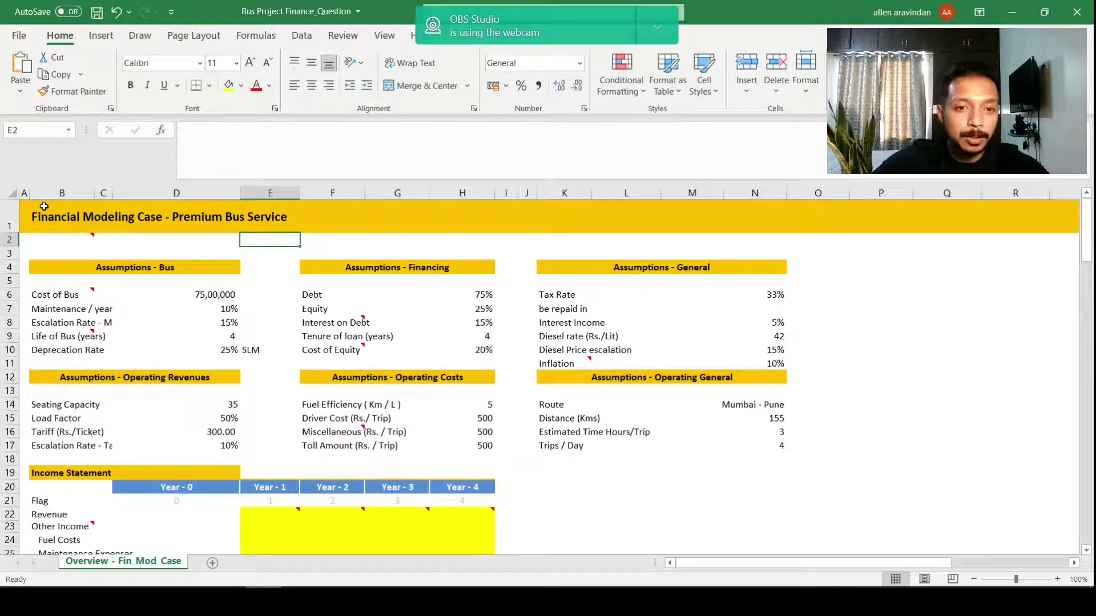
click(219, 325)
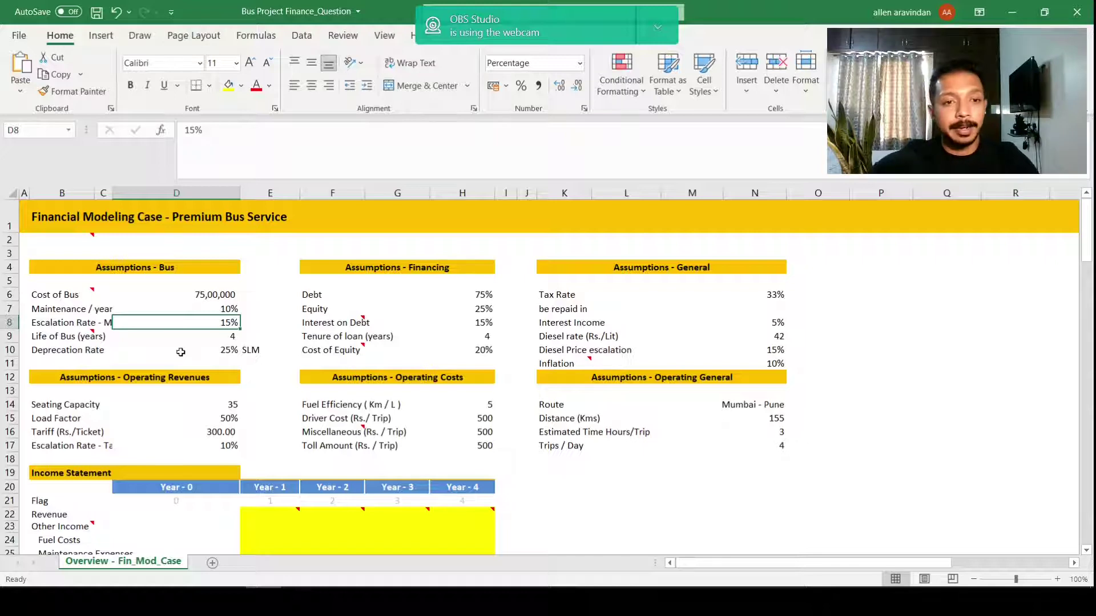
click(168, 306)
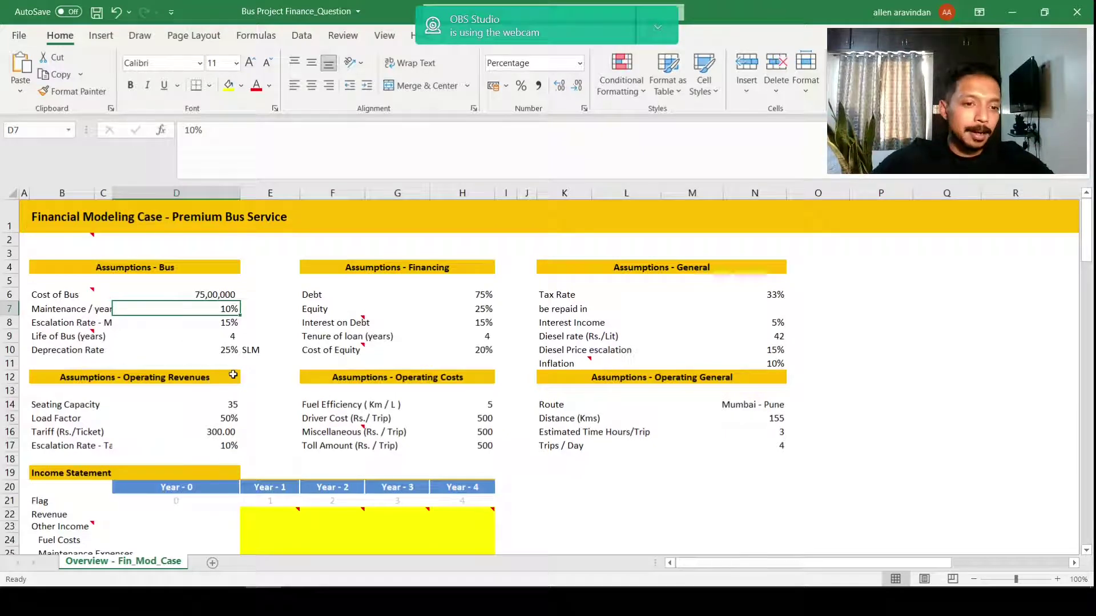
scroll(233, 374, down, 1)
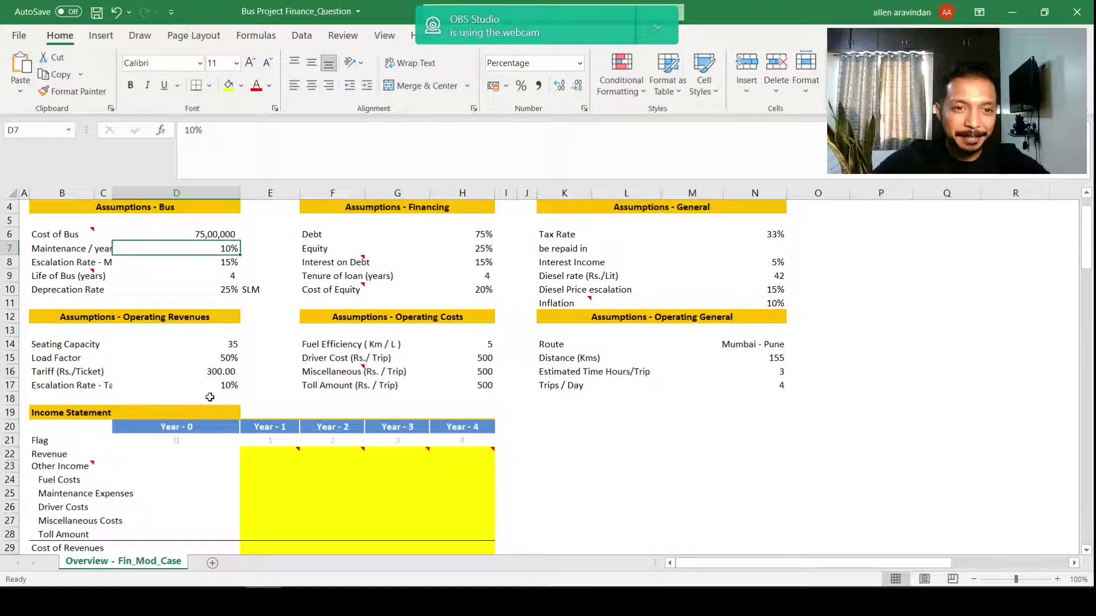
scroll(136, 311, up, 1)
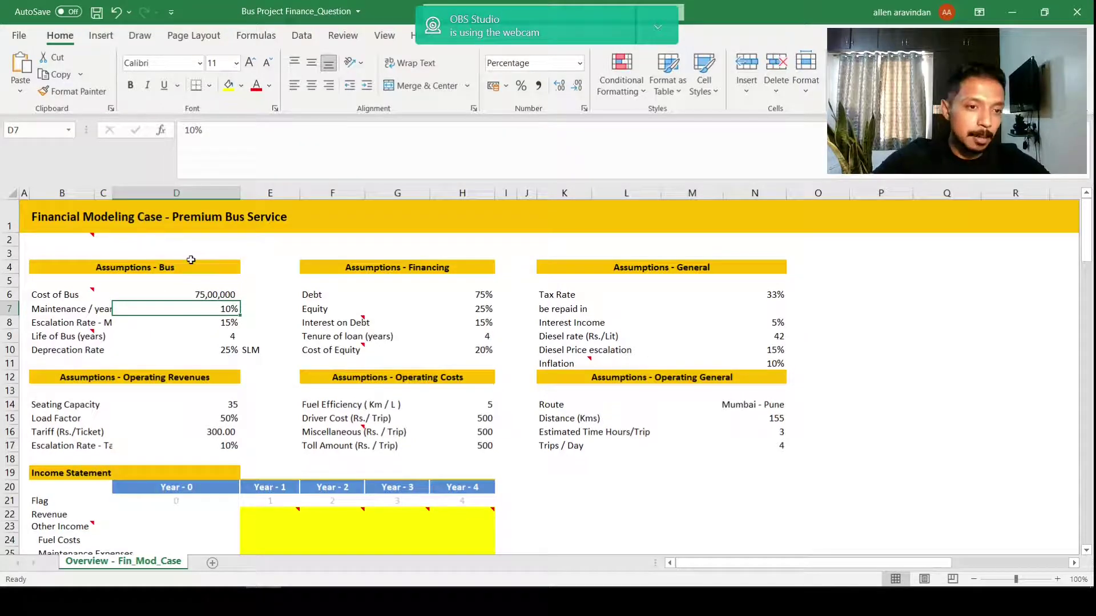
click(188, 294)
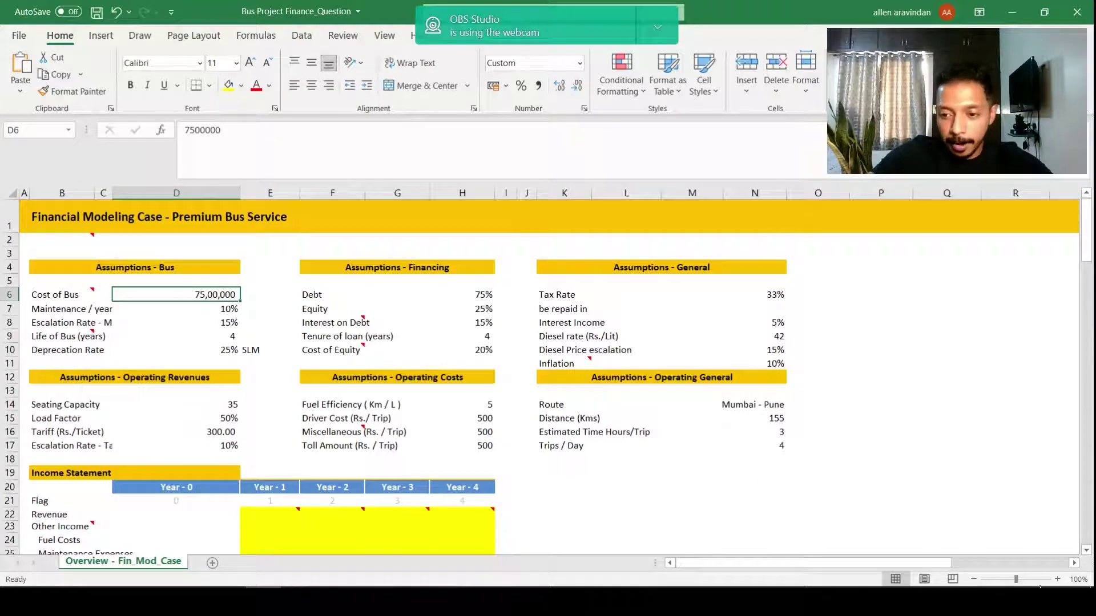
Step: Examine the bus assumptions for cost of bus and yearly maintenance in a readable, enlarged view
click(1057, 580)
click(1057, 579)
click(1057, 579)
drag(898, 564, 845, 564)
scroll(130, 207, up, 1)
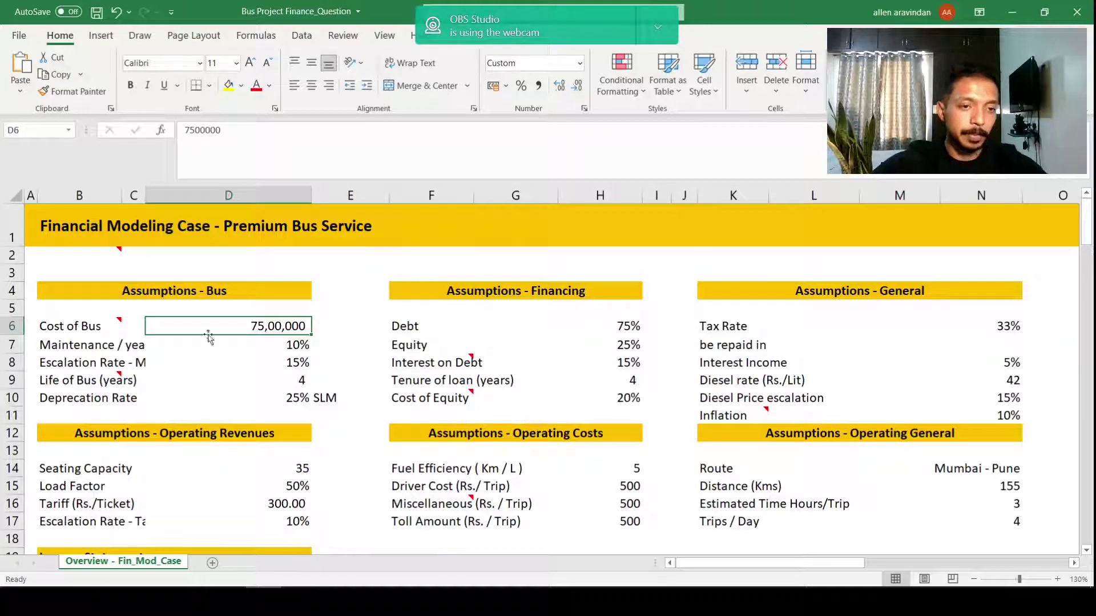
click(229, 360)
click(117, 324)
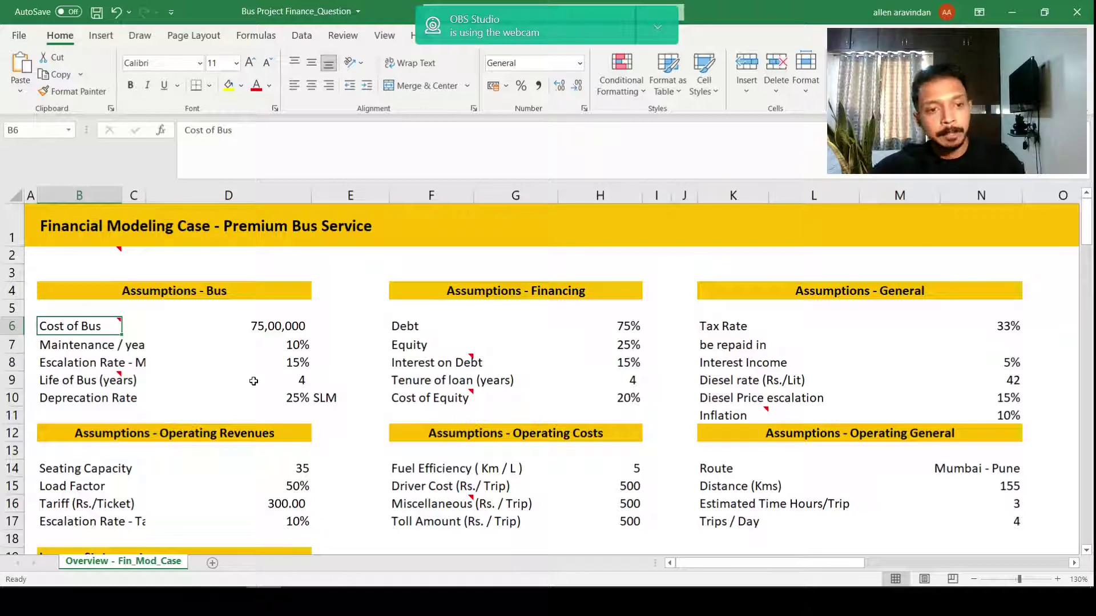
click(274, 334)
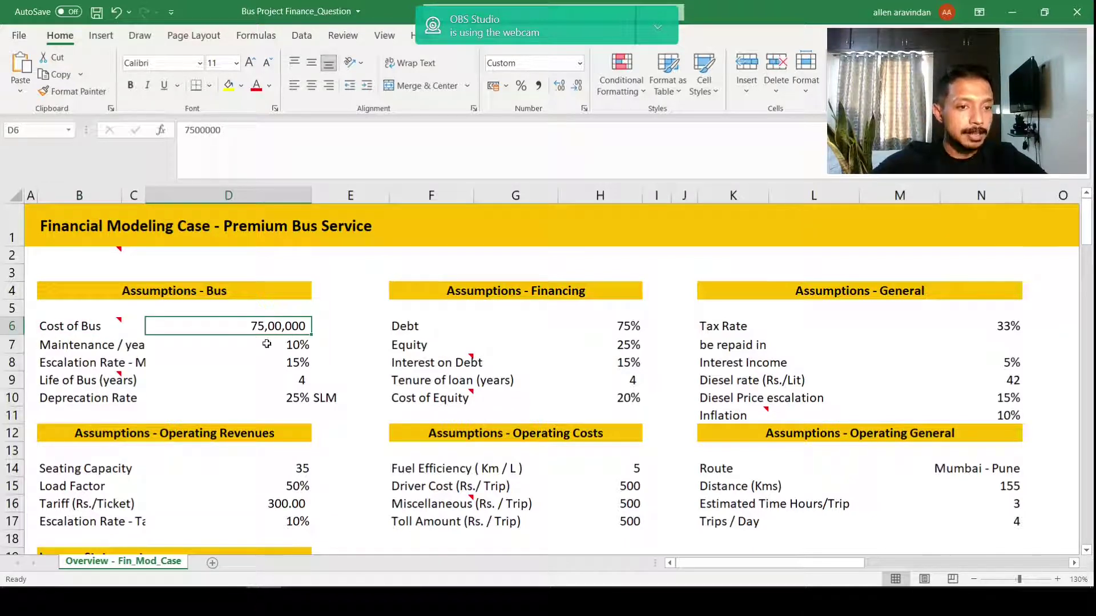
click(87, 345)
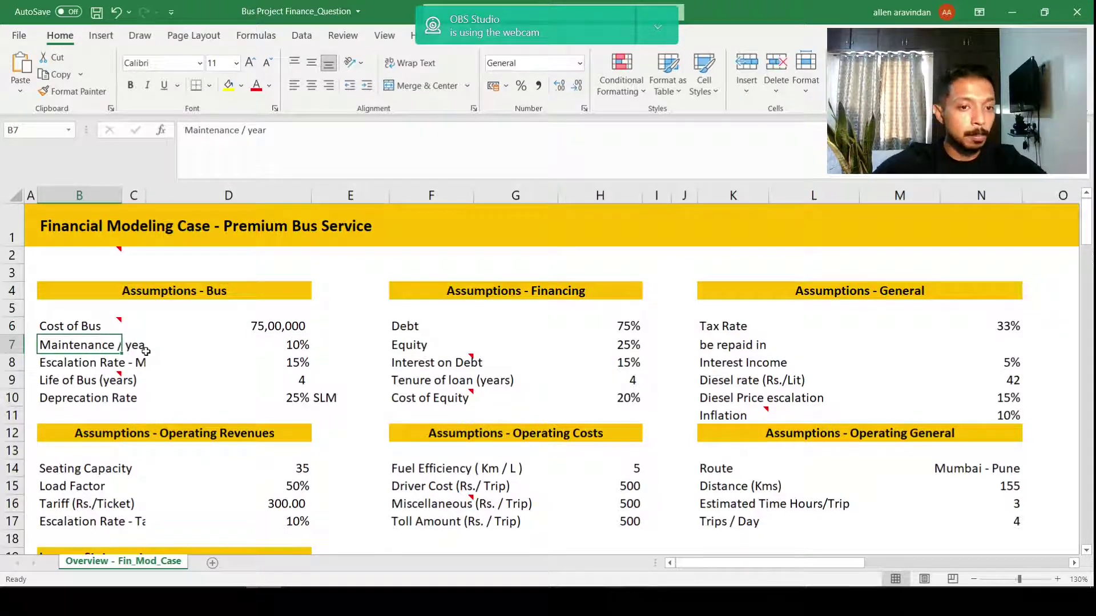
click(300, 346)
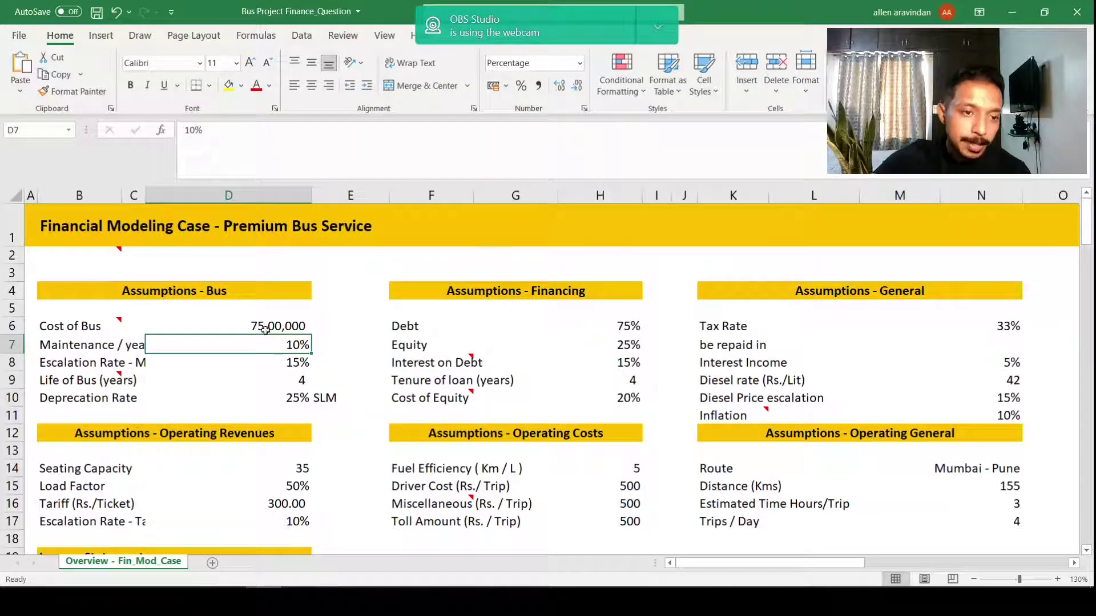
Step: Examine the maintenance escalation rate, the life of the bus with its cell note, and the depreciation rate
click(284, 367)
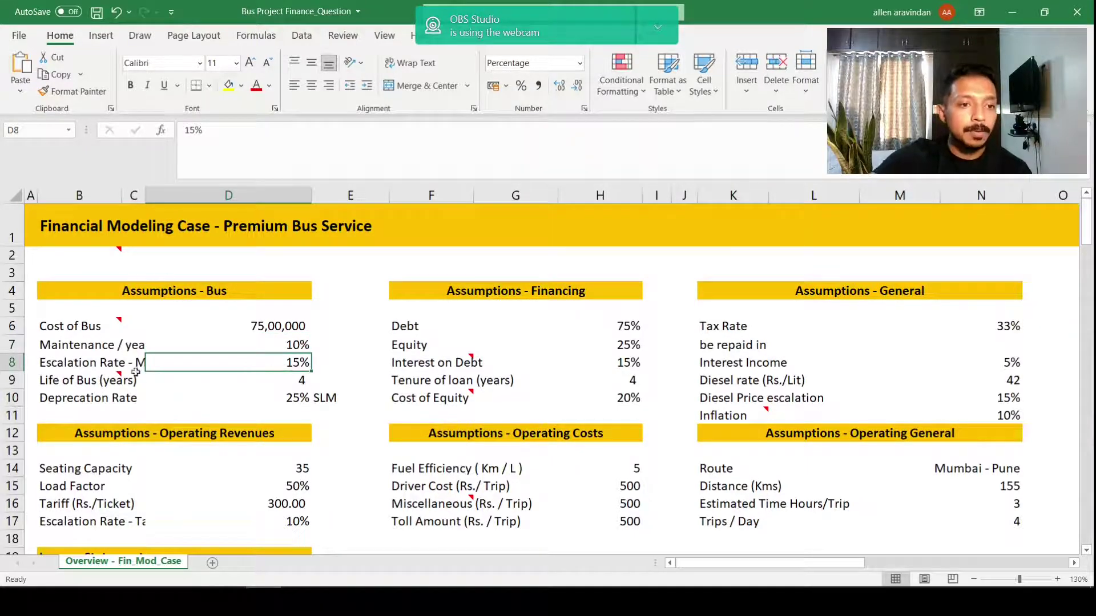
click(96, 363)
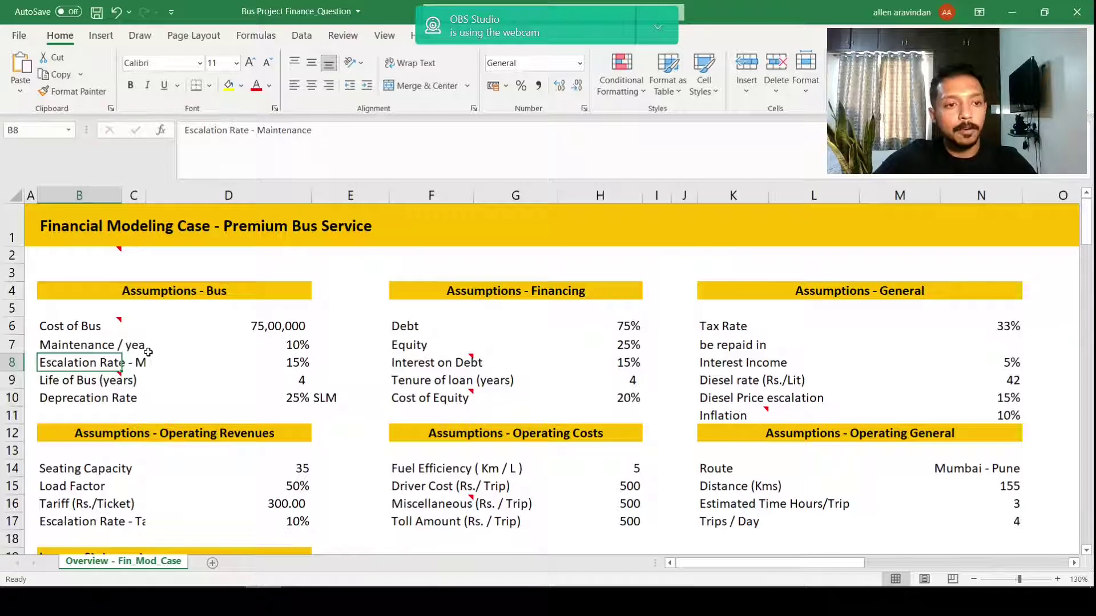
click(271, 361)
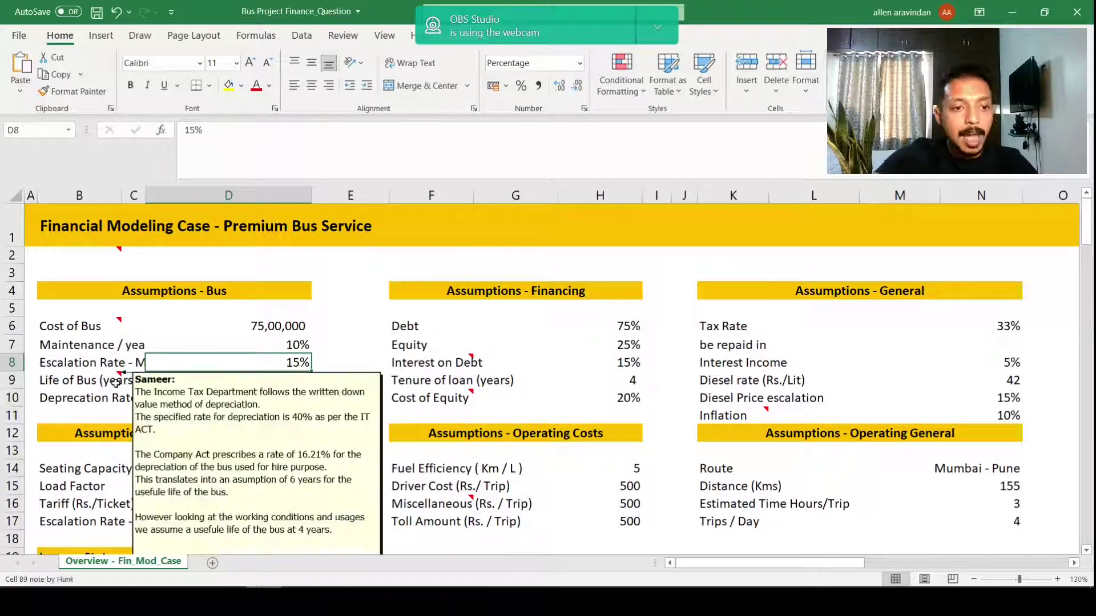
click(304, 383)
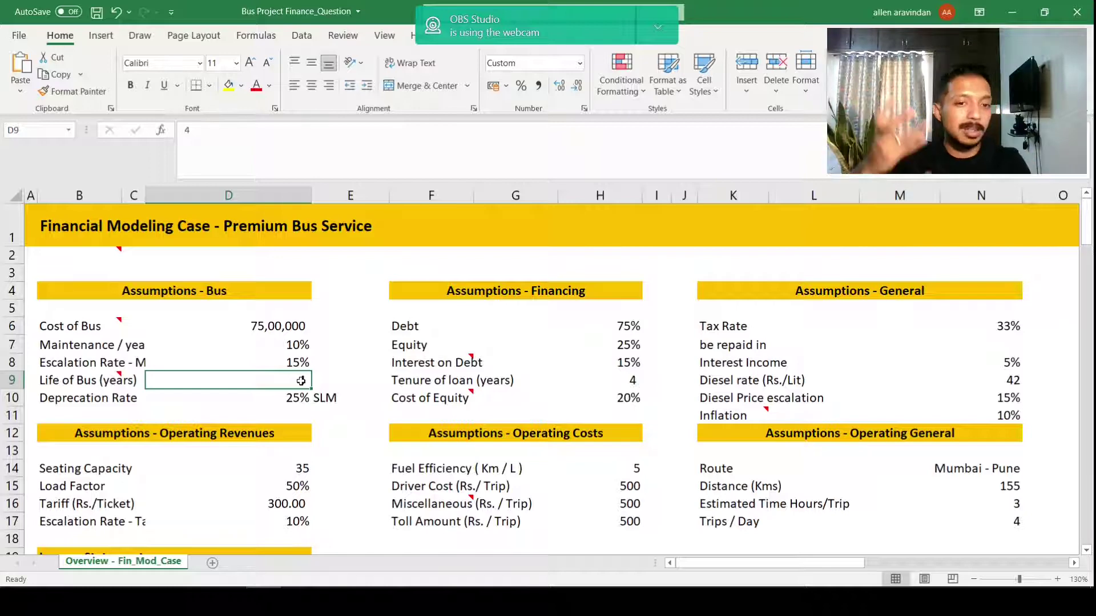
click(300, 400)
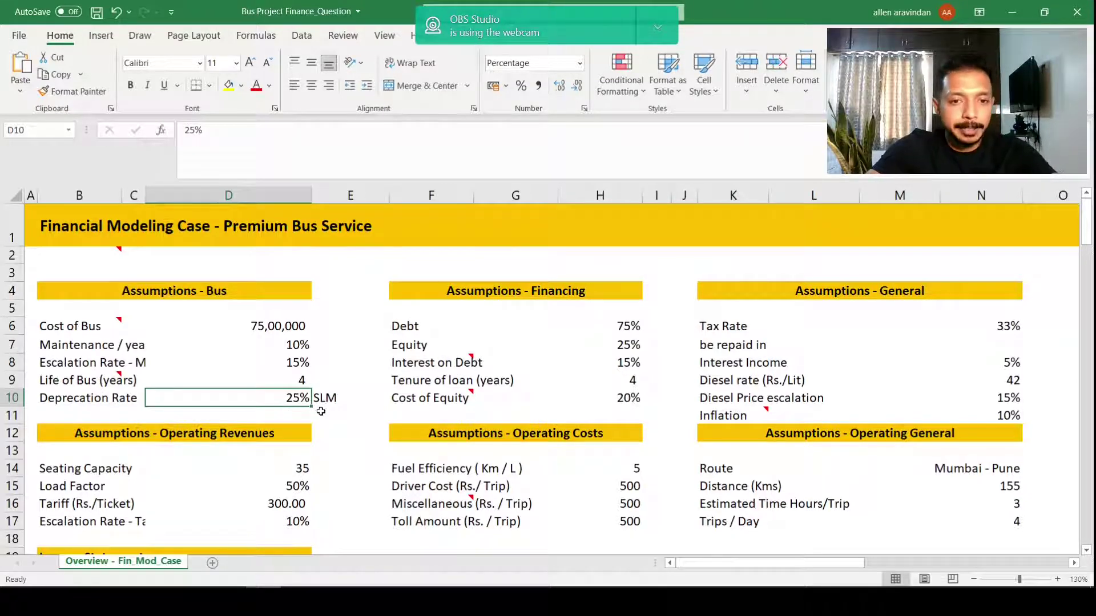
Step: Examine the seating capacity and load factor in the operating revenue assumptions
scroll(321, 412, down, 1)
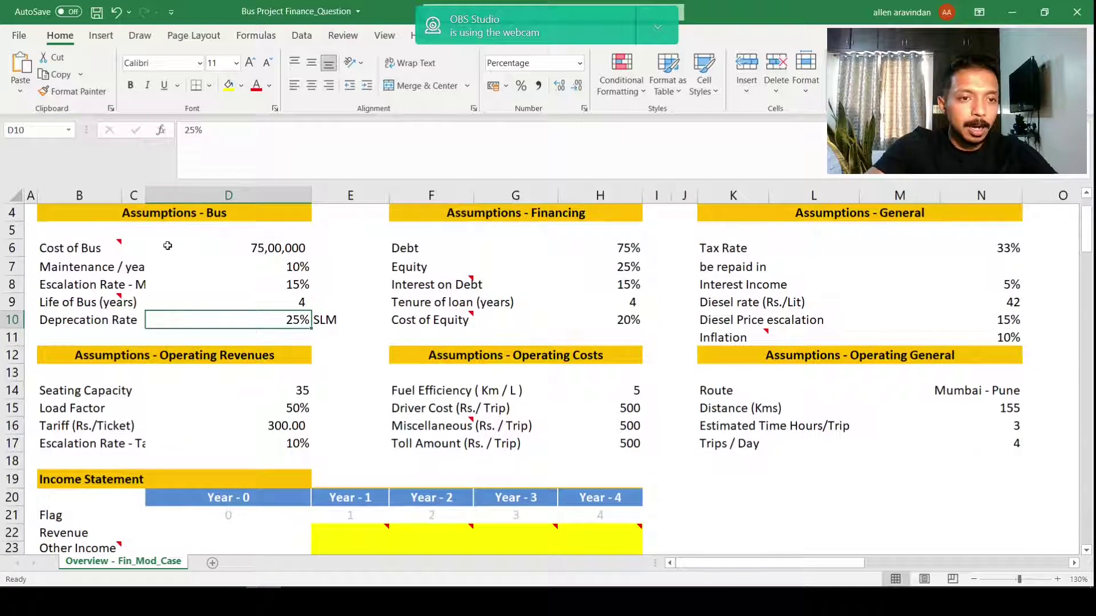
click(167, 246)
click(164, 394)
scroll(157, 389, down, 2)
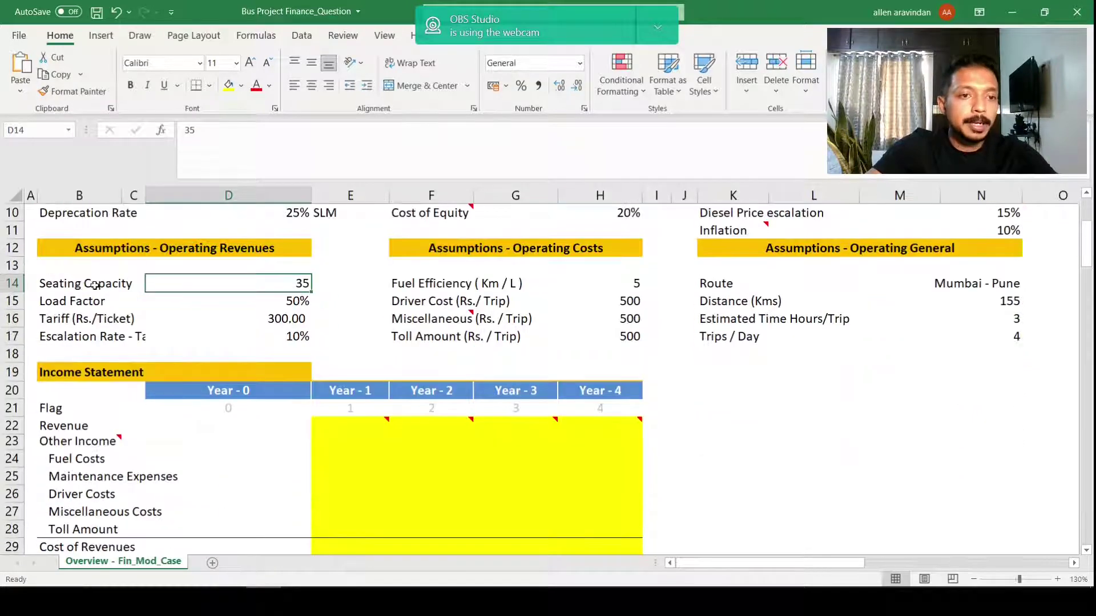
click(95, 285)
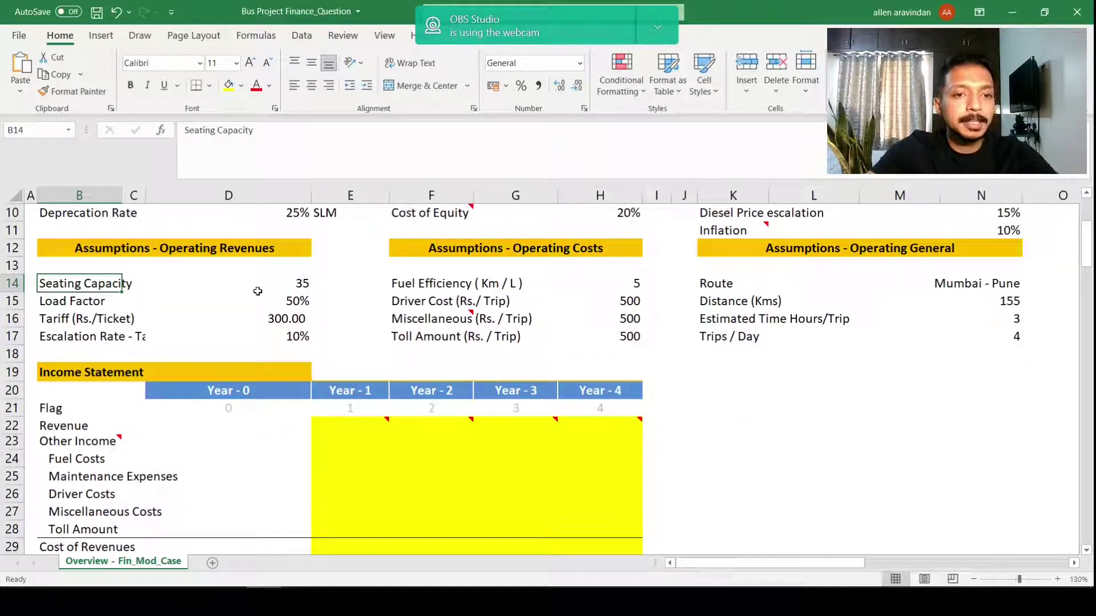
click(297, 285)
click(67, 303)
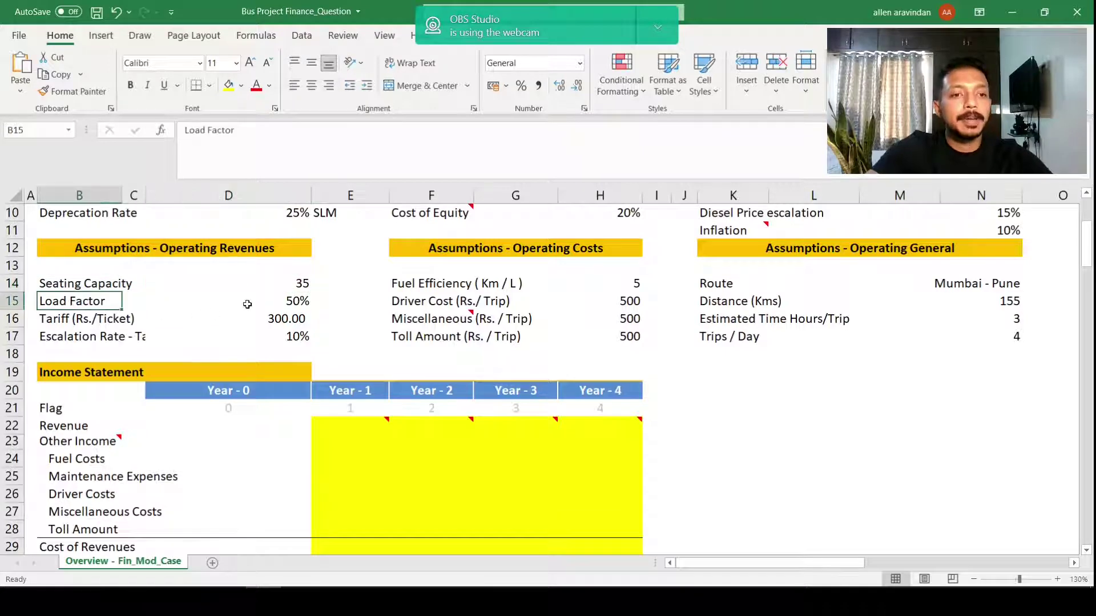
click(296, 302)
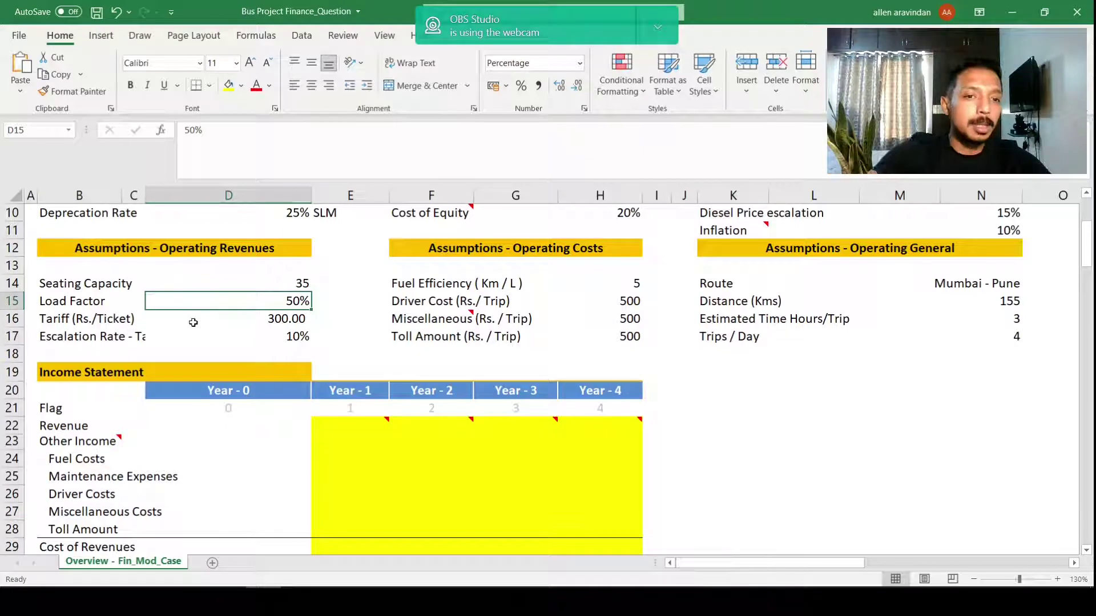
Step: Examine the tariff per ticket and its escalation rate in the operating revenue assumptions
click(288, 318)
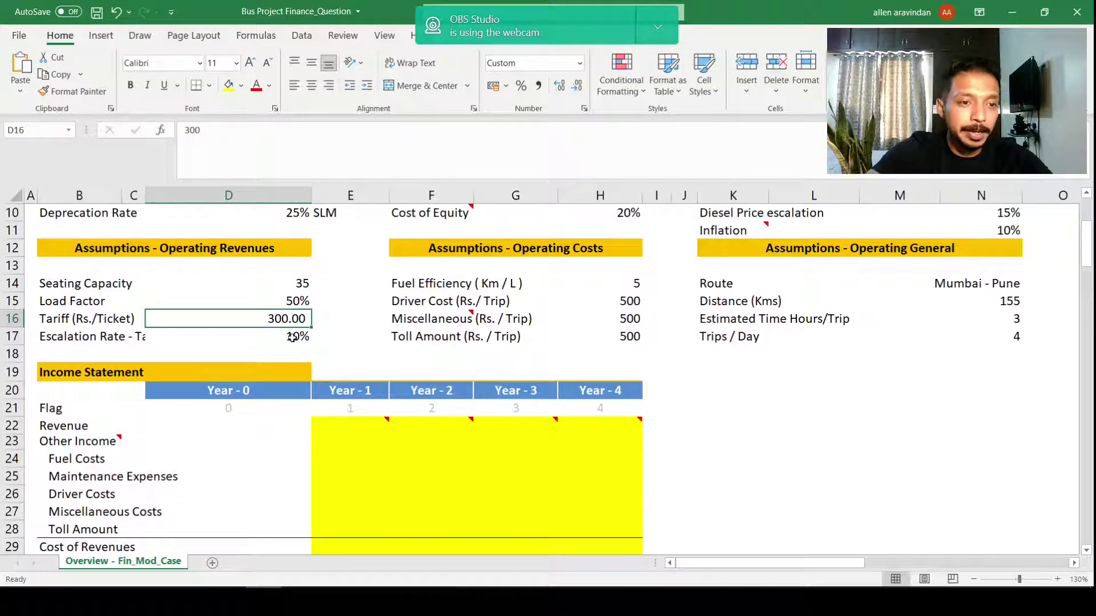
click(291, 337)
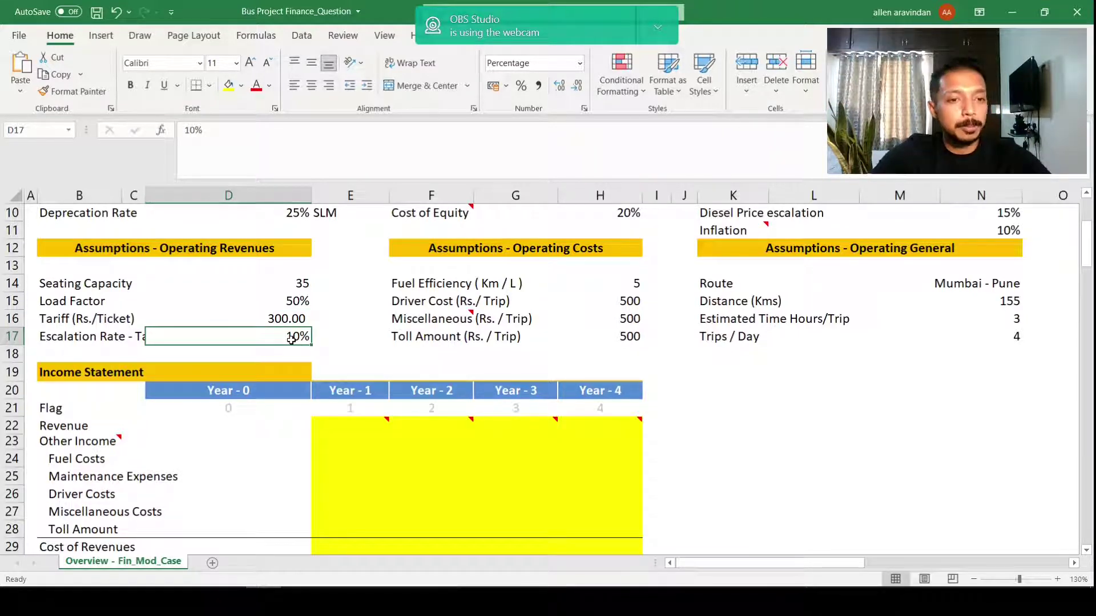
click(290, 318)
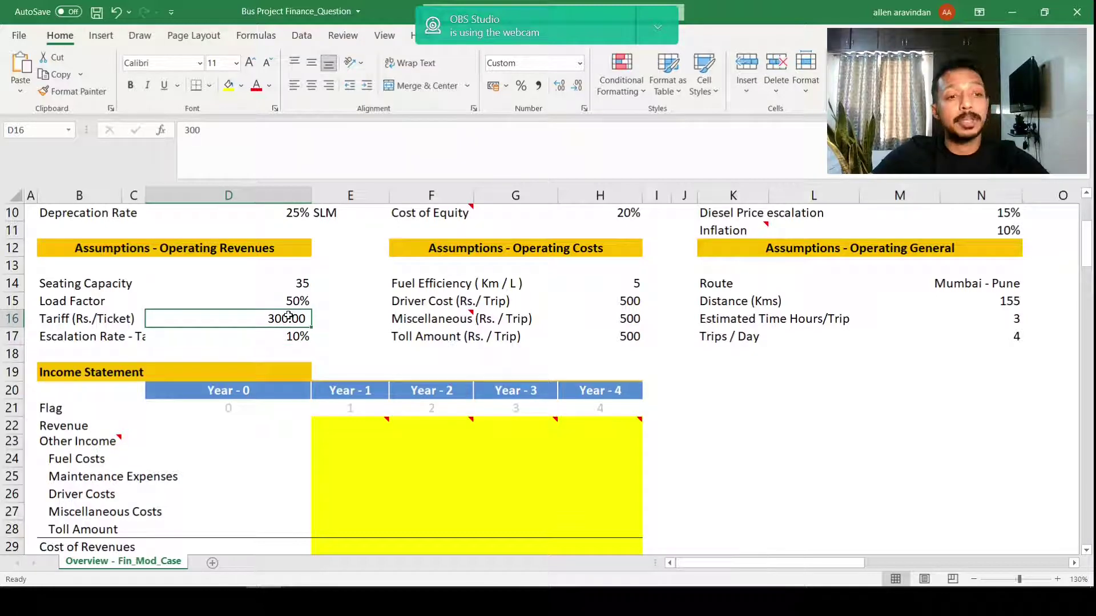
click(29, 330)
click(84, 323)
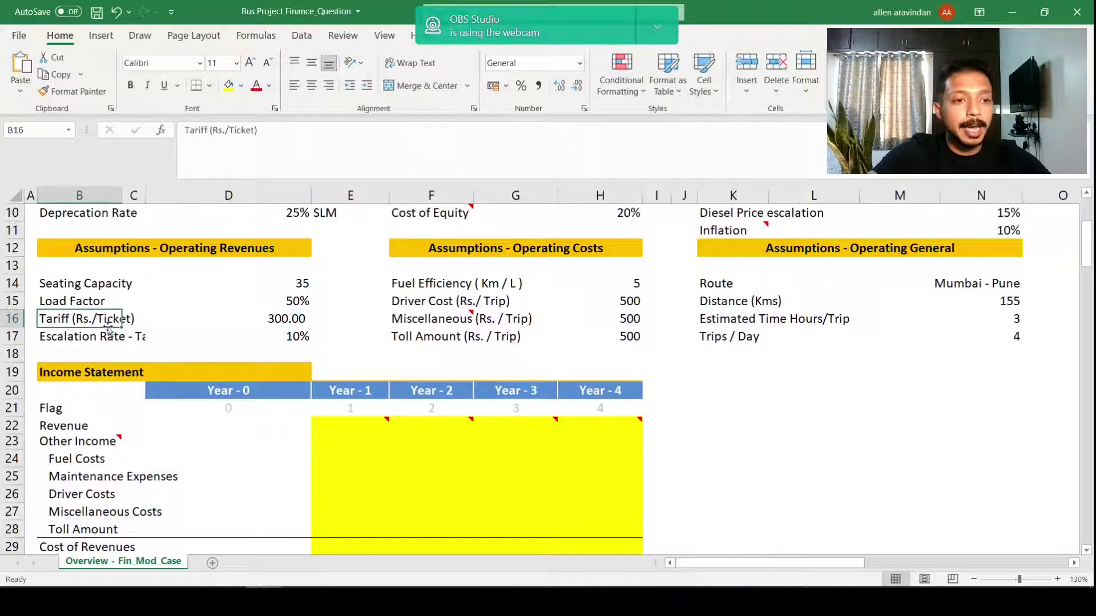
click(276, 326)
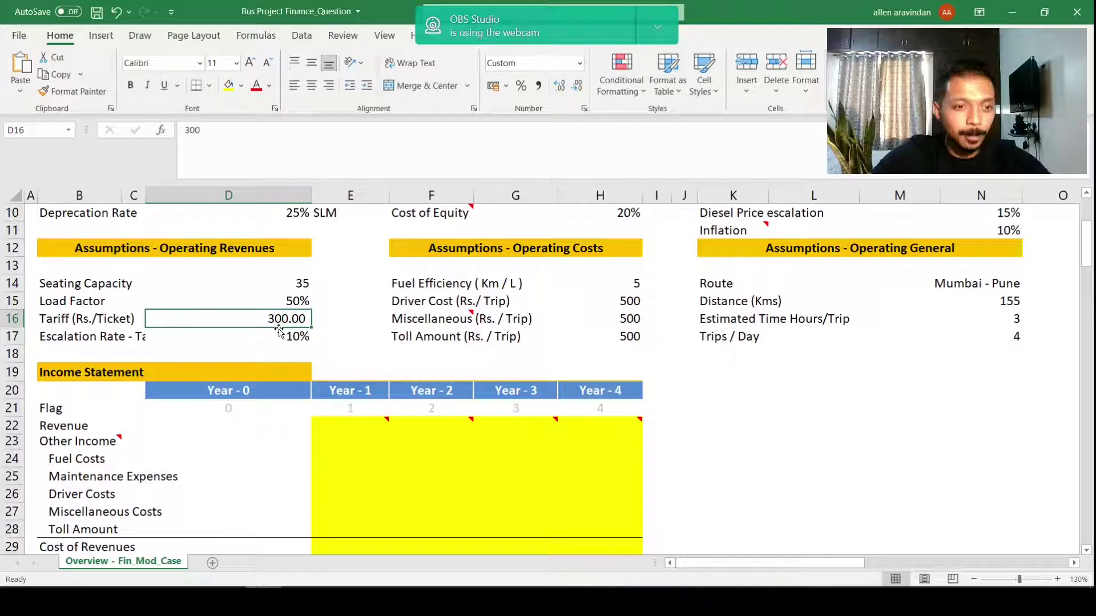
click(150, 337)
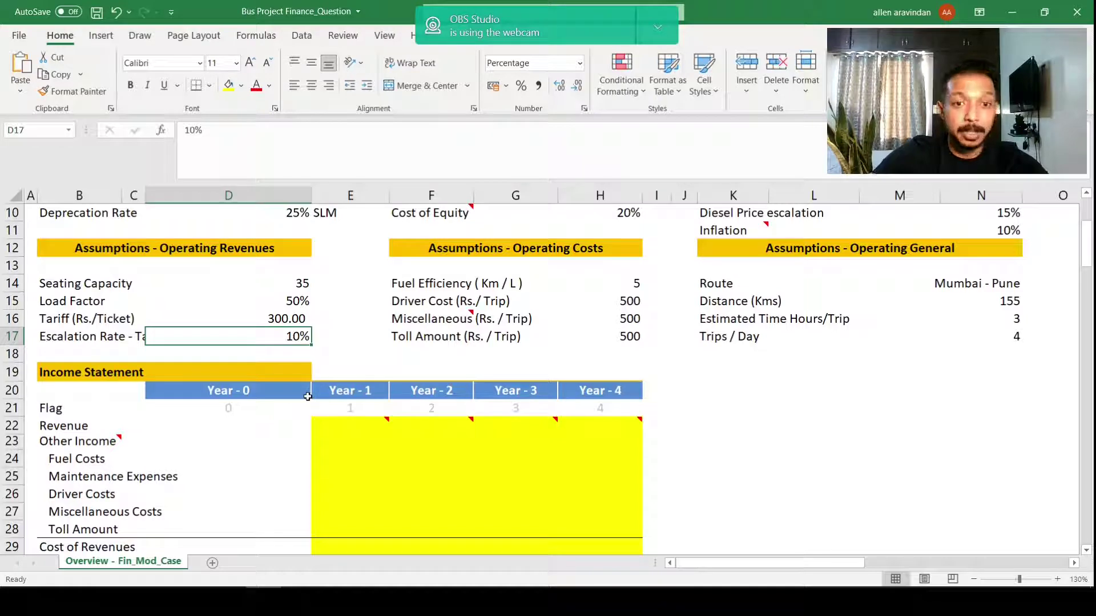
Step: Examine the financing assumptions: debt and equity shares against the bus cost, interest on debt, loan tenure and cost of equity
scroll(308, 397, up, 3)
click(432, 308)
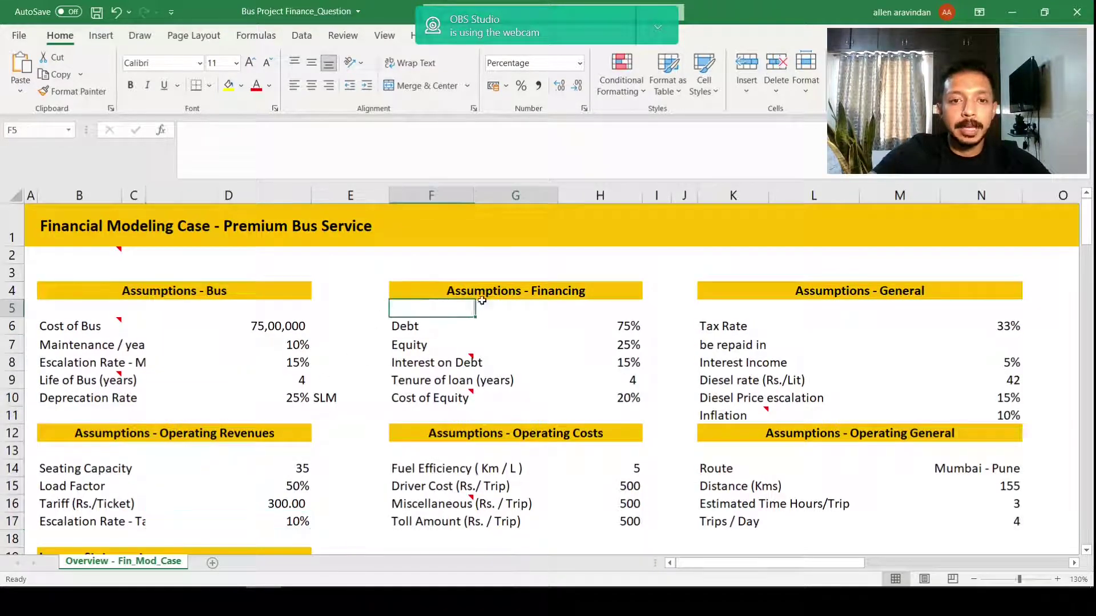
drag(483, 301, 625, 398)
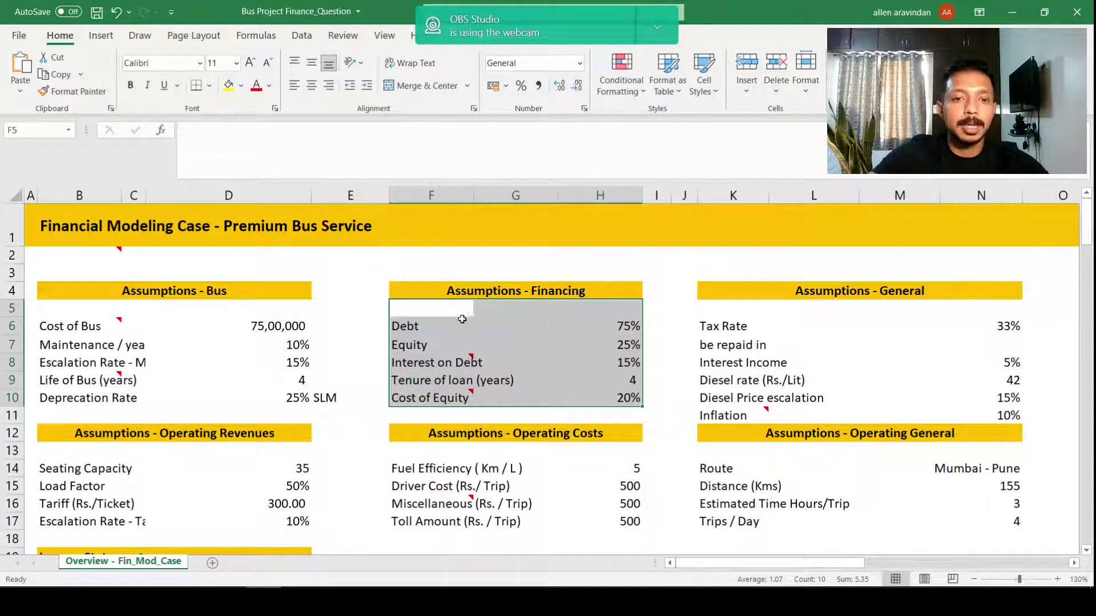
click(434, 328)
click(611, 327)
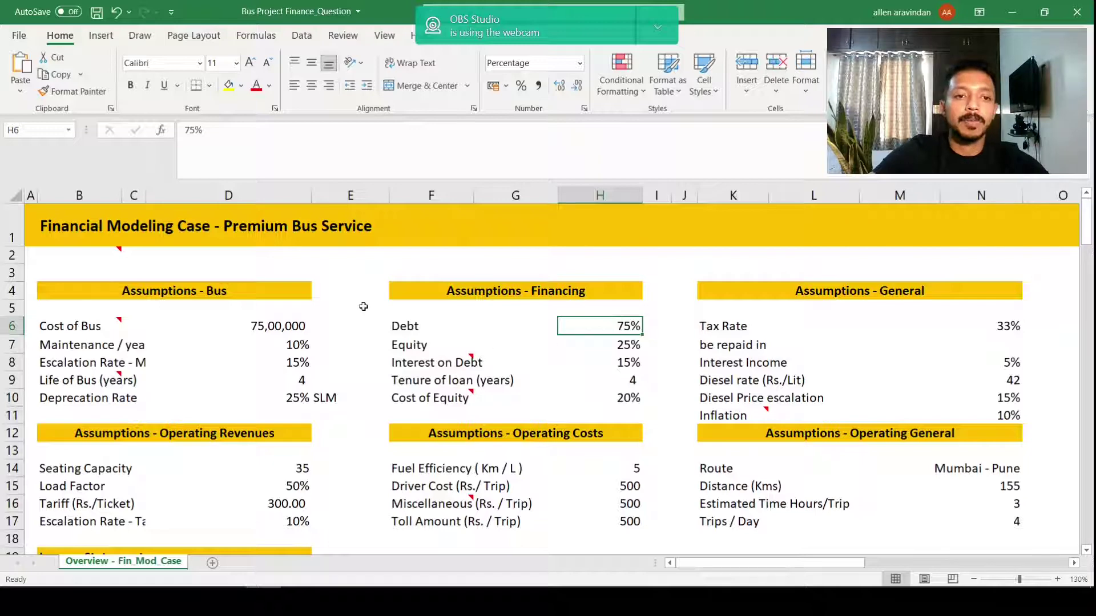
click(285, 323)
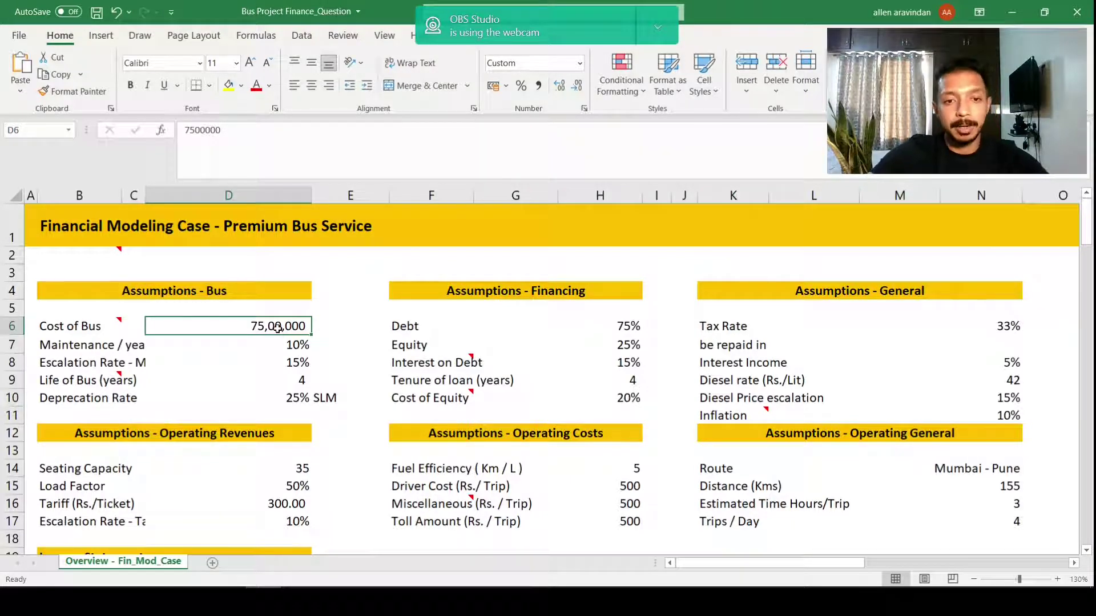
click(605, 345)
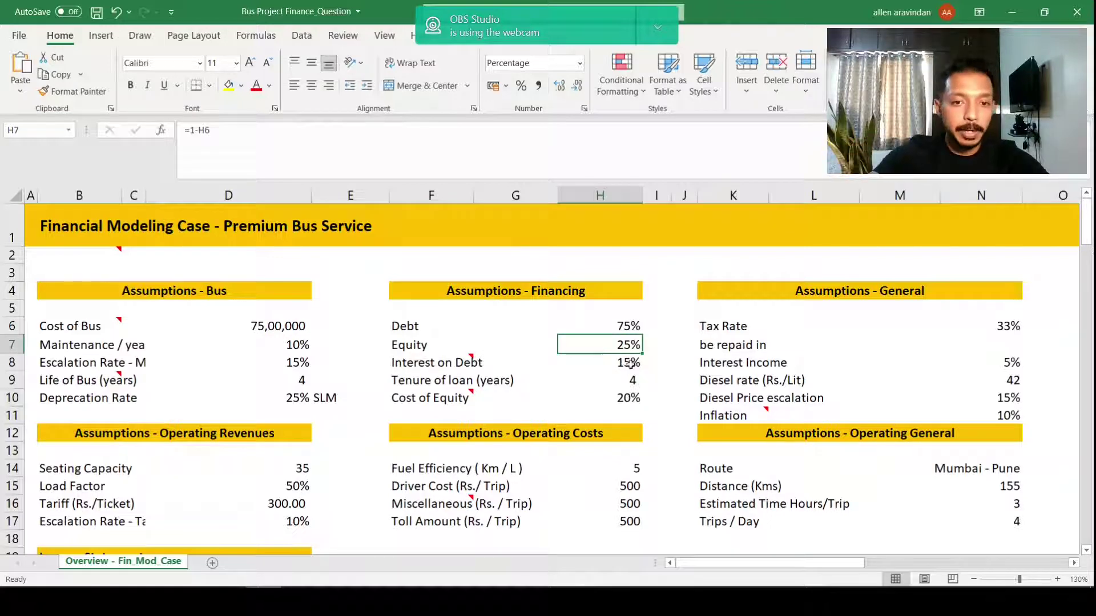
click(623, 363)
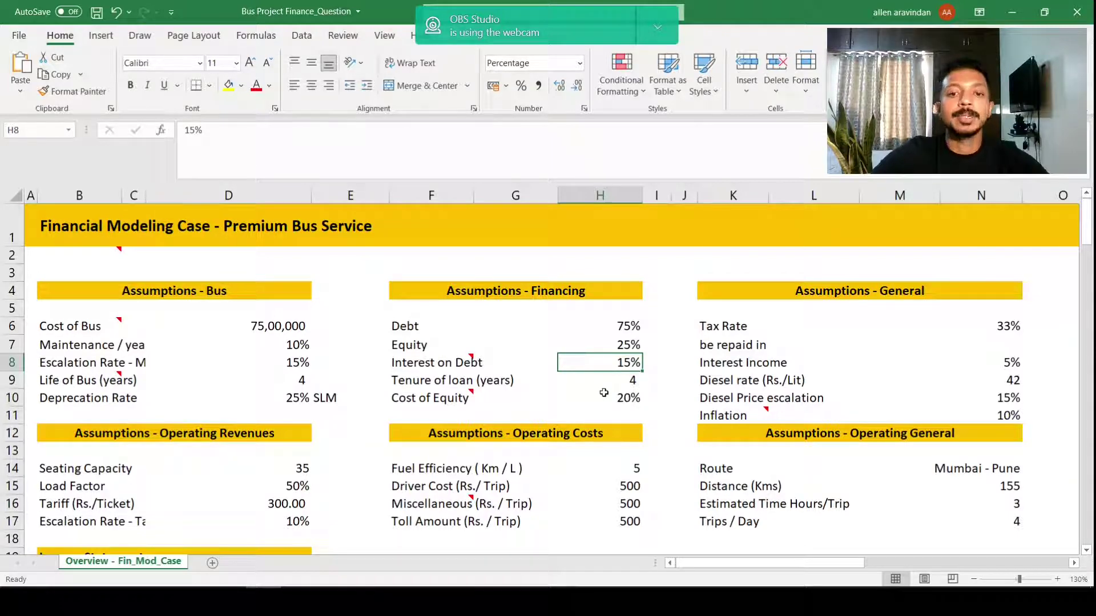
click(614, 376)
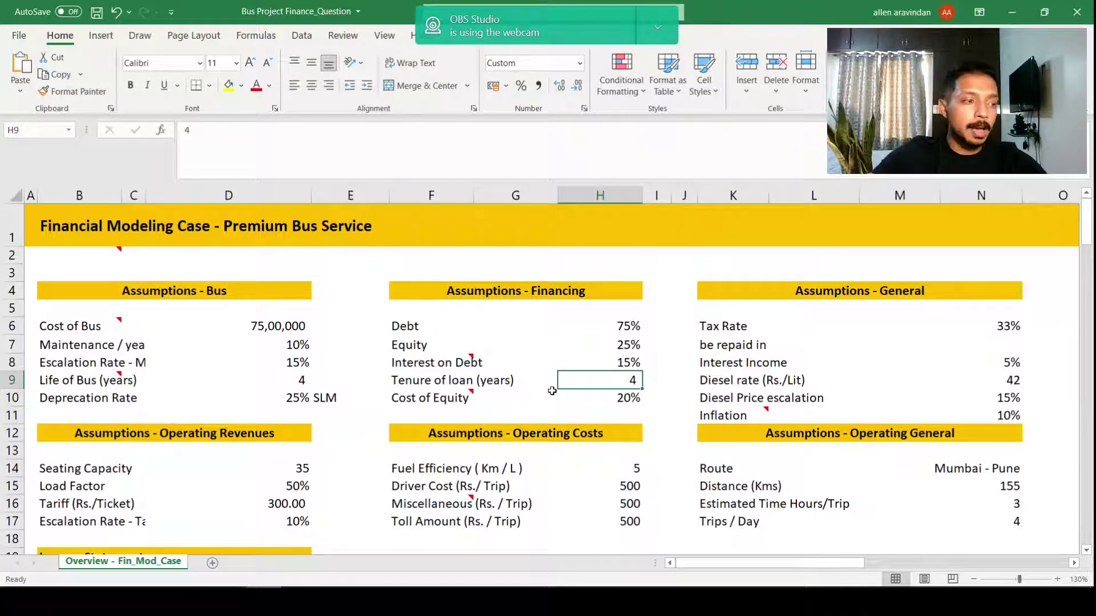
click(617, 405)
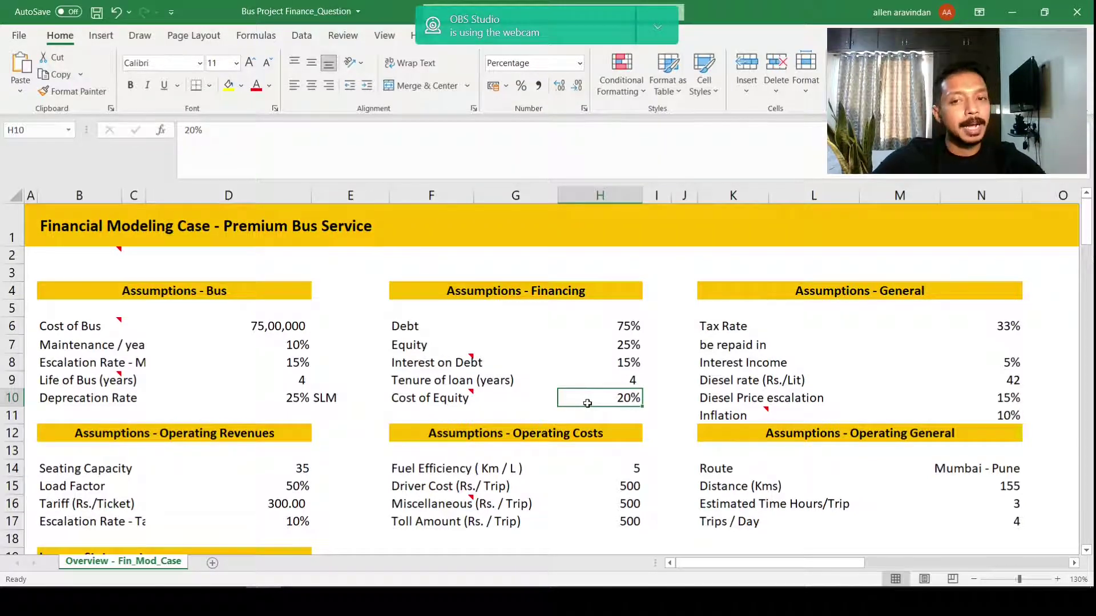
Step: Examine the fuel efficiency in kilometres per litre in the operating cost assumptions
scroll(587, 404, down, 2)
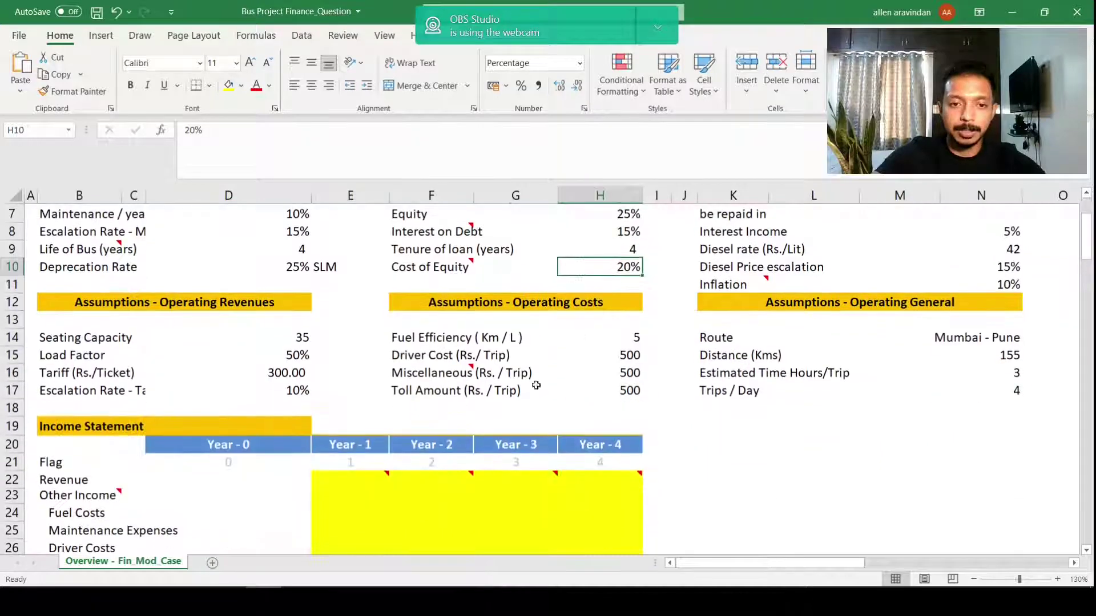
click(419, 355)
click(426, 299)
drag(425, 299, 531, 367)
click(354, 334)
click(453, 334)
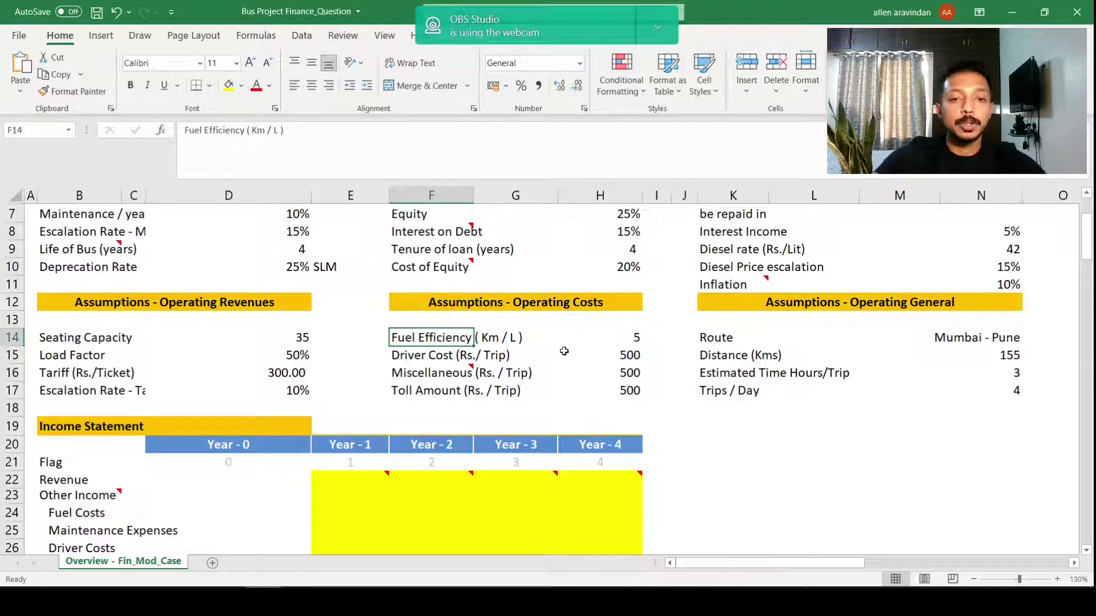
click(637, 337)
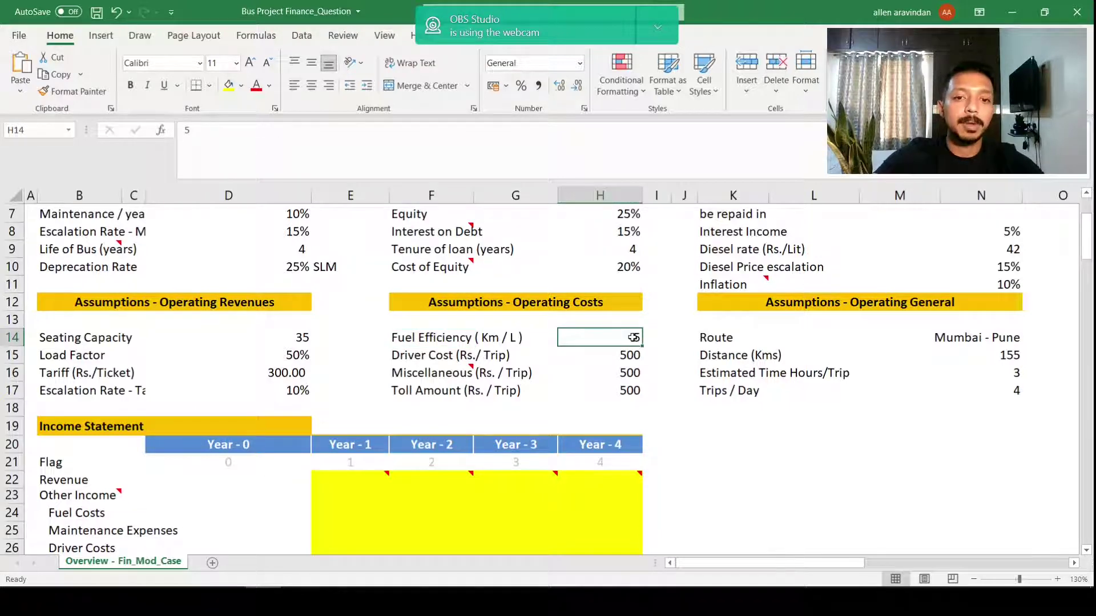
Step: Examine the driver cost, miscellaneous cost and toll amount per trip in the operating cost assumptions
click(545, 362)
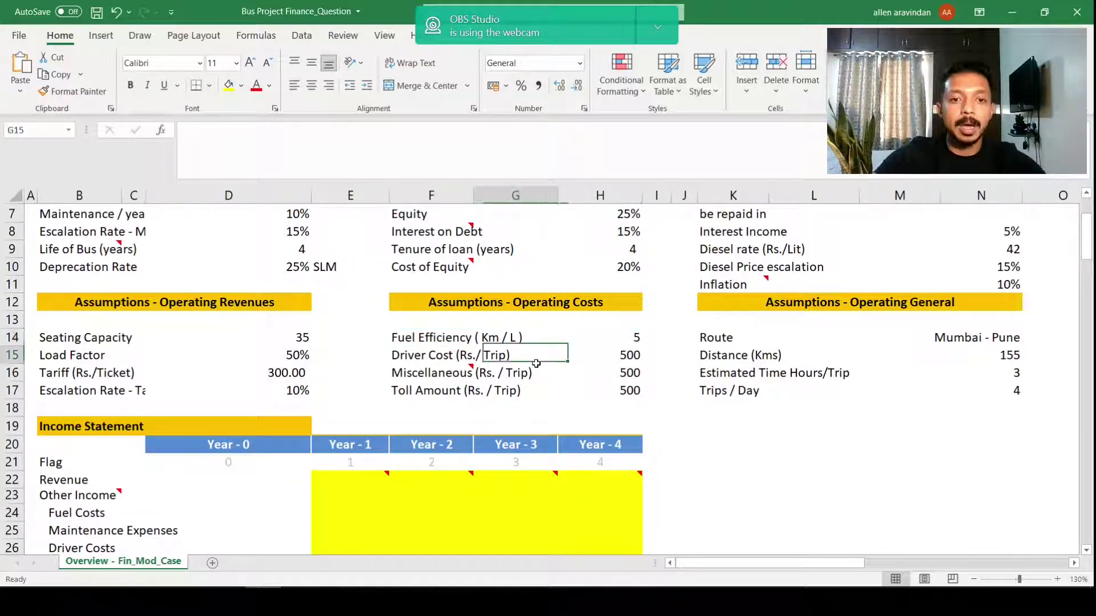
click(462, 361)
click(626, 373)
click(628, 354)
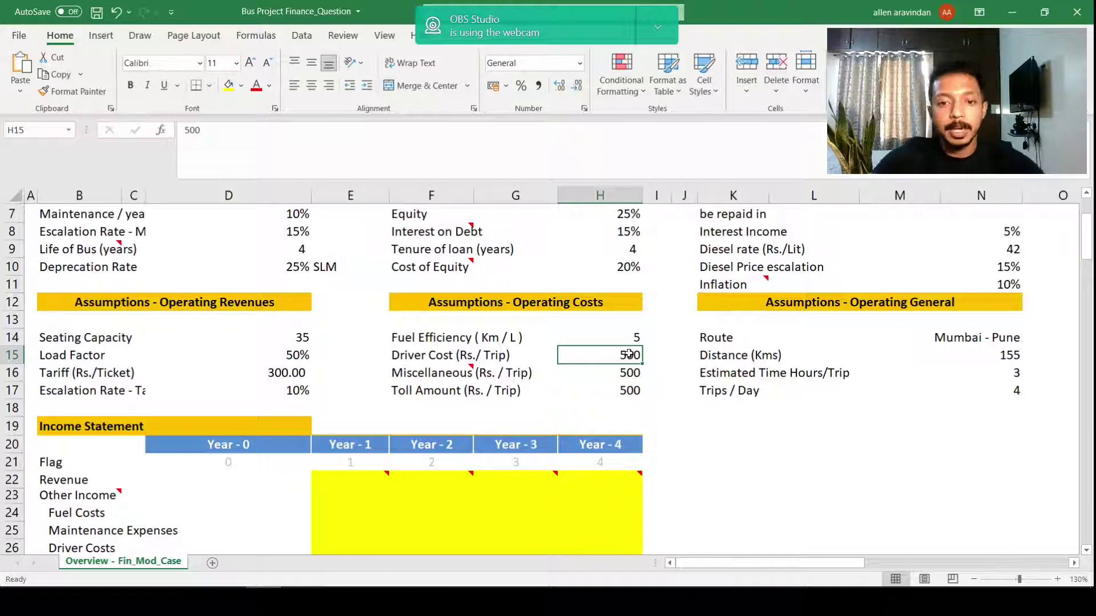
click(473, 371)
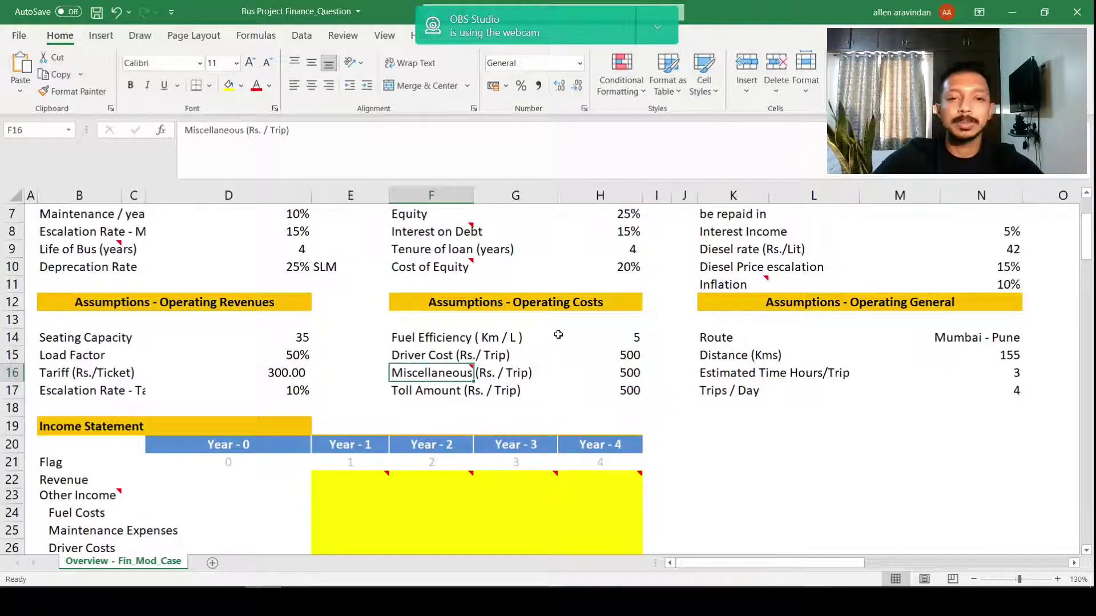
click(627, 377)
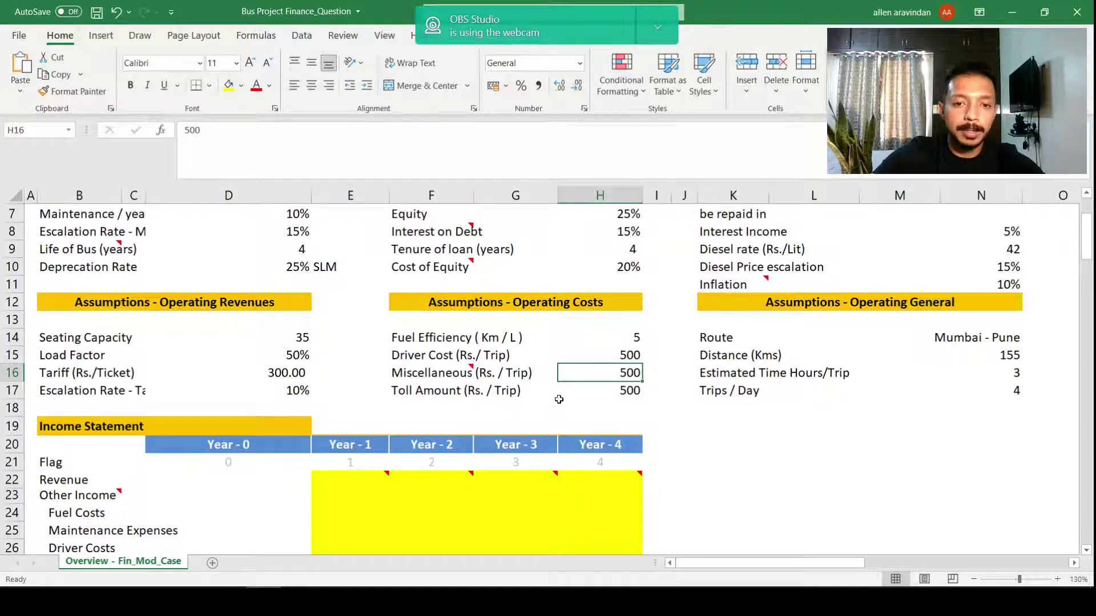
click(631, 393)
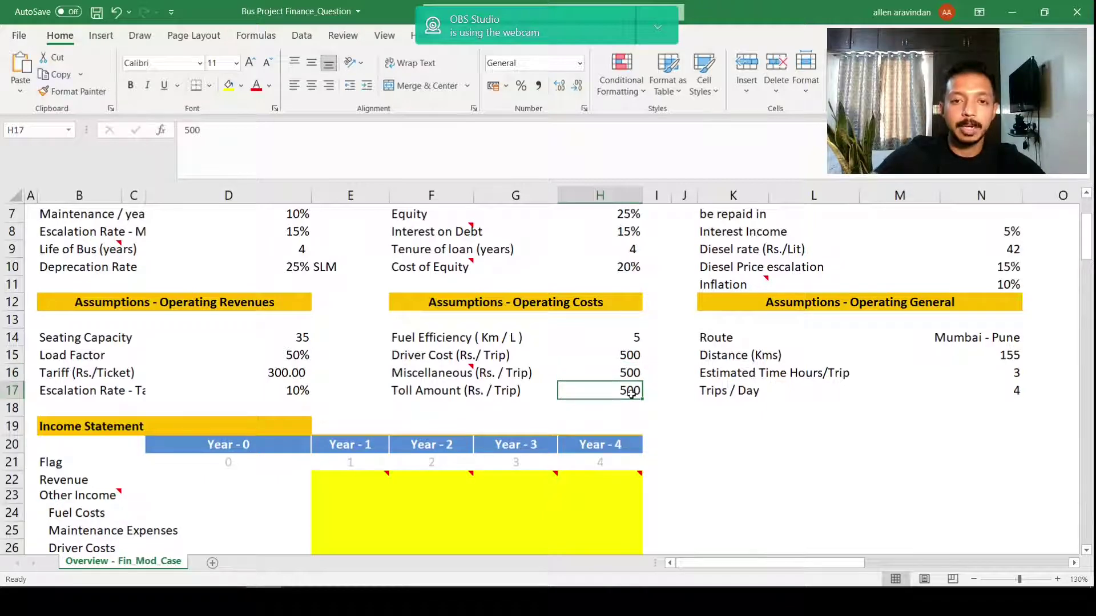
Step: Examine the tax rate and the interest income rate in the general assumptions
scroll(632, 393, up, 1)
scroll(537, 289, down, 1)
scroll(523, 348, up, 1)
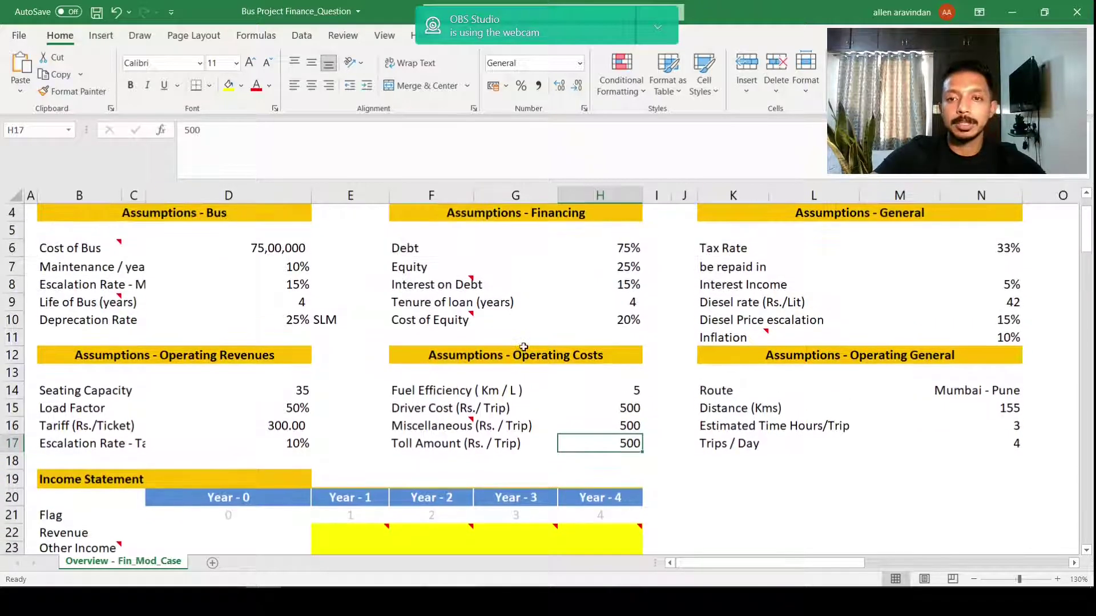
scroll(523, 347, up, 1)
click(736, 346)
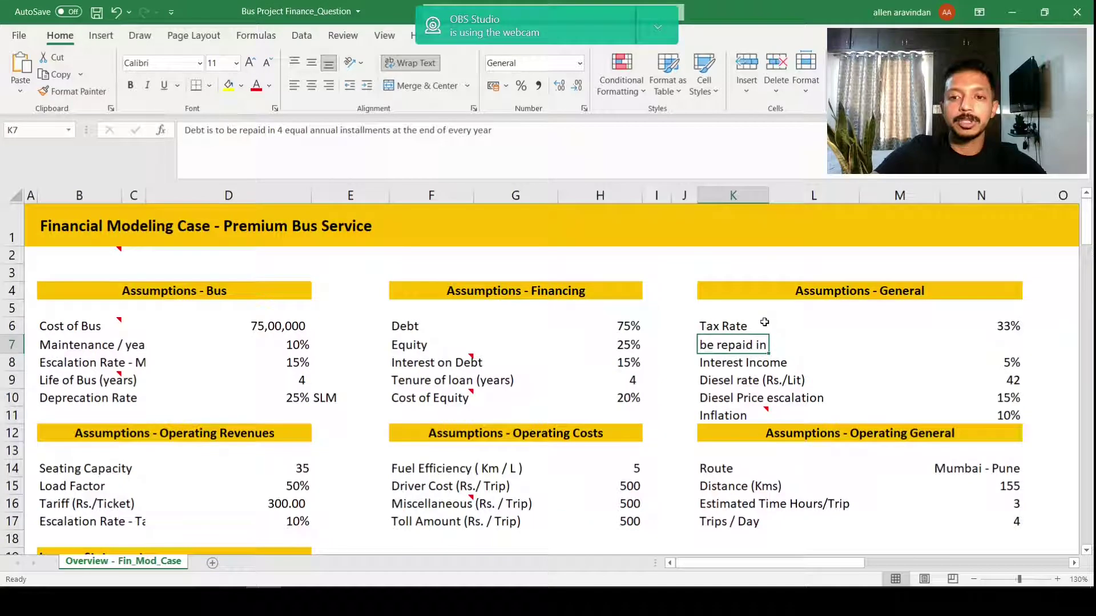
click(742, 324)
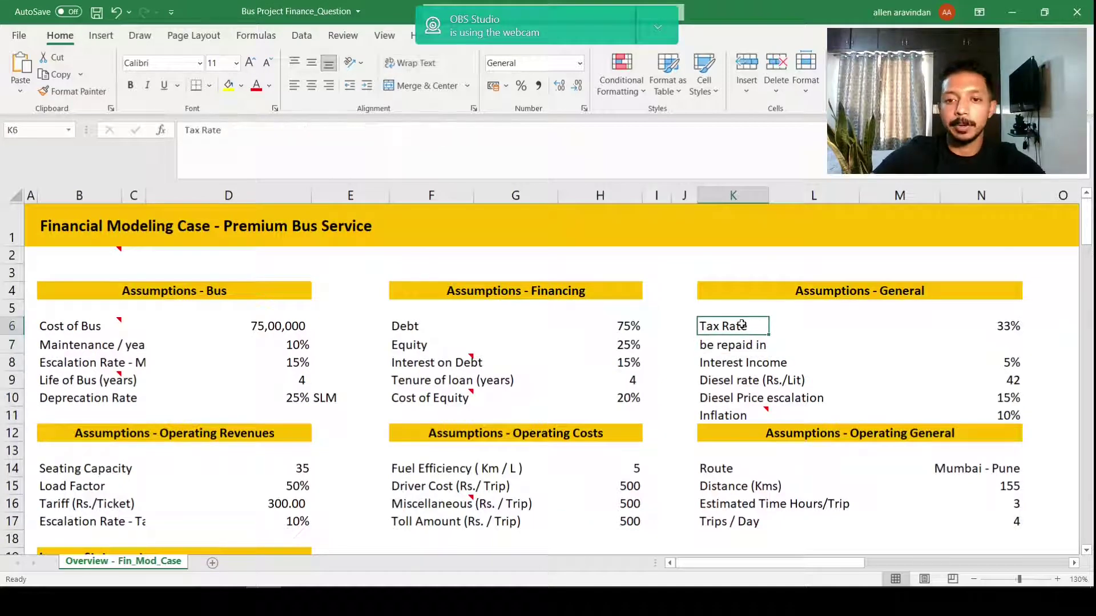
click(993, 325)
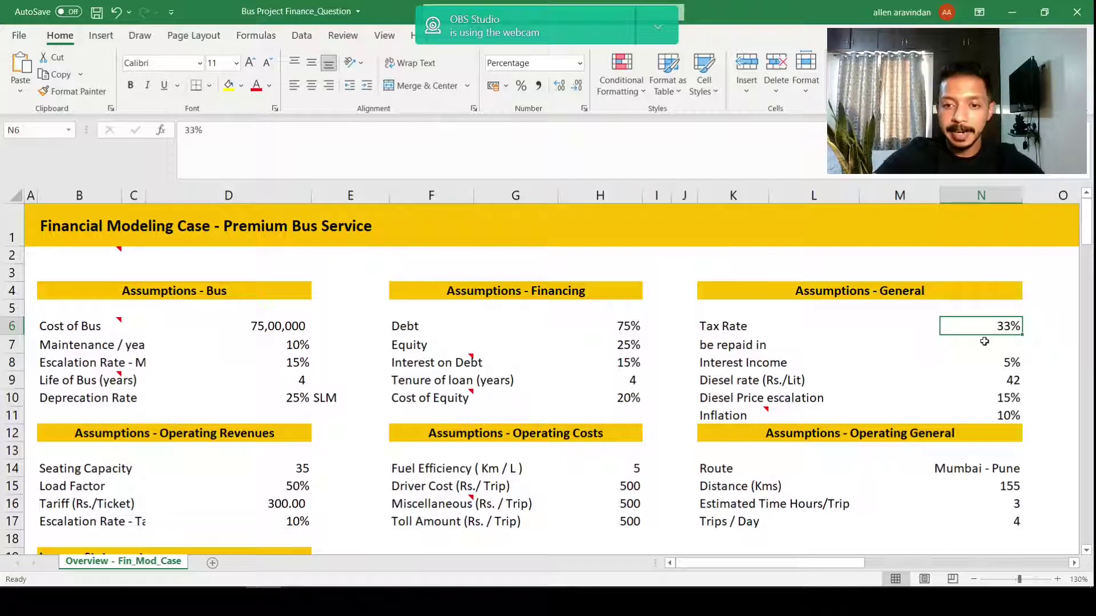
click(989, 360)
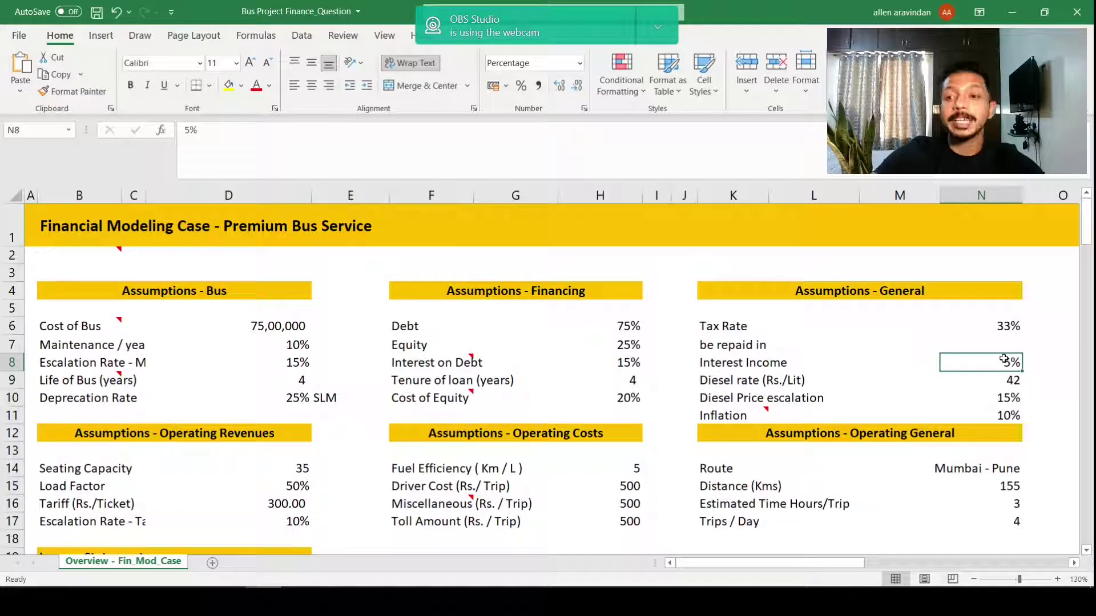
Step: Examine the diesel rate per litre, the diesel price escalation and the inflation rate with its cell note
click(1002, 379)
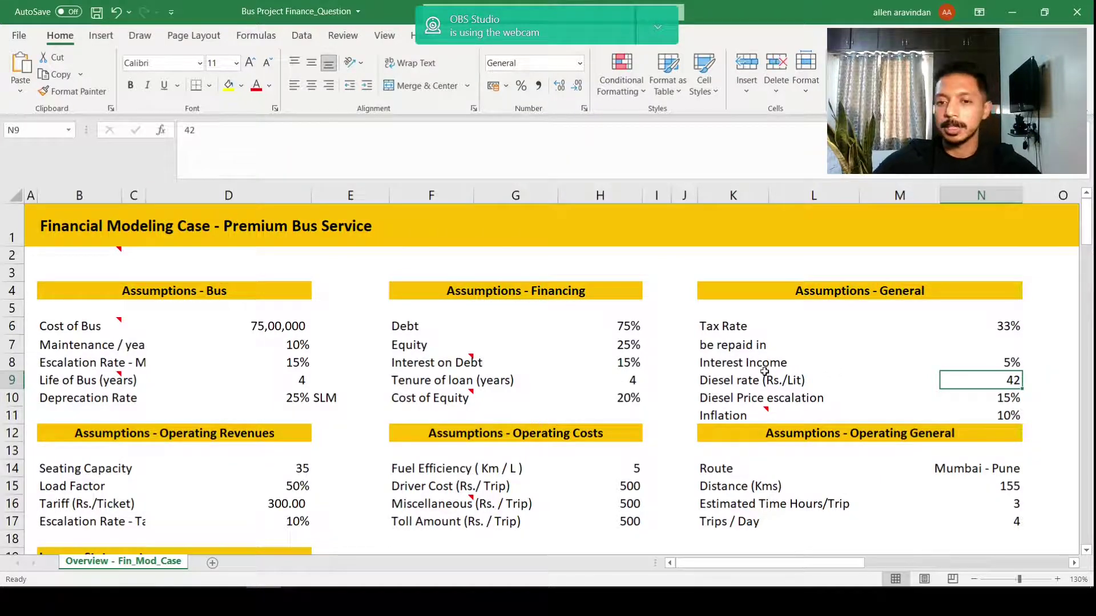
click(770, 398)
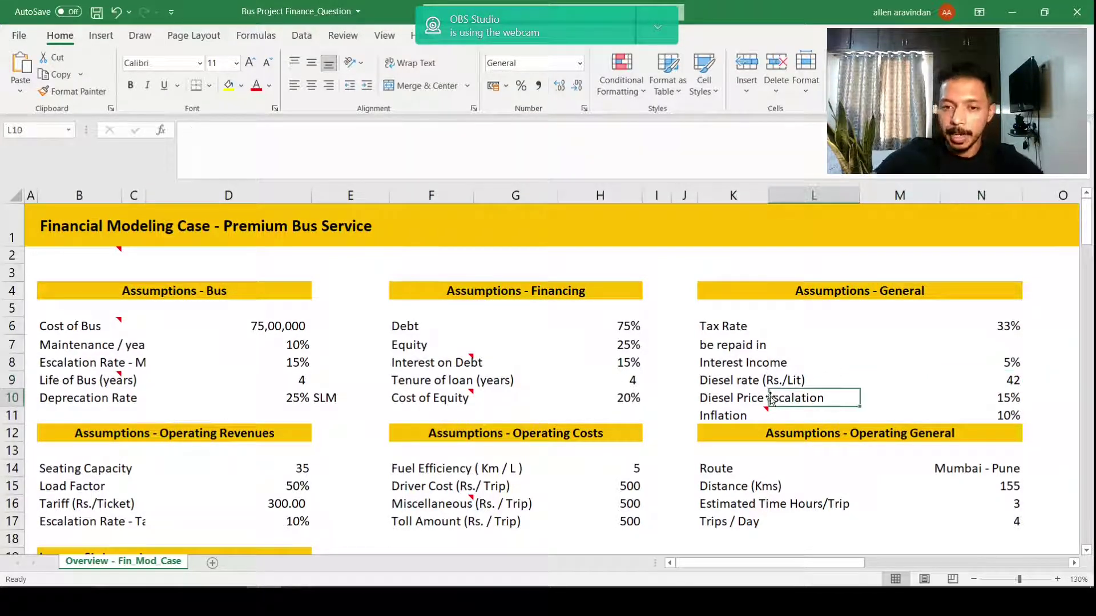
click(991, 396)
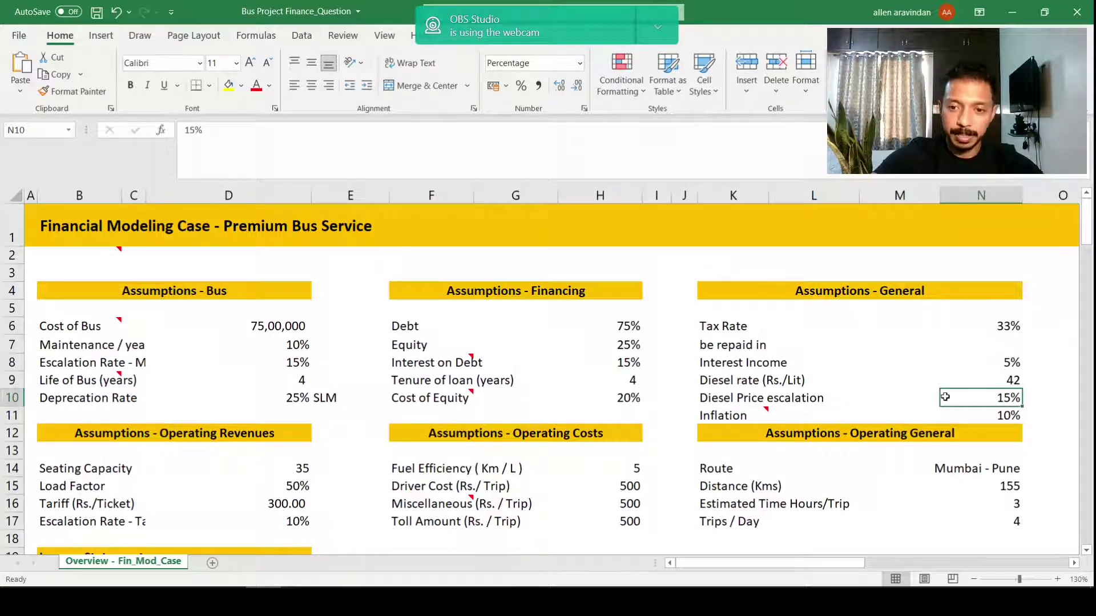
click(736, 419)
click(1008, 411)
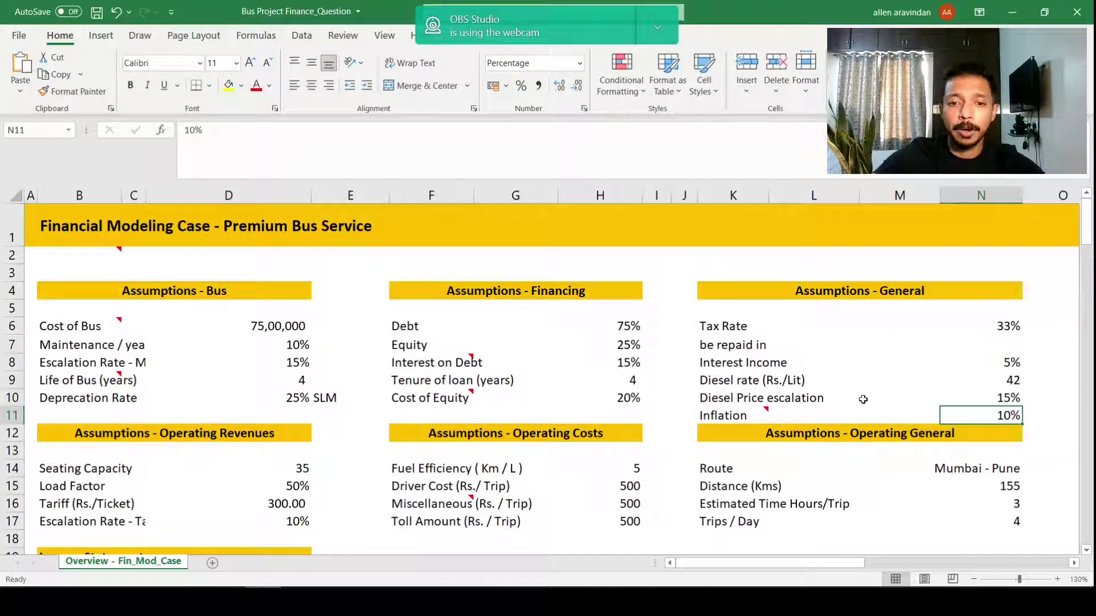
mouse_move(762, 410)
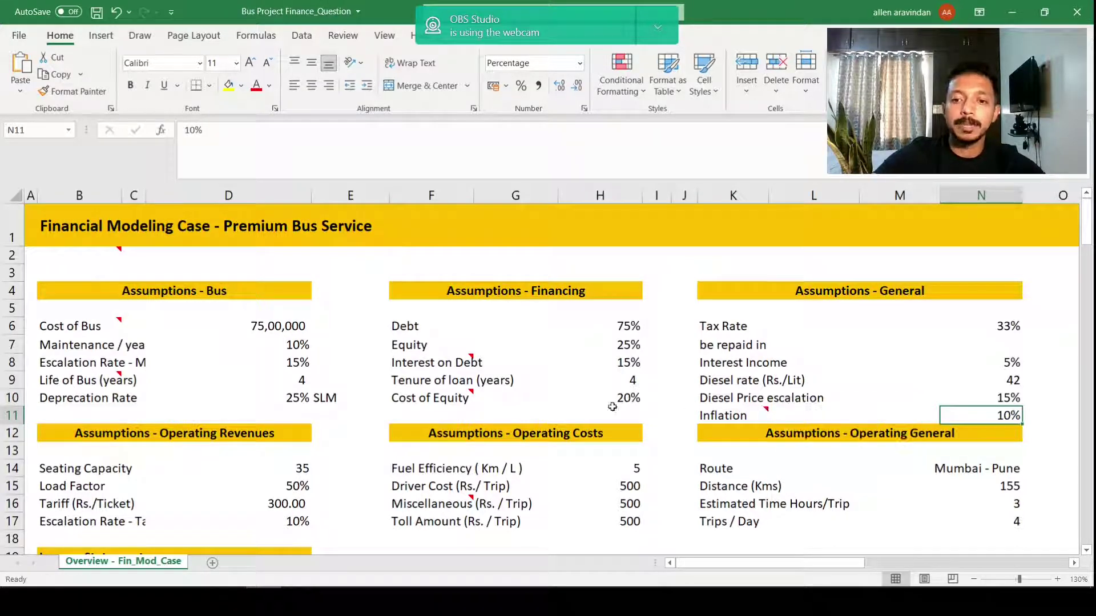
Step: Examine the route, distance, estimated hours per trip and trips per day in the operating general assumptions
scroll(439, 465, down, 1)
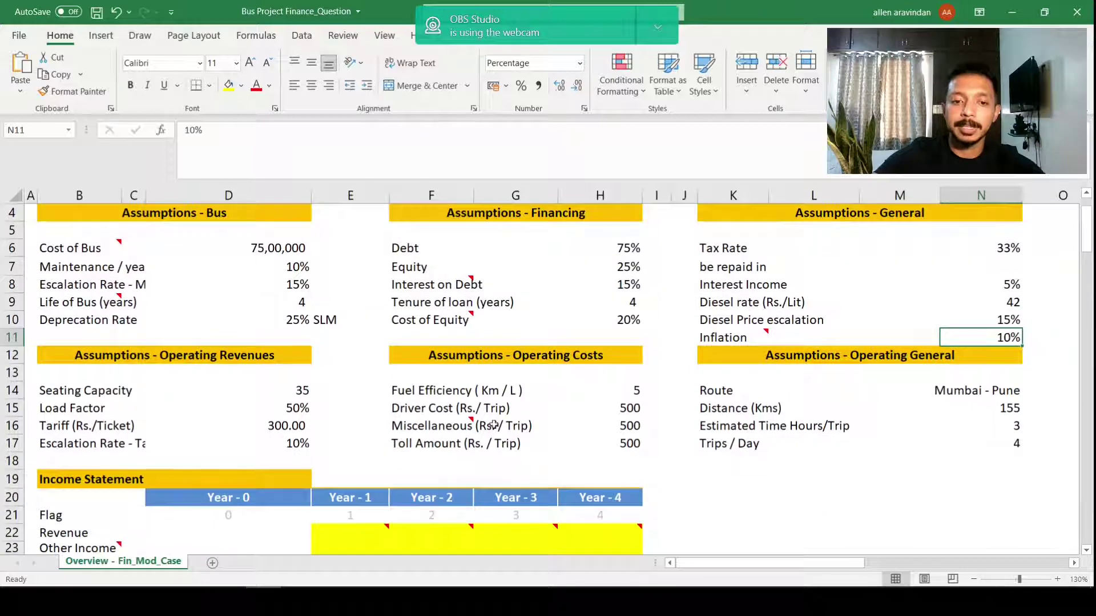
click(466, 409)
click(767, 383)
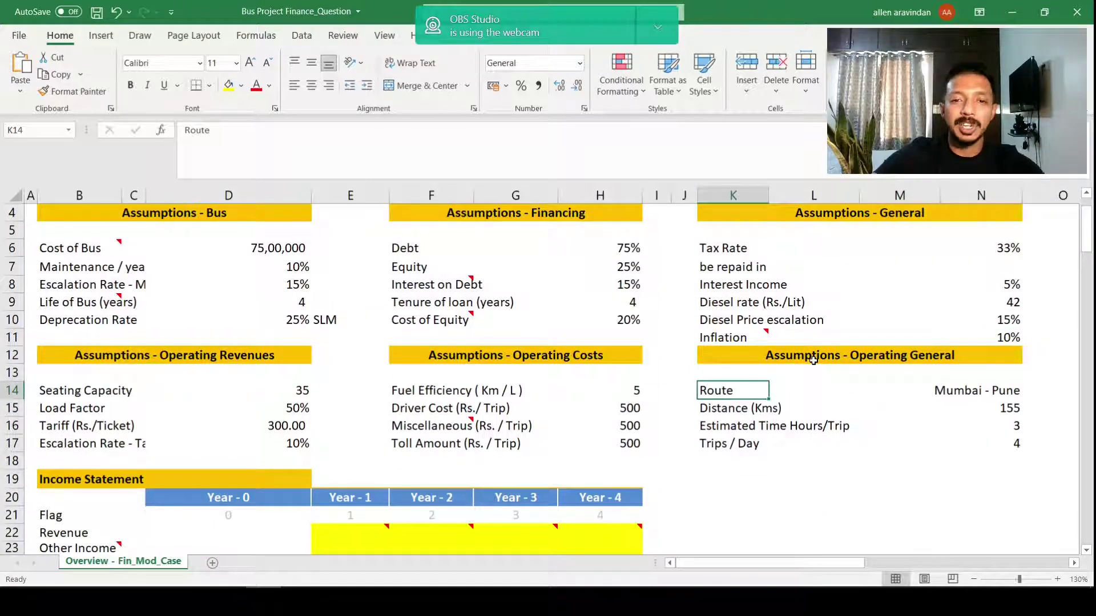
click(934, 417)
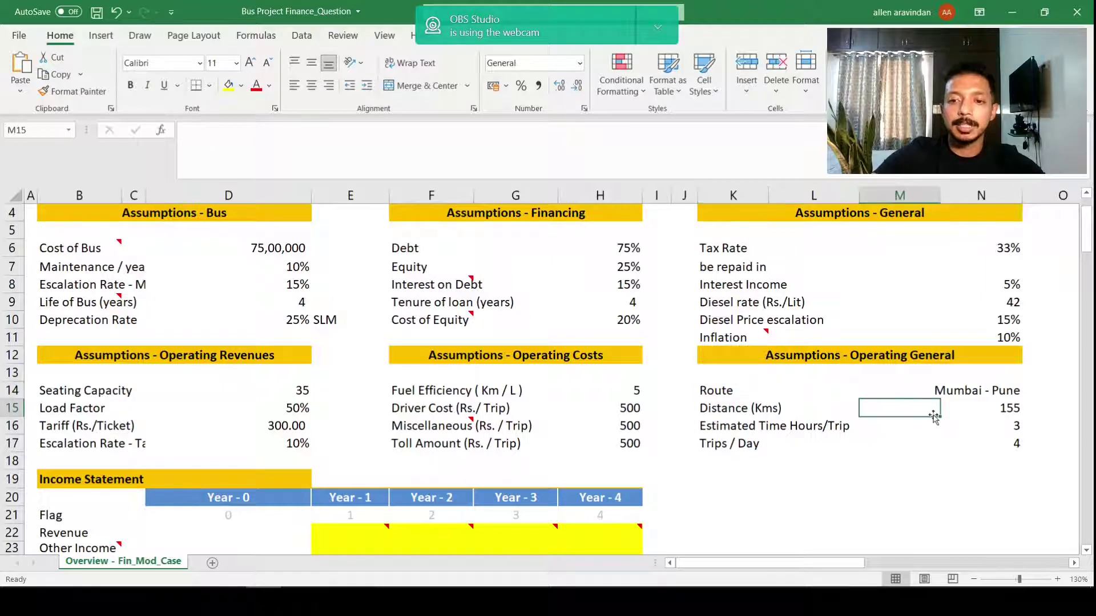
click(974, 409)
click(936, 387)
click(999, 388)
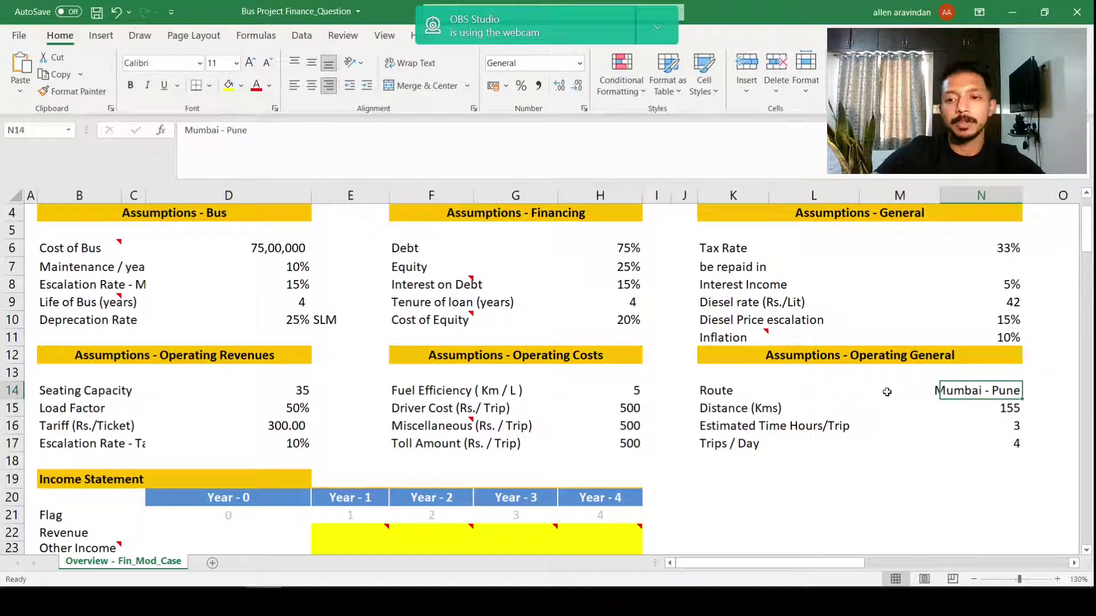
click(999, 420)
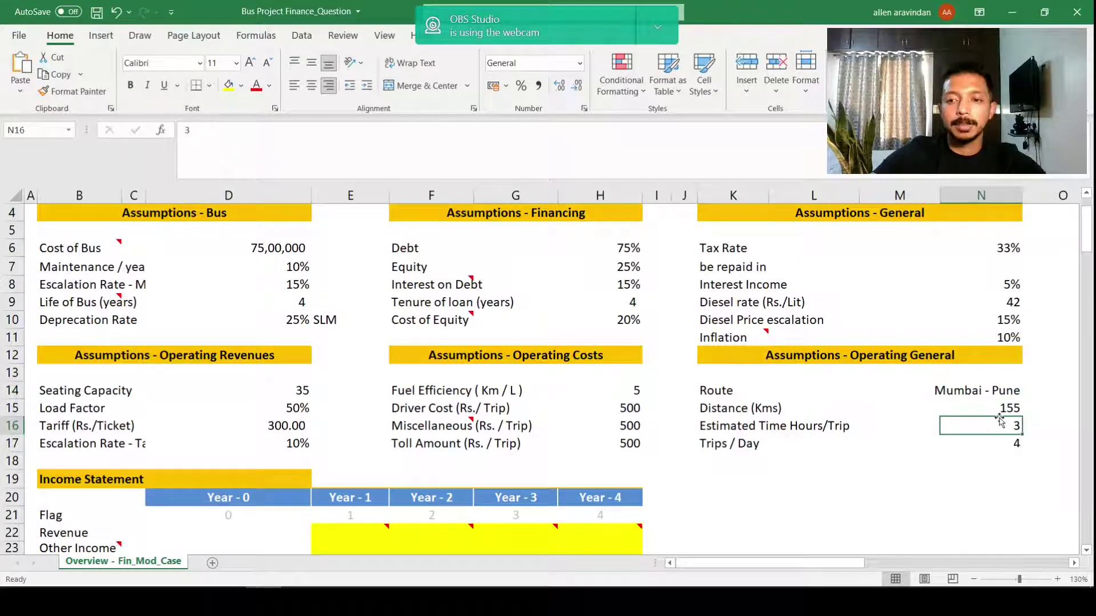
click(1000, 409)
click(995, 421)
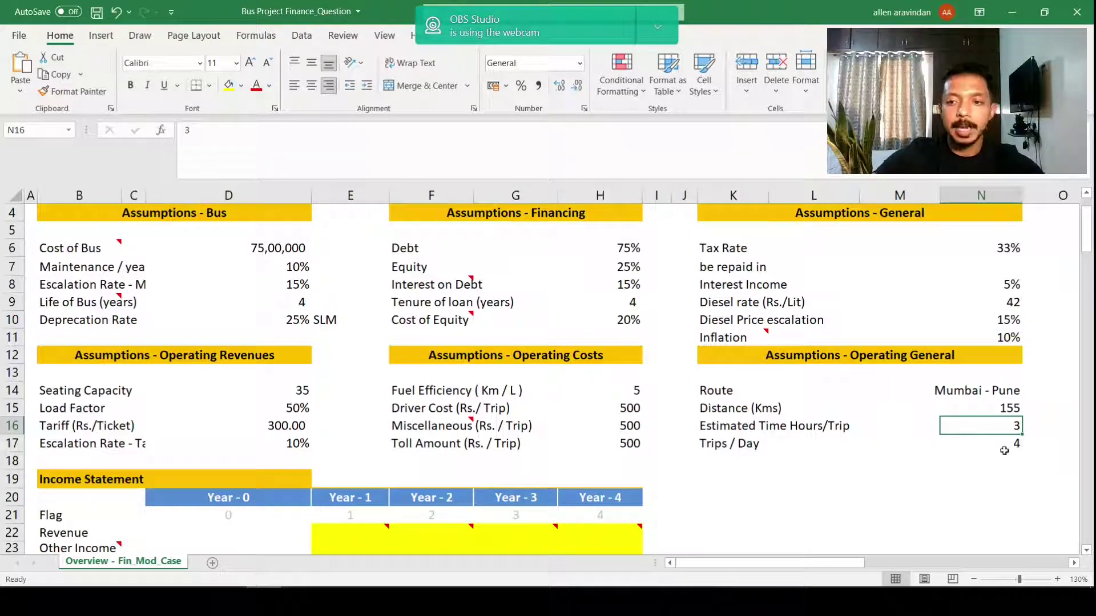
click(1003, 448)
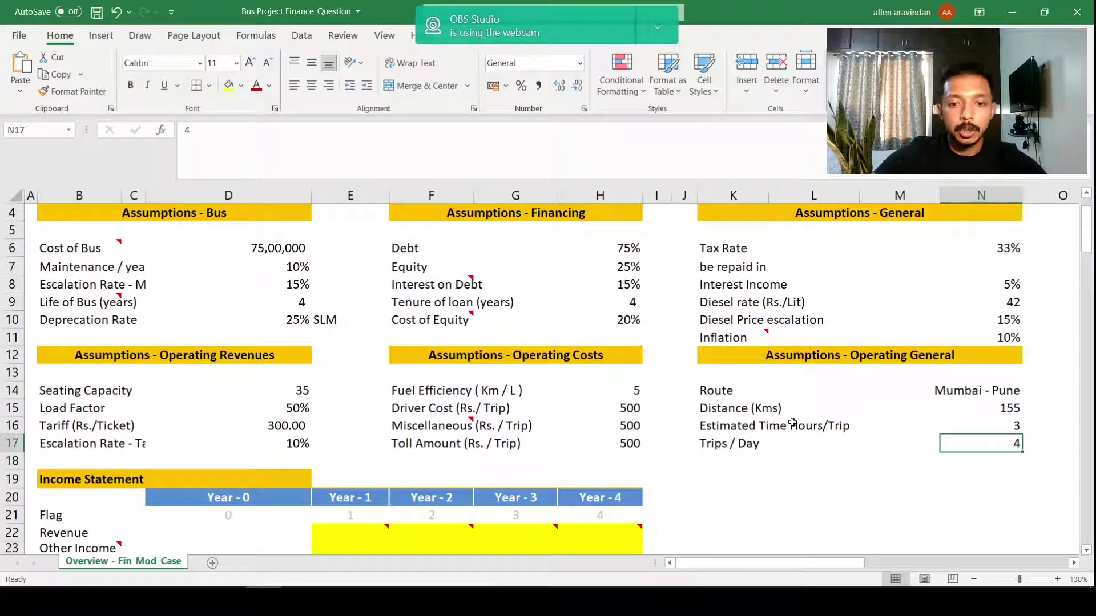
Step: Look over the case sheet from its title through the assumption blocks to the income statement
scroll(105, 221, up, 1)
click(105, 221)
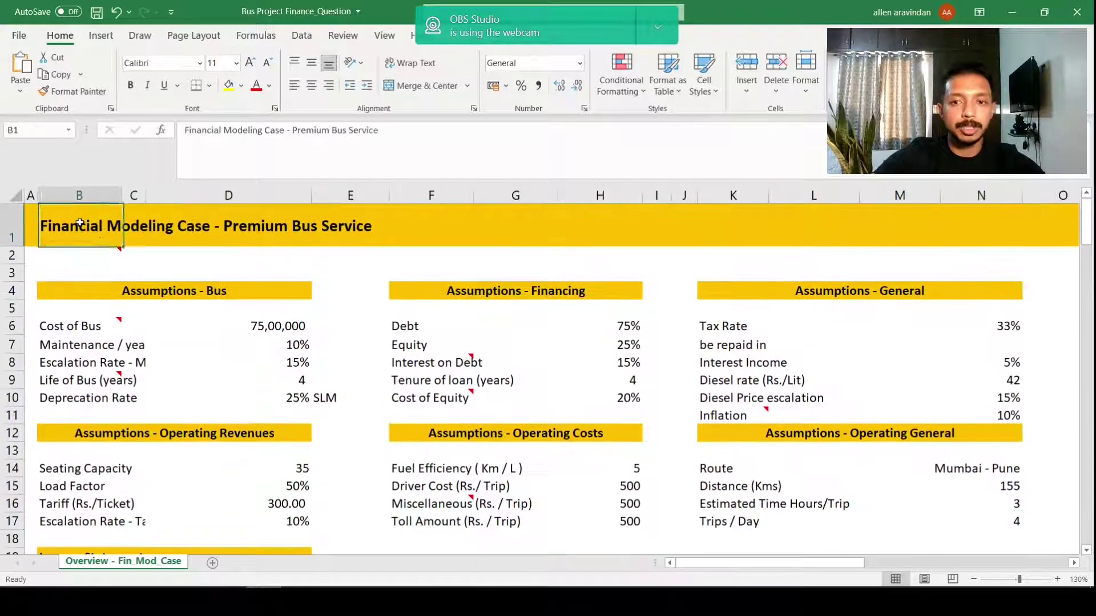
scroll(109, 228, down, 4)
scroll(122, 248, up, 2)
scroll(121, 248, up, 2)
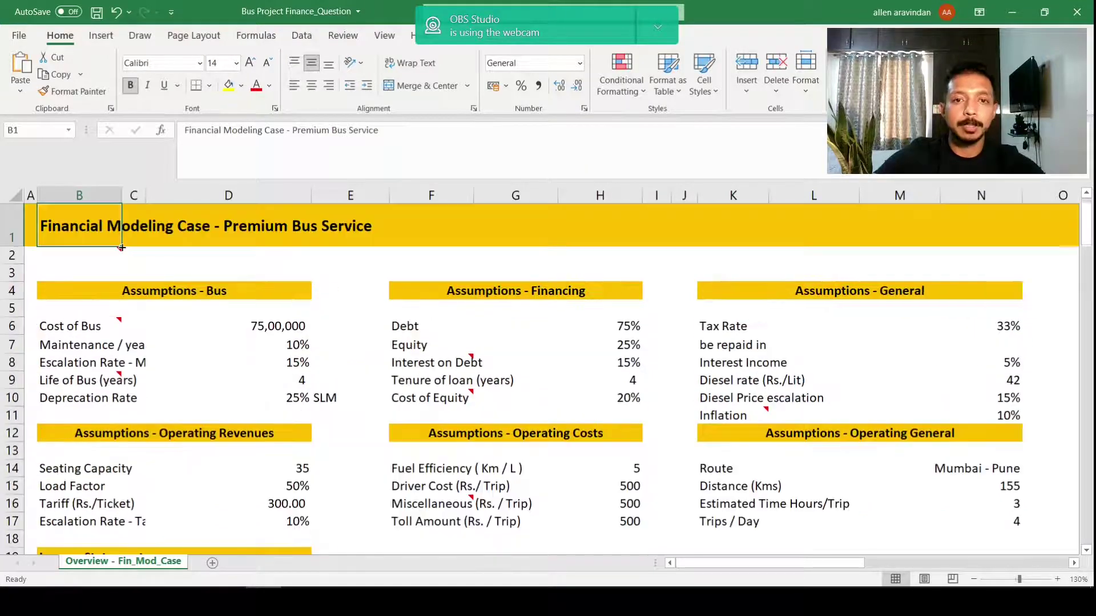
Step: Examine the blank Year 1 revenue and fuel cost cells of the income statement
scroll(256, 424, down, 4)
click(254, 375)
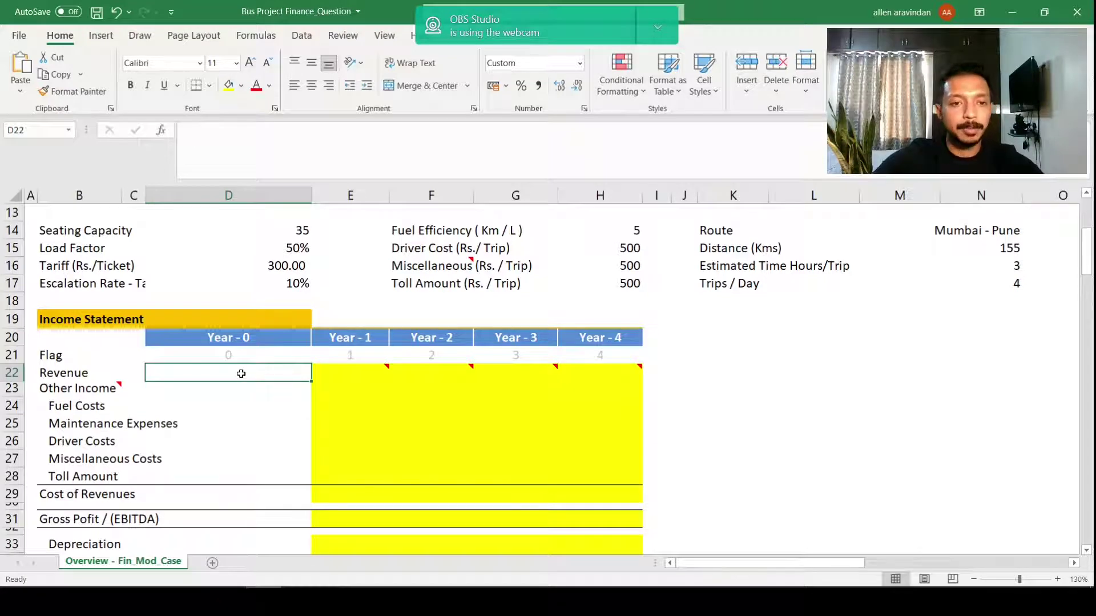
click(343, 376)
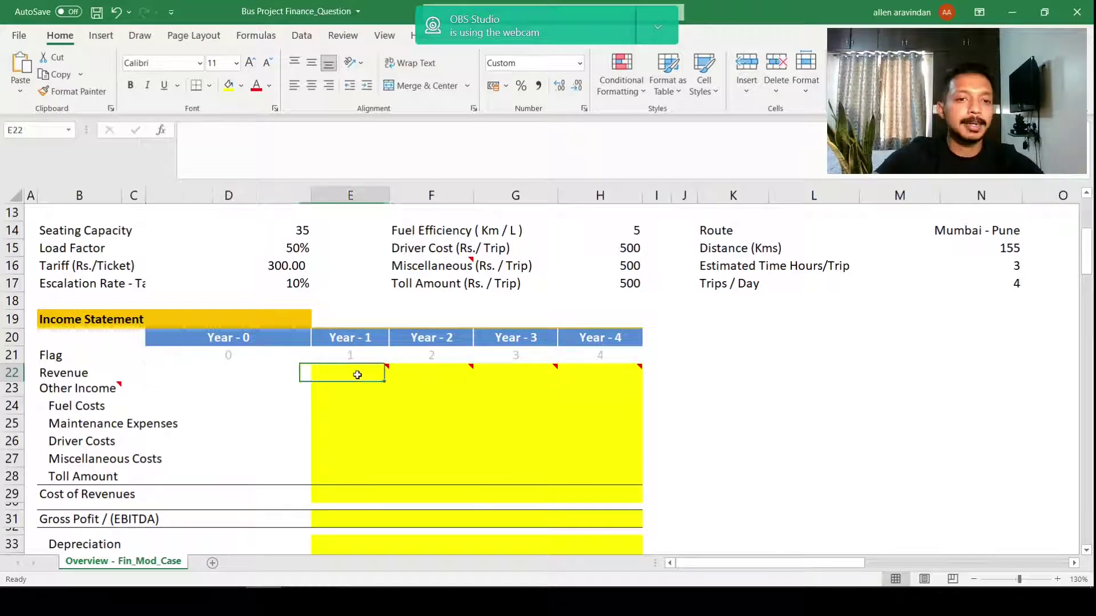
click(285, 425)
click(347, 401)
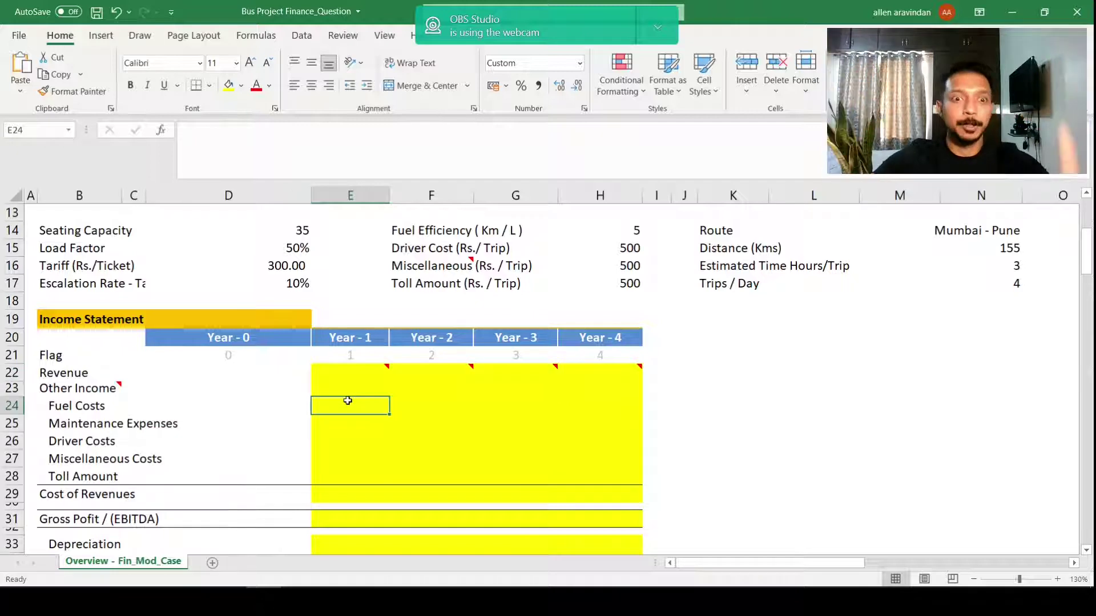
click(352, 370)
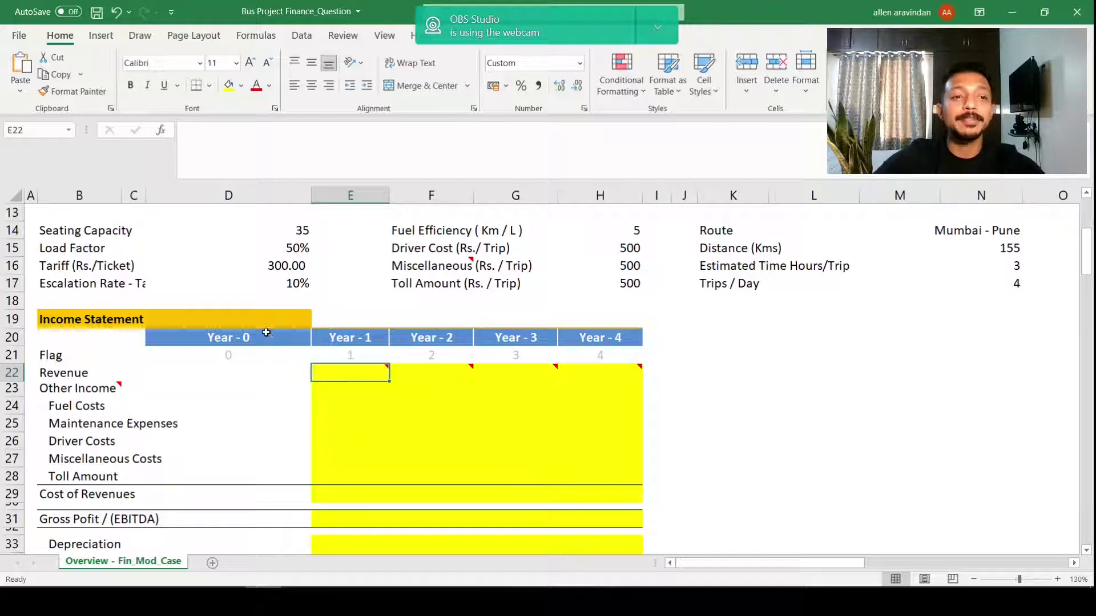
Step: Examine the income statement's line items from revenue to profit after tax and the note on the Year 1 revenue cell
click(47, 321)
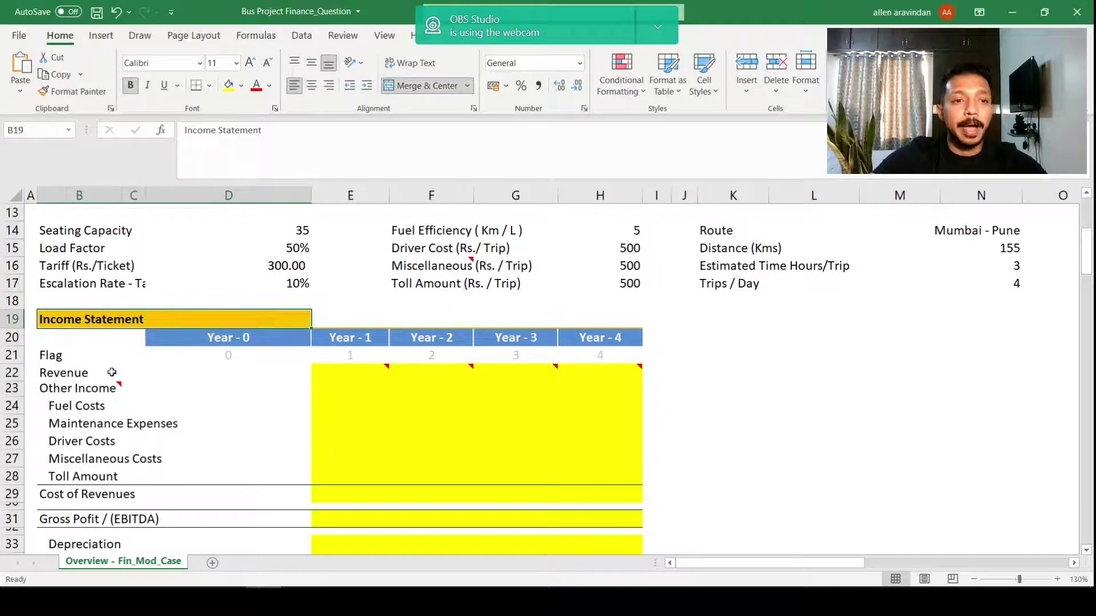
scroll(119, 411, down, 2)
scroll(118, 411, up, 2)
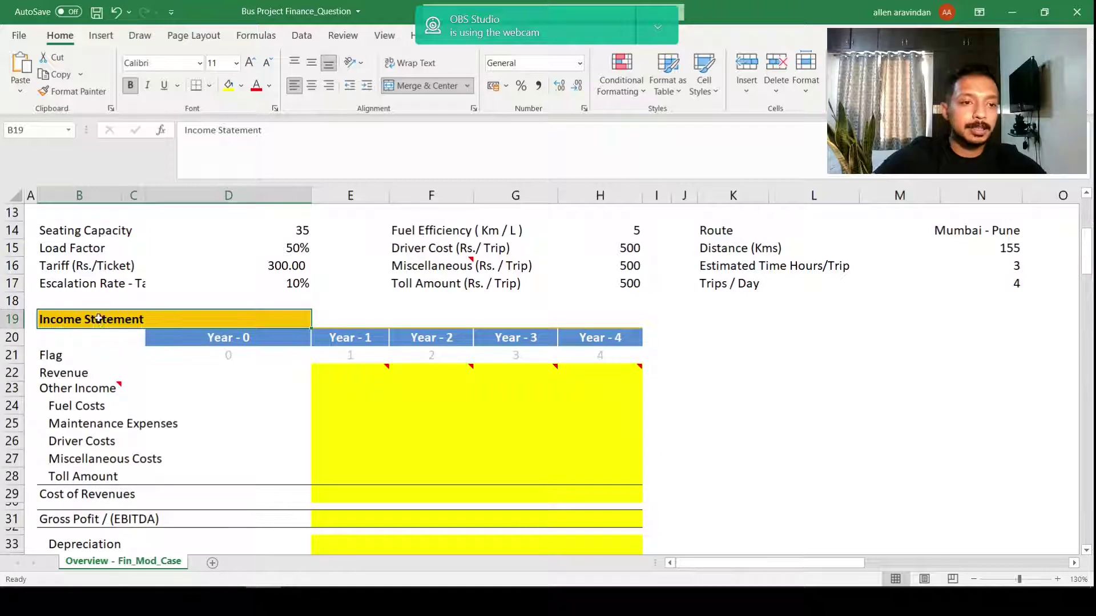
scroll(272, 453, down, 2)
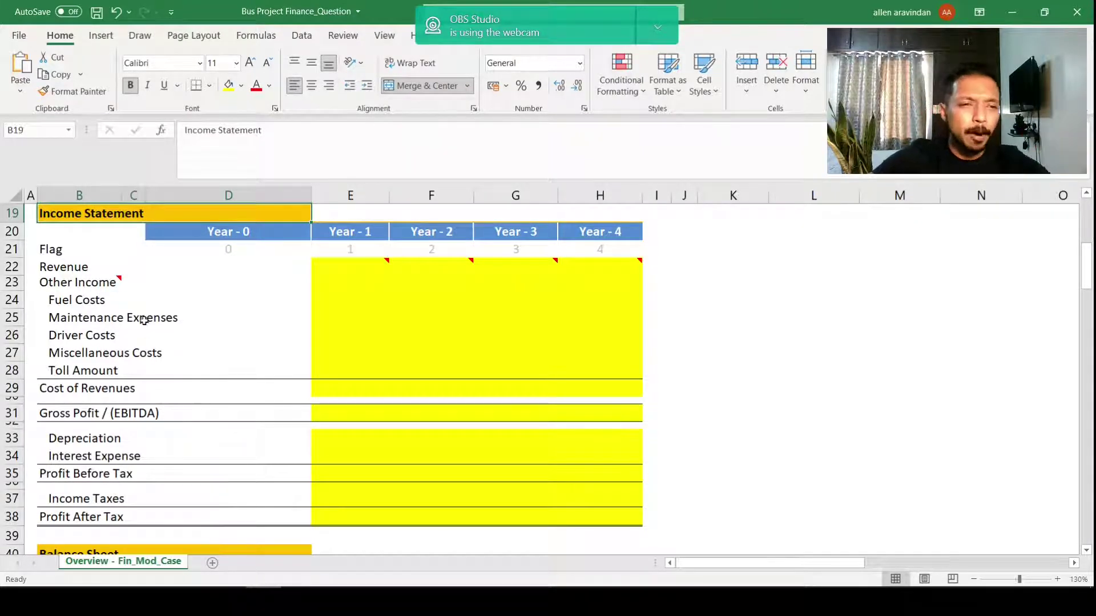
click(150, 382)
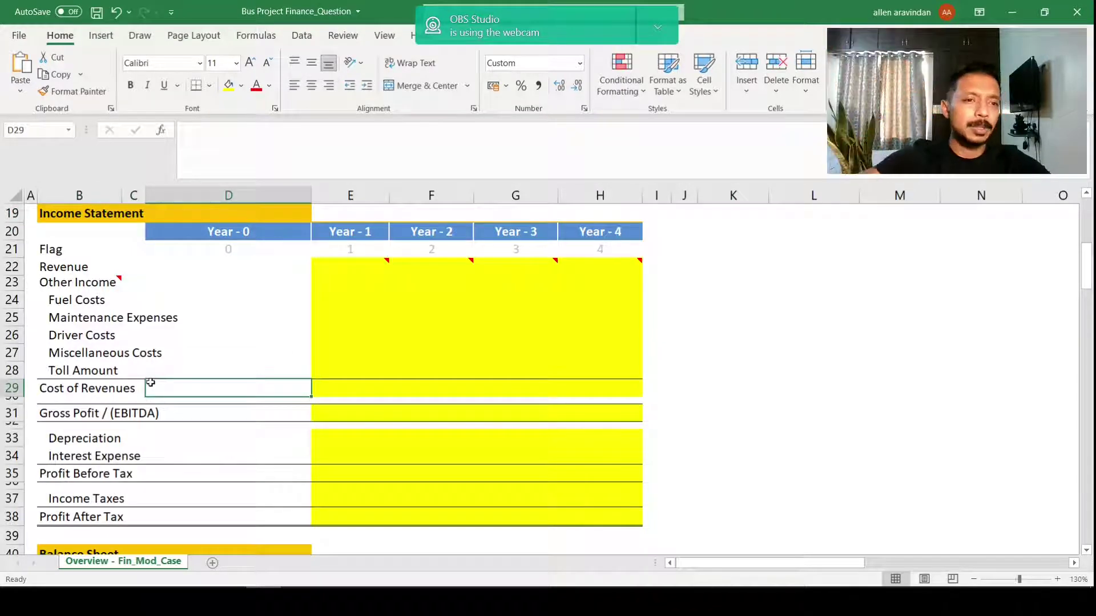
click(187, 273)
click(337, 266)
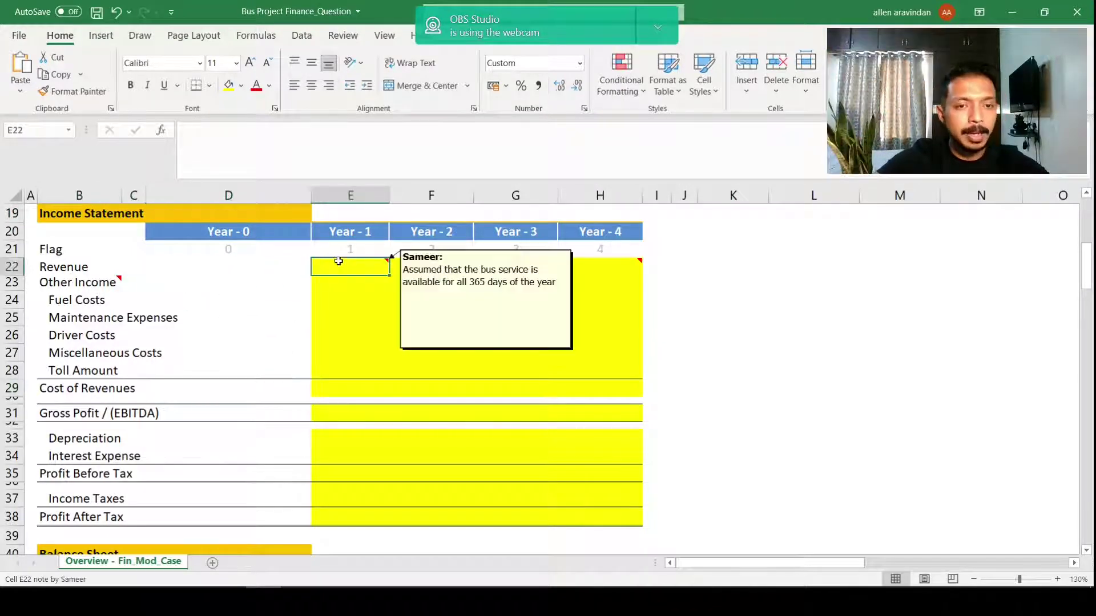
Step: Examine the Year 0 to Year 4 column headers and the rows from other income to cost of revenues
click(207, 232)
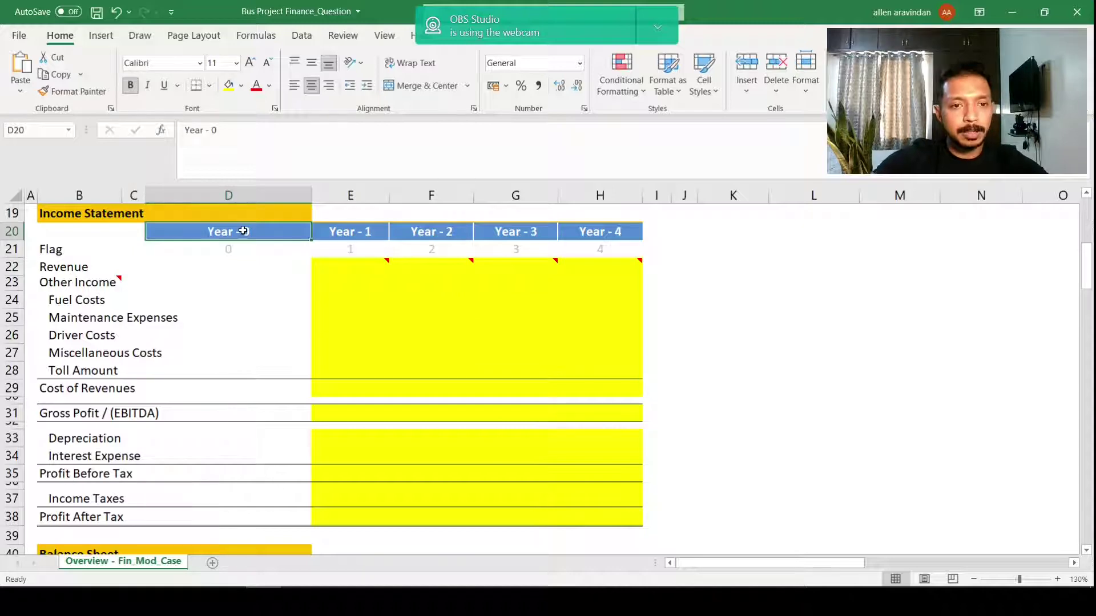
click(611, 228)
click(294, 228)
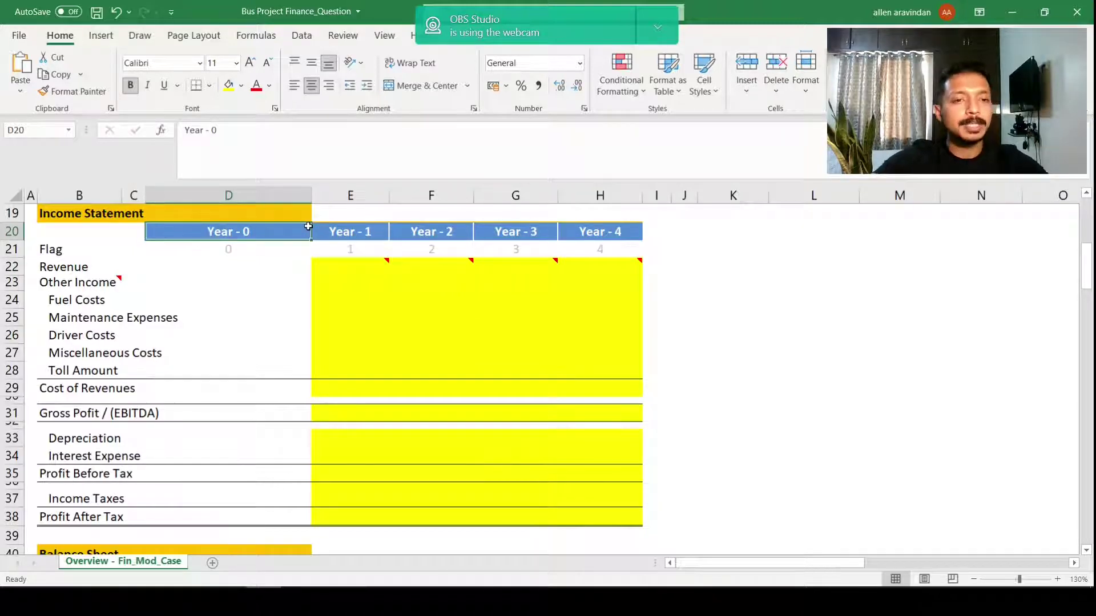
click(360, 266)
mouse_move(366, 266)
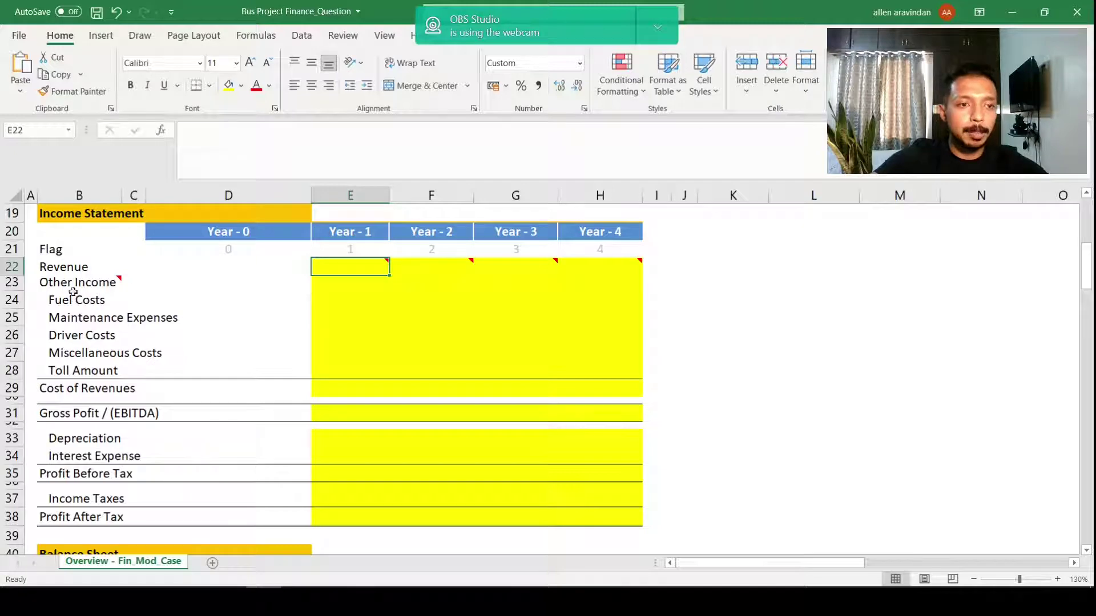
drag(63, 282, 69, 391)
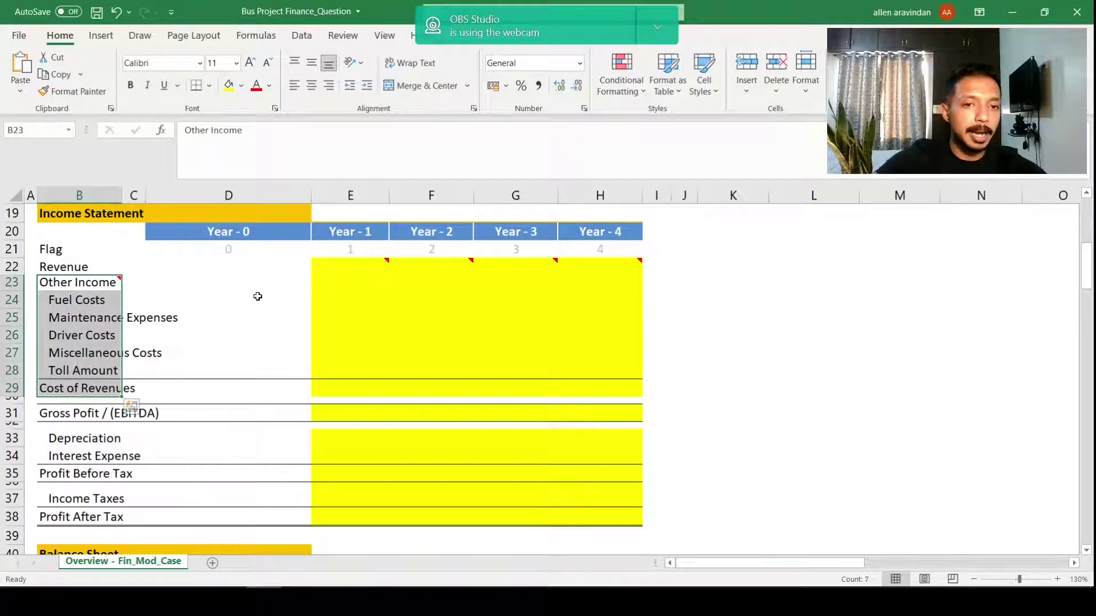
Step: Enter the Year 1 revenue formula as tariff per ticket times seating capacity with absolute references, =$D$16*$D$14
click(345, 268)
mouse_move(432, 267)
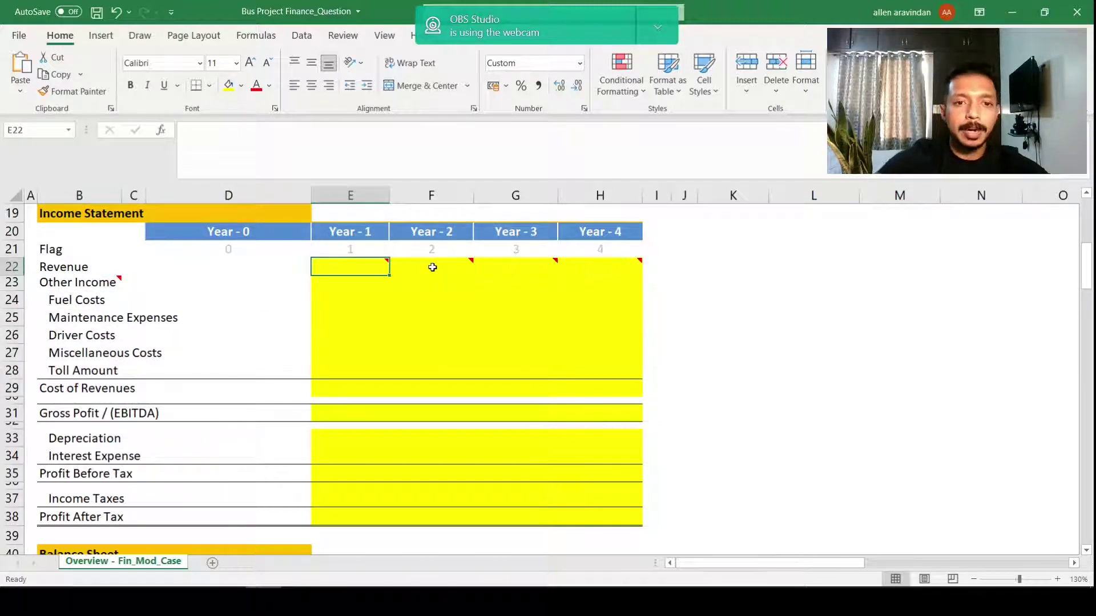
text(=)
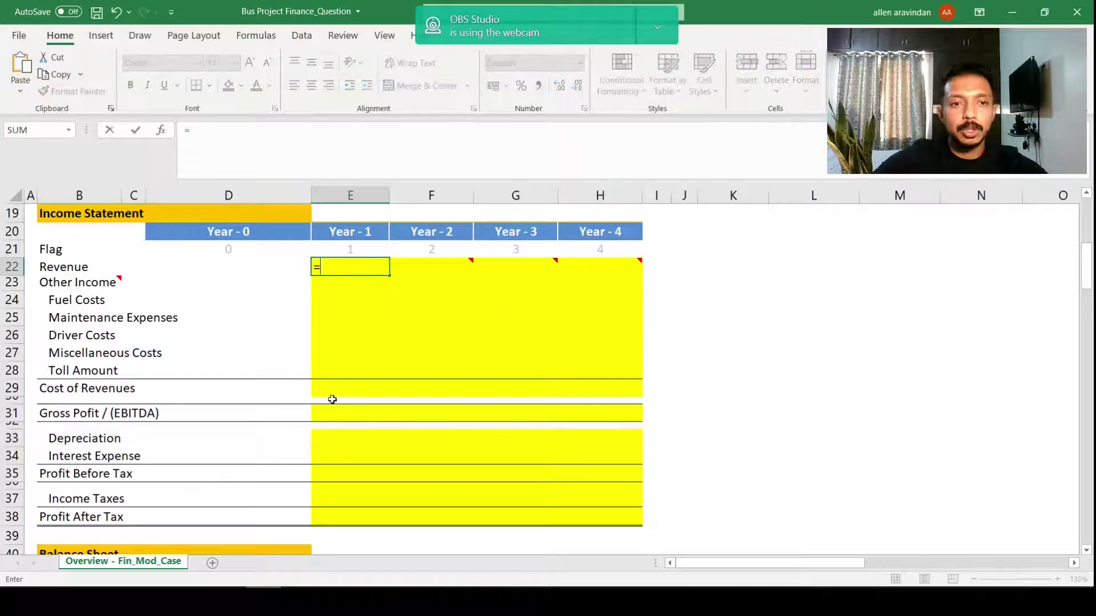
scroll(333, 399, up, 3)
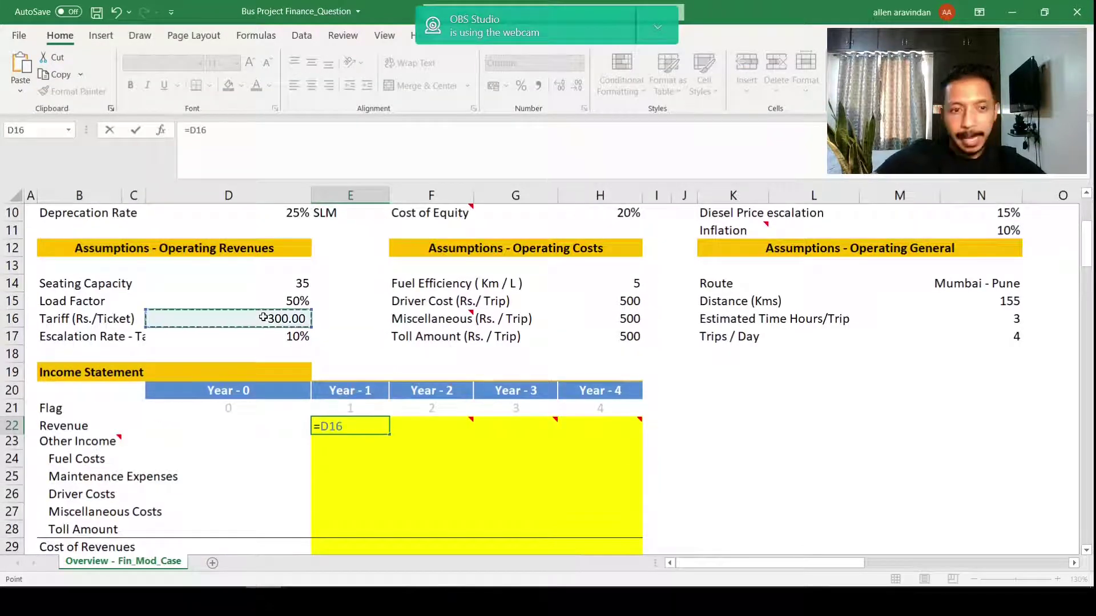
click(264, 318)
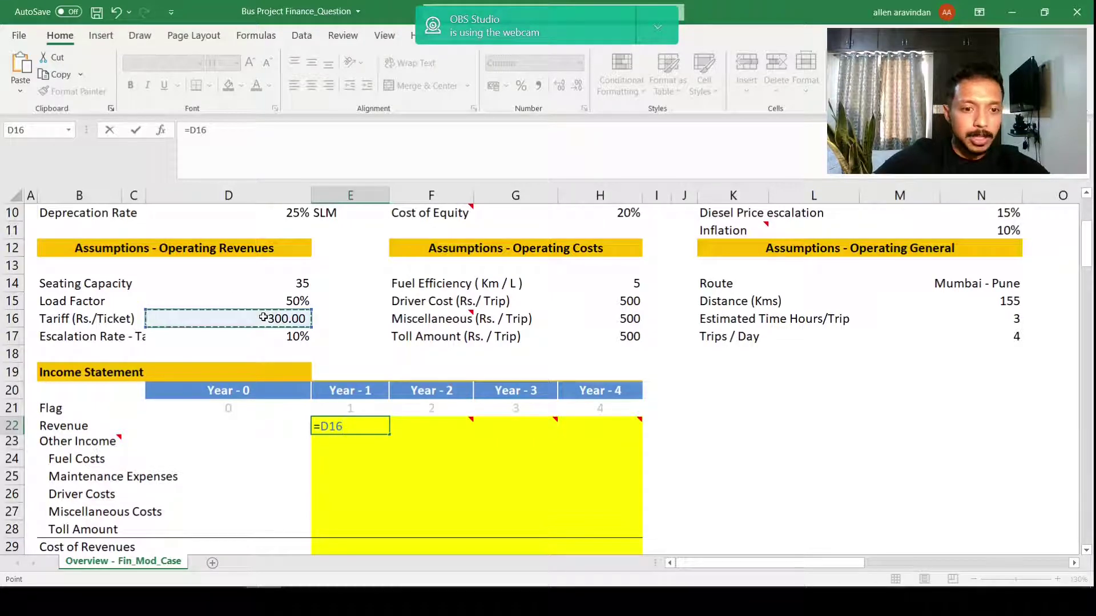
key(F4)
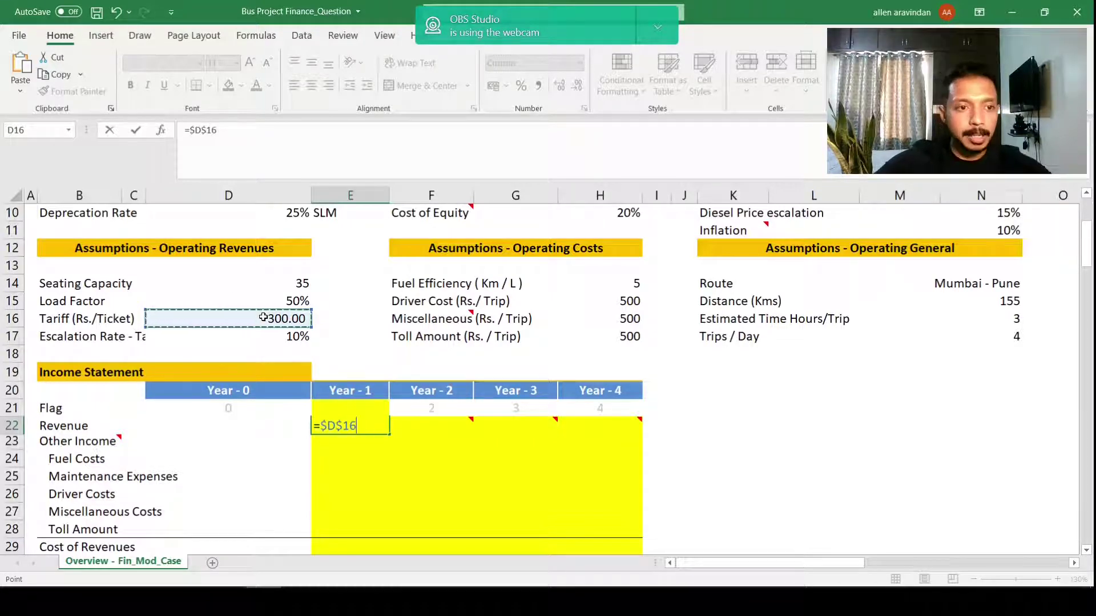
text(*)
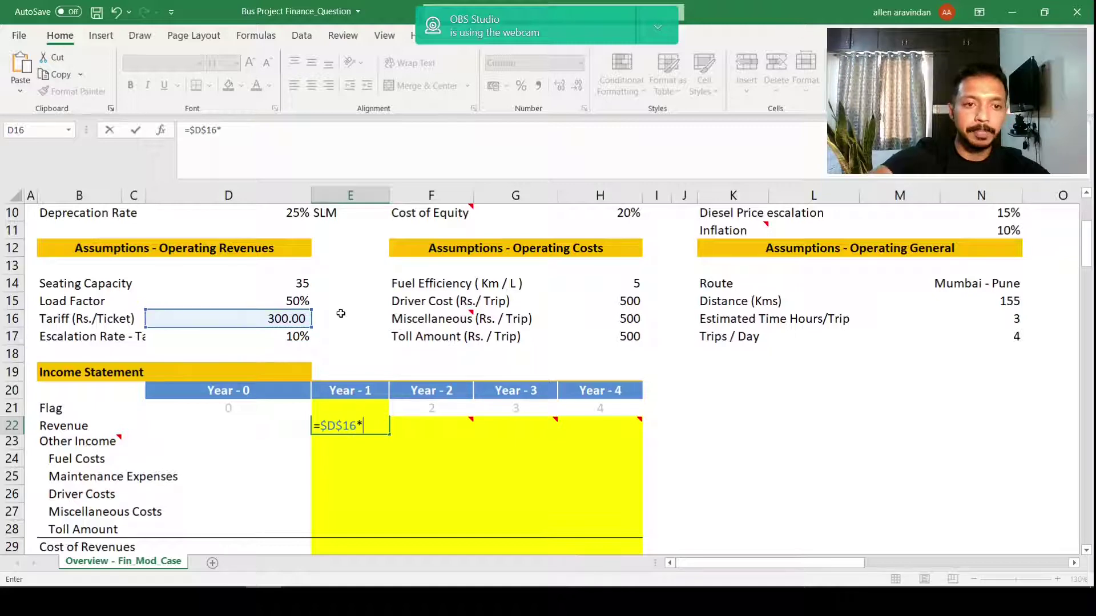
click(290, 277)
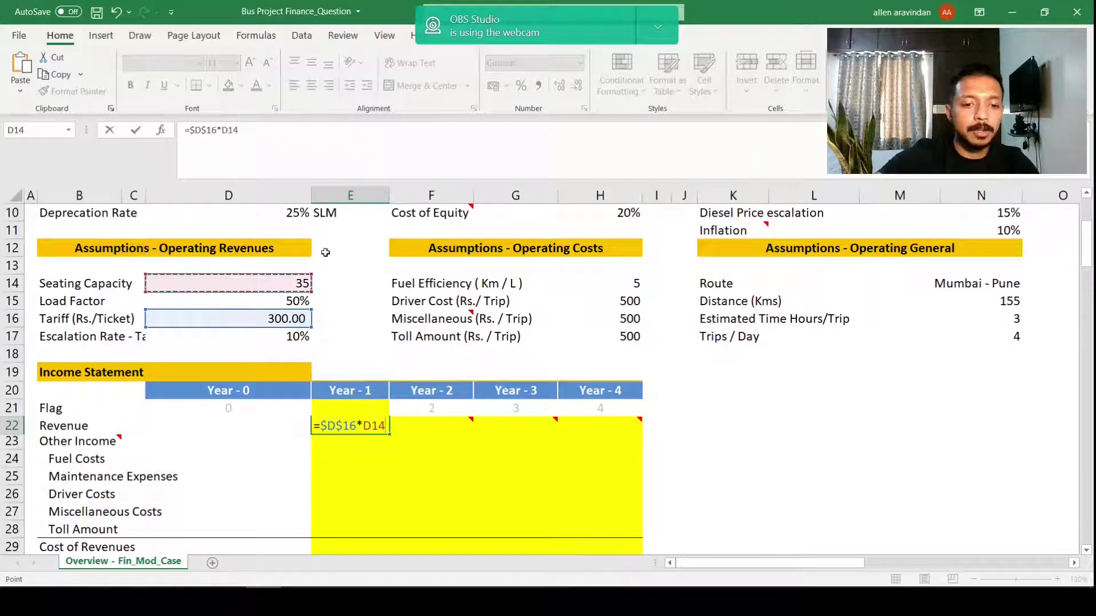
key(F4)
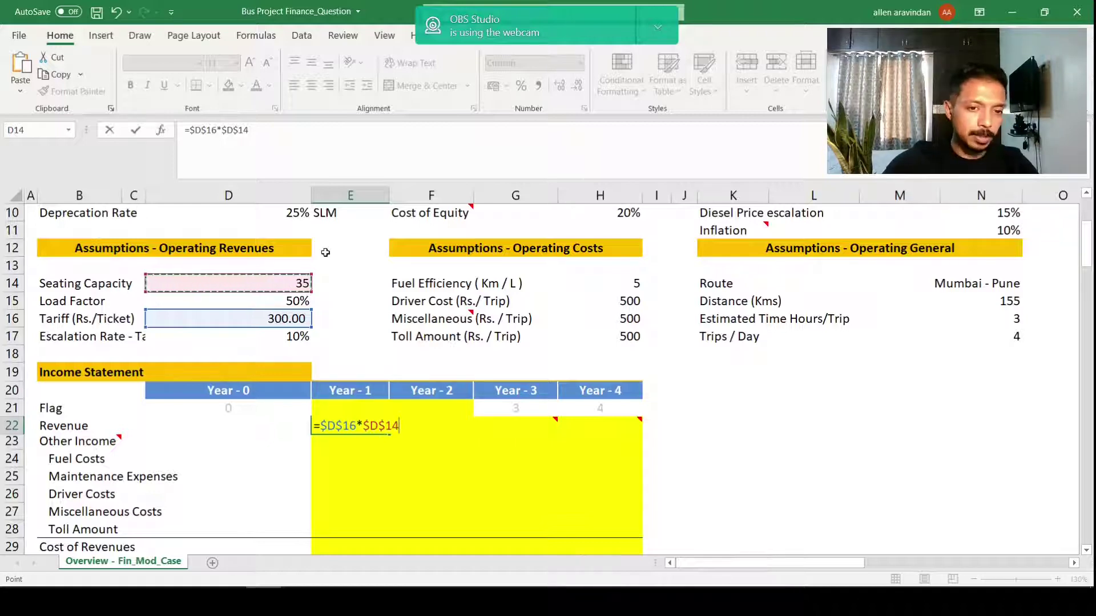
key(ctrl+Return)
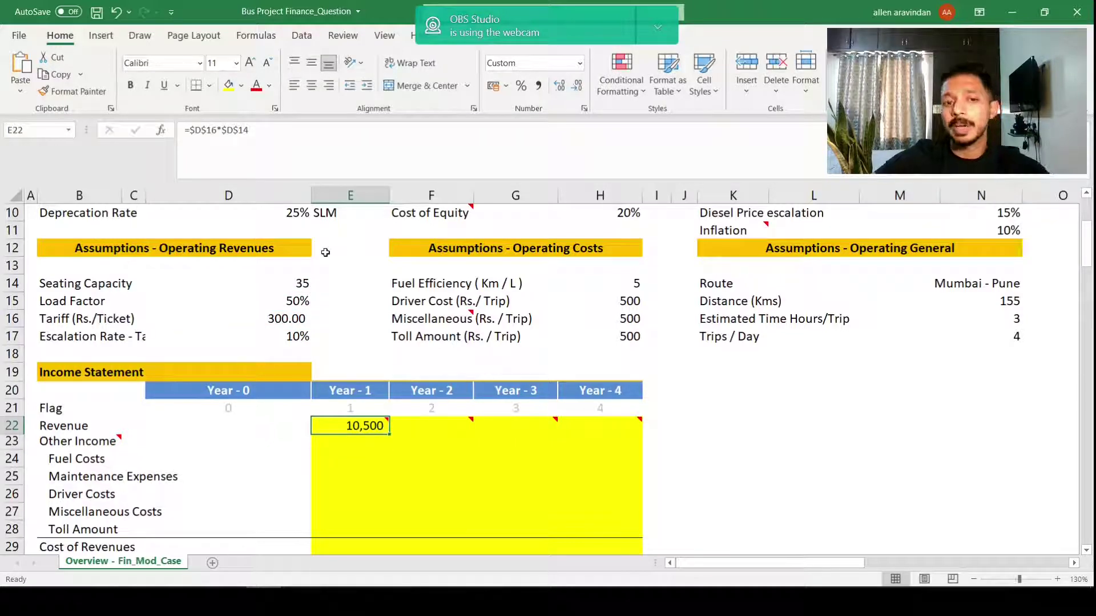
Step: Extend the Year 1 revenue formula by multiplying by the load factor $D$15 and the trips per day $N$17
key(F2)
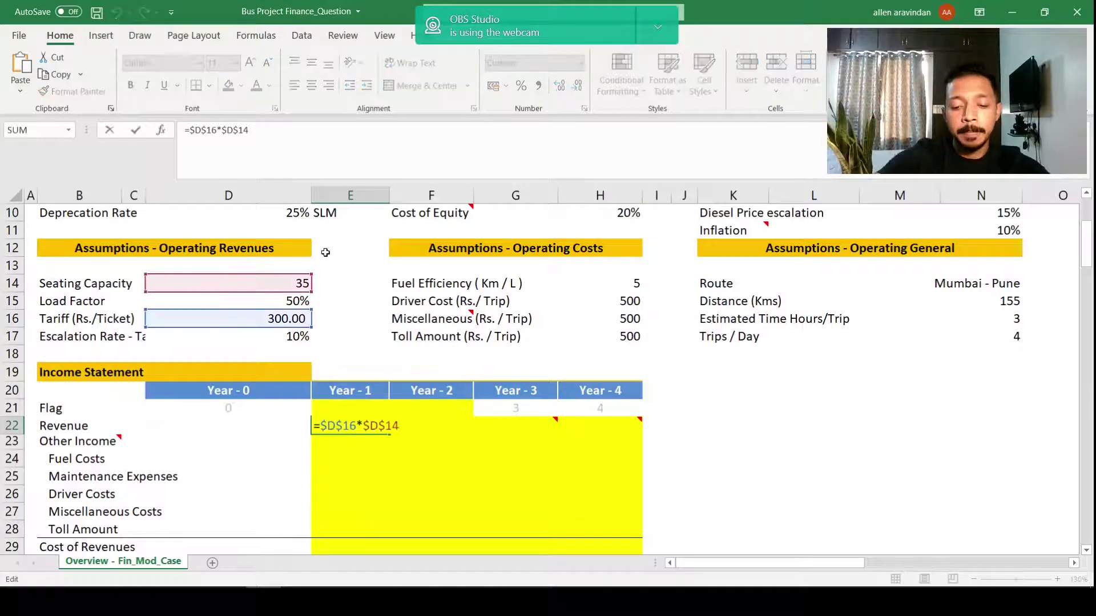
text(*)
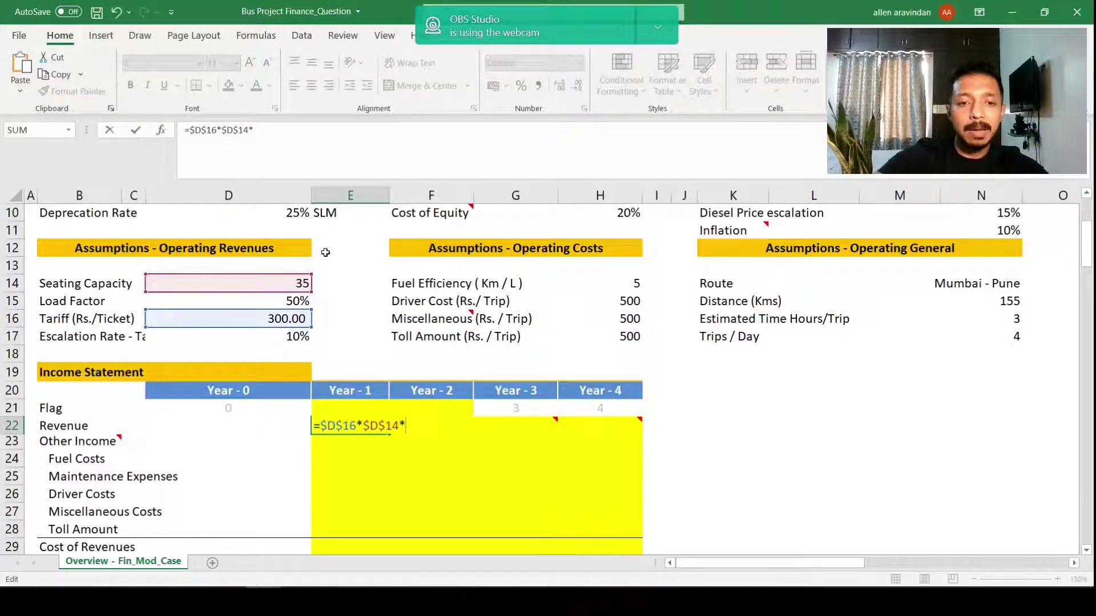
click(276, 306)
key(F4)
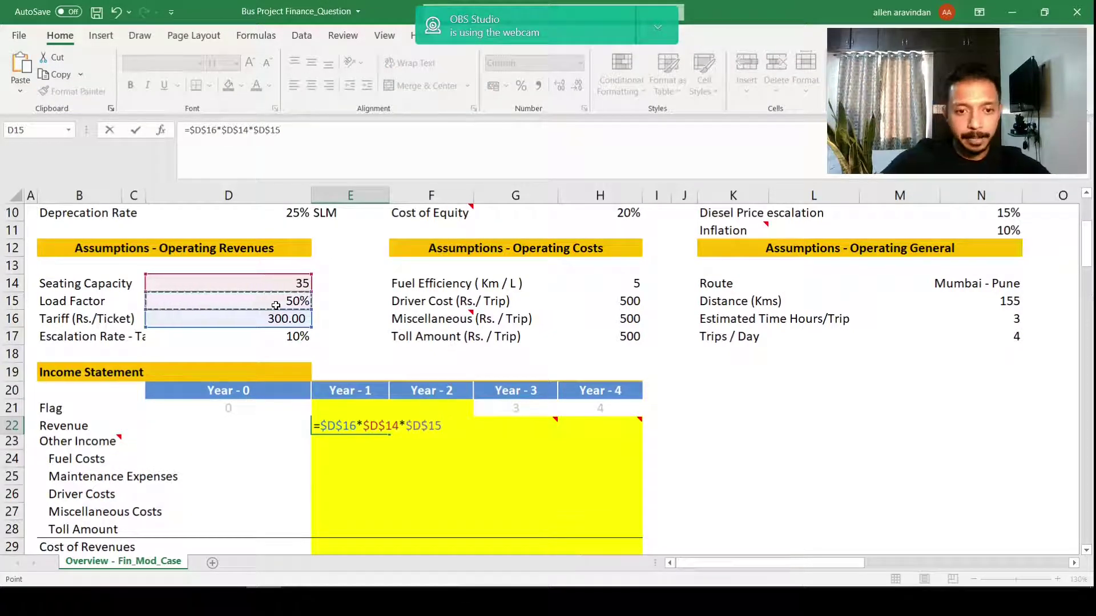
text(*)
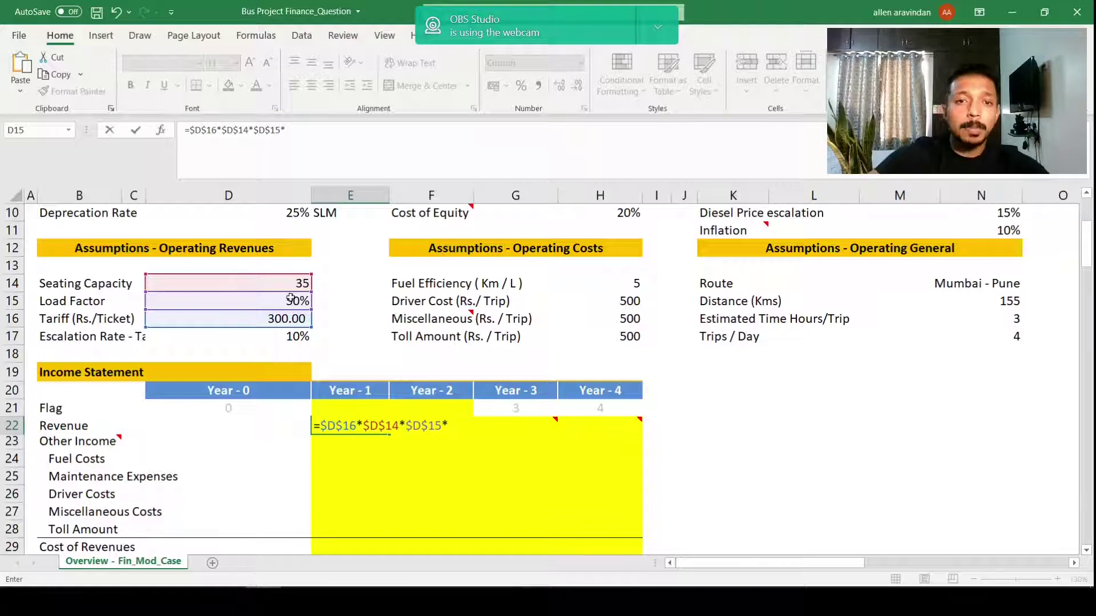
click(1016, 339)
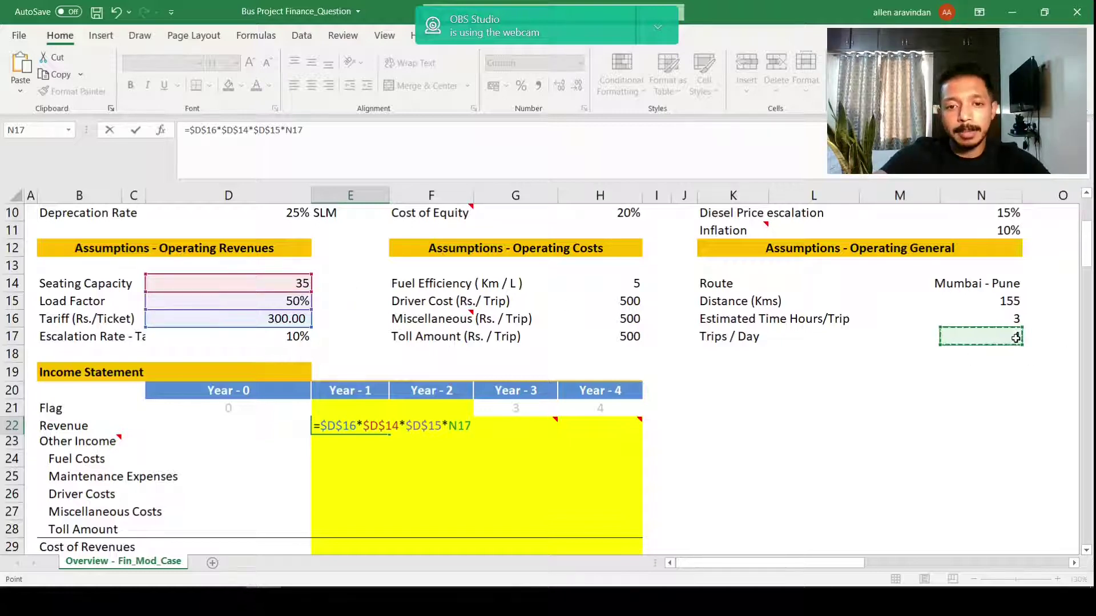
key(F4)
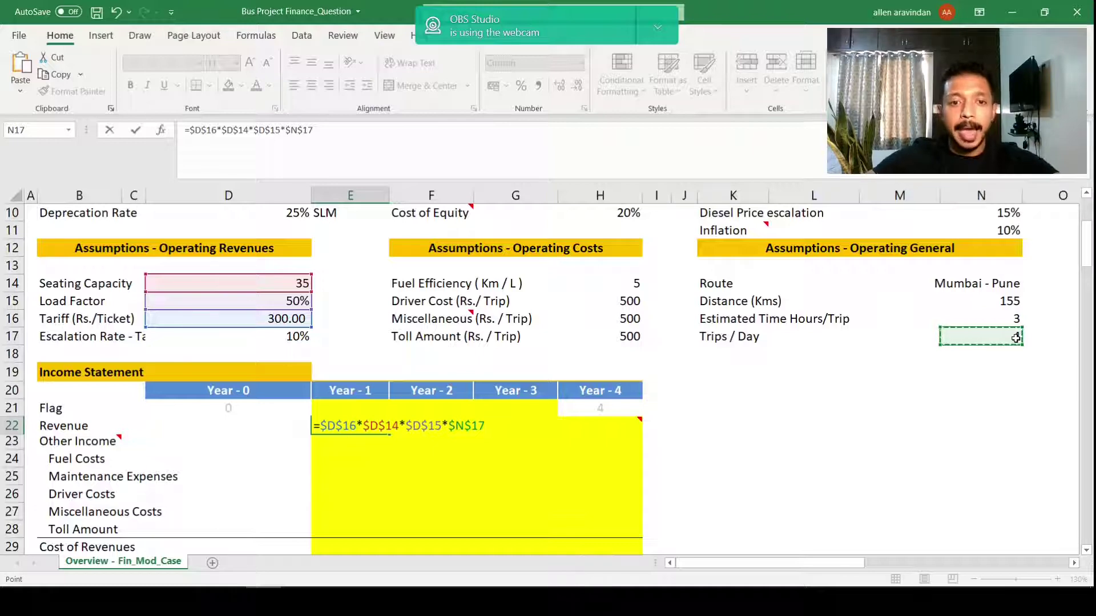
key(ctrl+Return)
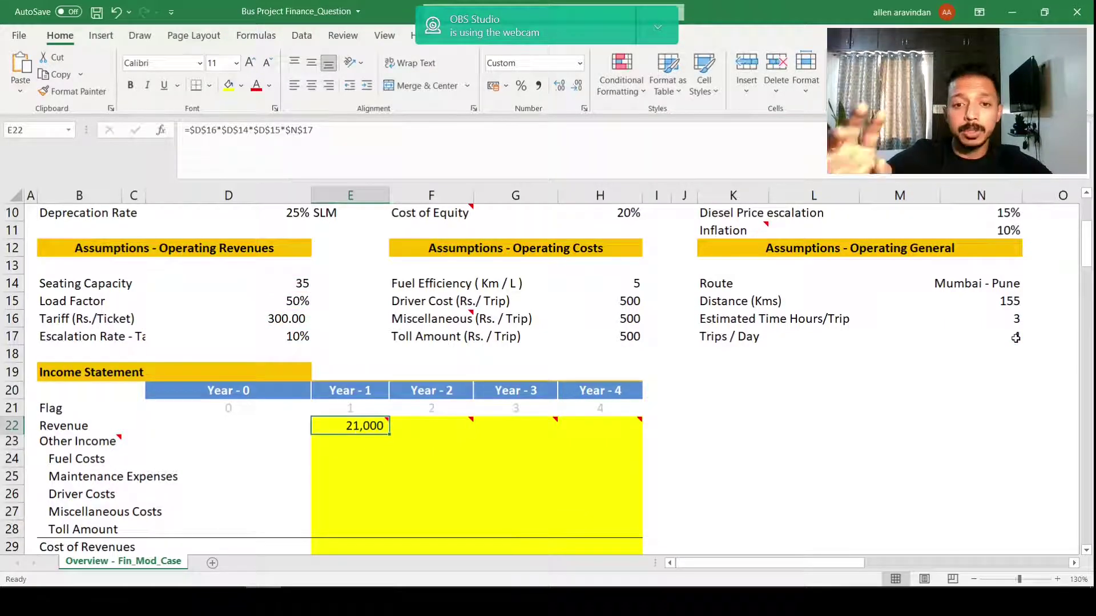
Step: Annualize the Year 1 revenue by multiplying its formula by 365
key(F2)
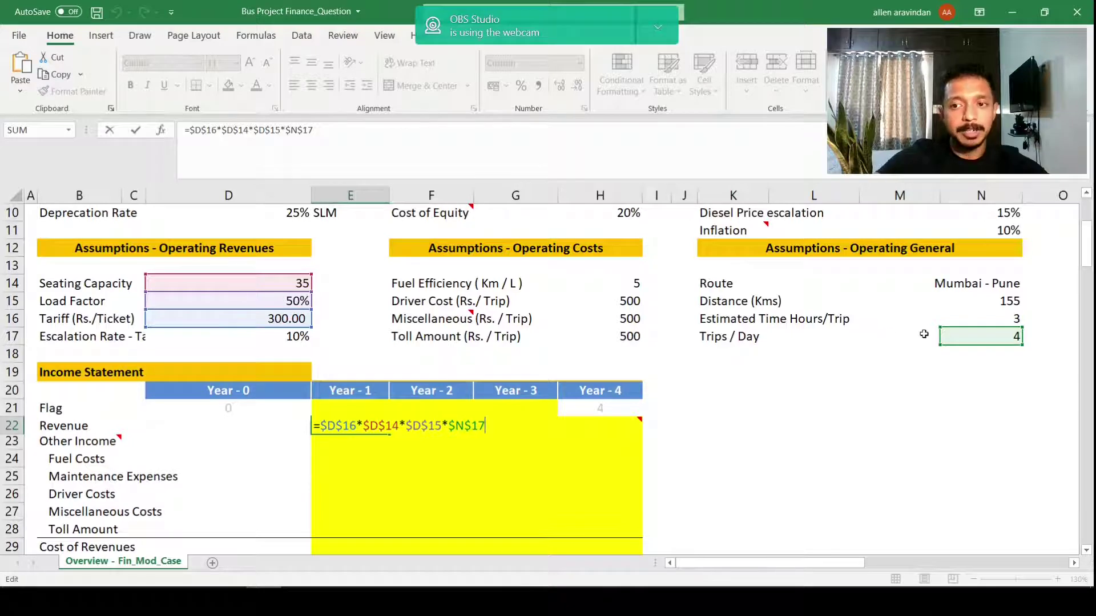
scroll(921, 333, up, 3)
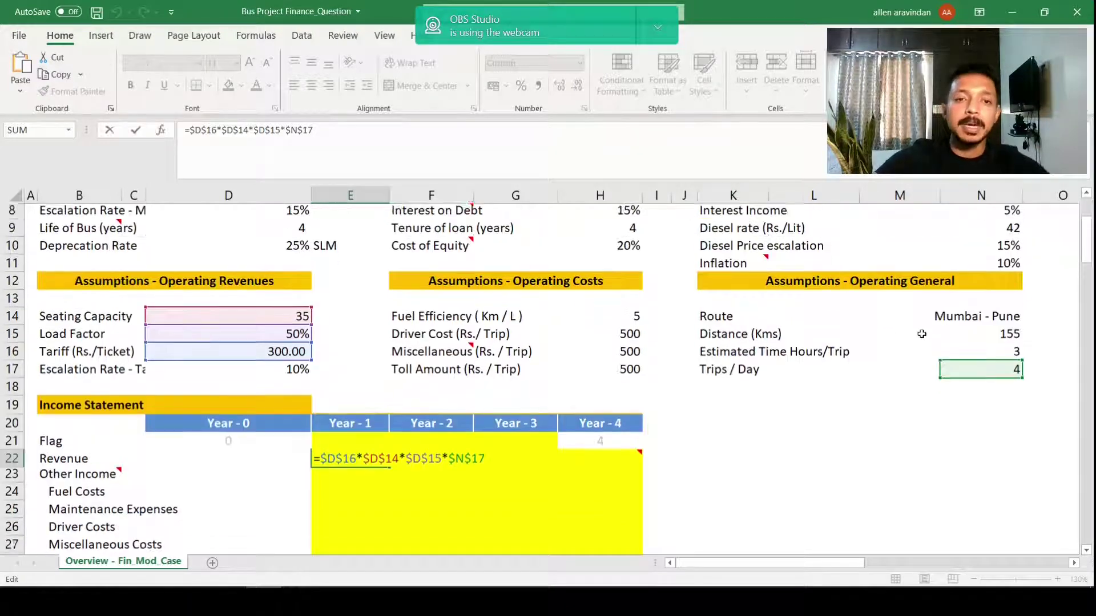
scroll(922, 334, down, 2)
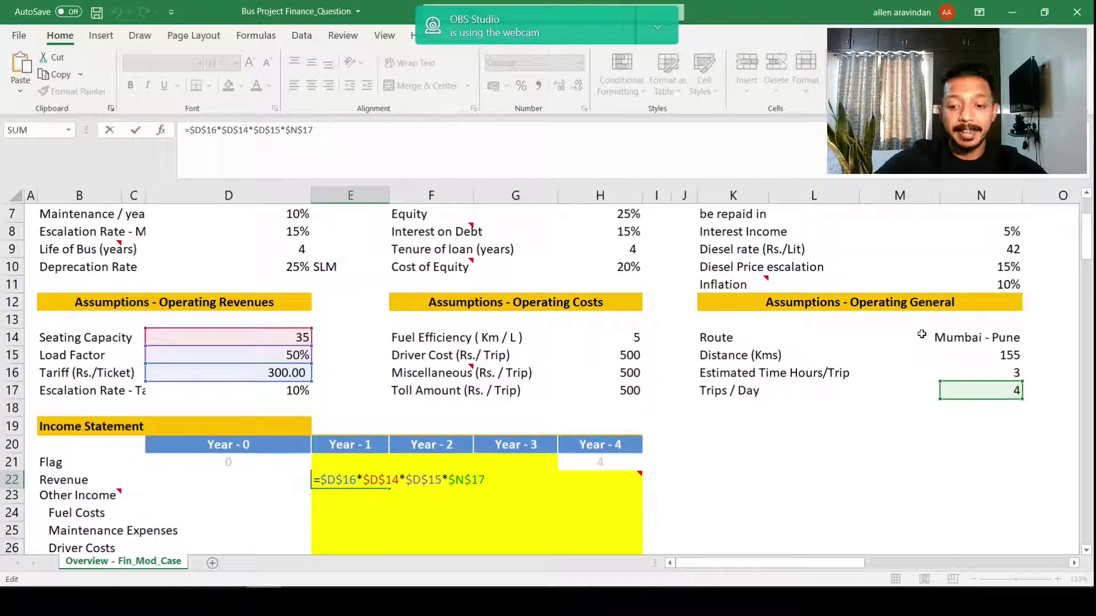
text(*3)
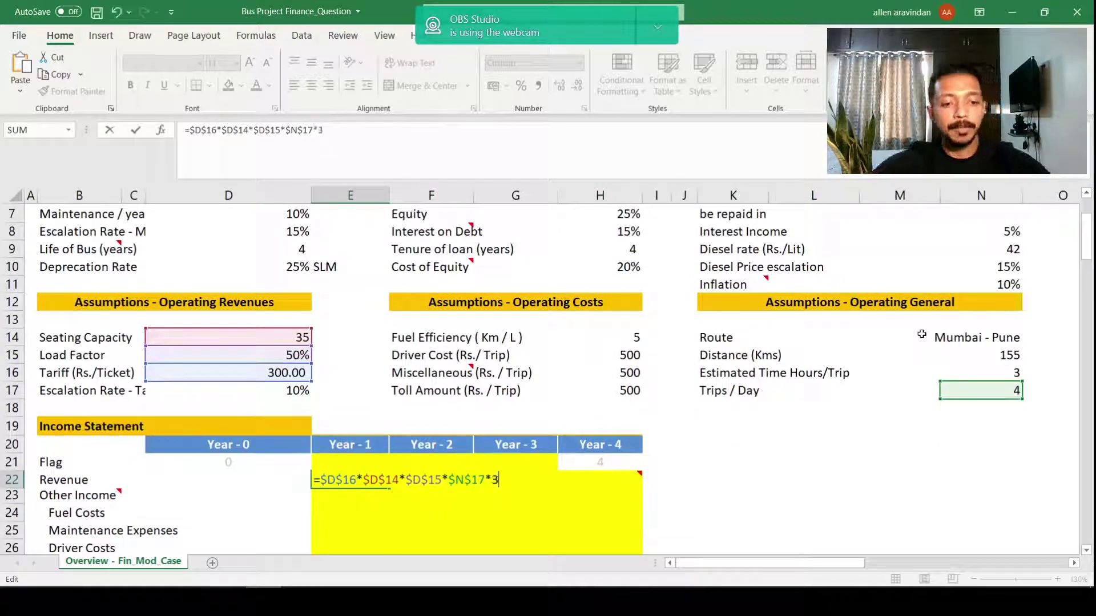
text(65)
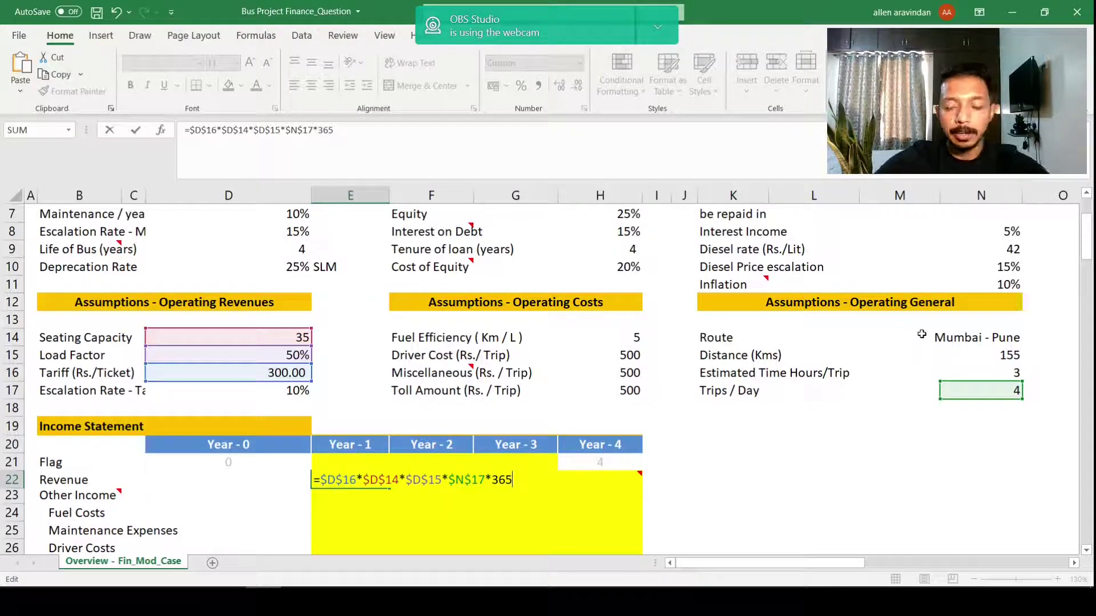
key(ctrl+Return)
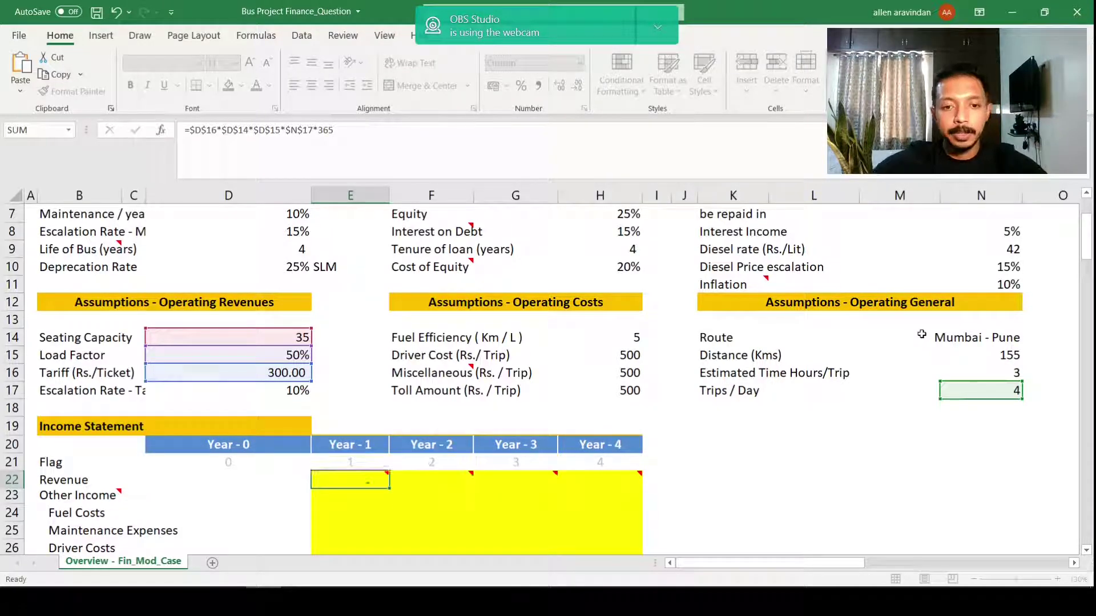
Step: Check the cell references in the Year 1 revenue formula and select the Year 2 revenue cell
key(F2)
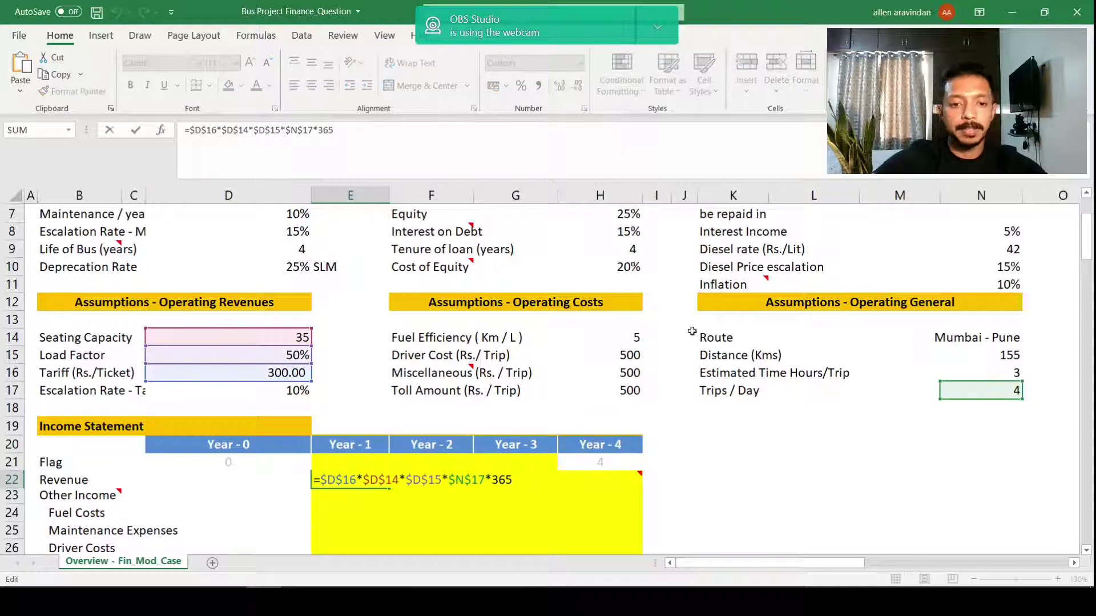
scroll(540, 358, down, 1)
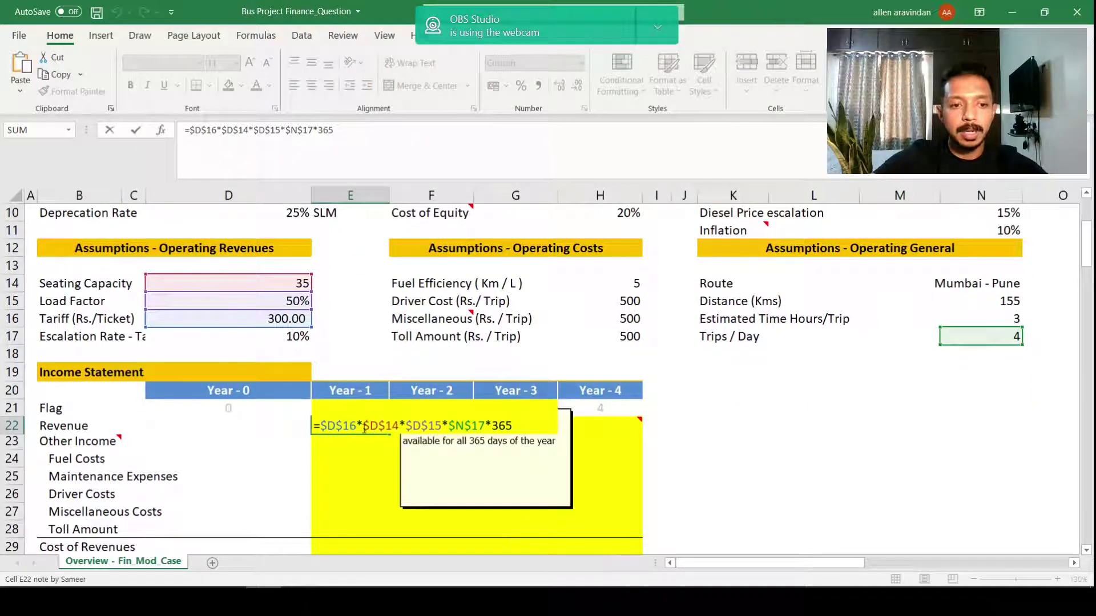
key(ctrl+Return)
double_click(318, 433)
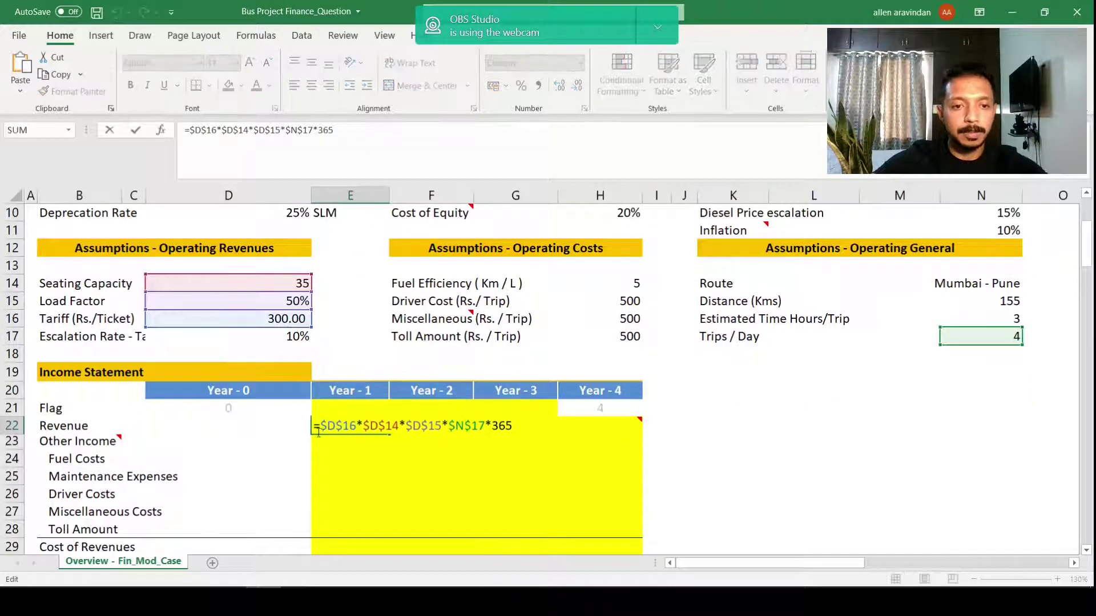
key(ctrl+Return)
click(432, 426)
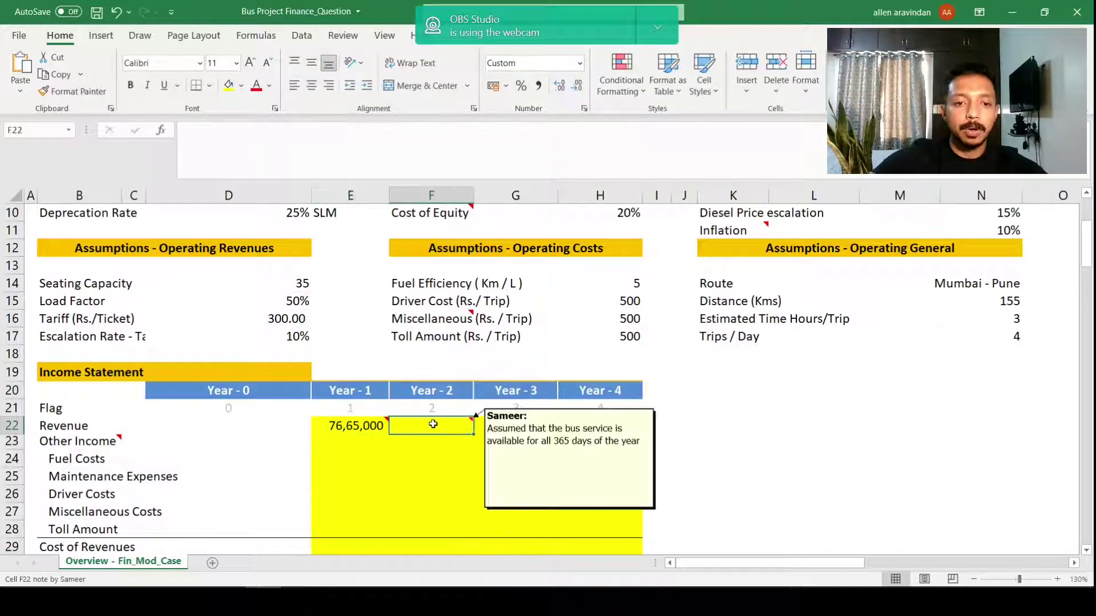
text(=)
key(Left)
text(*(1)
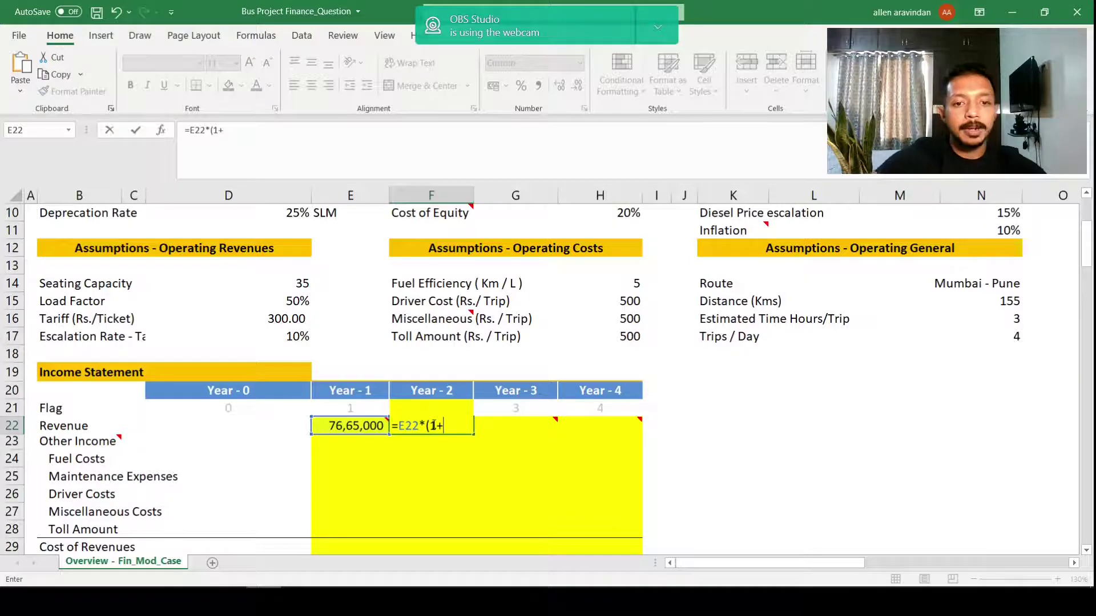
scroll(350, 355, up, 1)
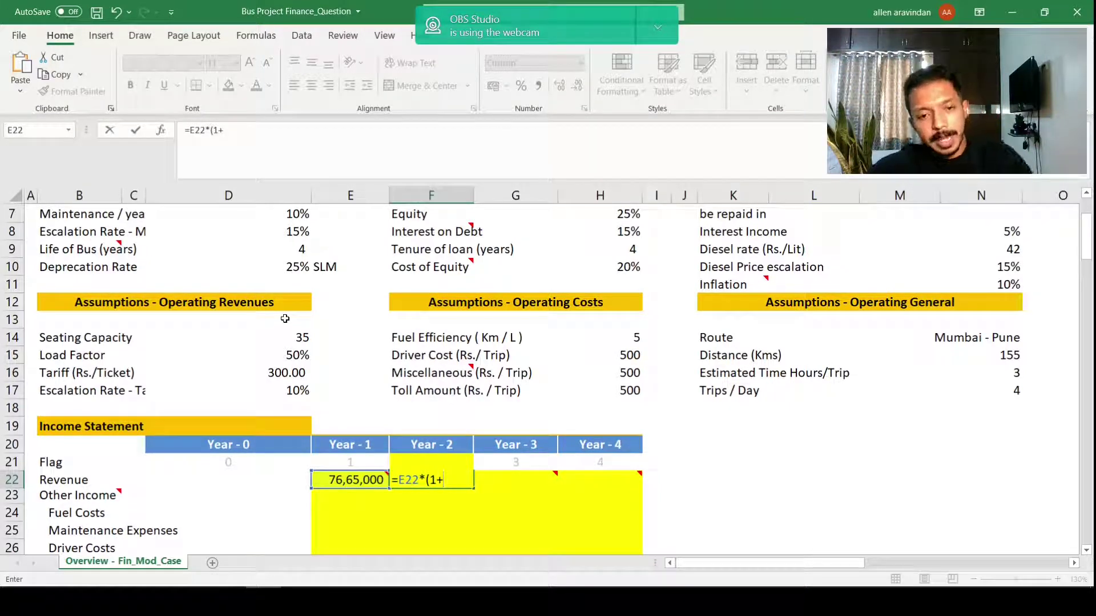
key(Escape)
Step: Add the note "Price X Quantity" in cell K22, beside the income statement's revenue row
click(746, 464)
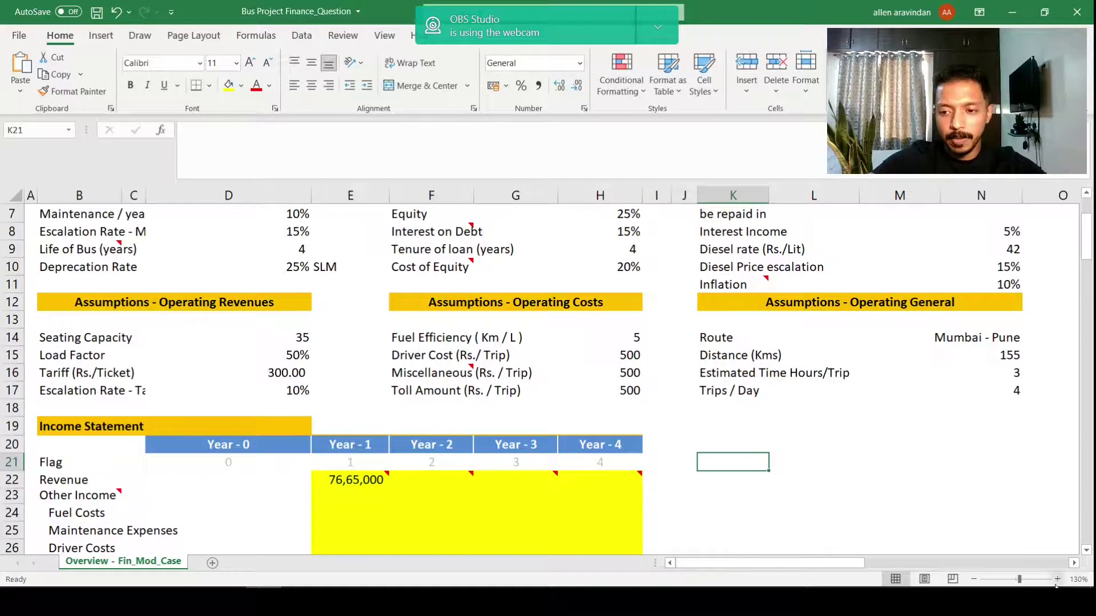
click(1056, 580)
click(1056, 580)
click(1056, 580)
drag(822, 564, 868, 567)
scroll(560, 428, down, 1)
click(562, 432)
text(P)
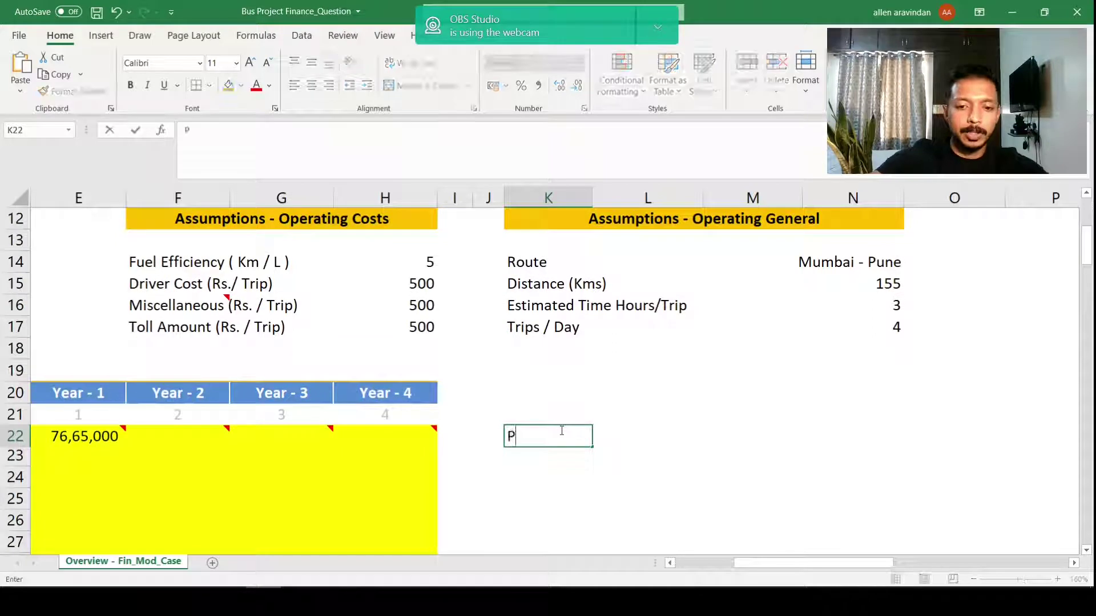
text(ri)
key(BackSpace)
text(rice X)
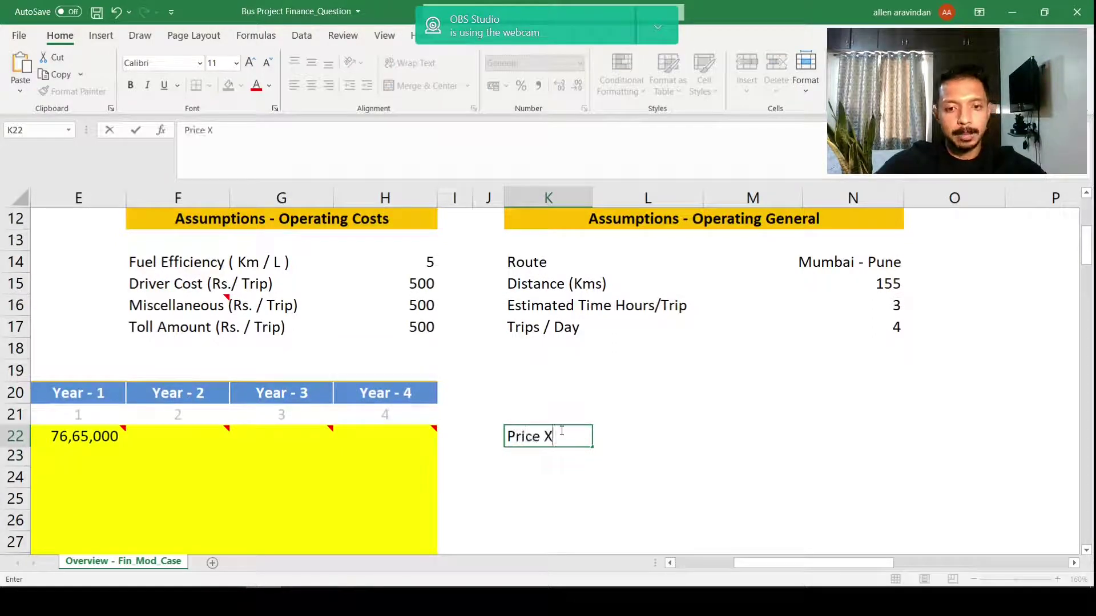
text( qUA)
key(BackSpace)
key(BackSpace)
key(BackSpace)
text(Qu)
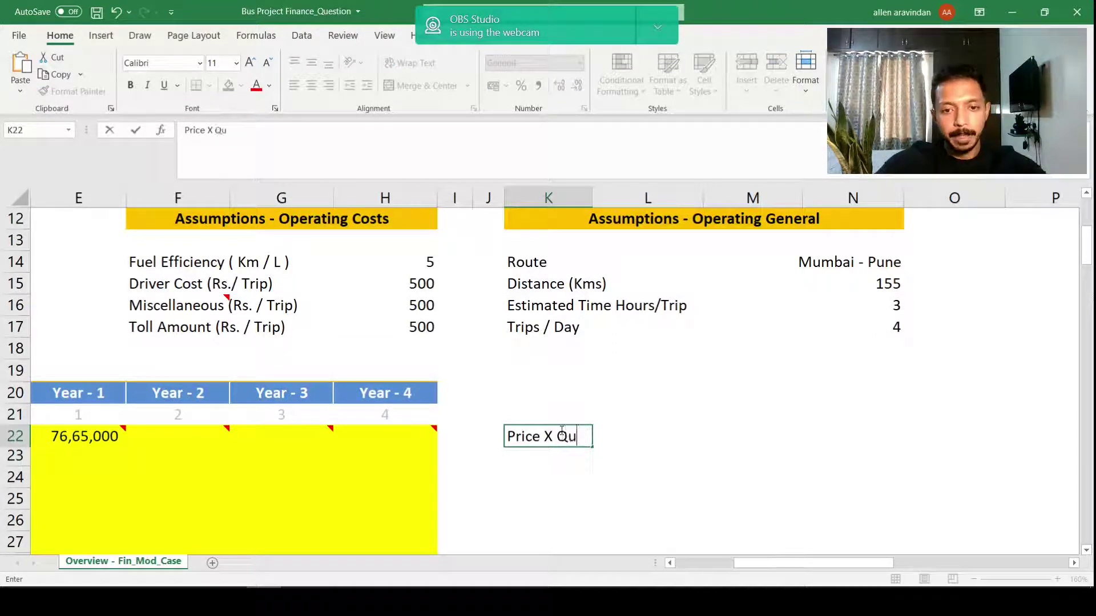
text(antity)
key(Return)
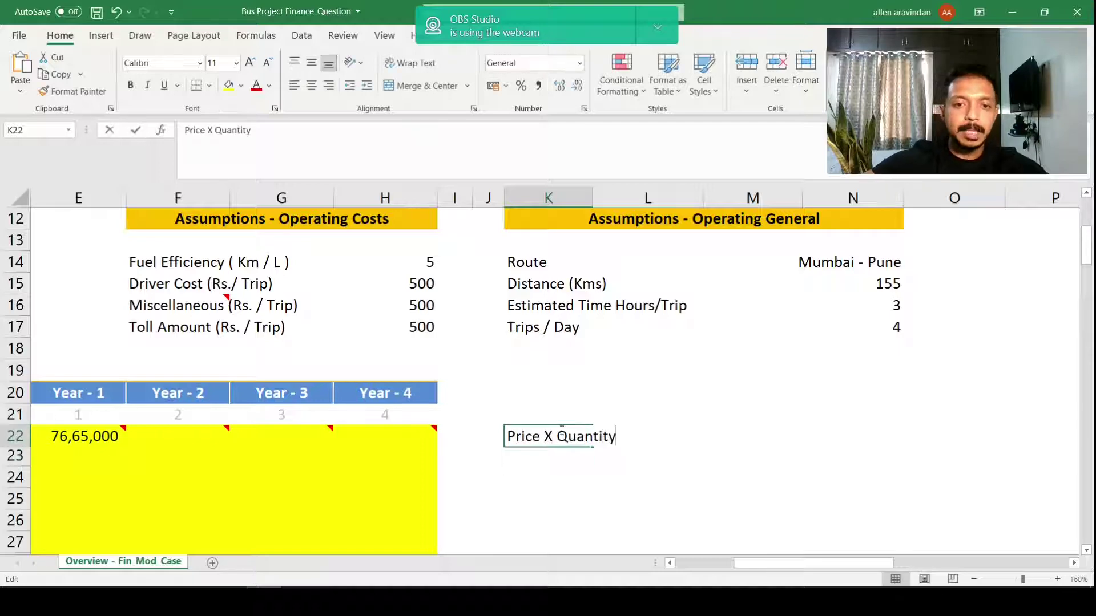
click(561, 432)
Step: Examine the inputs of the Year 1 revenue formula and the tariff escalation rate in the operating revenue assumptions
drag(794, 564, 737, 564)
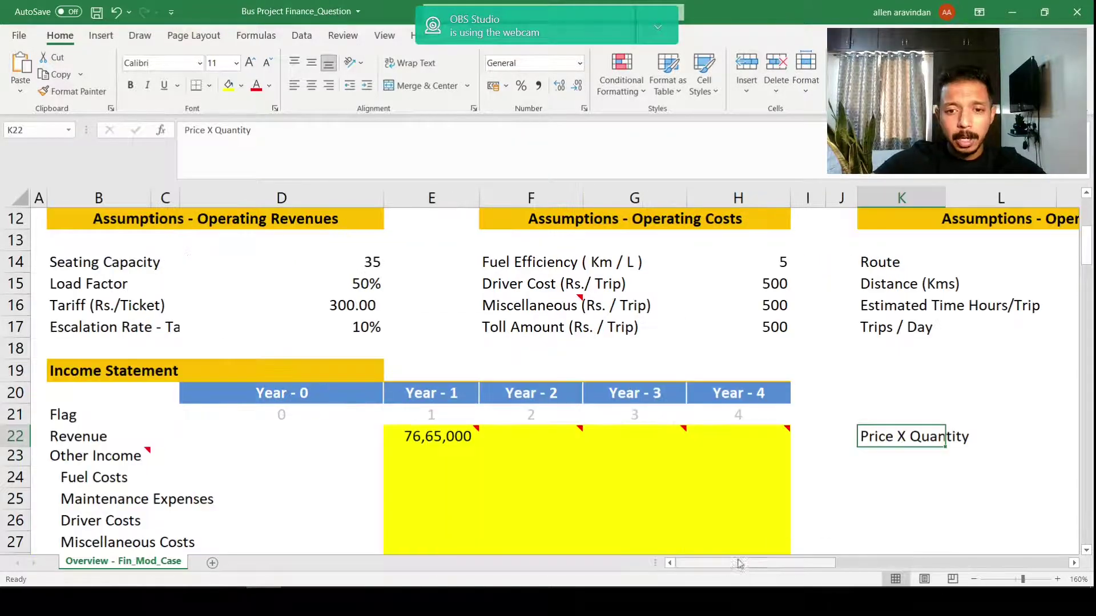
double_click(445, 432)
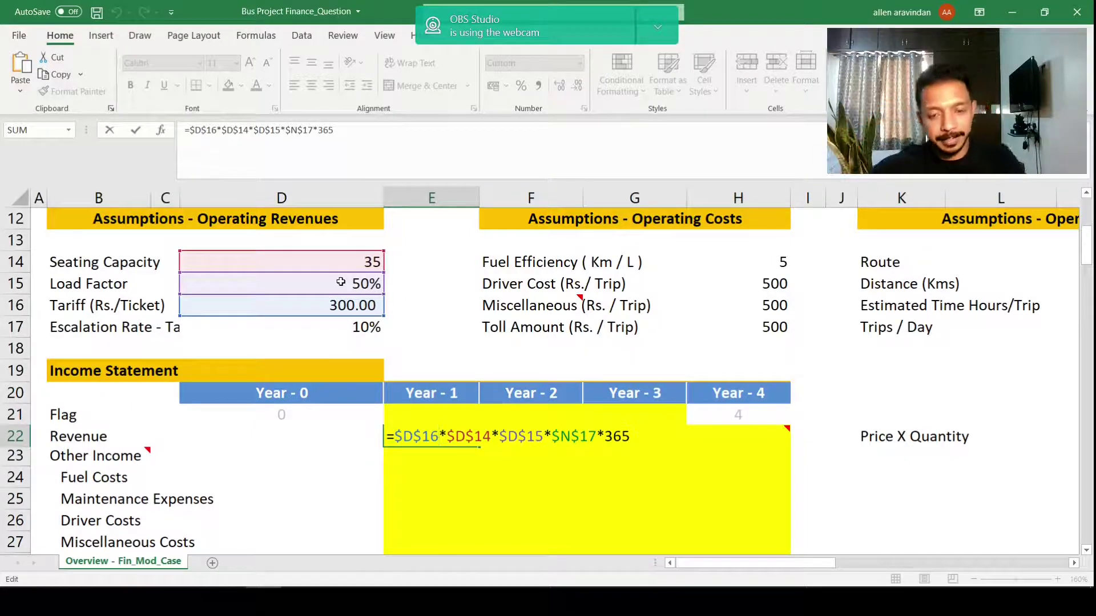
key(Escape)
click(340, 326)
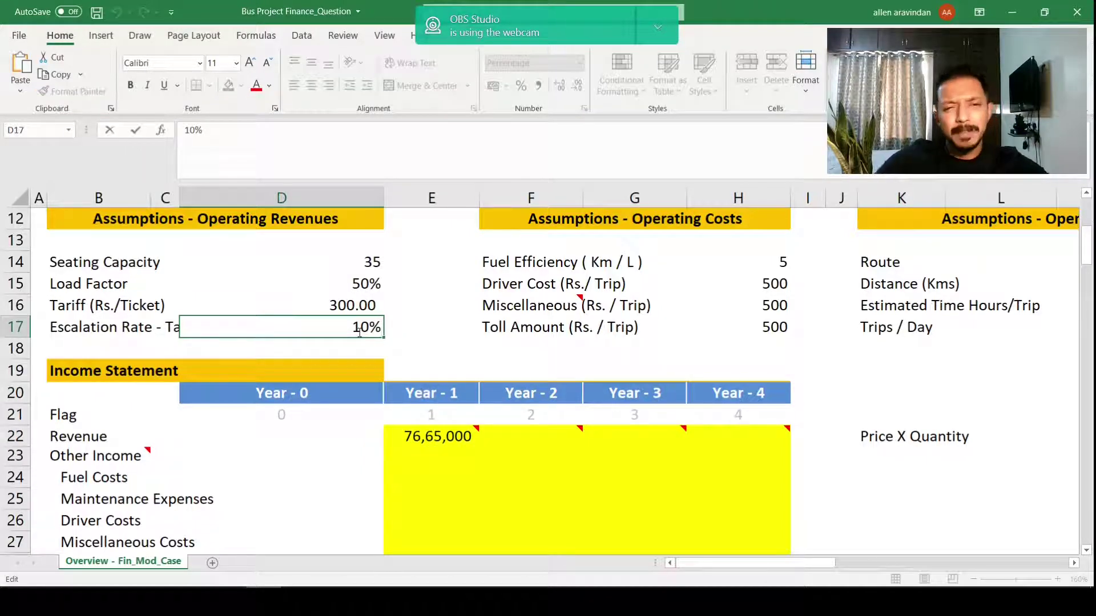
Step: Enter the Year 2 revenue as Year 1 revenue grown by the escalation rate, =E22*(1+$D$17)
click(532, 435)
text(=)
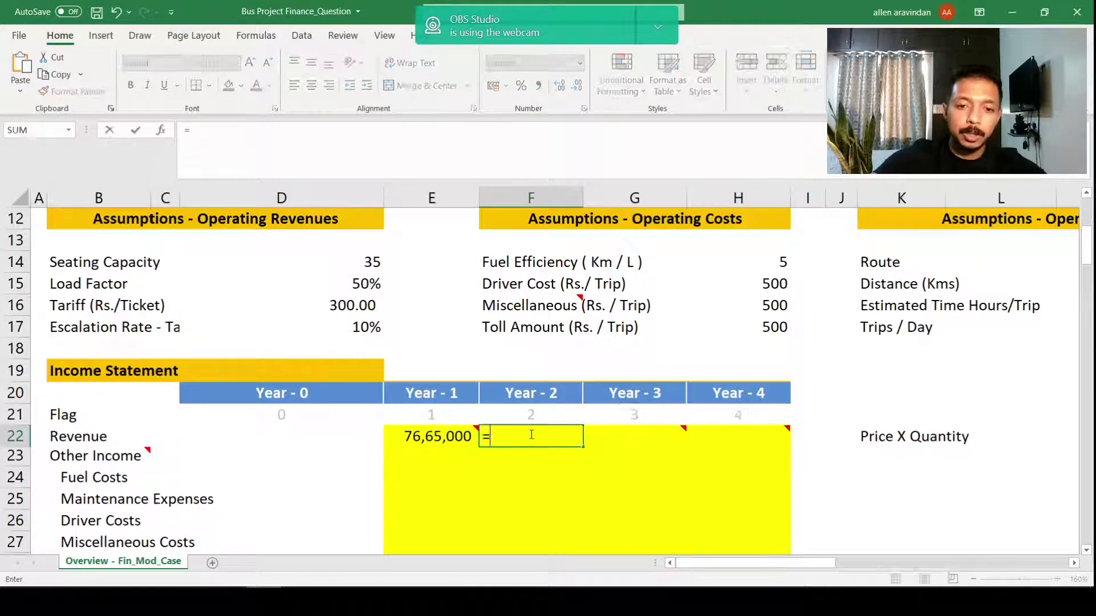
key(Left)
text(*(1)
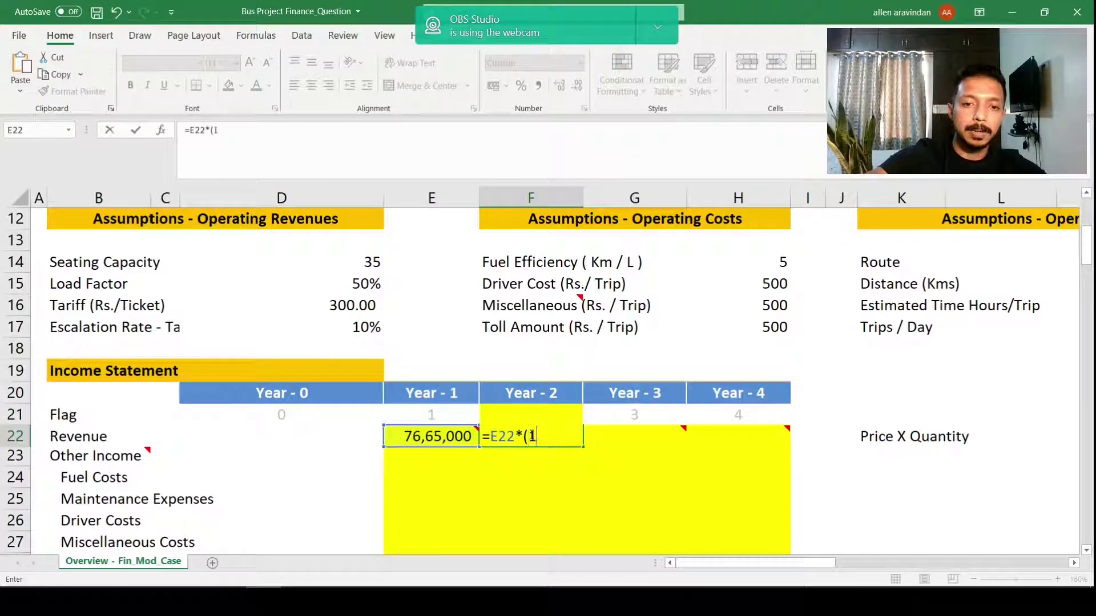
text(+)
click(370, 325)
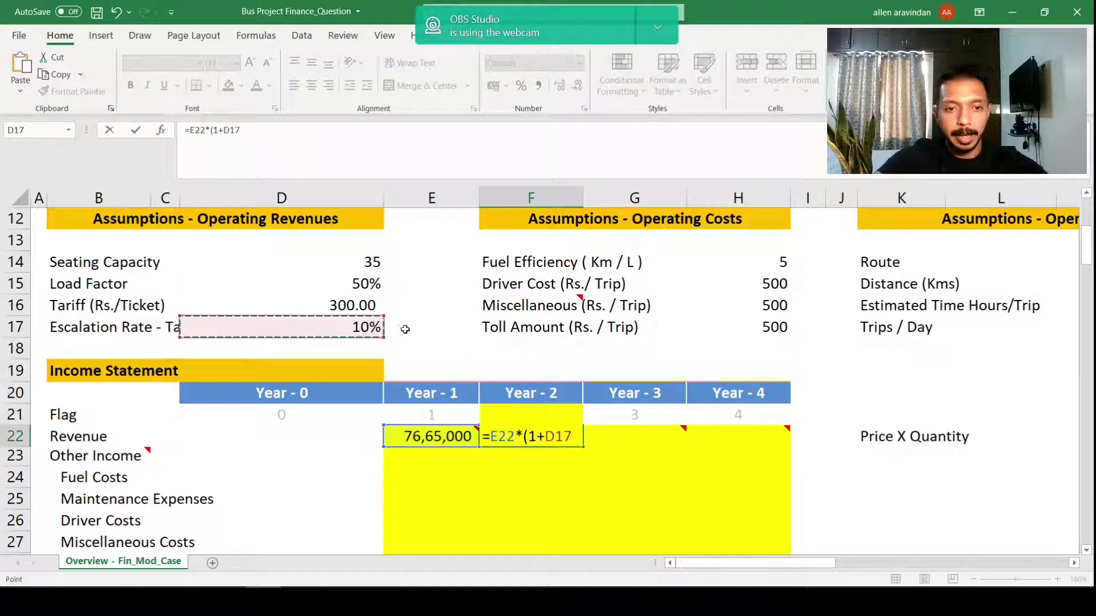
key(F4)
text())
key(Return)
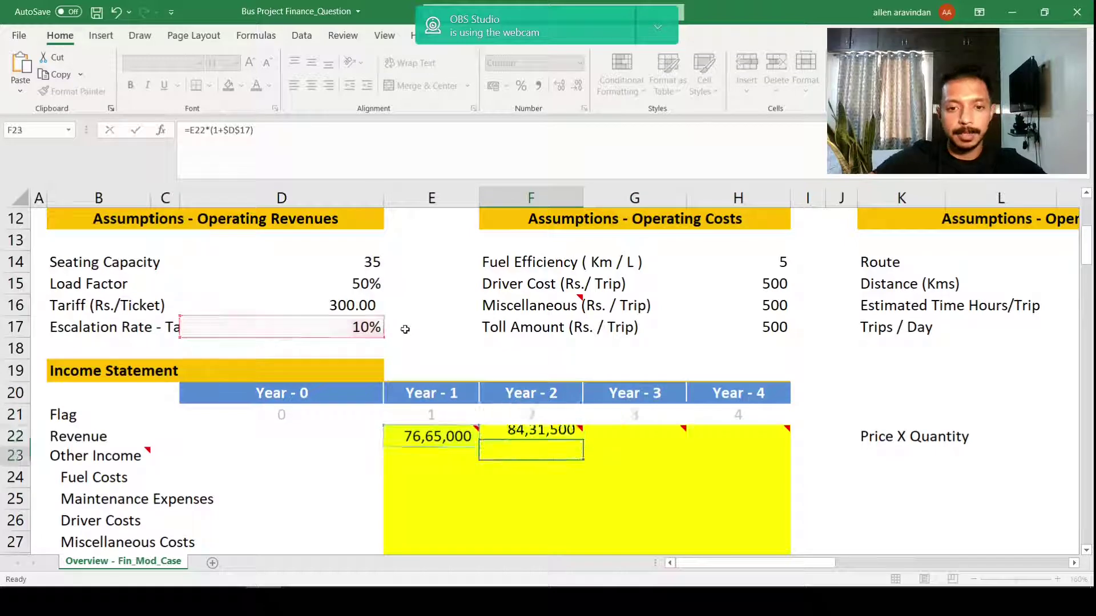
Step: Copy the Year 2 revenue formula across to Year 3 and Year 4
key(Up)
key(F2)
key(Escape)
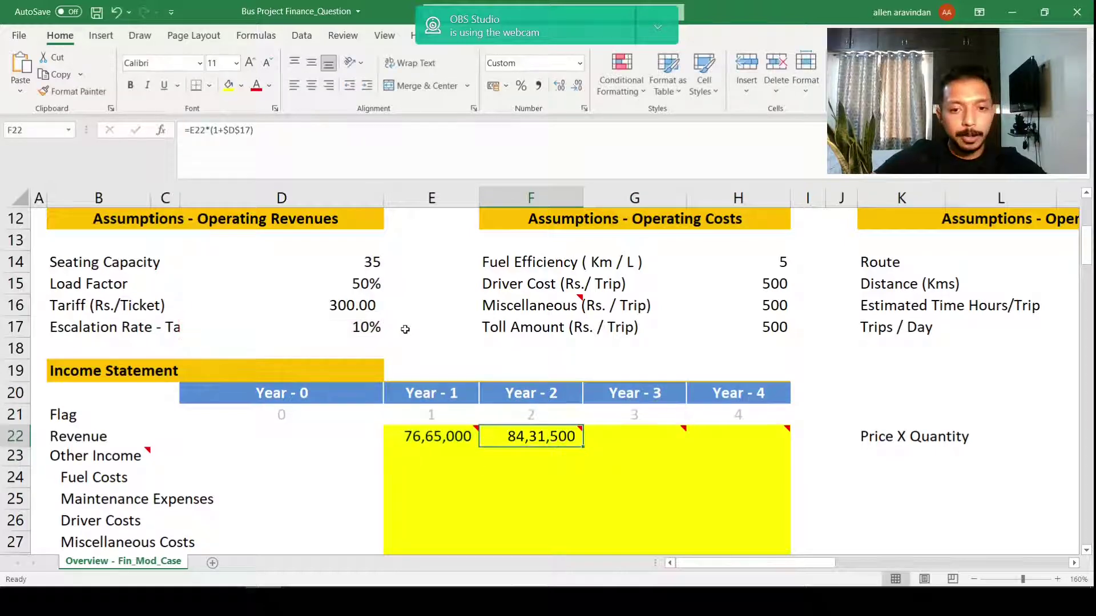
key(ctrl+c)
key(shift+Right)
key(shift+Right)
key(ctrl+v)
key(Escape)
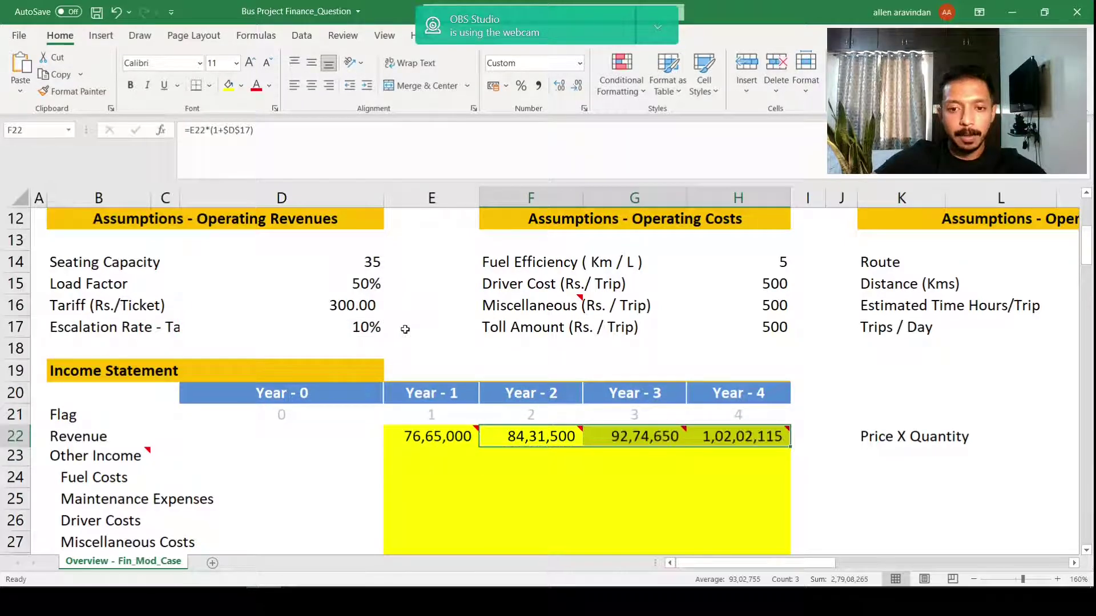
Step: Check the cell references in the Year 2 revenue formula
key(Right)
key(Left)
key(F2)
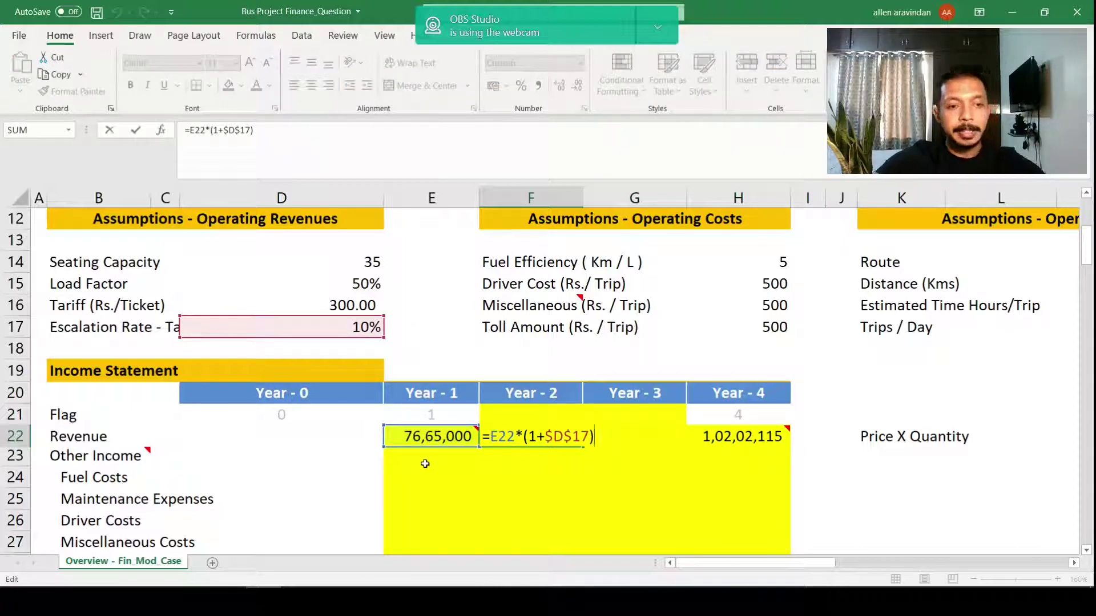
key(Escape)
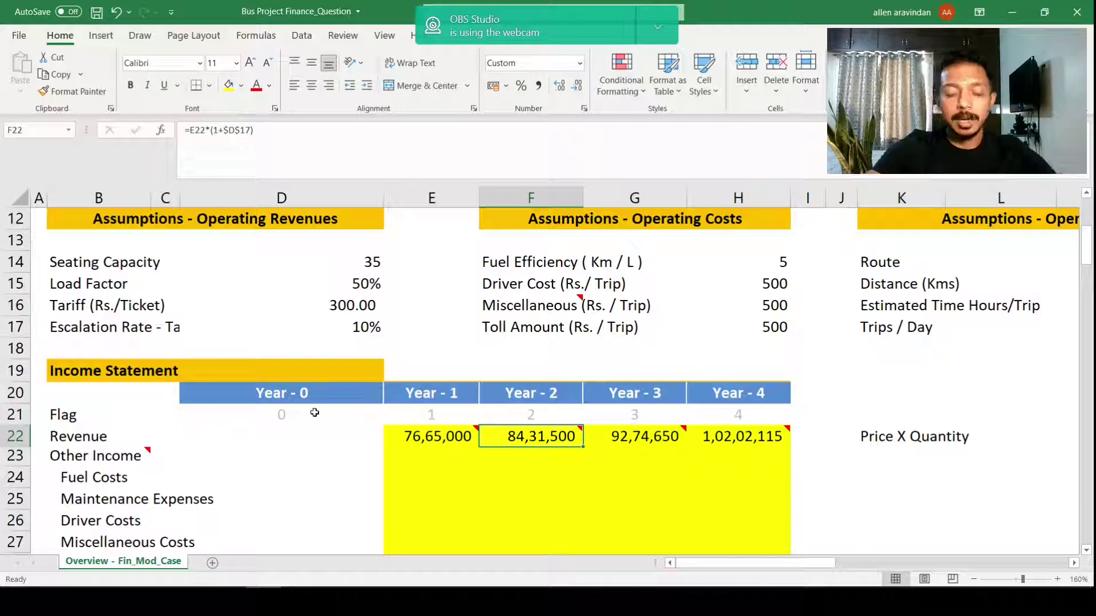
Step: Start the Year 1 fuel cost formula in E24 with a reference to the distance in N15, followed by a multiplication
scroll(366, 343, down, 1)
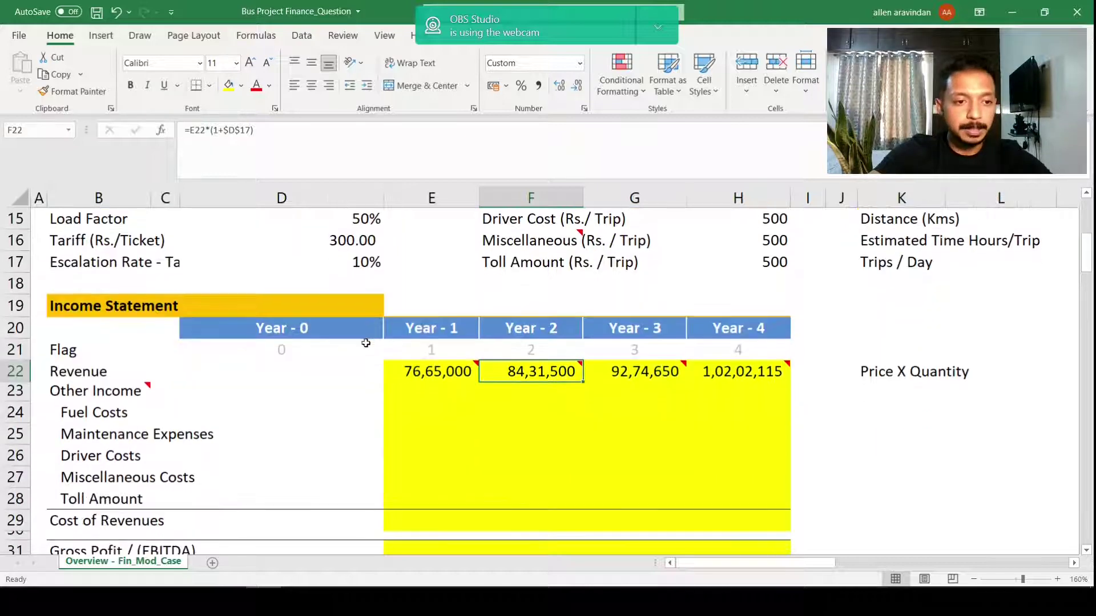
click(418, 410)
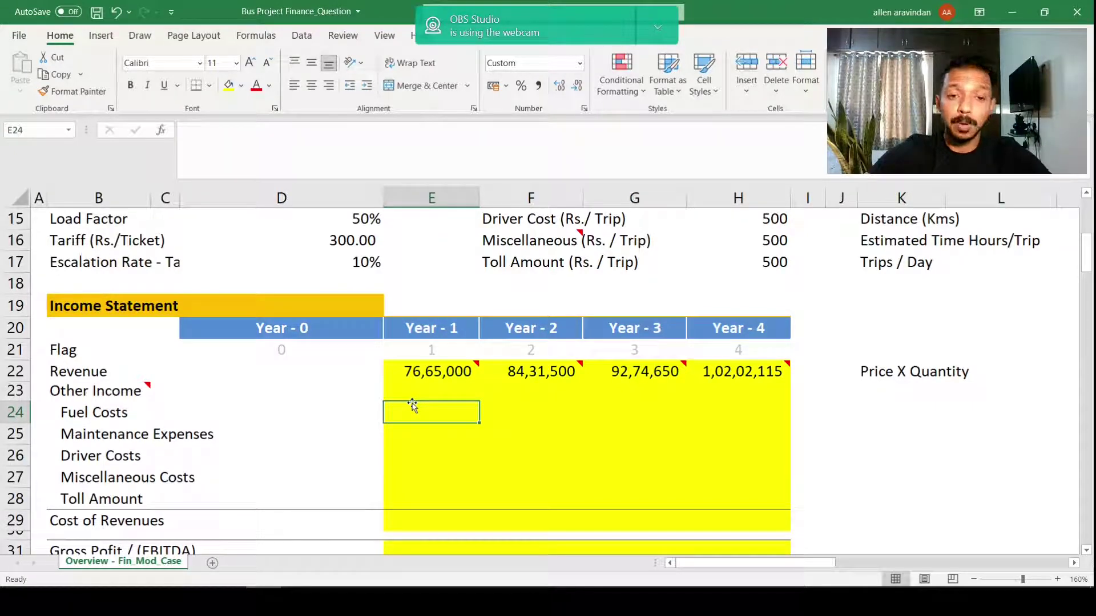
text(=)
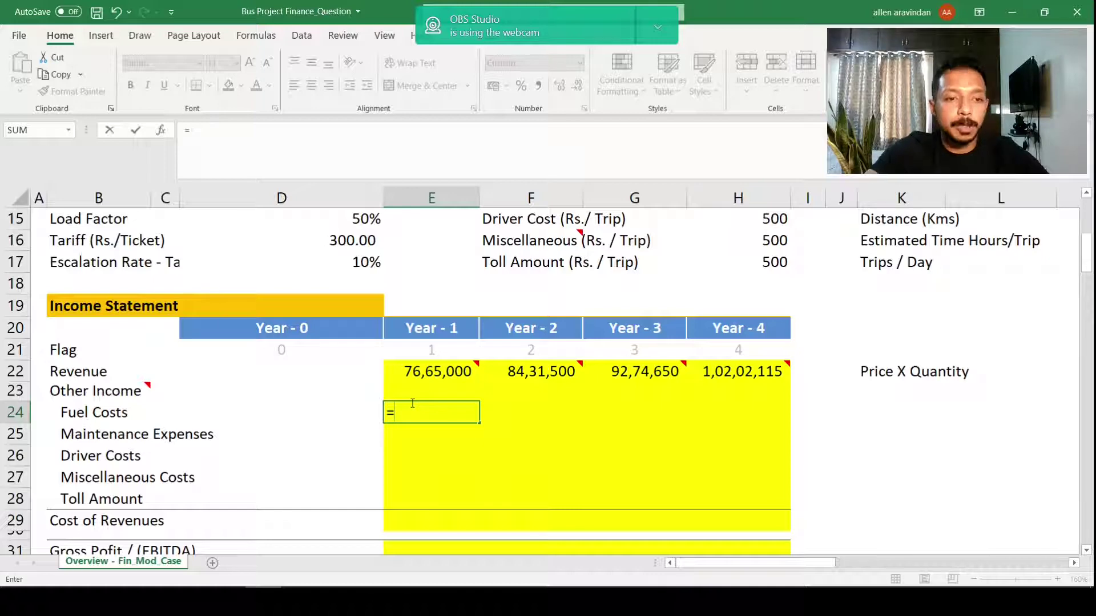
scroll(810, 528, right, 3)
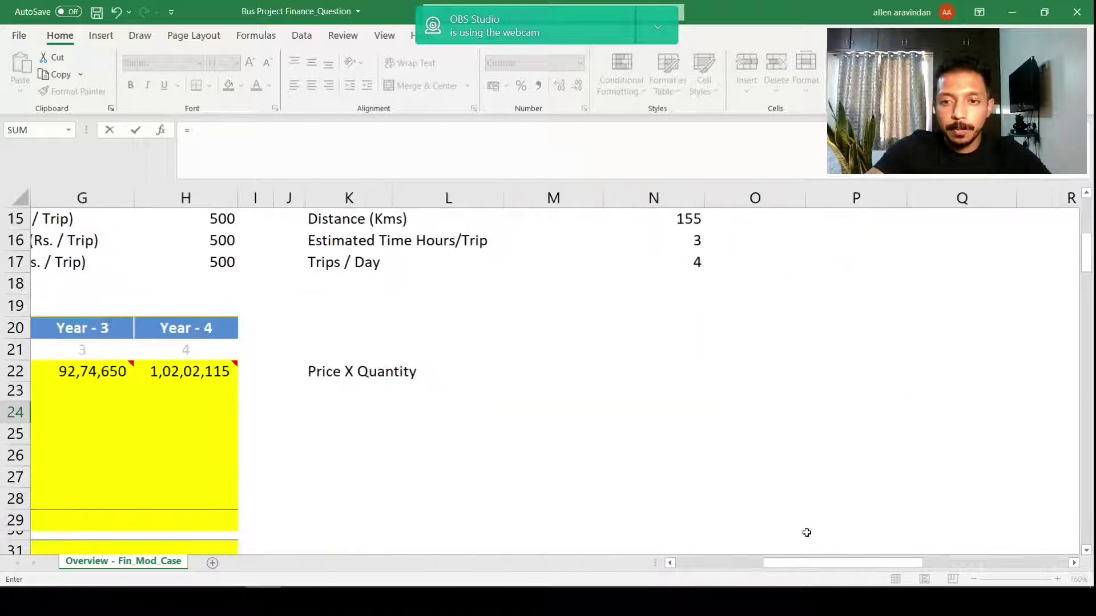
scroll(665, 475, up, 2)
click(666, 346)
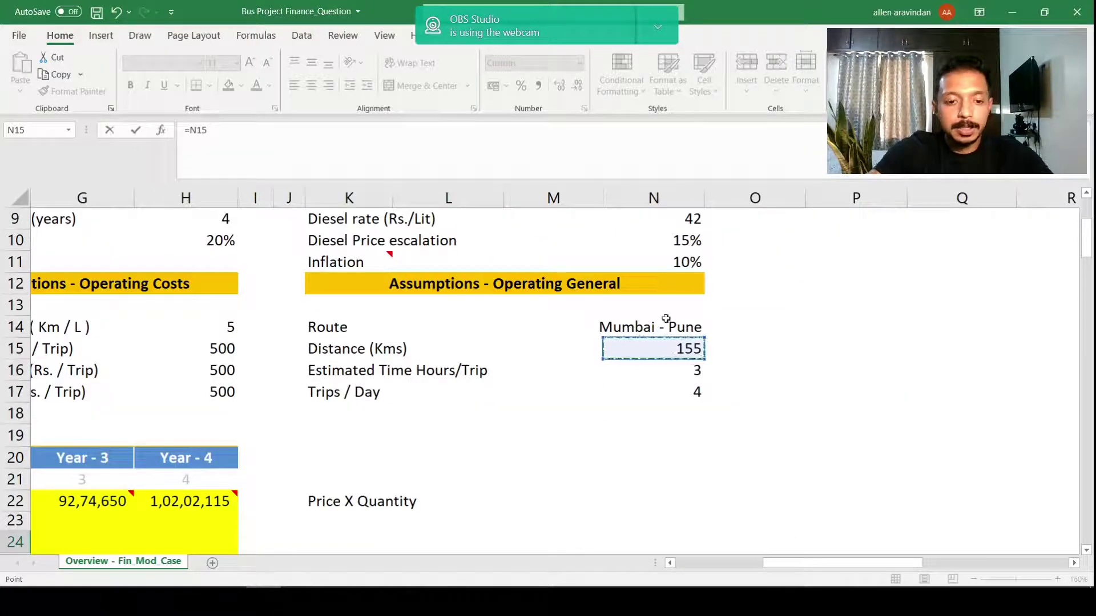
key(F4)
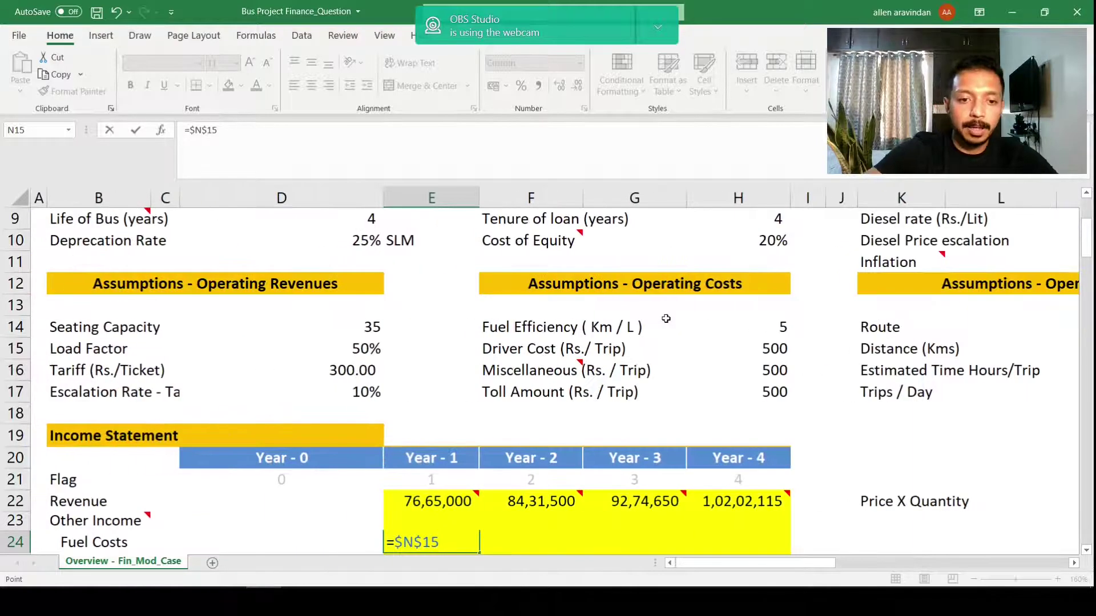
key(Left)
text(*)
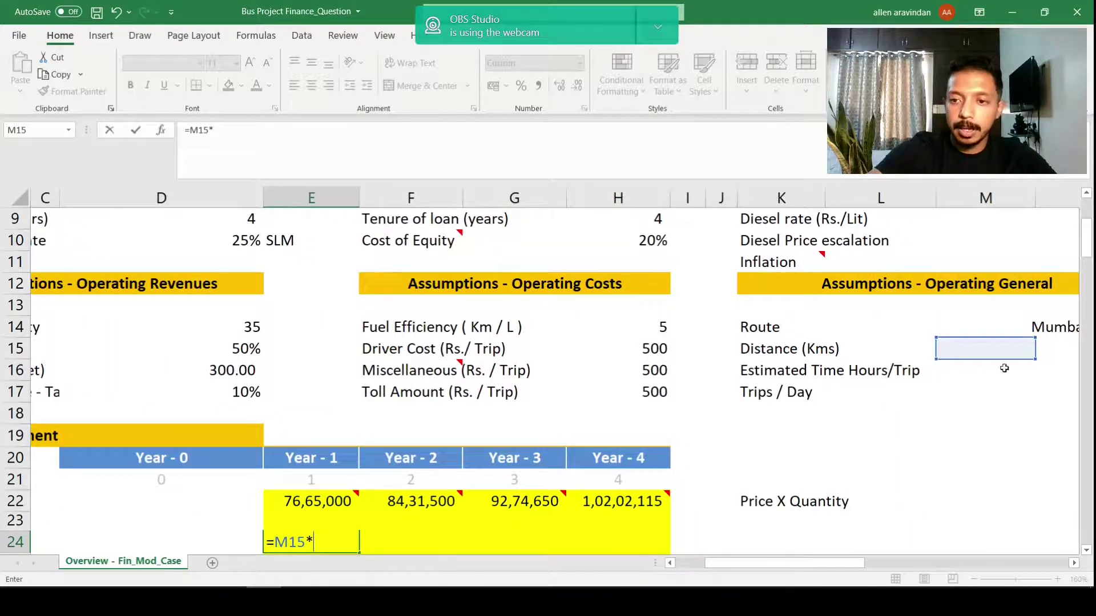
drag(994, 337, 1063, 338)
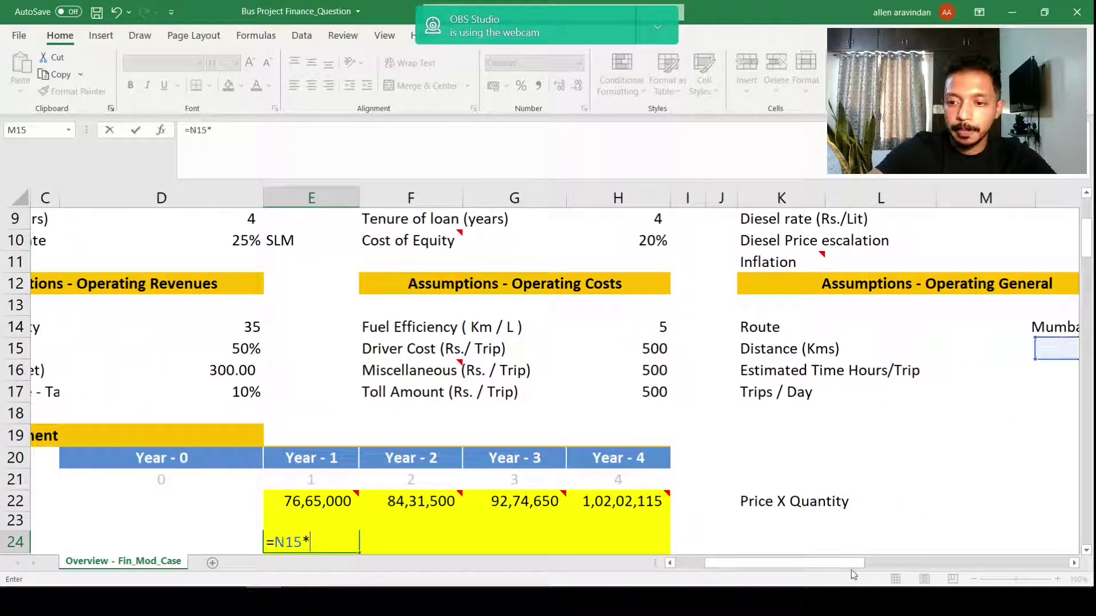
Step: Complete the Year 1 fuel cost formula with the trips per day as the multiplier, =N15*N17
drag(829, 561, 859, 561)
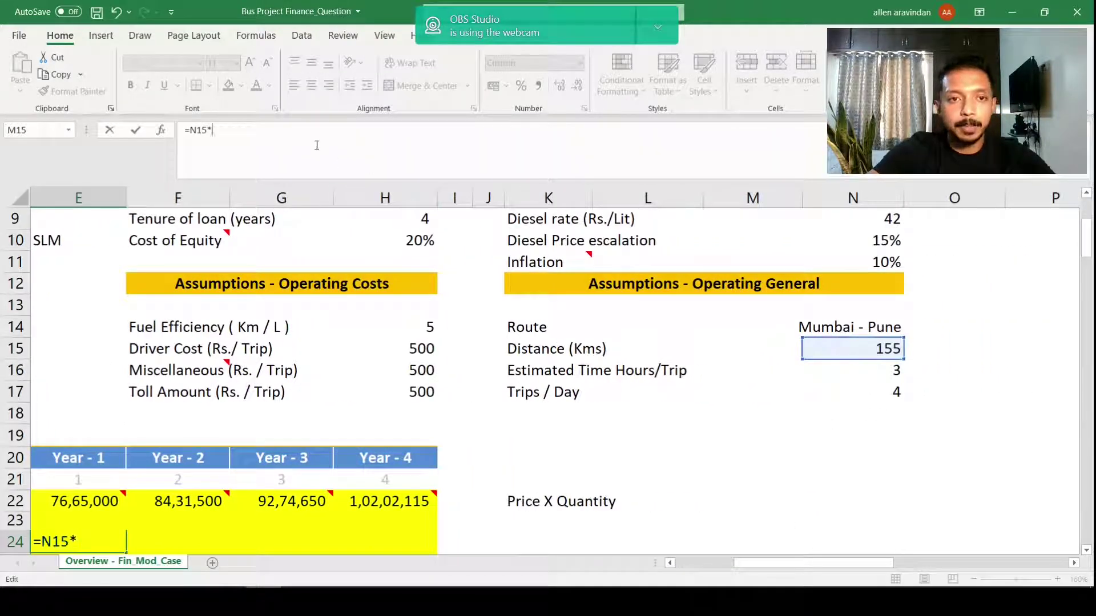
click(890, 392)
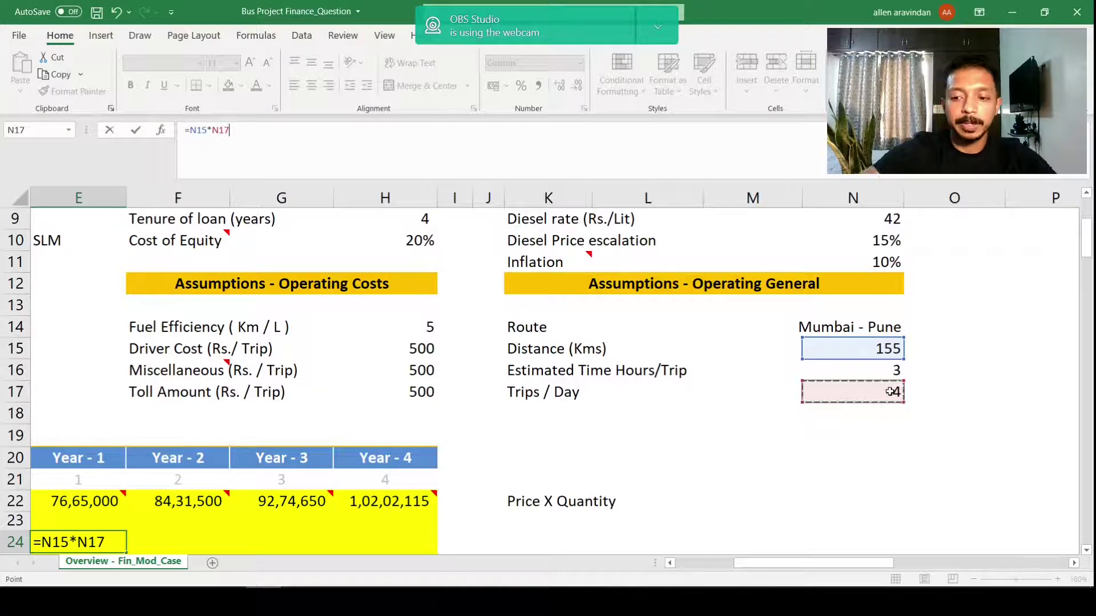
key(Return)
Step: Make the trips per day reference in the Year 1 fuel cost formula absolute, $N$17
key(Up)
key(Left)
key(Left)
key(Right)
key(Right)
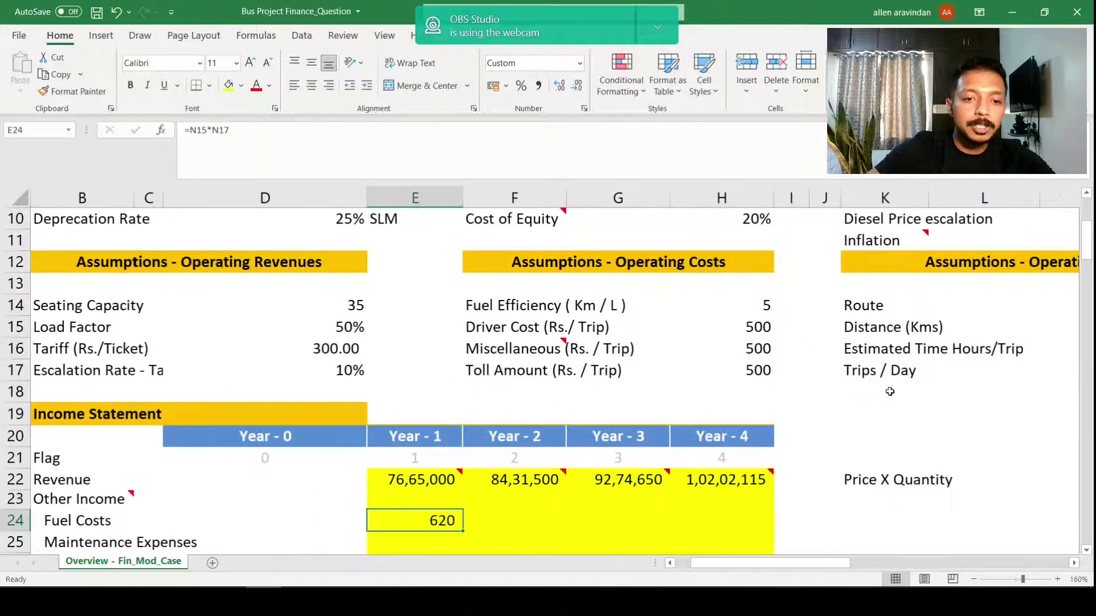
key(F2)
key(Left)
key(Left)
key(F4)
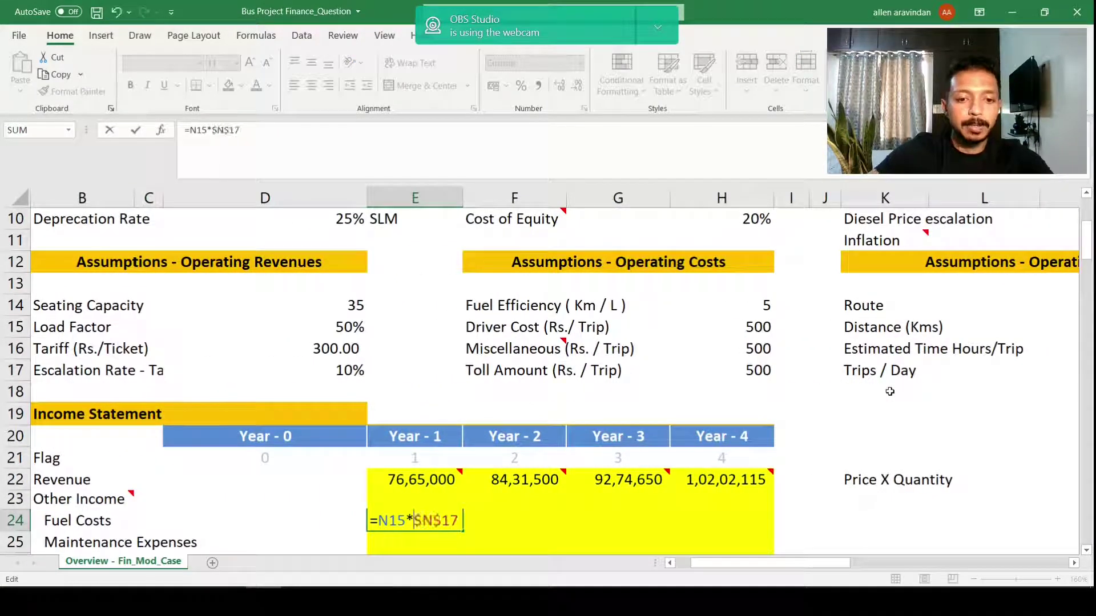
Step: Make the distance reference in the Year 1 fuel cost formula absolute and annualize it, =$N$15*$N$17*365
key(Left)
key(Left)
key(Left)
key(Left)
key(Left)
key(Left)
key(Left)
key(F4)
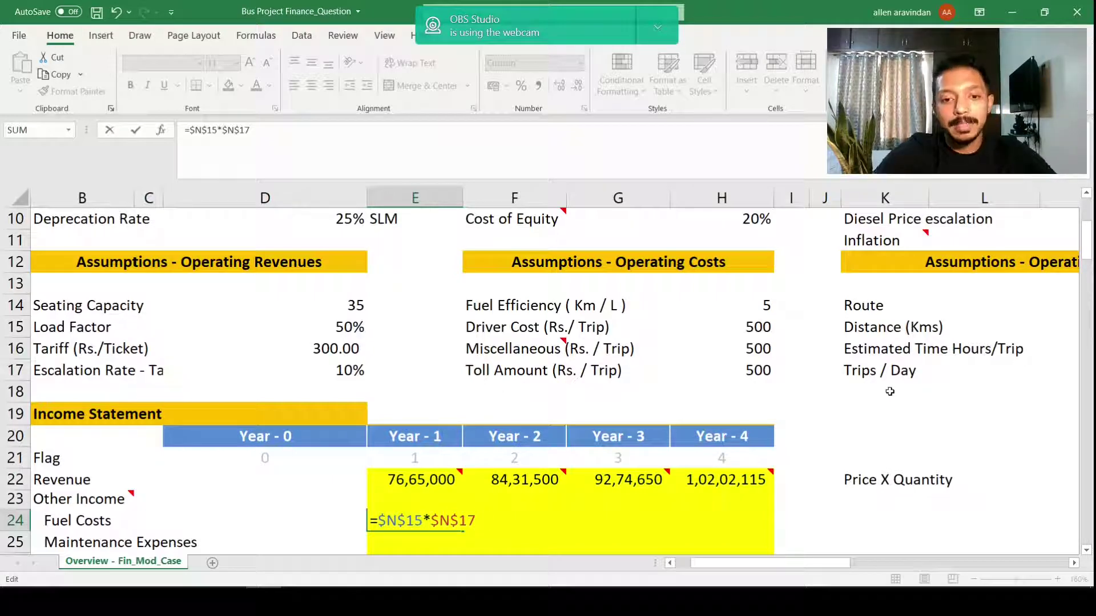
text(*365)
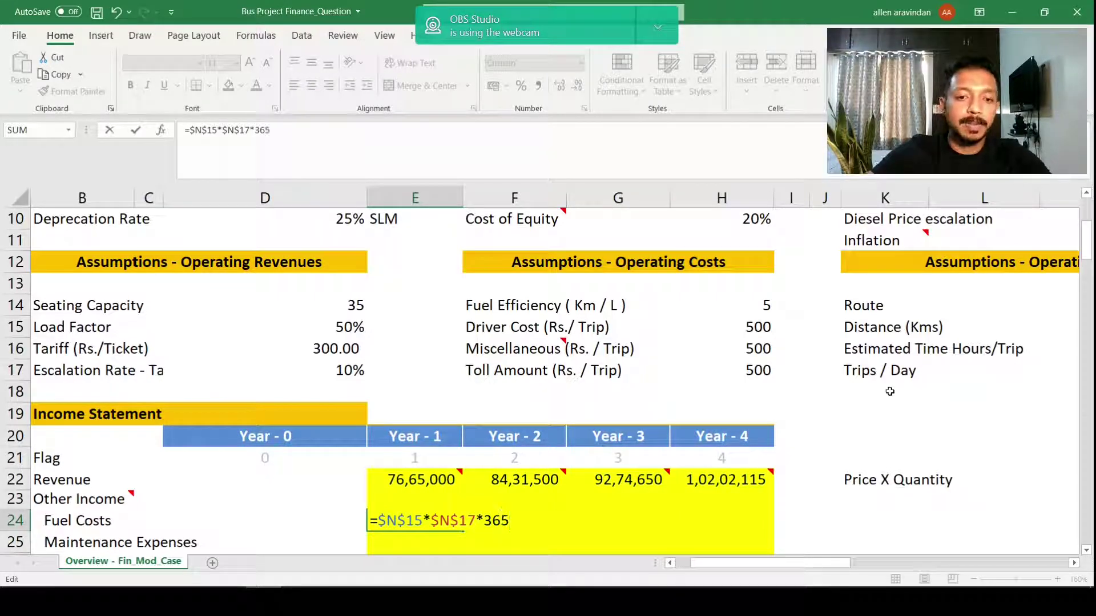
key(Return)
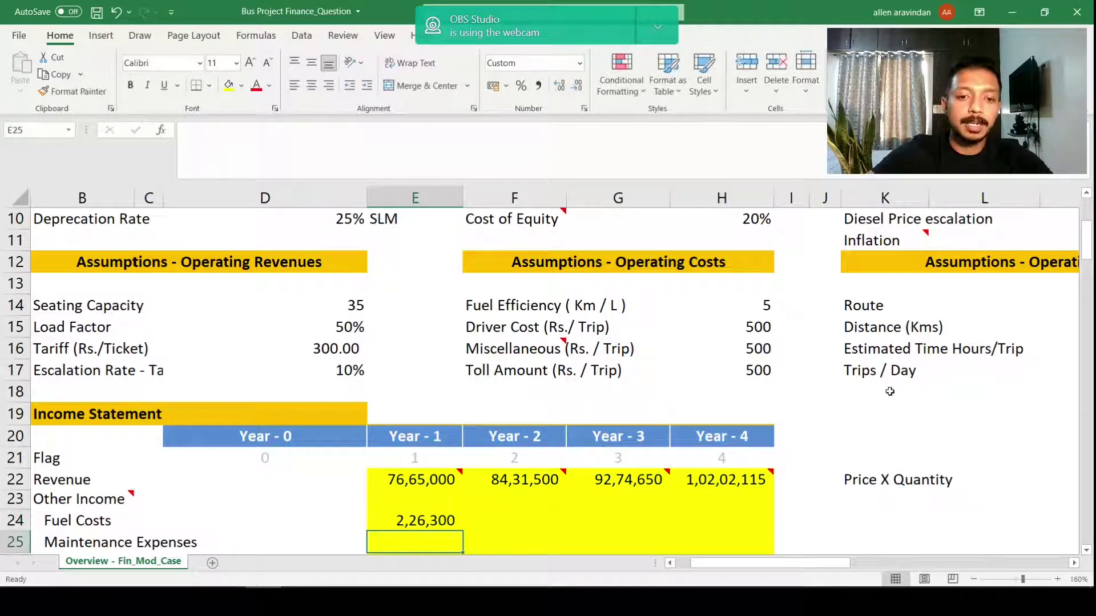
Step: Divide the Year 1 fuel cost formula in E24 by the fuel efficiency in H14
key(Up)
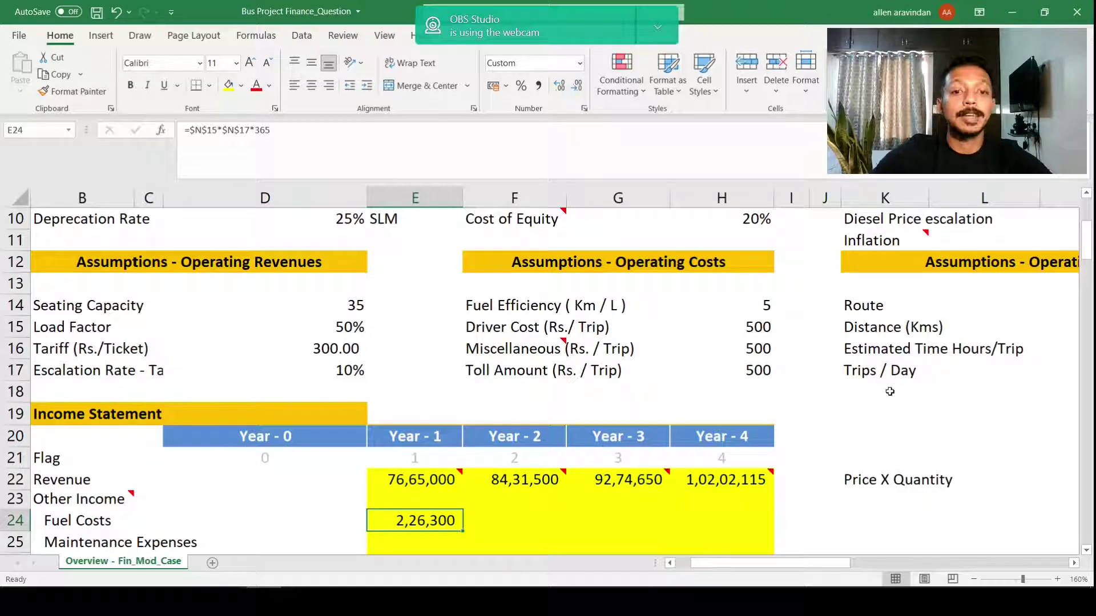
key(F2)
text(/)
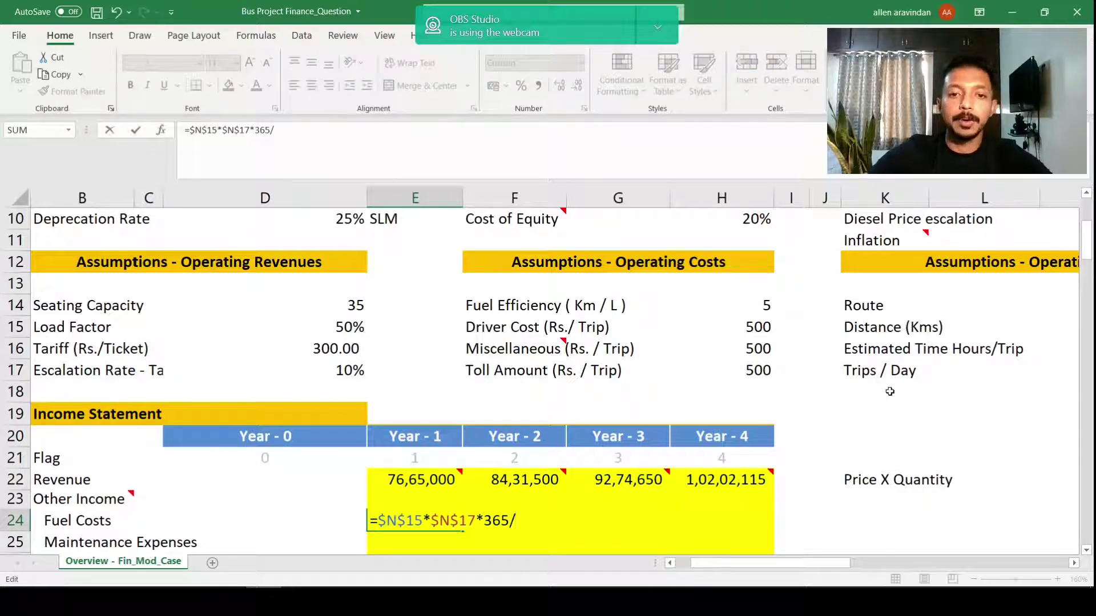
click(742, 295)
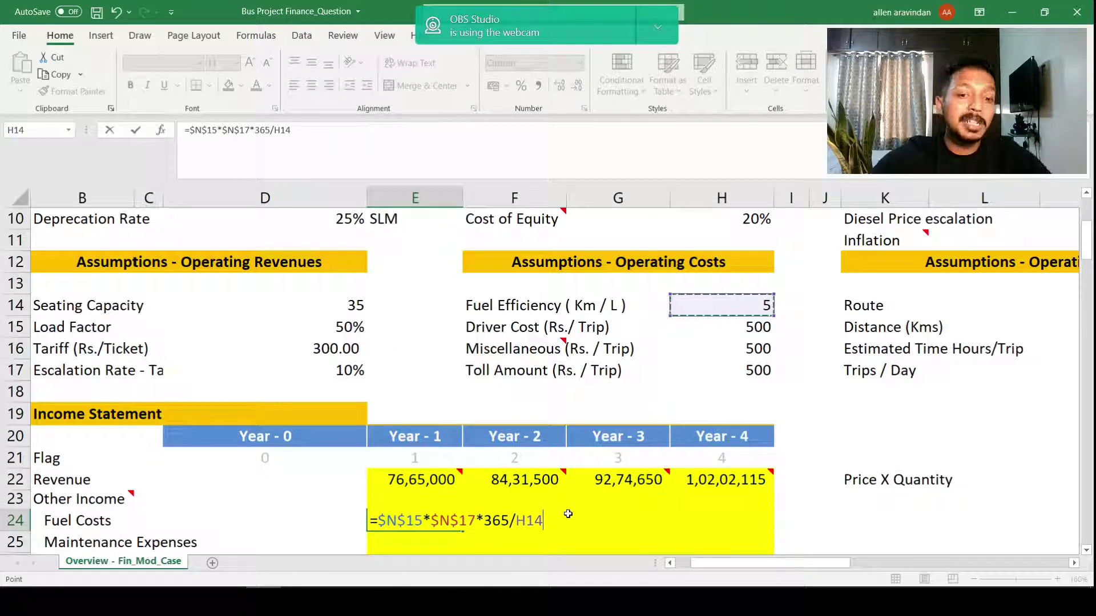
key(Return)
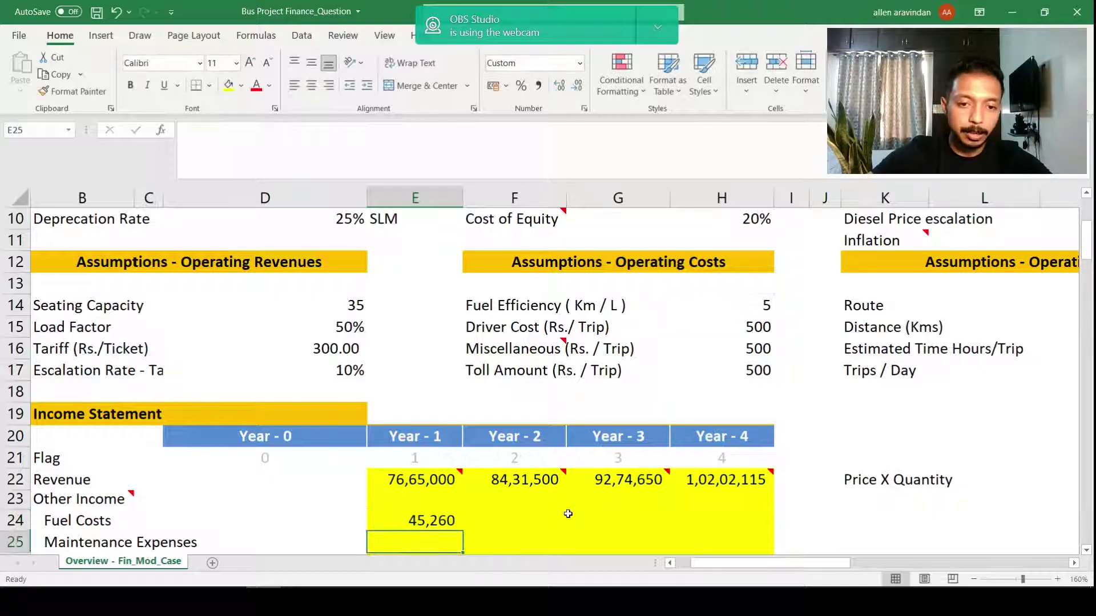
Step: Multiply the Year 1 fuel cost formula by an absolute reference to the diesel rate, giving =$N$15*$N$17*365/H14*$N$9
key(Up)
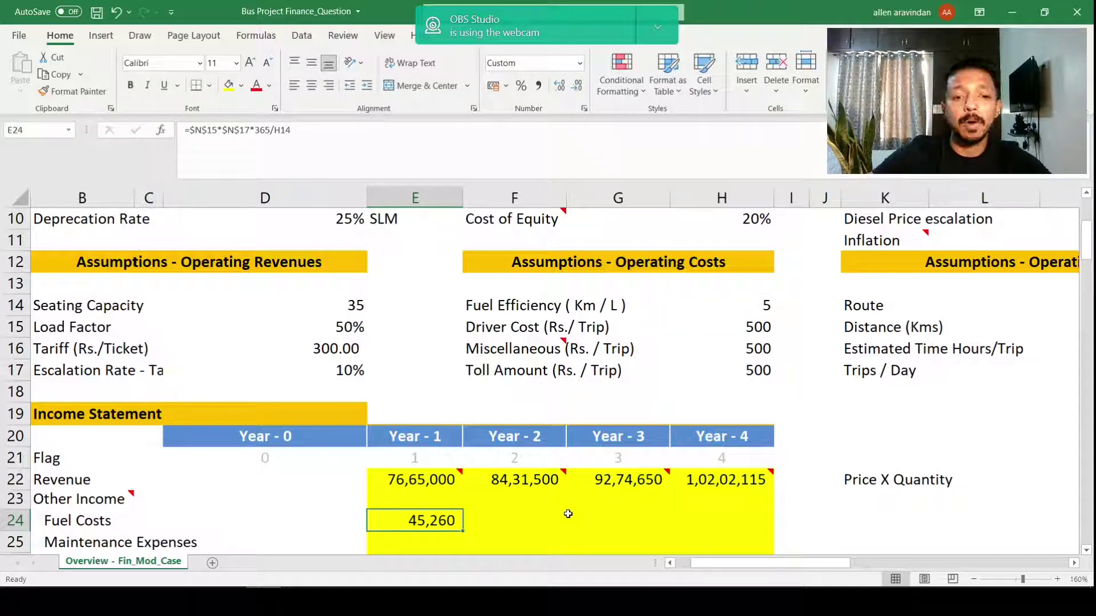
scroll(519, 502, down, 2)
key(F2)
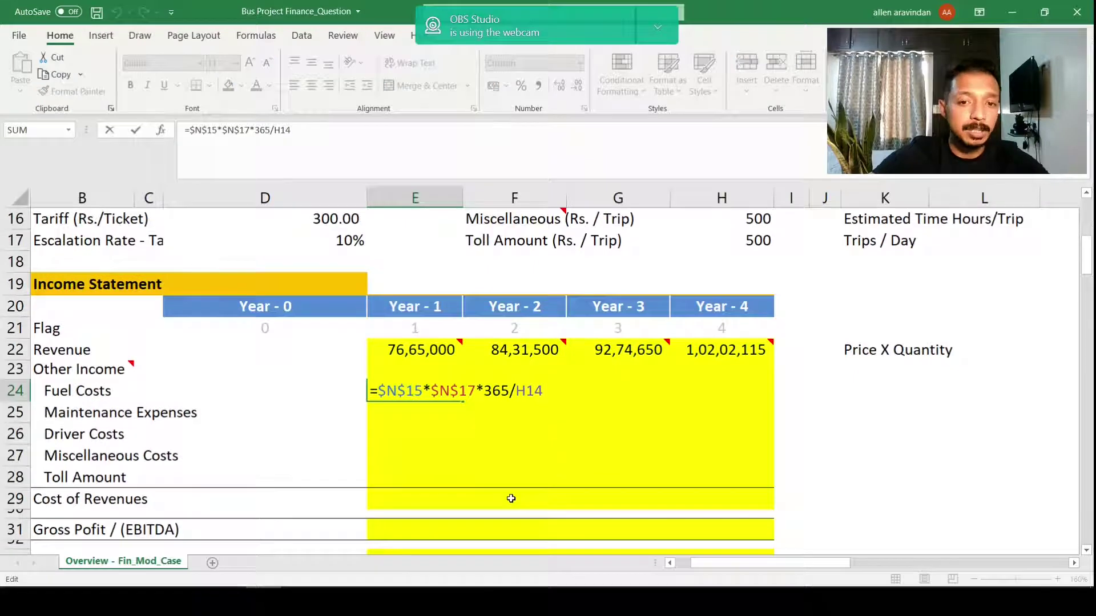
key(Left)
text(*)
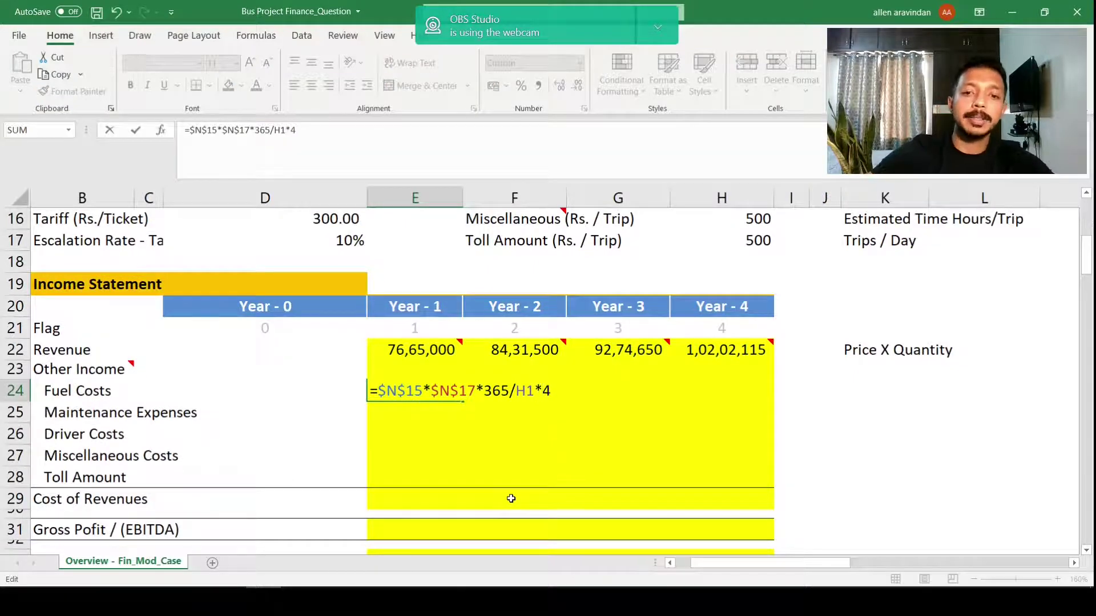
key(BackSpace)
key(Right)
text(*)
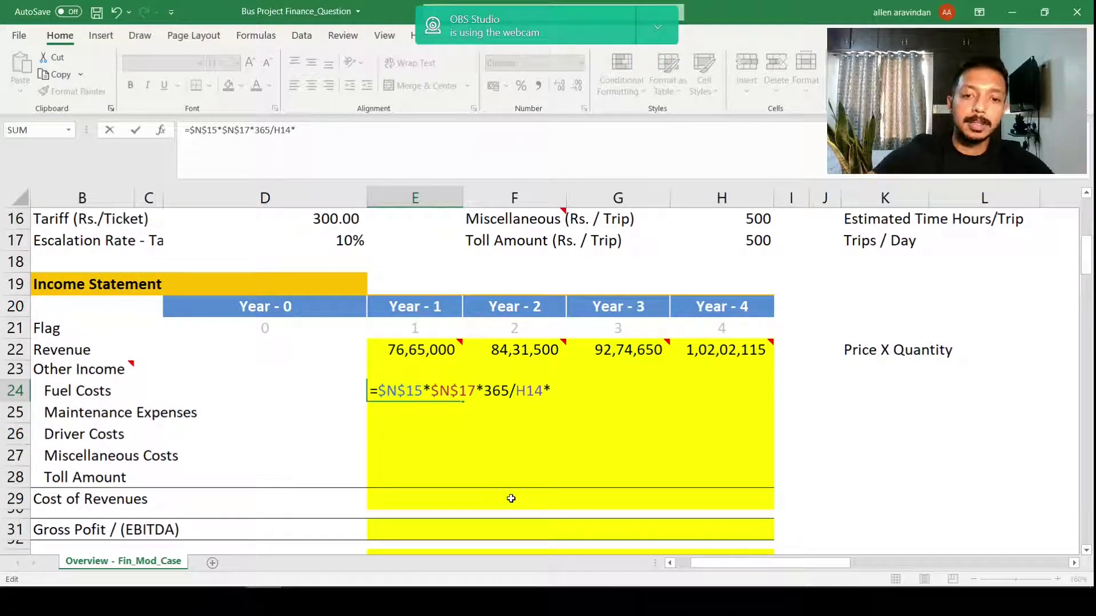
scroll(510, 498, up, 3)
scroll(511, 498, right, 2)
click(924, 258)
key(Right)
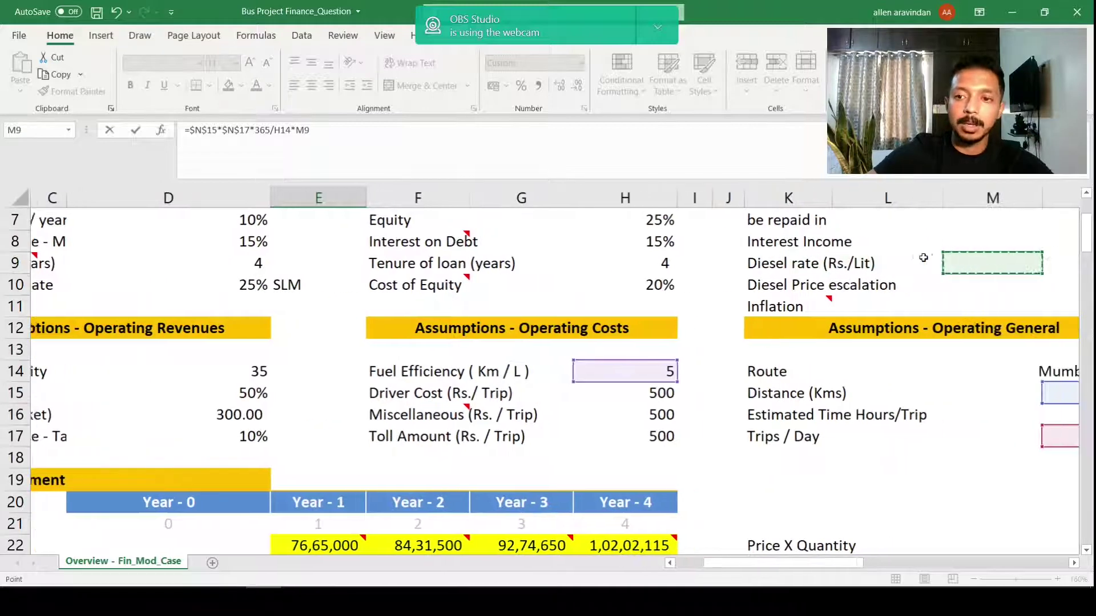
key(Right)
key(F4)
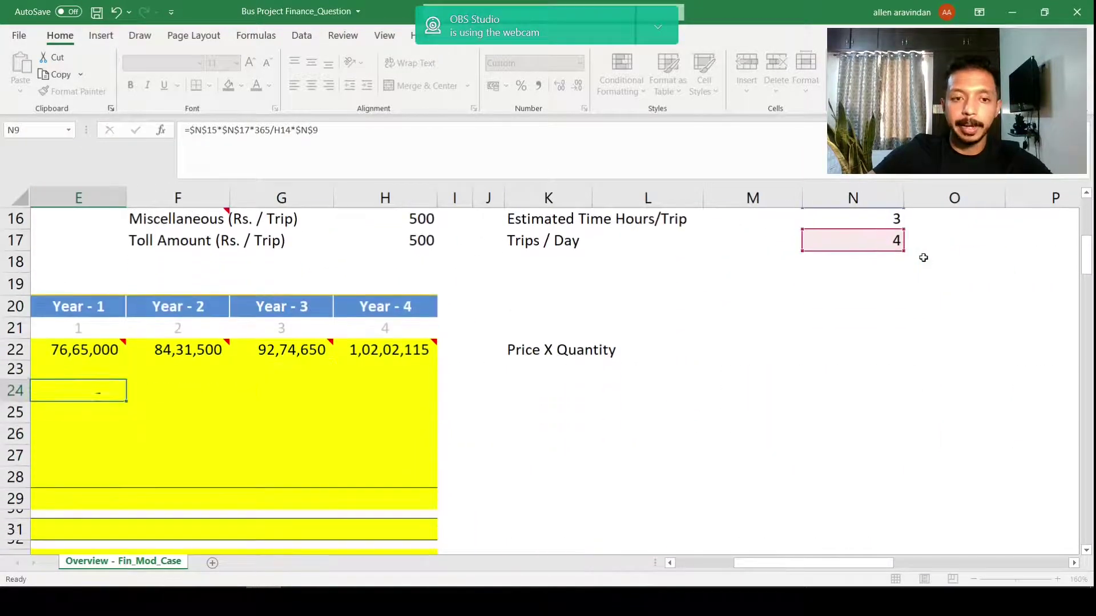
key(ctrl+Return)
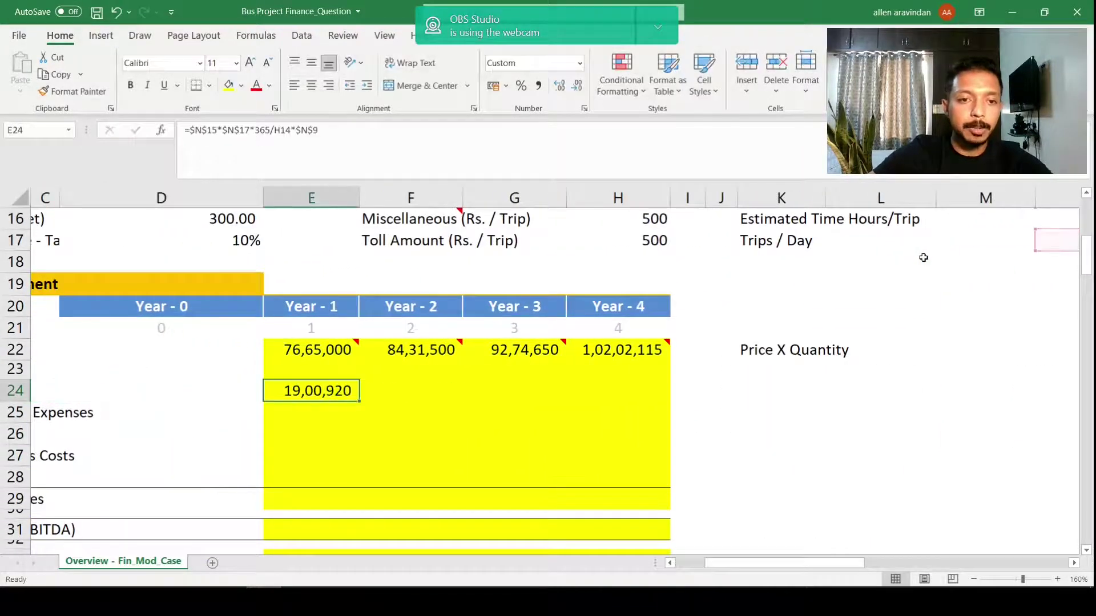
Step: Enclose the annual fuel consumption part of the Year 1 fuel cost formula in parentheses, =($N$15*$N$17*365/H14)*$N$9, and review its references
key(Left)
key(Left)
key(Right)
key(Right)
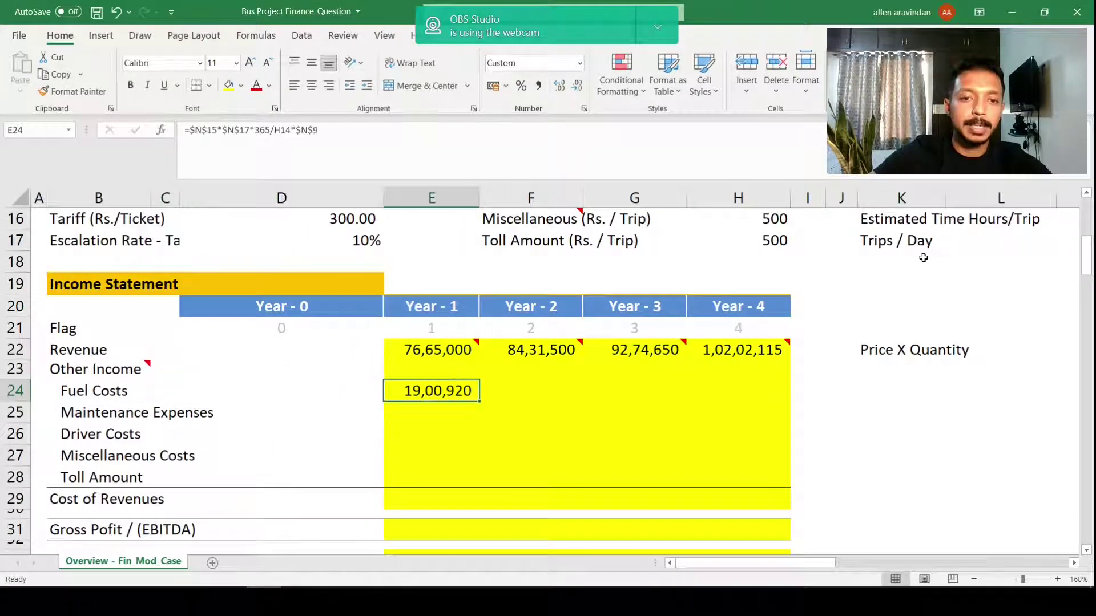
key(F2)
key(Tab)
key(Left)
key(F2)
key(Left)
key(Left)
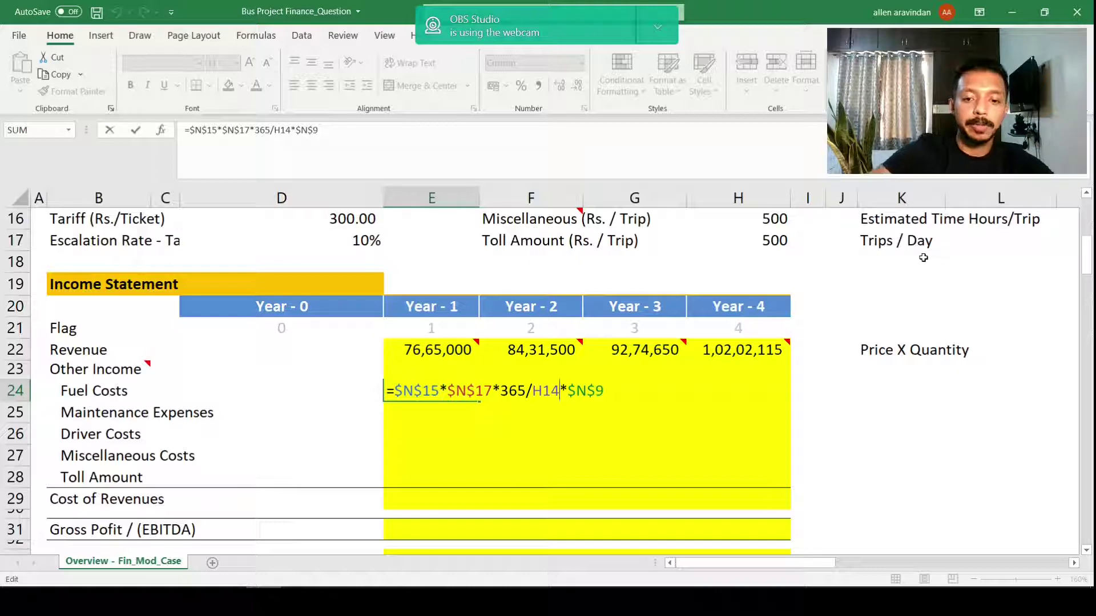
text())
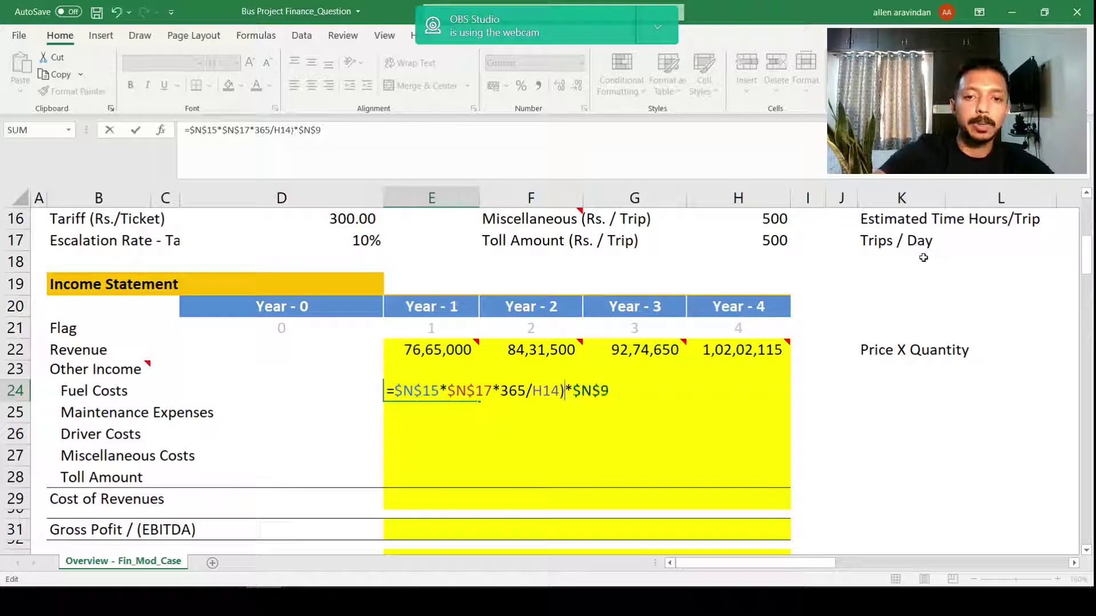
click(393, 390)
text(()
key(Return)
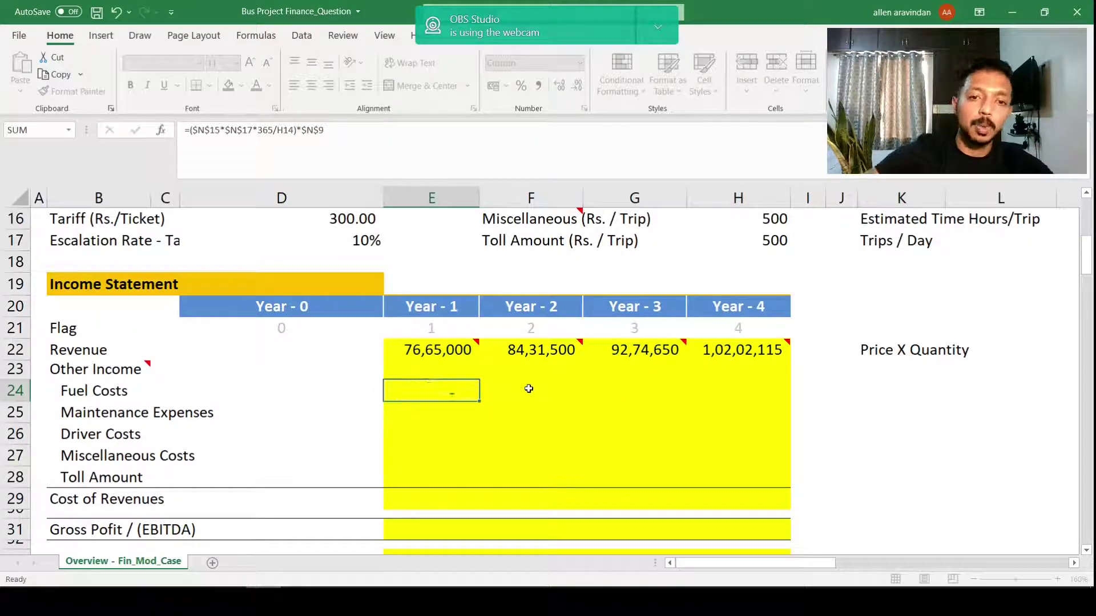
key(Up)
key(F2)
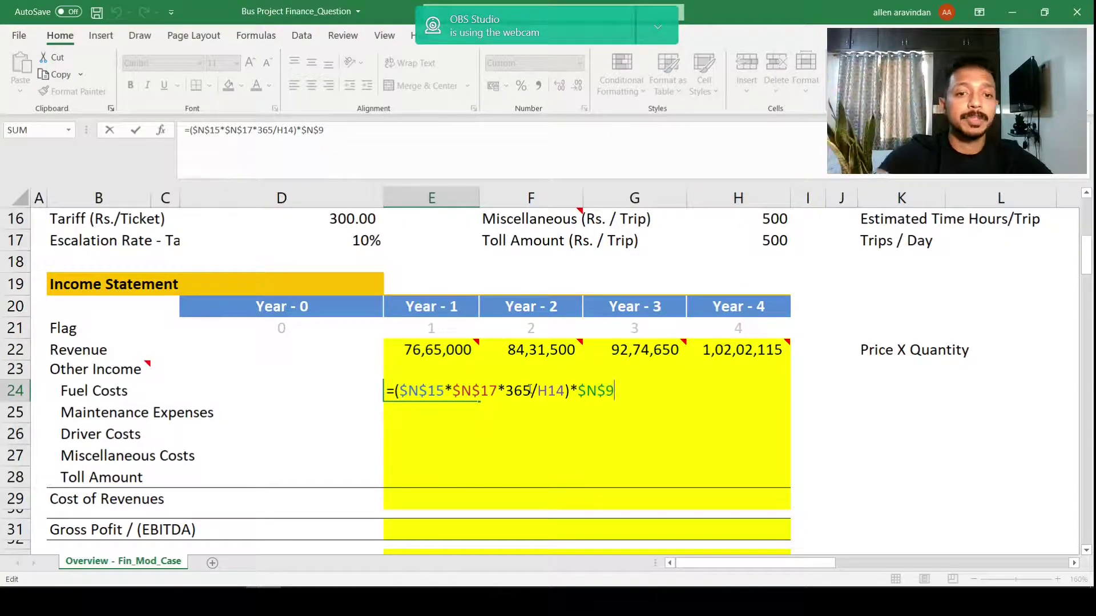
key(Escape)
key(F2)
key(Escape)
Step: Start the Year 2 fuel cost formula in F24 from the Year 1 fuel cost, =E24*(1+
click(529, 389)
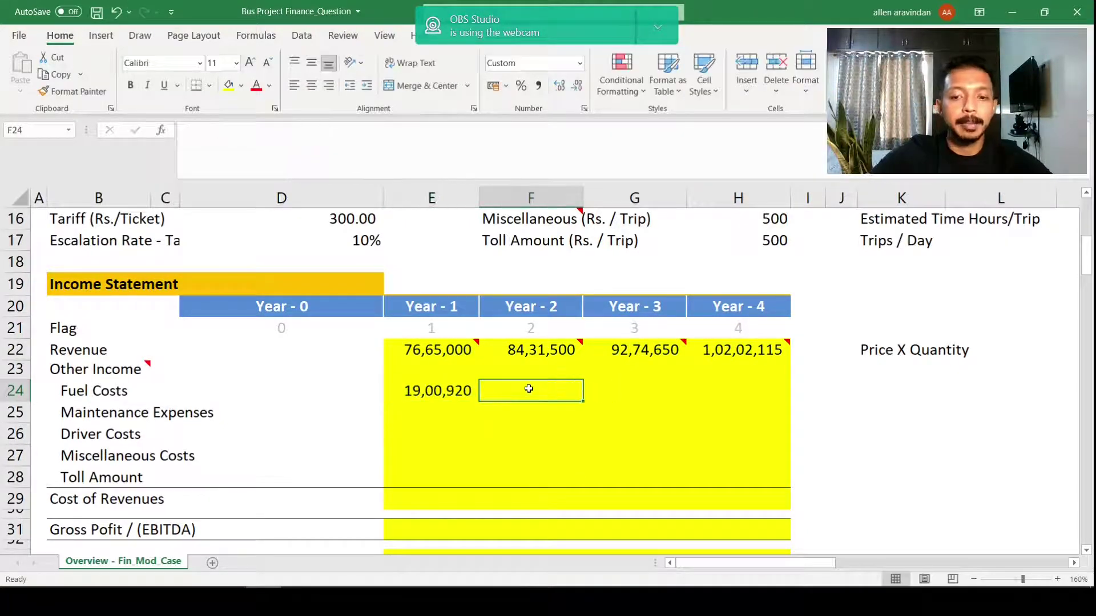
text(=)
key(Left)
text(*()
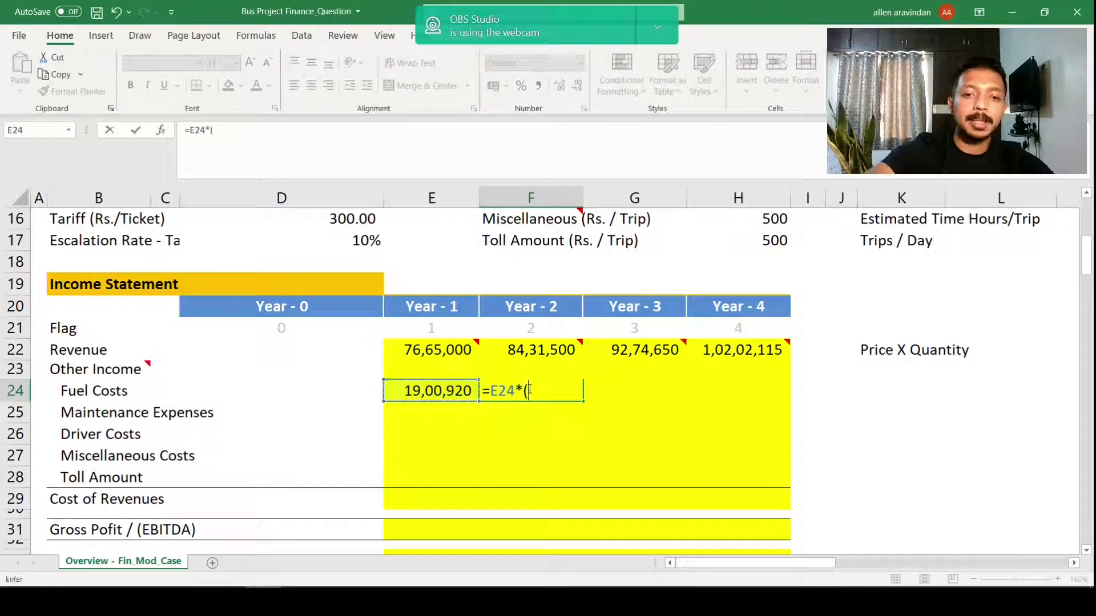
text(1+)
Step: Complete the Year 2 fuel cost formula with the absolute diesel price escalation, =E24*(1+$N$10), and review it
scroll(530, 390, up, 3)
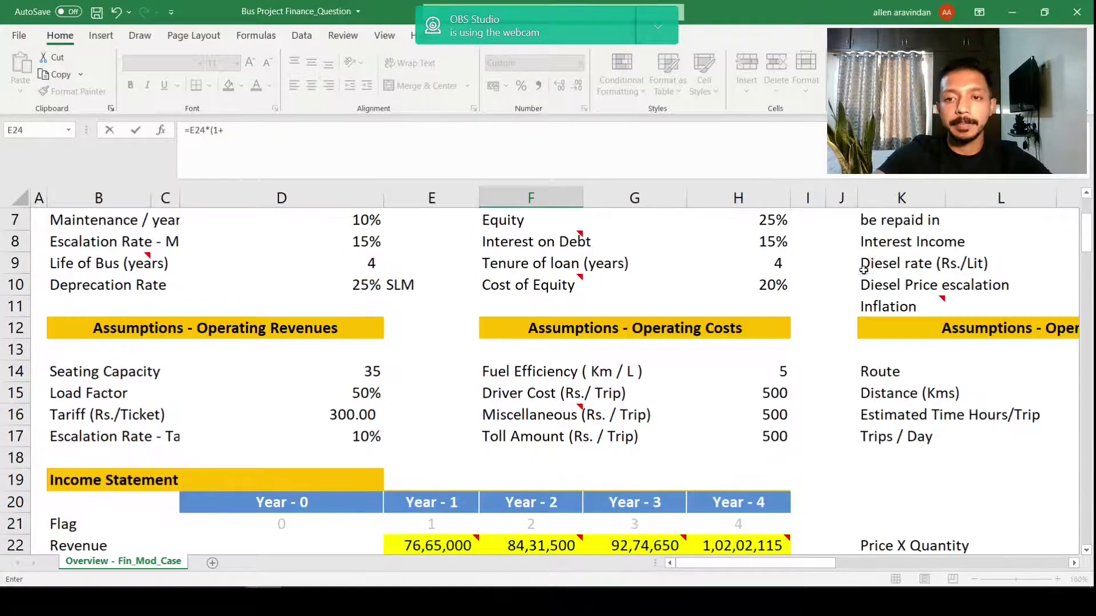
click(864, 269)
key(Right)
key(Right)
key(Right)
key(Down)
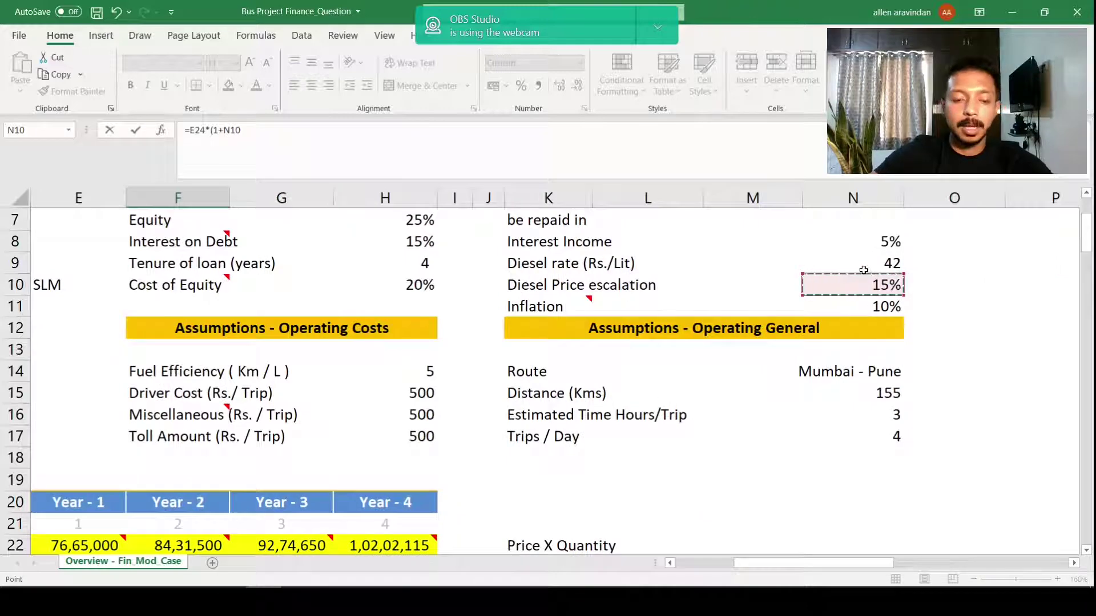
key(F4)
key(Return)
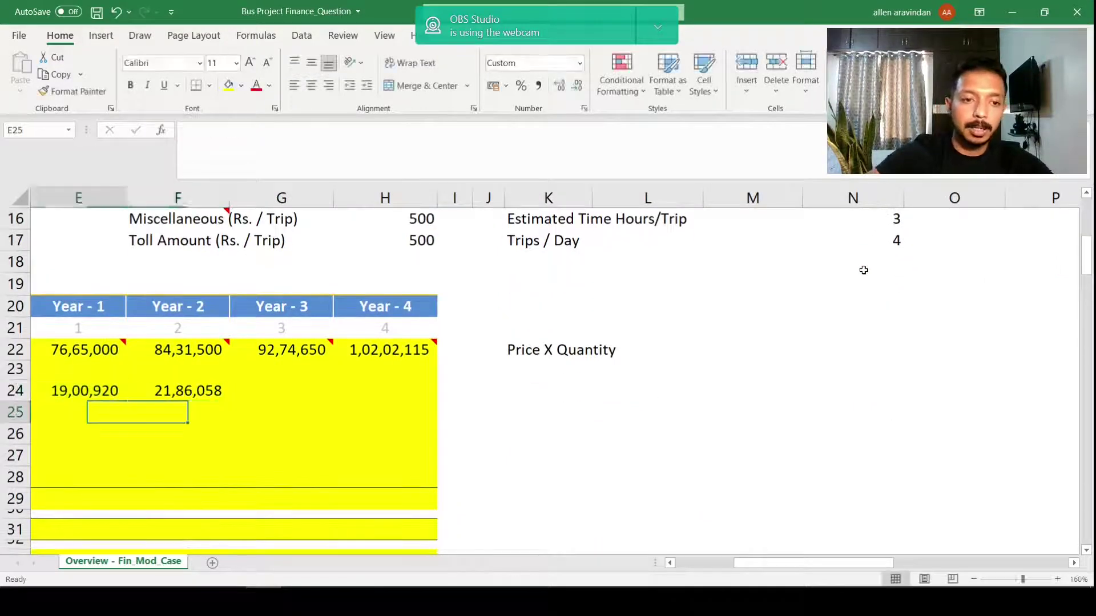
key(Up)
key(F2)
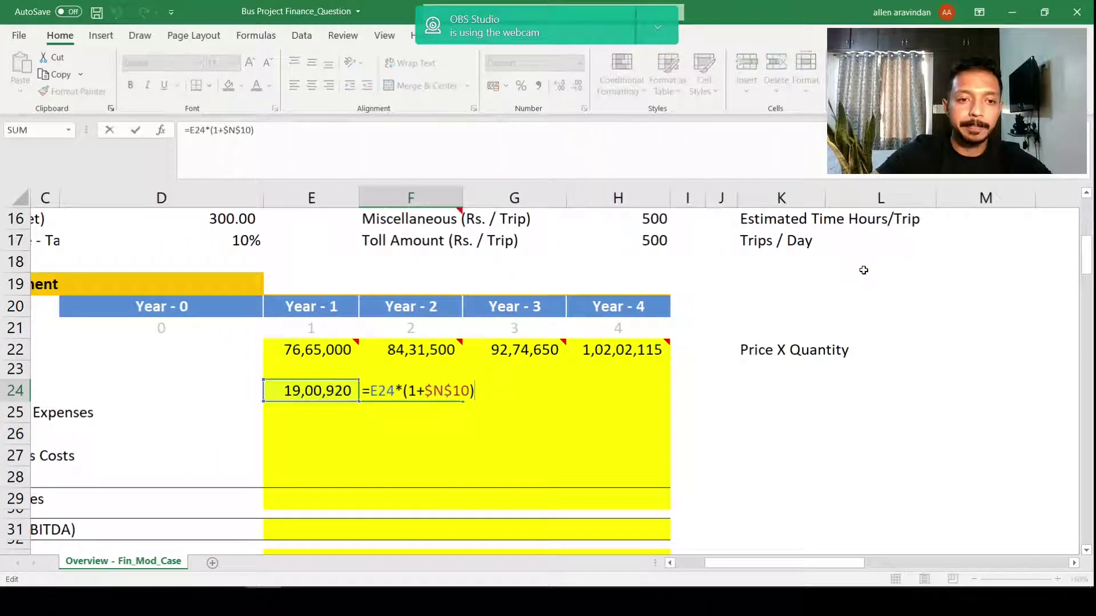
drag(785, 564, 757, 563)
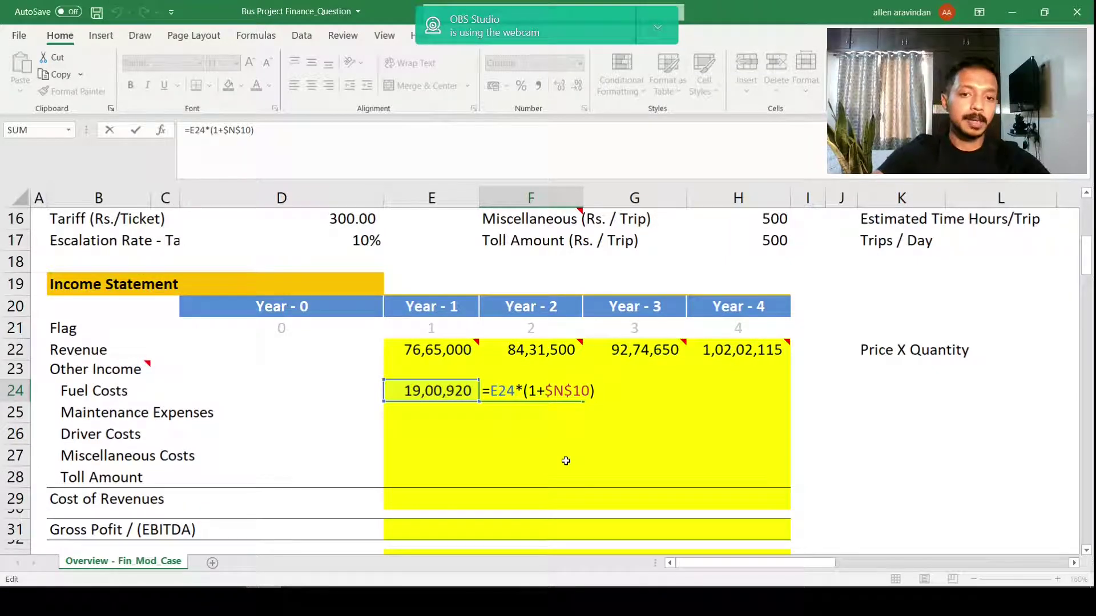
key(Return)
Step: Copy the Year 2 fuel cost formula across to Year 3 and Year 4
key(Up)
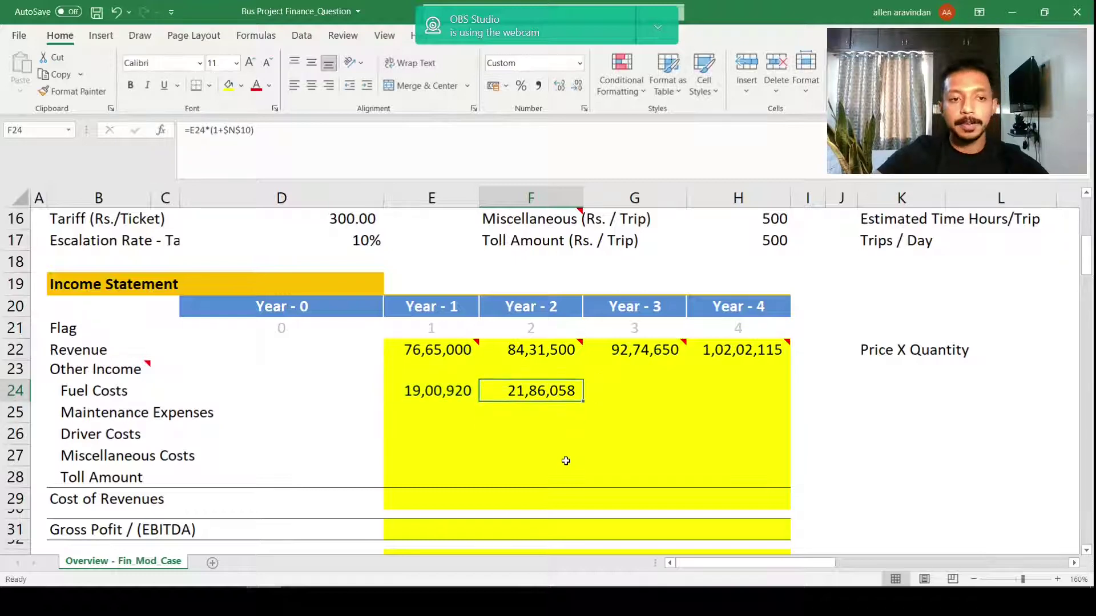
key(ctrl+c)
key(shift+Right)
key(shift+Right)
key(ctrl+v)
key(Escape)
Step: Start the Year 1 maintenance expense formula in E25 with the absolute cost of bus, $D$6, followed by a multiplication
key(Down)
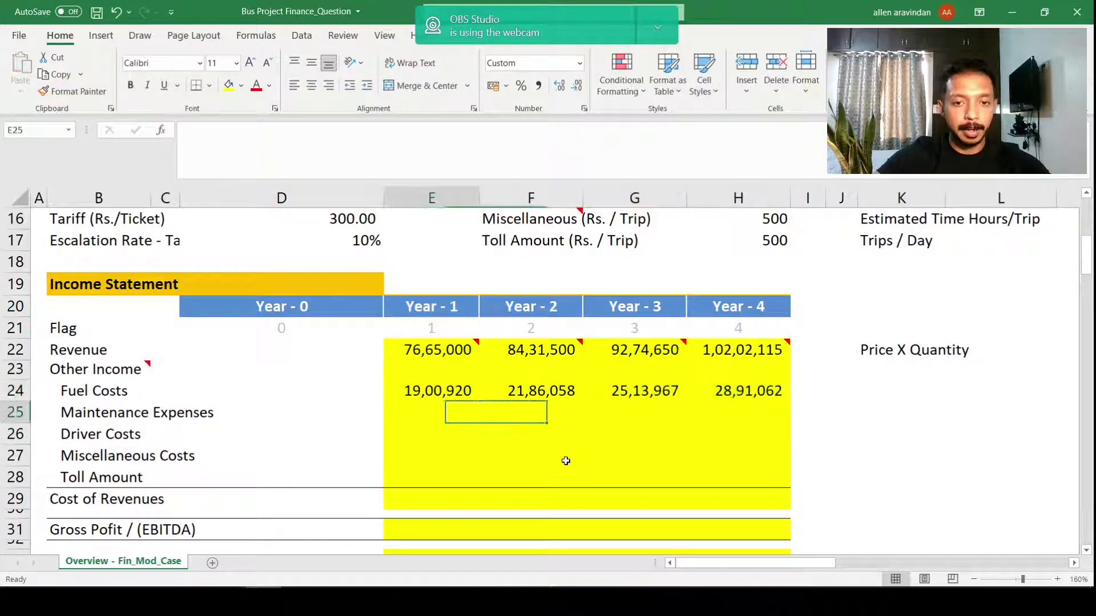
key(Left)
text(=)
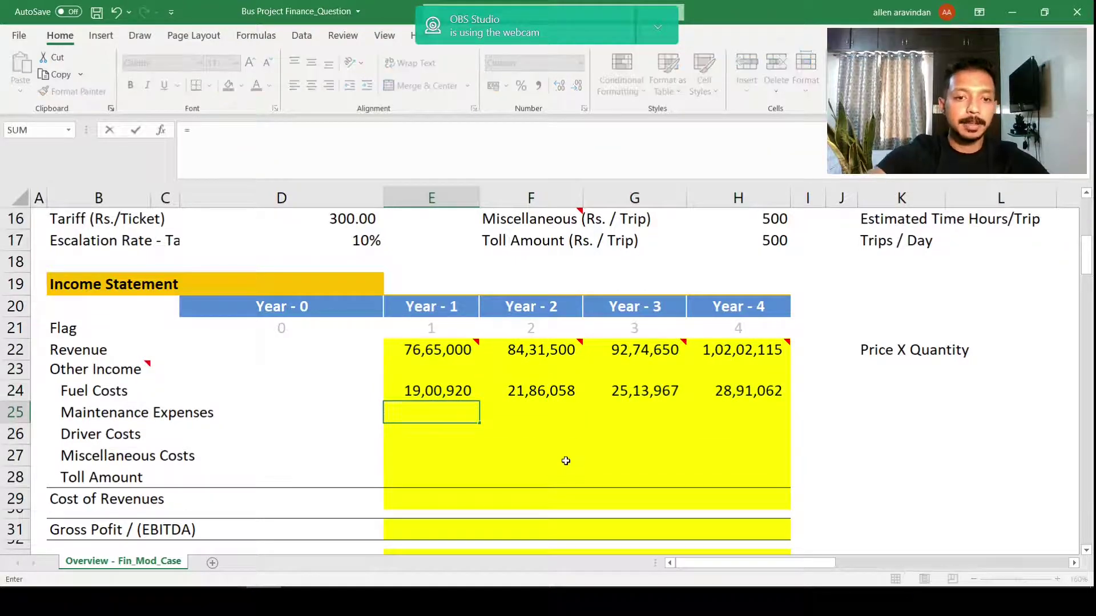
scroll(565, 460, up, 5)
click(344, 360)
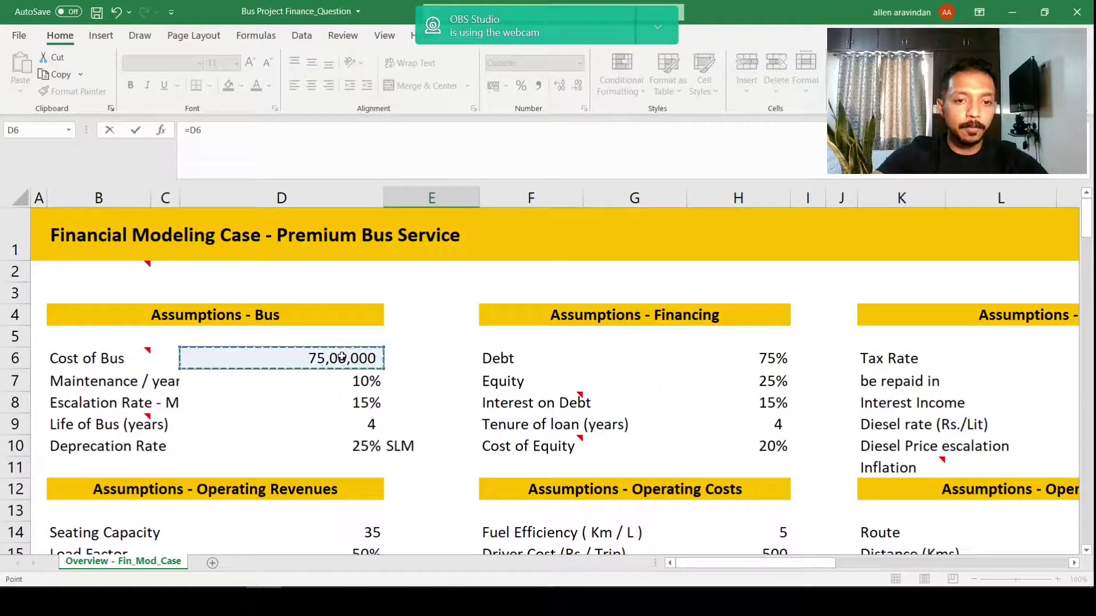
scroll(342, 356, down, 5)
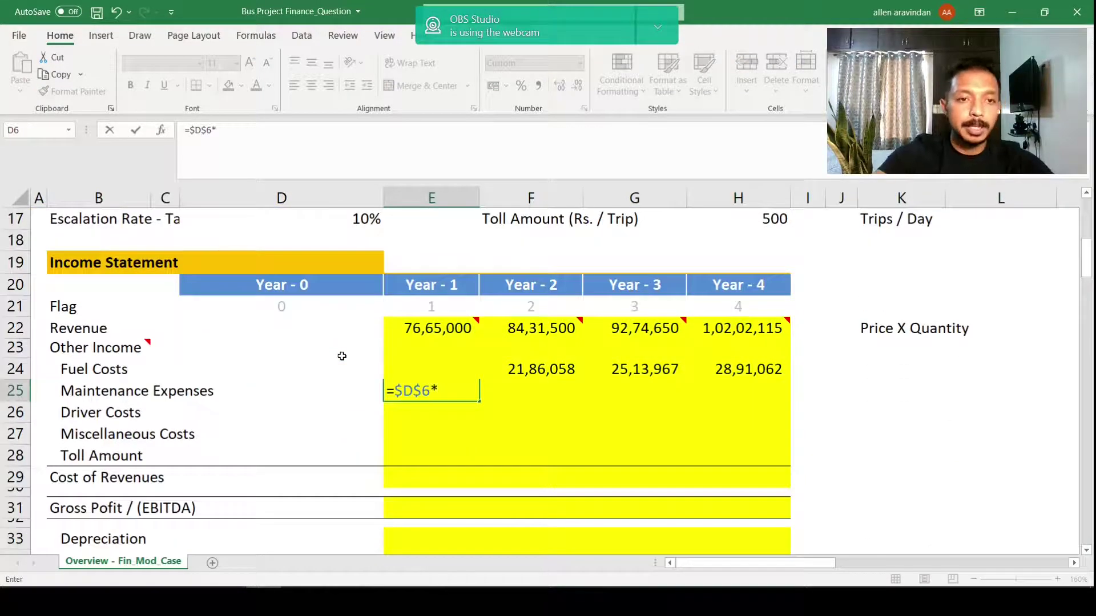
text(*)
Step: Complete the Year 1 maintenance expense formula with the absolute yearly maintenance rate, =$D$6*$D$7, and check it
scroll(342, 357, up, 5)
click(342, 381)
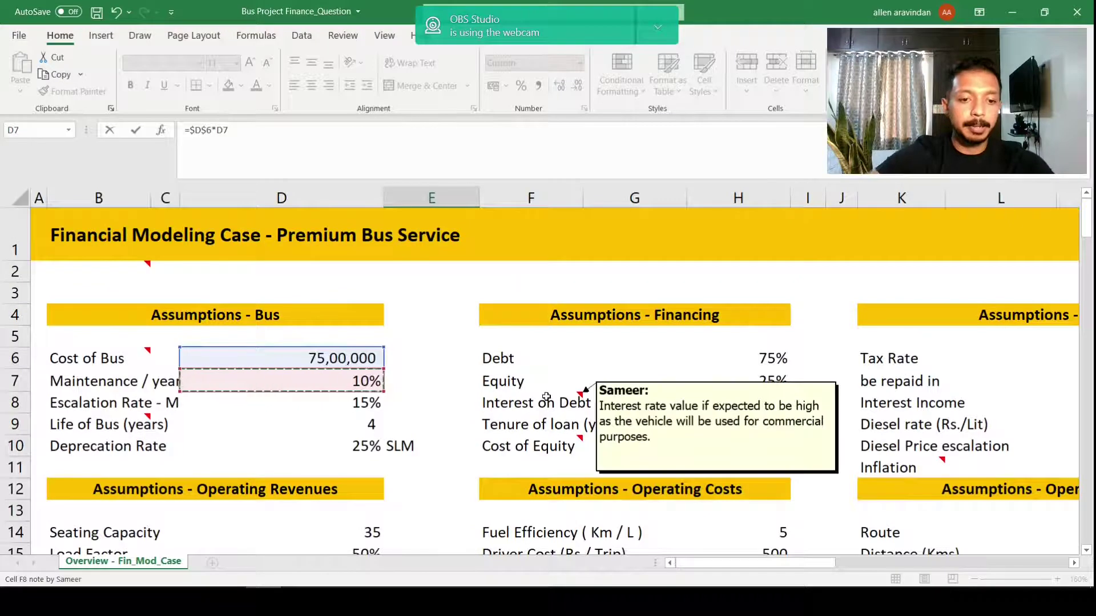
key(F4)
key(Return)
key(Up)
key(F2)
key(Escape)
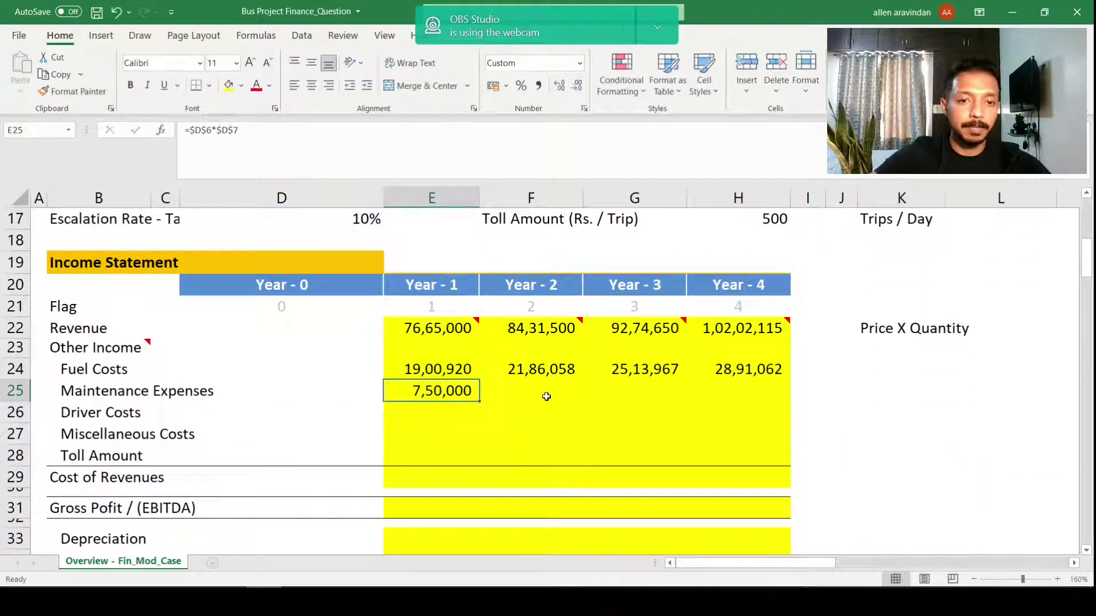
Step: Enter the Year 2 maintenance expense in F25 as Year 1 escalated by the absolute maintenance escalation rate, =E25*(1+$D$8)
click(546, 396)
text(=)
key(Left)
text(*(1)
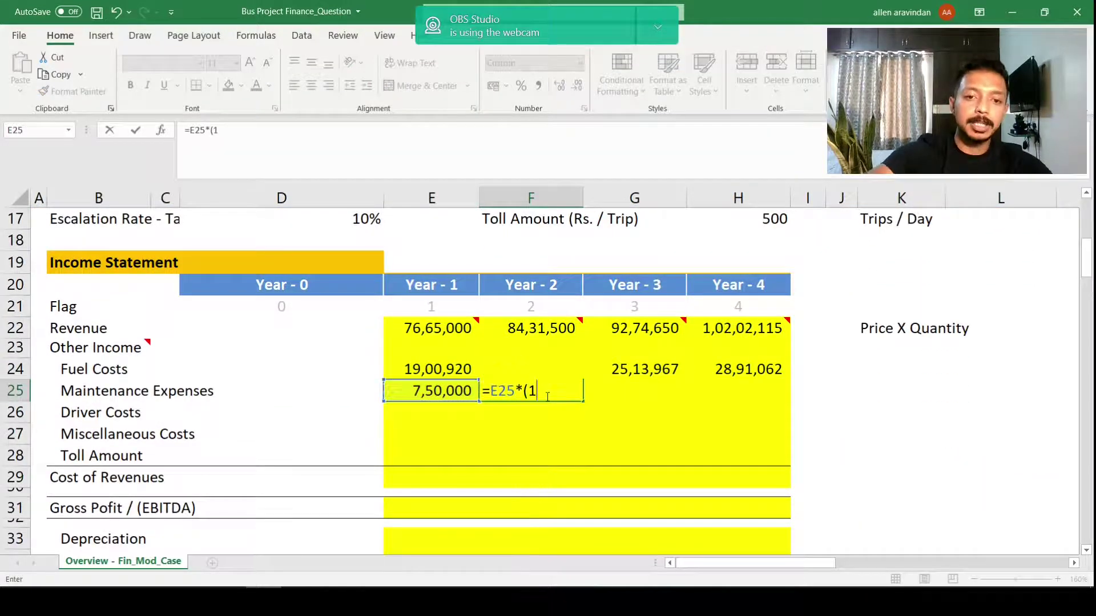
text(+)
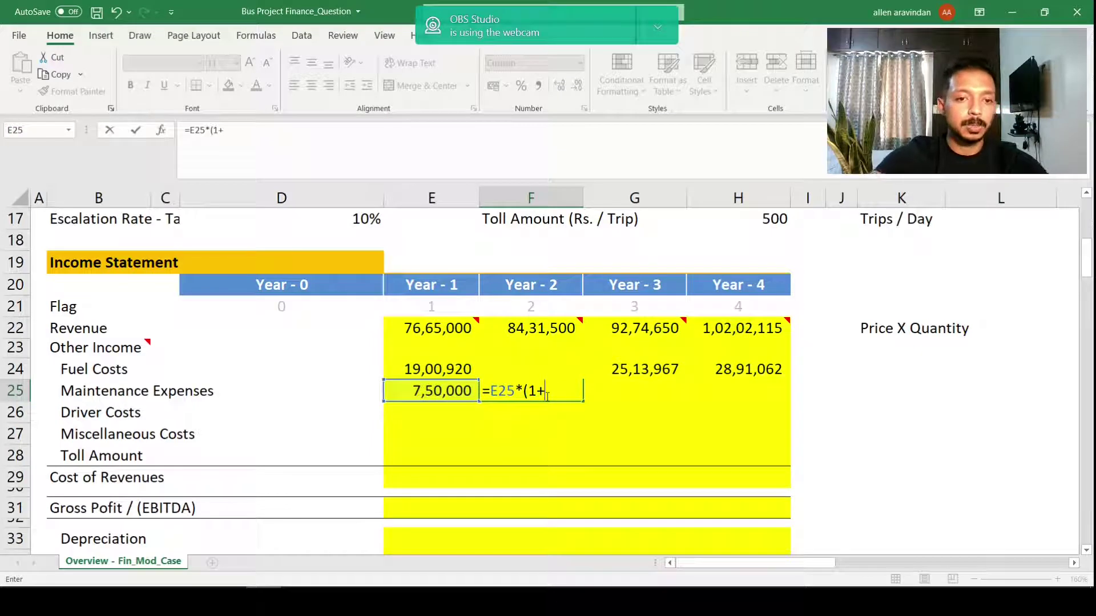
scroll(516, 391, up, 4)
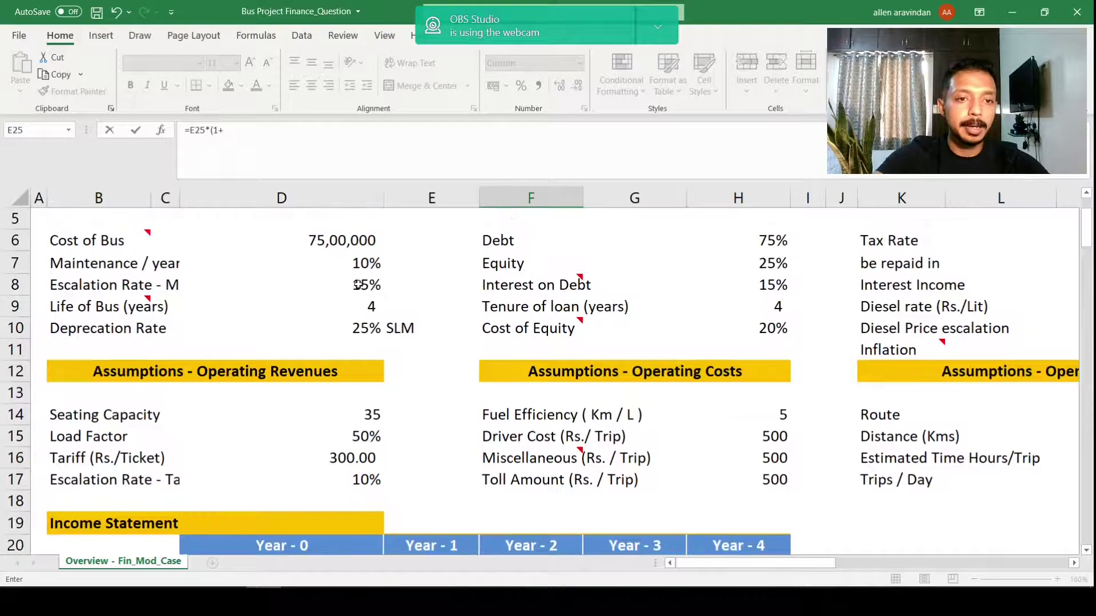
click(370, 288)
key(F4)
scroll(501, 304, down, 4)
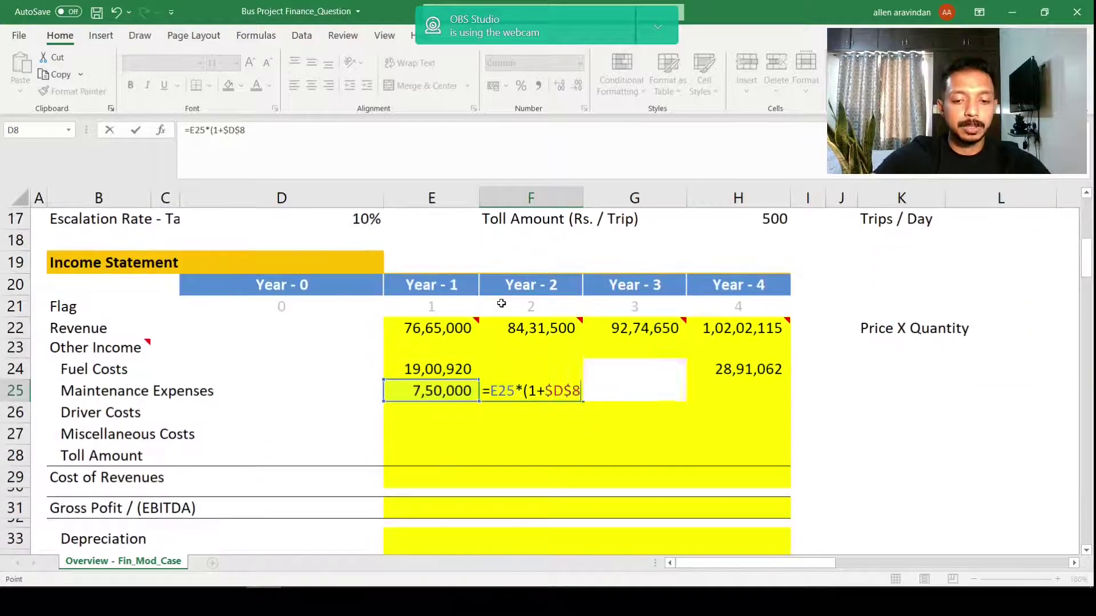
text())
key(ctrl+Return)
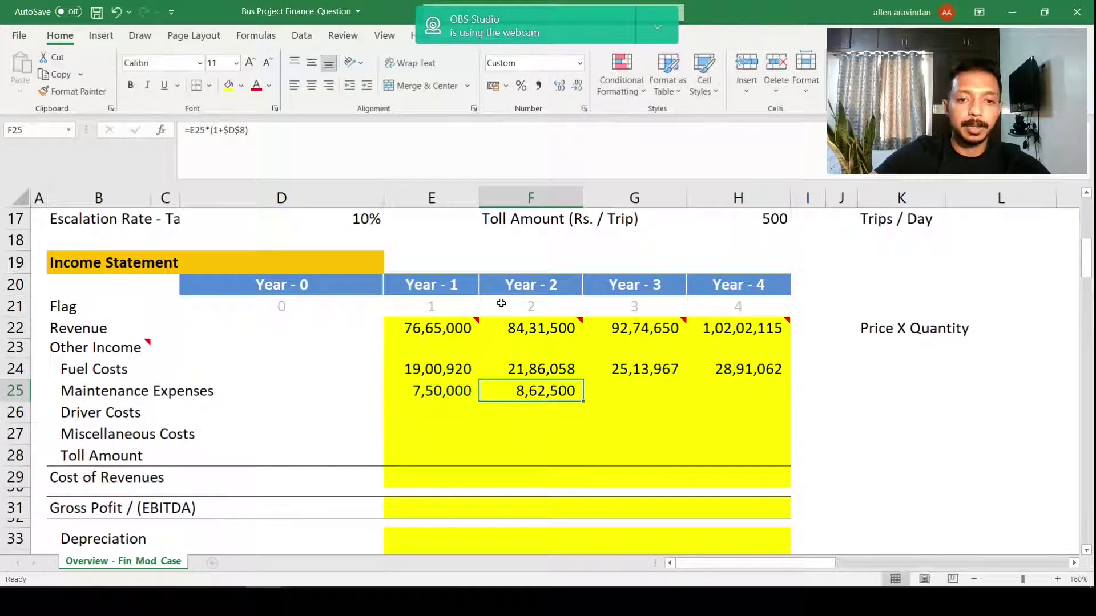
Step: Copy the Year 2 maintenance expense formula across to Year 3 and Year 4, and check the Year 1 formula
key(ctrl+c)
key(shift+Right)
key(shift+Right)
key(Return)
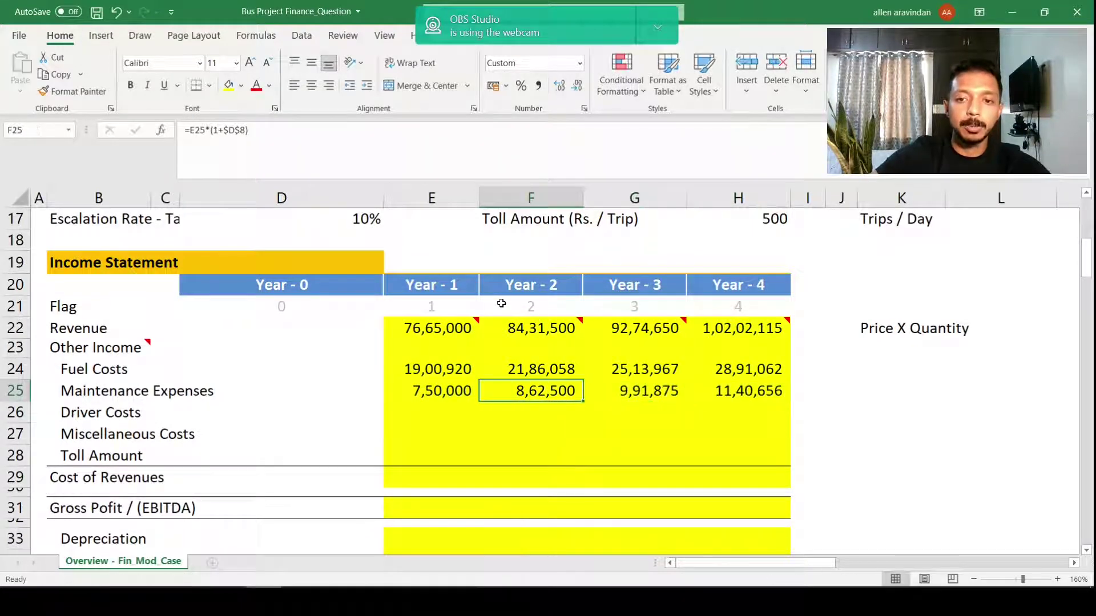
key(Left)
key(F2)
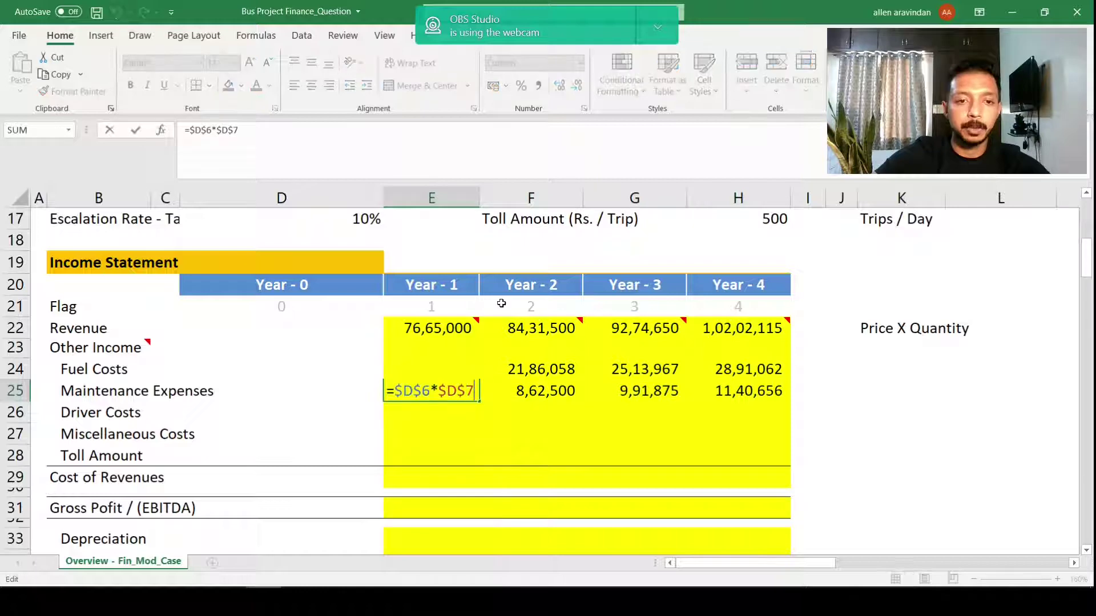
key(Escape)
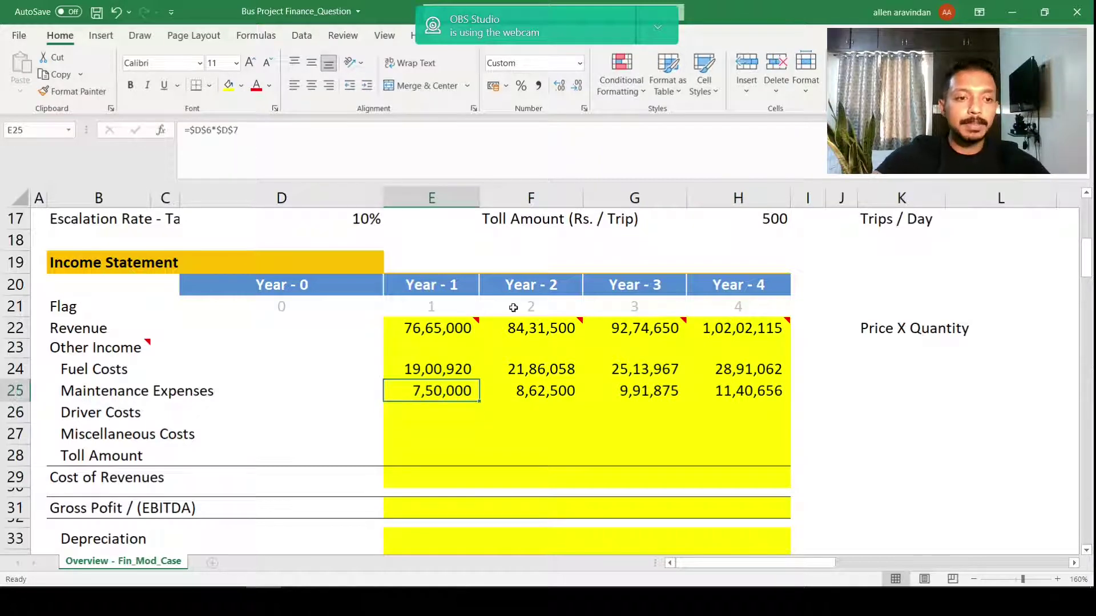
Step: Start the Year 1 driver cost formula in E26 with the absolute driver cost per trip, $H$15, followed by a multiplication
click(430, 412)
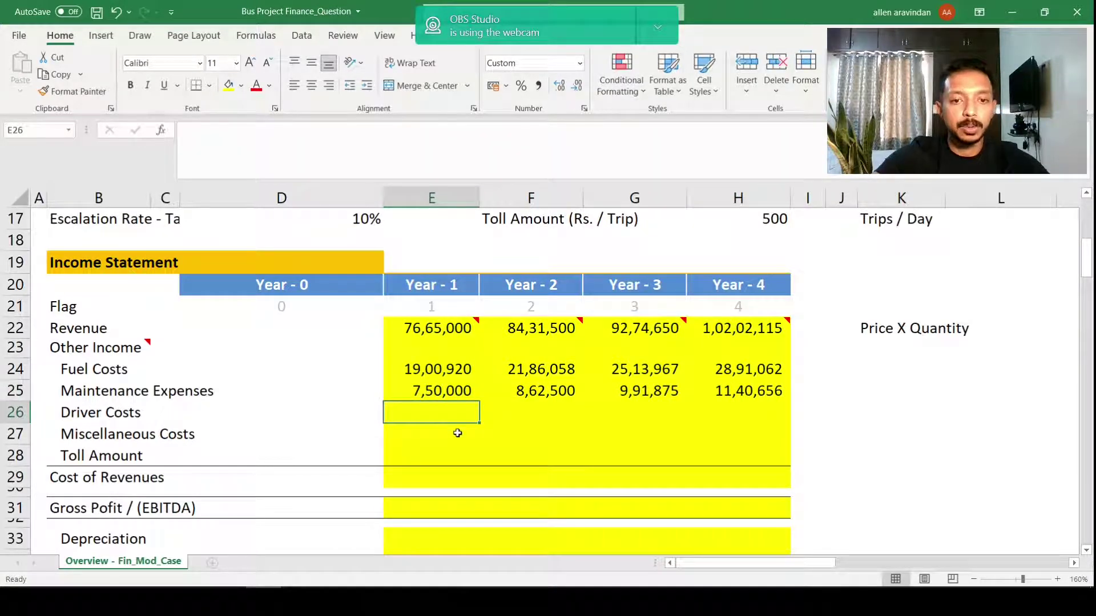
text(=)
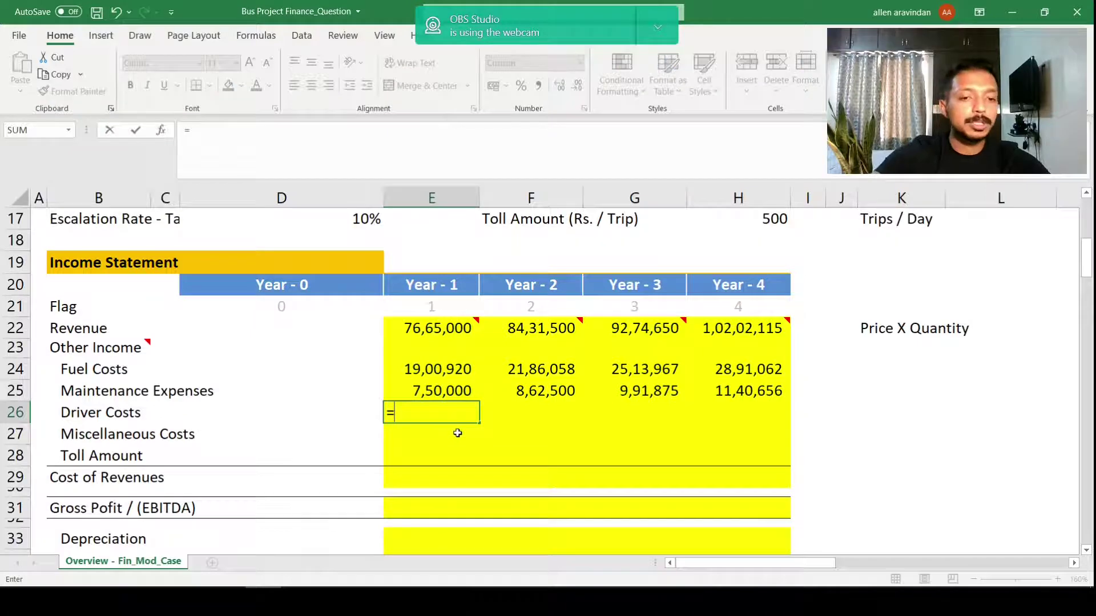
scroll(457, 433, up, 1)
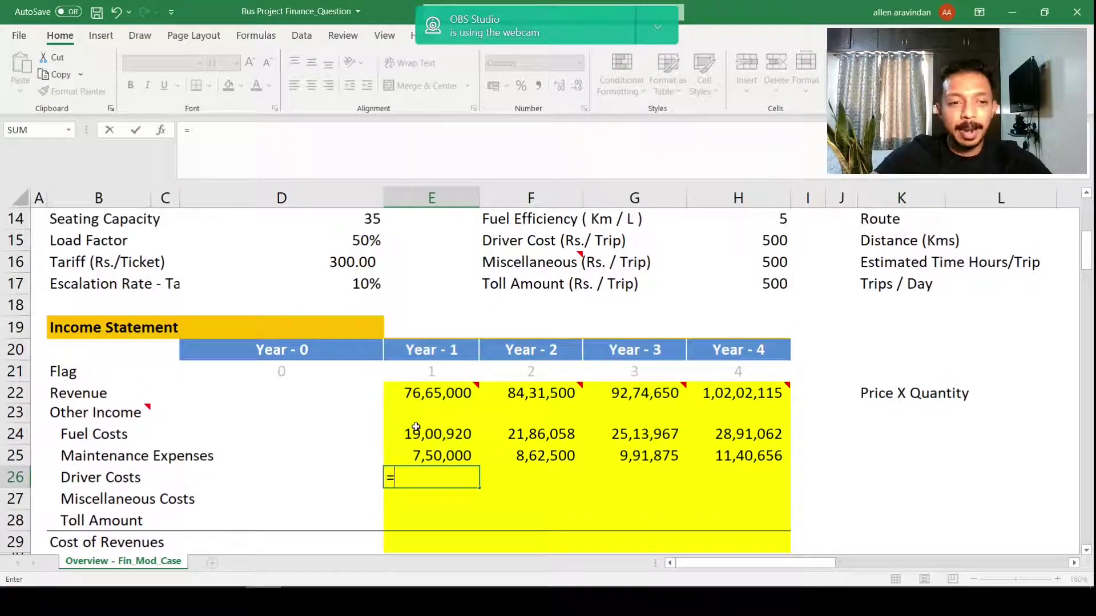
scroll(416, 428, up, 1)
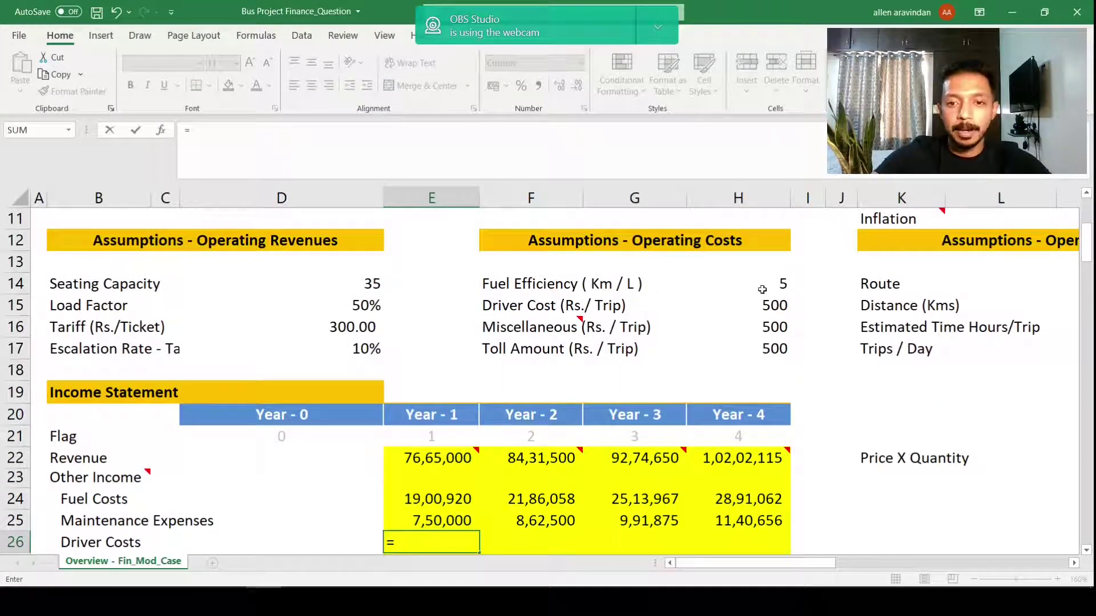
click(765, 307)
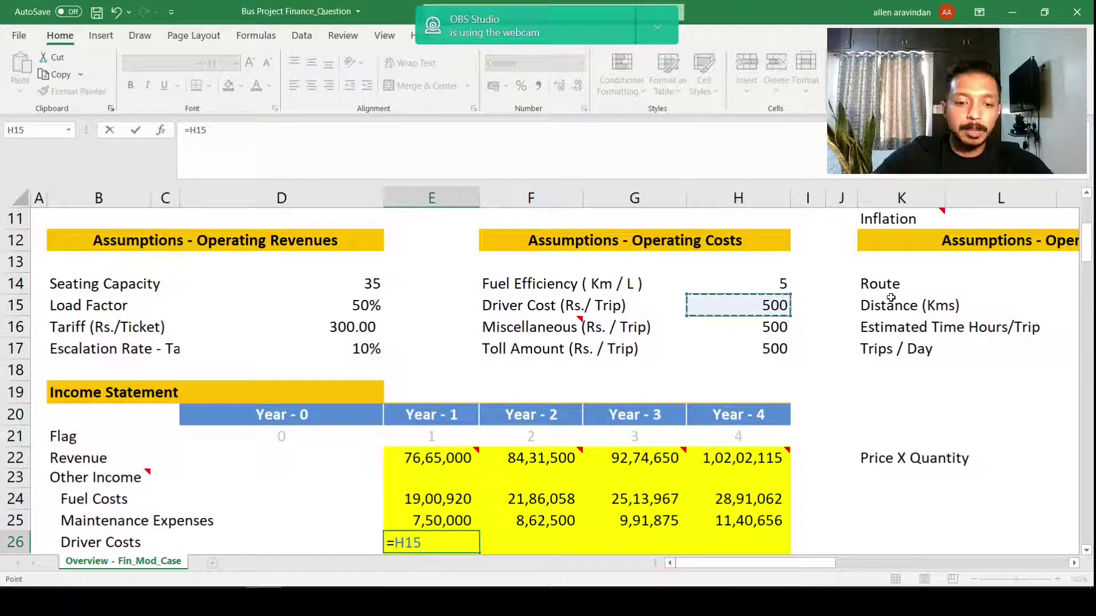
key(F4)
text(*)
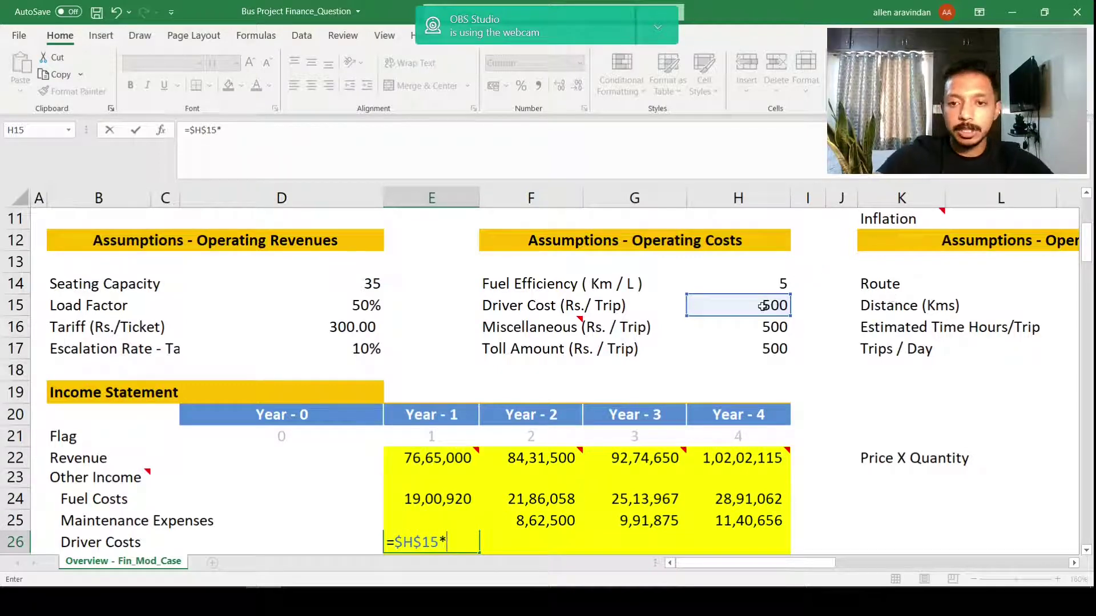
Step: Multiply the Year 1 driver cost by the absolute trips per day, giving the formula =$H$15*$N$17
click(837, 310)
key(Right)
key(Right)
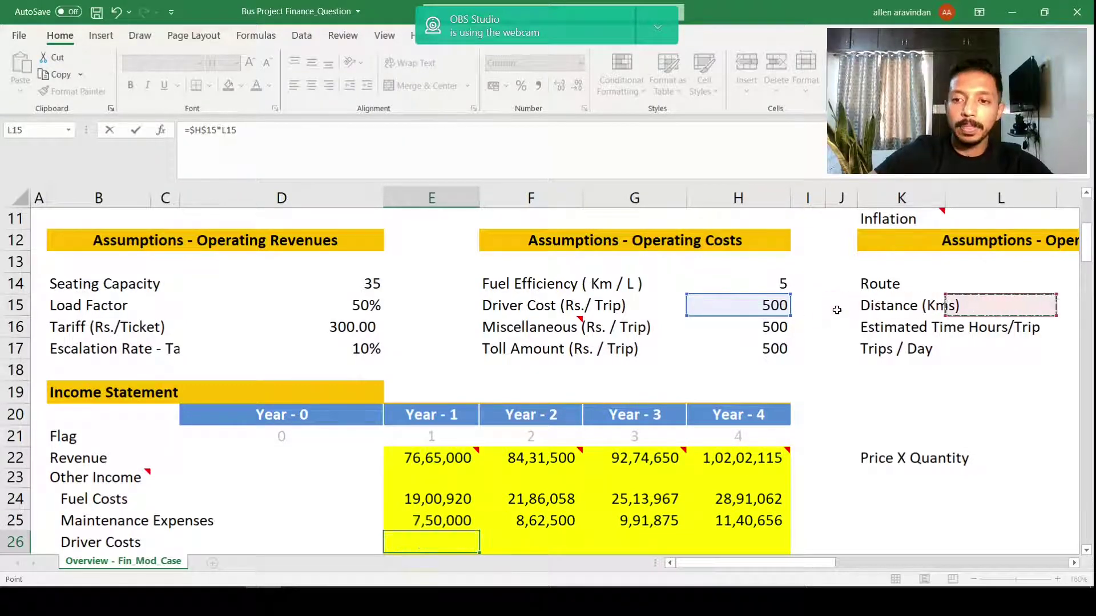
key(Right)
key(Down)
key(Down)
key(Right)
key(Right)
key(Left)
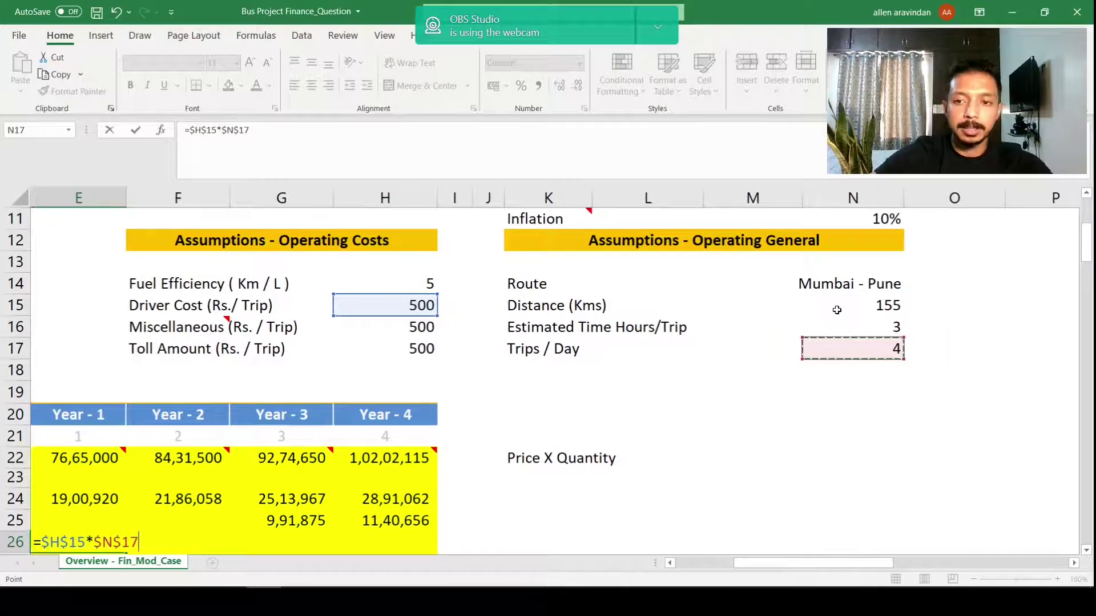
key(Return)
scroll(837, 310, left, 3)
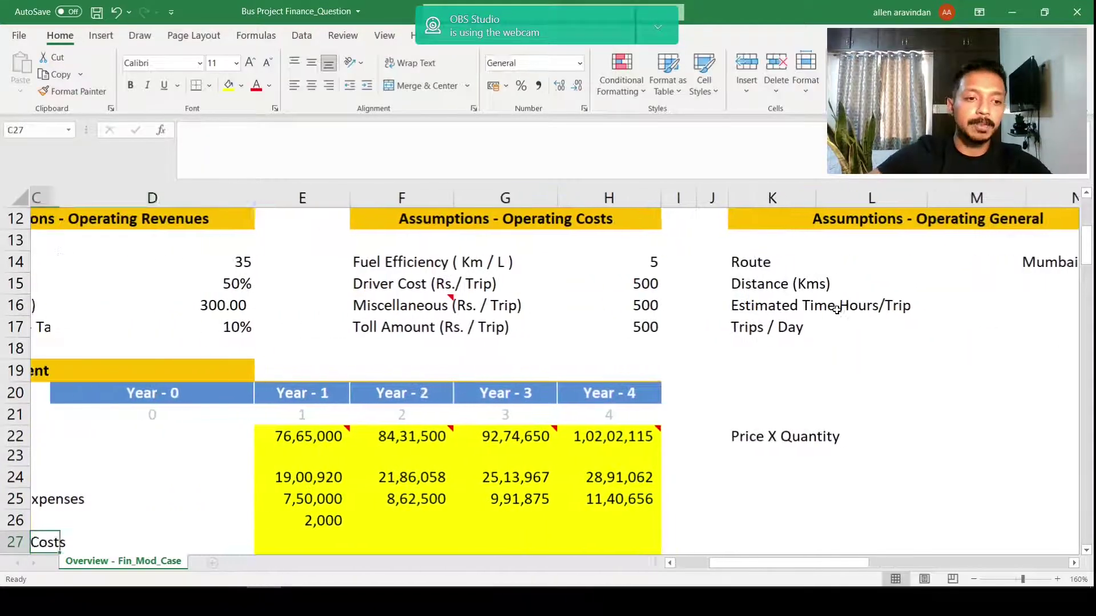
Step: Annualize the Year 1 driver cost in E26 by extending its formula to =$H$15*$N$17*365
key(Up)
key(F2)
key(F4)
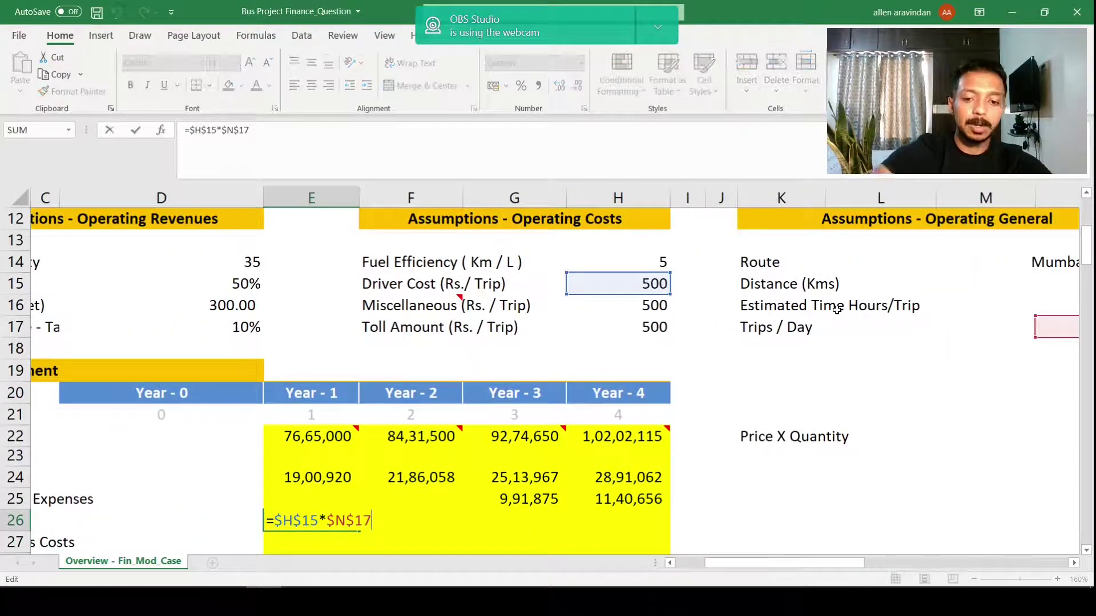
text(*365)
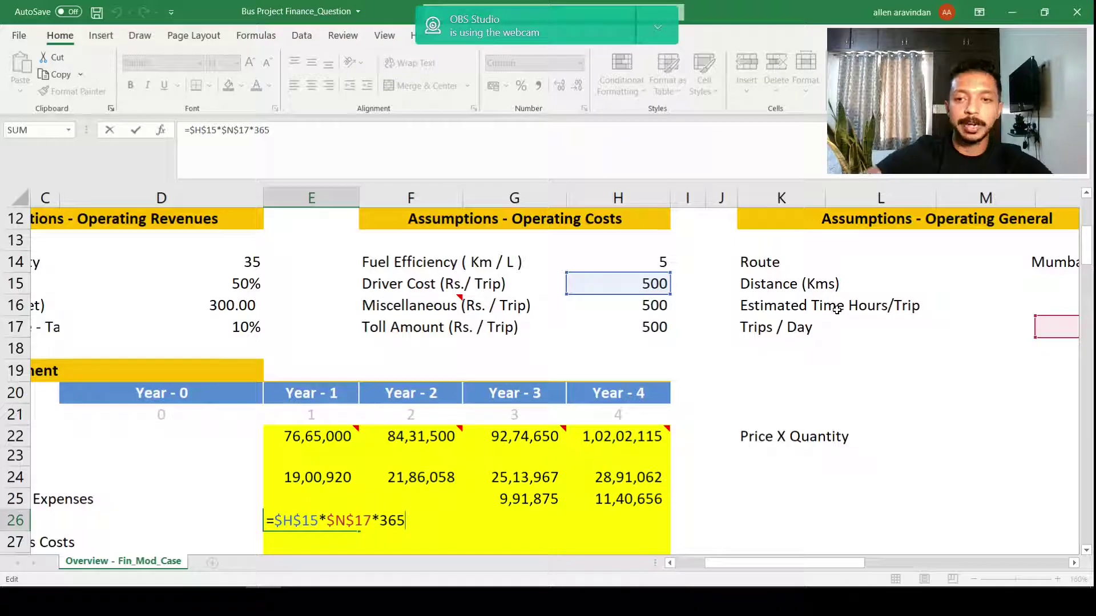
scroll(890, 465, up, 2)
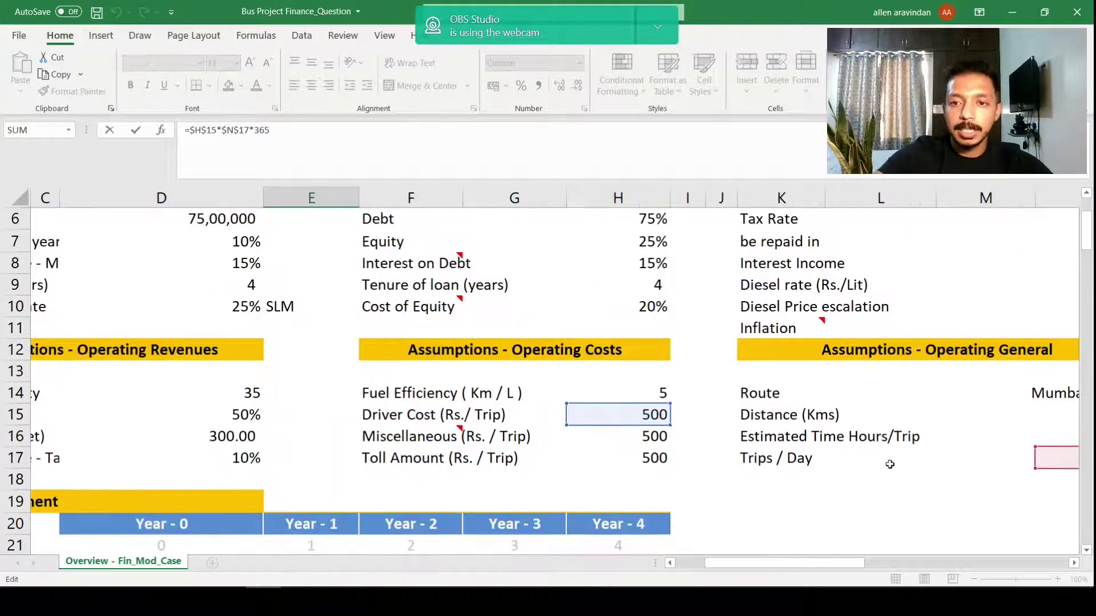
key(ctrl+Return)
Step: Read the note on the Inflation assumption and start the Year 2 driver cost formula in F26 with =E26*(1+
scroll(820, 293, up, 1)
scroll(820, 292, up, 2)
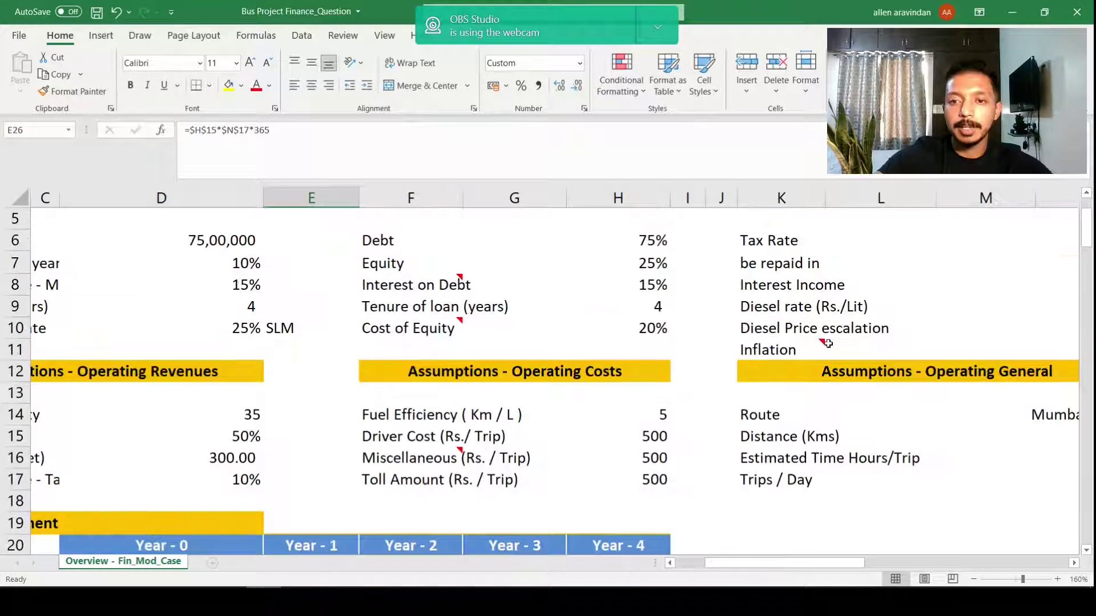
mouse_move(823, 341)
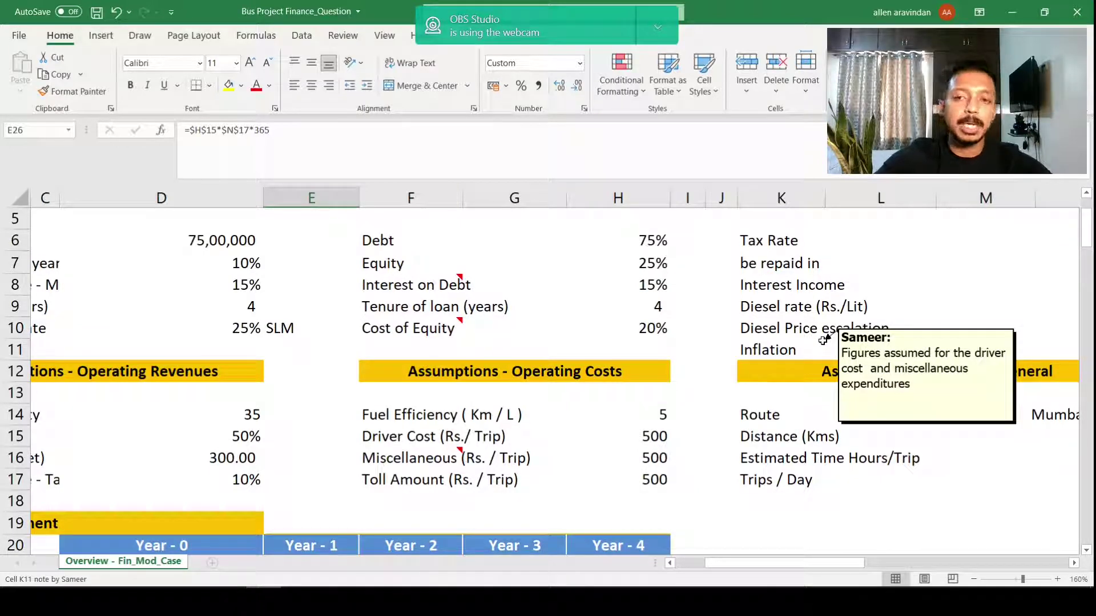
scroll(736, 374, down, 4)
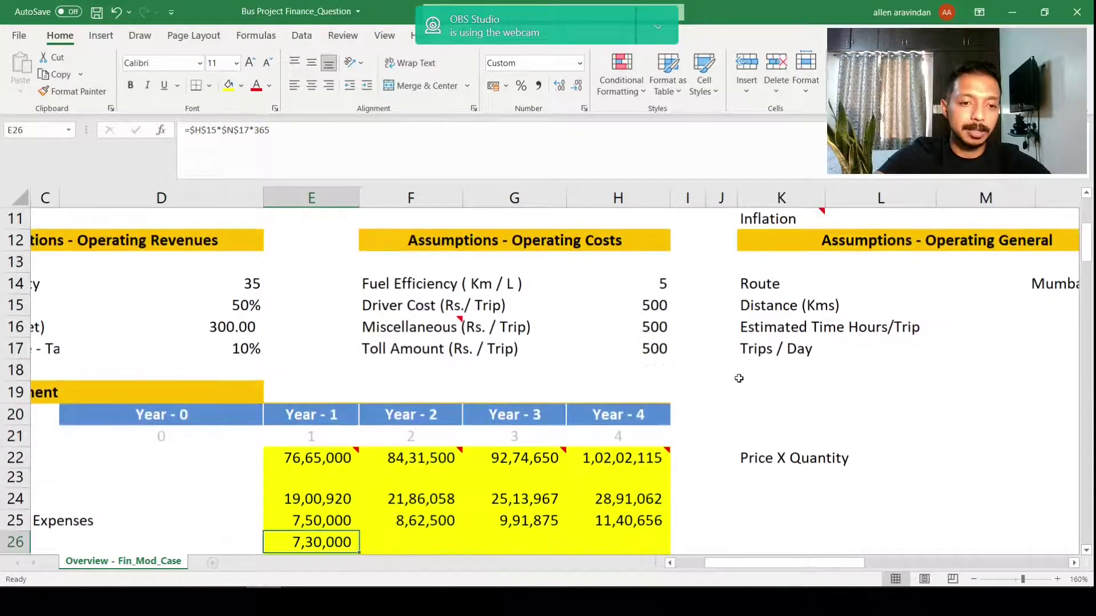
click(420, 427)
click(406, 411)
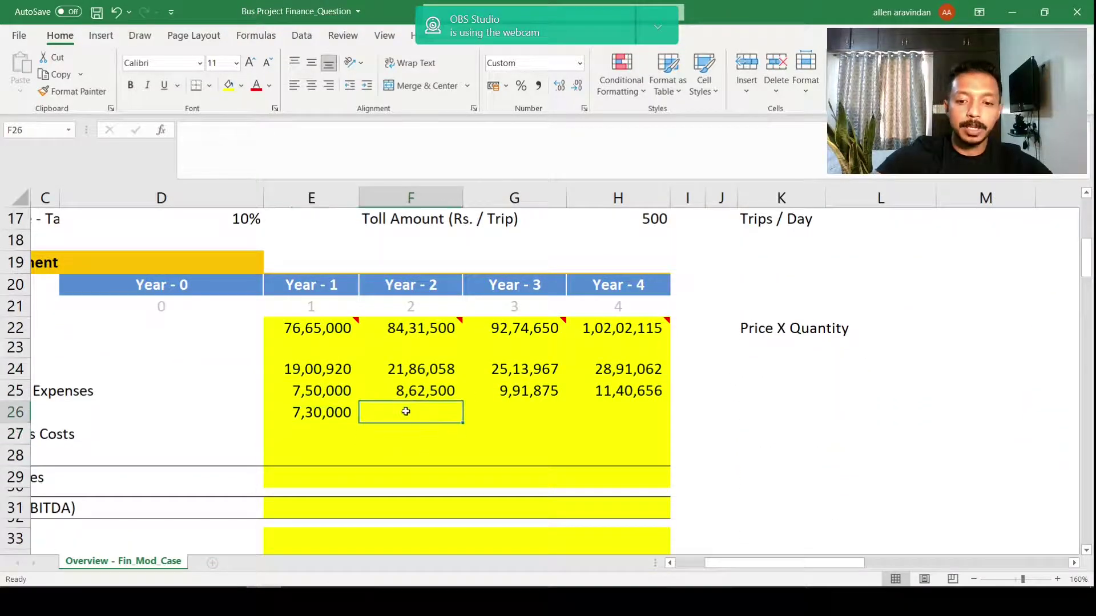
text(=E26*(1+)
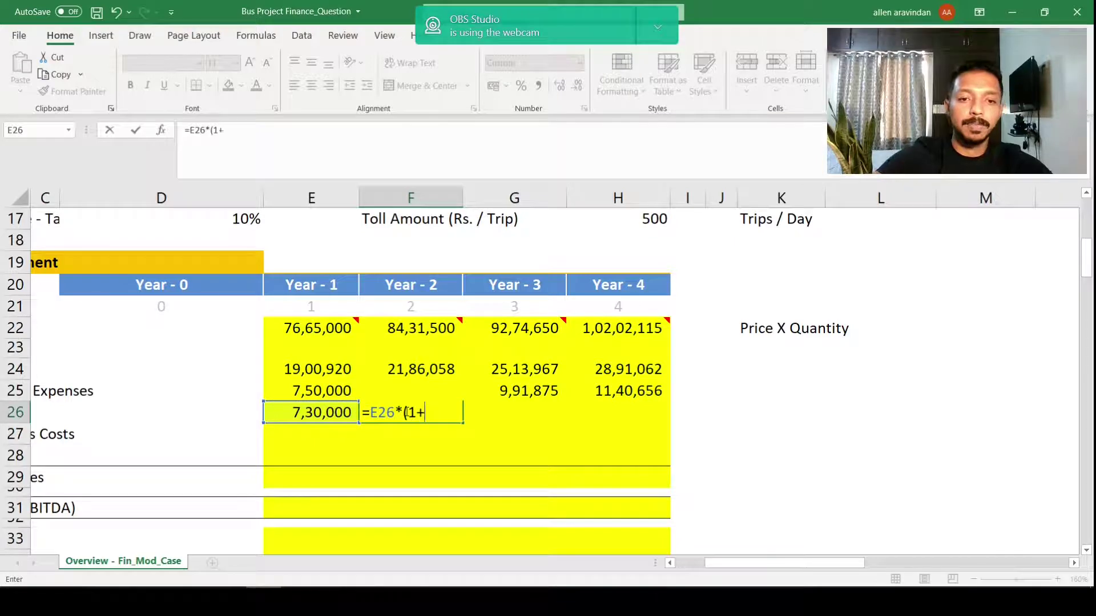
Step: Complete the Year 2 driver cost formula with the absolute inflation rate, =E26*(1+$N$11)
scroll(619, 395, up, 3)
click(829, 286)
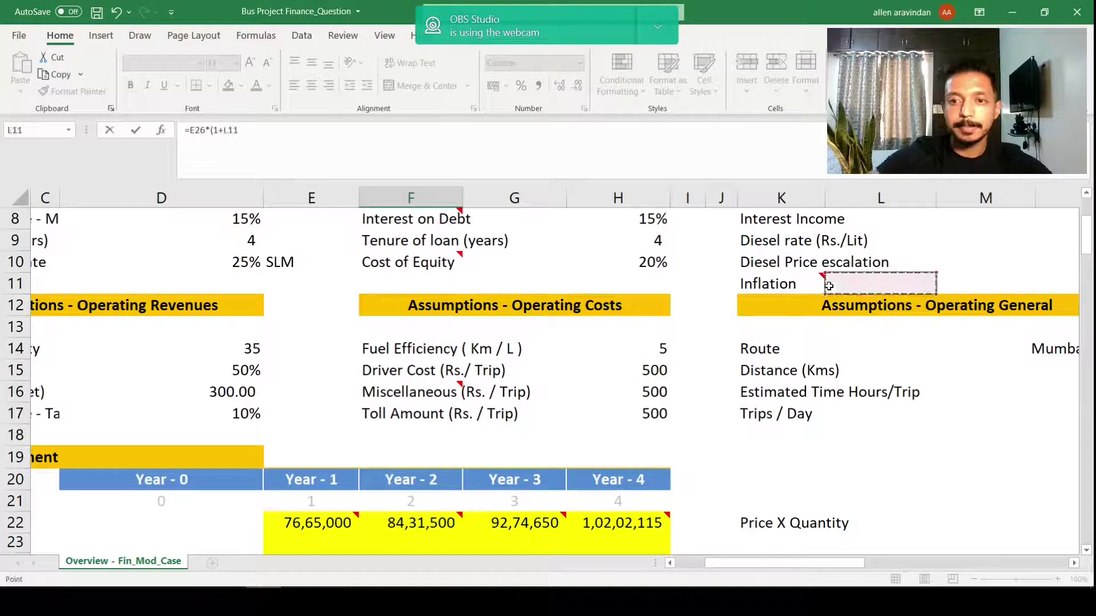
key(Right)
key(Right)
key(F4)
scroll(829, 286, down, 3)
text())
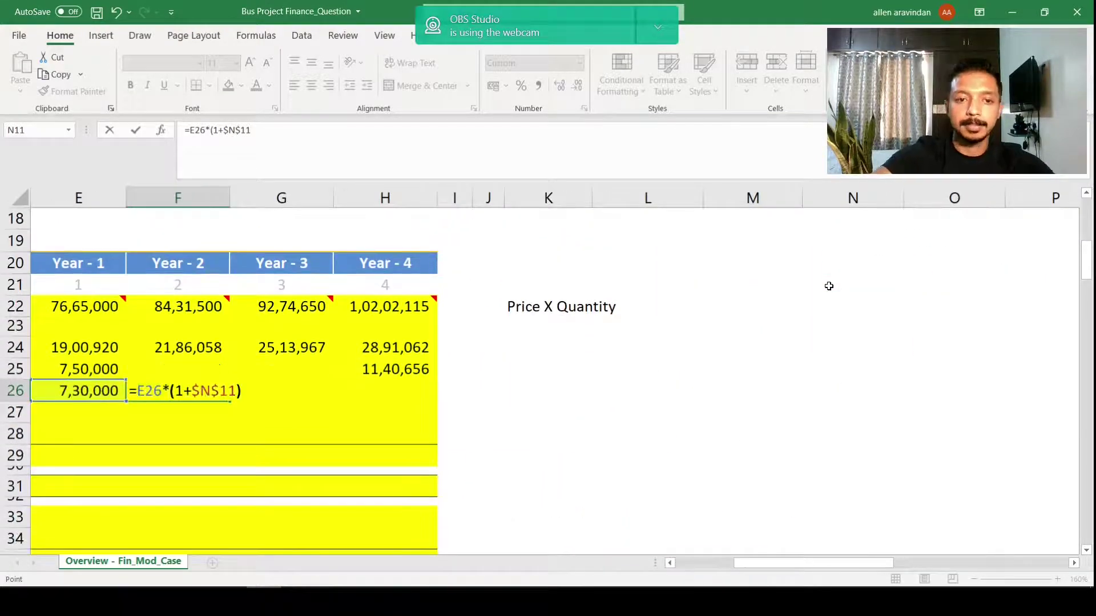
key(Left)
key(Left)
key(Right)
key(Right)
Step: Copy the Year 2 driver cost formula across to Year 3 and Year 4
key(ctrl+c)
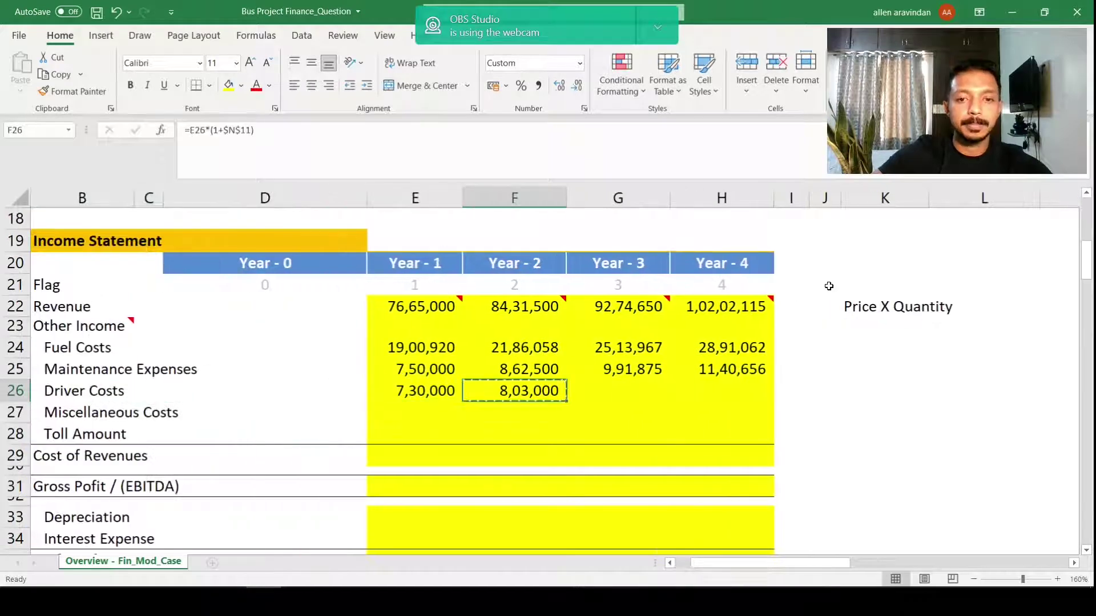
key(shift+Right)
key(shift+Right)
key(ctrl+v)
key(Escape)
Step: Start the Year 1 miscellaneous cost formula in E27 with the absolute miscellaneous cost per trip, $H$16, followed by a multiplication
key(Down)
key(Left)
key(Up)
key(Down)
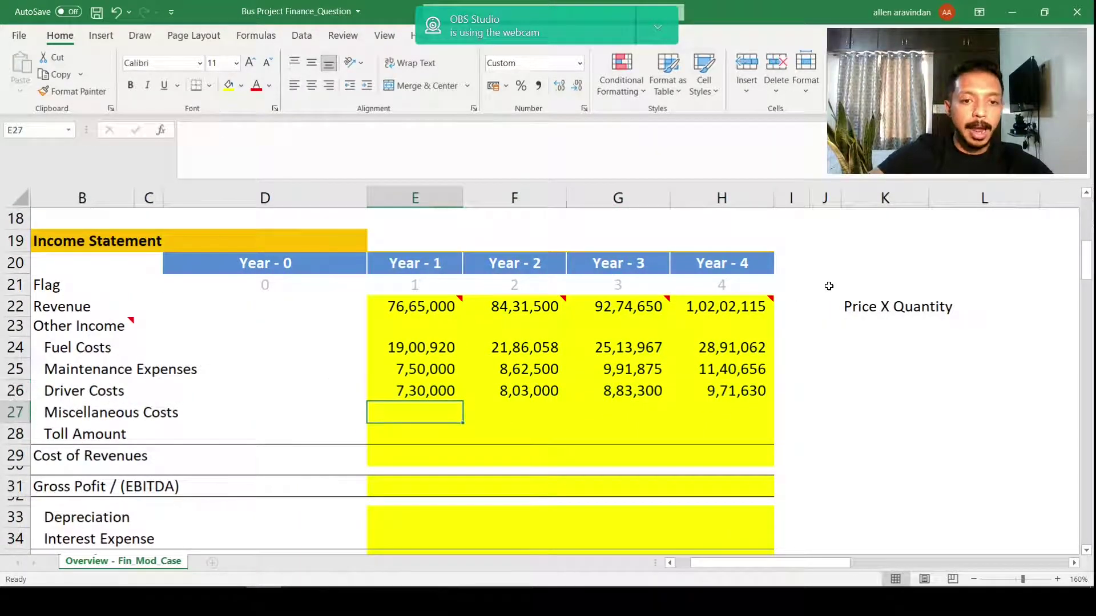
text(=)
scroll(829, 286, up, 2)
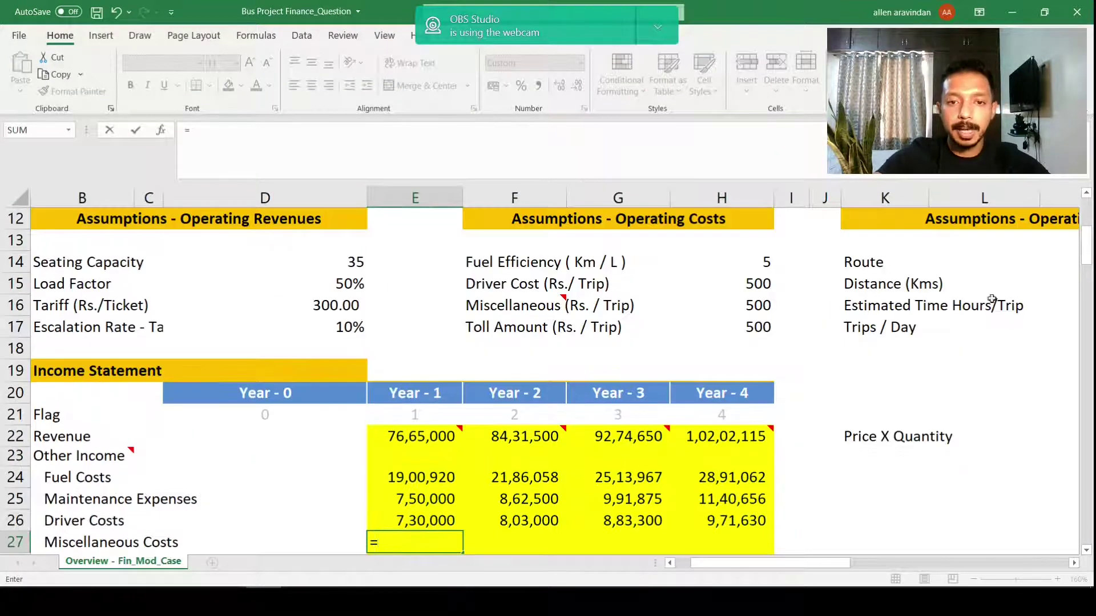
click(768, 301)
key(F4)
text(*)
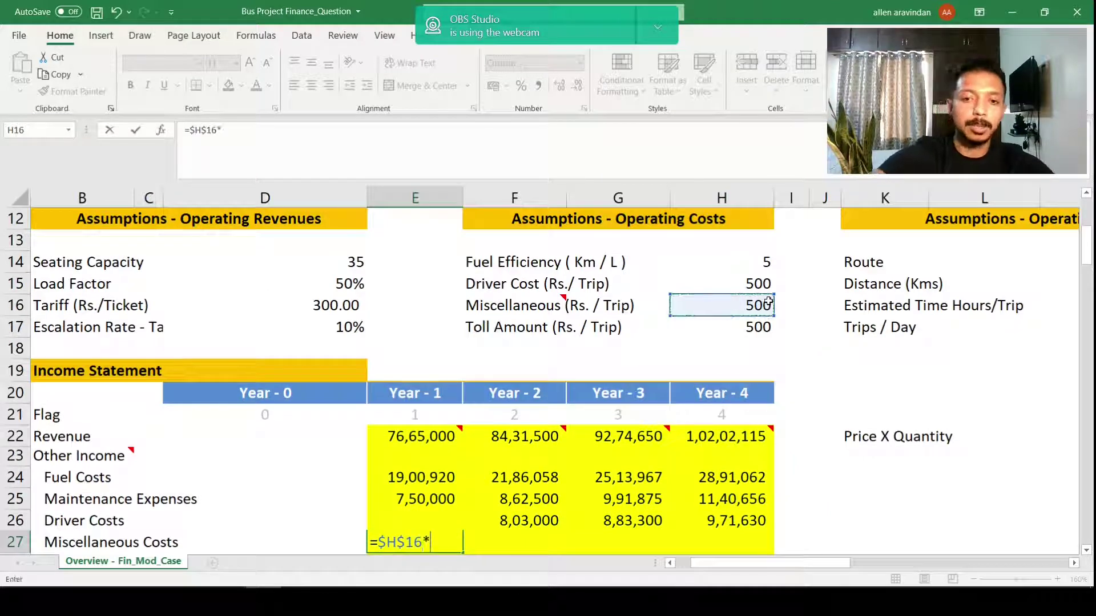
Step: Complete the Year 1 miscellaneous cost formula with absolute trips per day and 365 days, =$H$16*$N$17*365
click(835, 312)
key(Right)
key(Right)
key(Right)
key(Right)
key(Down)
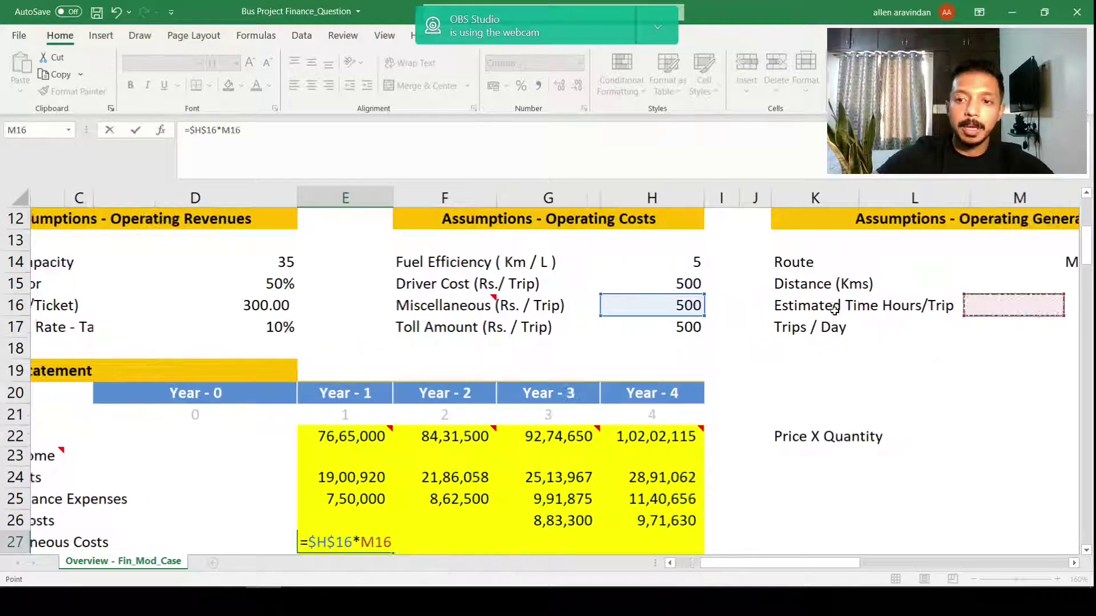
key(F4)
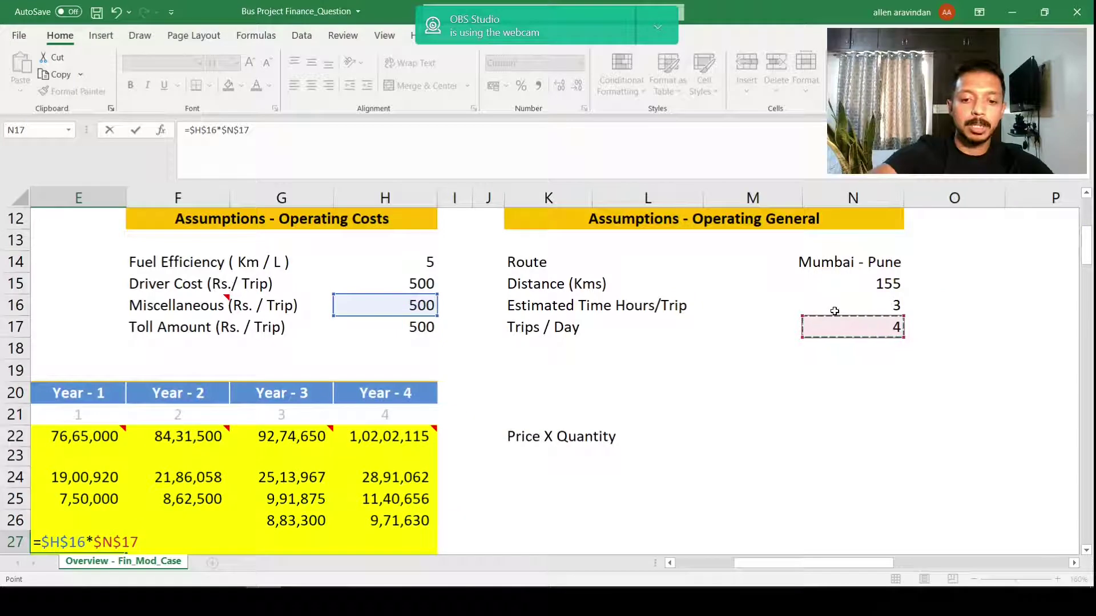
text(*365)
key(ctrl+Return)
Step: Start the Year 2 miscellaneous cost formula in F27 from the Year 1 amount with =E27*(1+
key(ctrl+Left)
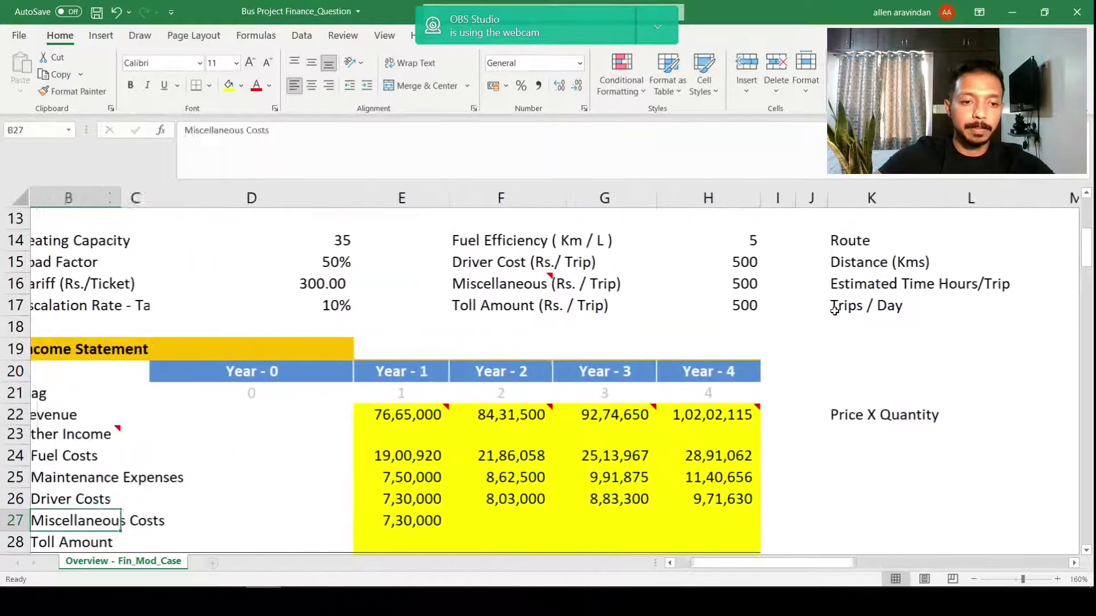
key(ctrl+Right)
key(Right)
text(=)
key(Left)
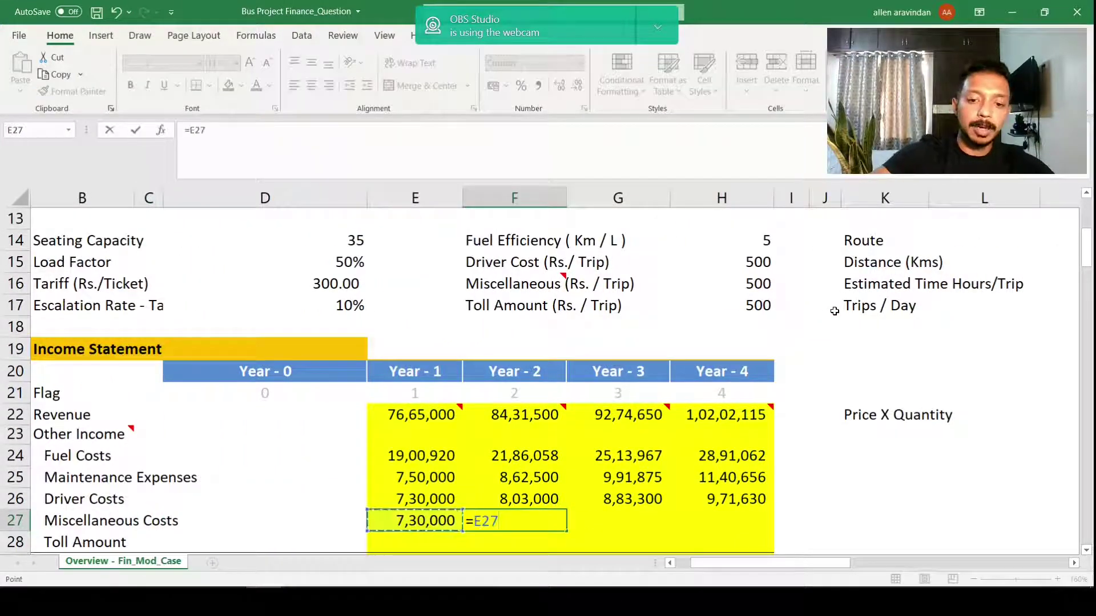
text(*(1)
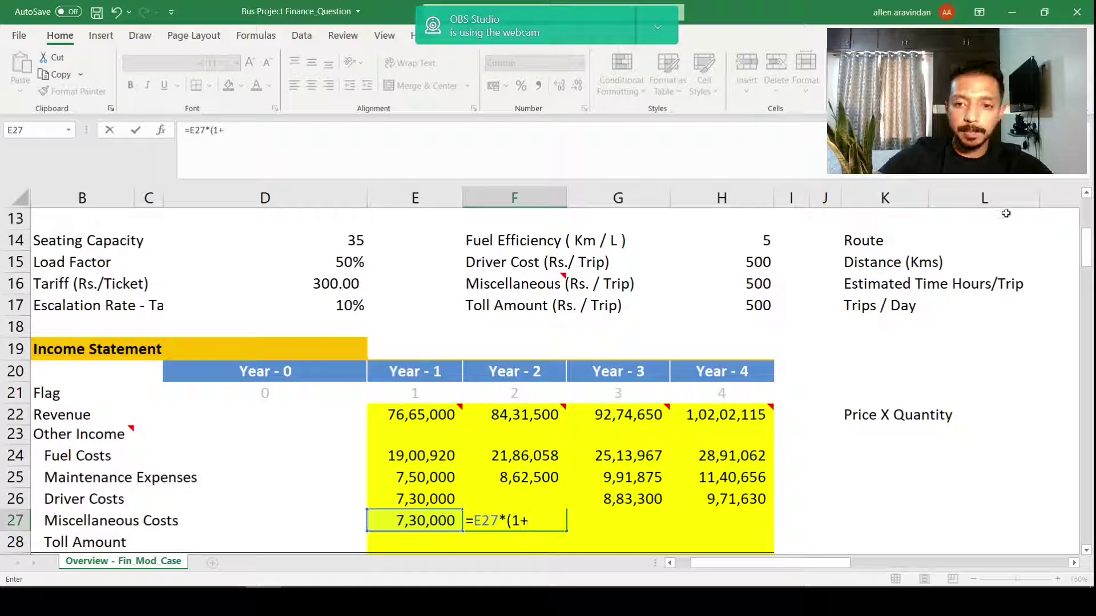
text(+)
Step: Complete the Year 2 miscellaneous cost formula with the absolute inflation rate, =E27*(1+$N$11)
click(910, 237)
key(Up)
key(Up)
key(Up)
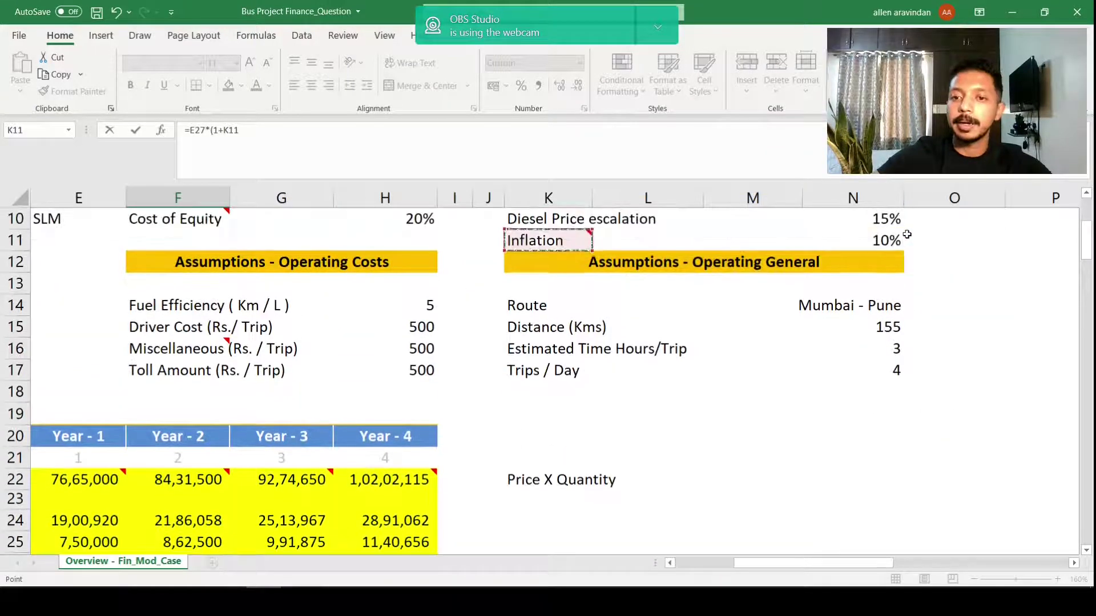
key(Right)
key(Right)
key(Right)
key(Right)
key(Left)
key(F4)
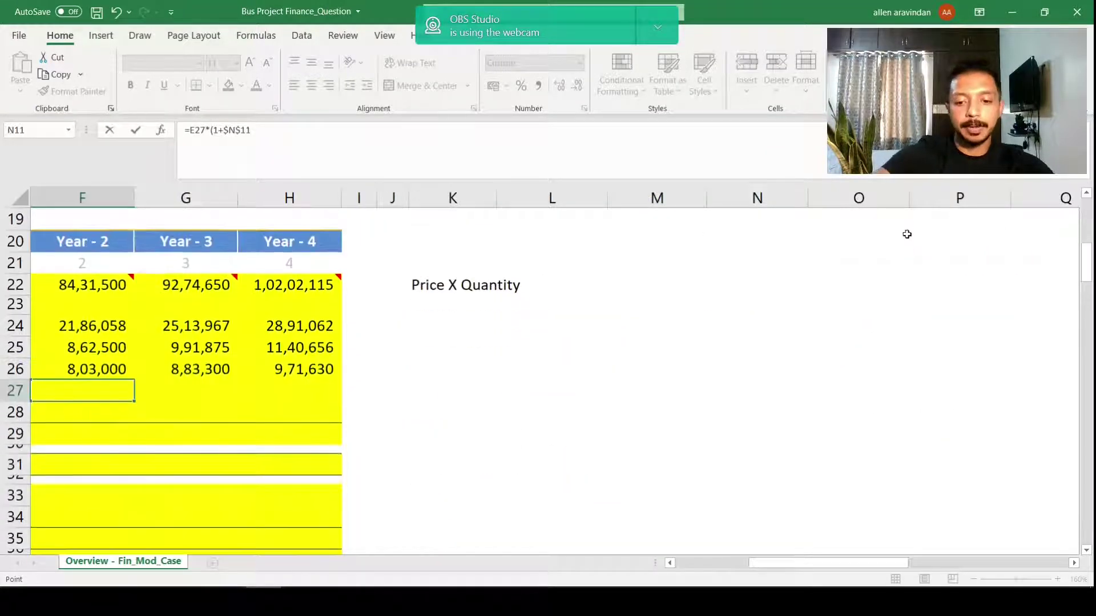
text())
key(Return)
key(Up)
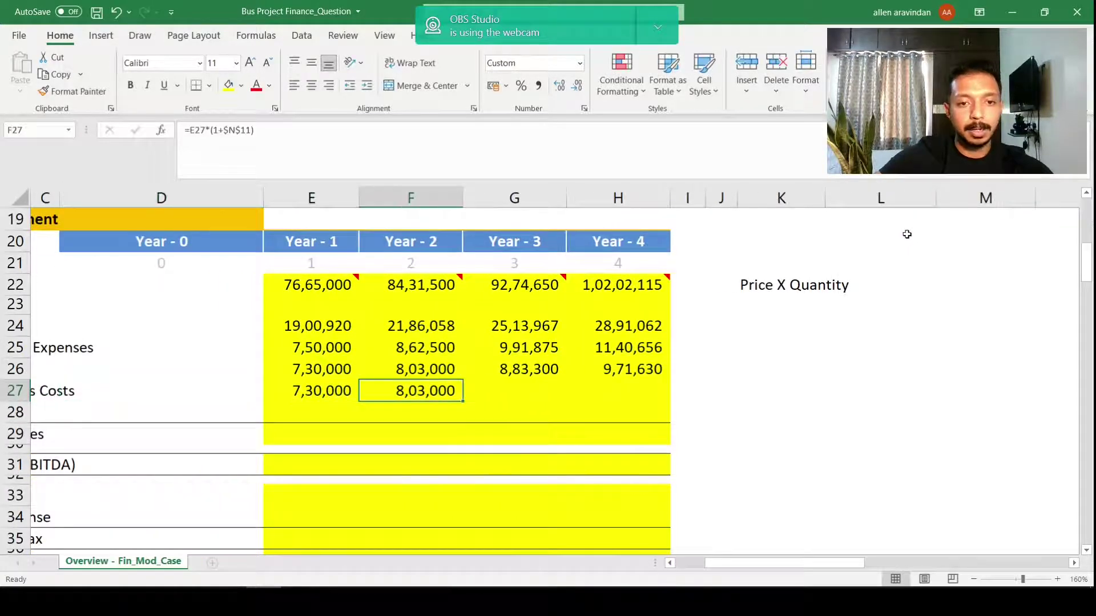
Step: Copy the Year 2 miscellaneous cost formula across to Year 3 and Year 4
key(ctrl+c)
key(shift+Right)
key(shift+Right)
key(ctrl+v)
key(Home)
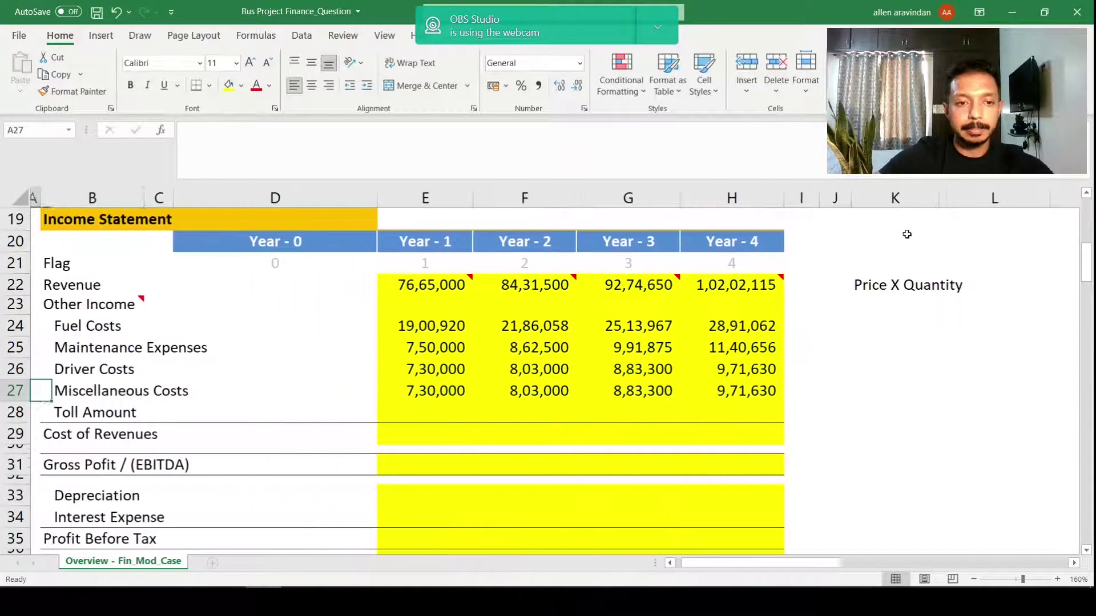
Step: Start the Year 1 toll amount formula in E28 with the absolute toll amount per trip, =$H$17
key(Down)
key(Right)
key(Right)
key(Right)
key(Right)
text(=)
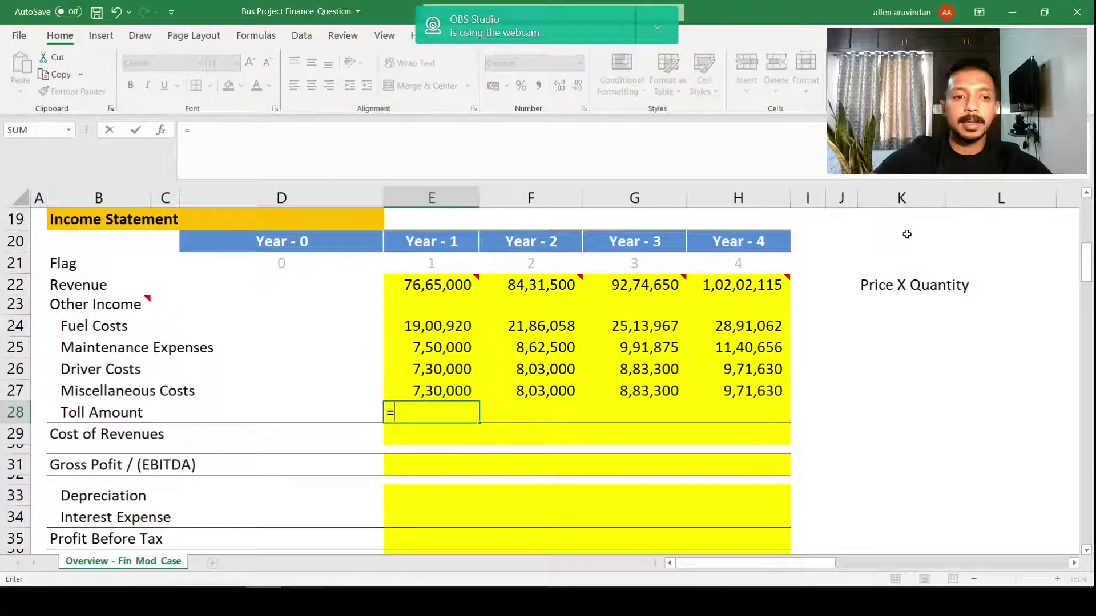
scroll(506, 434, up, 5)
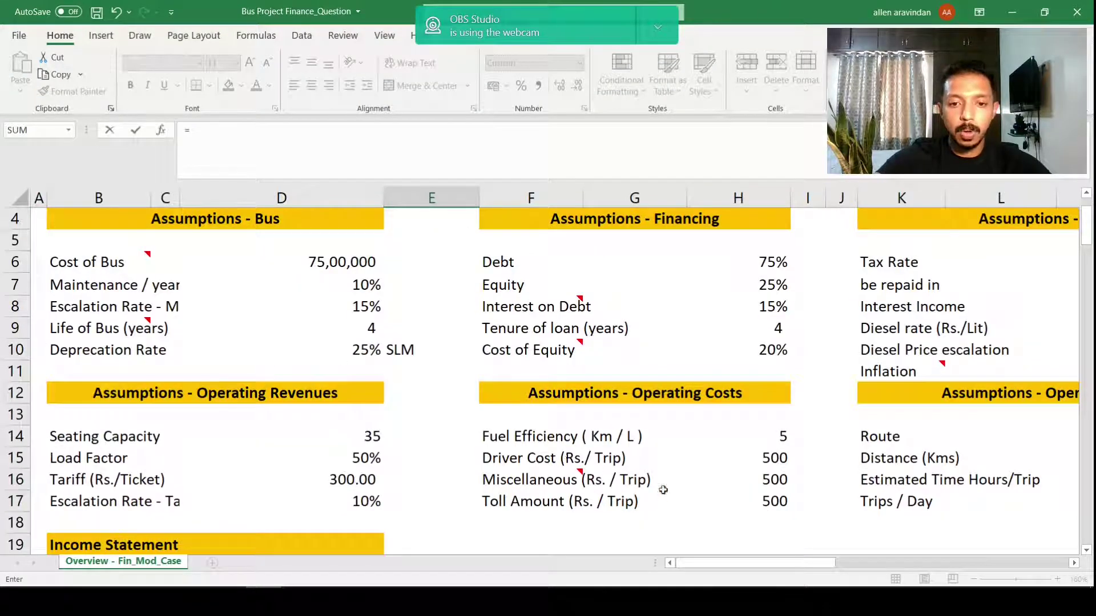
click(778, 503)
key(F4)
scroll(856, 509, down, 6)
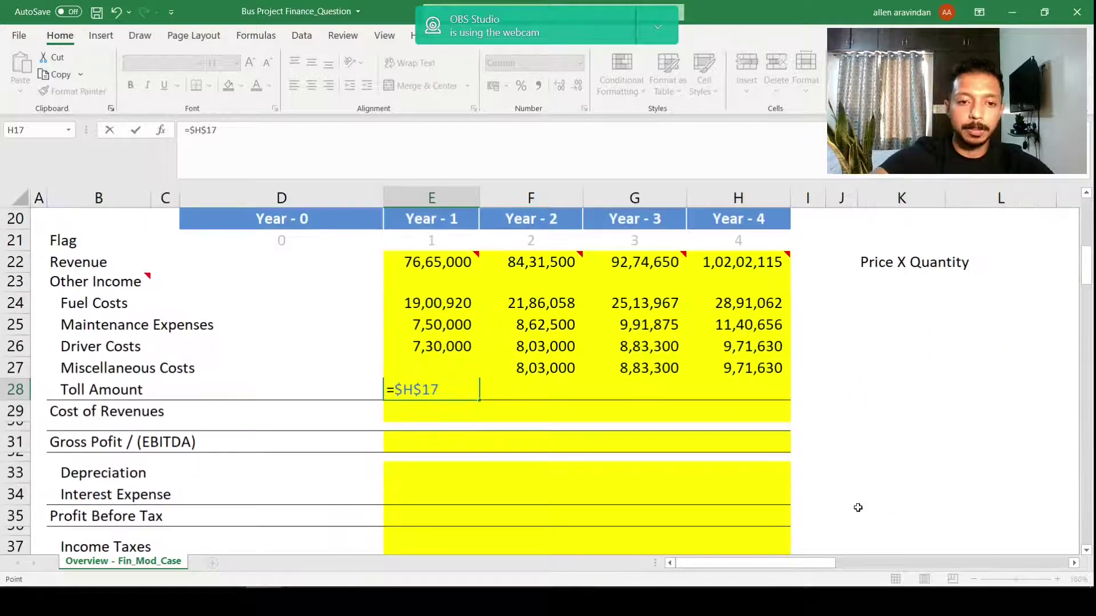
Step: Complete the Year 1 toll amount formula with absolute trips per day and 365 days, =$H$17*$N$17*365
text(*)
scroll(858, 508, up, 2)
click(908, 291)
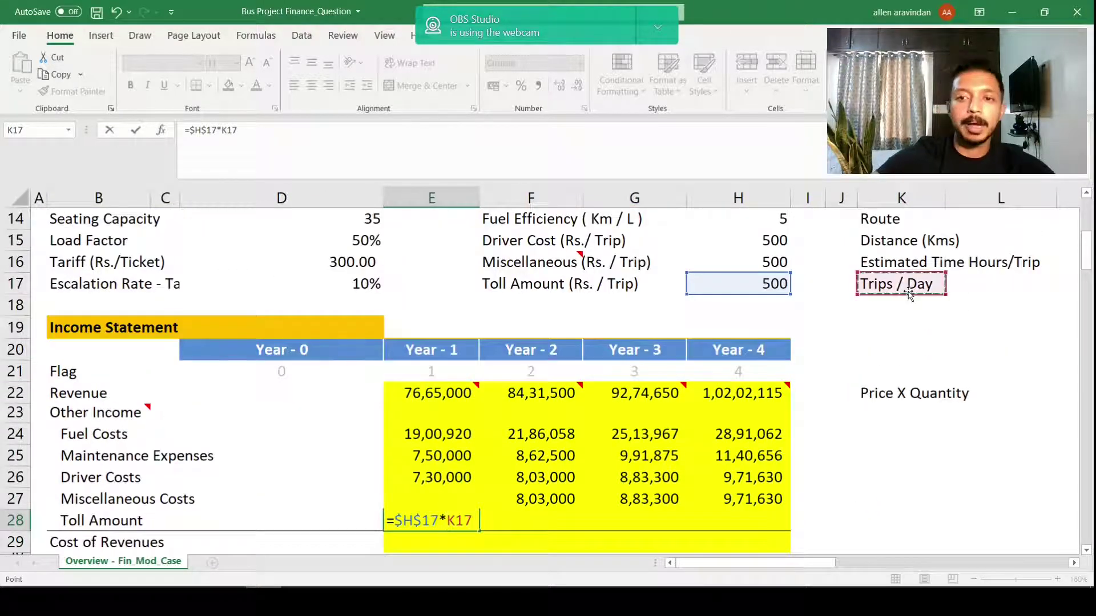
key(Right)
key(Right)
key(Right)
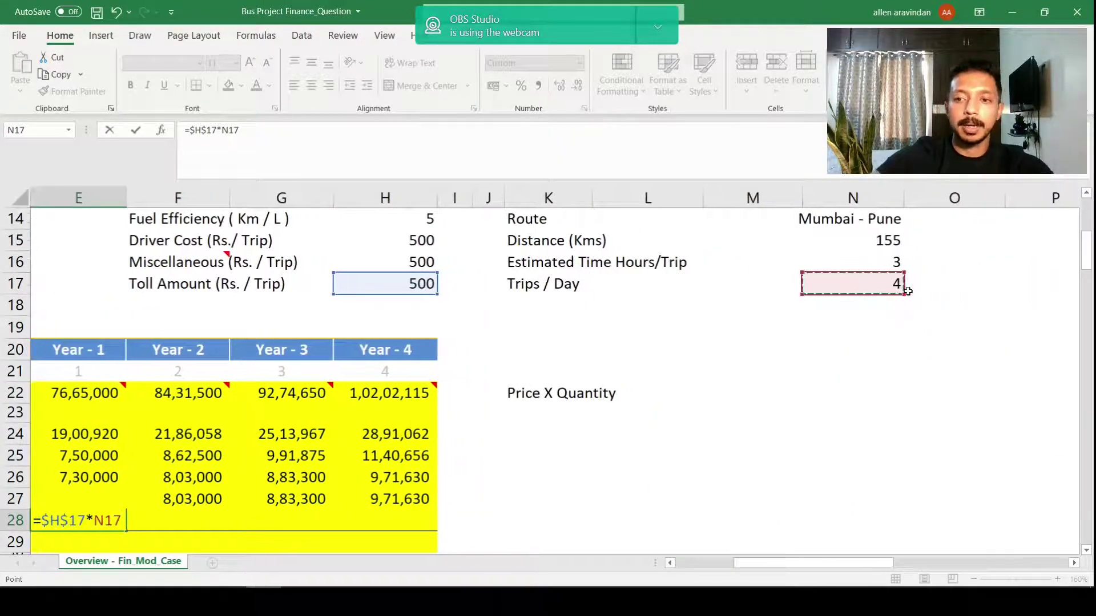
key(F4)
text(*365)
key(Return)
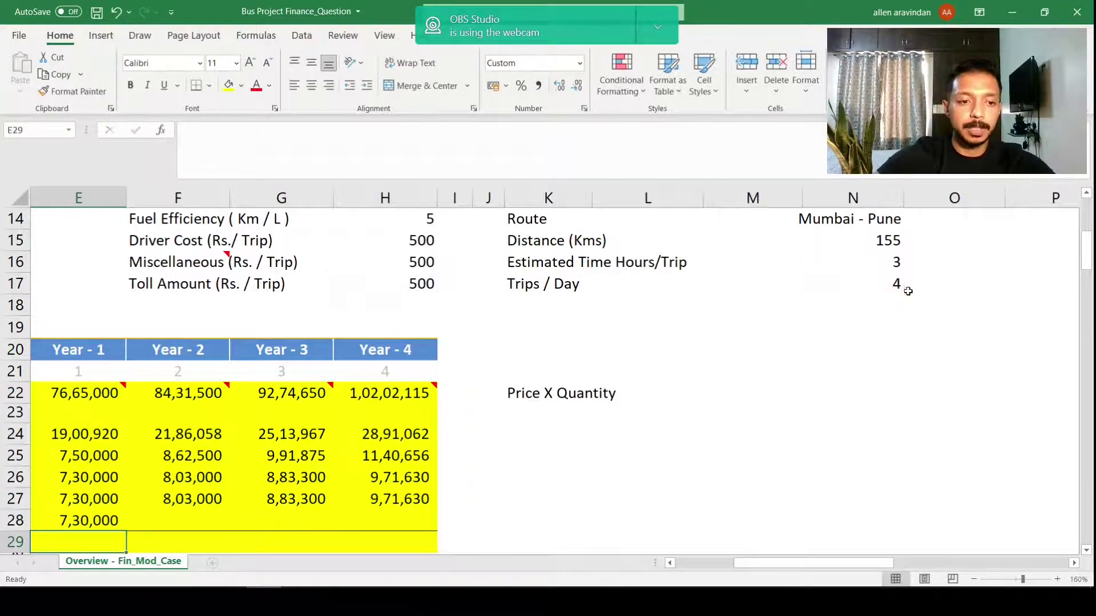
Step: Review the Year 1 toll amount formula in E28 and the assumption cells it refers to
key(Left)
key(Left)
key(Up)
key(Up)
key(Left)
key(Down)
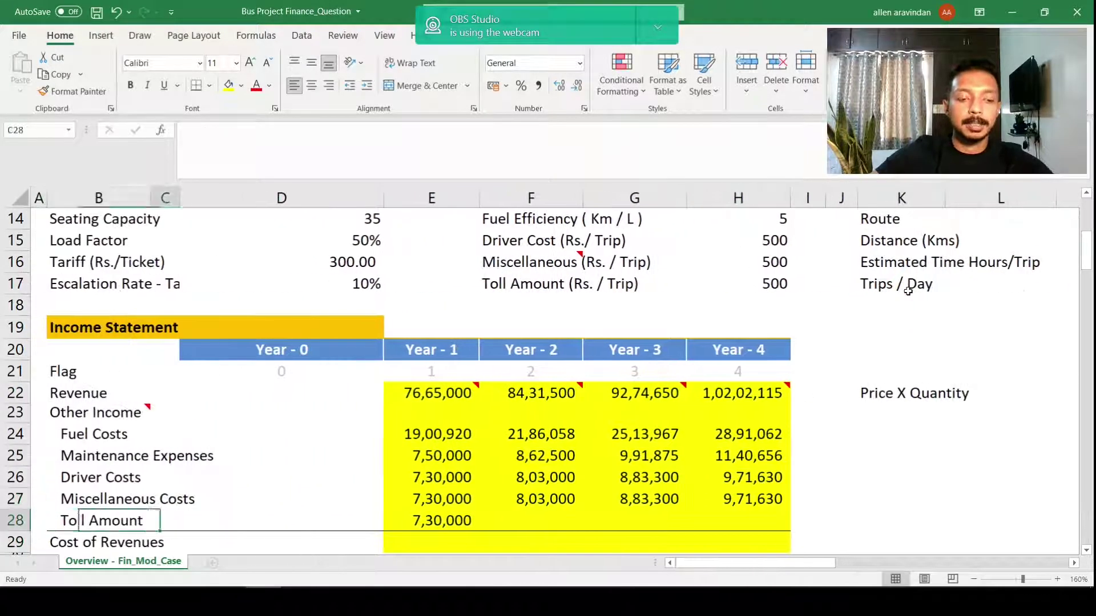
key(Right)
key(Right)
key(Right)
key(F2)
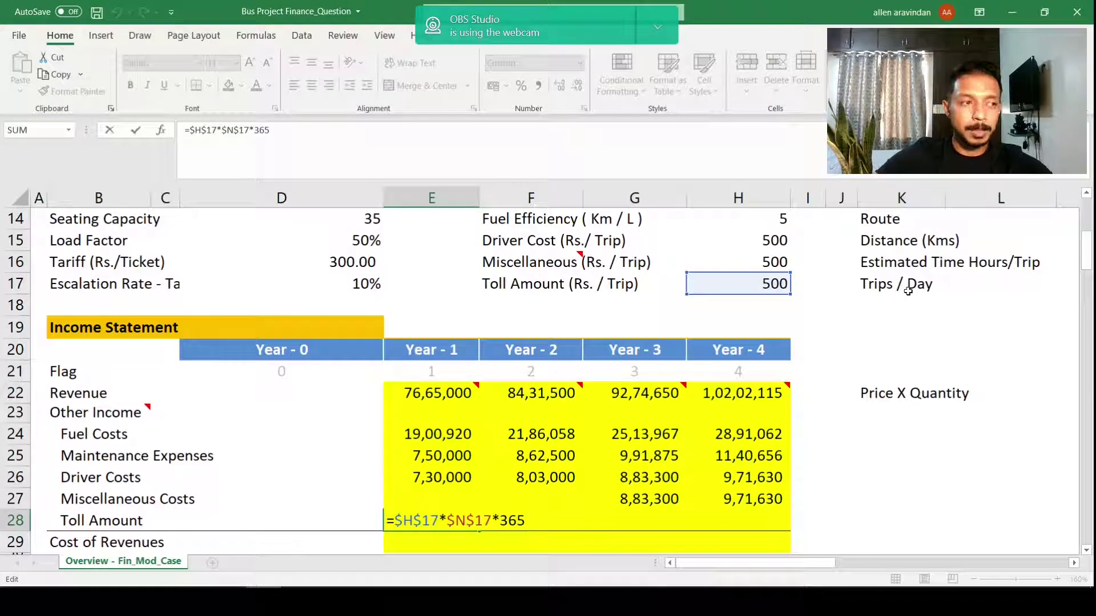
key(Escape)
key(F2)
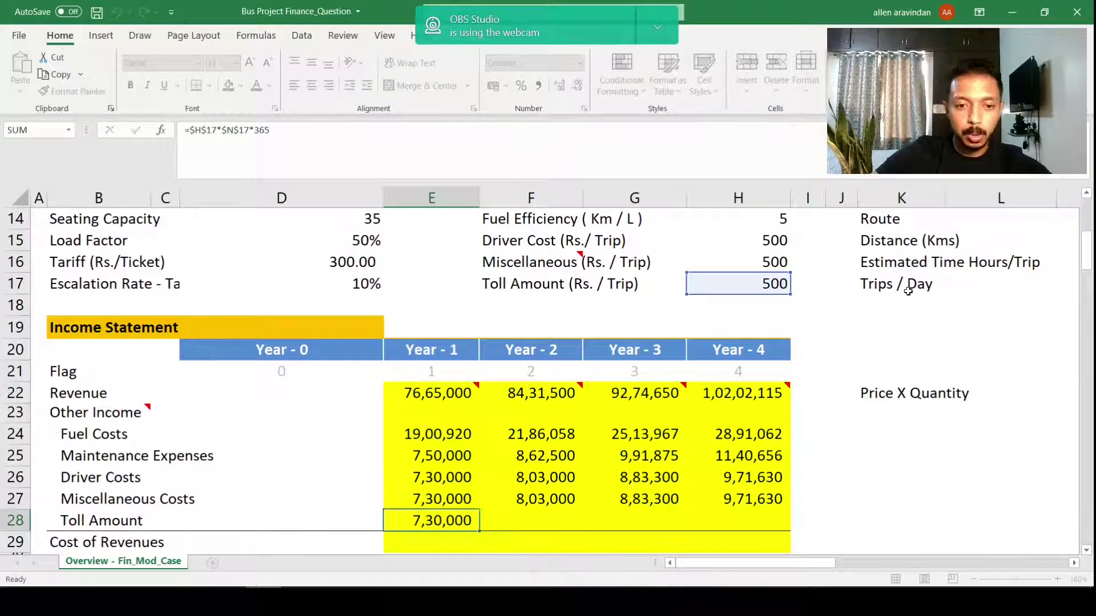
key(Escape)
key(F2)
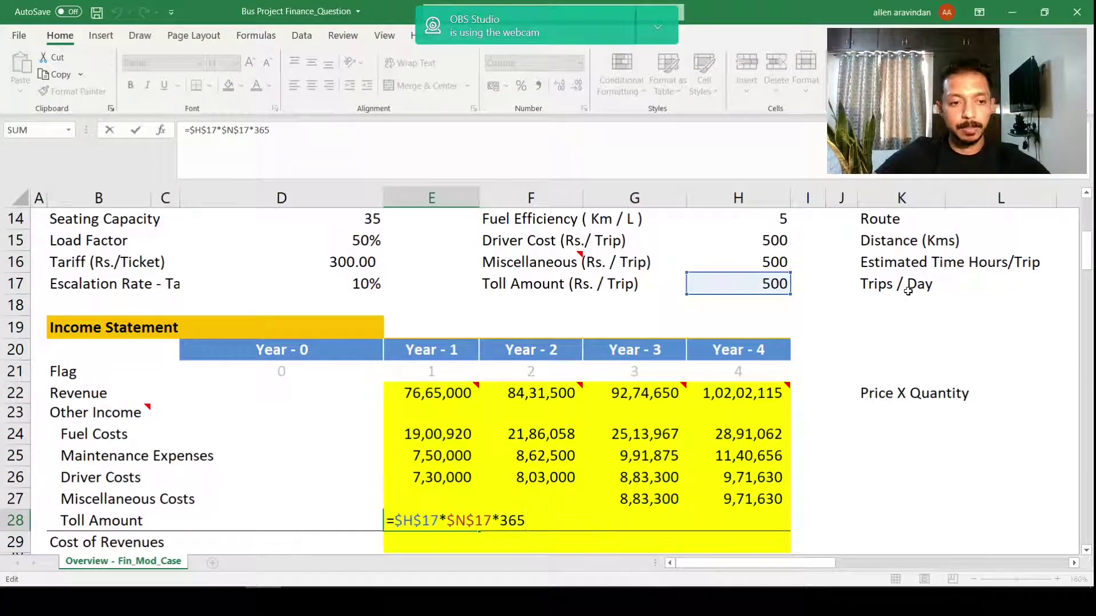
key(Escape)
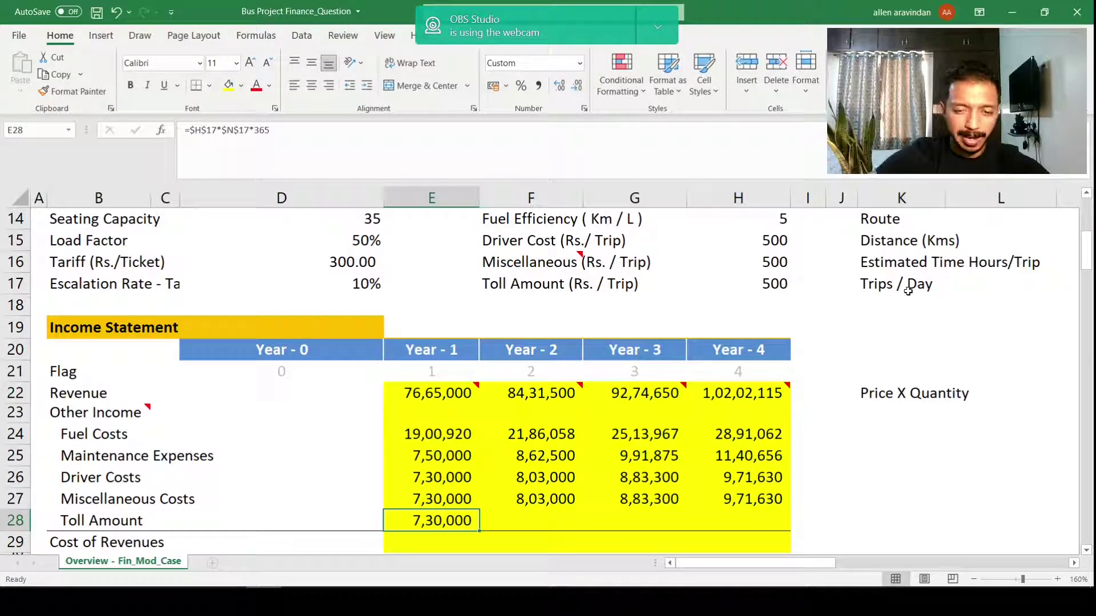
key(Right)
key(Left)
key(F2)
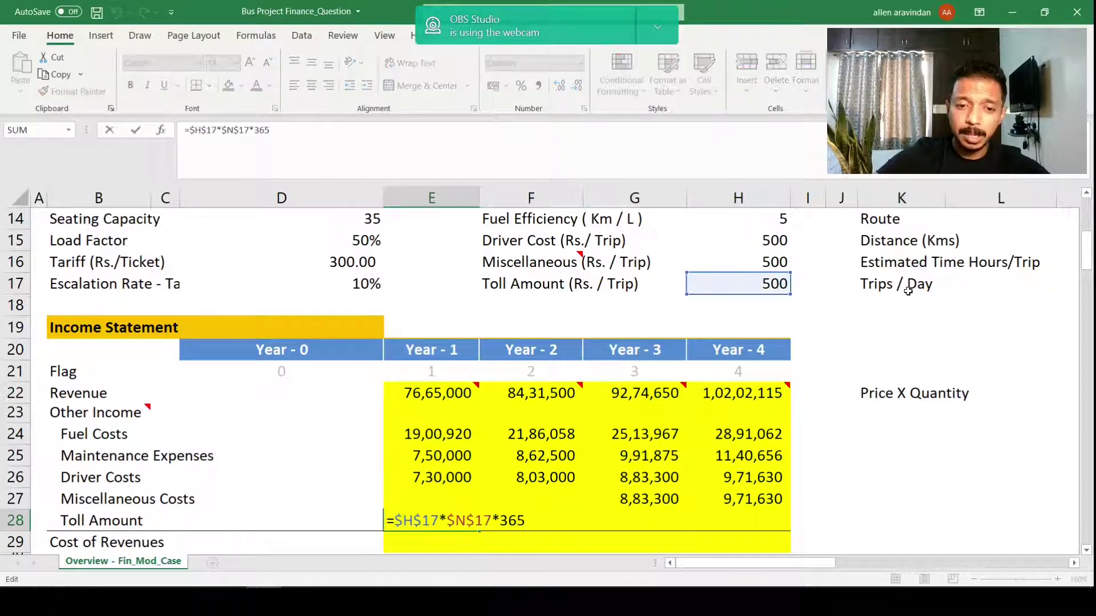
key(Escape)
Step: Copy the Year 1 toll amount formula across to Years 2, 3 and 4
key(shift+Right)
key(shift+Right)
key(shift+Right)
key(ctrl+r)
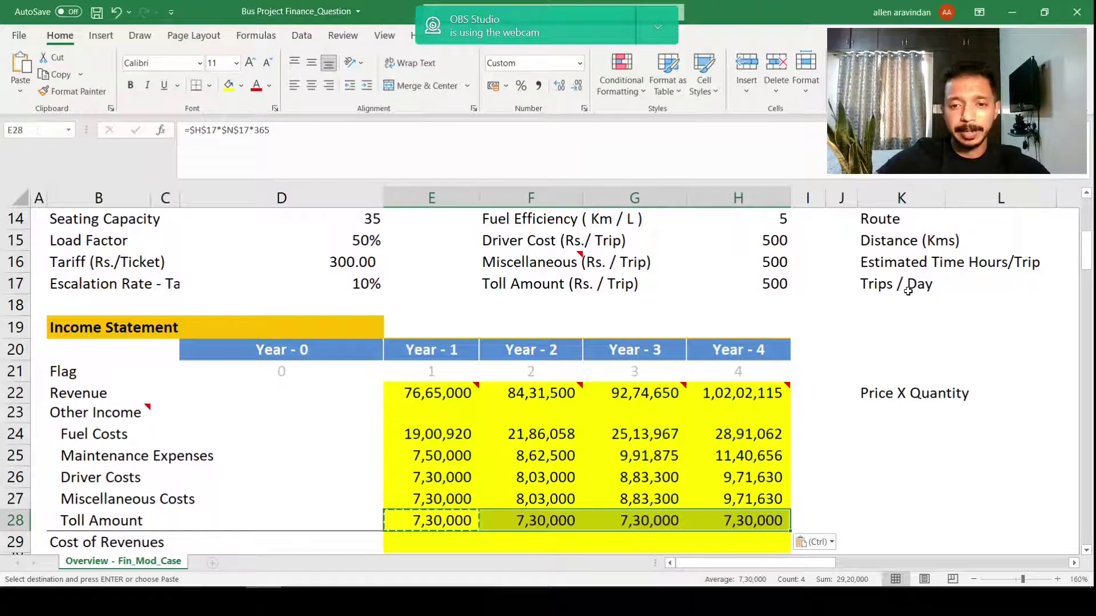
Step: Total the Year 1 cost of revenues in E29 from fuel costs through toll amount with =SUM(E24:E28)
key(Down)
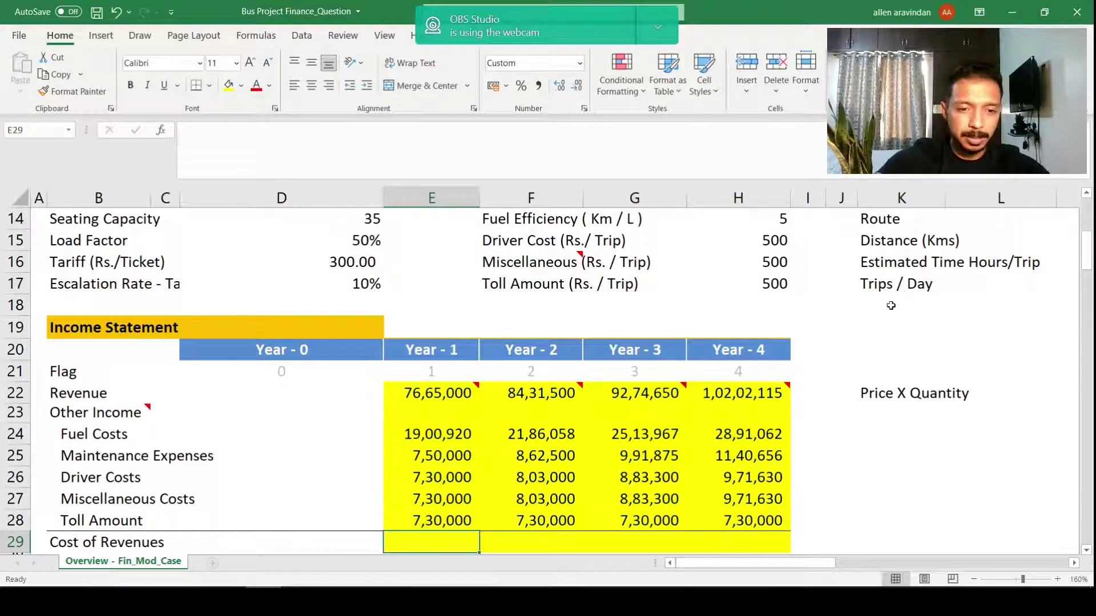
scroll(487, 382, down, 2)
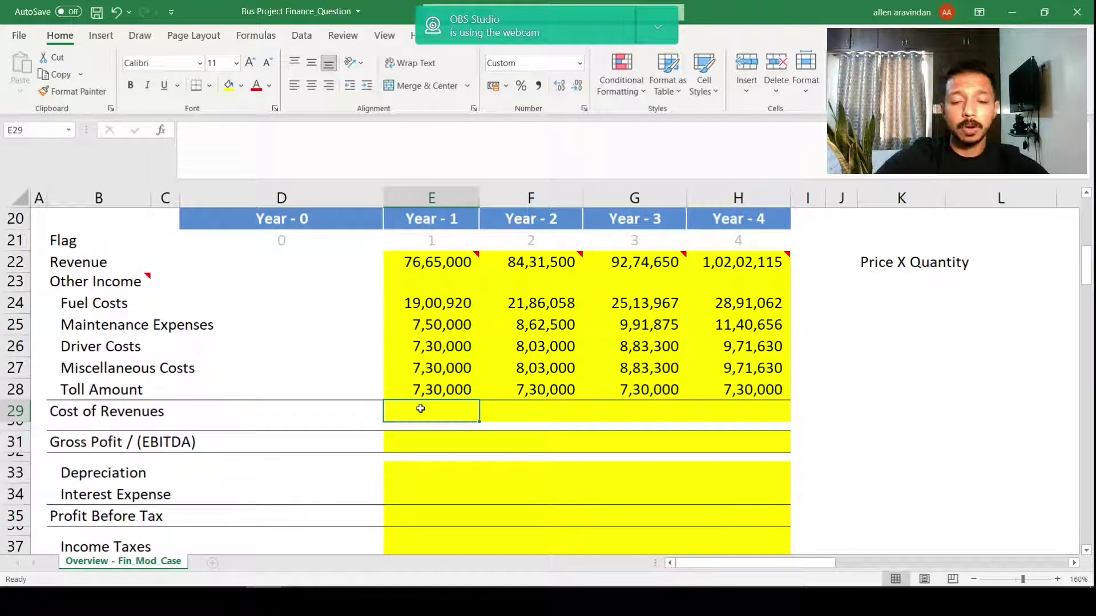
text(=sum()
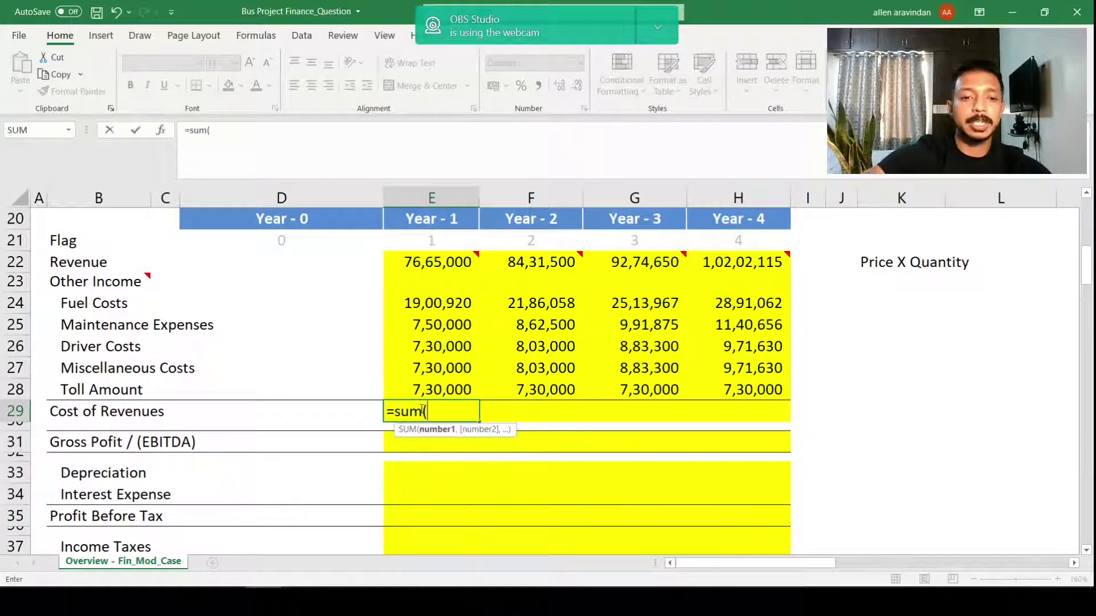
key(Up)
key(Up)
key(Up)
key(Up)
key(Up)
key(shift+Down)
key(shift+Down)
key(shift+Down)
key(shift+Down)
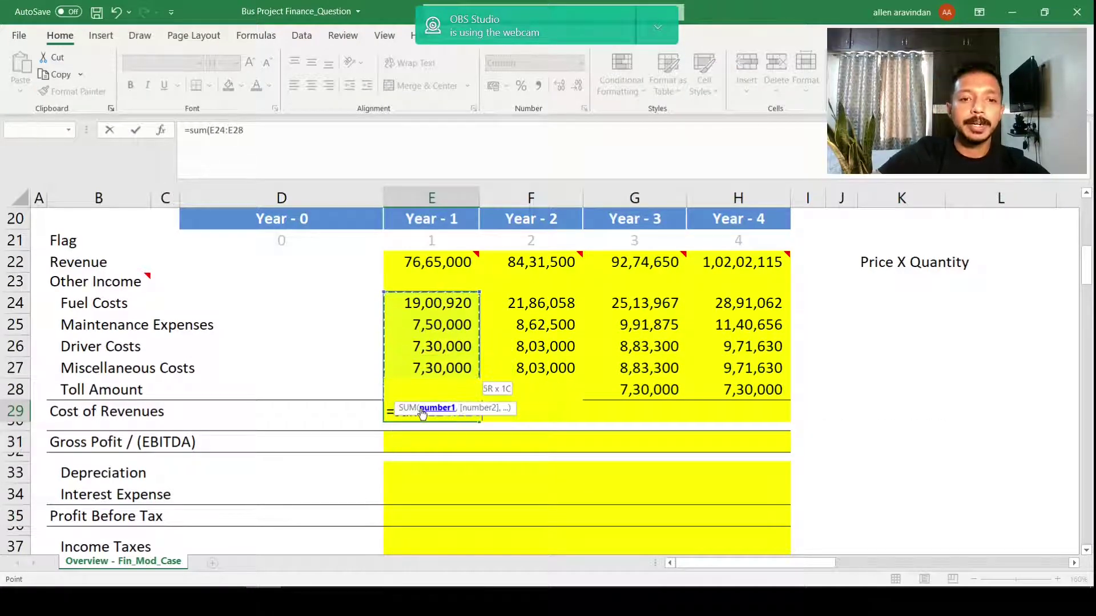
key(ctrl+Return)
key(F2)
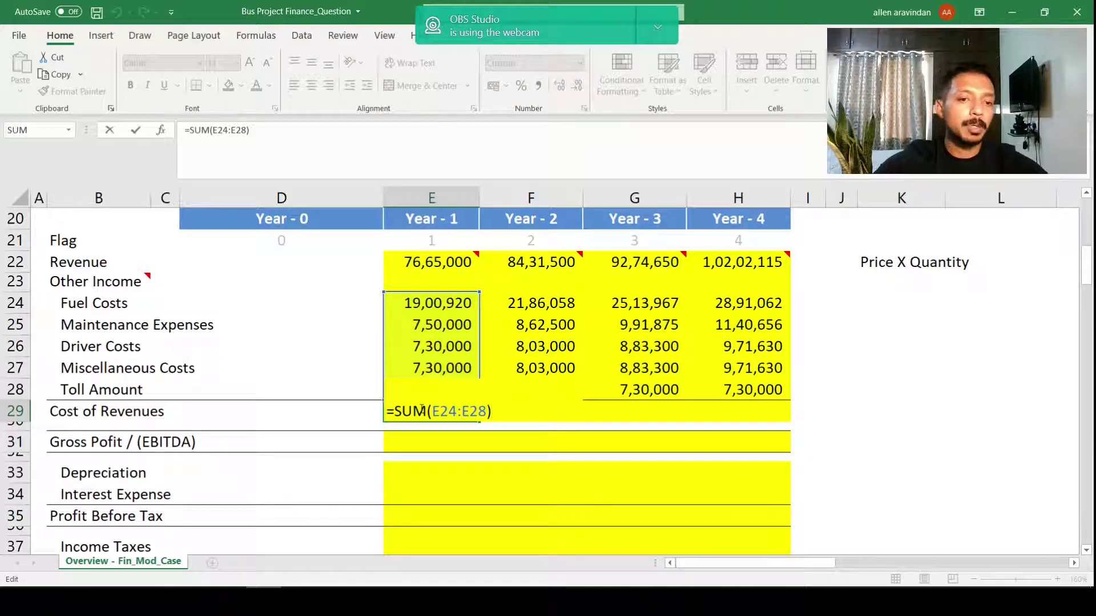
key(ctrl+Return)
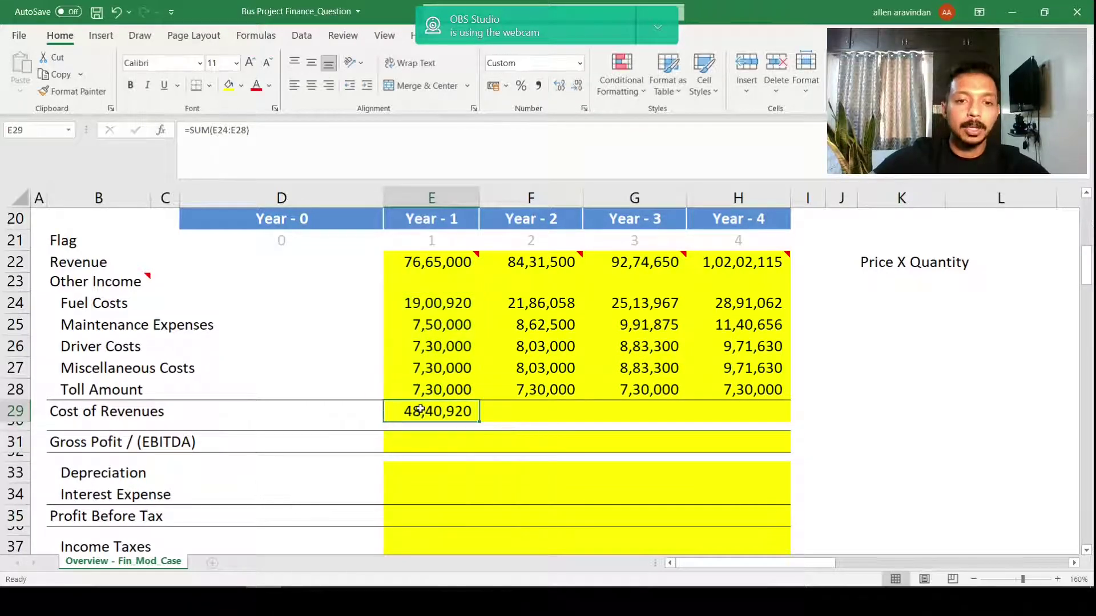
Step: Copy the Year 1 cost of revenues total across to Years 2, 3 and 4
key(ctrl+c)
key(shift+Right)
key(shift+Right)
key(shift+Right)
key(ctrl+v)
key(Escape)
key(shift+Left)
key(shift+Left)
key(shift+Left)
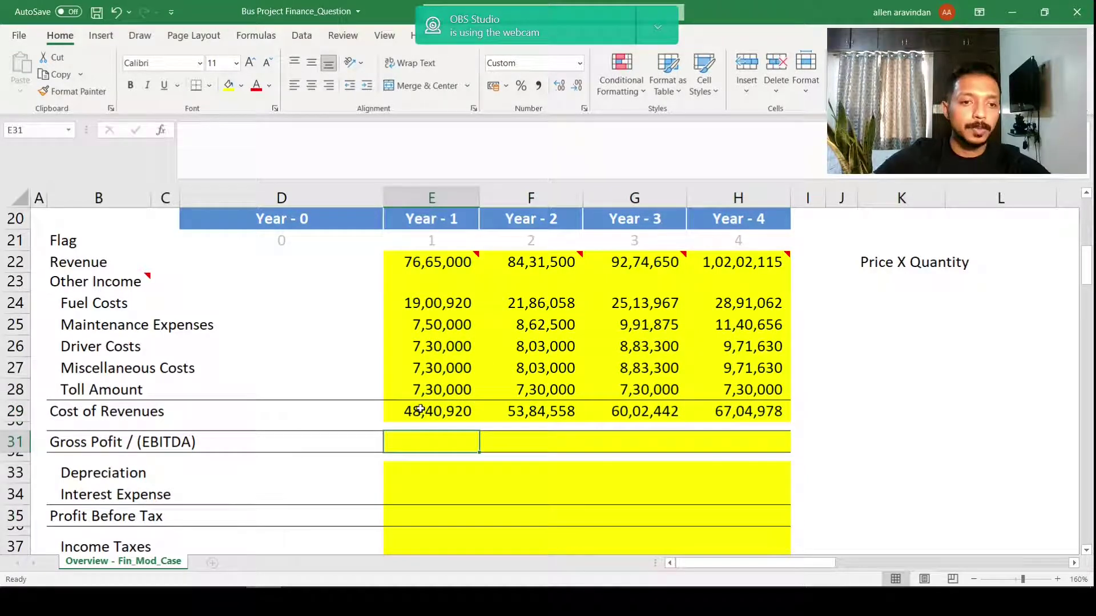
Step: Start the Year 1 gross profit (EBITDA) formula in E31 by adding revenue and other income in parentheses, =(E22+E23)
text(=)
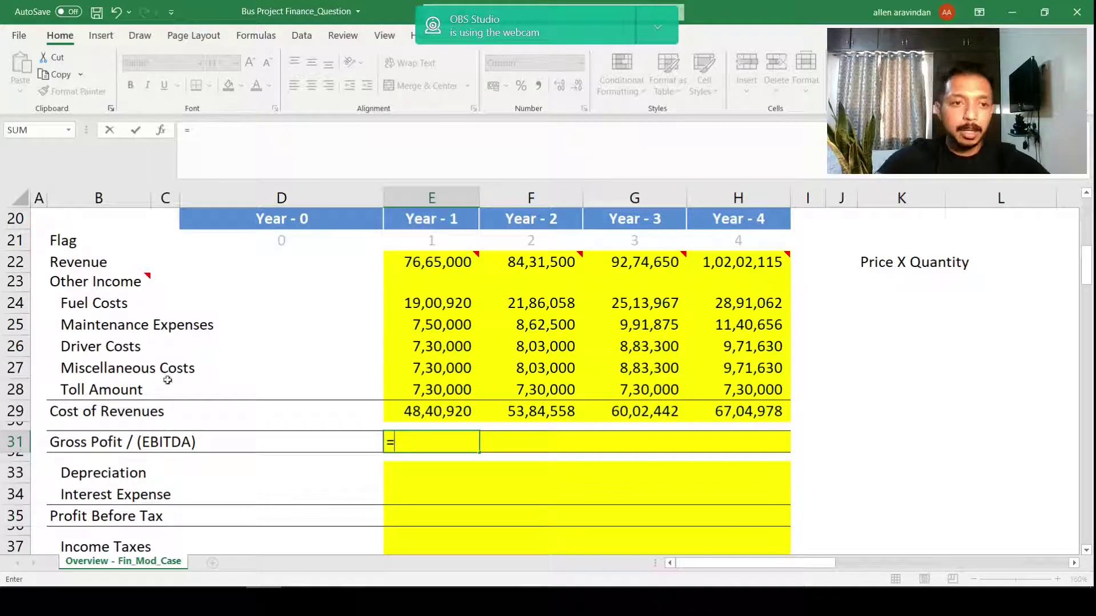
click(458, 261)
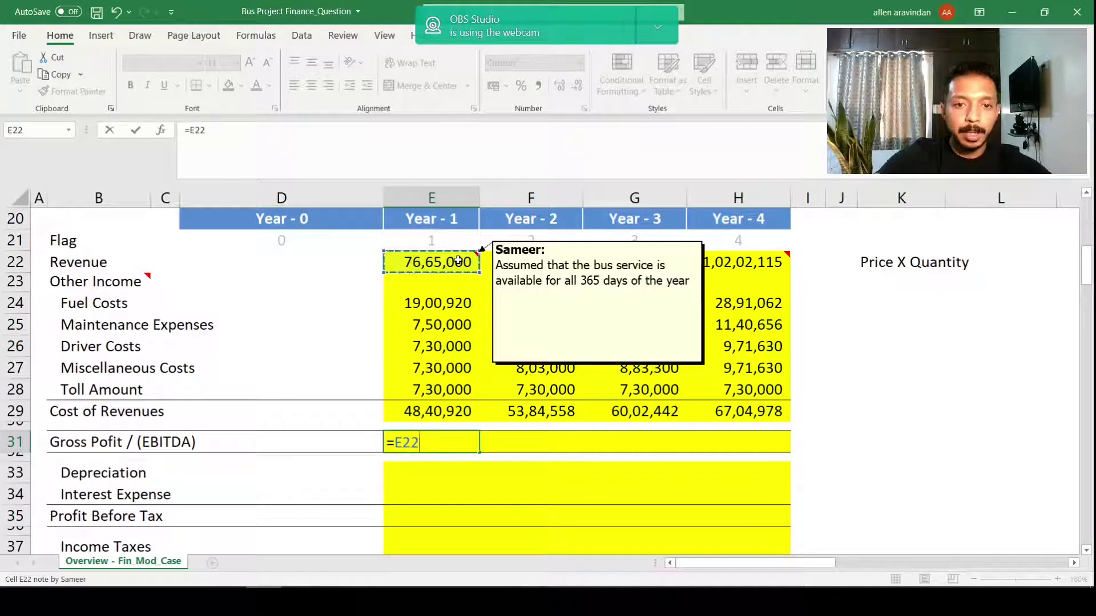
text(+)
click(455, 284)
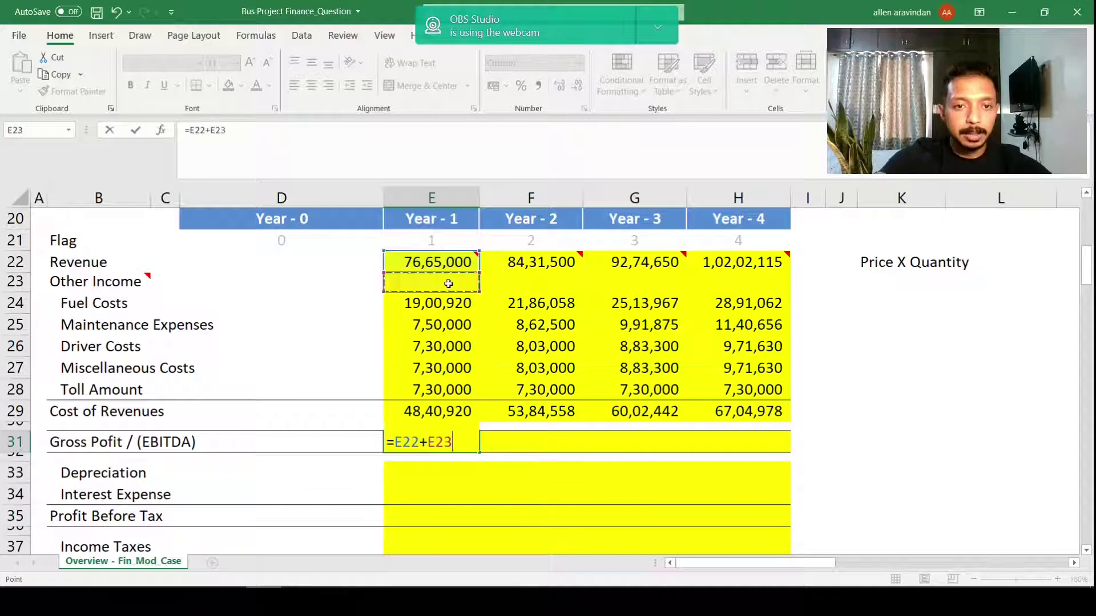
text())
key(F2)
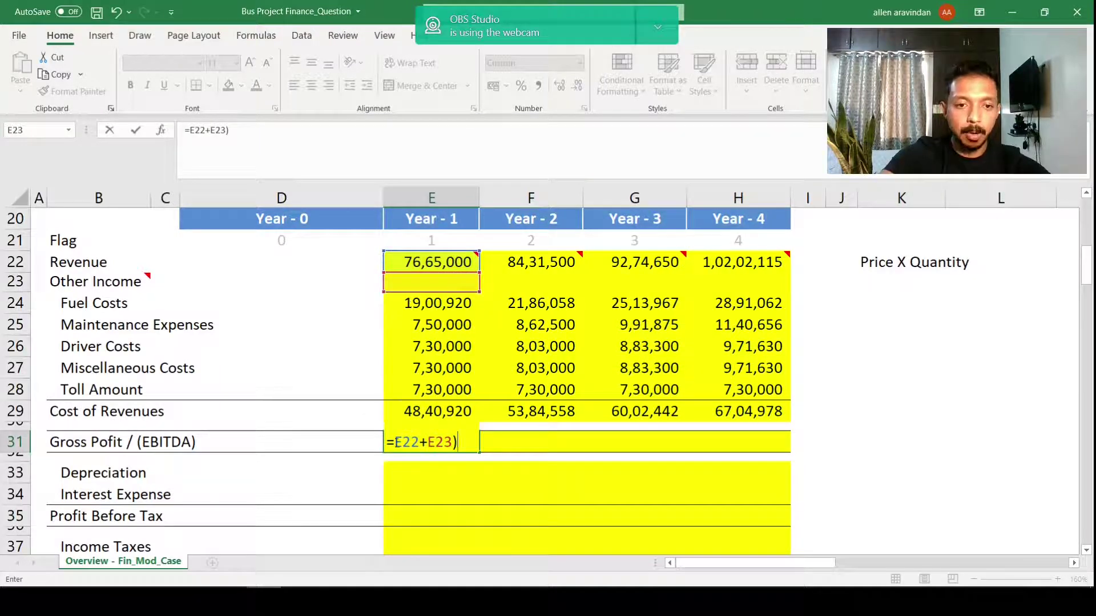
key(Home)
key(Right)
text(()
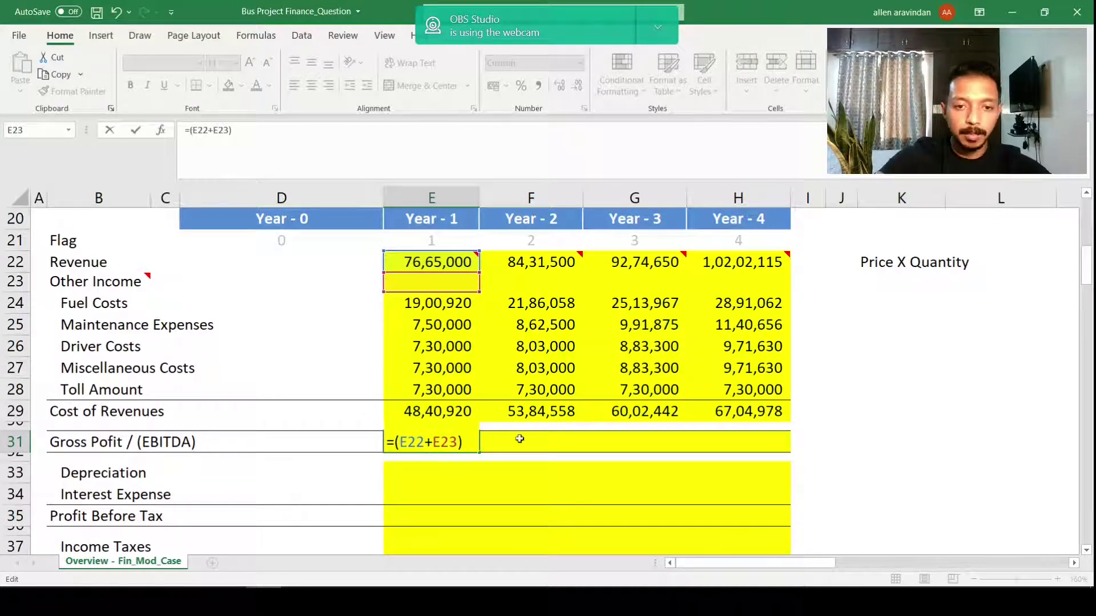
Step: Complete the Year 1 gross profit formula by subtracting the cost of revenues, =(E22+E23)-E29
text(-)
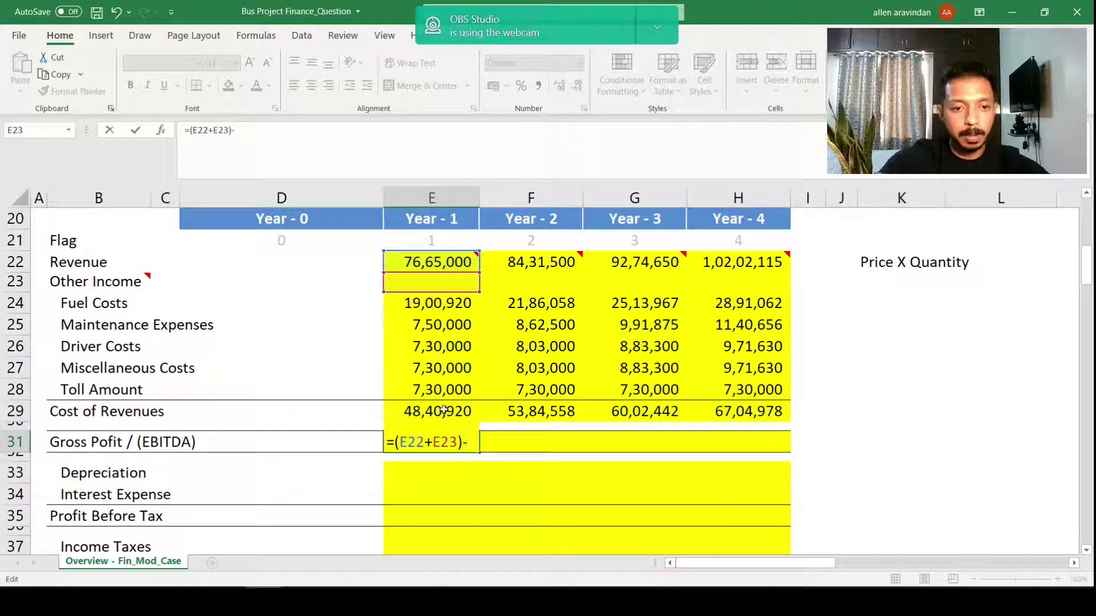
click(445, 410)
key(Return)
key(Up)
key(F2)
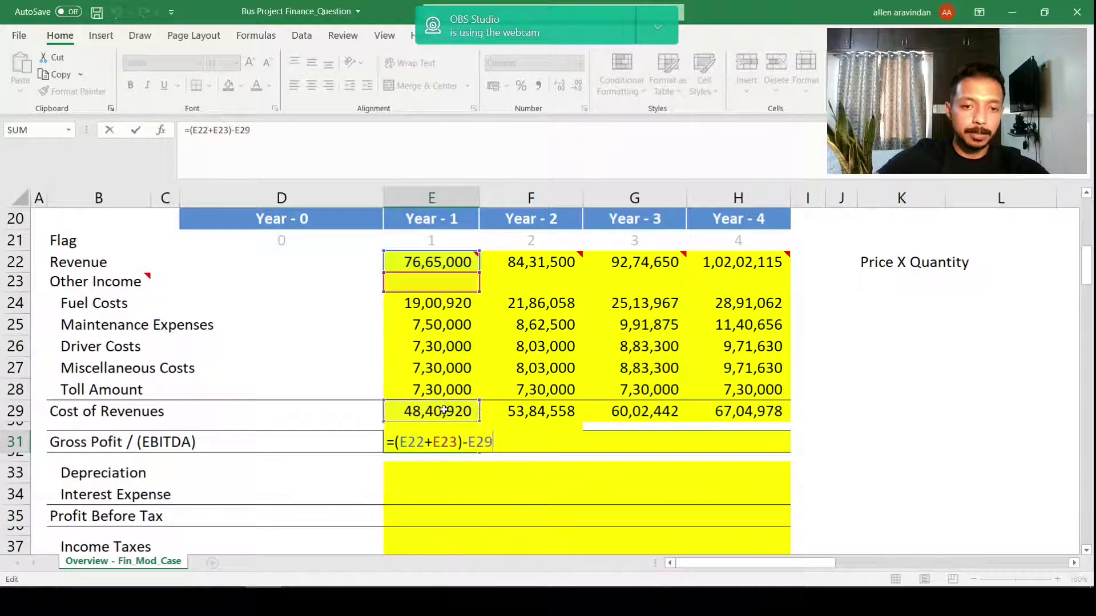
key(Escape)
Step: Copy the Year 1 gross profit formula across to Years 2, 3 and 4
key(ctrl+c)
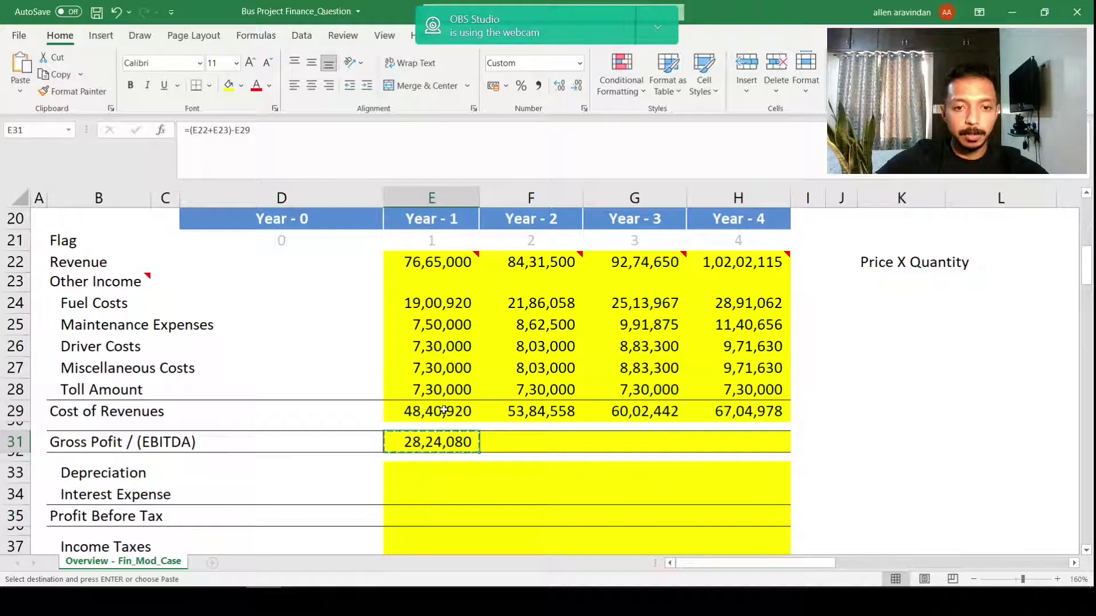
key(shift+Right)
key(shift+Right)
key(shift+Right)
key(ctrl+v)
key(Escape)
Step: Calculate Year 1 depreciation in E33 as the absolute bus cost times the absolute depreciation rate, =$D$6*$D$10
key(Down)
key(Down)
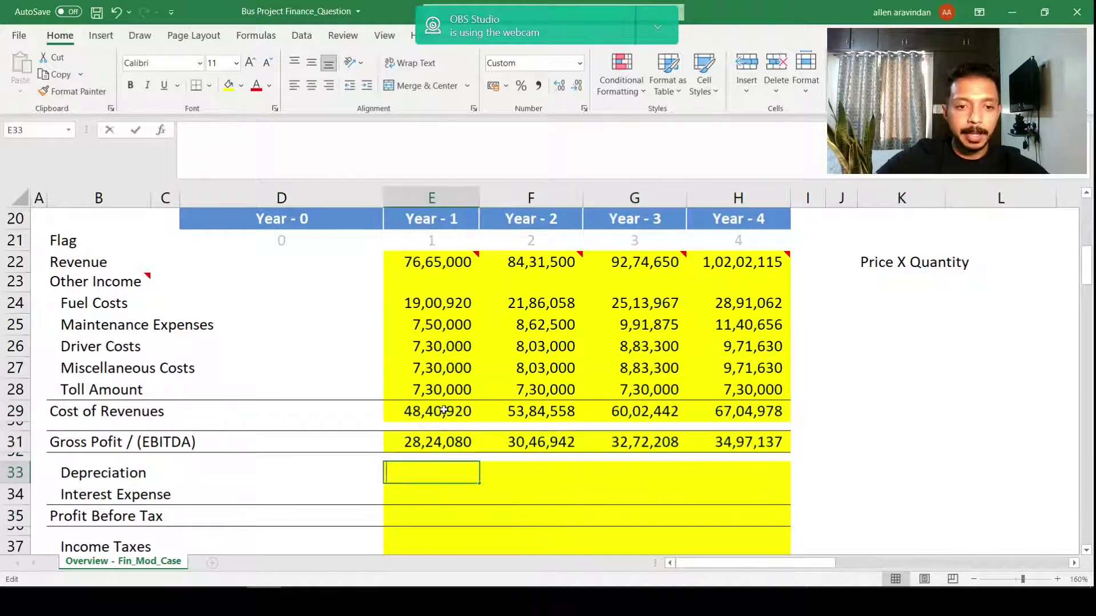
text(=)
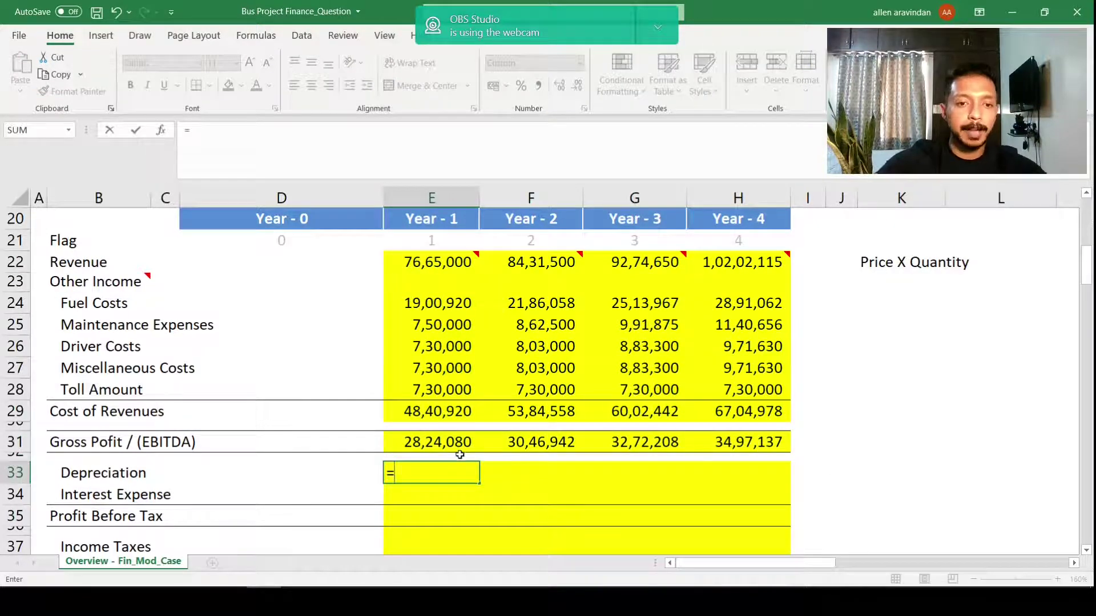
scroll(460, 455, up, 6)
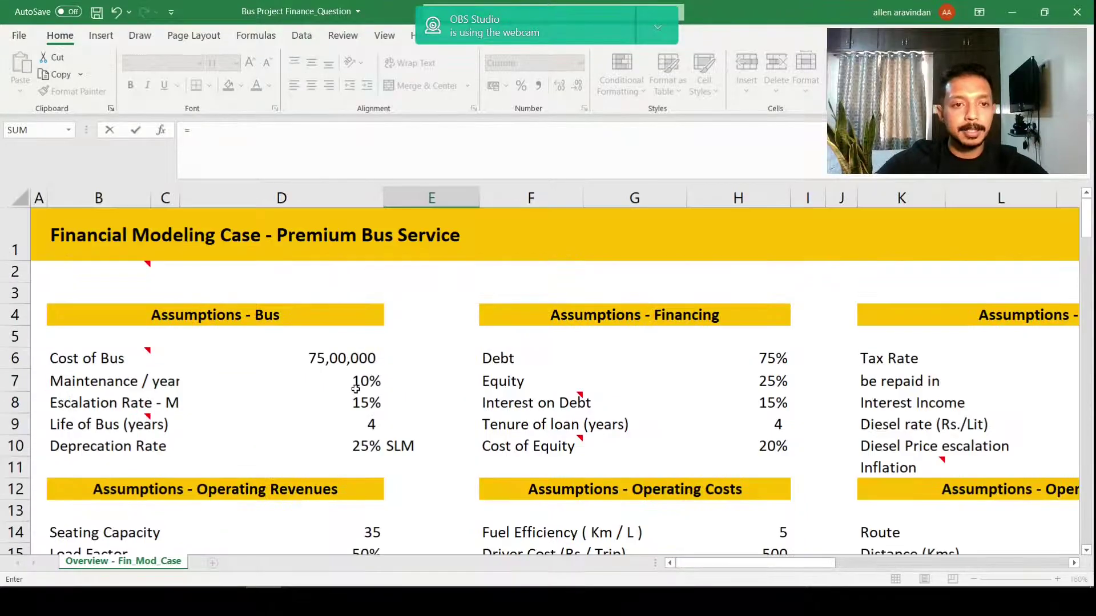
click(329, 357)
key(F4)
text(/)
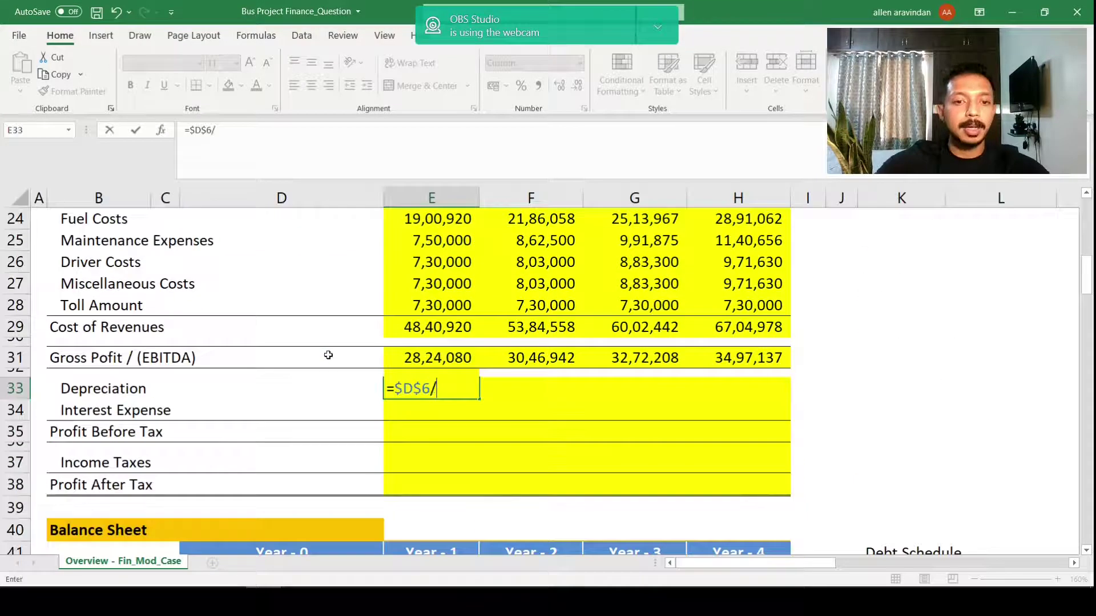
scroll(329, 355, up, 2)
scroll(328, 355, up, 5)
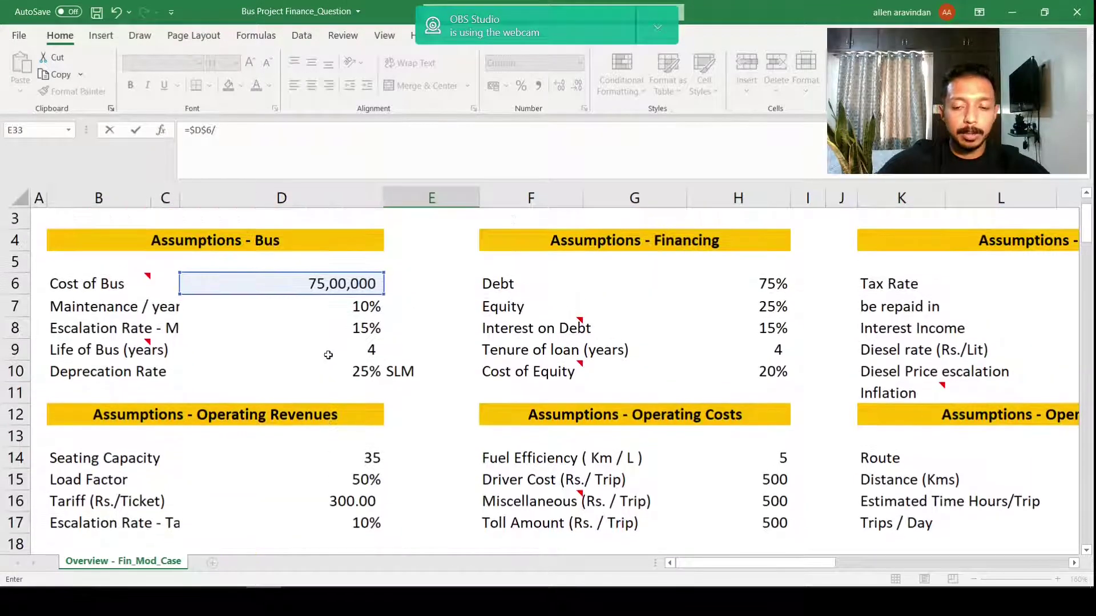
click(363, 374)
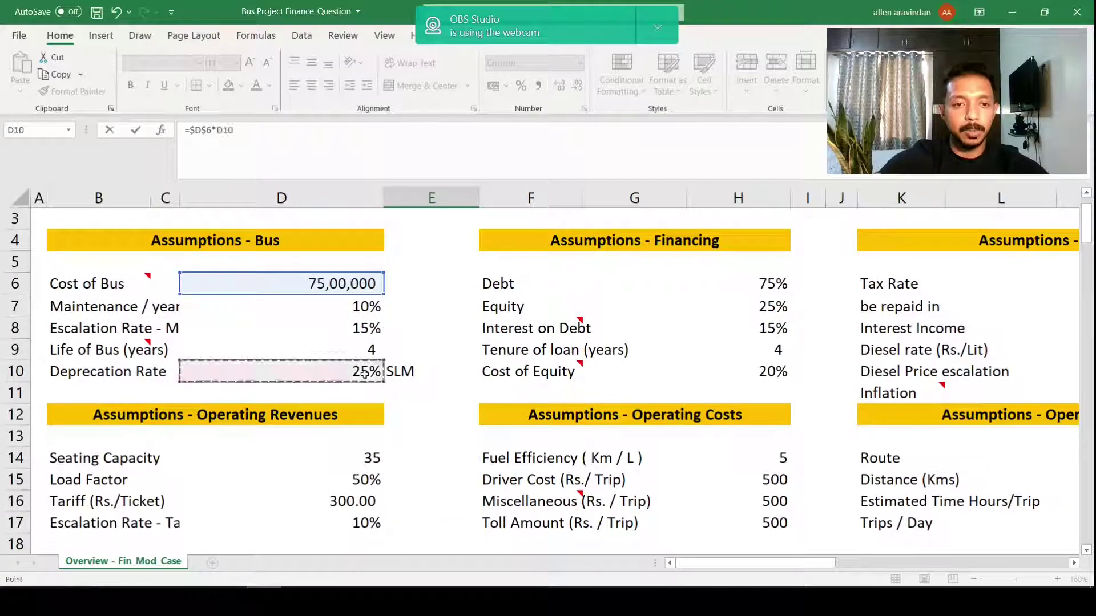
key(F4)
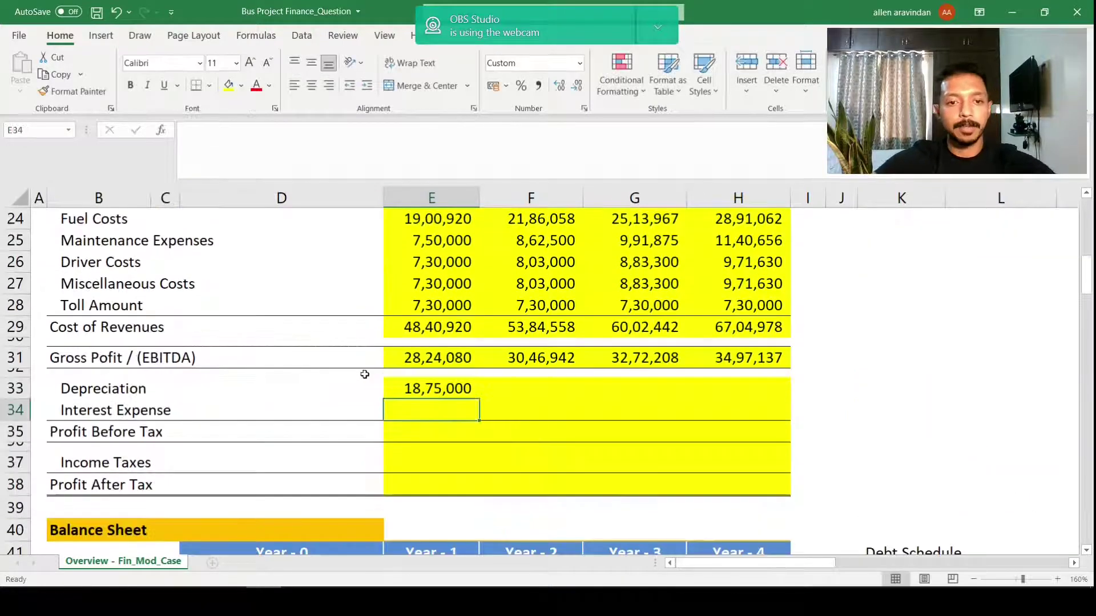
Step: Copy the Year 1 depreciation formula across to Years 2, 3 and 4
key(ctrl+Return)
key(F2)
key(ctrl+Return)
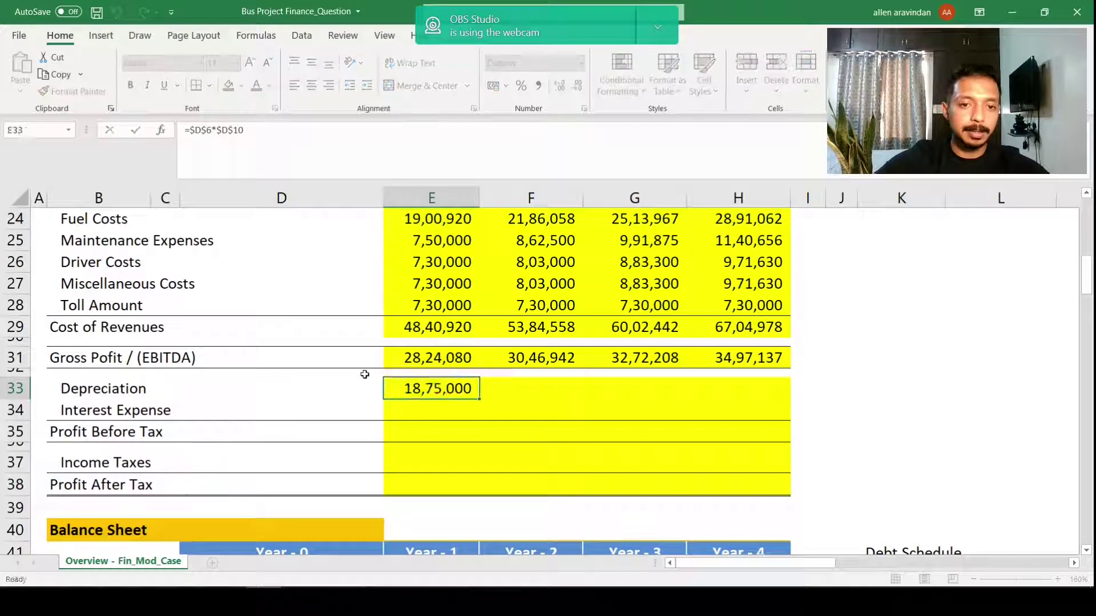
key(F2)
key(ctrl+Return)
key(ctrl+c)
key(shift+Right)
key(shift+Right)
key(shift+Right)
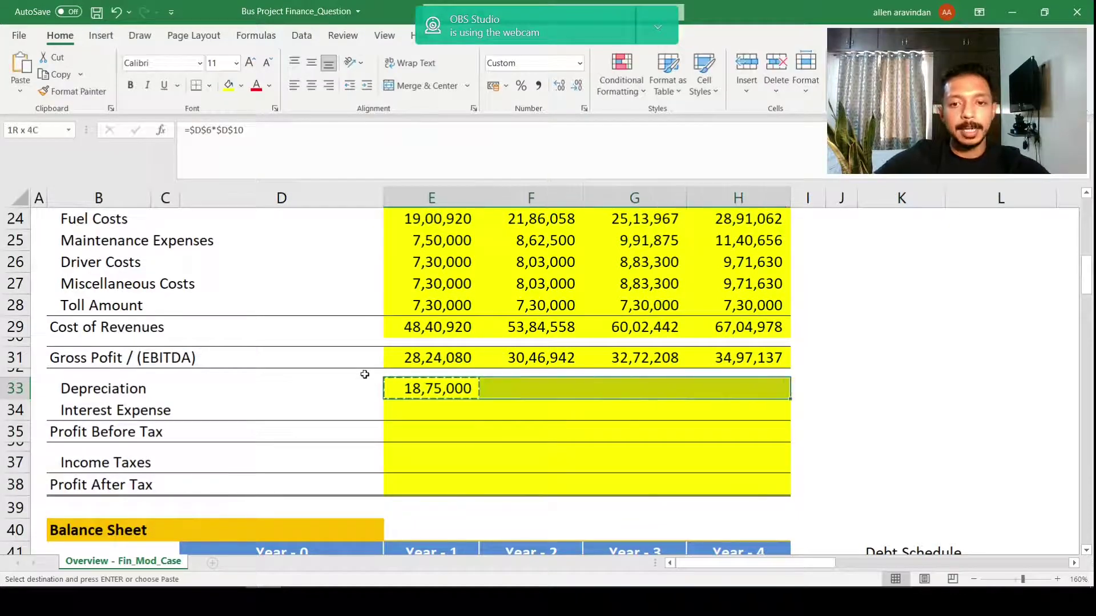
key(ctrl+v)
Step: Calculate Year 1 profit before tax in E35 as EBITDA less depreciation and interest expense, =E31-E33-E34
key(Down)
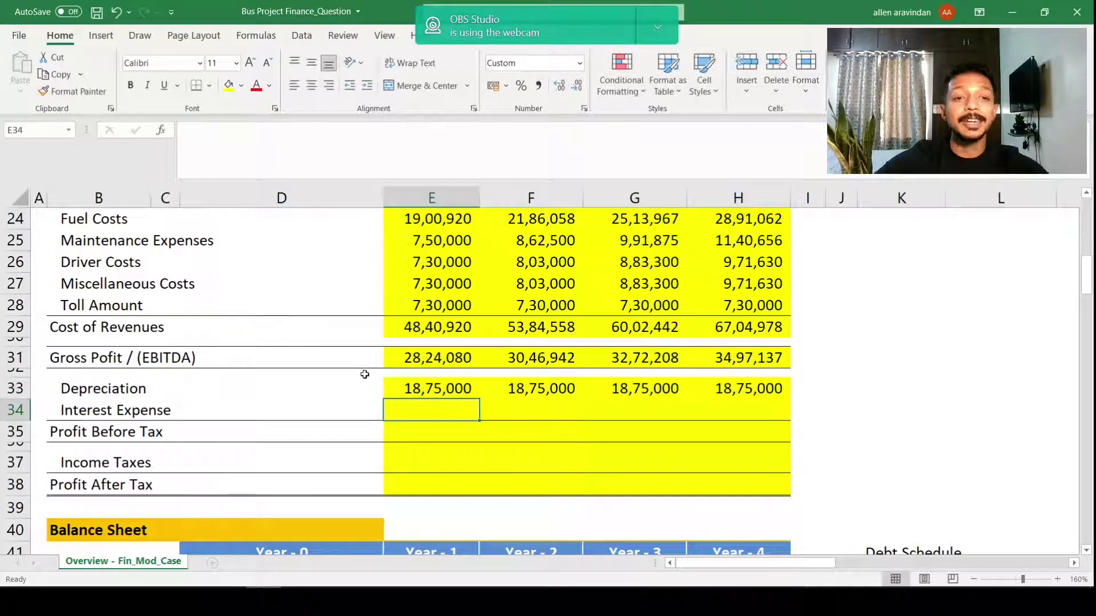
key(Down)
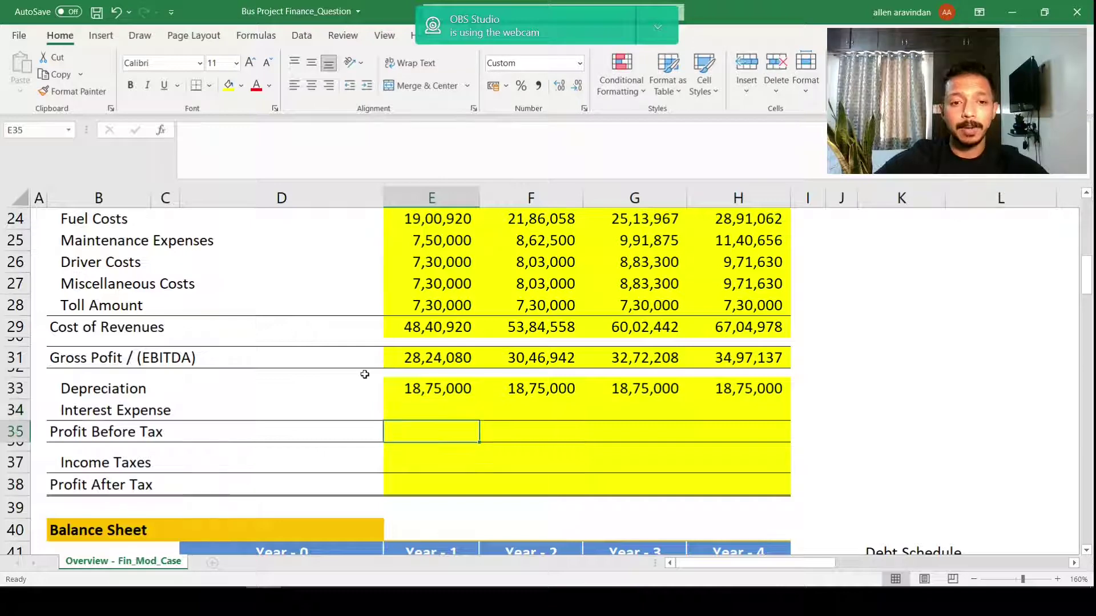
text(=)
key(Up)
key(Up)
key(Up)
key(Up)
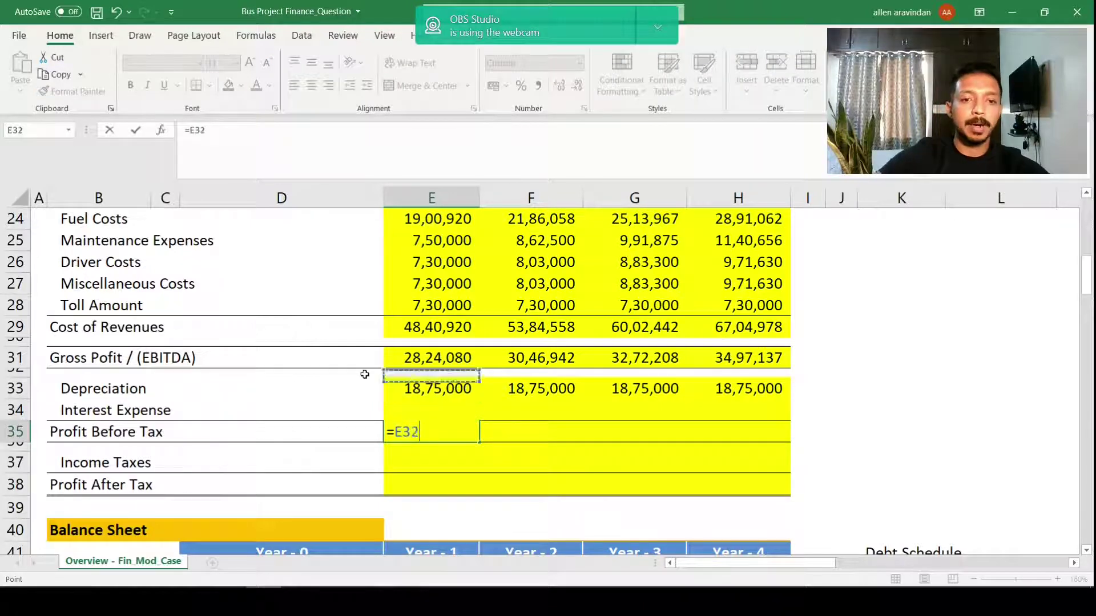
text(-)
key(Up)
key(Up)
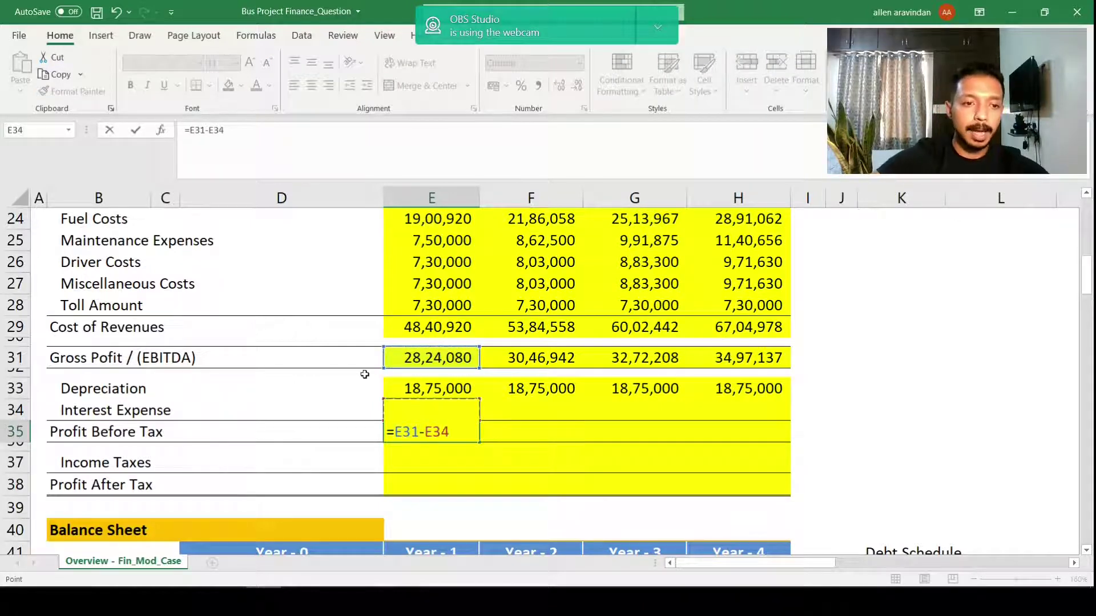
text(-)
key(Down)
key(ctrl+Return)
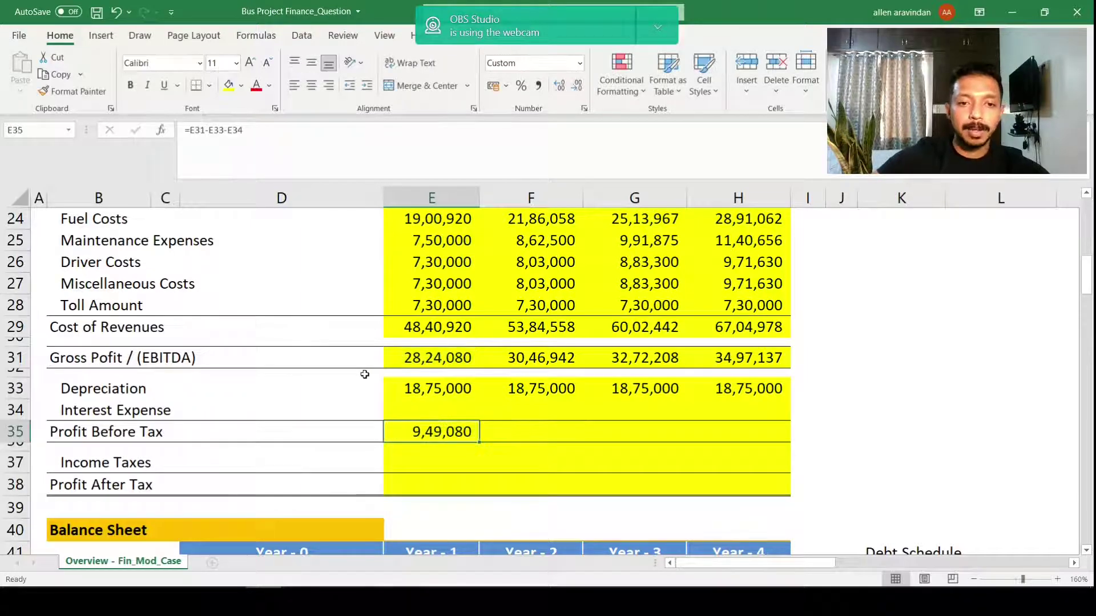
Step: Copy the Year 1 profit before tax formula across to Years 2, 3 and 4 and check its references
key(ctrl+c)
key(shift+Right)
key(shift+Right)
key(shift+Right)
key(ctrl+v)
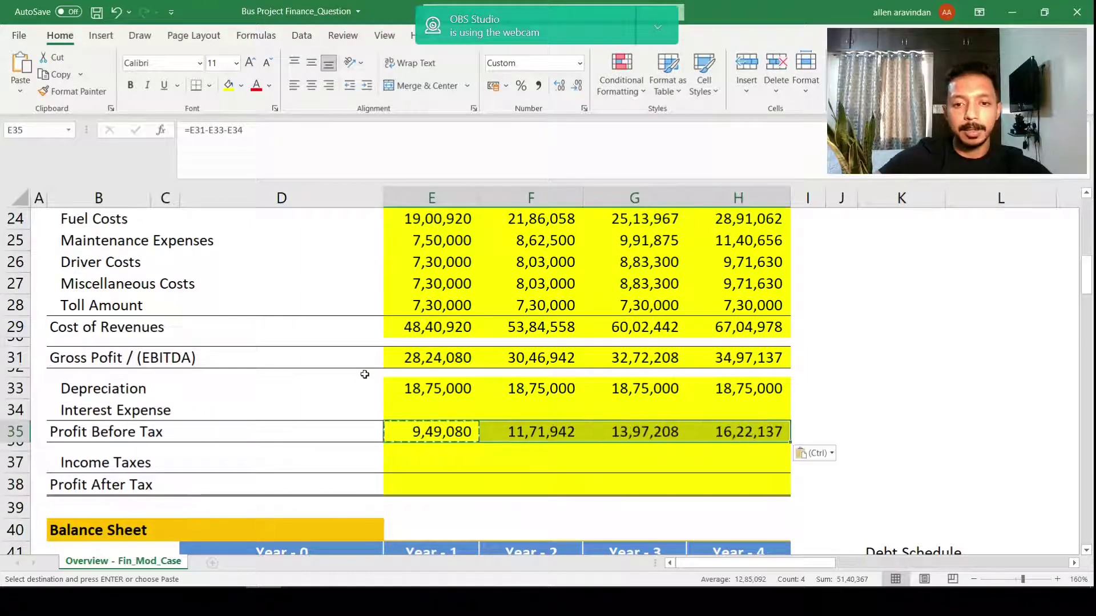
key(F2)
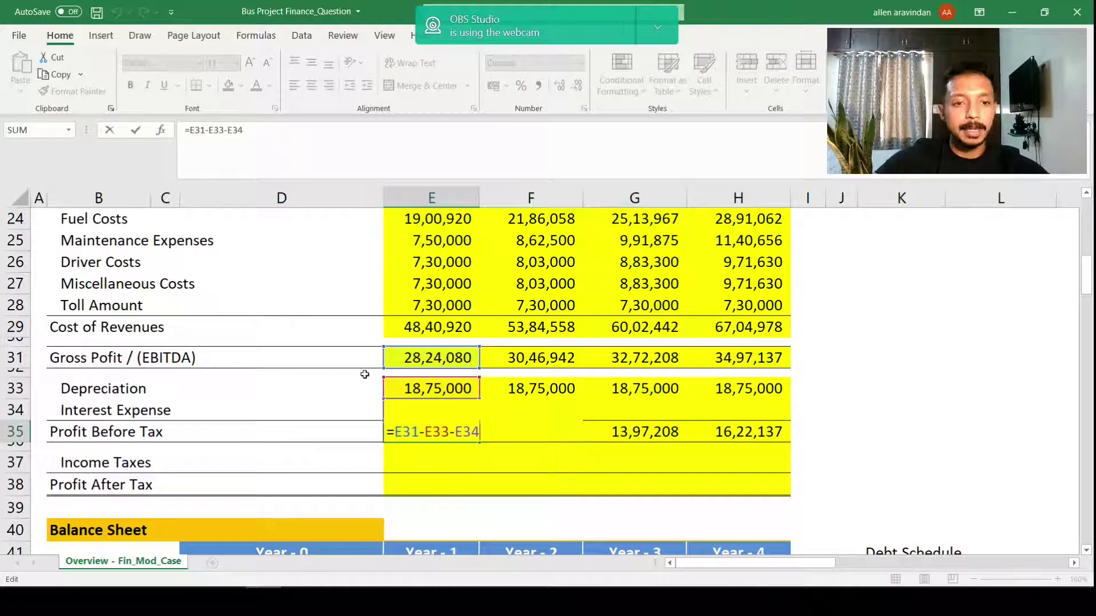
key(Escape)
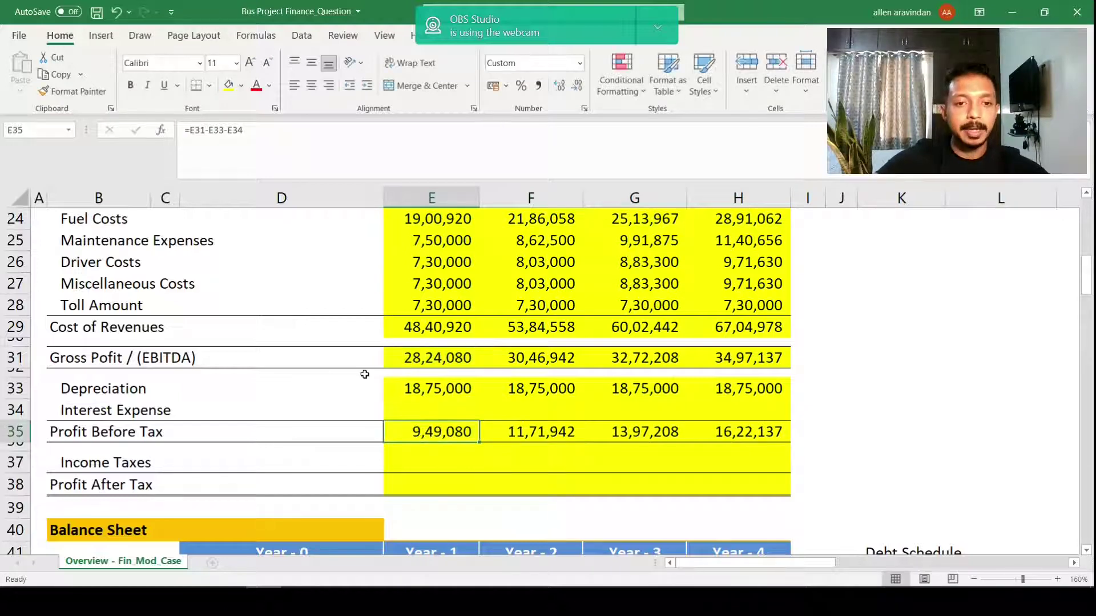
Step: Start the Year 1 income tax formula in E37 with an IF test for positive profit before tax, =IF(E35>0,E35*
key(Down)
key(Down)
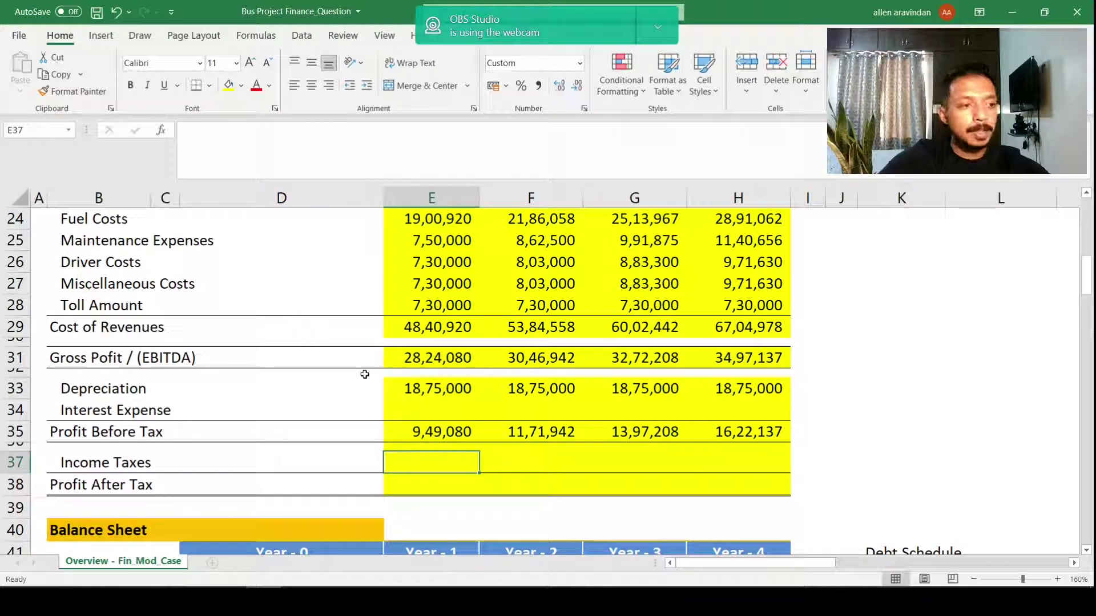
text(=if()
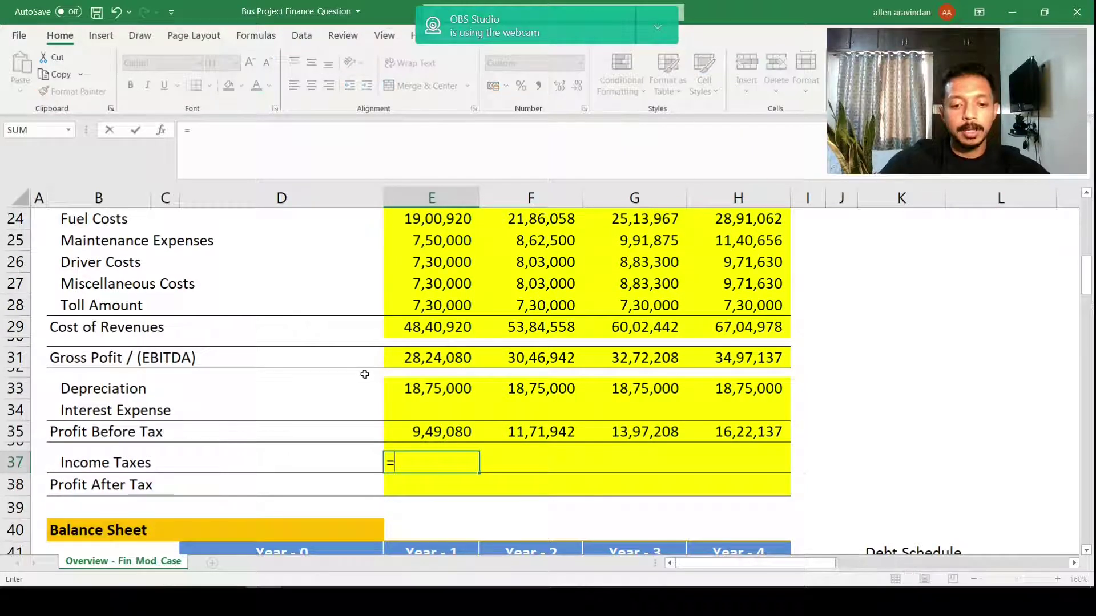
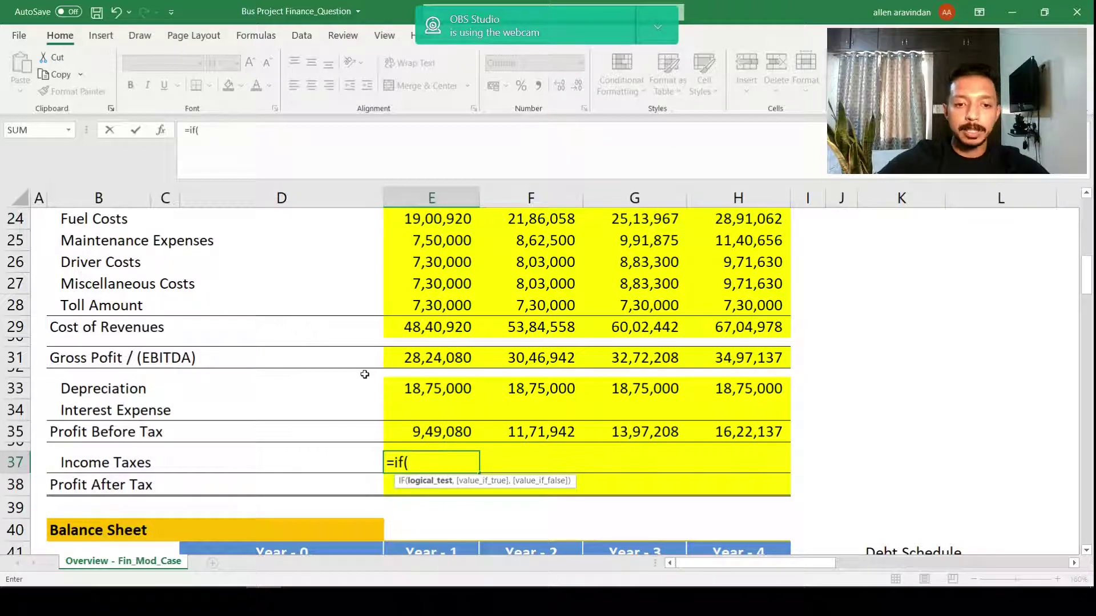
key(Up)
key(Up)
text(>)
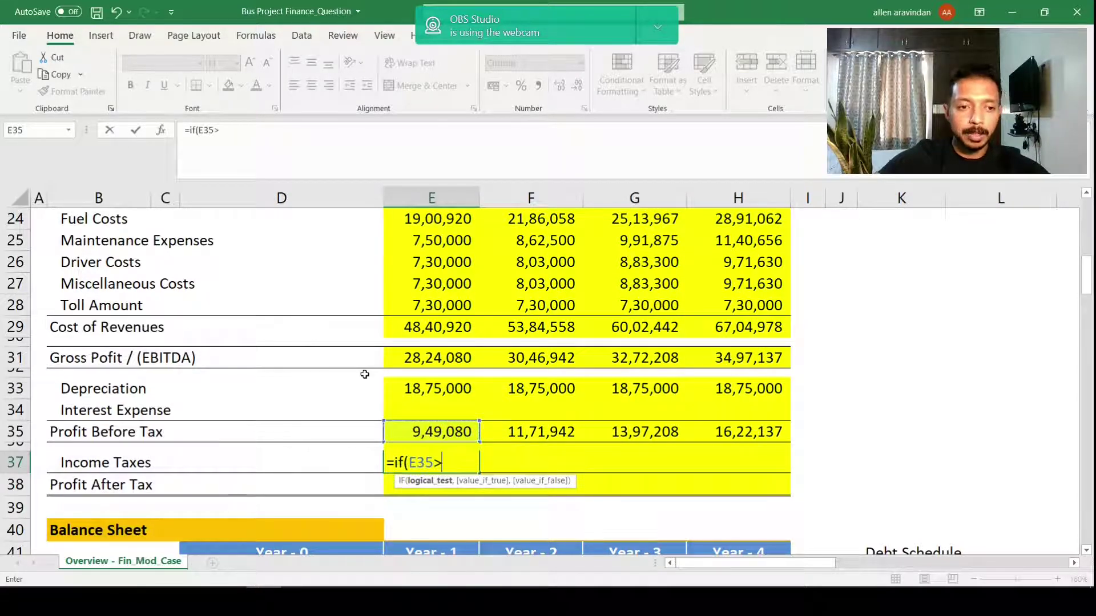
text(0,)
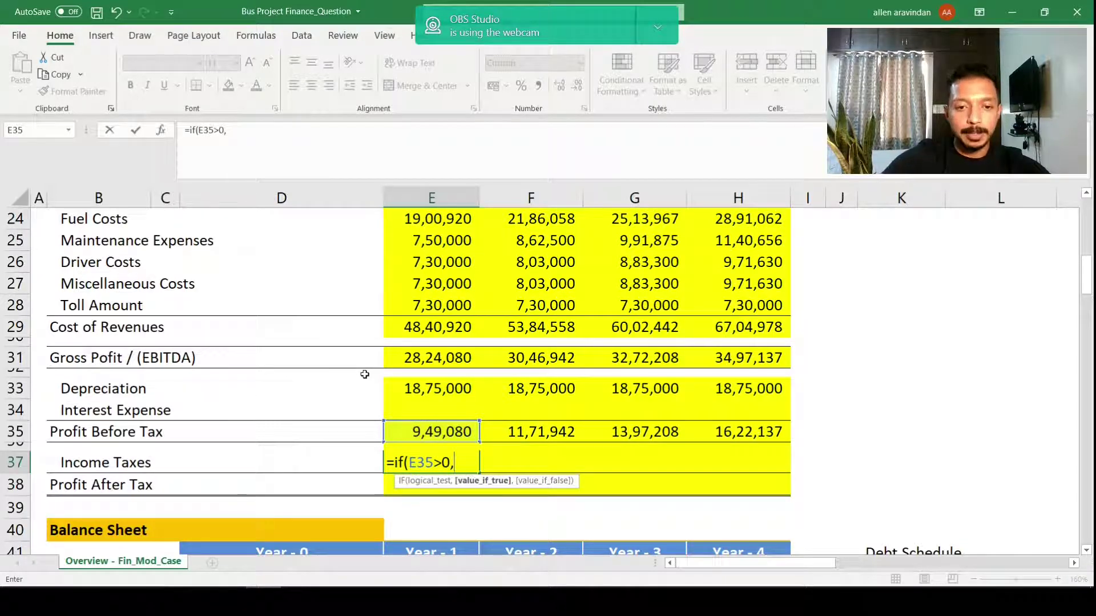
key(Up)
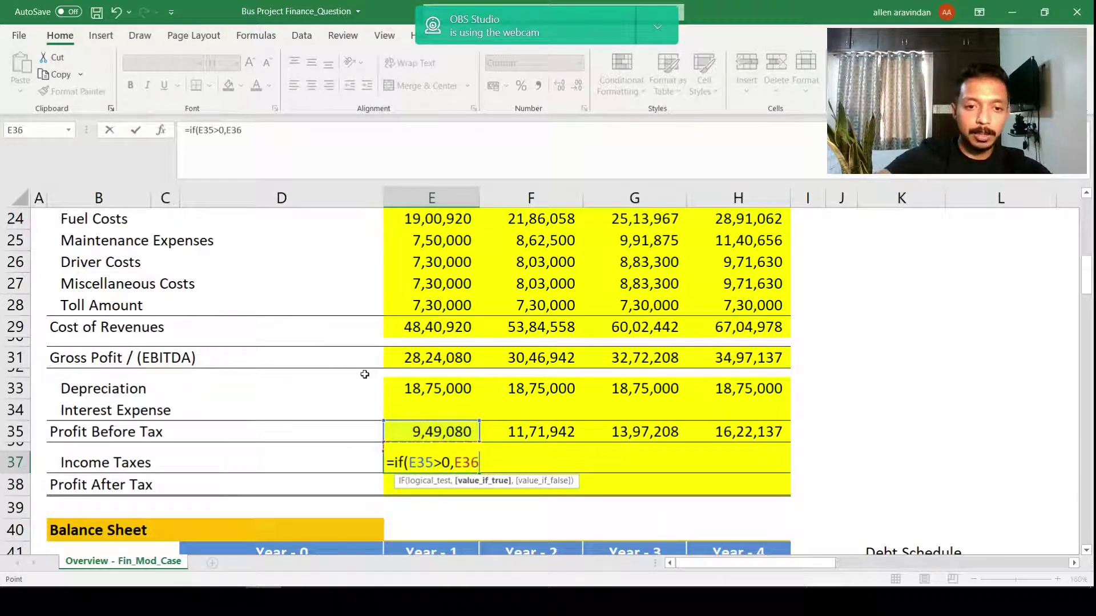
key(Up)
text(*)
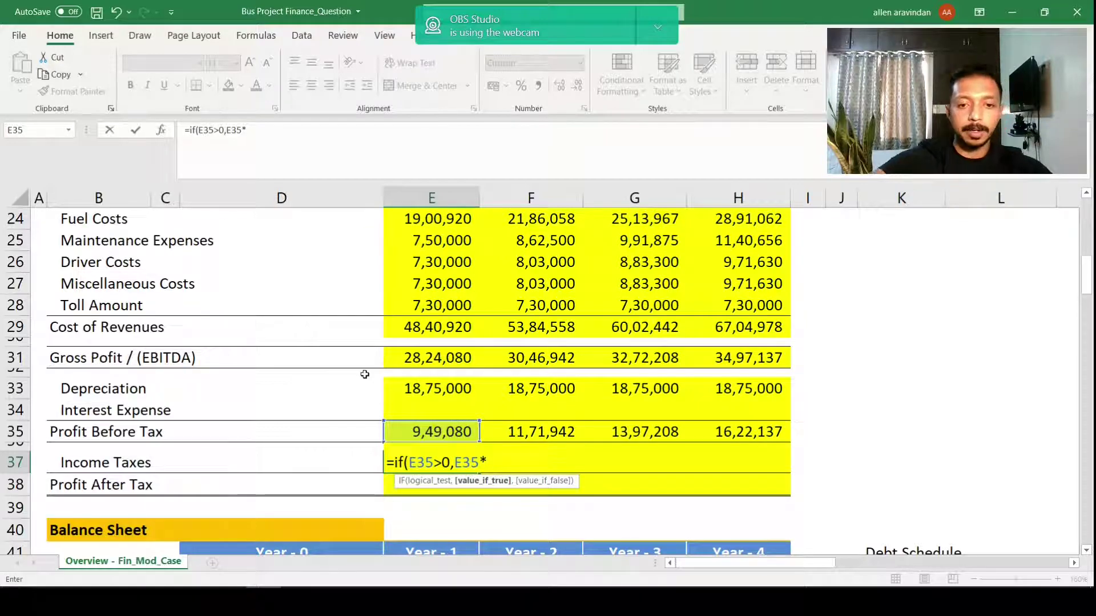
Step: Complete the income tax formula with the absolute tax rate and zero for a loss, =IF(E35>0,E35*$N$6,0)
scroll(477, 367, up, 8)
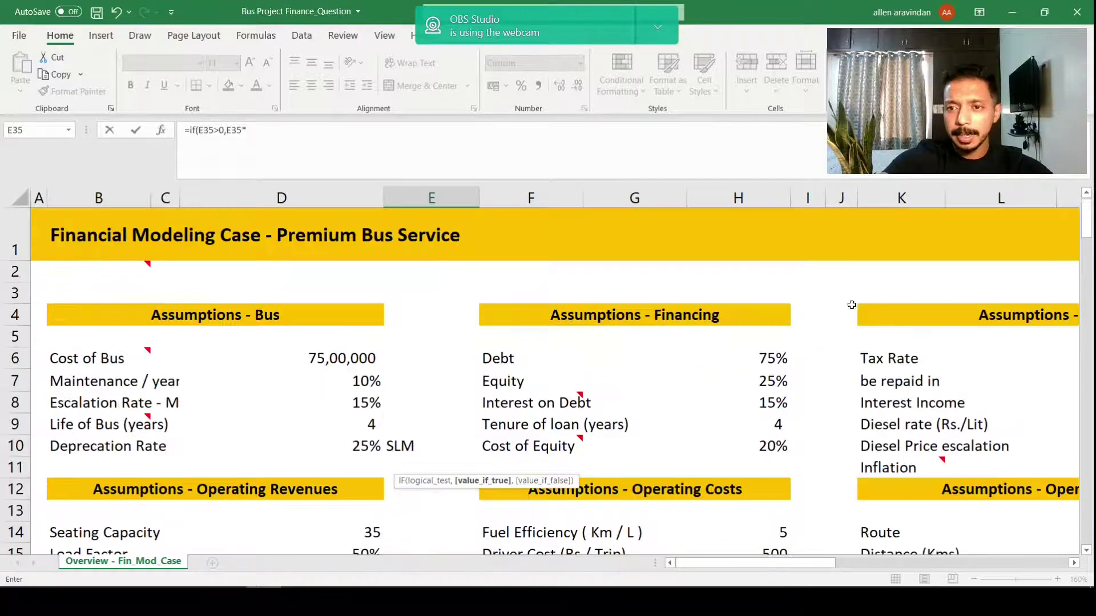
click(916, 352)
key(Right)
key(Right)
key(Right)
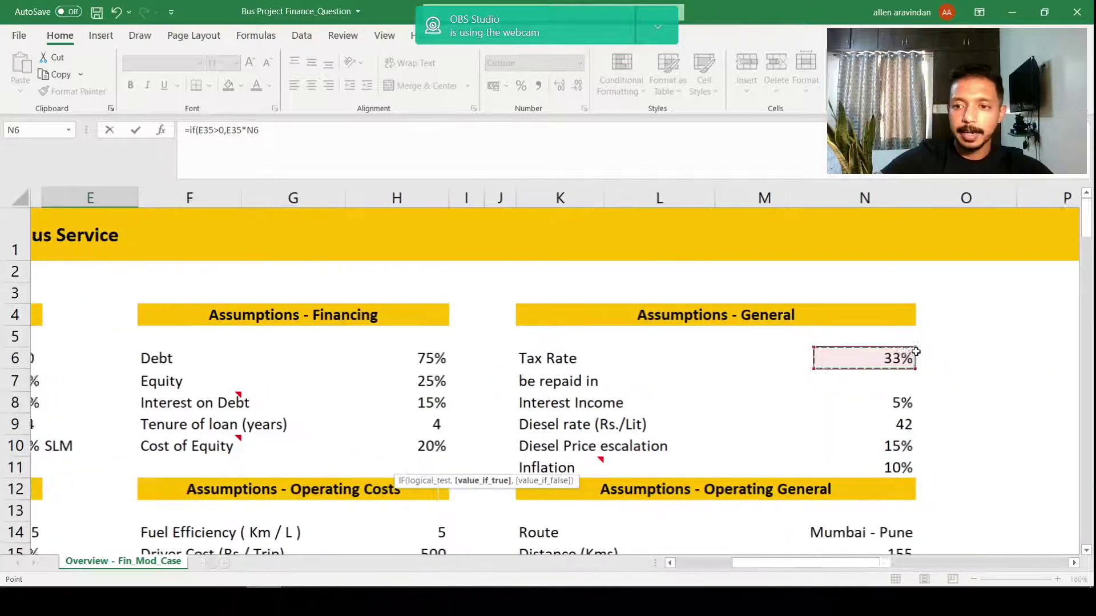
key(F4)
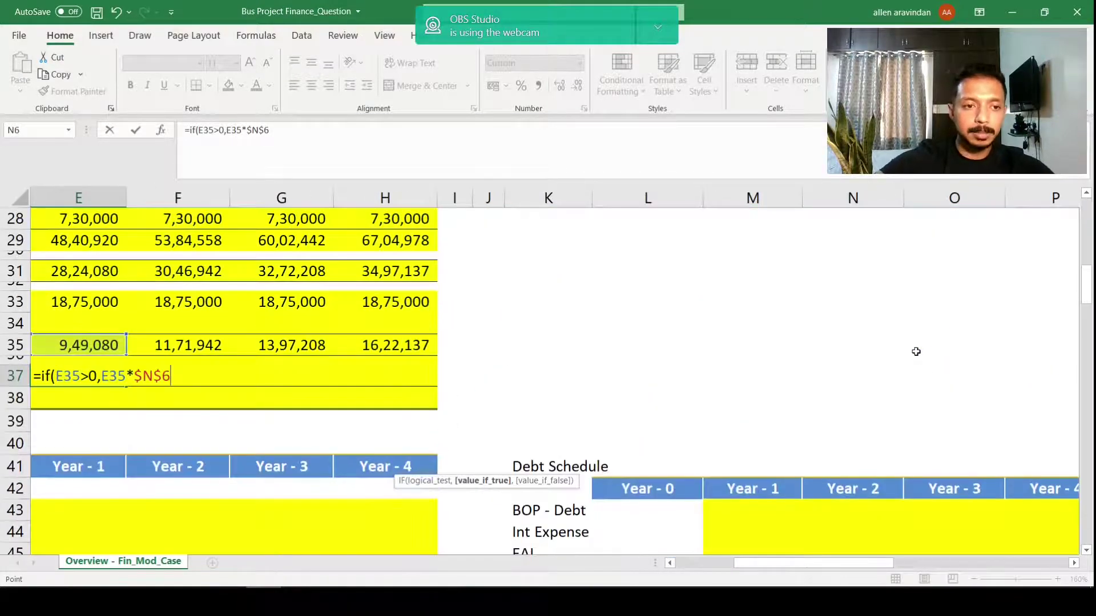
drag(778, 565, 720, 564)
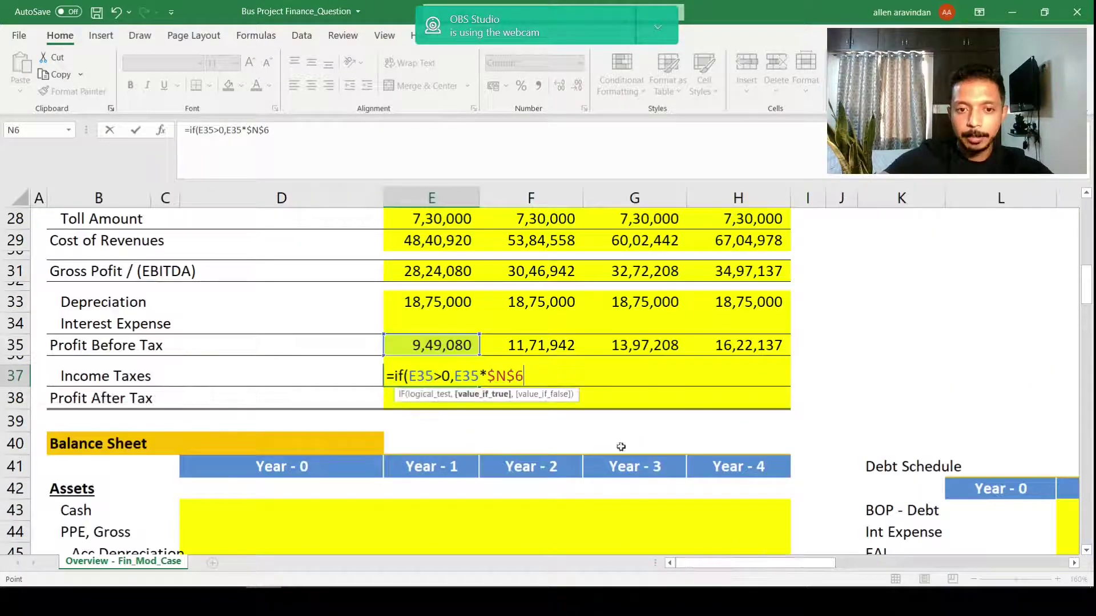
click(536, 379)
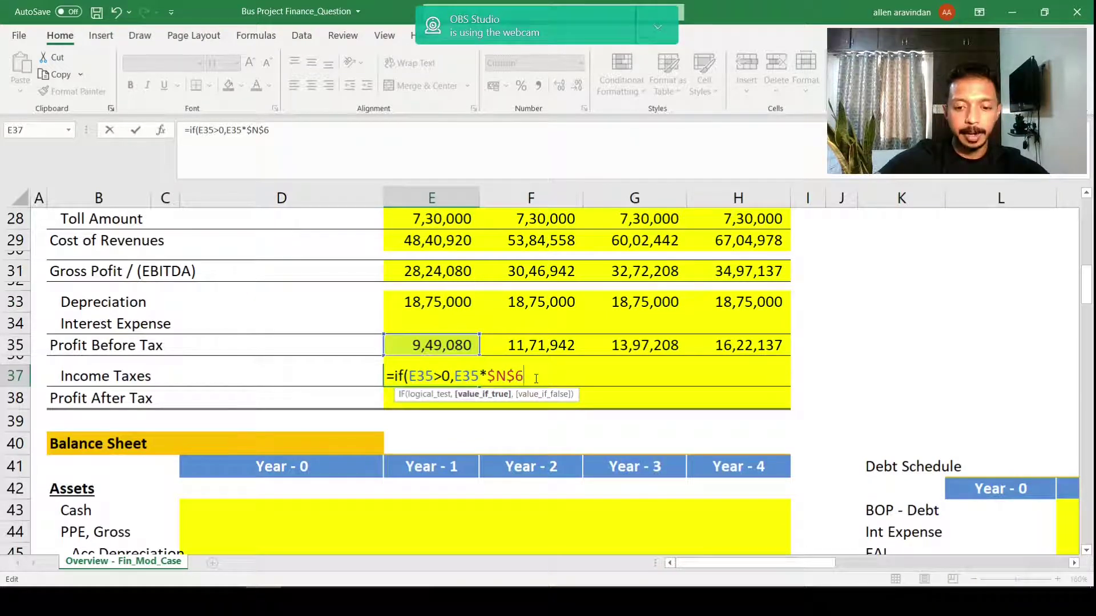
text(,)
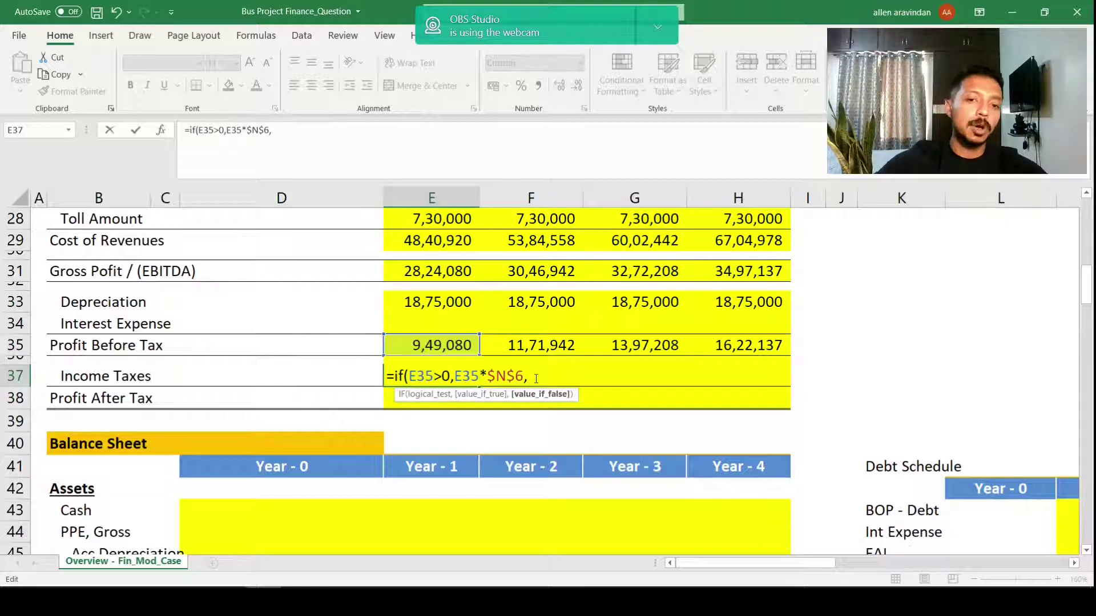
text(0)
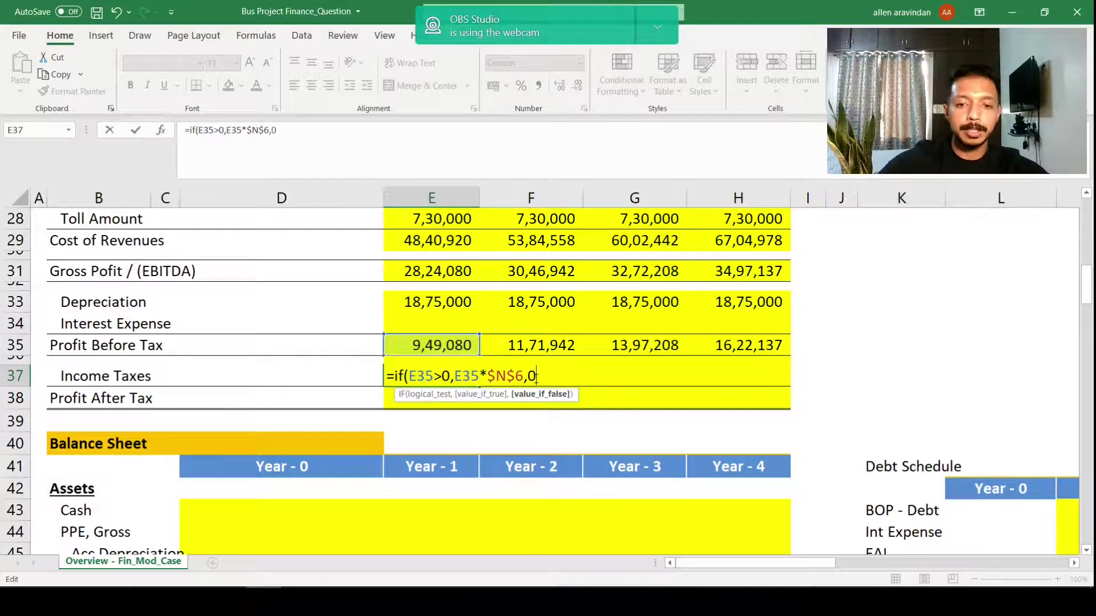
key(ctrl+Return)
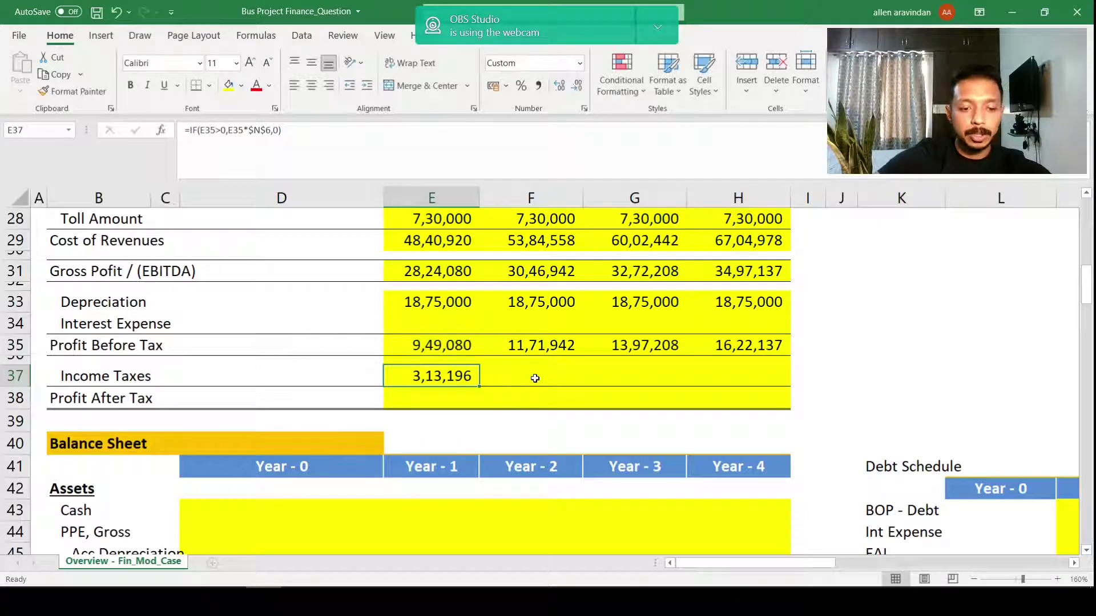
Step: Copy the Year 1 income tax formula across to Years 2, 3 and 4
key(ctrl+c)
click(535, 378)
key(shift+Right)
key(shift+Right)
key(ctrl+v)
key(Left)
Step: Calculate Year 1 profit after tax in E38 as profit before tax less income taxes, =E35-E37
key(Down)
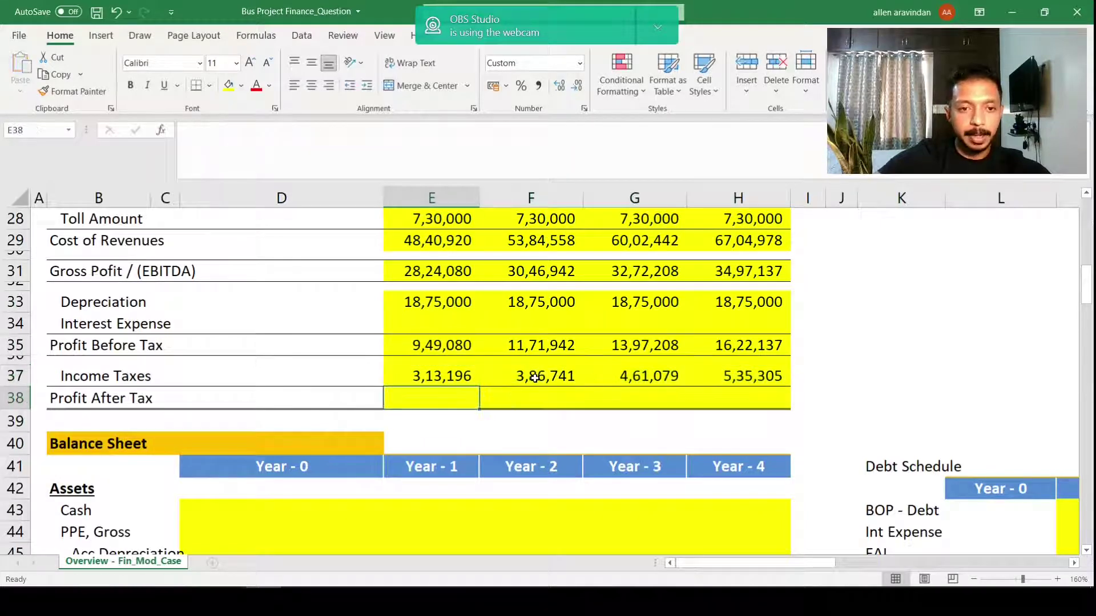
text(=)
key(Up)
key(Up)
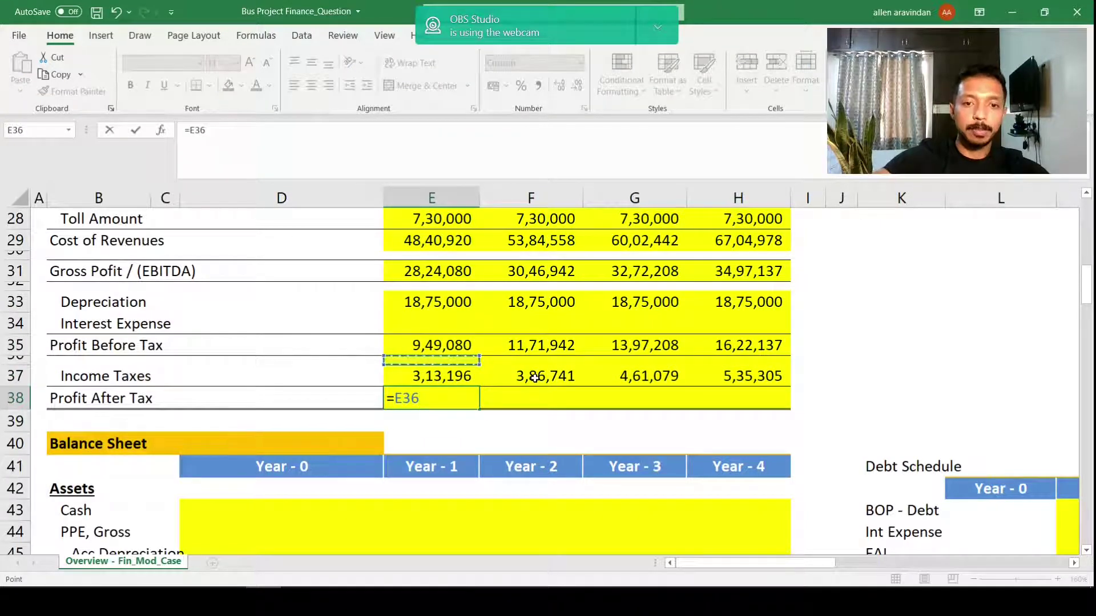
key(Up)
text(-)
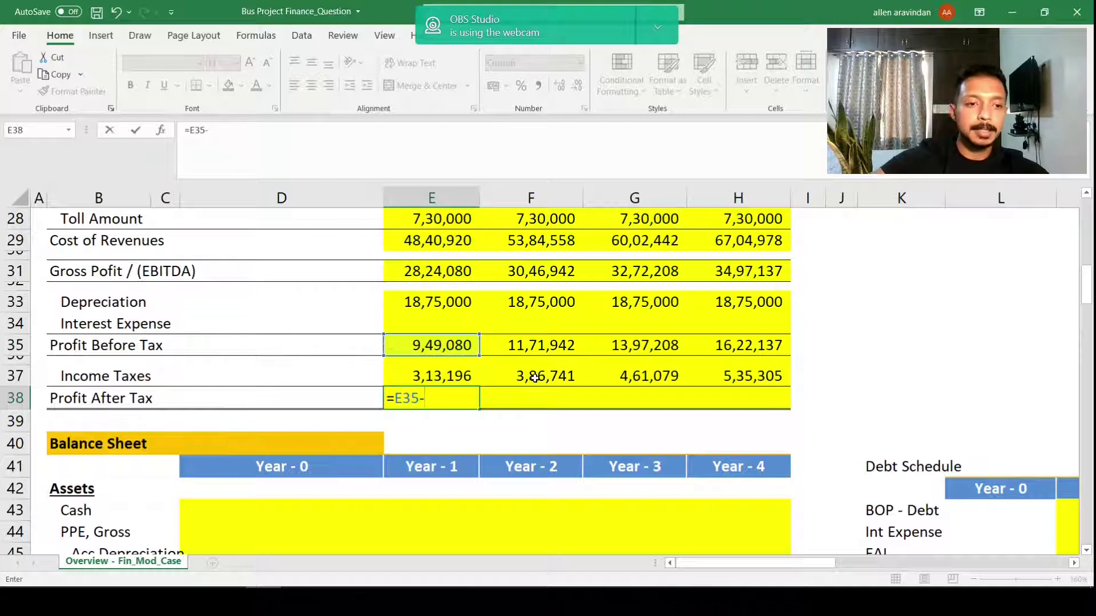
key(Up)
key(Return)
Step: Copy the Year 1 profit after tax formula across to Years 2, 3 and 4 and check its references
key(Up)
key(ctrl+c)
key(shift+Right)
key(shift+Right)
key(shift+Right)
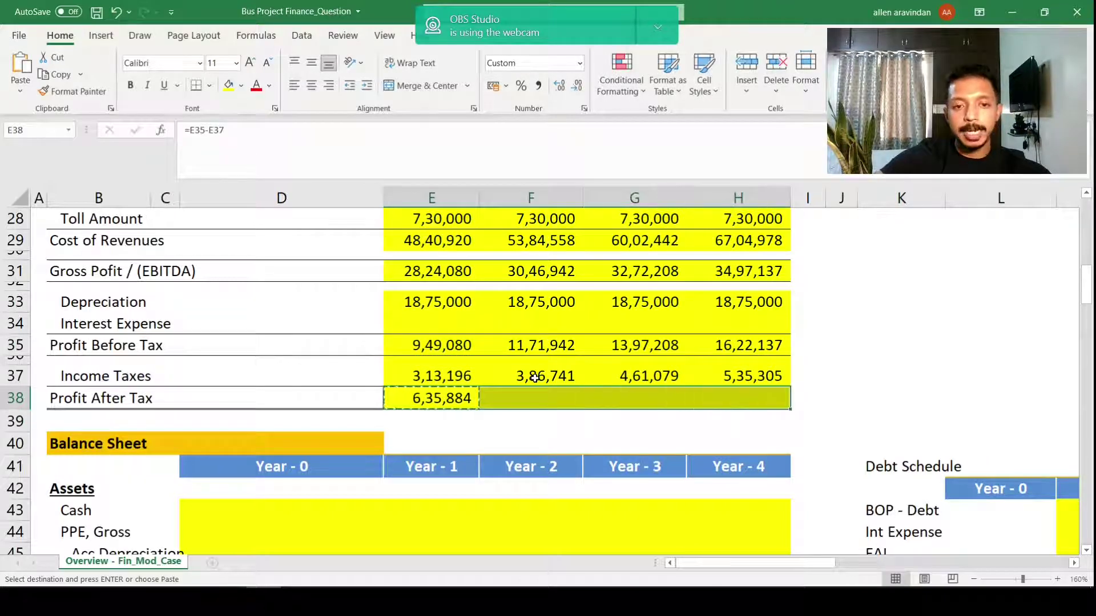
key(ctrl+v)
key(Left)
key(F2)
key(Escape)
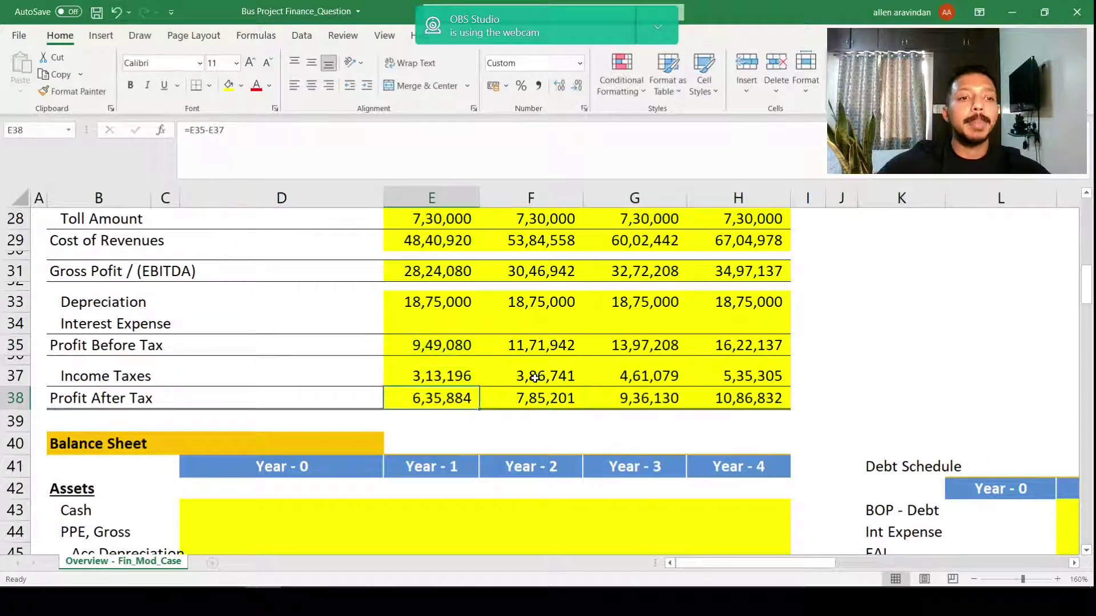
Step: Review the income statement's empty interest expense row and examine the layout of the debt schedule
scroll(514, 373, up, 3)
scroll(435, 309, down, 2)
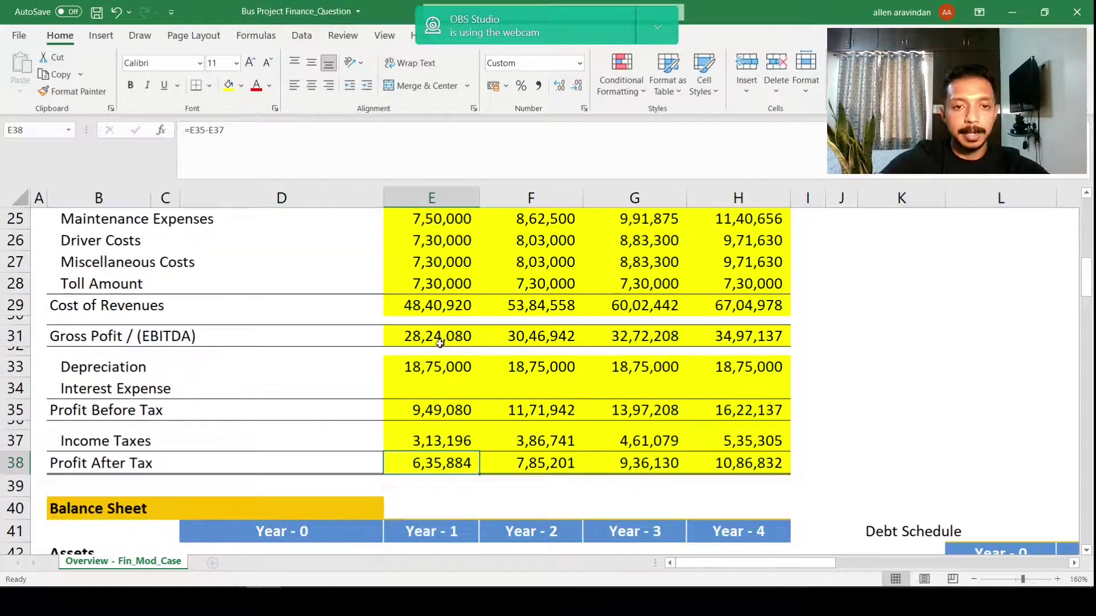
click(439, 391)
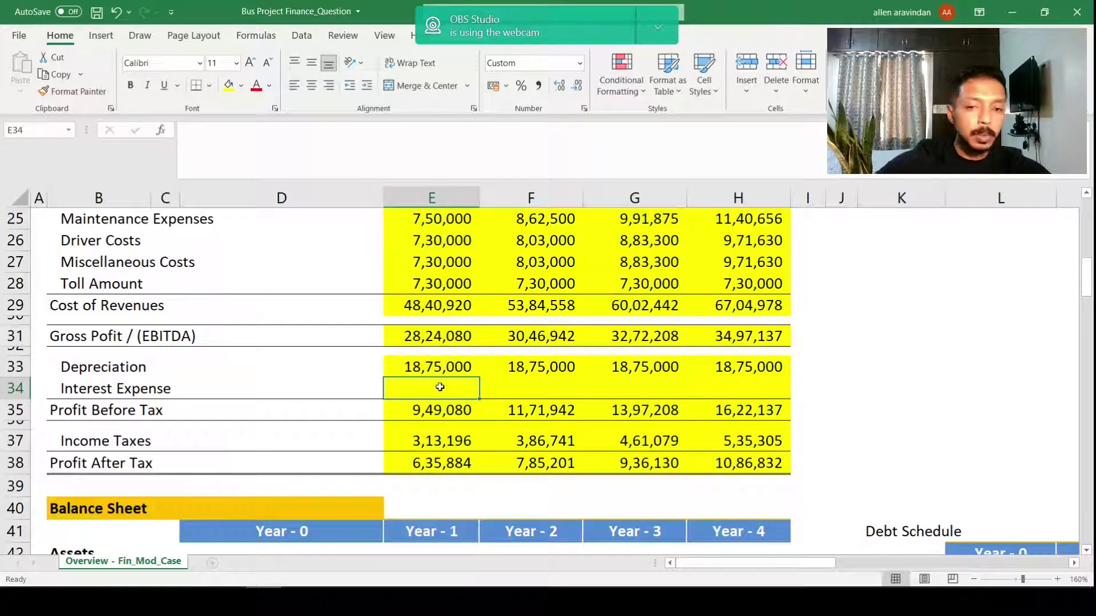
key(Right)
key(Right)
key(Right)
key(Right)
key(Right)
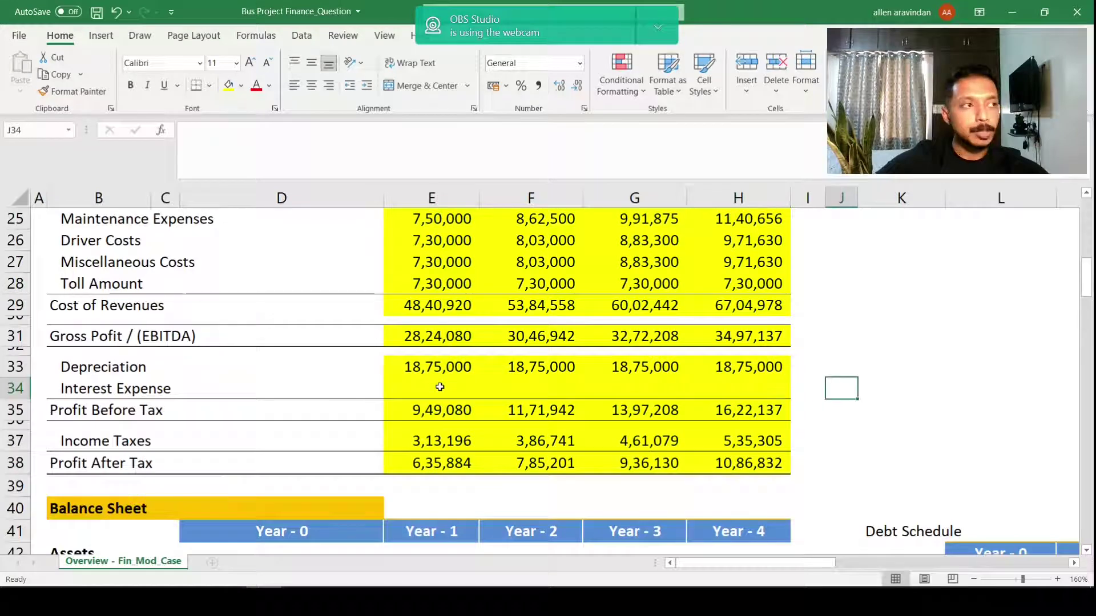
key(Down)
key(Down)
key(Down)
key(Down)
key(Down)
key(Down)
key(Down)
key(Down)
key(Down)
key(Right)
key(Right)
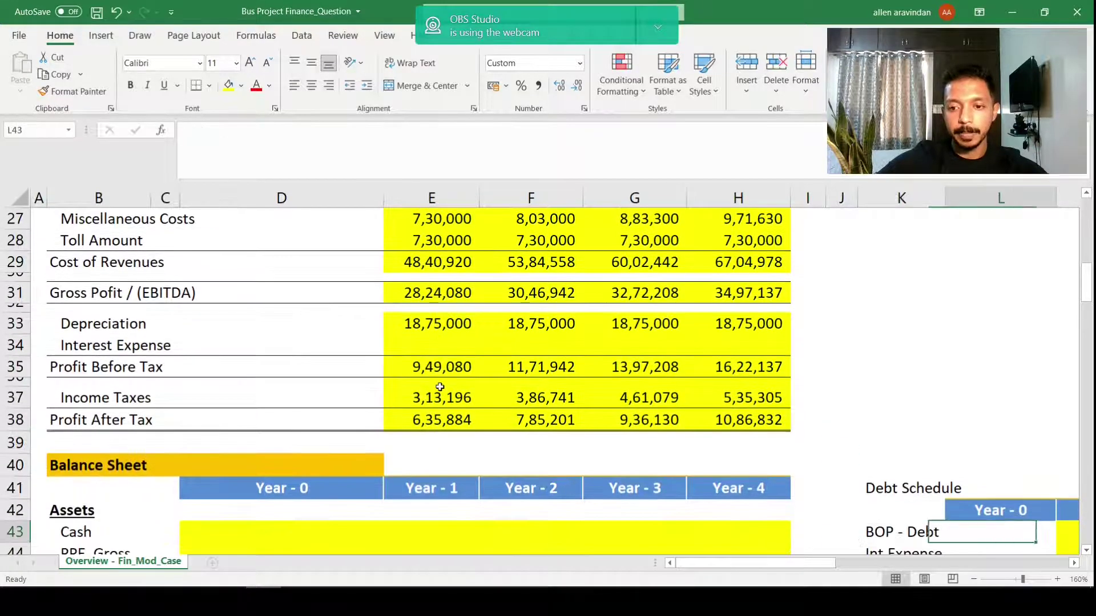
key(Right)
key(Right)
key(Right)
key(Right)
key(Right)
key(Down)
key(Down)
key(Left)
key(Left)
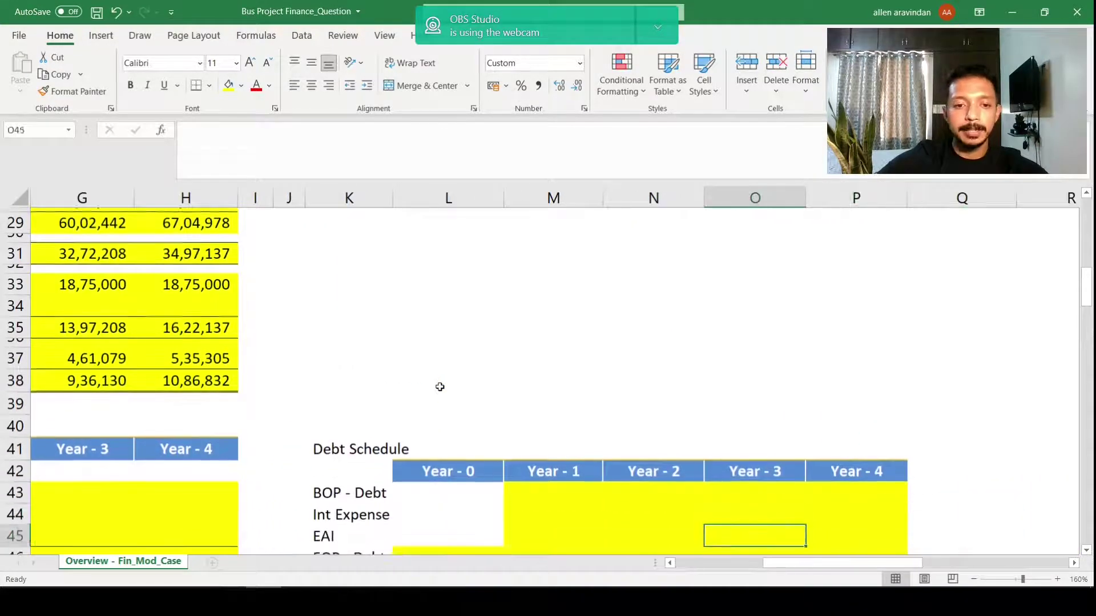
Step: Start the Year 0 end-of-period debt formula in L46 with the absolute cost of the bus and a multiplication, =$D$6*
key(Down)
key(Left)
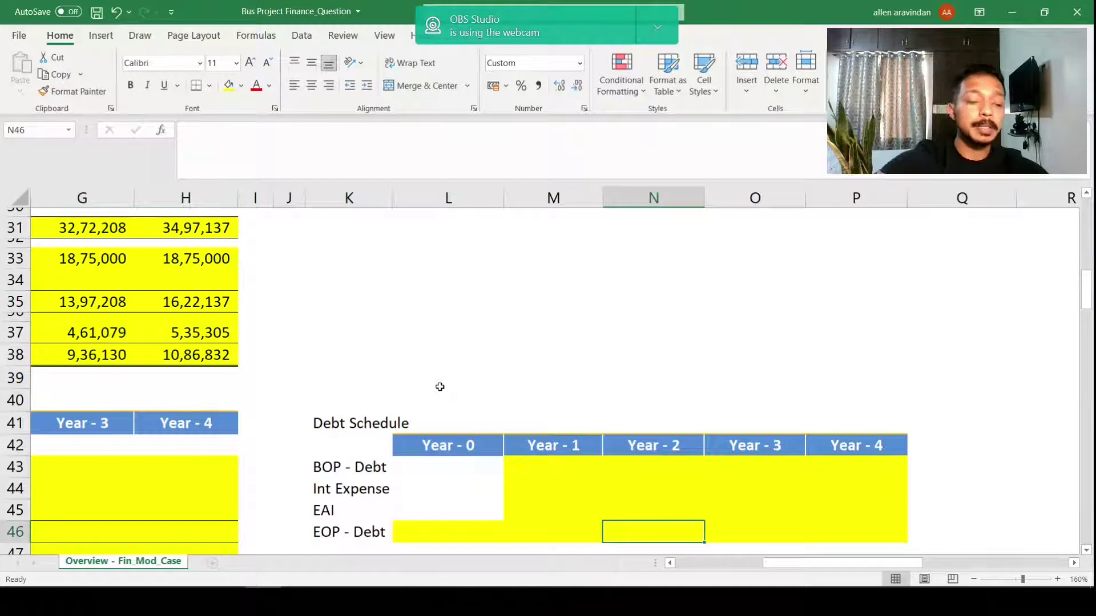
key(Left)
key(Left)
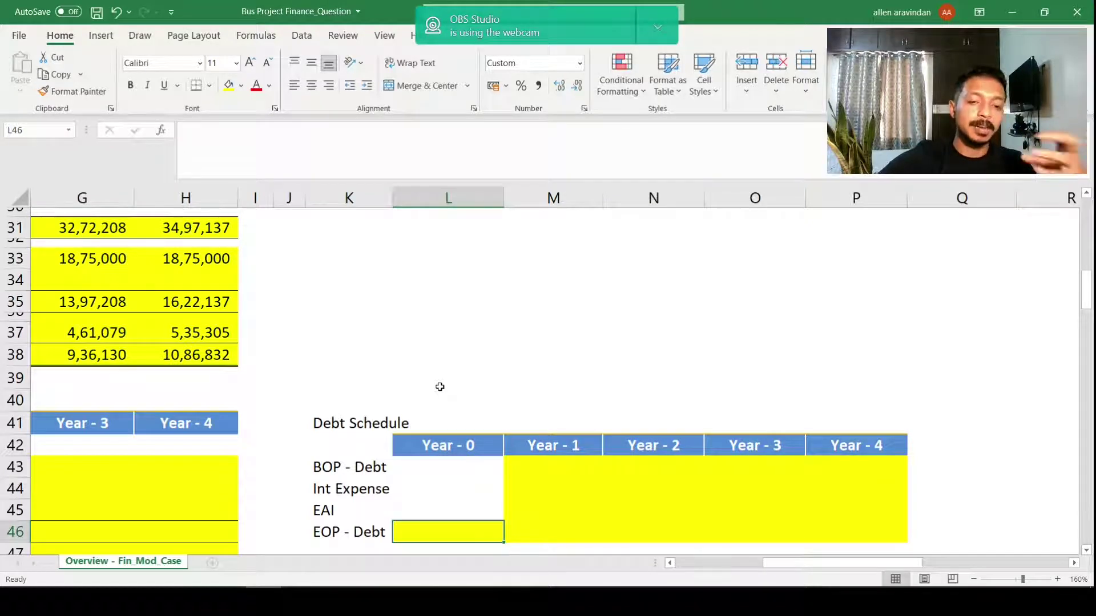
text(=)
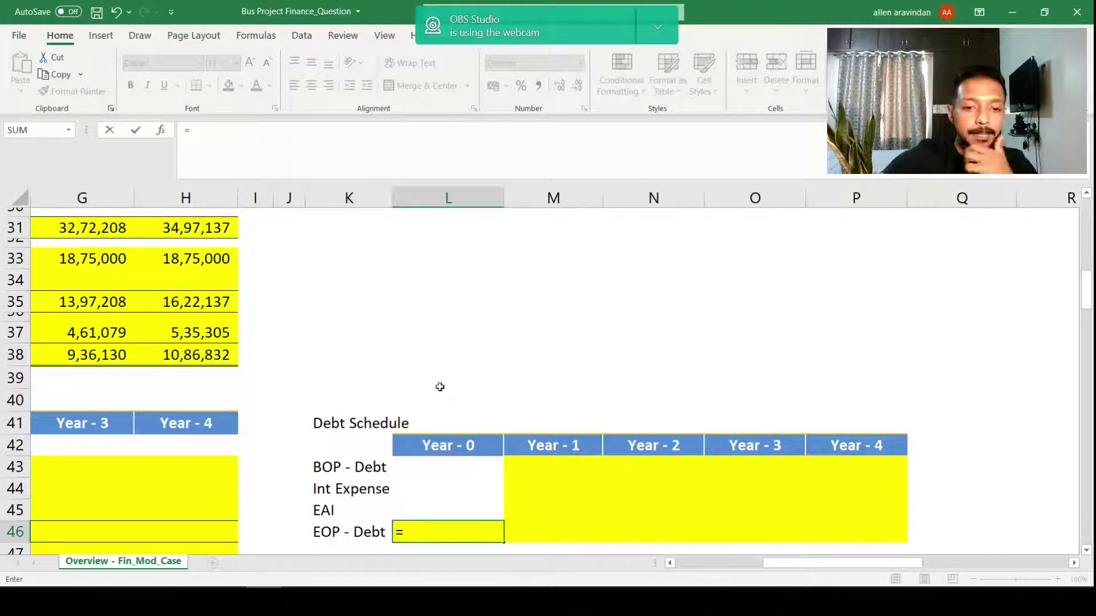
drag(795, 564, 669, 565)
scroll(371, 522, up, 10)
click(368, 360)
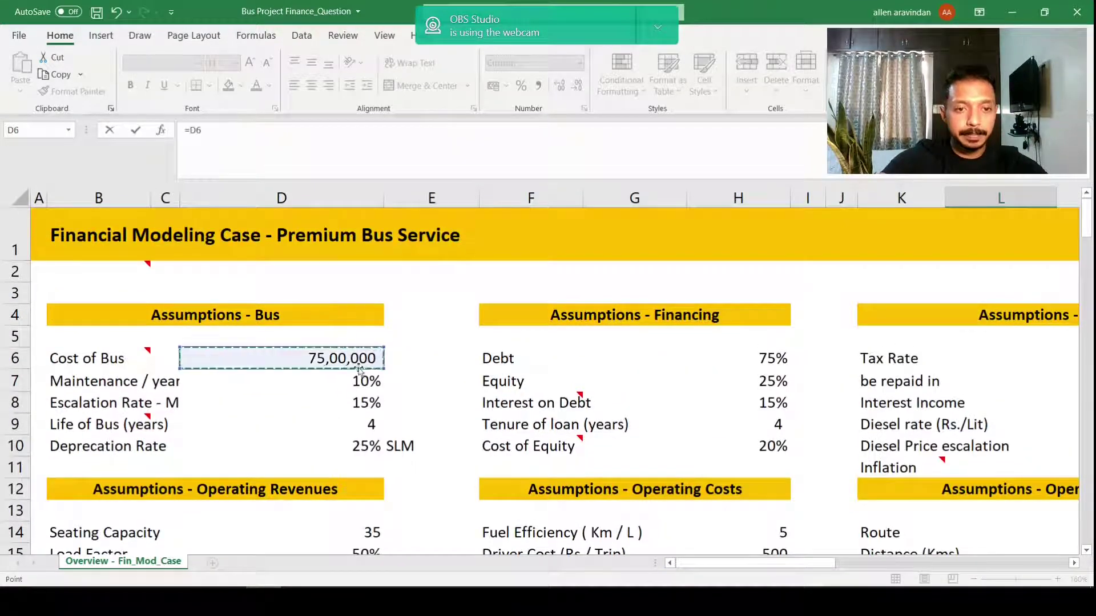
key(F4)
scroll(372, 388, down, 13)
text(*)
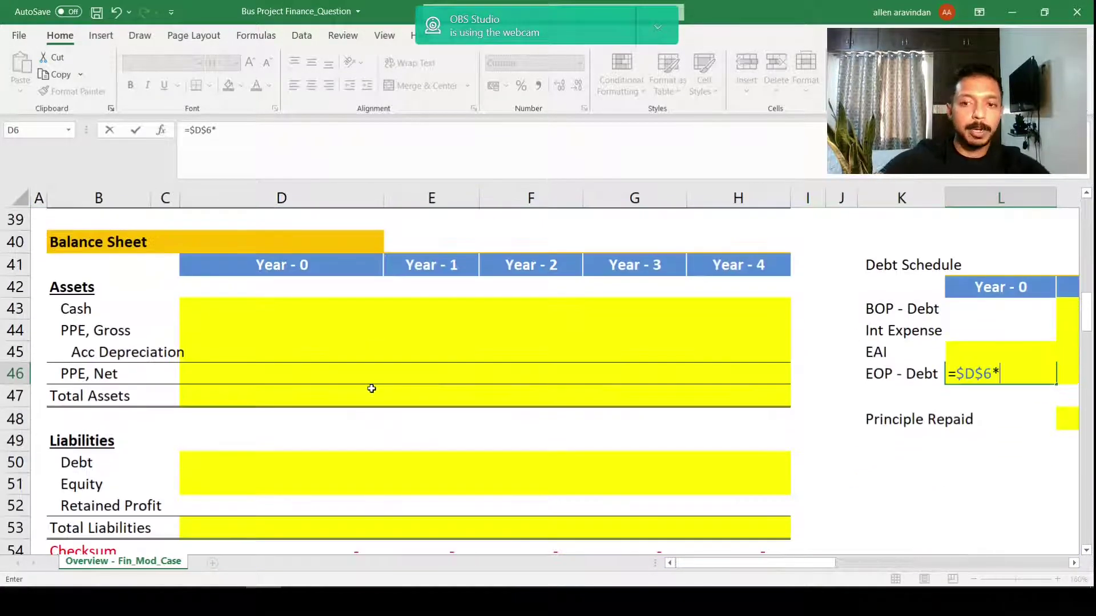
Step: Complete the Year 0 end-of-period debt formula with the absolute debt percentage, =$D$6*$H$6, and check its references
scroll(372, 388, up, 2)
scroll(411, 365, up, 9)
scroll(714, 288, up, 2)
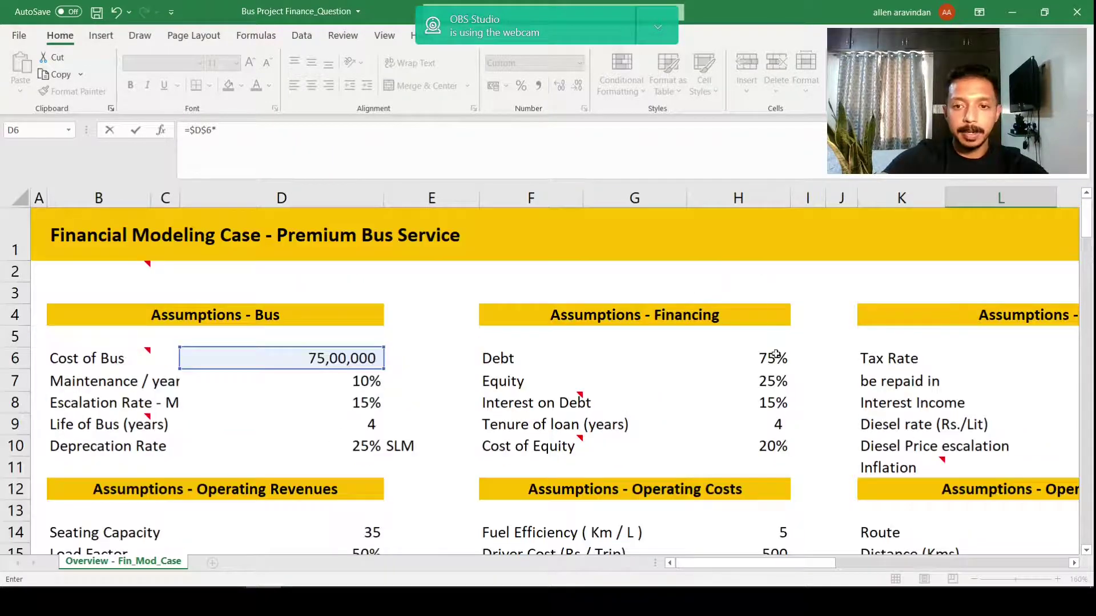
click(774, 356)
key(Return)
key(Up)
key(Right)
key(Right)
key(Right)
key(Right)
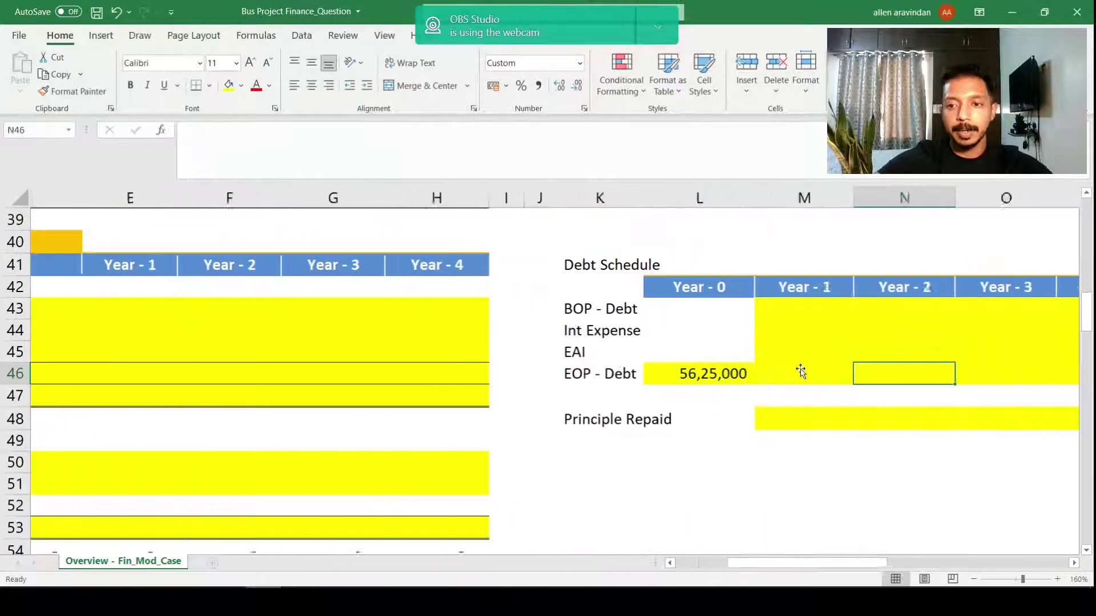
key(Left)
key(Left)
key(Left)
key(Left)
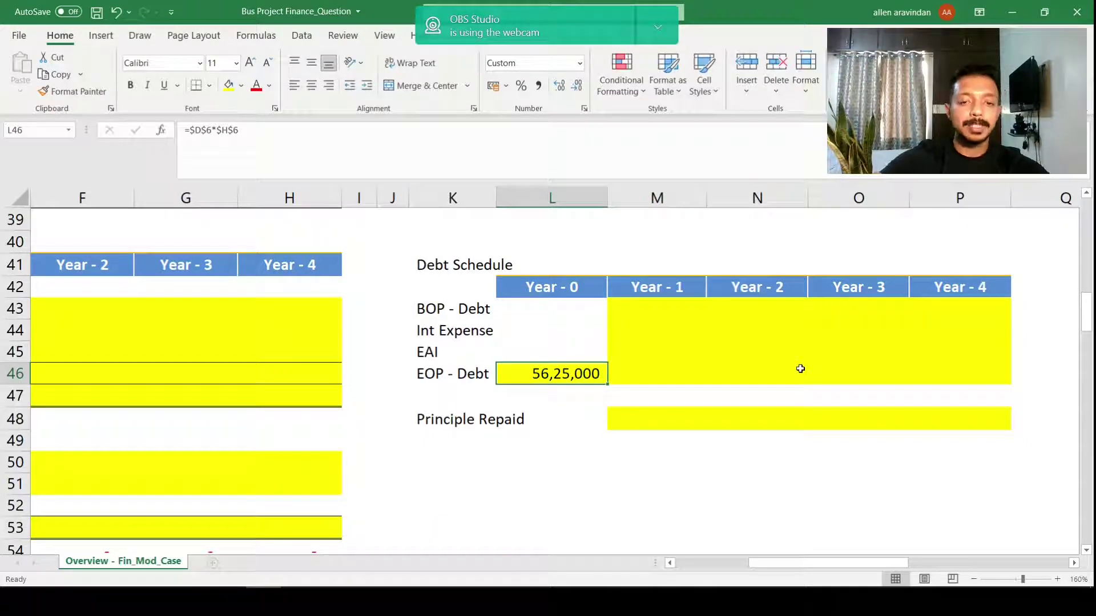
Step: Link the Year 1 beginning-of-period debt in M43 to the Year 0 end-of-period debt, =L46
key(Right)
key(Right)
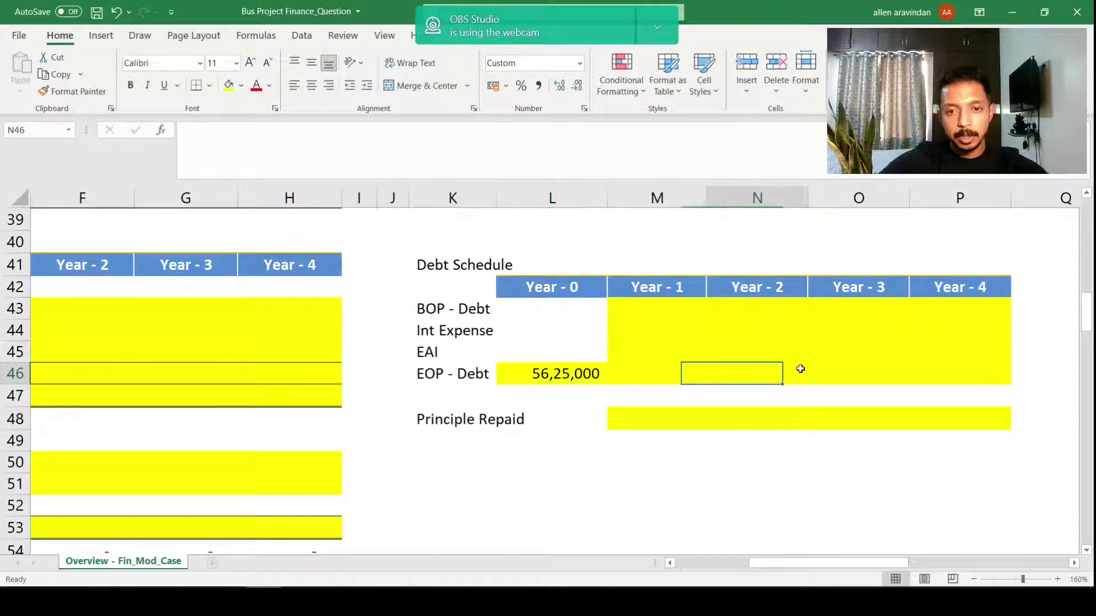
key(Left)
key(Up)
key(Up)
key(Up)
text(=)
key(Down)
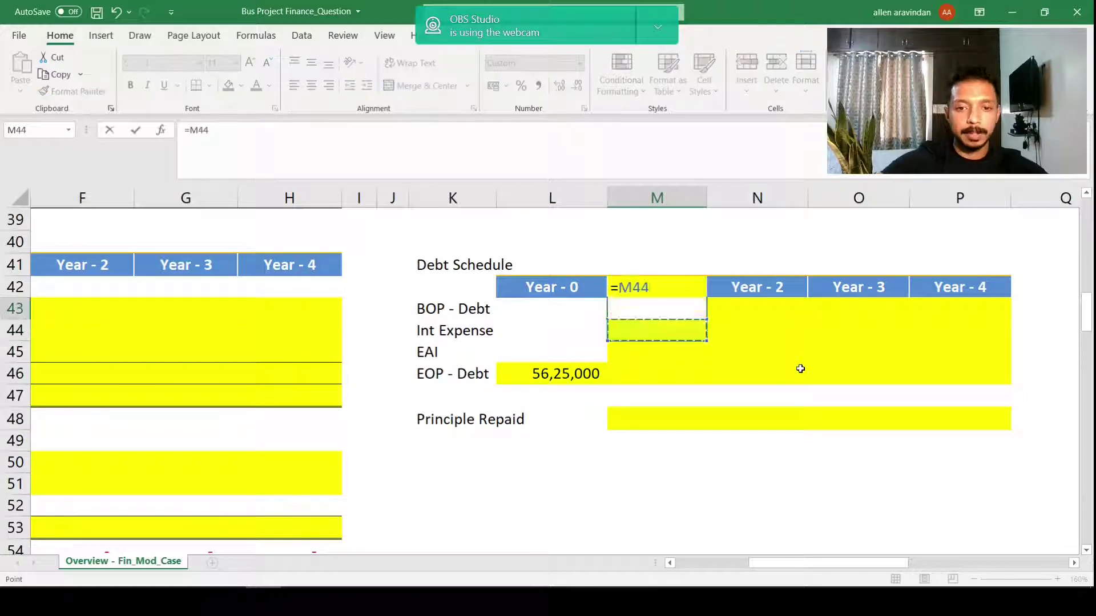
key(Down)
key(Down)
key(Left)
key(Return)
Step: Calculate Year 1 interest expense in M44 as opening debt times the absolute interest on debt, =M43*$H$8, and check its references
text(=)
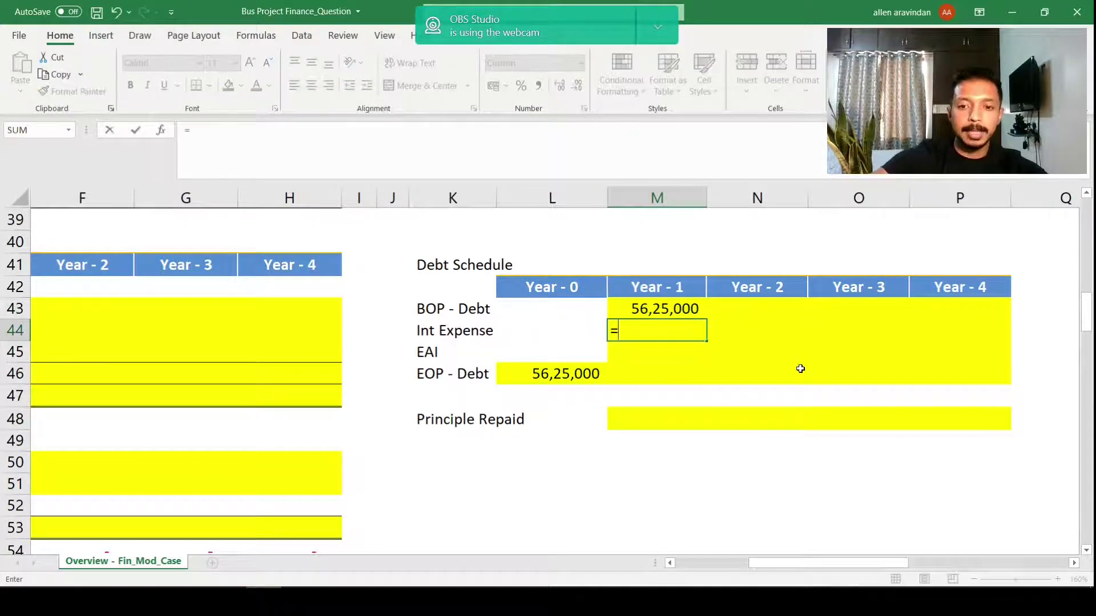
key(Up)
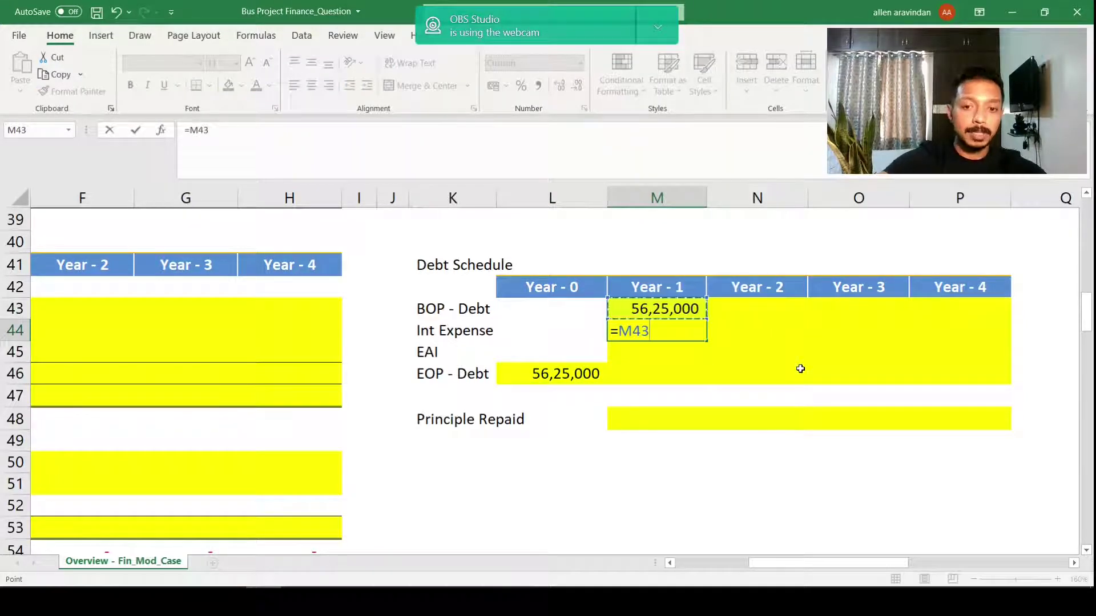
text(*)
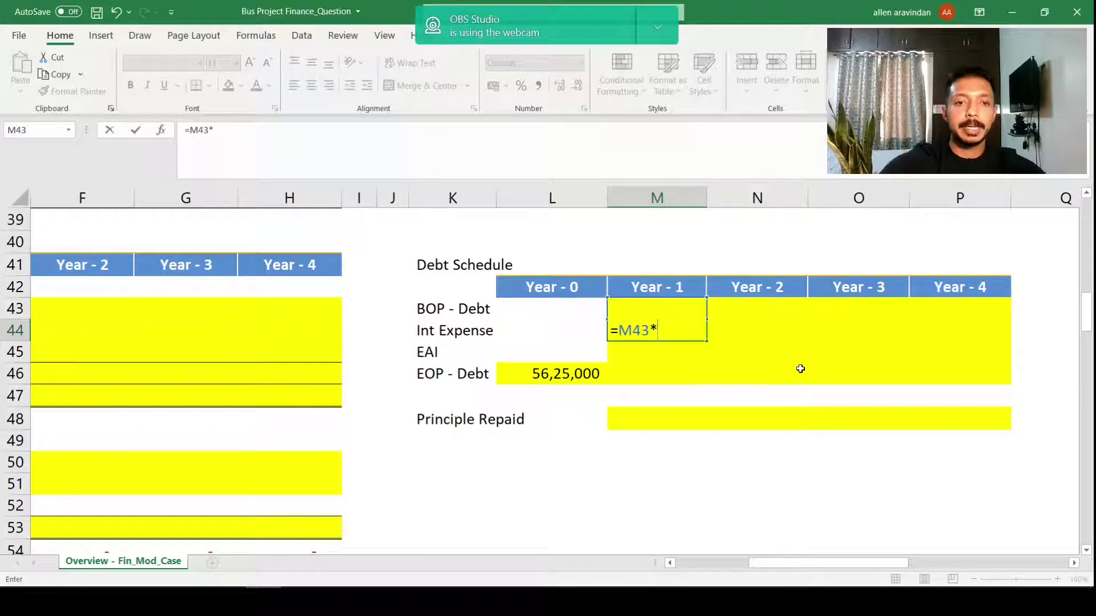
scroll(459, 347, up, 11)
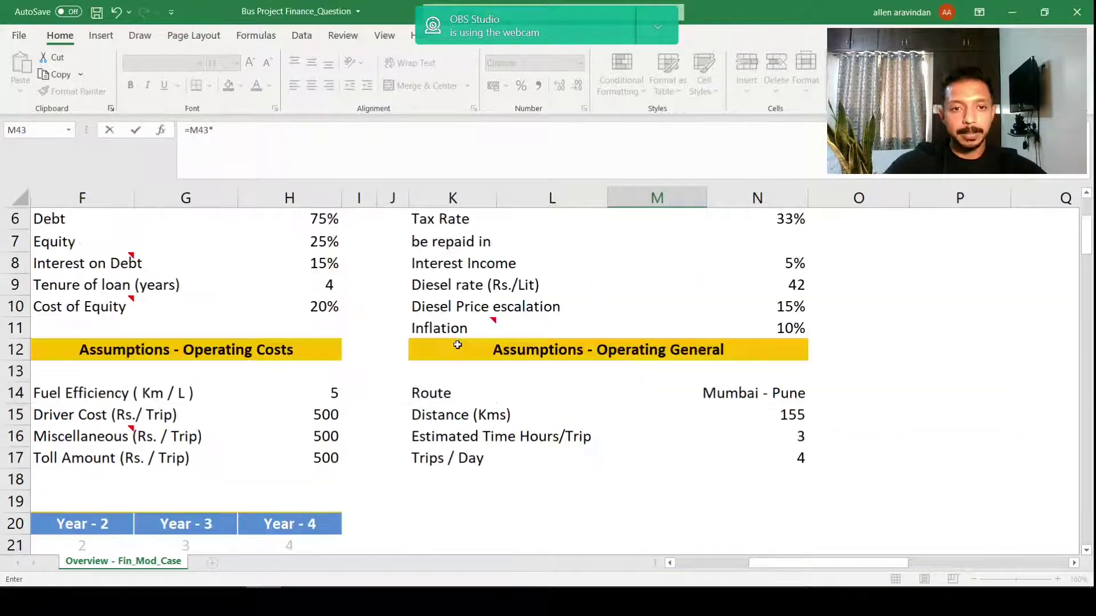
scroll(498, 315, up, 2)
click(568, 379)
click(599, 424)
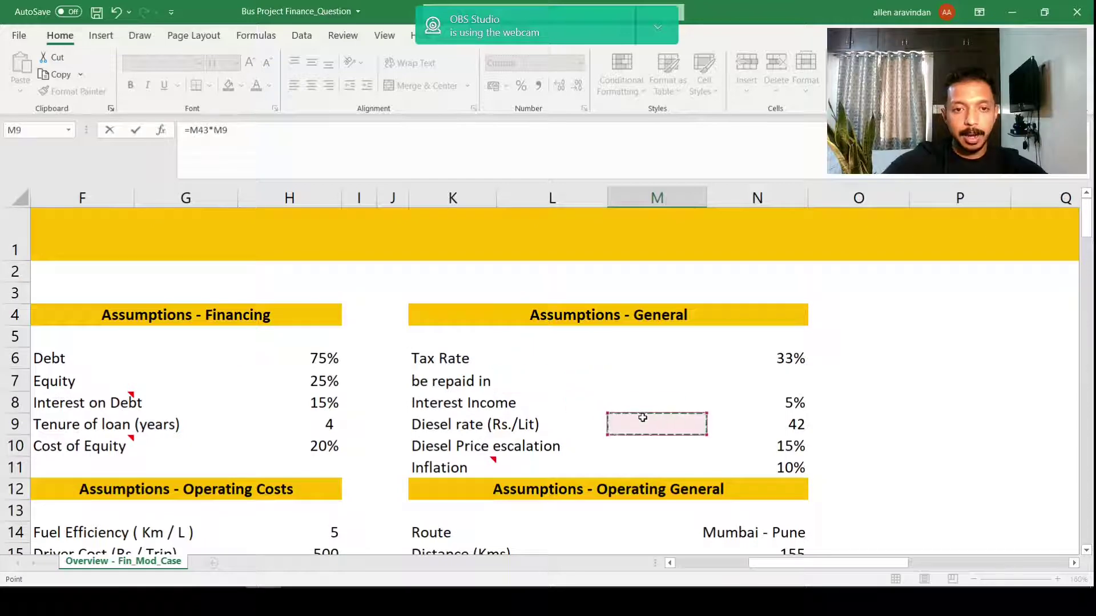
key(Left)
key(Left)
key(Left)
key(Left)
key(Up)
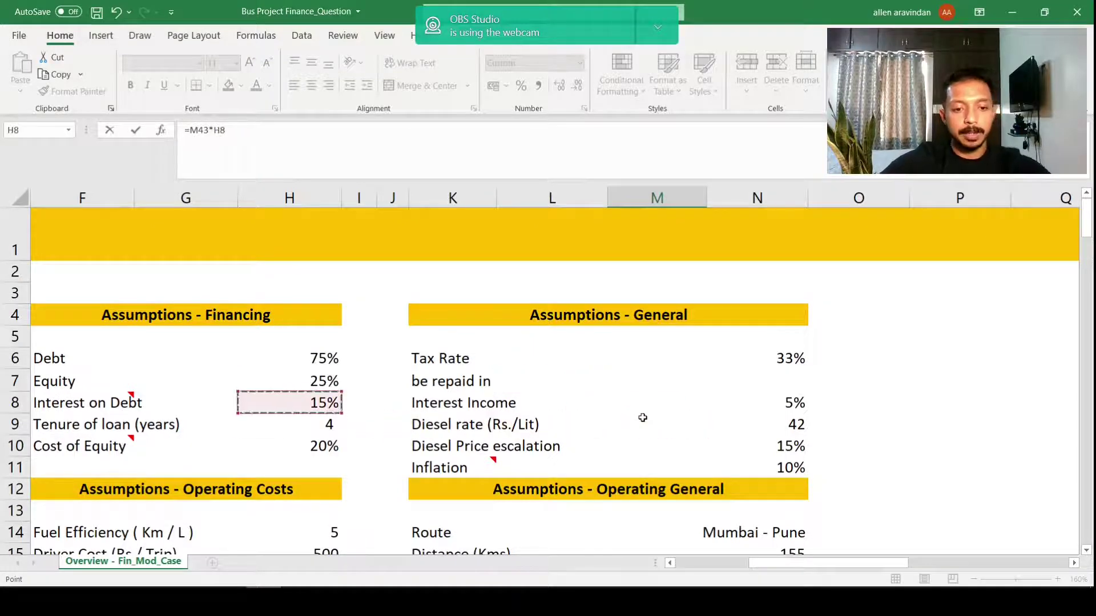
key(F4)
key(Return)
key(Up)
key(F2)
key(Escape)
Step: Start the Year 1 EAI formula in M45 with PMT, using the absolute interest rate $H$8 and the loan tenure H9 as number of periods
key(Down)
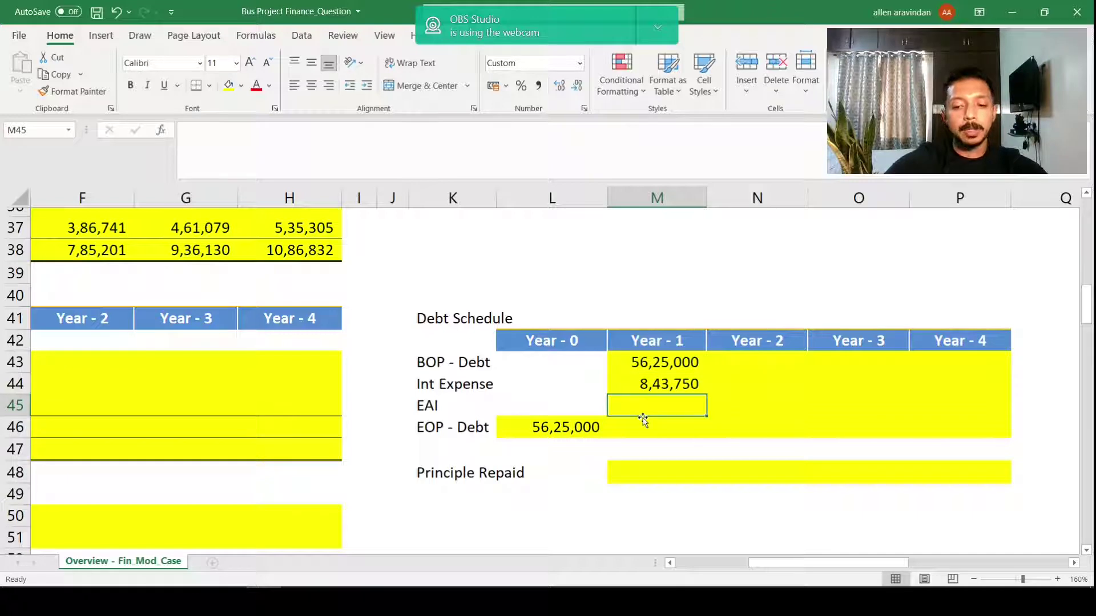
text(=pmt()
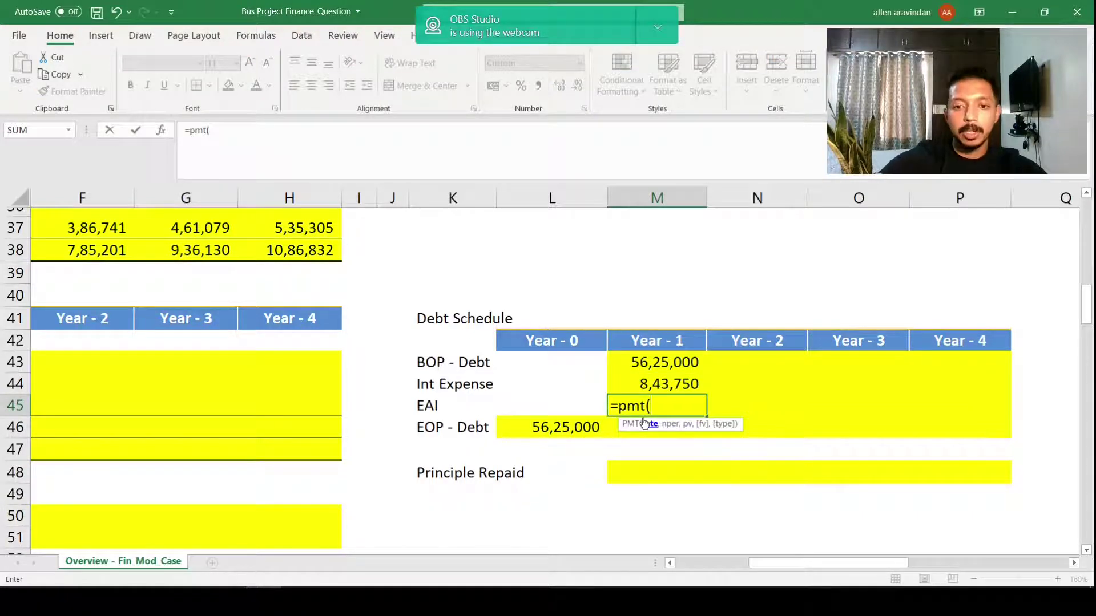
scroll(413, 394, up, 12)
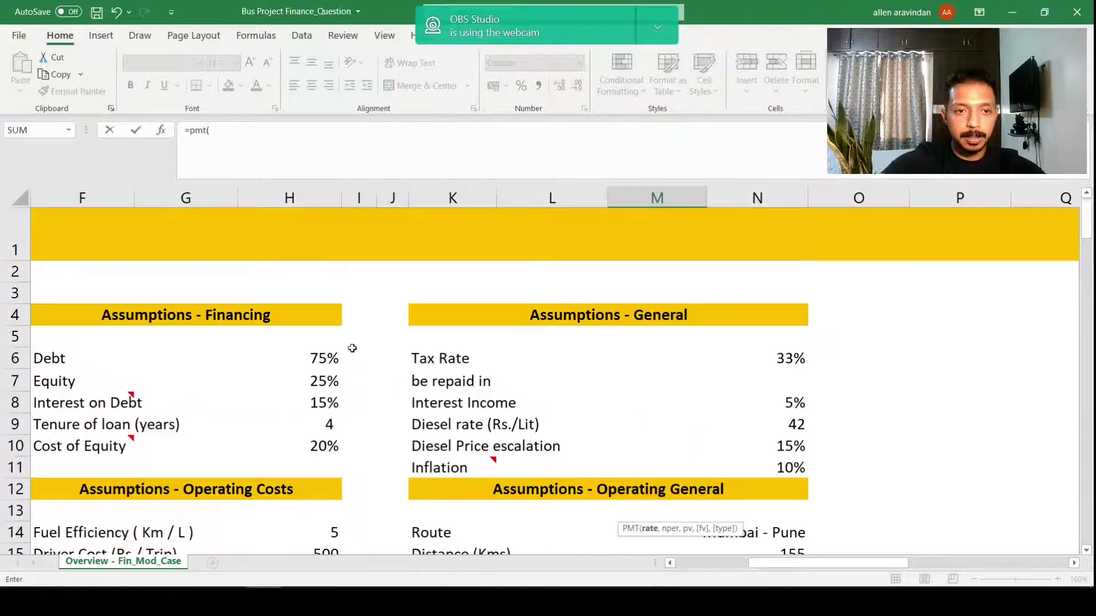
click(323, 402)
key(F4)
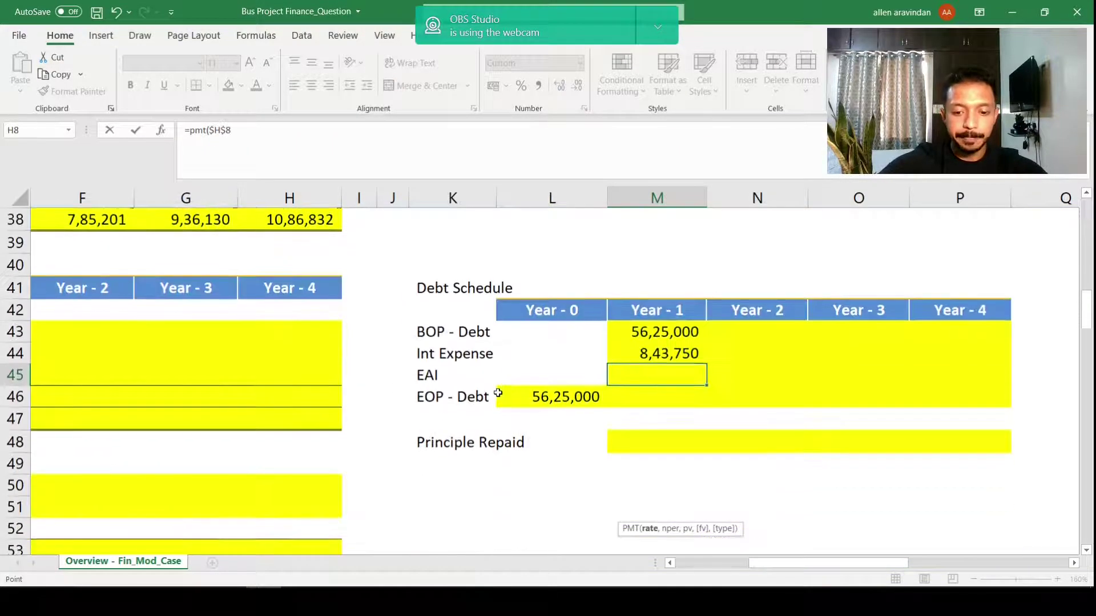
text(,)
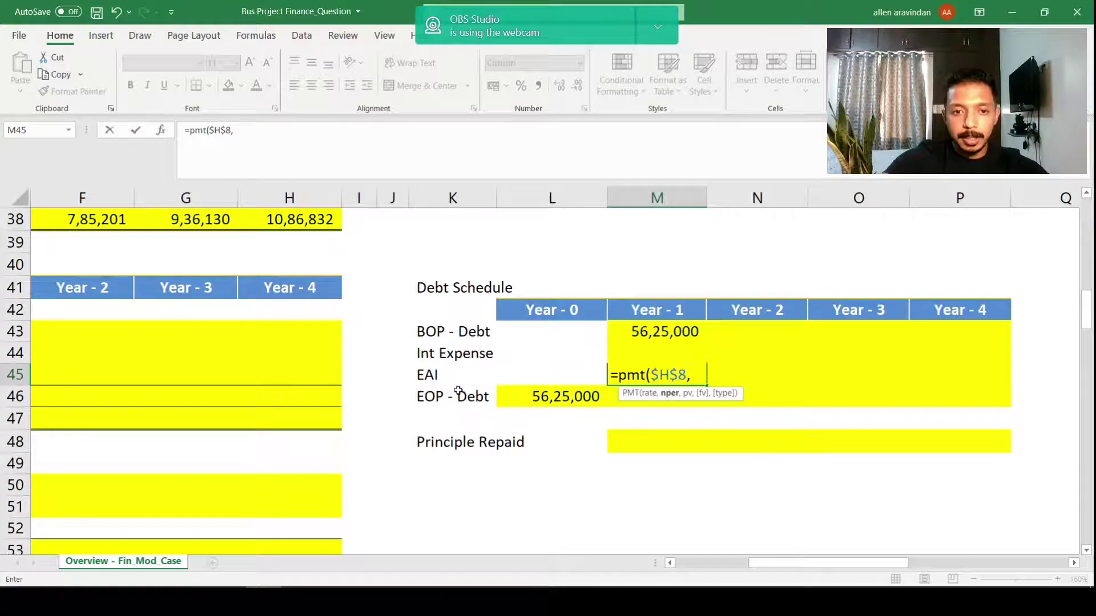
scroll(487, 422, up, 3)
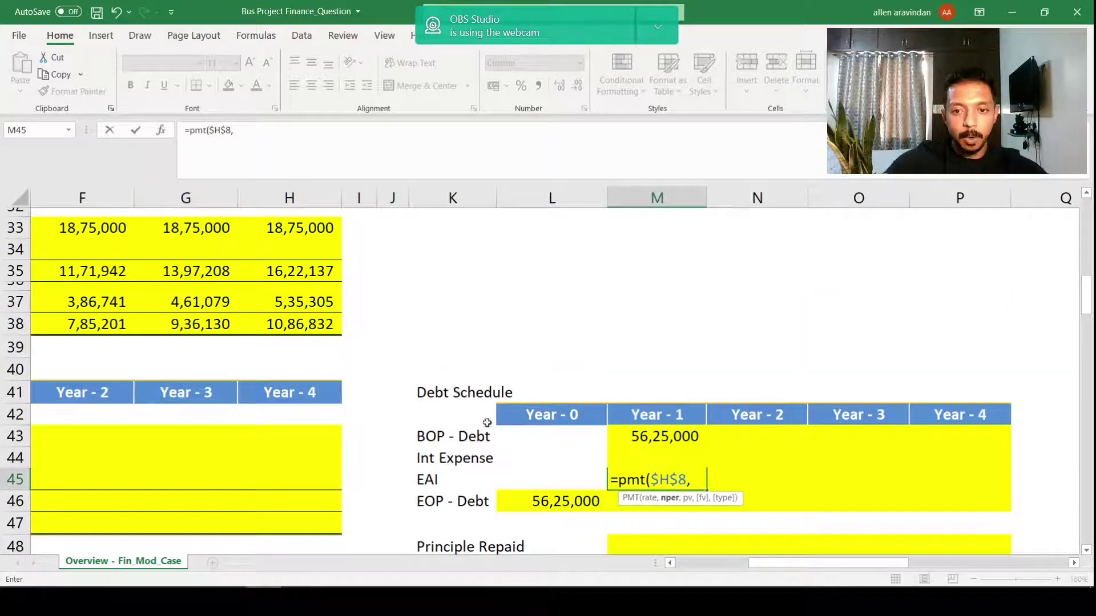
drag(756, 564, 684, 566)
scroll(514, 371, up, 10)
click(779, 371)
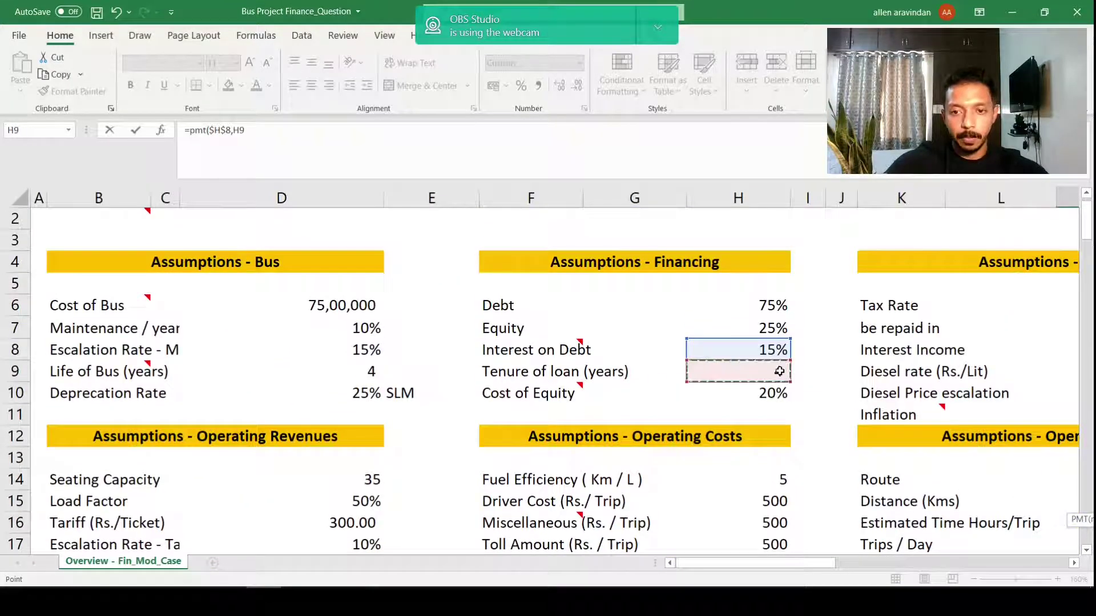
Step: Complete the Year-1 EAI formula in M45 as =PMT($H$8,$H$9,$L$46,0,0)
key(F4)
text(,)
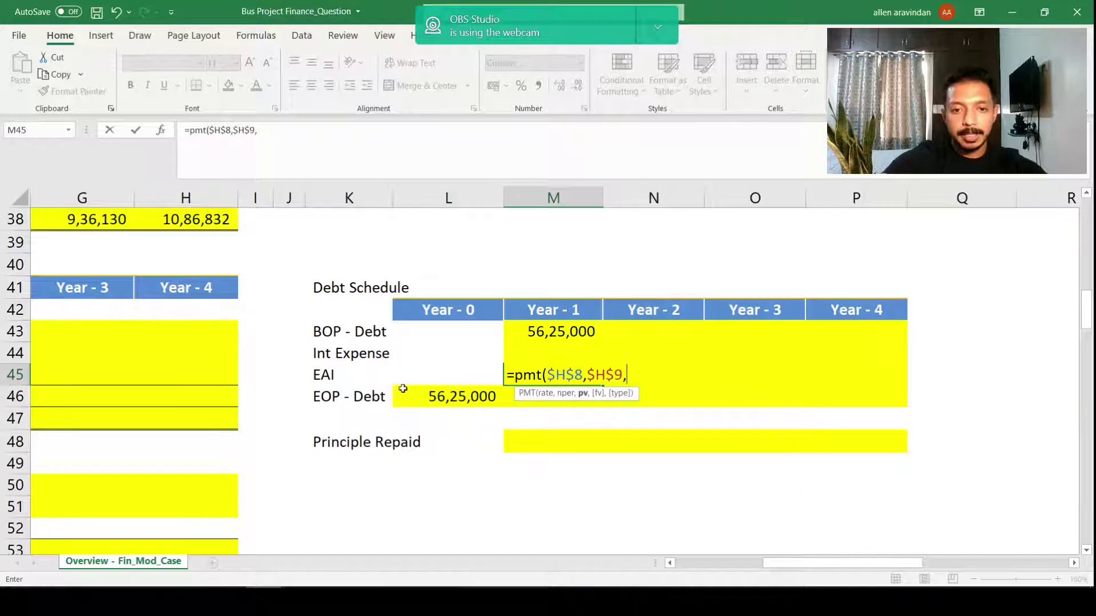
click(449, 403)
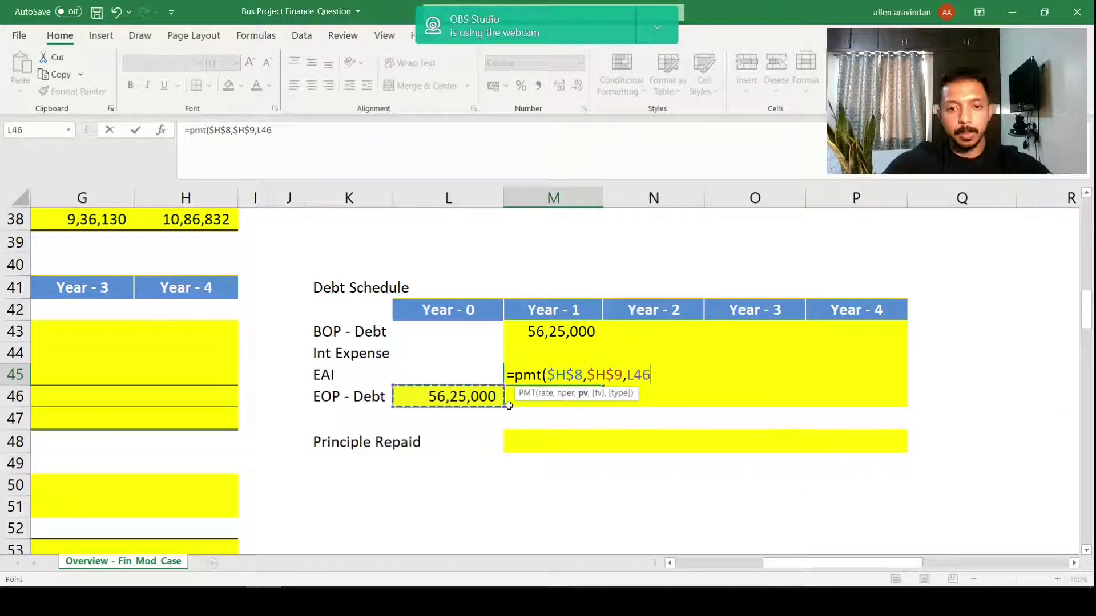
key(F4)
text(,)
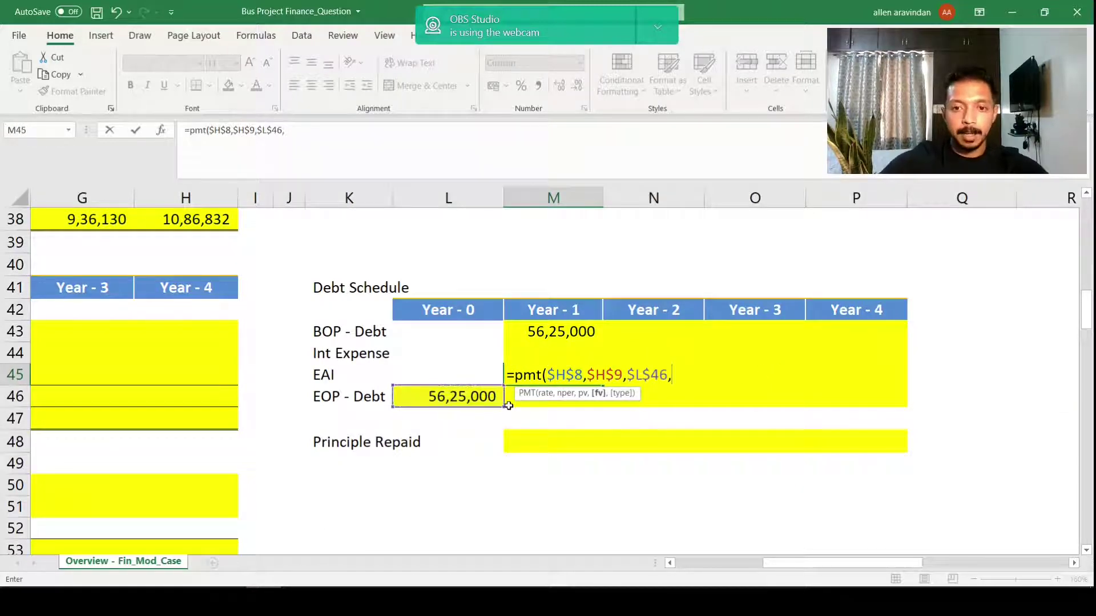
text(0,0)
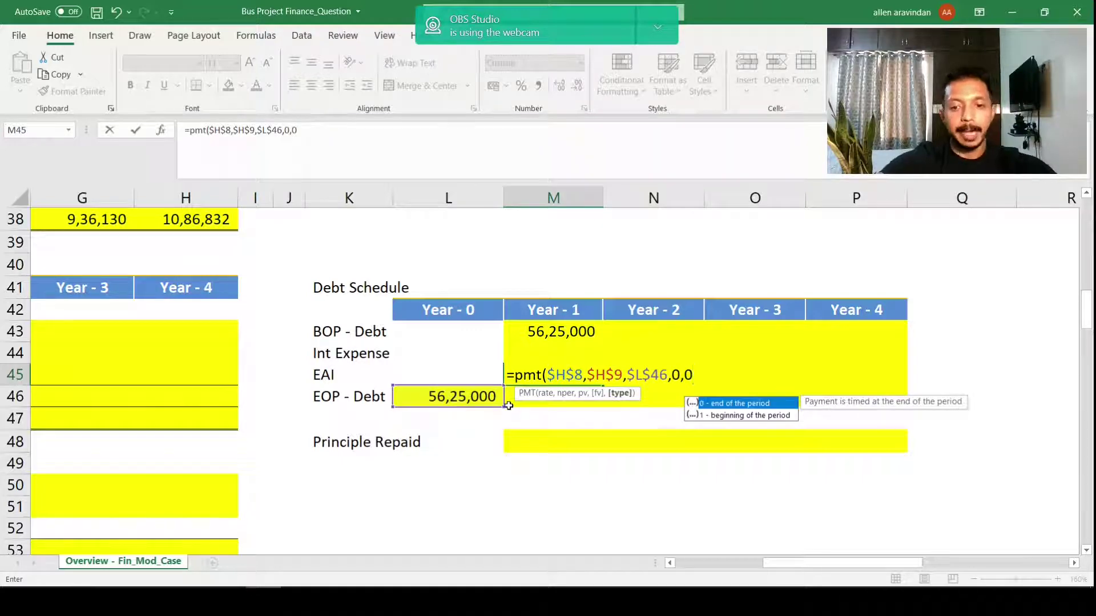
text())
key(Return)
key(Up)
key(F2)
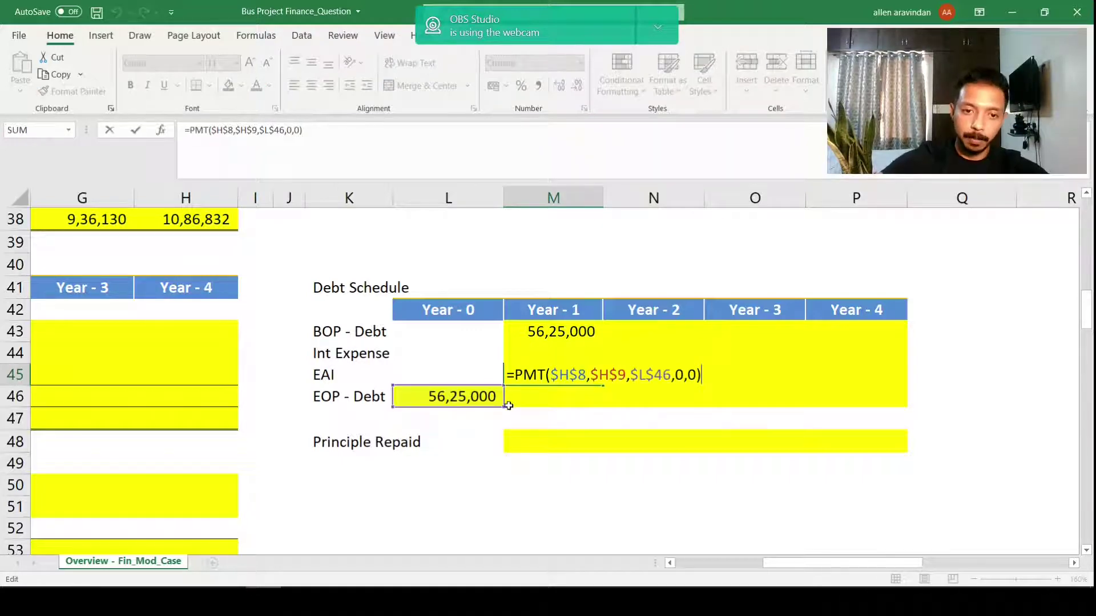
key(Return)
Step: Calculate the Year-1 EOP - Debt in M46 with =SUM(M43:M45)
text(=sum)
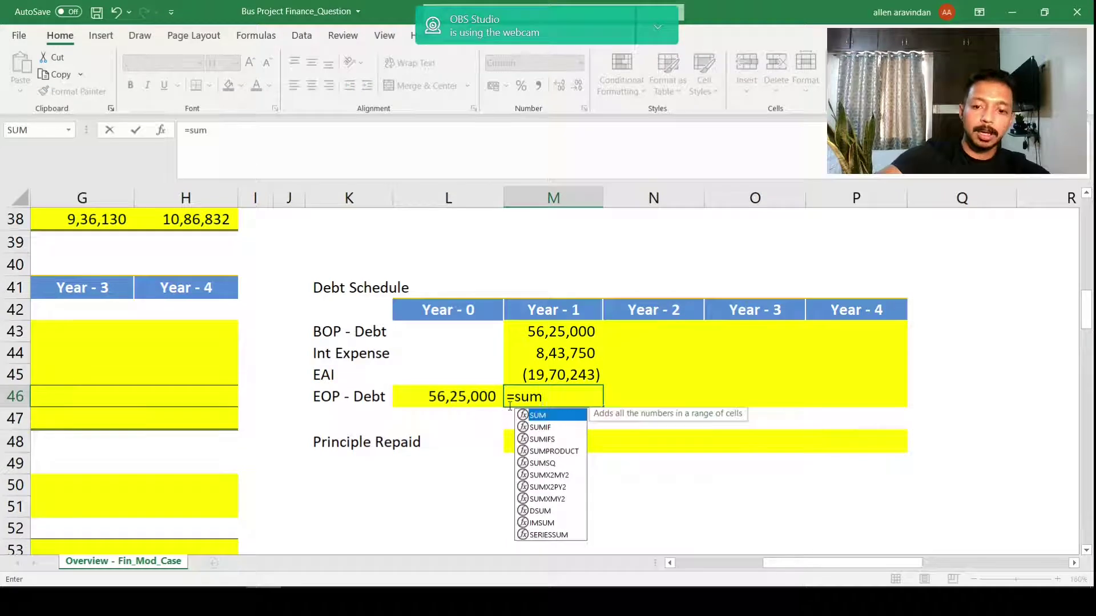
text(()
key(Up)
key(Up)
key(Up)
key(shift+Down)
key(shift+Down)
key(Return)
key(Up)
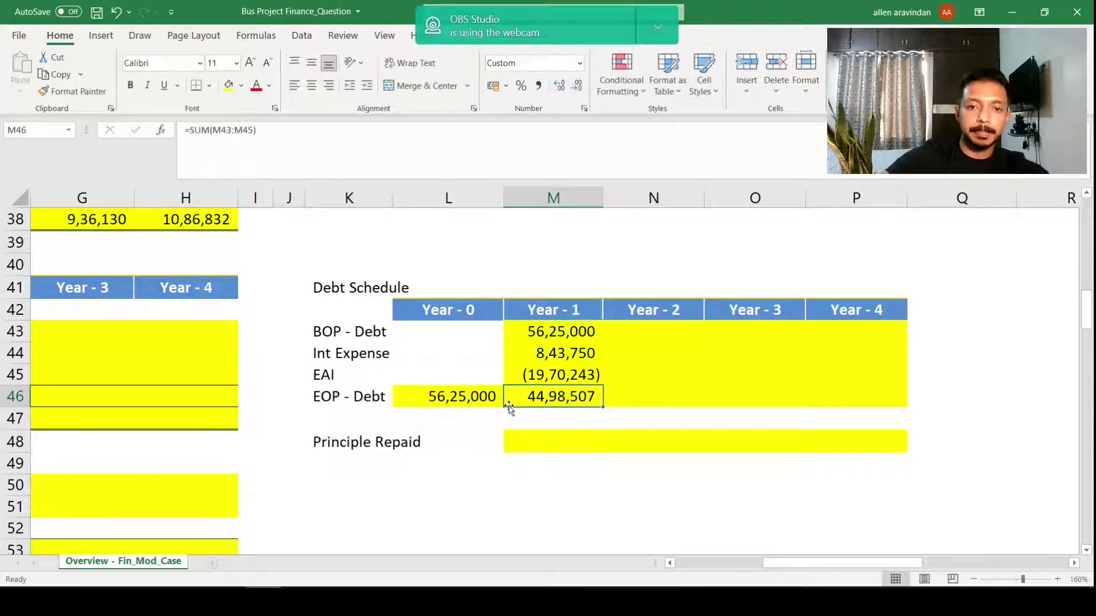
double_click(510, 407)
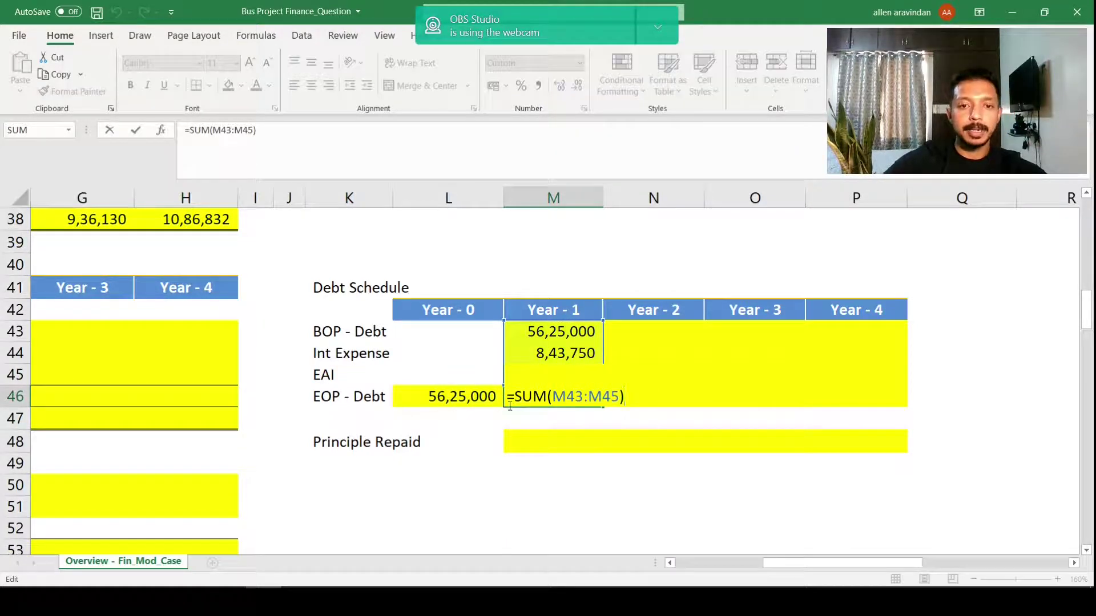
key(Escape)
Step: Copy the Year-1 debt schedule formulas in M43:M46 across to Year-2 through Year-4
key(Up)
key(Up)
key(Up)
key(Up)
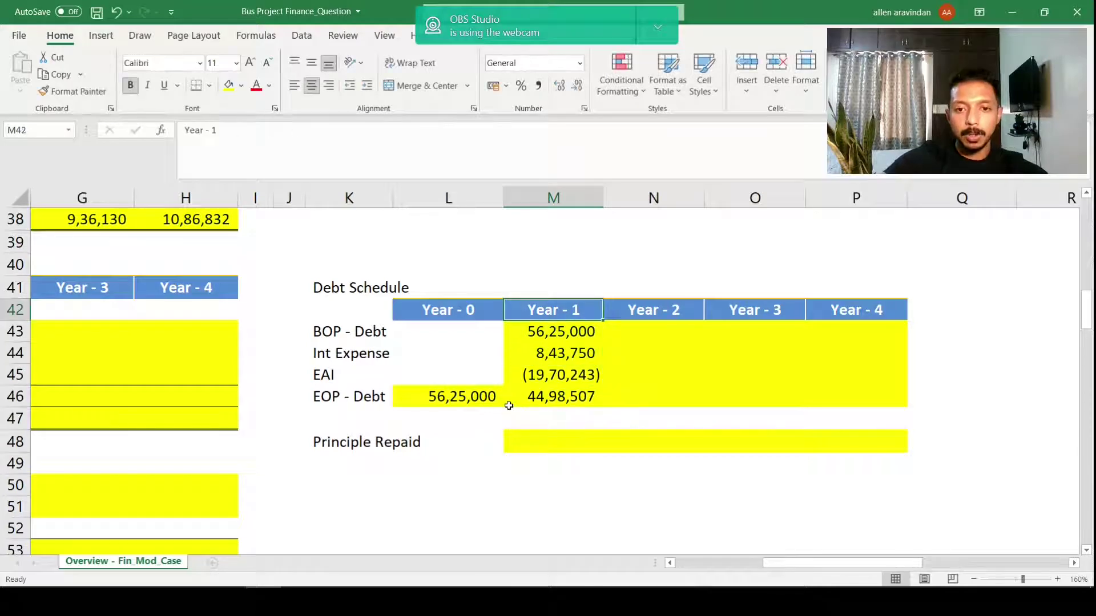
key(Down)
key(shift+Down)
key(shift+Down)
key(shift+Down)
key(ctrl+c)
key(shift+Right)
key(shift+Right)
key(shift+Right)
key(ctrl+v)
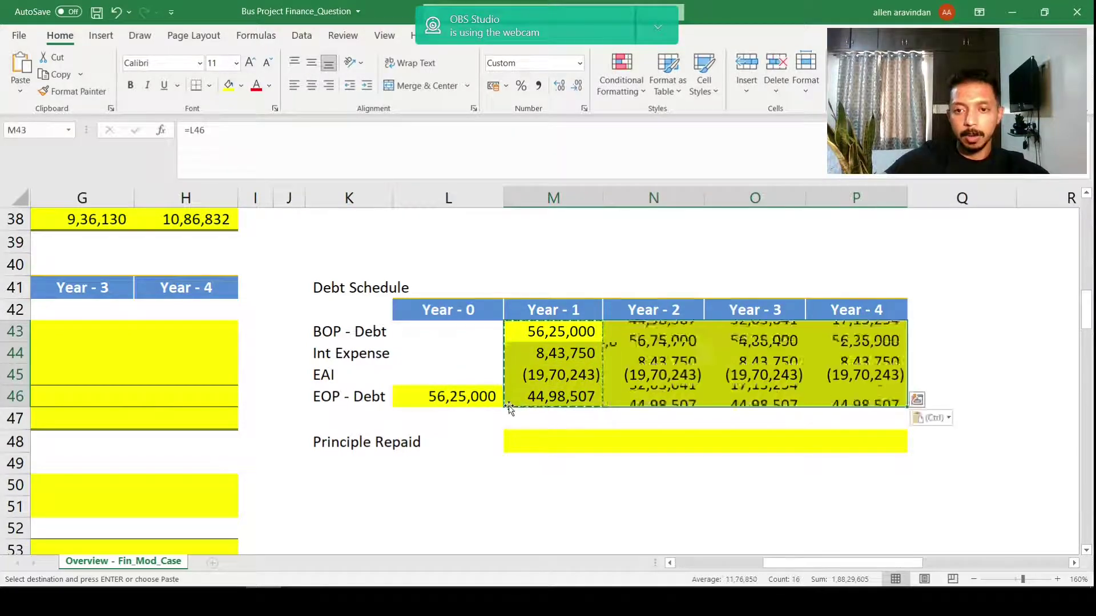
key(Escape)
key(Down)
key(Down)
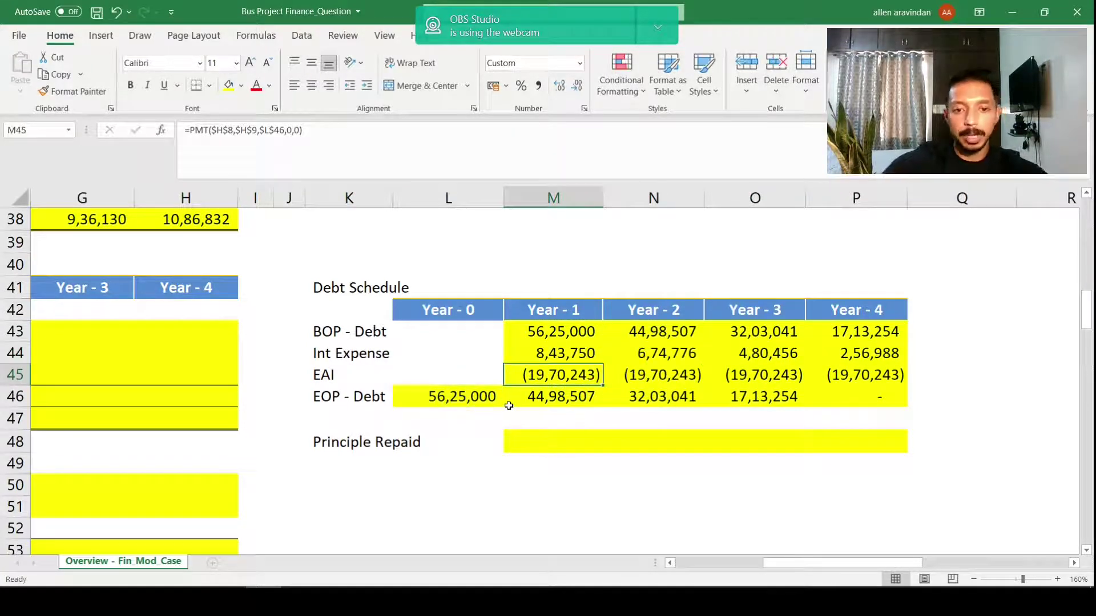
Step: Calculate the Year-1 Principle Repaid in M48 with =M43-M46
double_click(543, 446)
key(Escape)
text(=)
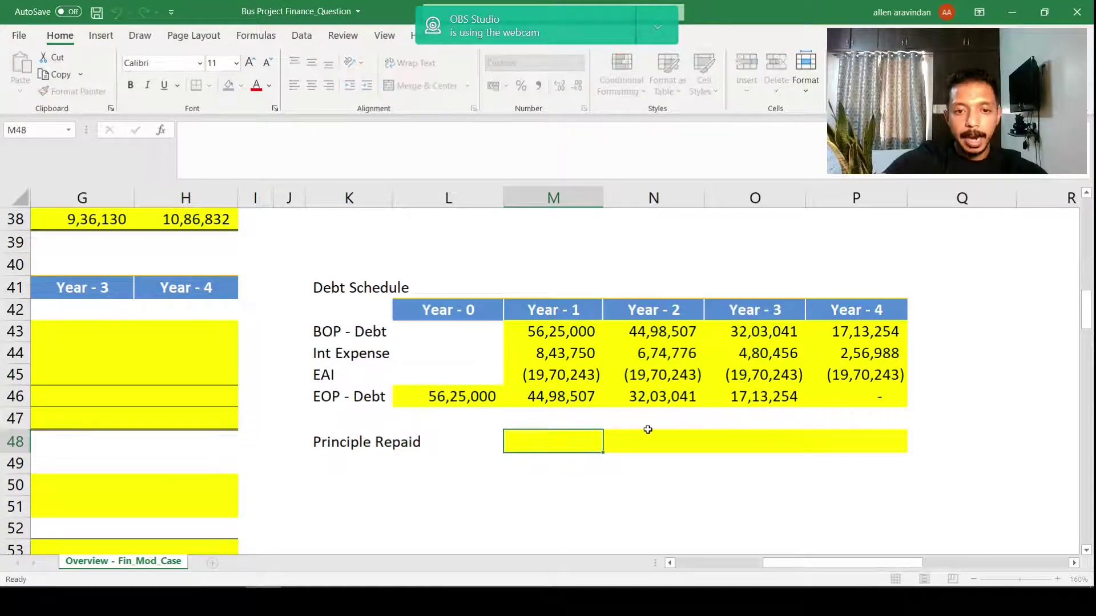
text(=)
click(549, 326)
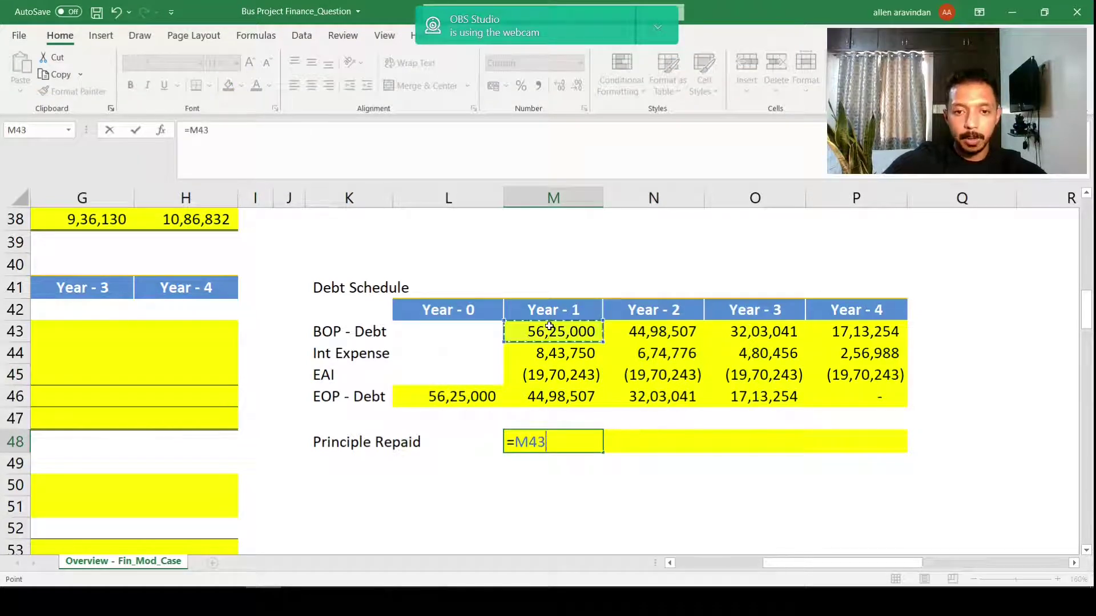
text(-)
click(566, 401)
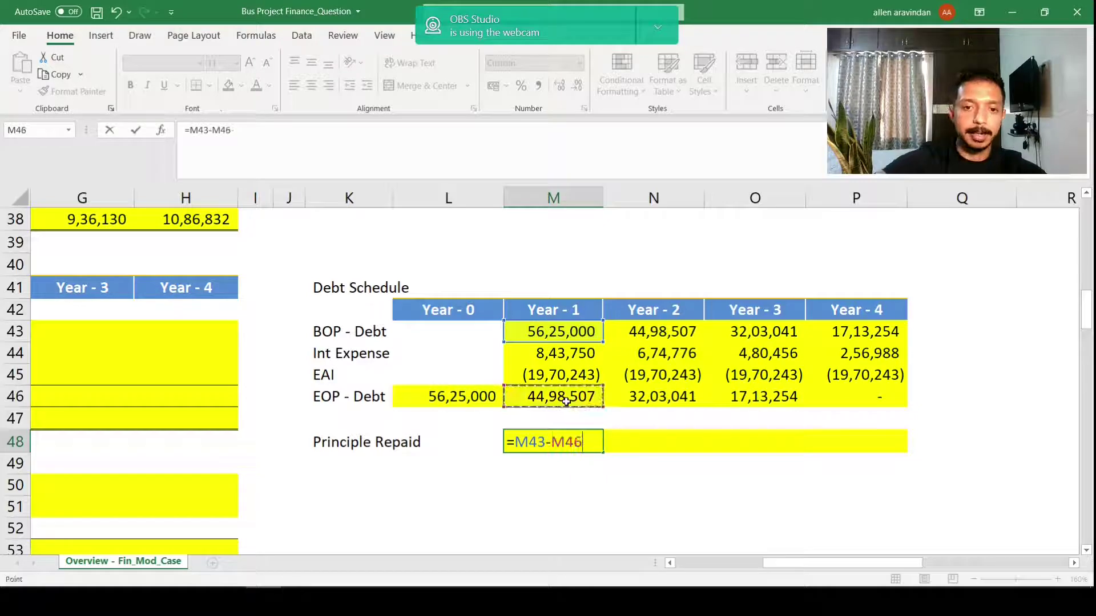
key(ctrl+Return)
Step: Copy the Principle Repaid formula from M48 across to Year-2 through Year-4
key(ctrl+c)
key(shift+Right)
key(shift+Right)
key(shift+Right)
key(ctrl+v)
key(Escape)
key(Right)
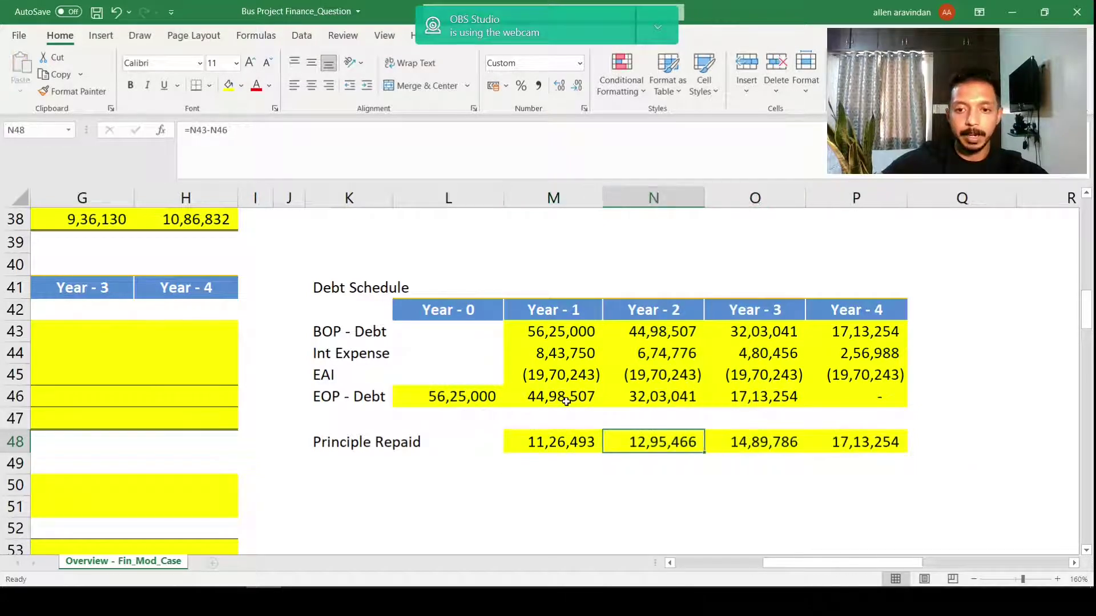
Step: Review the Principle Repaid formula and the EOP - Debt, Int Expense and Principle Repaid rows of the debt schedule
key(Left)
key(F2)
key(Escape)
click(376, 412)
drag(445, 399, 828, 403)
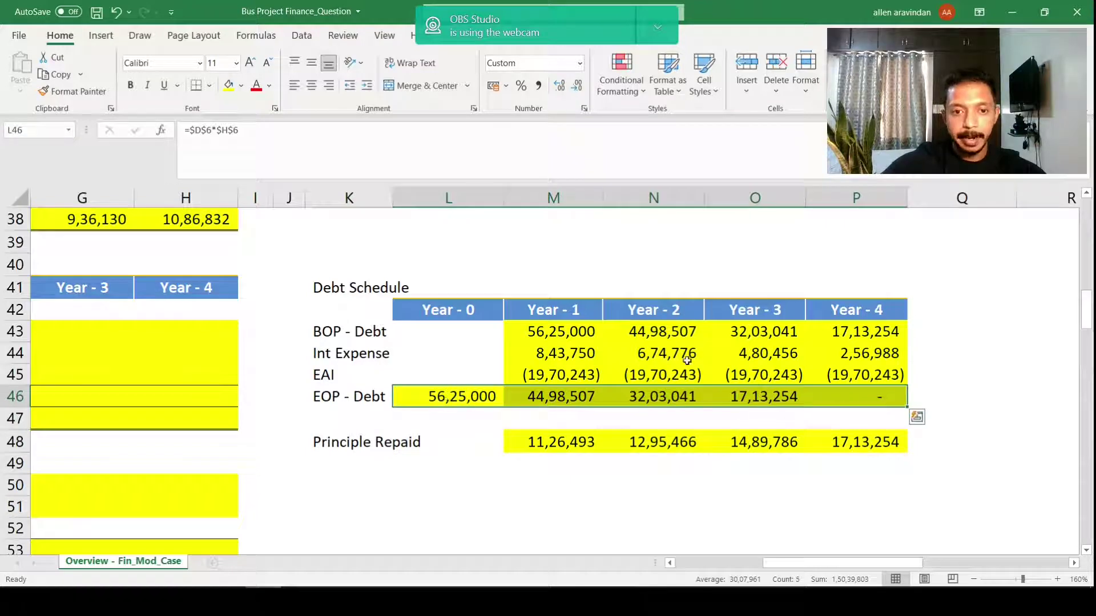
drag(556, 353, 842, 355)
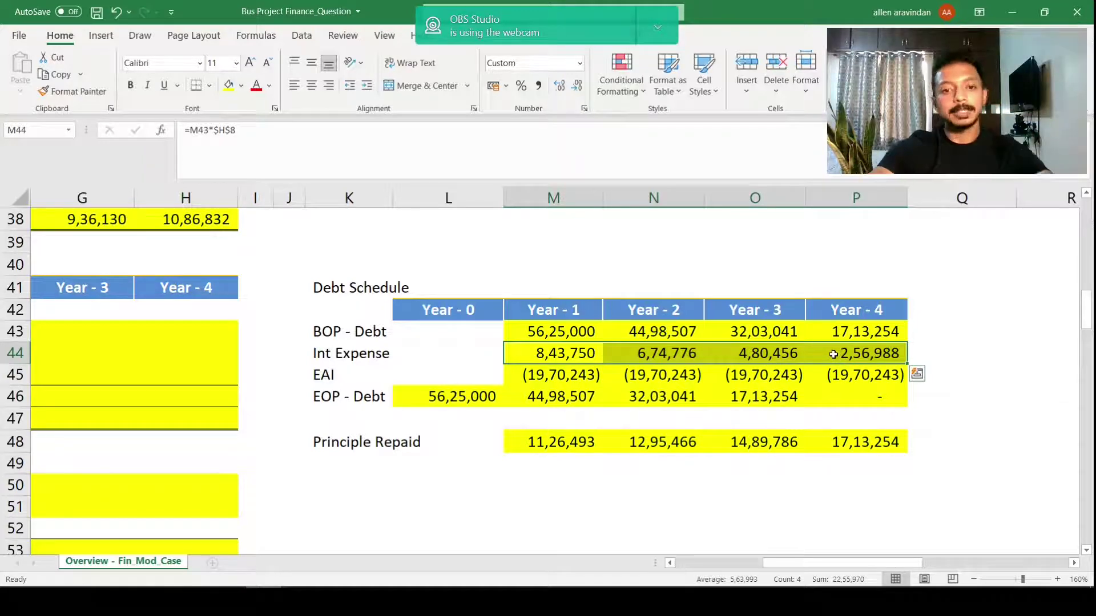
click(541, 442)
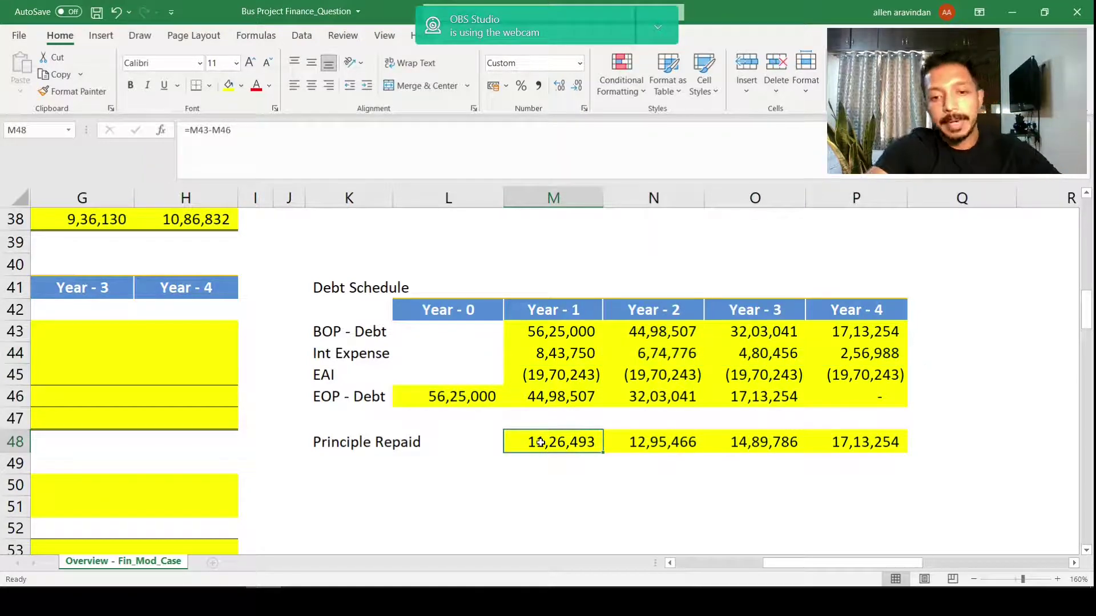
drag(540, 443, 856, 443)
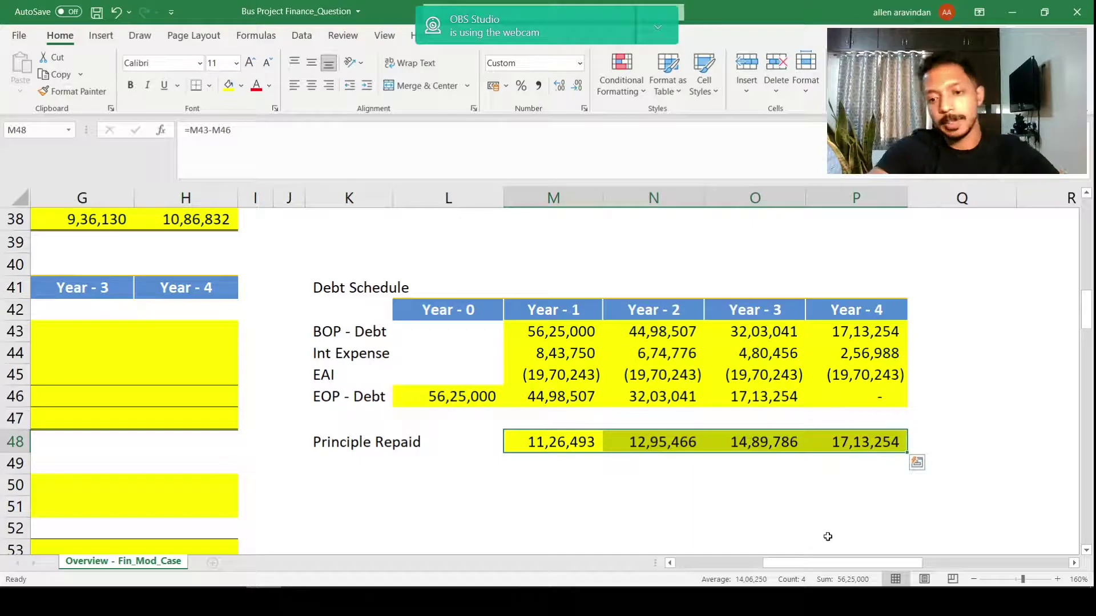
Step: Link the Year-1 Interest Expense in E34 of the income statement to the debt schedule's interest with =M44
scroll(822, 562, left, 5)
scroll(514, 474, up, 6)
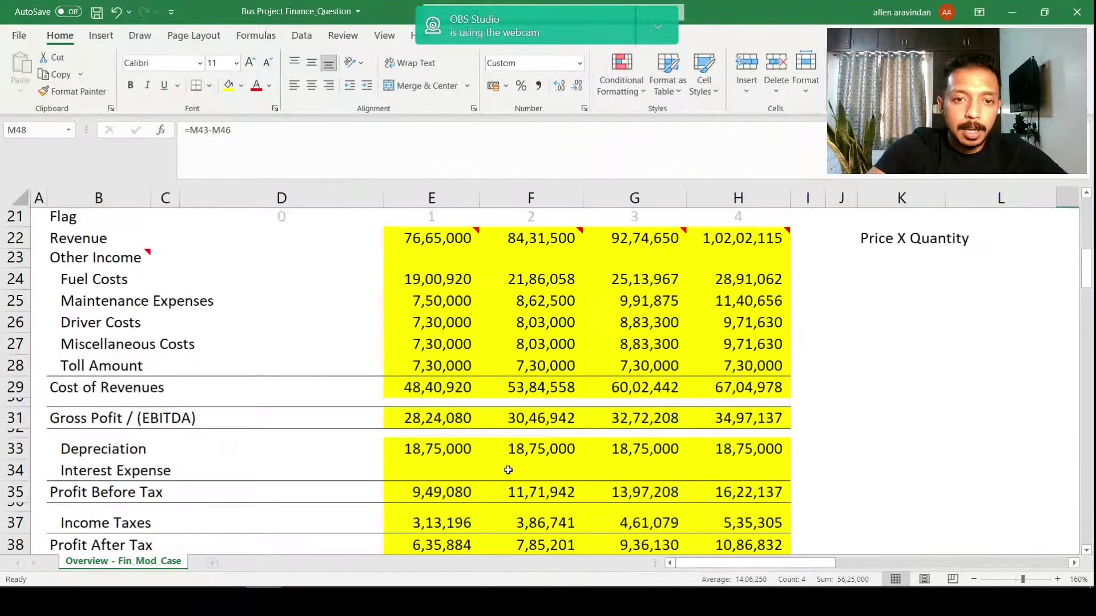
scroll(508, 470, up, 1)
scroll(458, 383, down, 3)
click(436, 368)
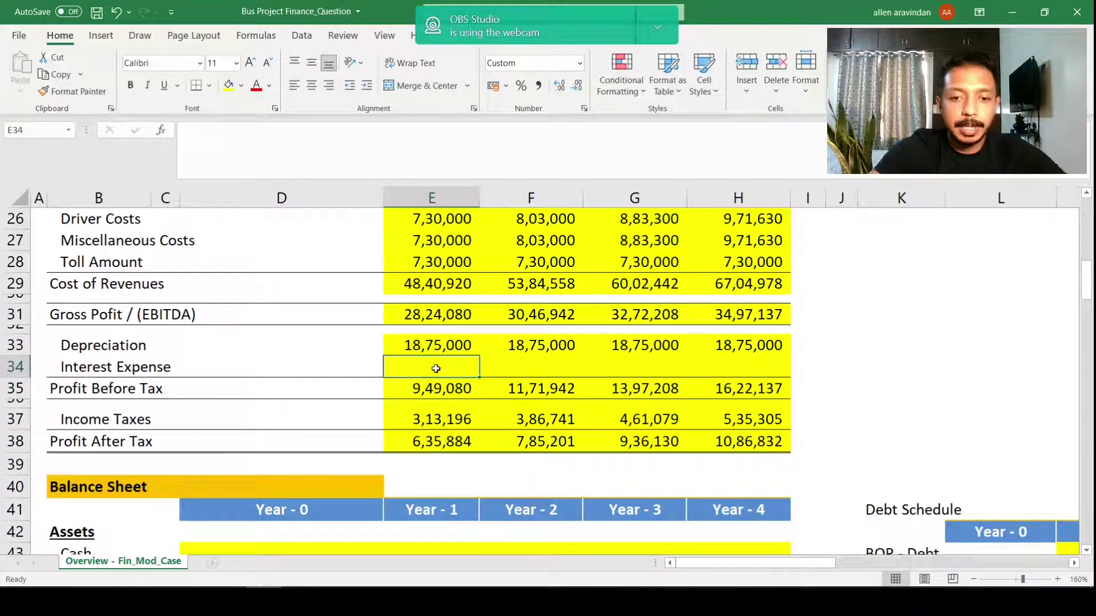
text(=)
scroll(562, 365, down, 2)
click(987, 496)
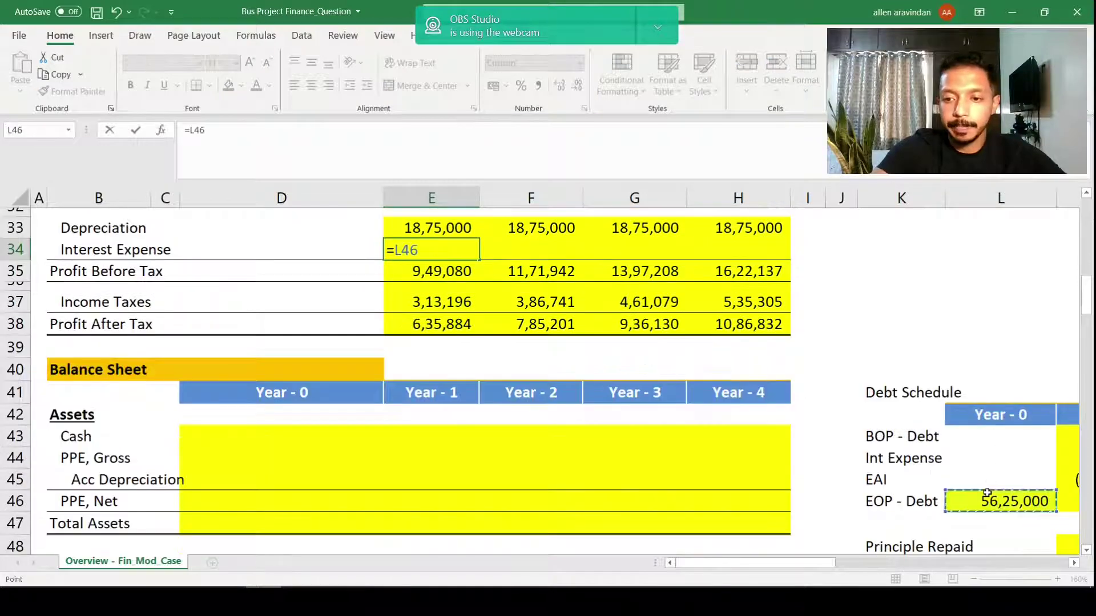
key(Right)
key(Right)
key(Left)
key(Up)
key(Up)
key(Return)
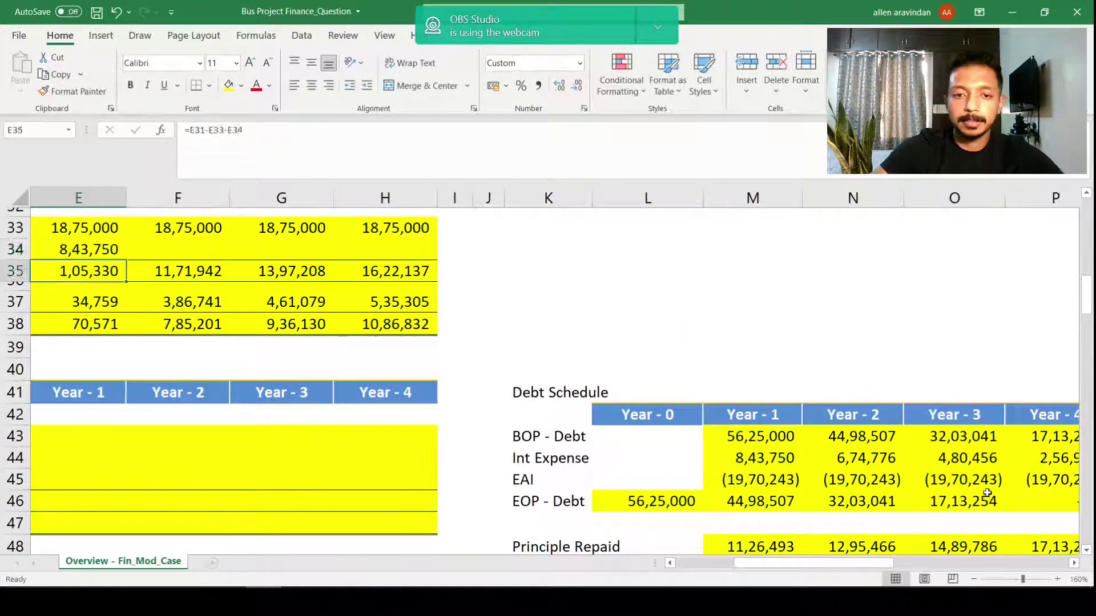
Step: Copy the Interest Expense formula from E34 across to Year-2 through Year-4
key(Up)
key(Up)
key(Left)
key(Left)
key(Left)
key(Down)
key(Right)
key(Right)
key(Right)
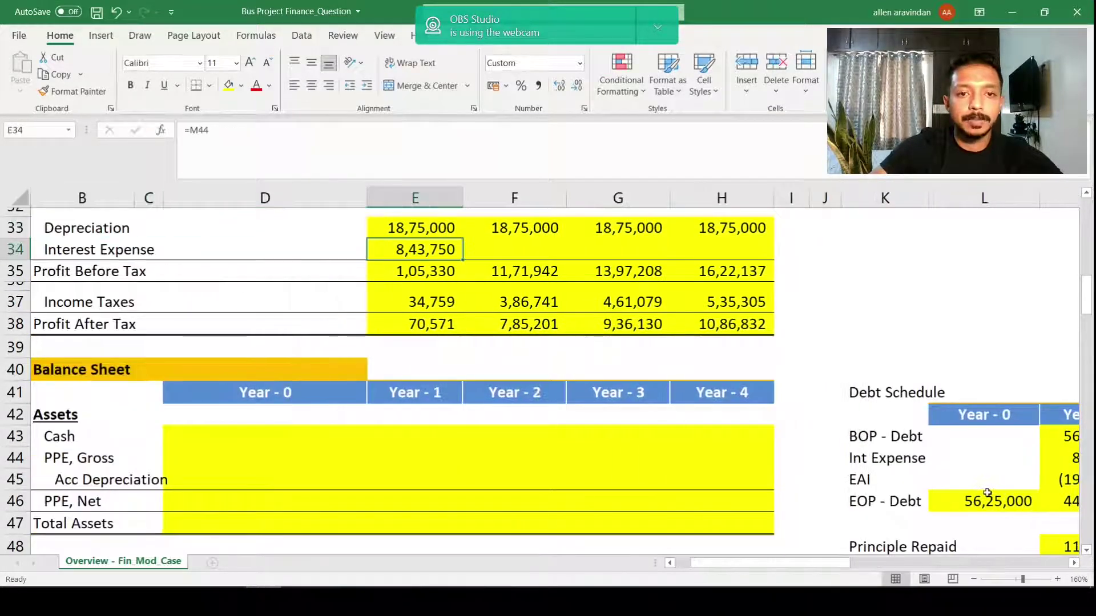
key(ctrl+c)
key(shift+Right)
key(shift+Right)
key(shift+Right)
key(ctrl+v)
key(Down)
key(Up)
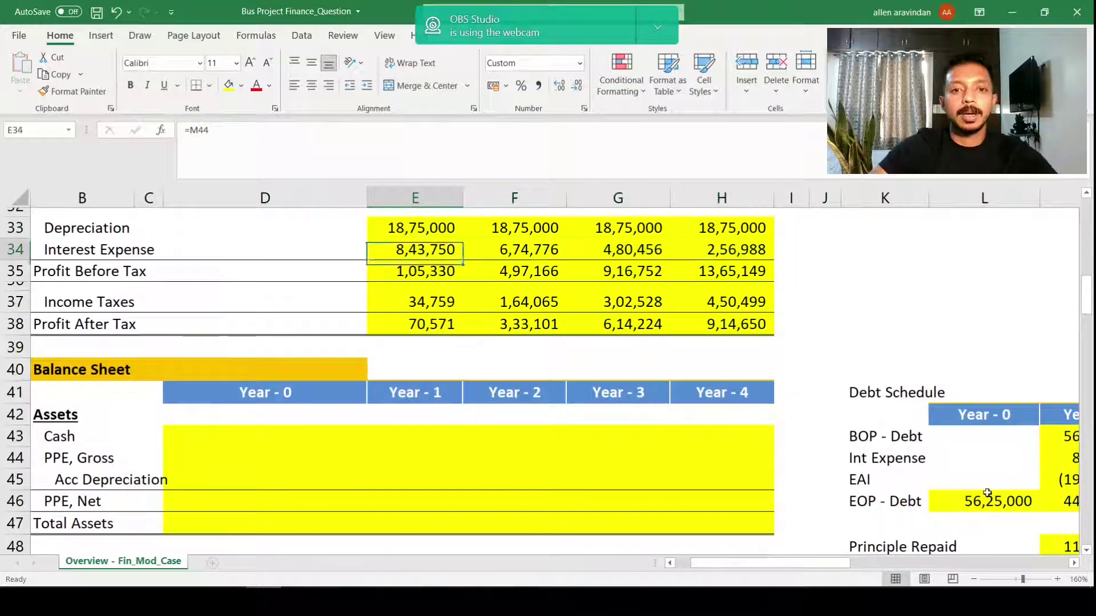
Step: Inspect the Year-1 Interest Expense and Profit After Tax formulas in the income statement
key(F2)
key(Escape)
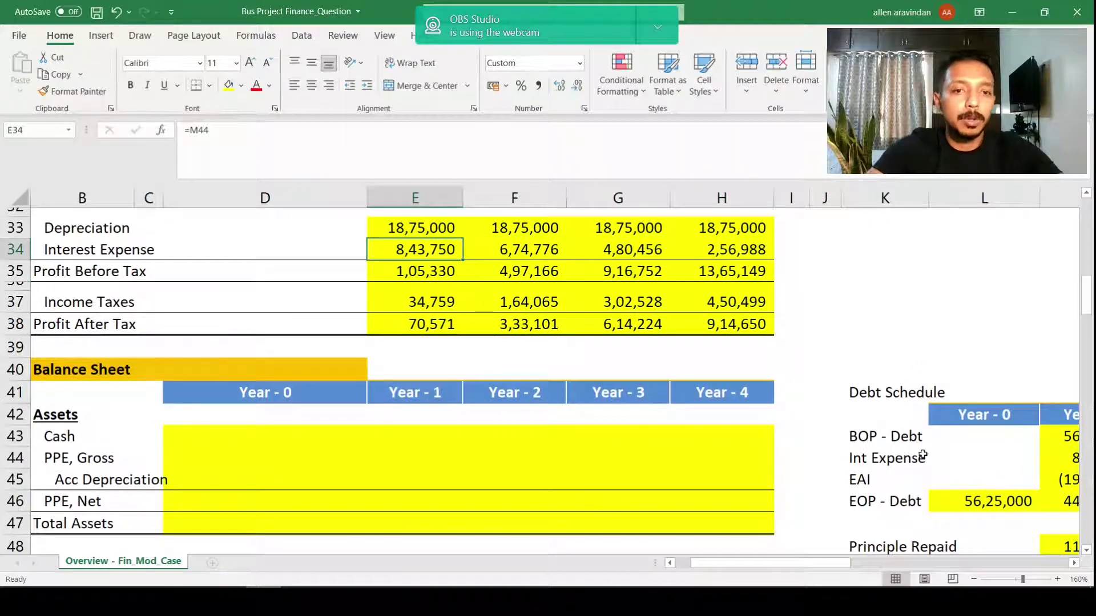
key(Down)
key(Down)
key(Down)
key(F2)
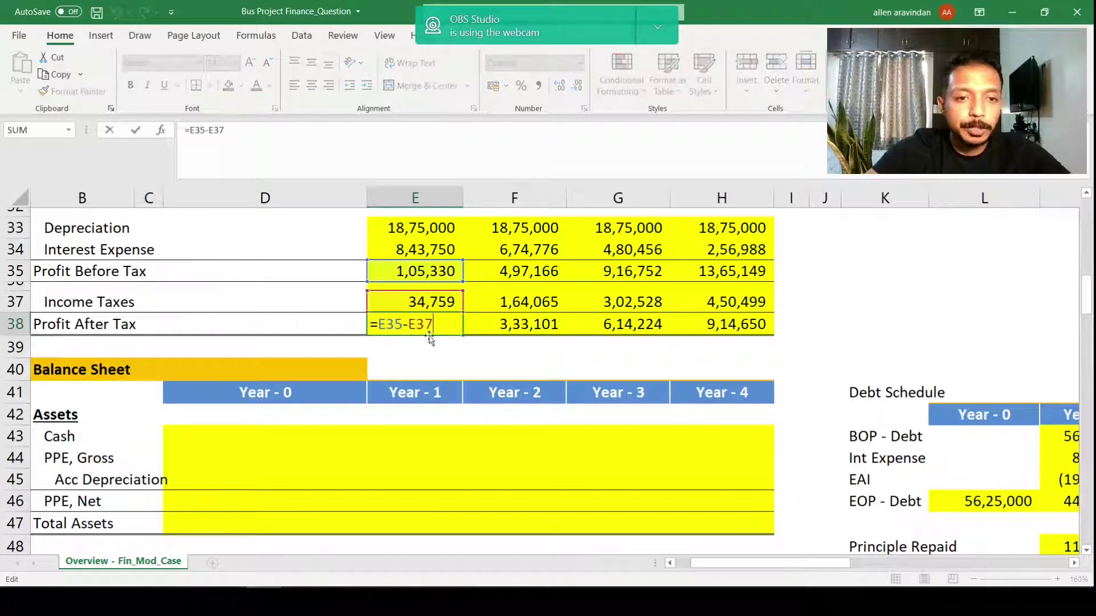
key(Escape)
scroll(429, 346, up, 1)
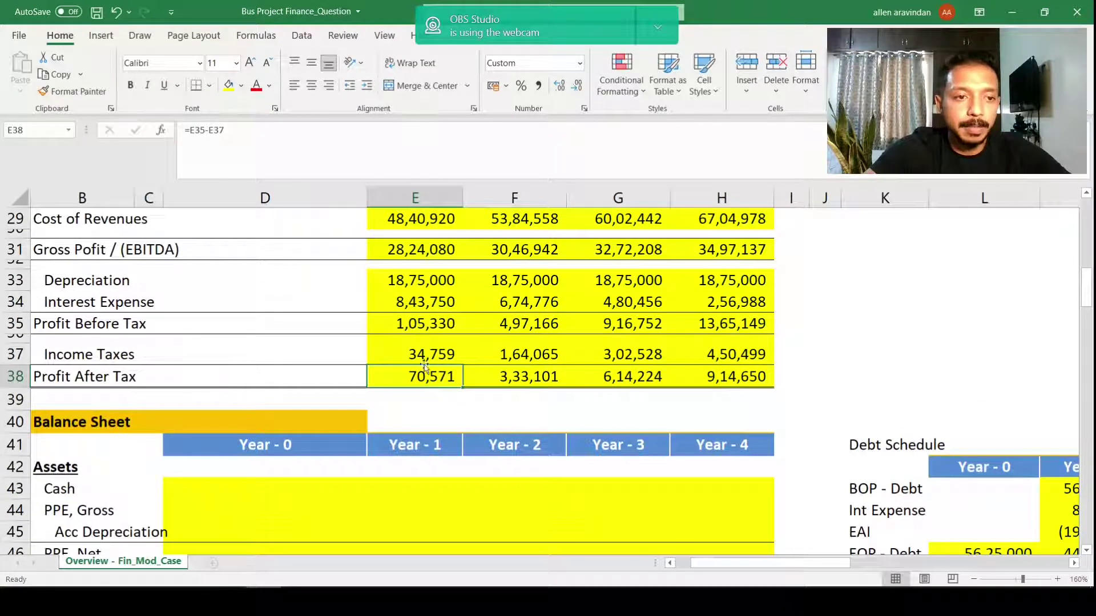
scroll(399, 360, down, 1)
Step: Examine the empty Cash and PPE rows for Year-0 and Year-1 in the balance sheet's Assets section
click(384, 440)
scroll(384, 440, down, 2)
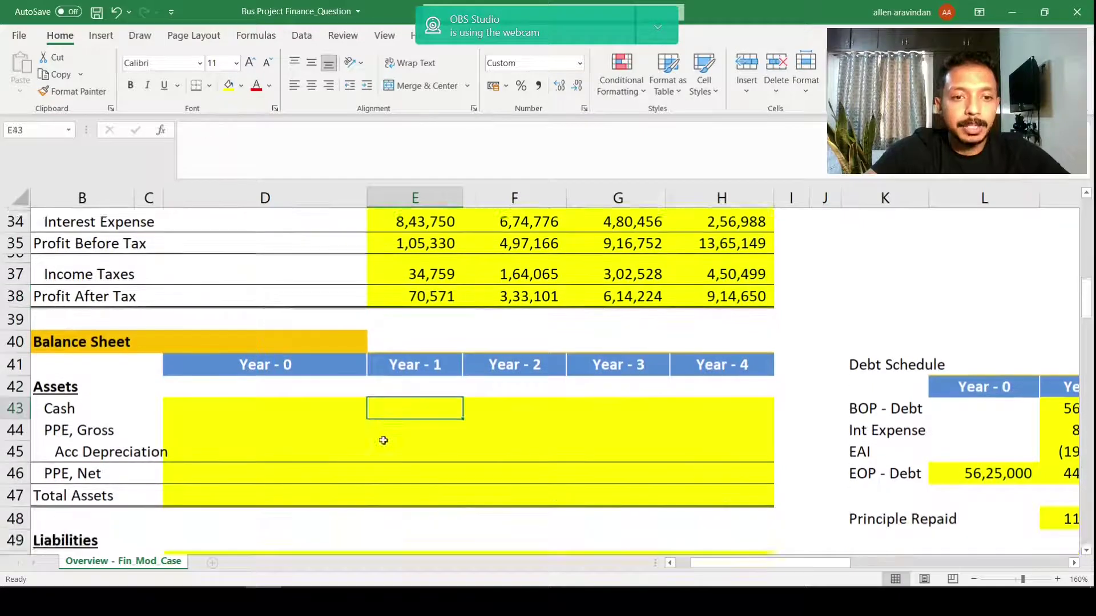
scroll(274, 392, left, 1)
scroll(201, 324, up, 2)
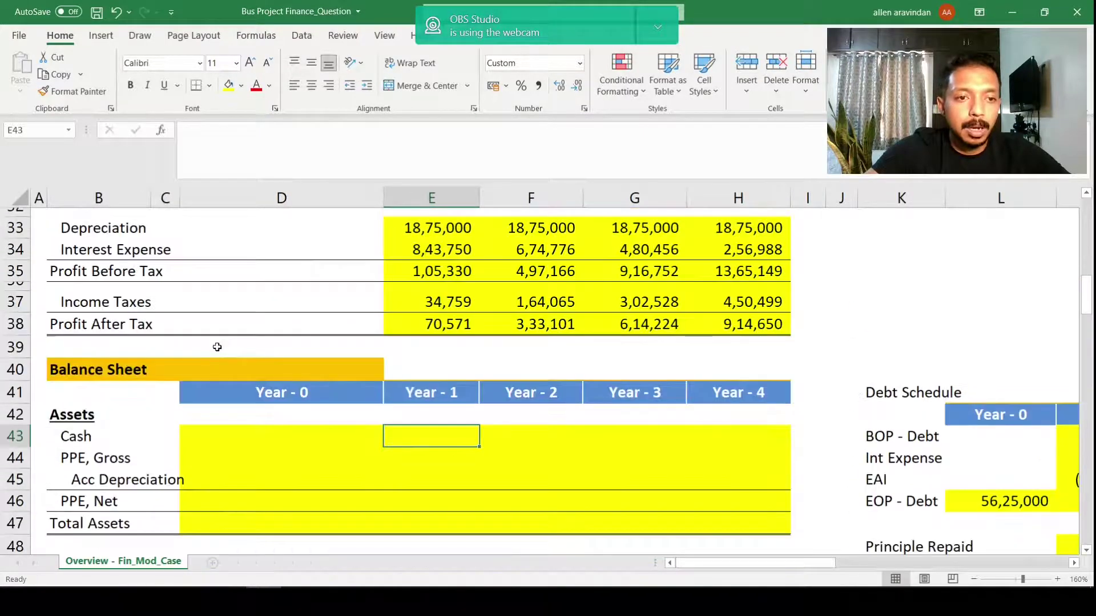
scroll(235, 377, down, 1)
click(235, 376)
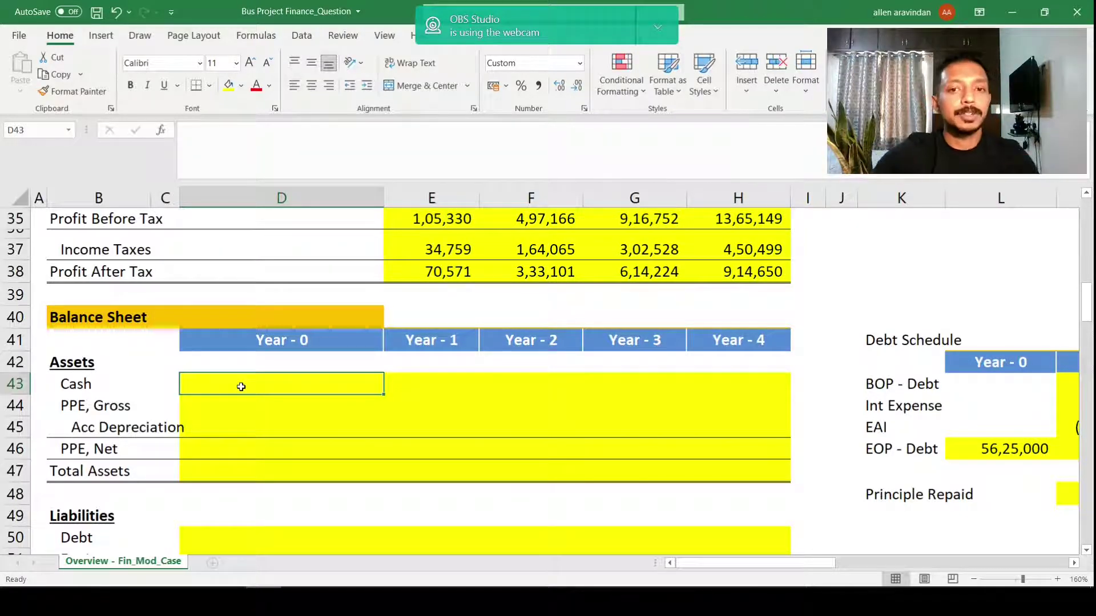
scroll(241, 387, down, 1)
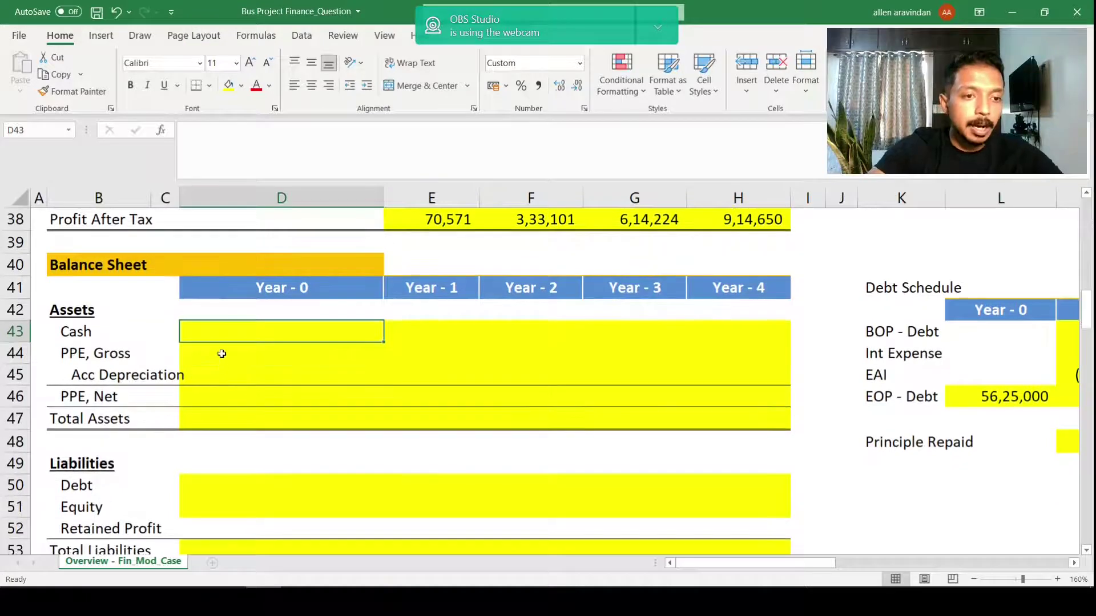
Step: Link the Year-0 PPE, Gross in D44 to the Cost of Bus assumption with the absolute reference =$D$6
click(193, 358)
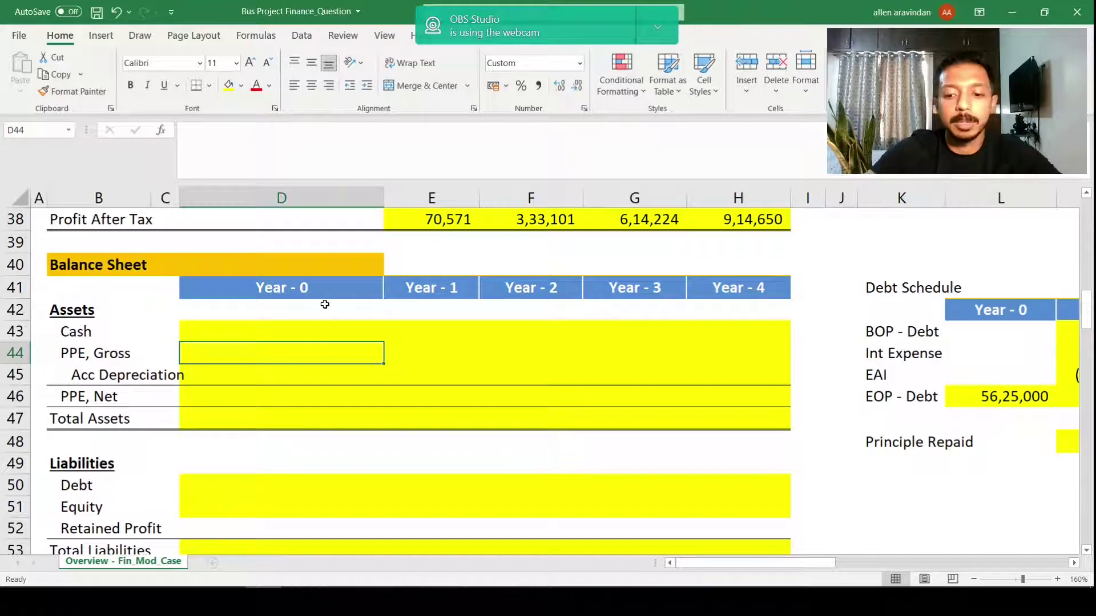
text(=)
scroll(324, 305, up, 12)
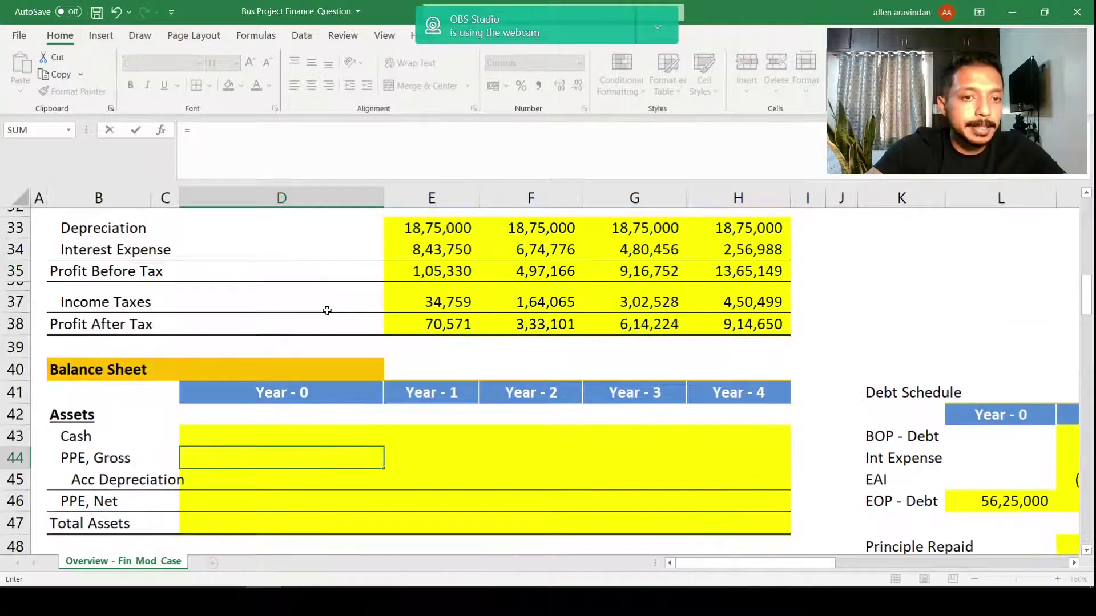
click(341, 354)
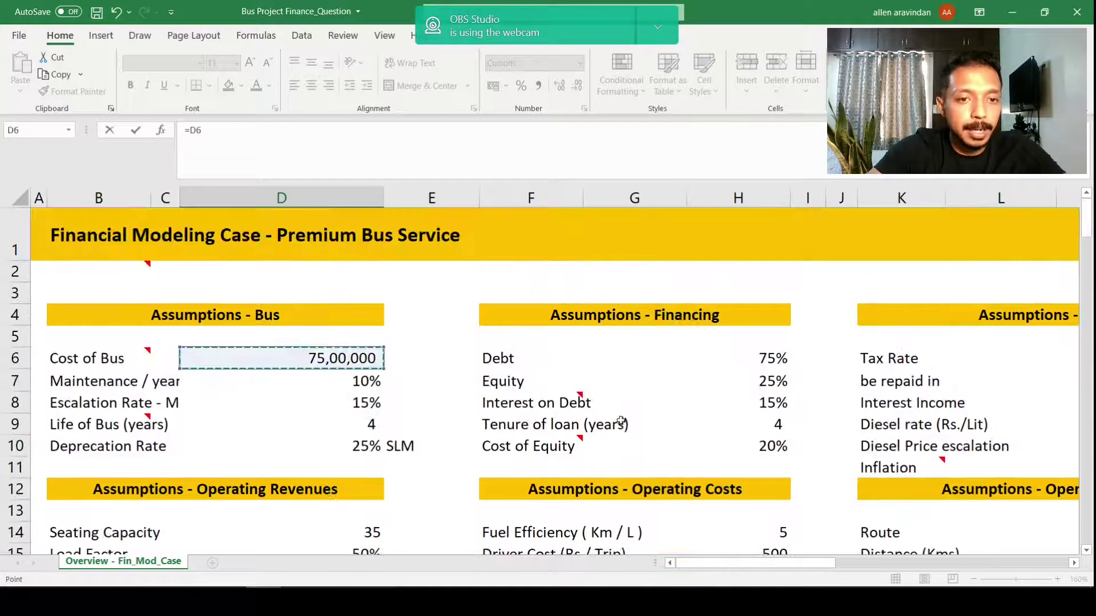
key(F4)
key(ctrl+Return)
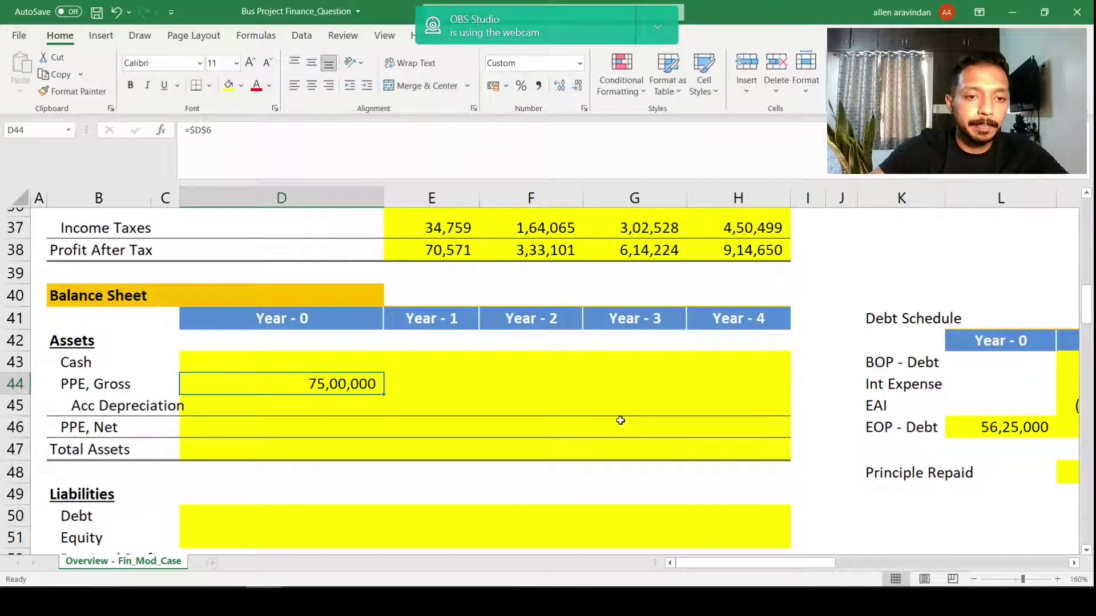
Step: Copy the PPE, Gross formula from D44 across to Year-1 through Year-4
key(ctrl+c)
key(shift+Right)
key(shift+Right)
key(shift+Right)
key(shift+Right)
key(ctrl+v)
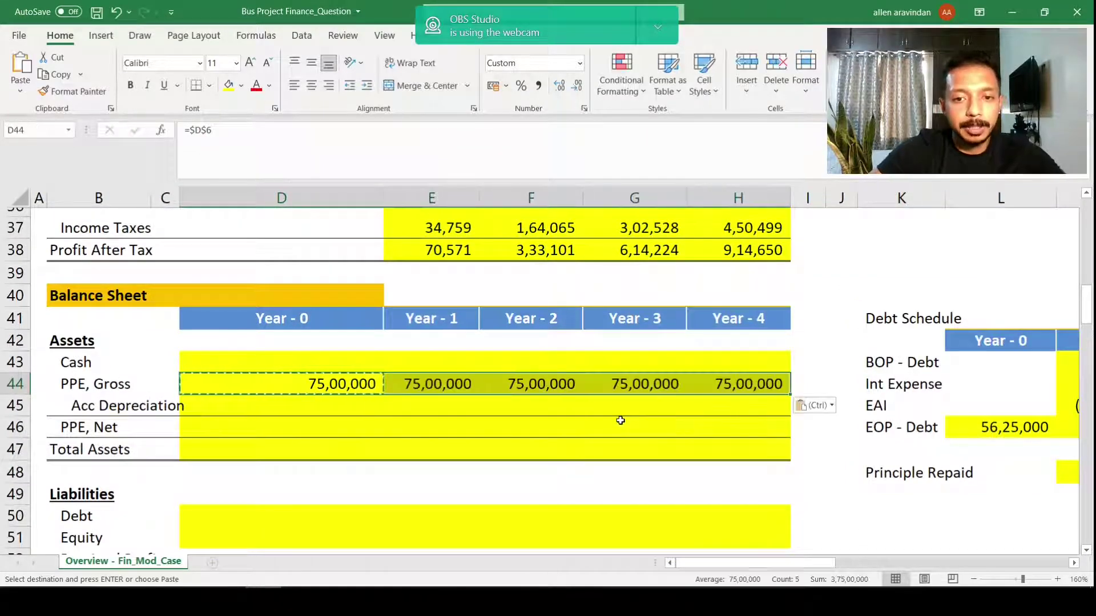
key(Escape)
key(shift+Right)
key(shift+Right)
key(shift+Right)
key(shift+Right)
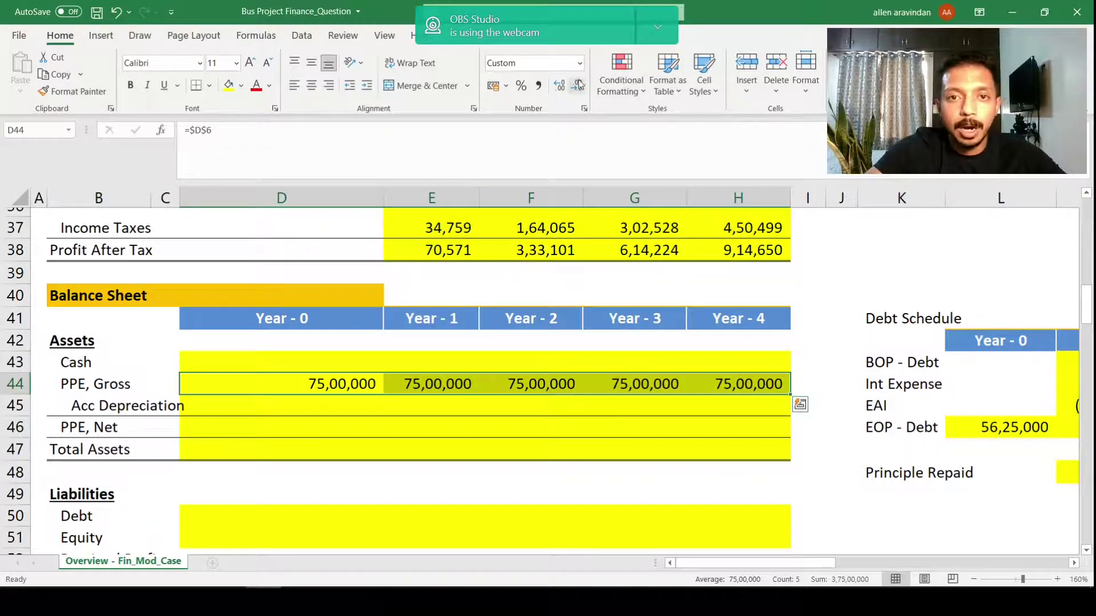
click(559, 87)
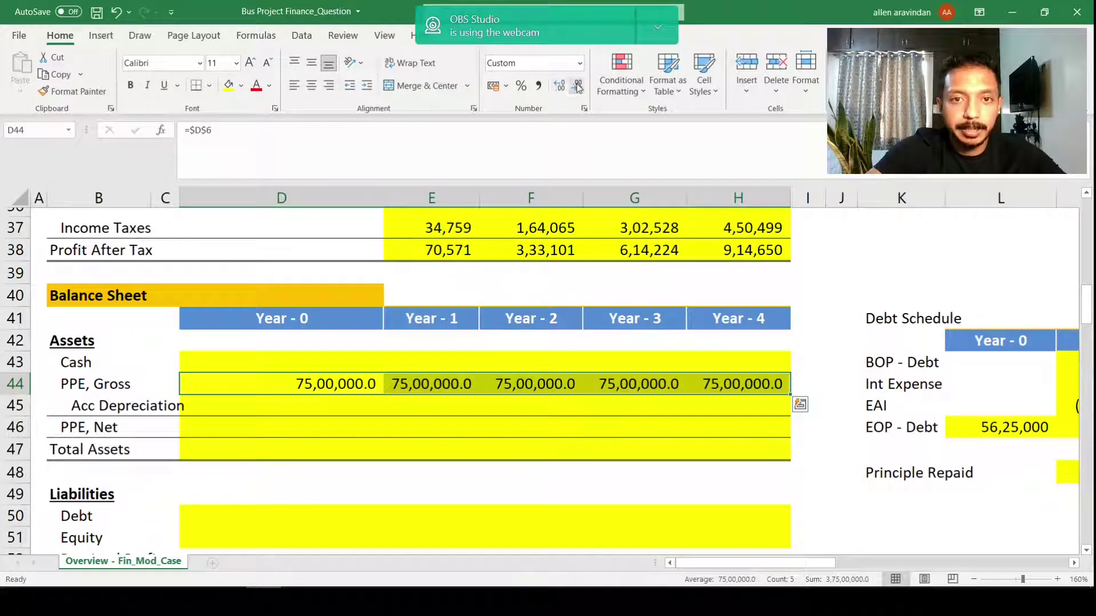
click(577, 86)
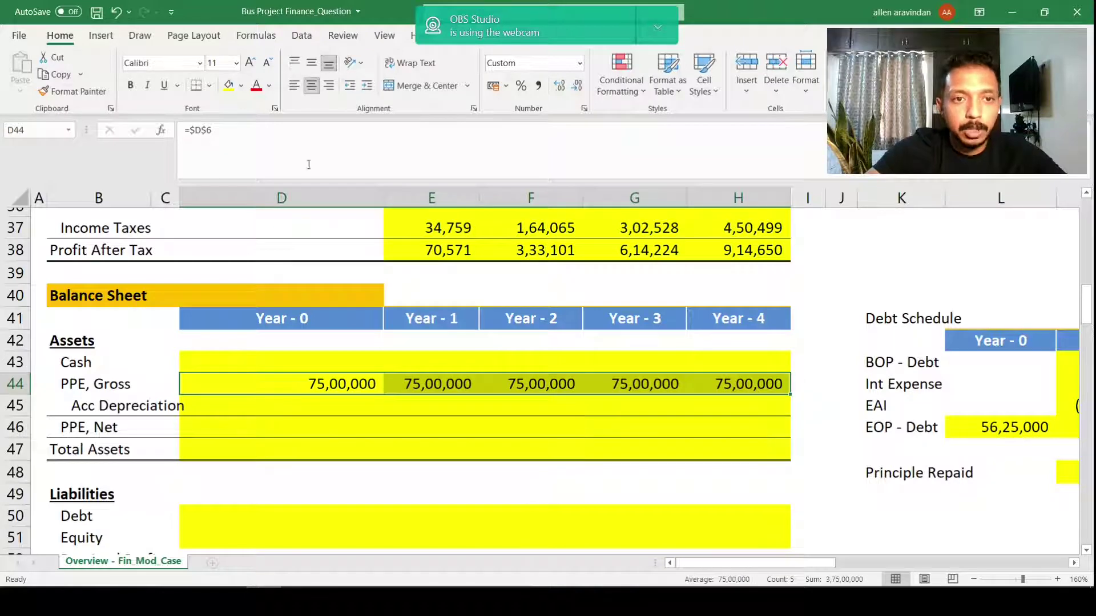
Step: Enter =C45+D33 as the Year-0 Acc Depreciation in D45, adding the year's depreciation to the prior balance
click(333, 442)
click(273, 413)
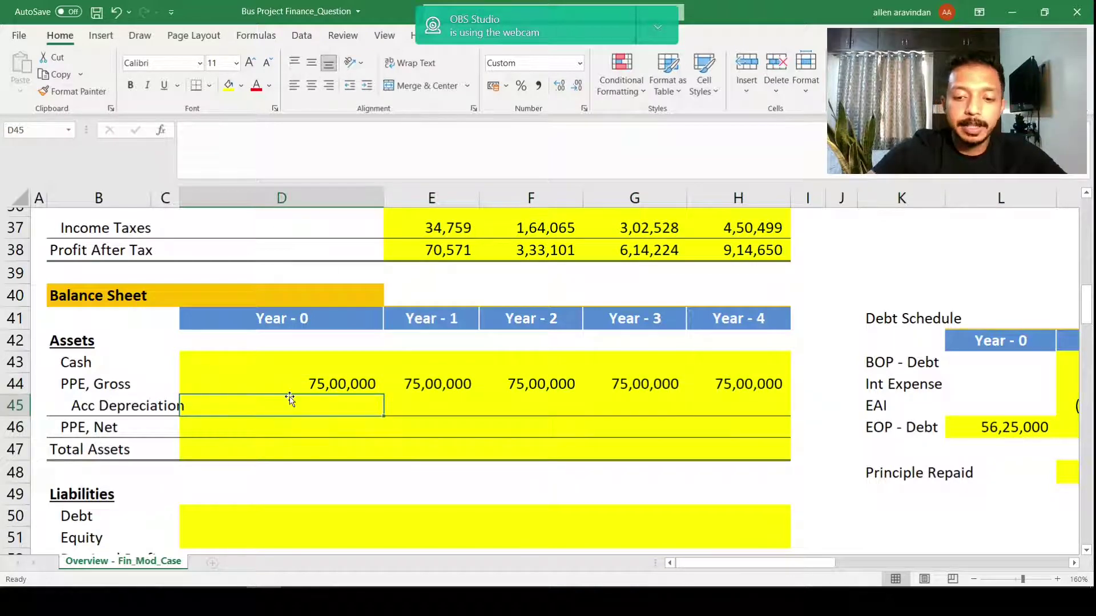
text(=)
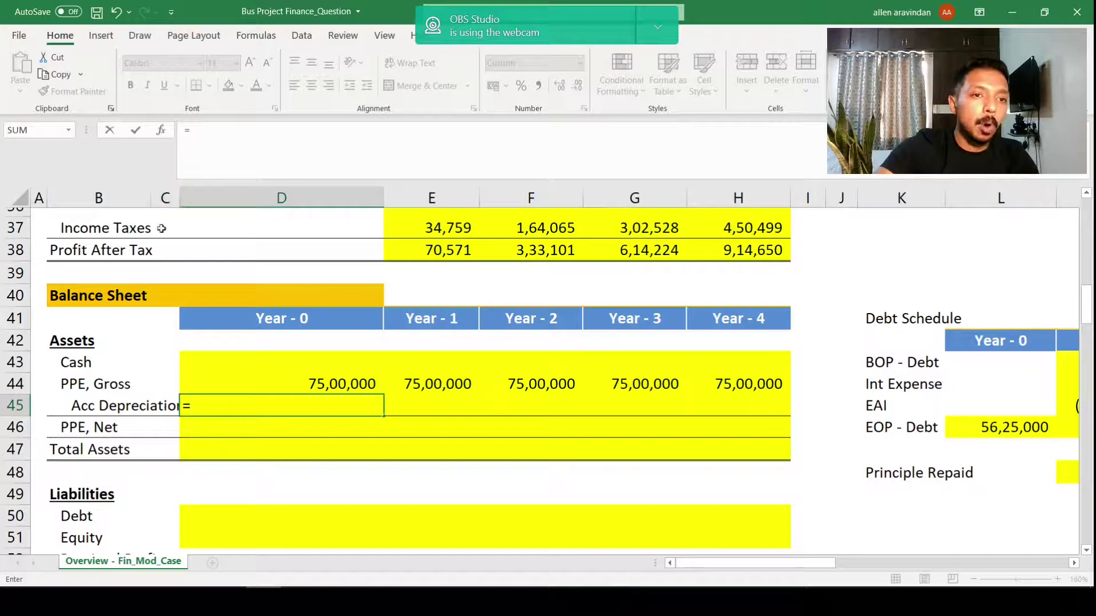
click(160, 400)
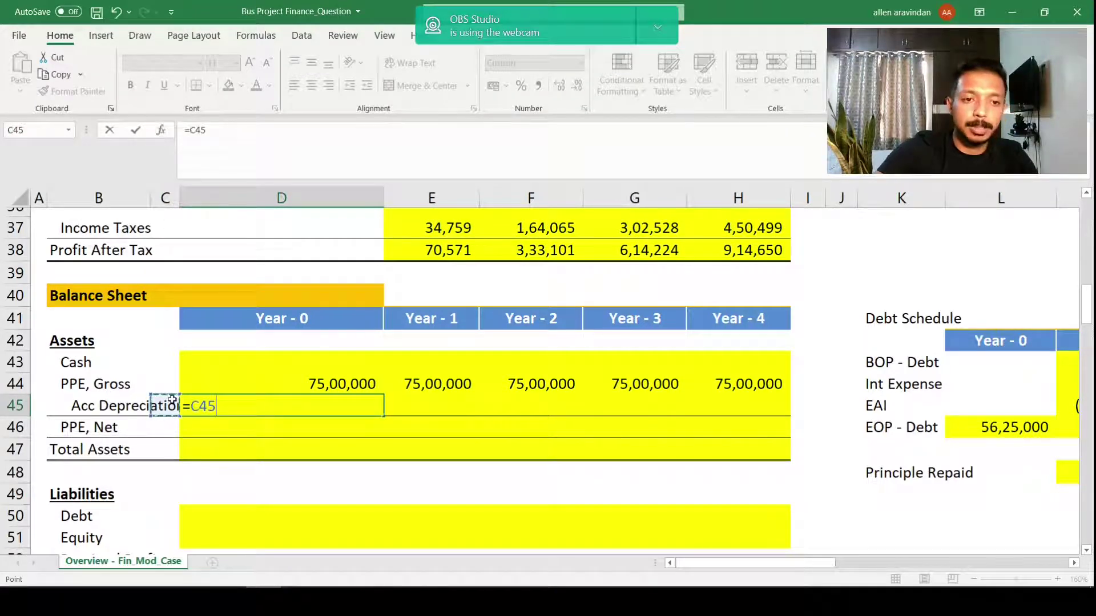
text(+)
scroll(171, 401, up, 3)
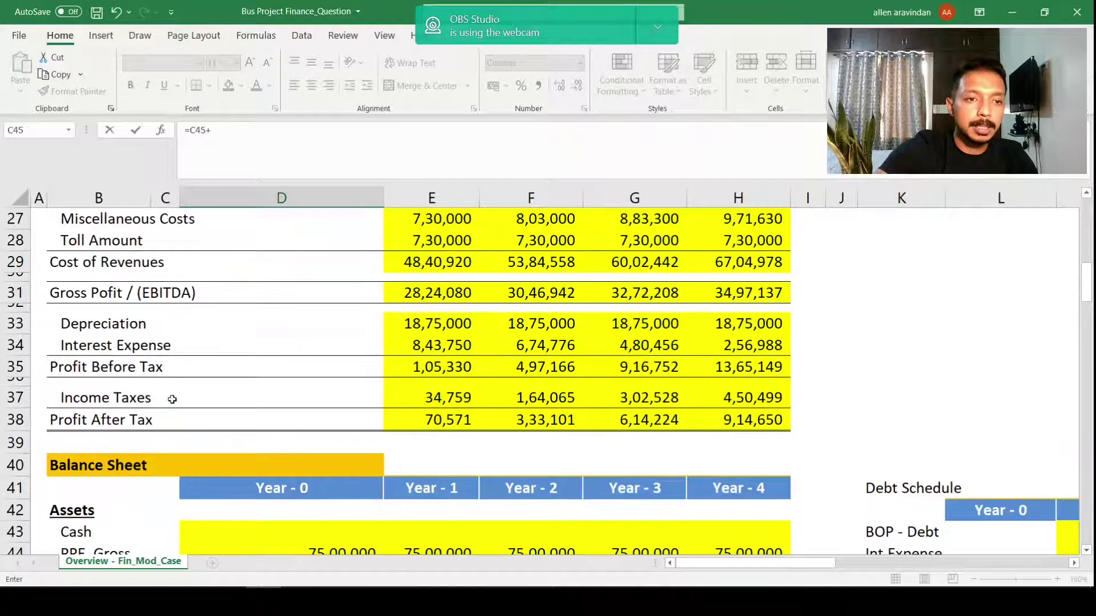
click(257, 323)
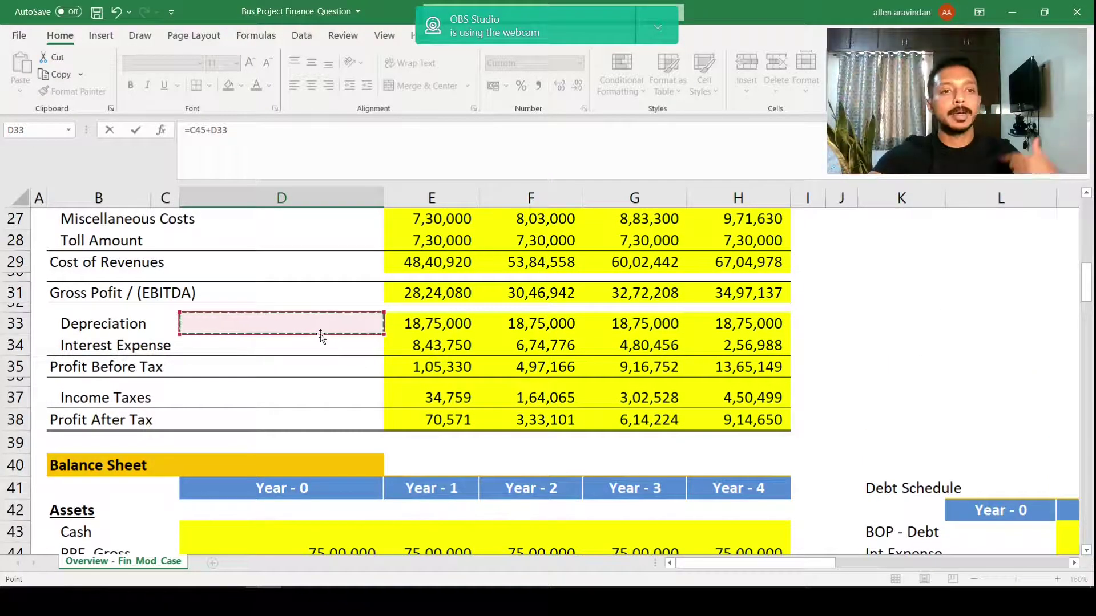
scroll(281, 371, down, 2)
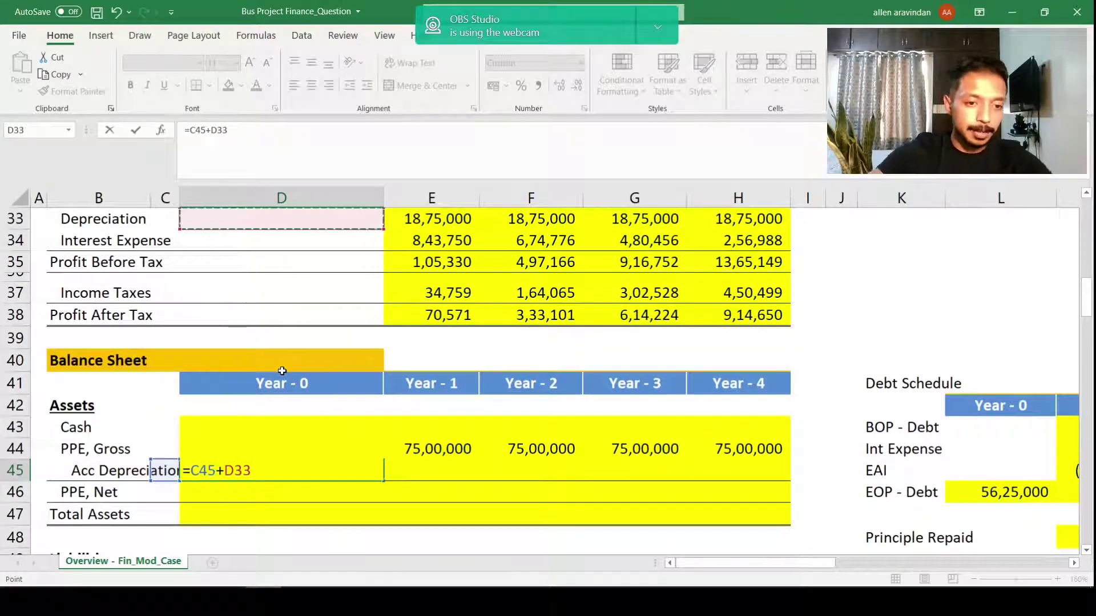
key(ctrl+Return)
Step: Fill the Acc Depreciation formula from D45 across to Year-1 through Year-4
key(shift+Right)
key(shift+Right)
key(shift+Right)
key(shift+Right)
key(ctrl+r)
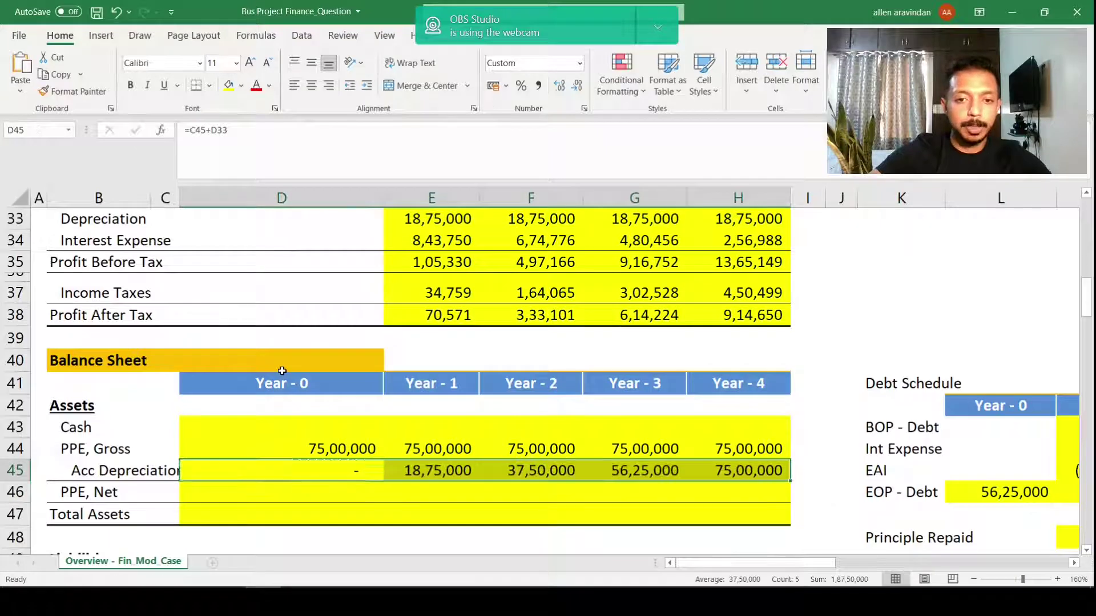
Step: Calculate the Year-0 PPE, Net in D46 as gross PPE less accumulated depreciation with =D44-D45
key(Down)
text(=)
key(Up)
key(Up)
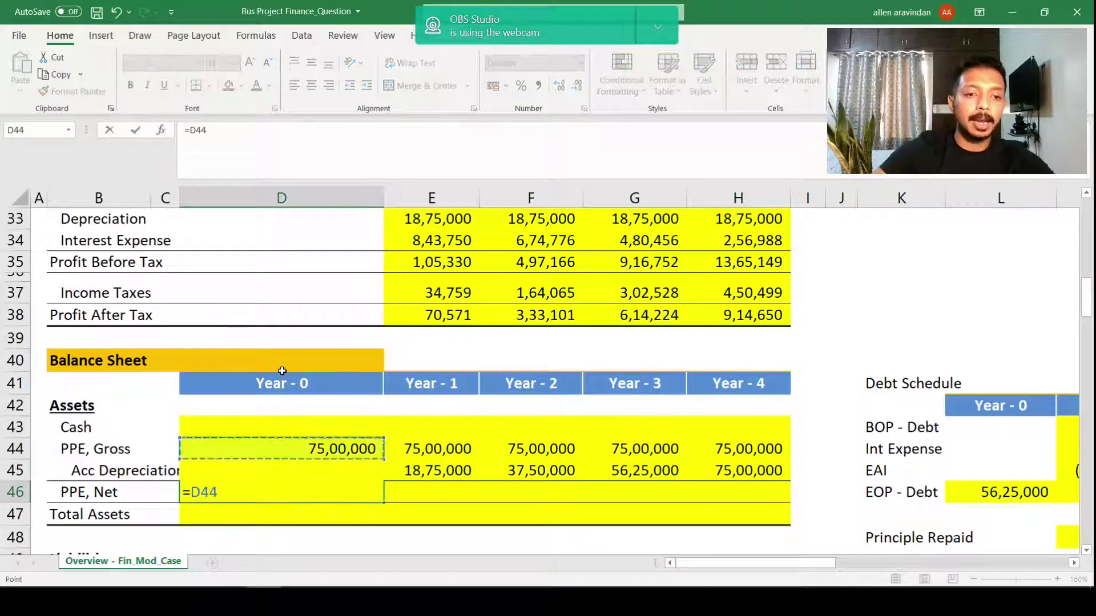
text(+)
key(BackSpace)
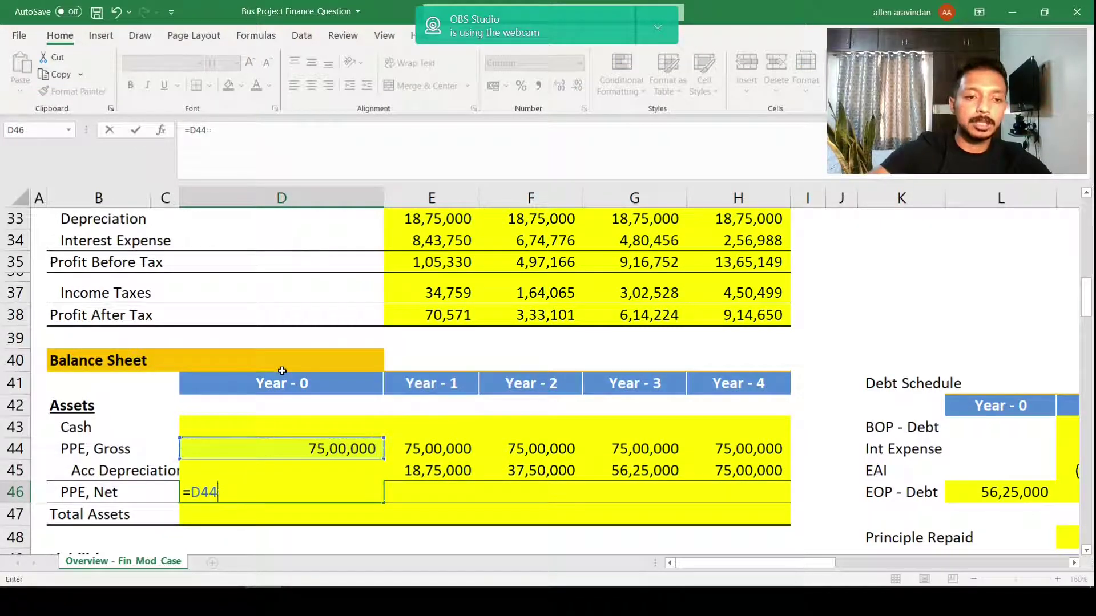
key(BackSpace)
text(-)
key(Up)
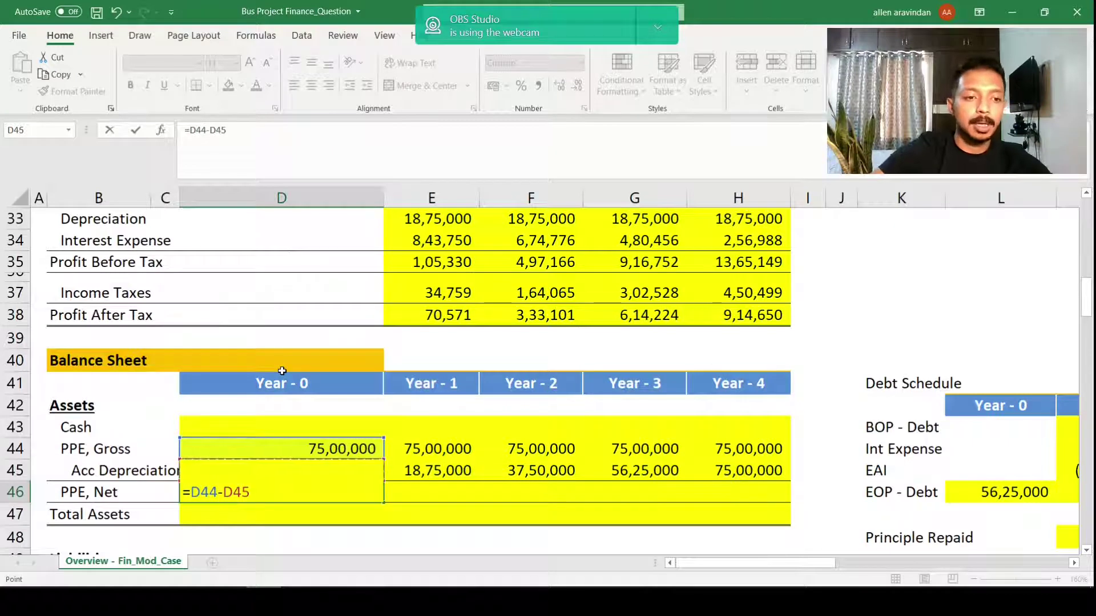
key(ctrl+Return)
Step: Copy the PPE, Net formula from D46 across to Year-1 through Year-4
key(ctrl+c)
key(Right)
key(shift+Right)
key(shift+Right)
key(shift+Right)
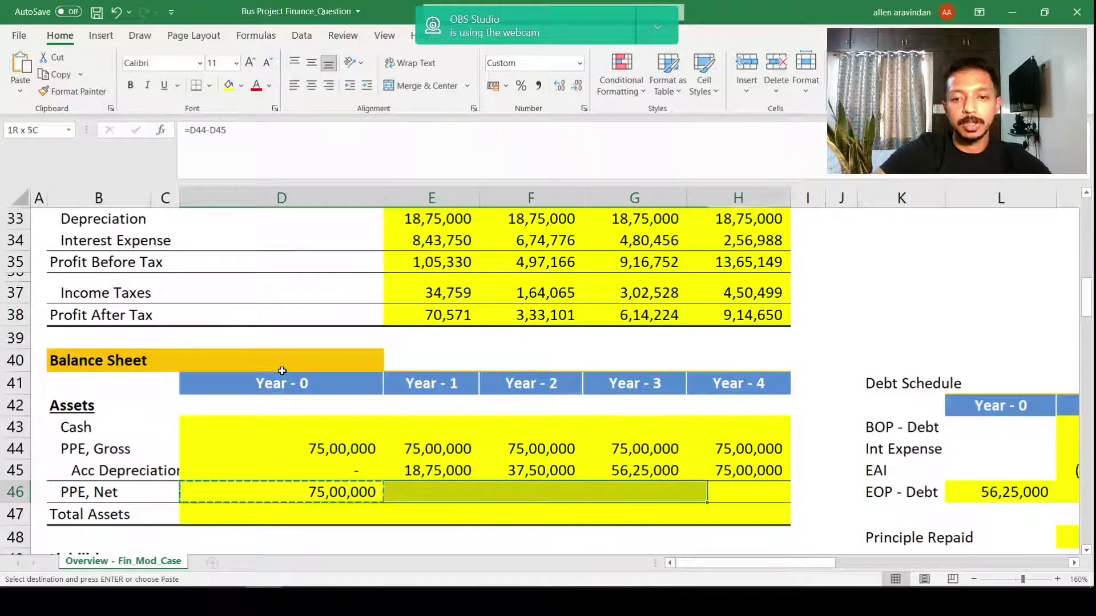
key(ctrl+v)
key(Down)
key(Escape)
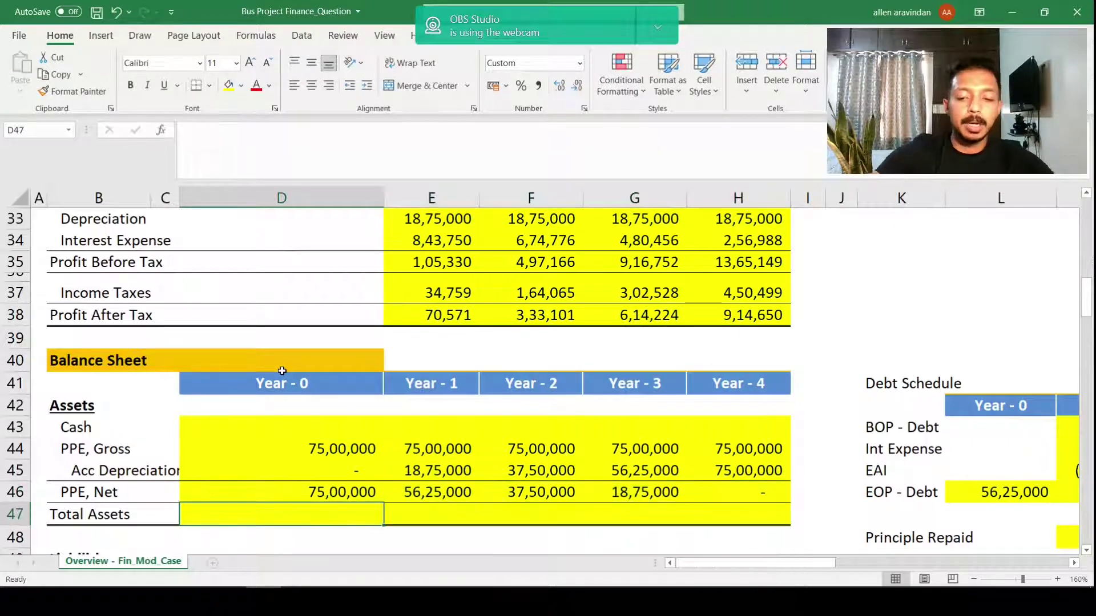
Step: Total the Year-0 assets in D47 by adding Cash and PPE, Net with =SUM(D43,D46)
text(=)
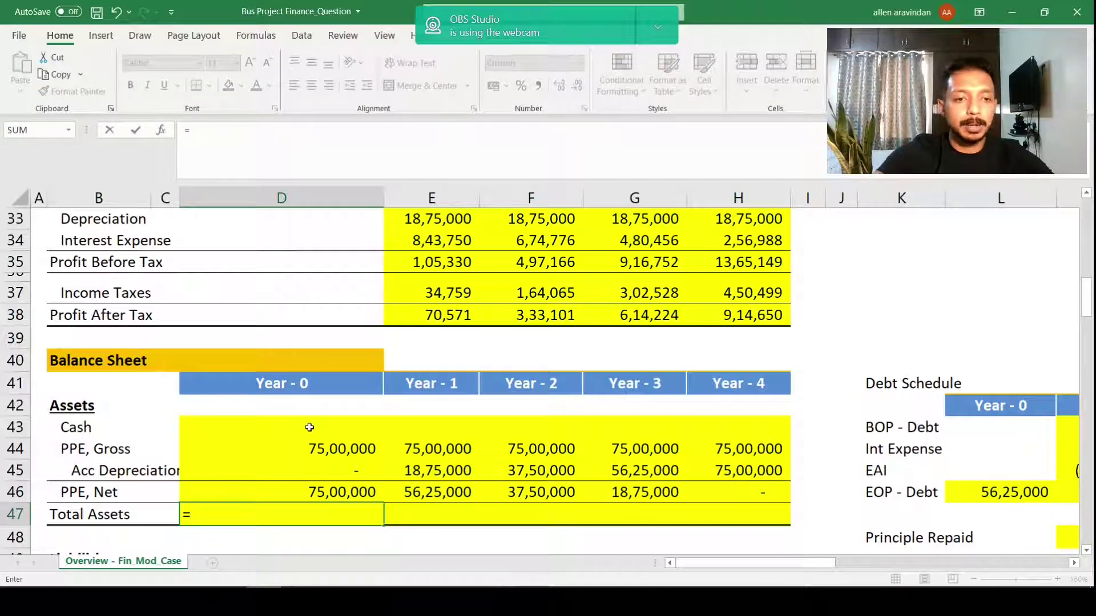
text(sum()
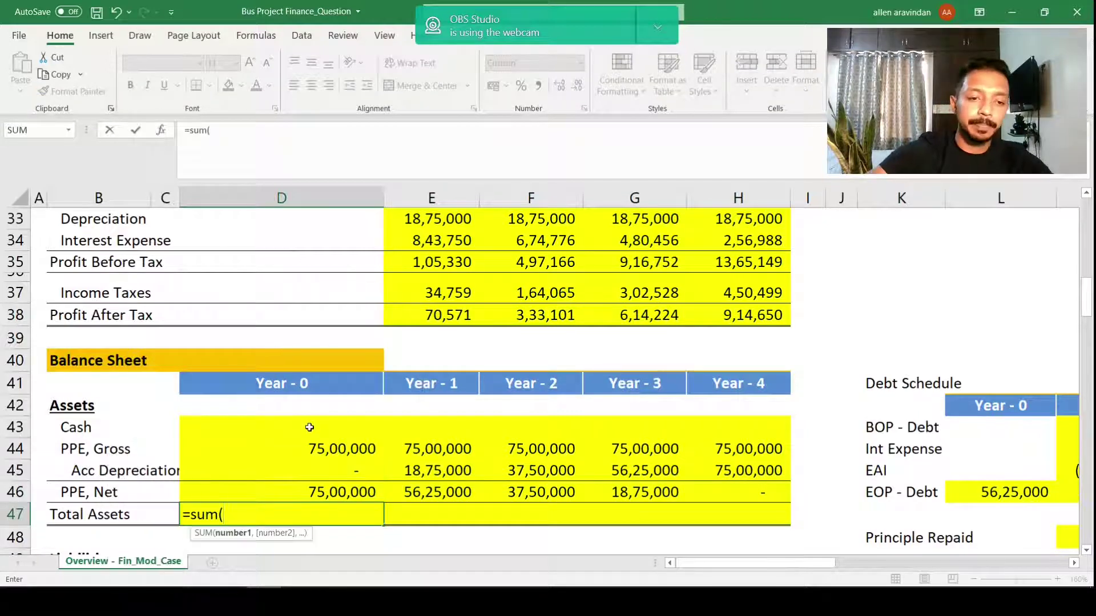
key(Up)
key(Up)
key(Up)
key(Up)
text(,)
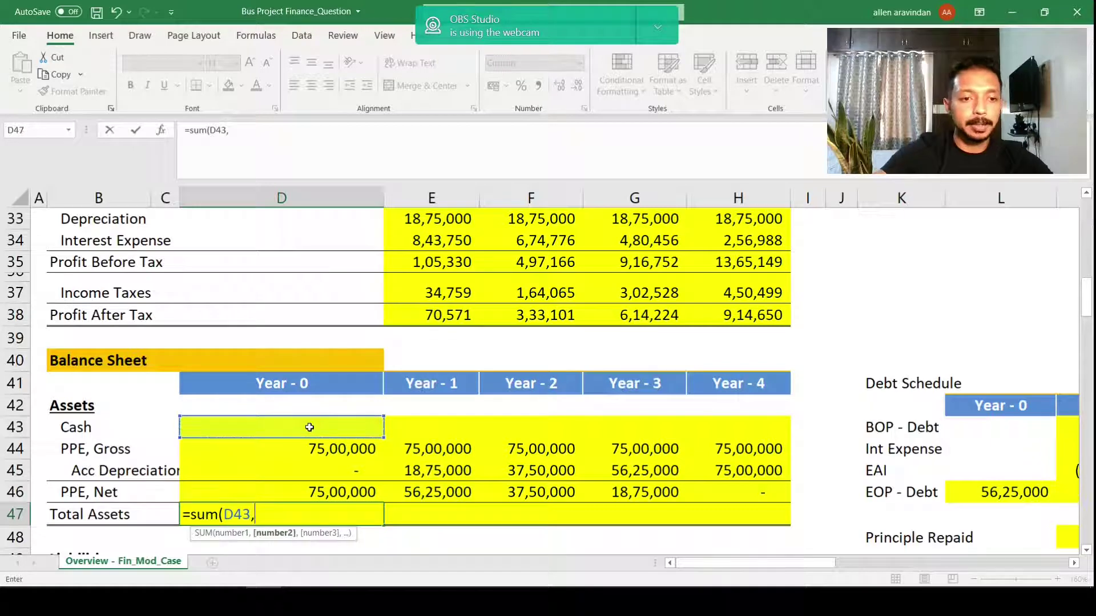
key(Up)
text())
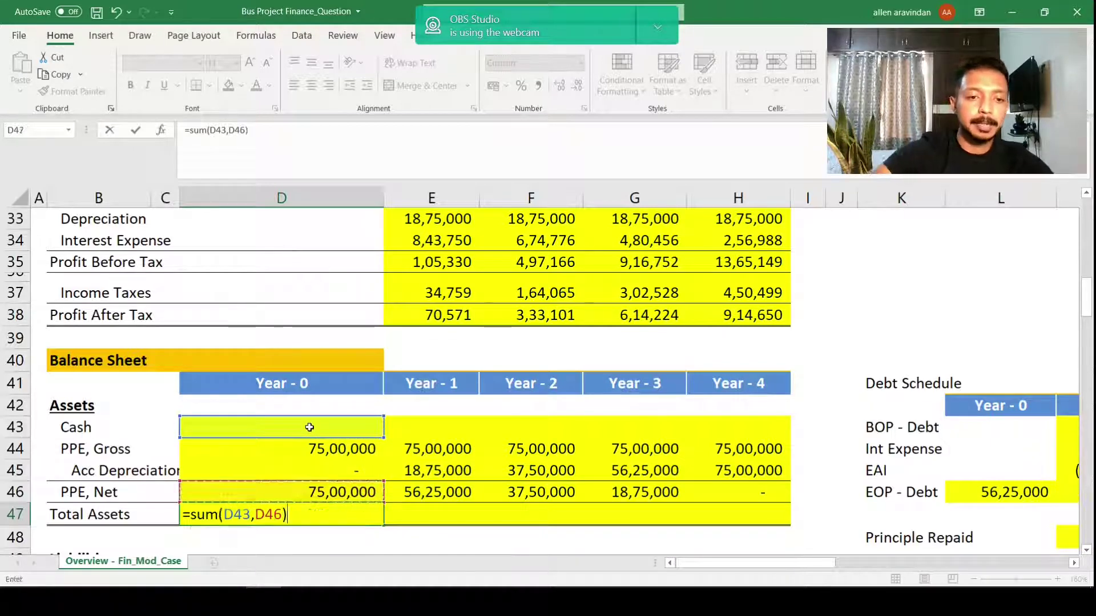
key(ctrl+Return)
Step: Copy the Total Assets formula from D47 across to Year-1 through Year-4
key(ctrl+c)
key(shift+Right)
key(shift+Right)
key(shift+Right)
key(shift+Right)
key(Return)
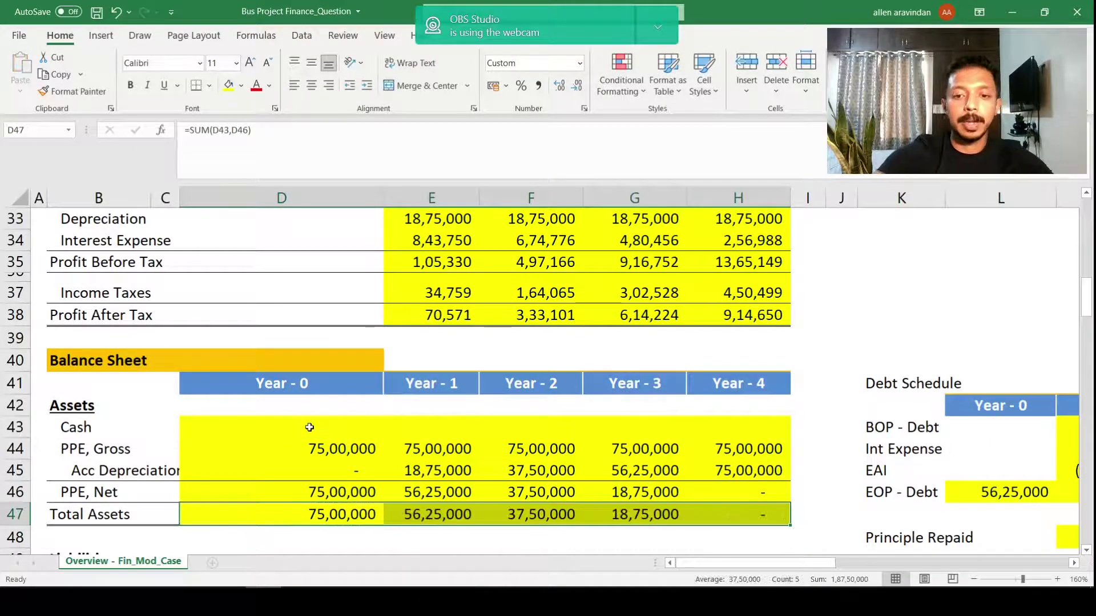
Step: Link the Year-0 Debt in D50 under Liabilities to the debt schedule's EOP - Debt with =L46
scroll(493, 371, down, 1)
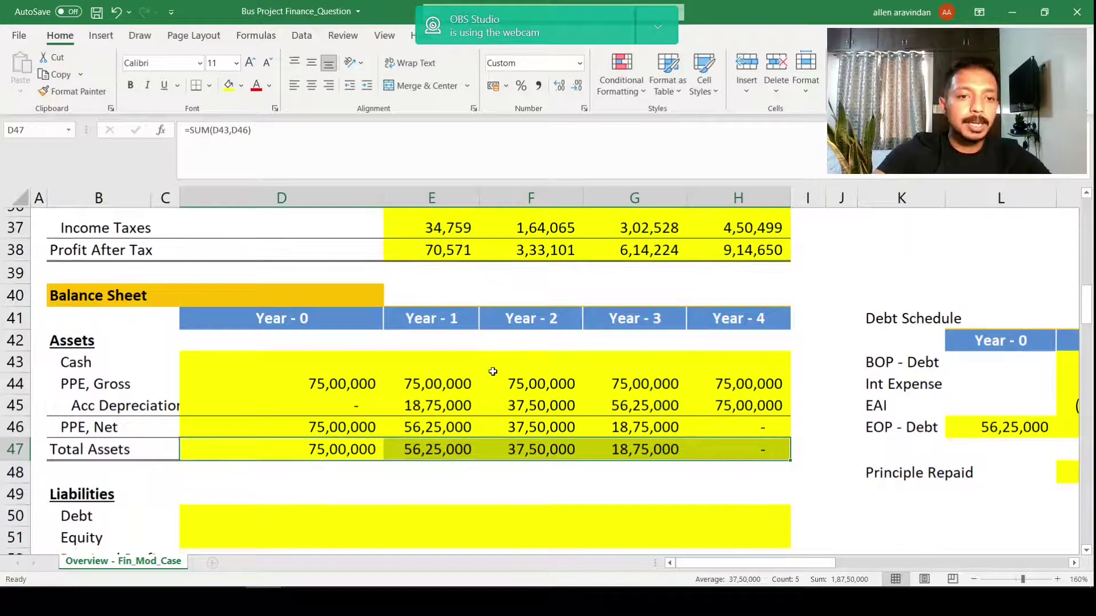
click(317, 360)
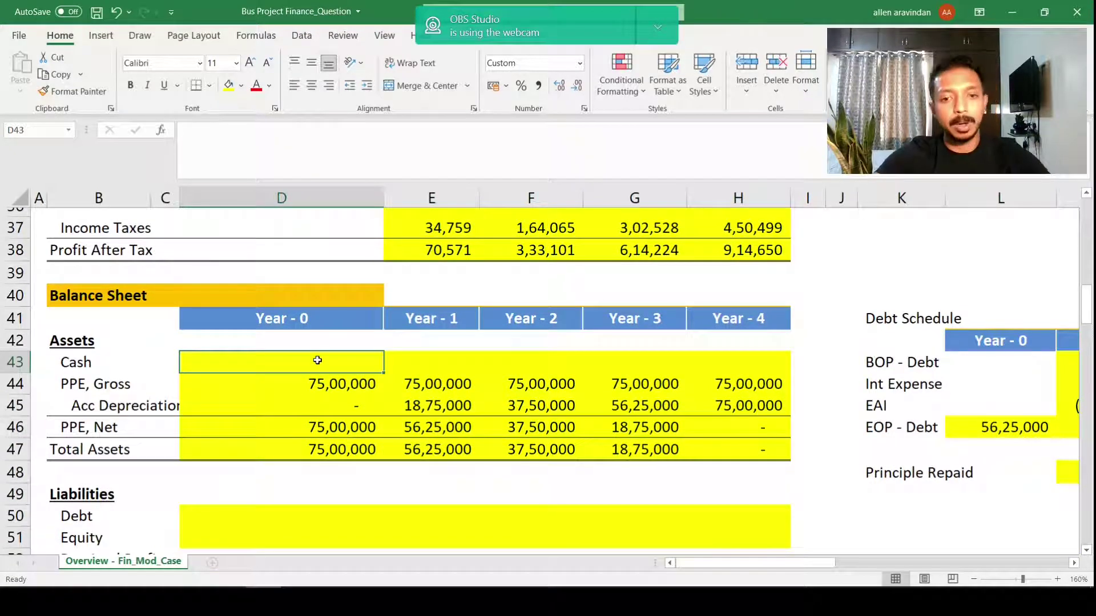
scroll(318, 360, down, 2)
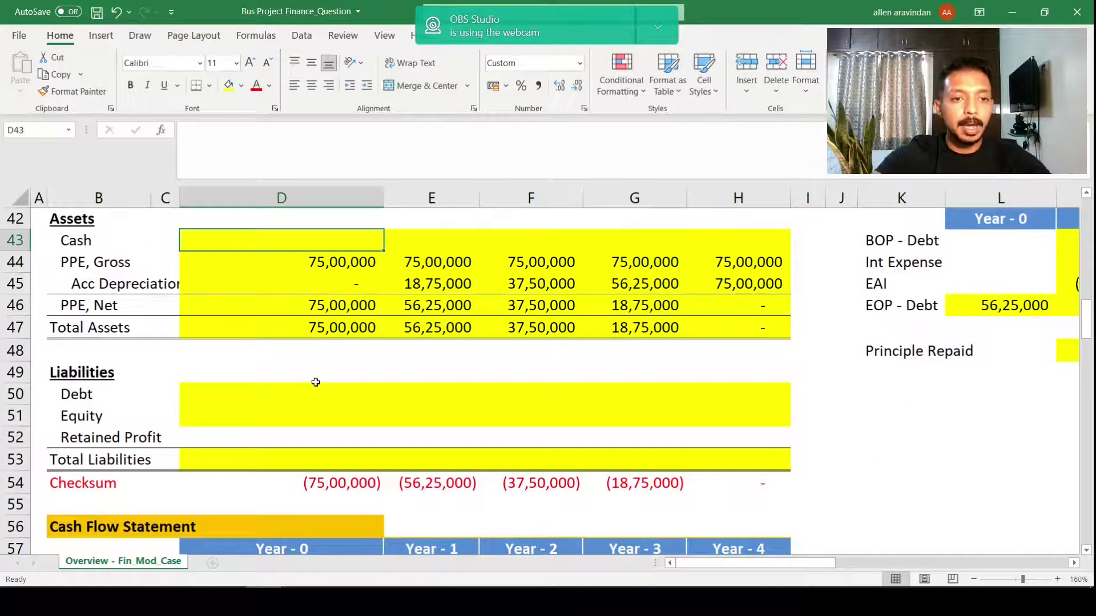
click(320, 394)
text(=)
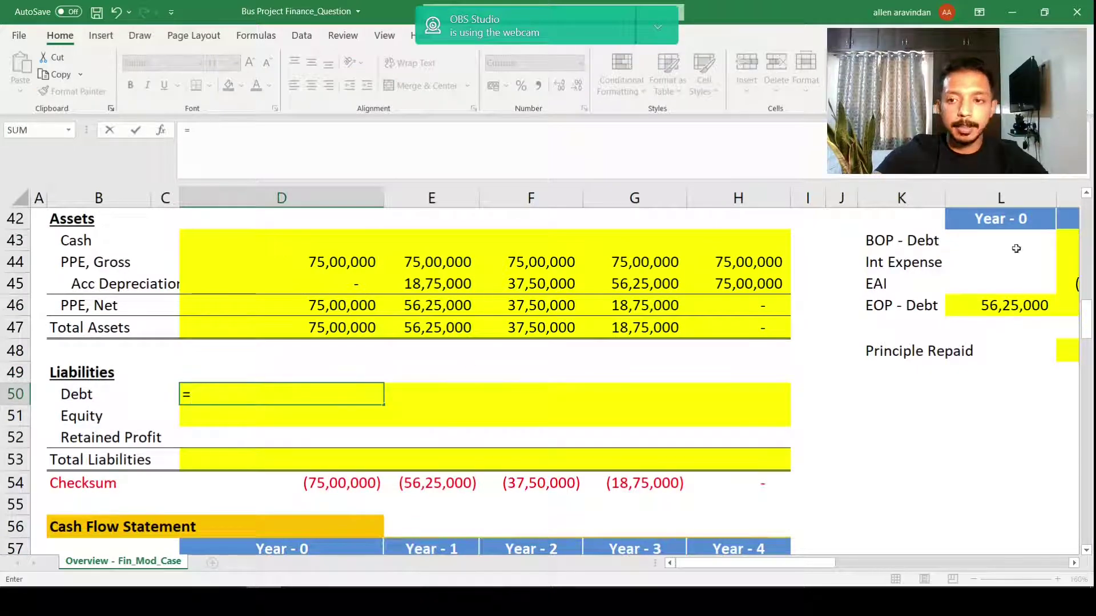
click(997, 308)
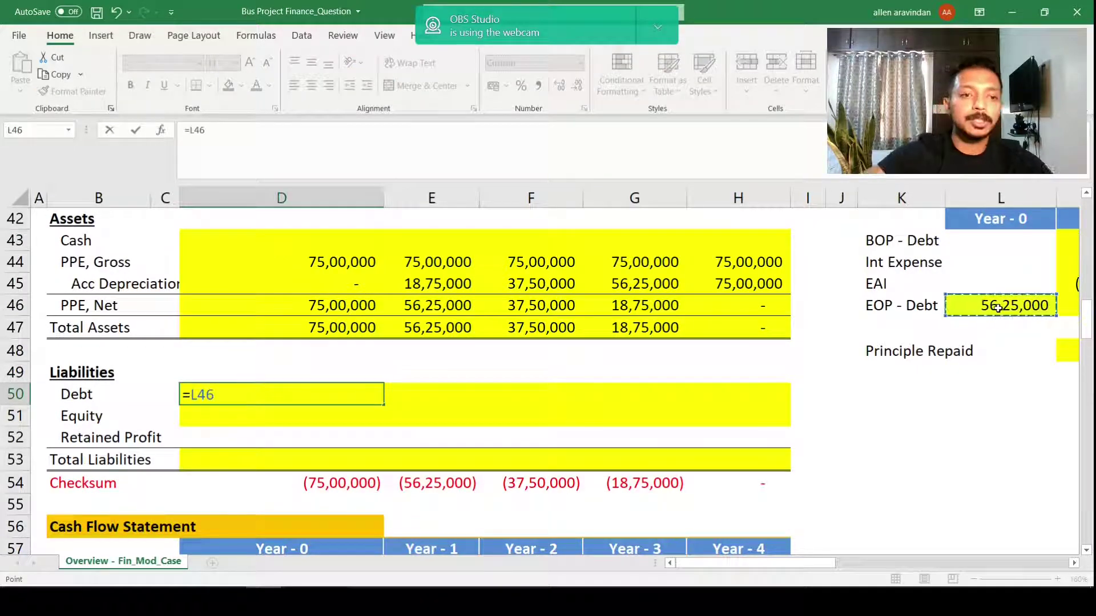
key(ctrl+Return)
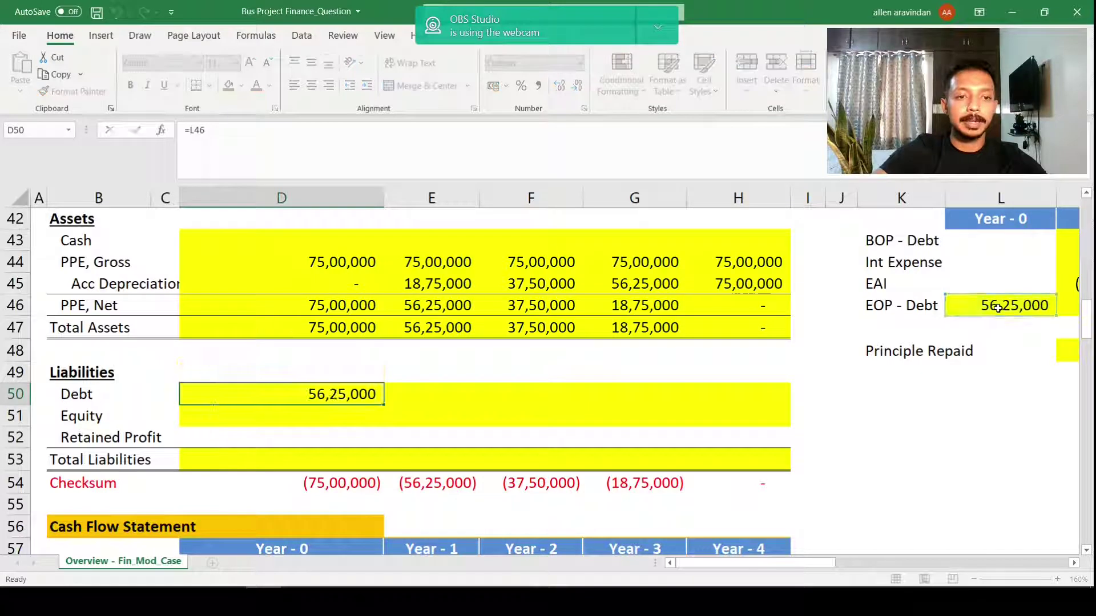
Step: Copy the Debt formula from D50 across to Year-1 through Year-4
key(shift+Right)
key(shift+Right)
key(shift+Right)
key(shift+Right)
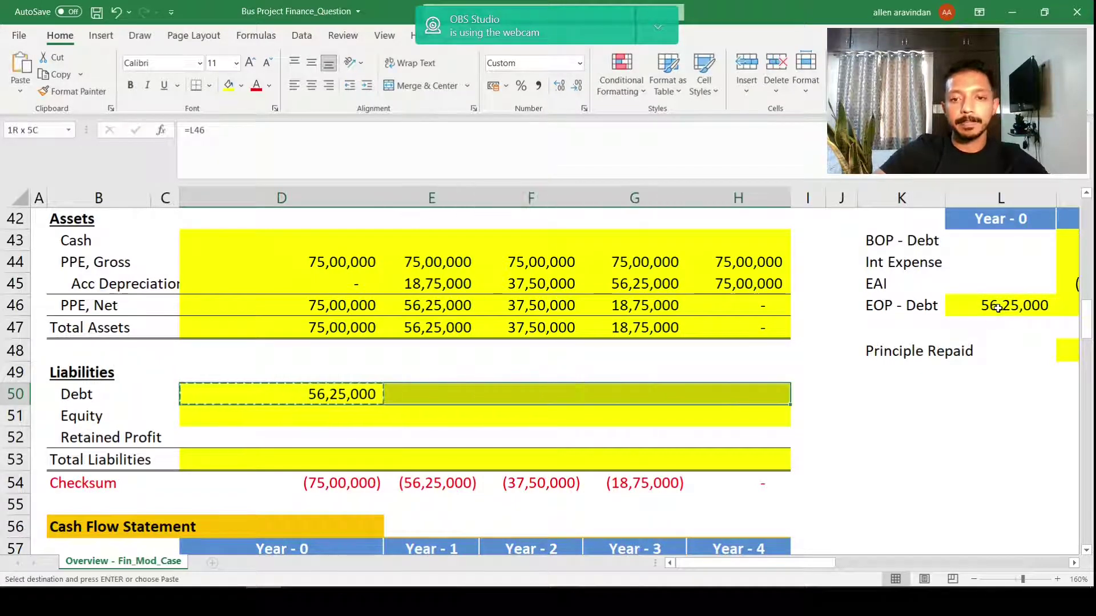
key(ctrl+r)
key(Down)
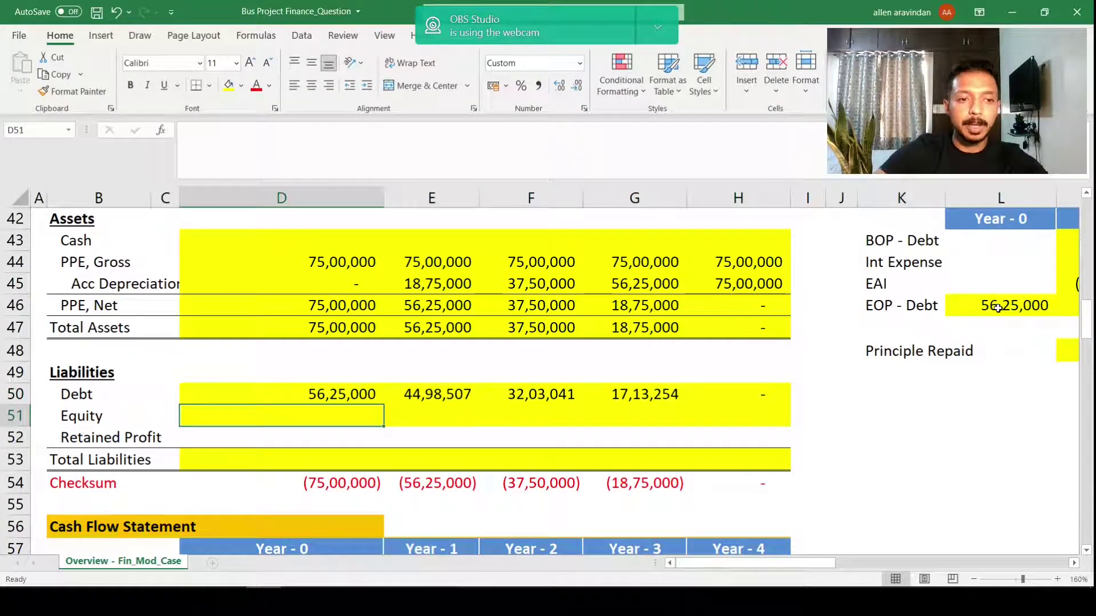
Step: Calculate the Year-0 Equity in D51 as Cost of Bus times the Equity share with =$D$6*$H$7
text(=)
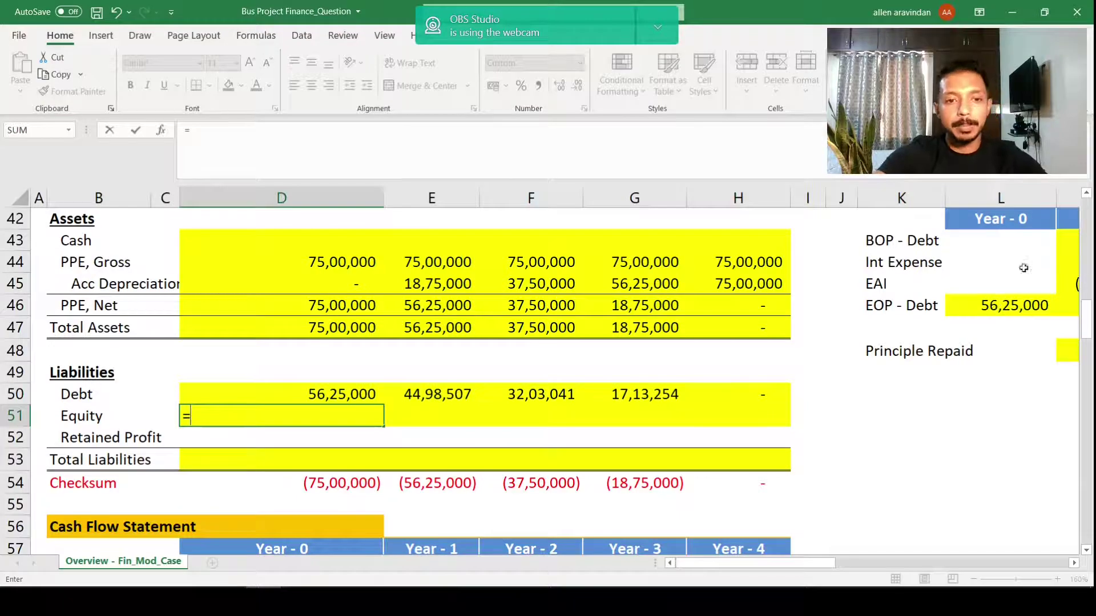
scroll(450, 295, up, 13)
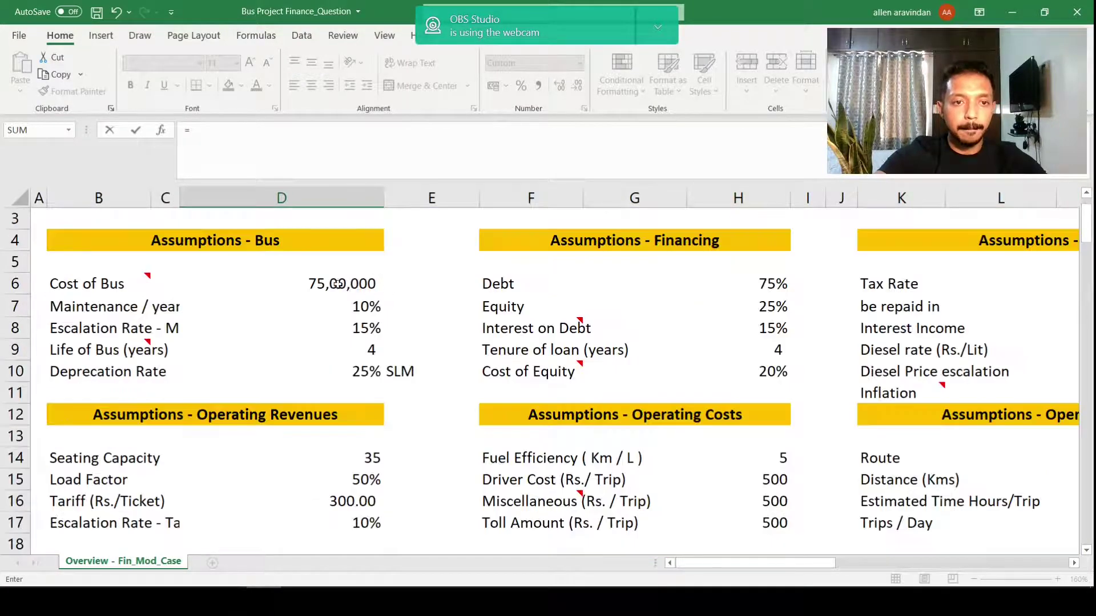
click(340, 283)
key(F4)
text(*)
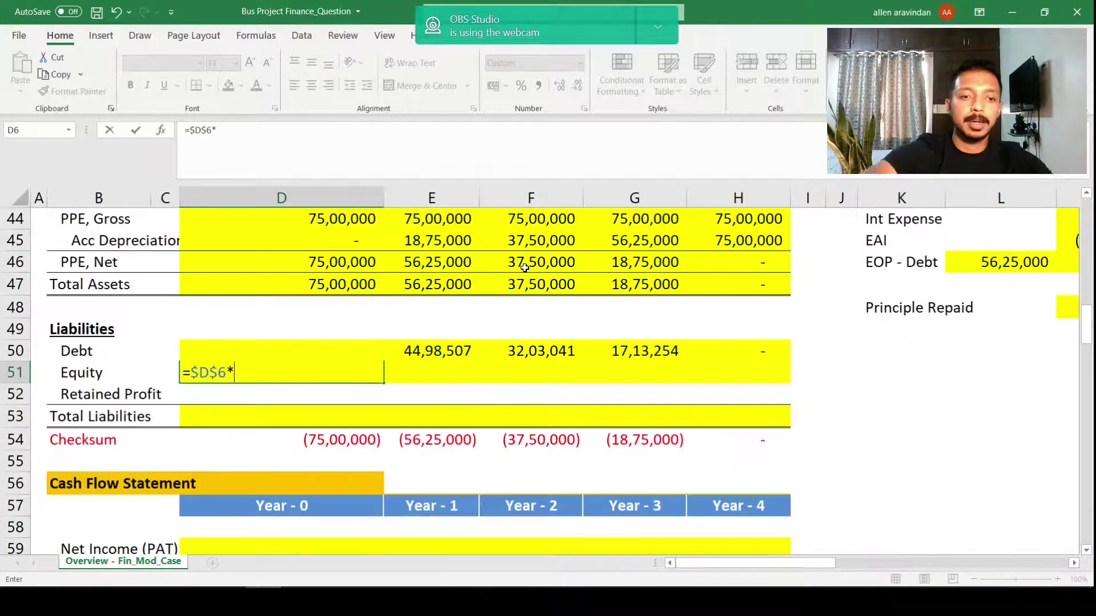
scroll(518, 264, up, 13)
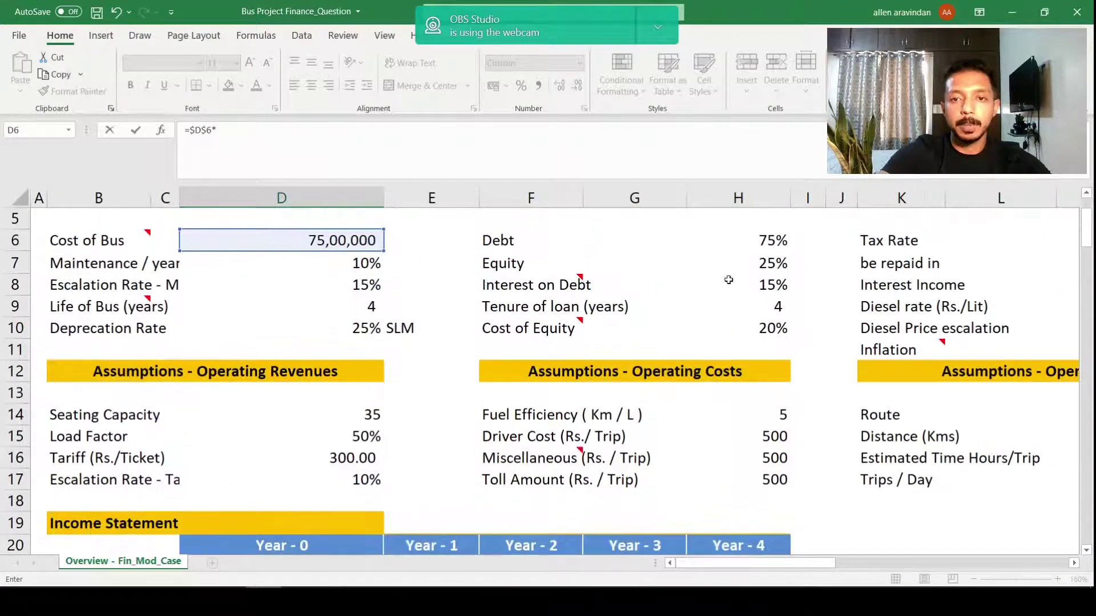
click(777, 262)
key(F4)
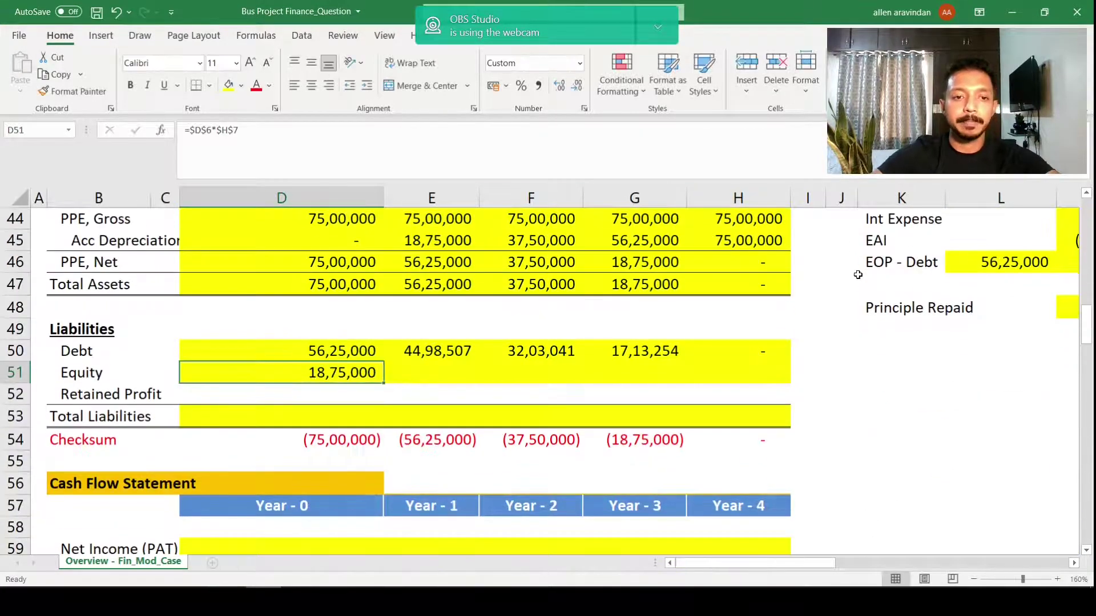
key(ctrl+Return)
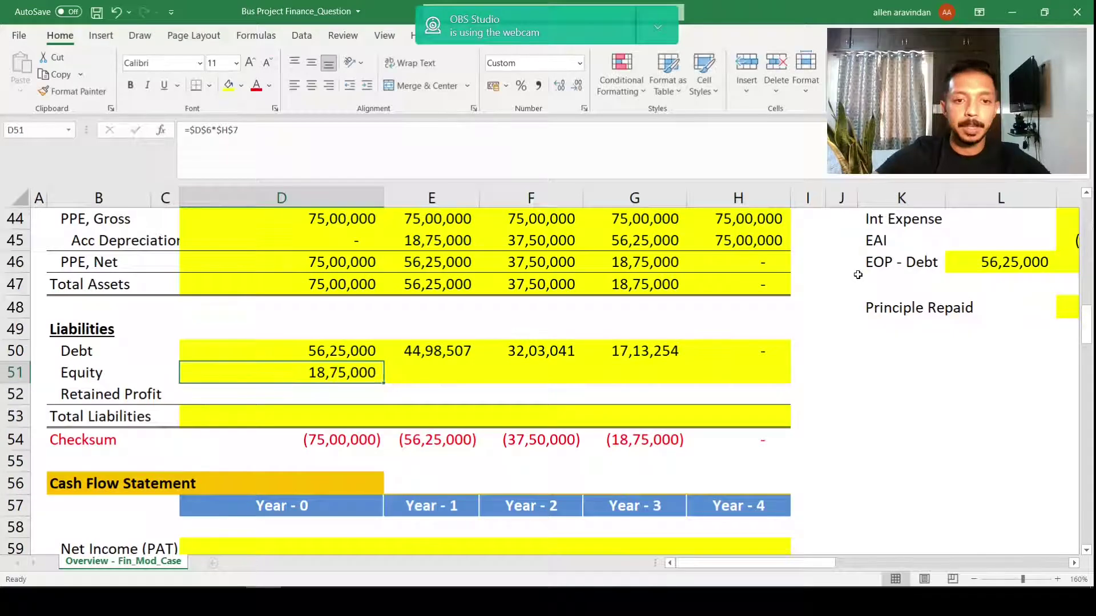
Step: Copy the Equity formula from D51 across to Year-1 through Year-4 and check its references
key(F2)
key(Escape)
key(ctrl+c)
key(shift+Right)
key(shift+Right)
key(shift+Right)
key(shift+Right)
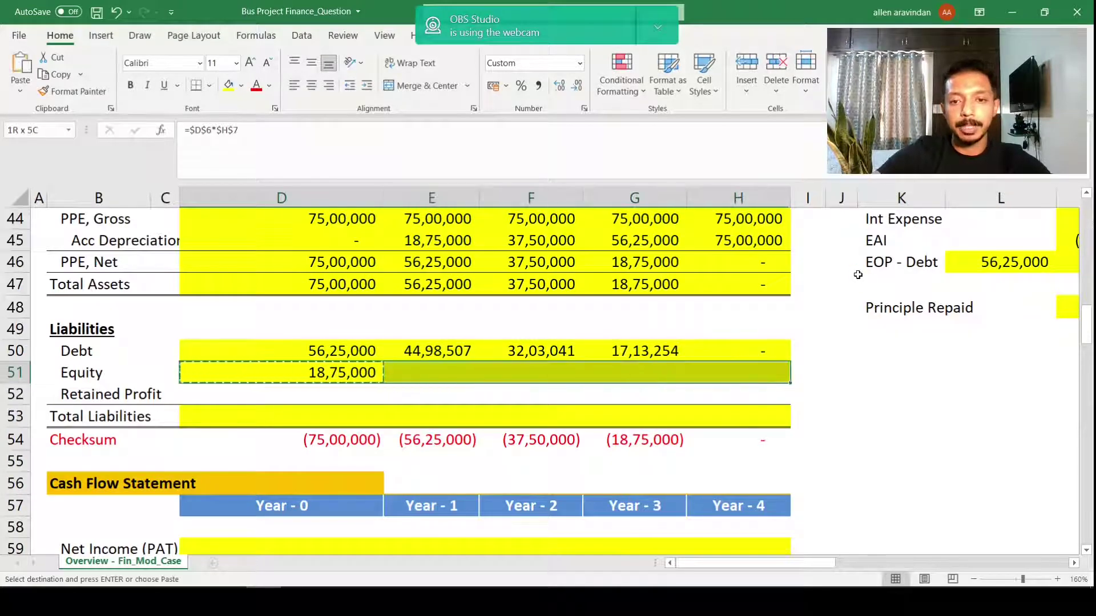
key(ctrl+v)
key(Right)
key(Left)
key(F2)
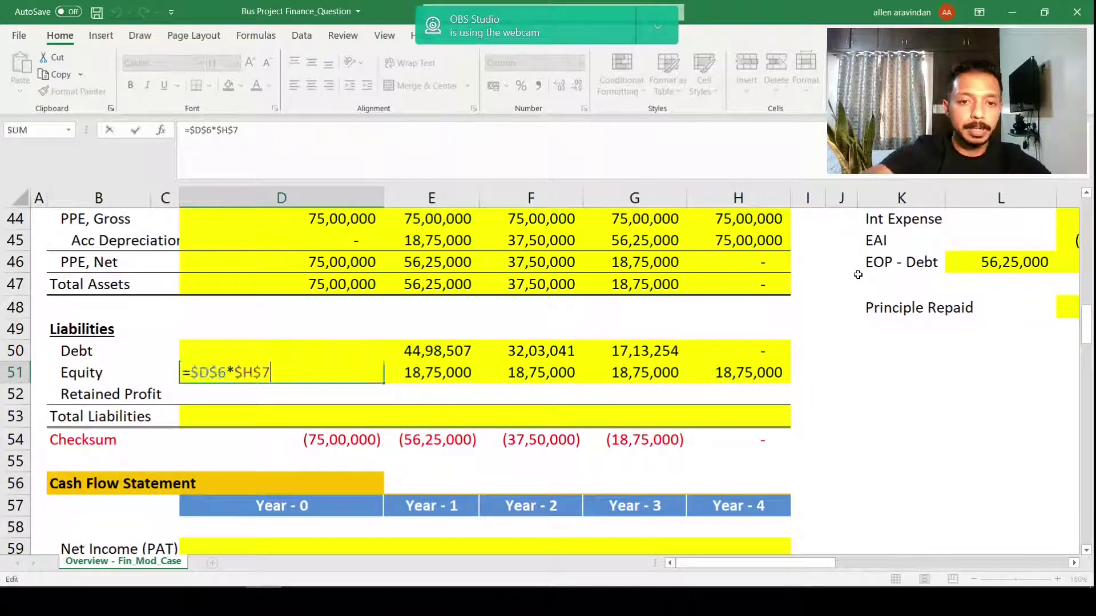
key(Escape)
Step: Calculate the Year-0 Retained Profit in D52 as the prior balance plus Profit After Tax with =C52+D38
key(Down)
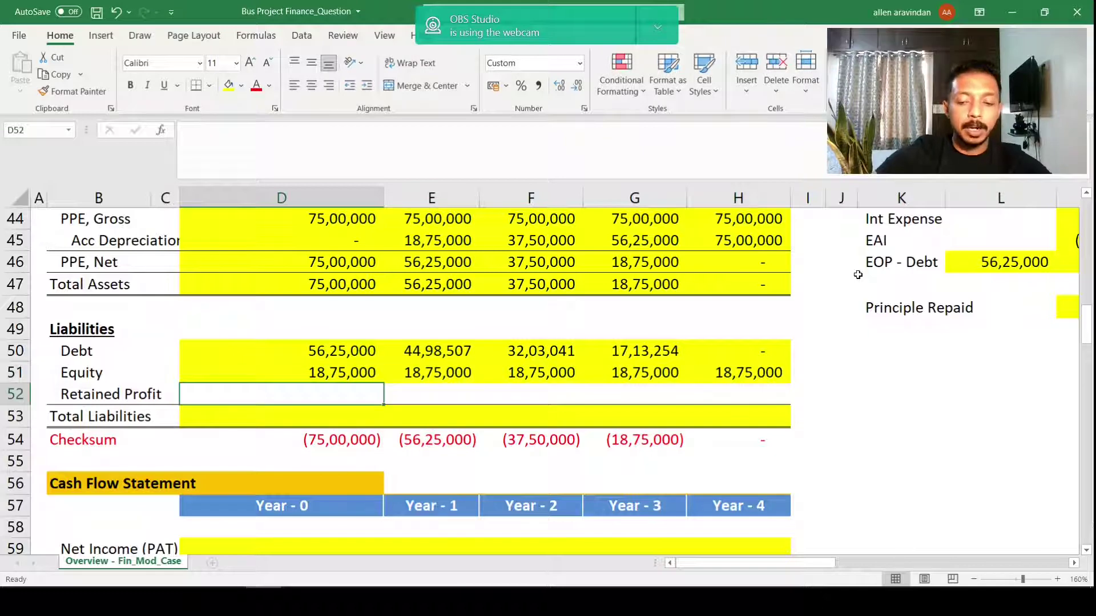
text(=)
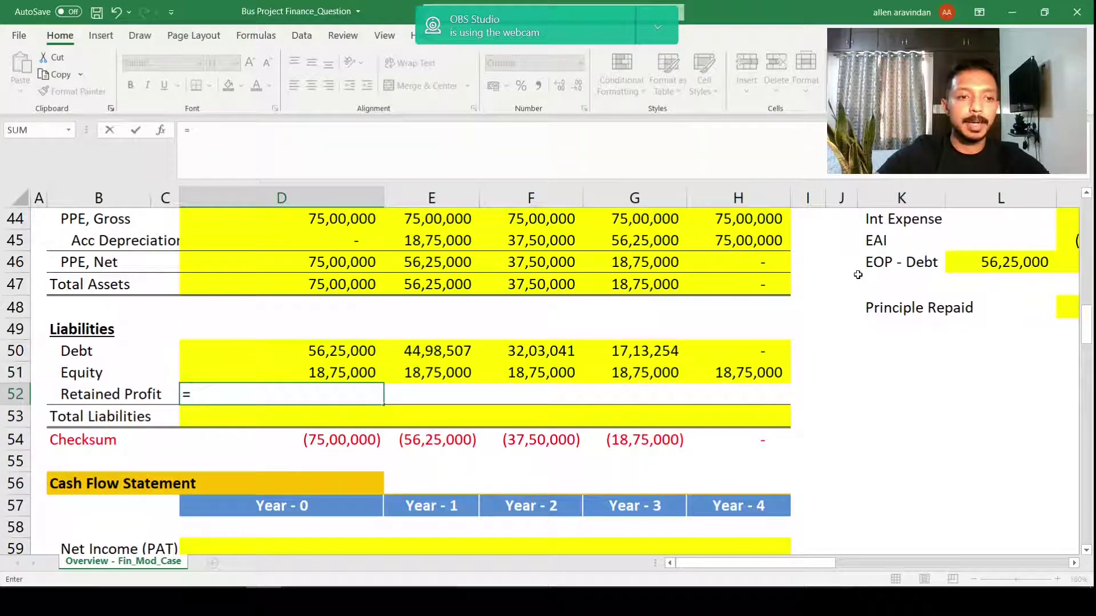
key(Right)
key(Left)
key(Left)
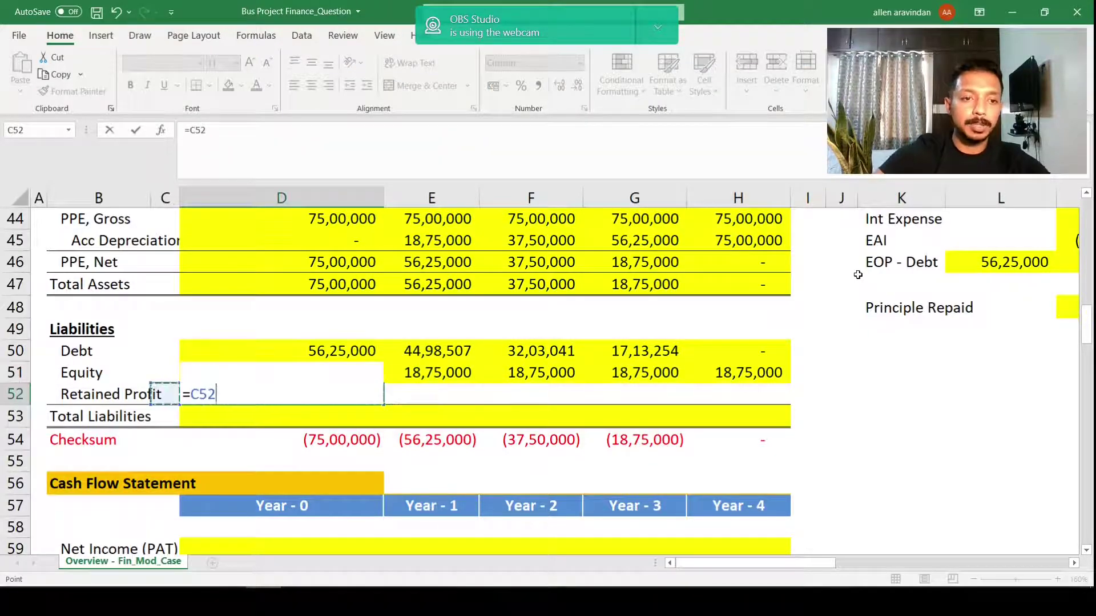
text(+)
scroll(848, 278, up, 4)
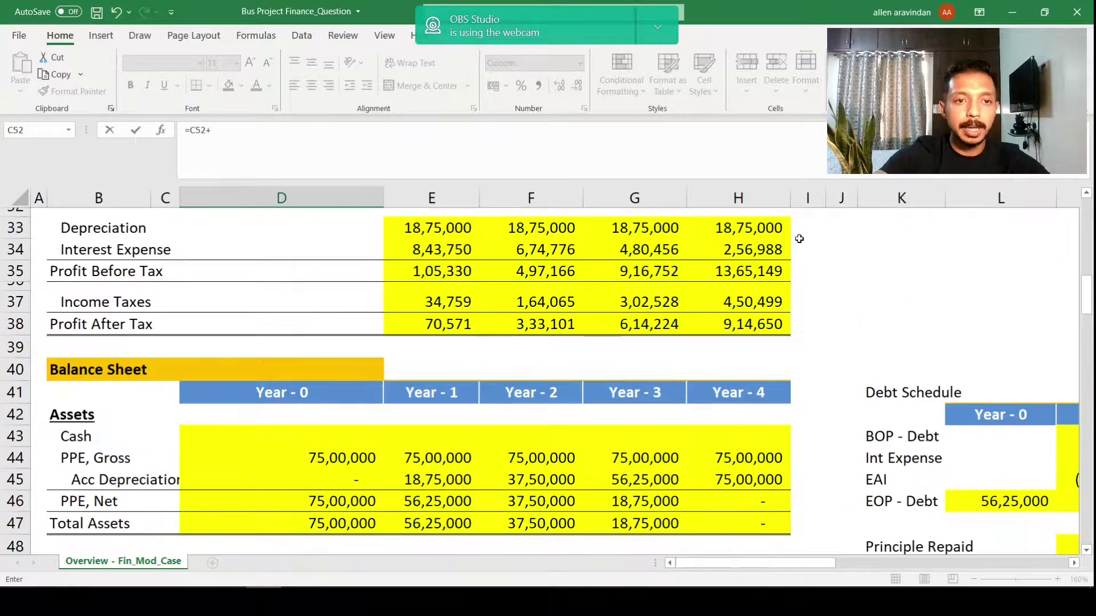
click(254, 320)
key(ctrl+Return)
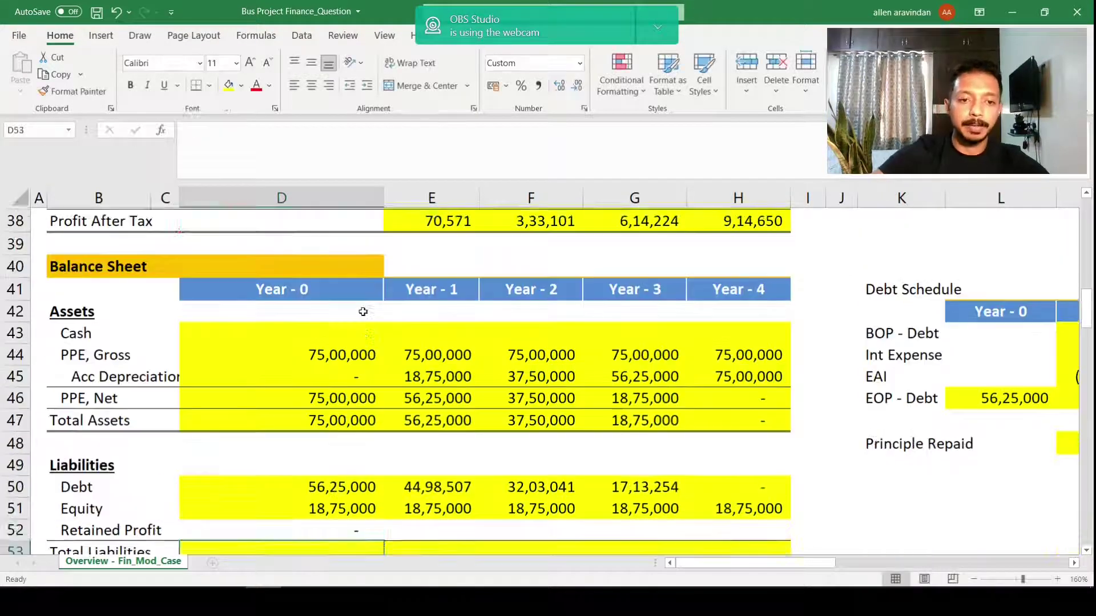
Step: Copy the Retained Profit formula from D52 across to Year-1 through Year-4
key(shift+Right)
key(shift+Right)
key(shift+Right)
key(shift+Right)
key(ctrl+r)
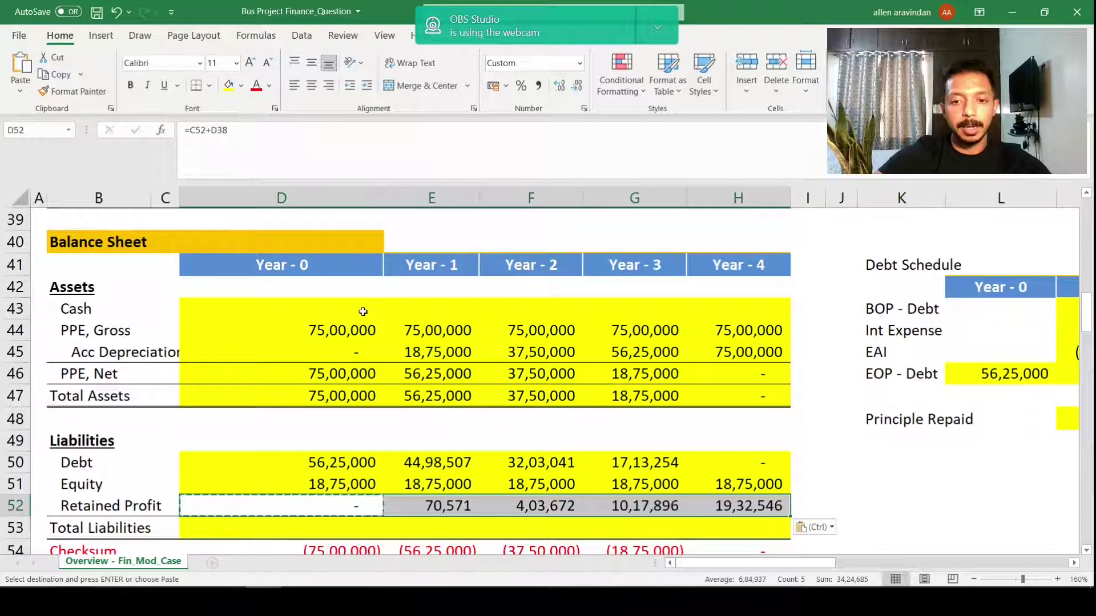
Step: Total the Year-0 Debt, Equity and Retained Profit in D53 with =SUM(D50:D52)
key(Down)
scroll(363, 312, down, 1)
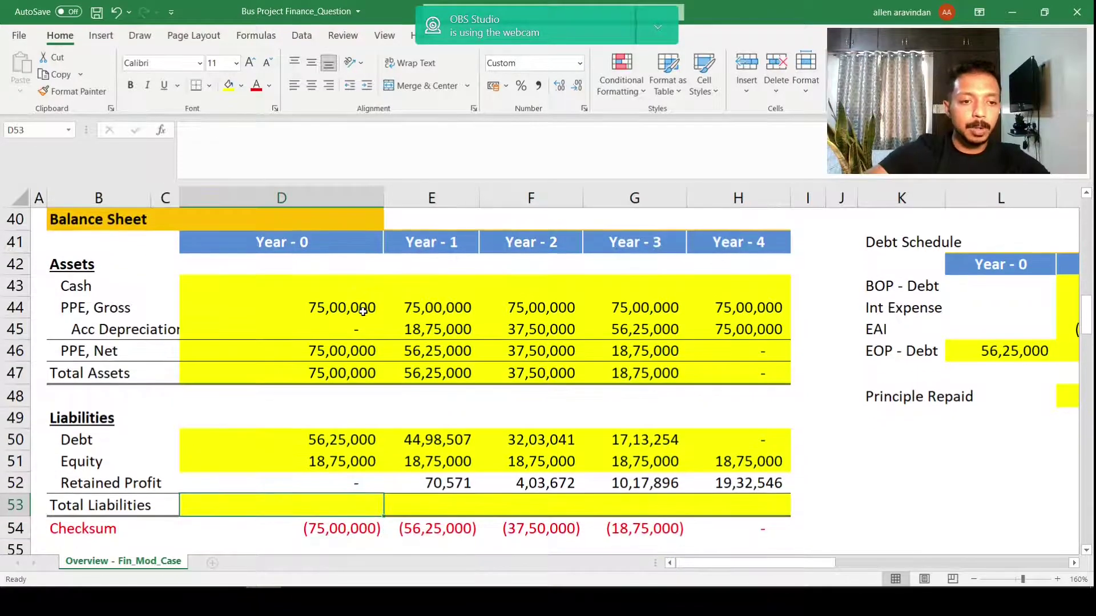
text(=sum()
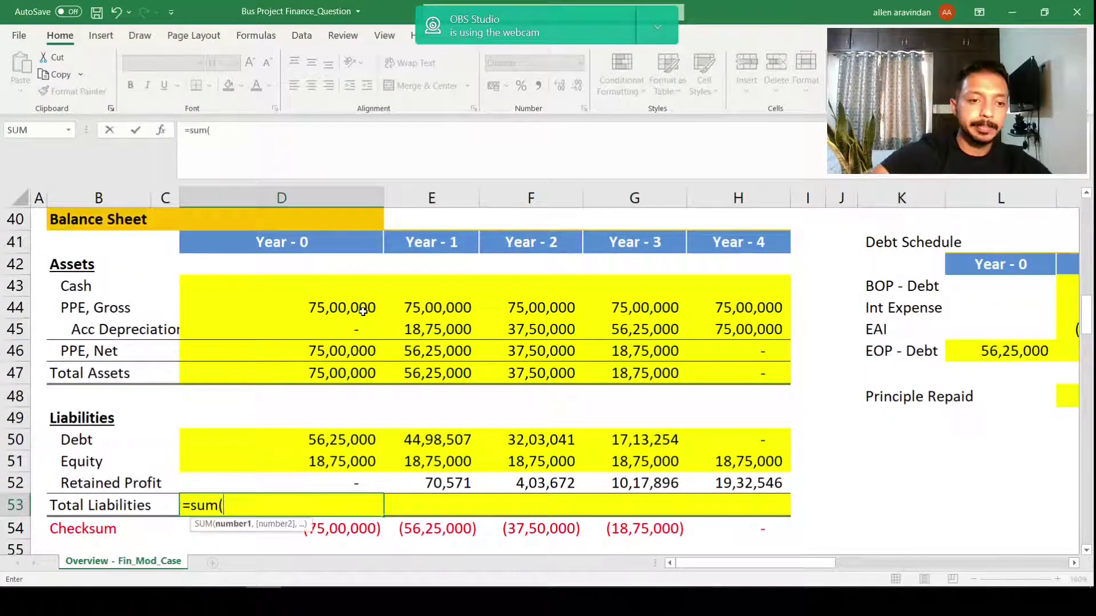
key(Up)
key(Up)
key(Up)
key(shift+Down)
key(shift+Down)
key(ctrl+Return)
Step: Copy the Total Liabilities formula from D53 across to Year-1 through Year-4 and check its summed range
key(ctrl+c)
key(shift+Right)
key(shift+Right)
key(shift+Right)
key(shift+Right)
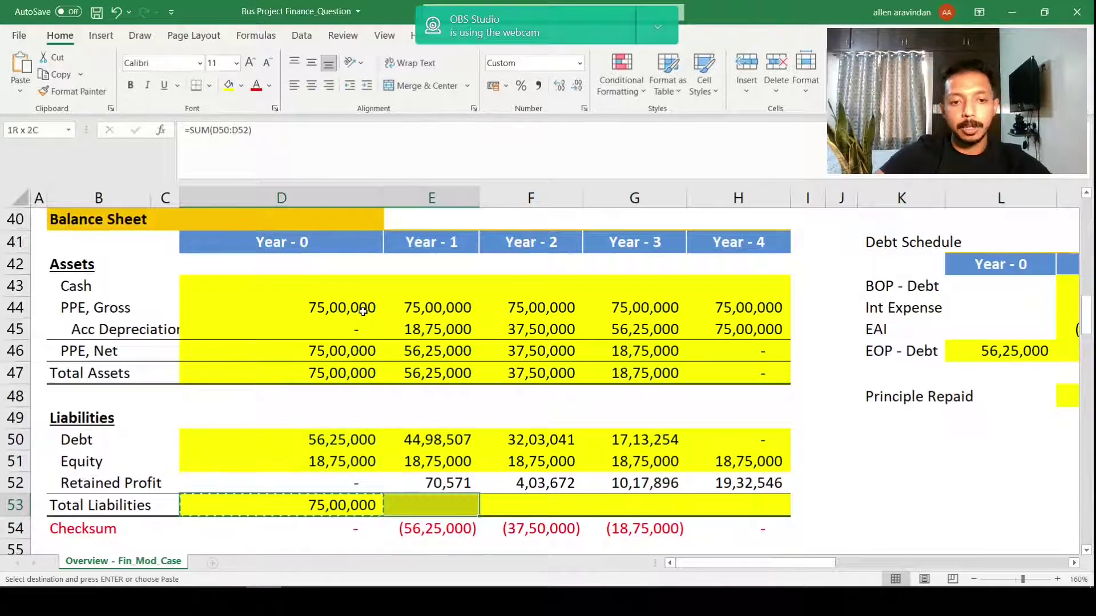
key(ctrl+v)
key(Left)
key(F2)
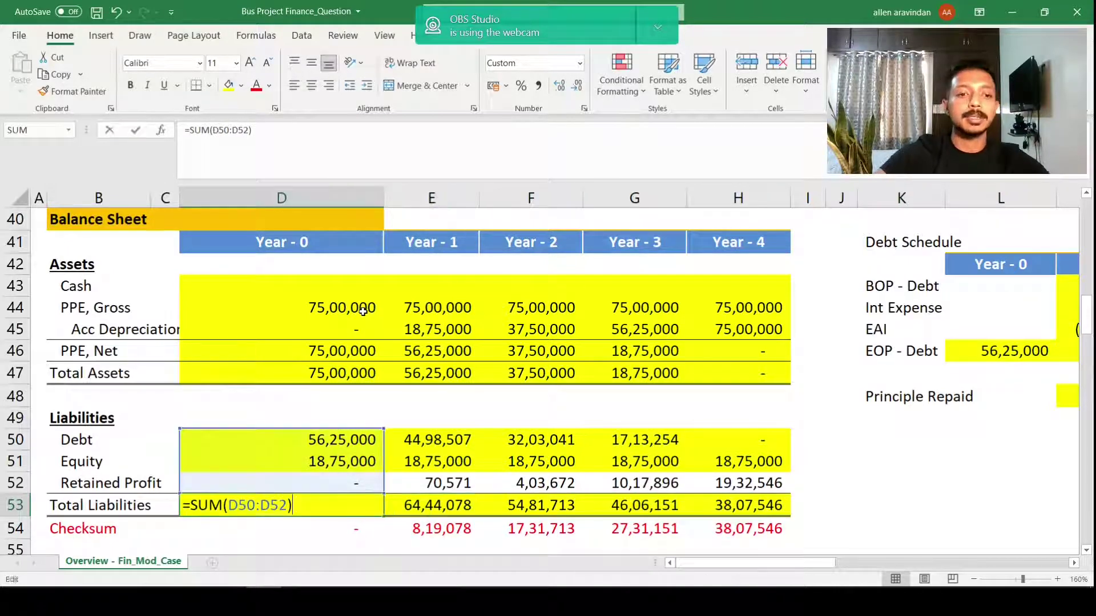
key(Escape)
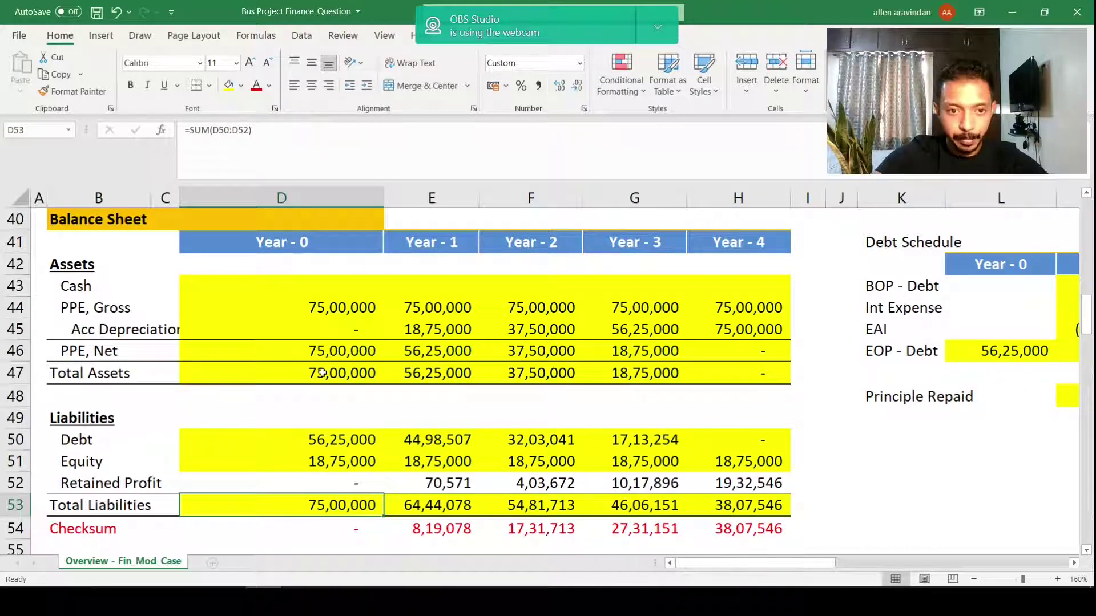
Step: Examine the Checksum row against the balance sheet totals and the empty Cash row for Year-1 through Year-4
scroll(323, 373, down, 1)
scroll(321, 374, up, 1)
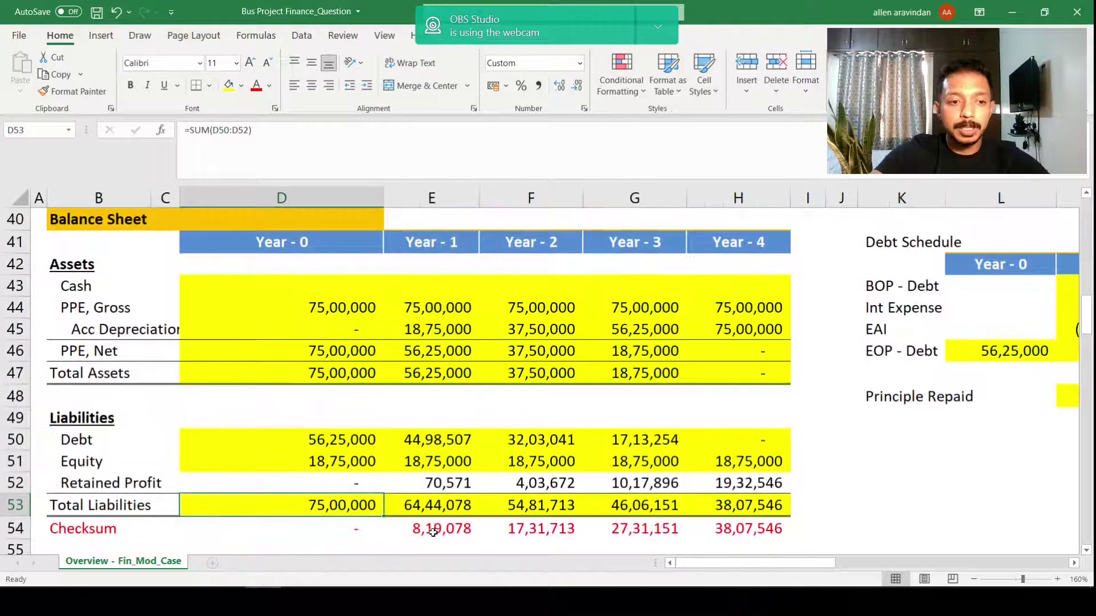
drag(433, 532, 754, 529)
scroll(538, 505, up, 1)
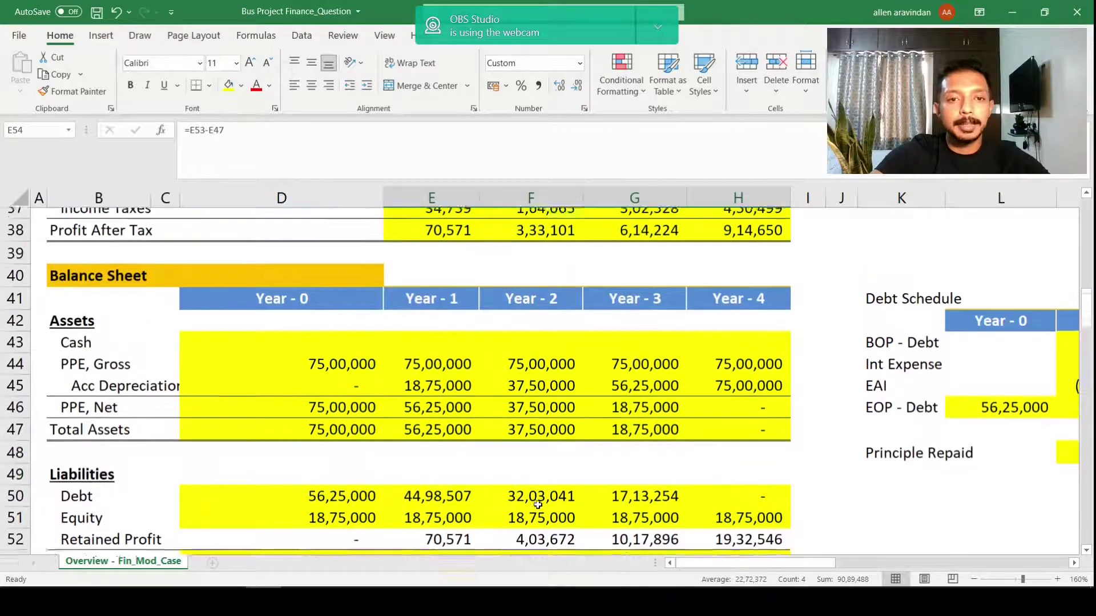
scroll(514, 491, down, 2)
scroll(444, 461, up, 2)
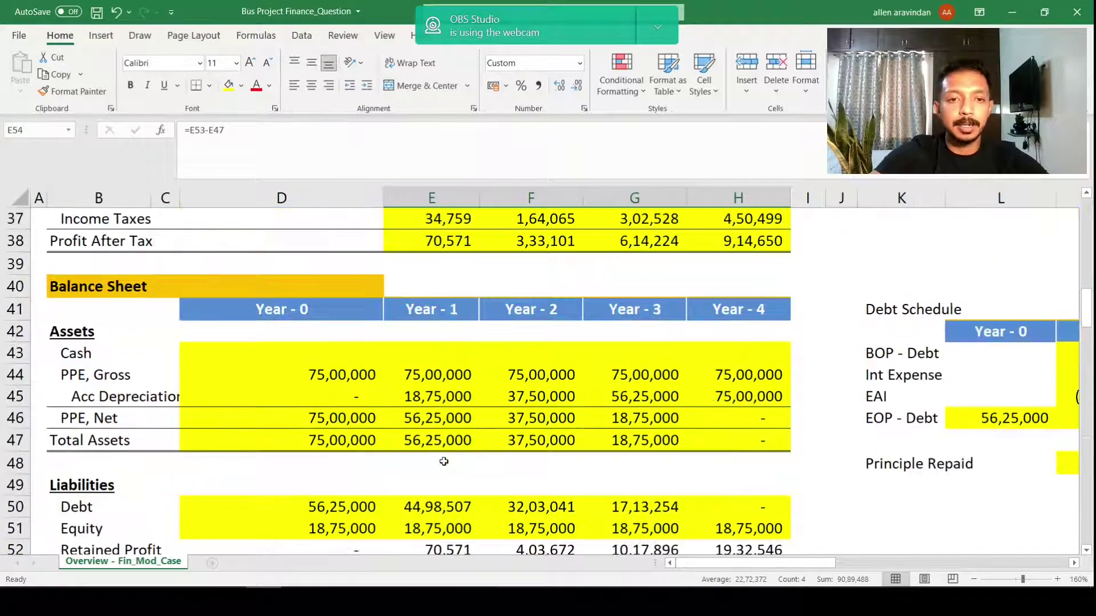
scroll(444, 461, down, 2)
scroll(440, 457, up, 2)
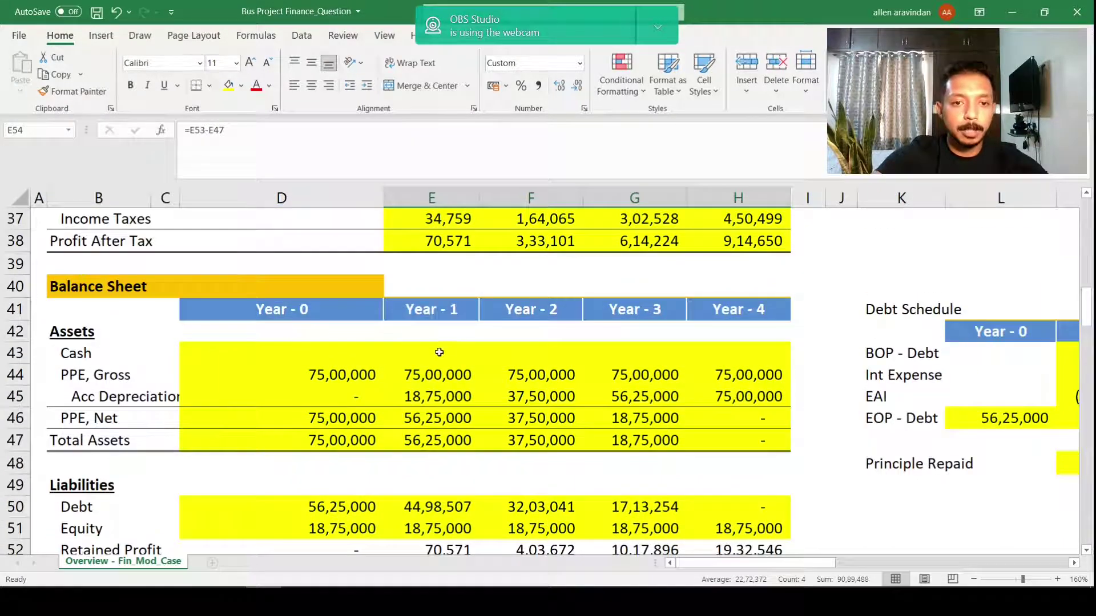
drag(439, 352, 742, 357)
scroll(574, 400, down, 2)
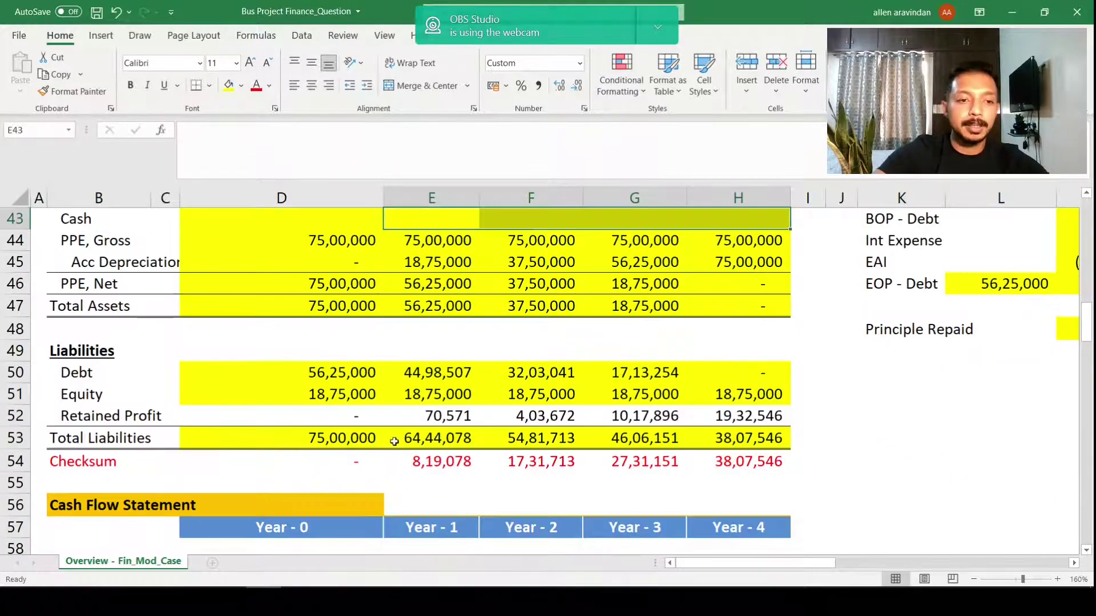
scroll(496, 436, down, 3)
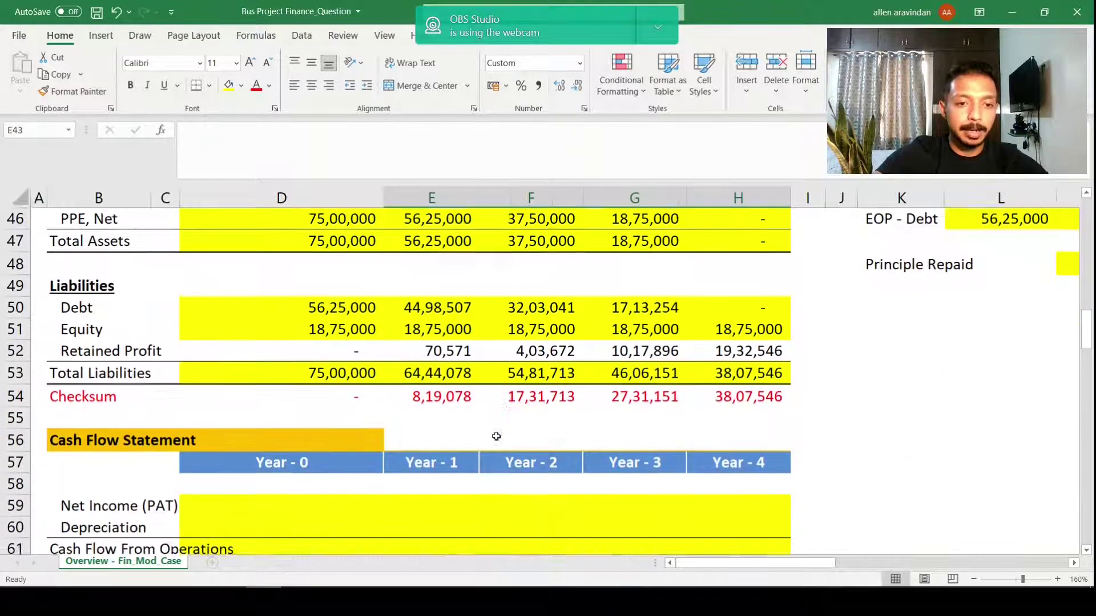
Step: Link the Year-0 Net Income (PAT) in D59 of the Cash Flow Statement to Profit After Tax with =D38
click(233, 375)
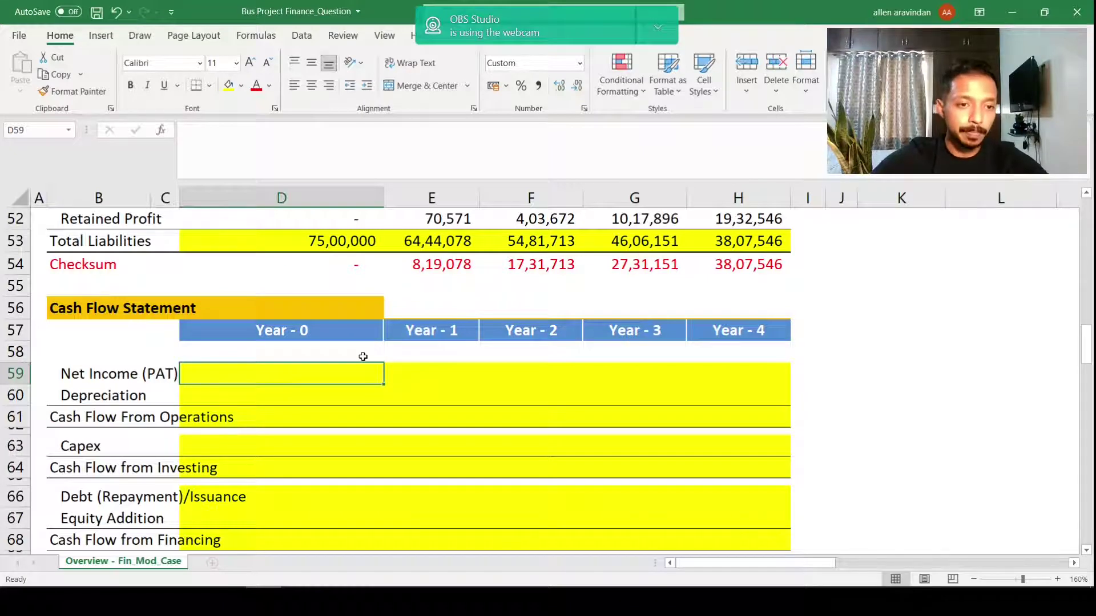
text(=)
scroll(209, 379, up, 7)
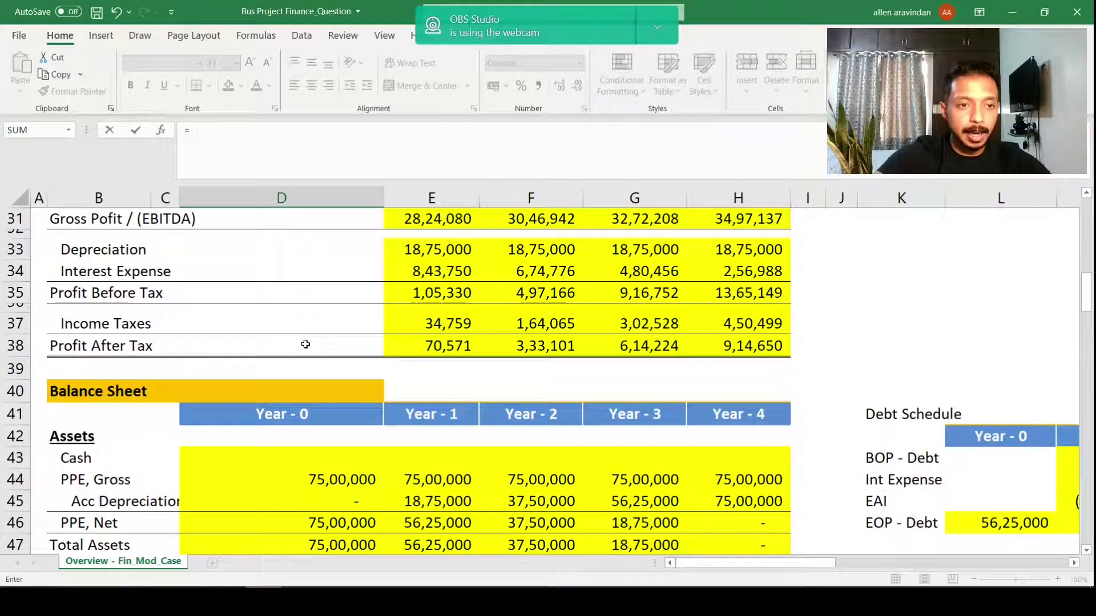
click(305, 344)
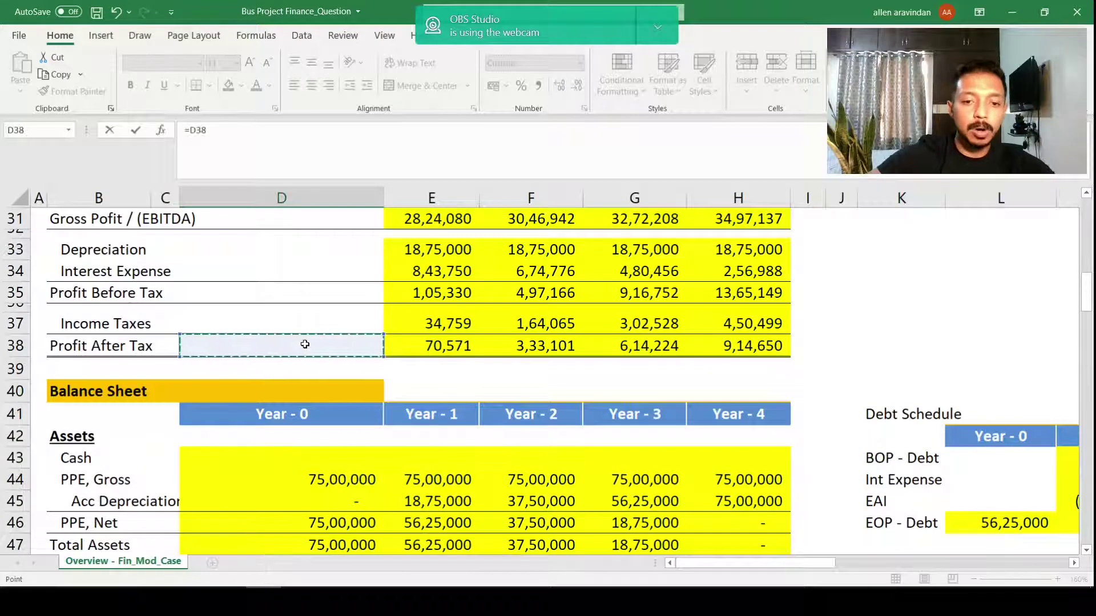
scroll(306, 344, down, 5)
key(Return)
key(Return)
key(Down)
key(Down)
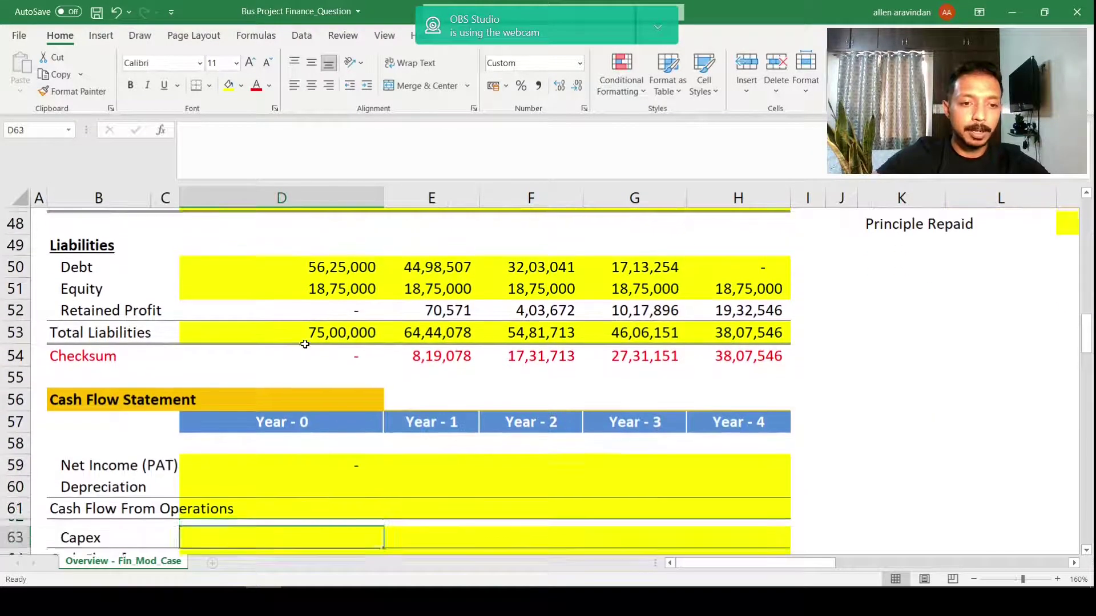
Step: Link the Year-0 Depreciation in D60 of the Cash Flow Statement to the income statement's Depreciation with =D33
key(Up)
key(Up)
key(Up)
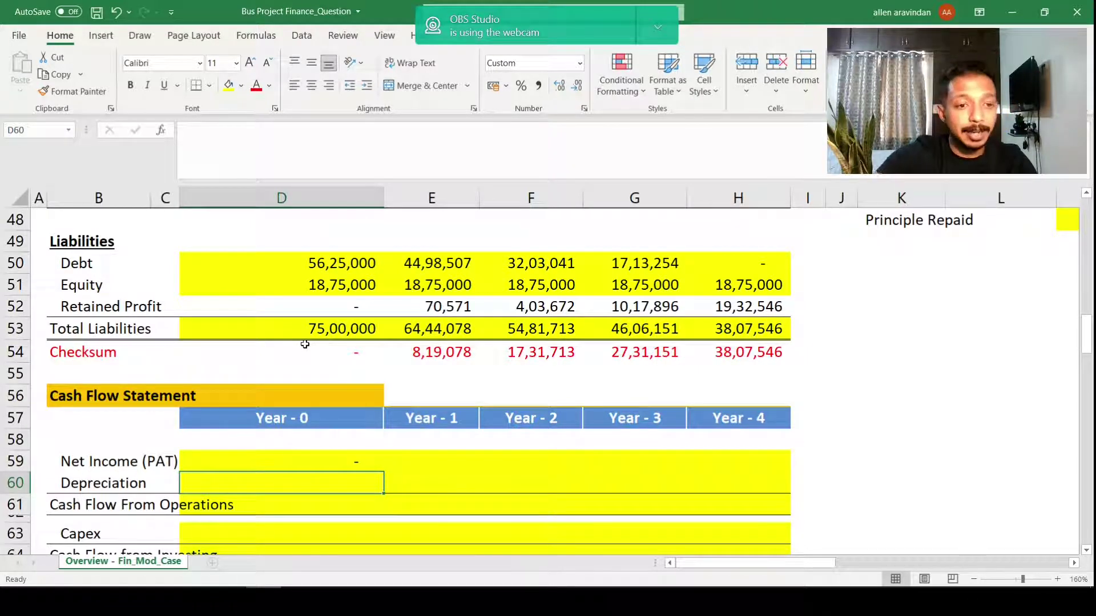
scroll(305, 344, down, 1)
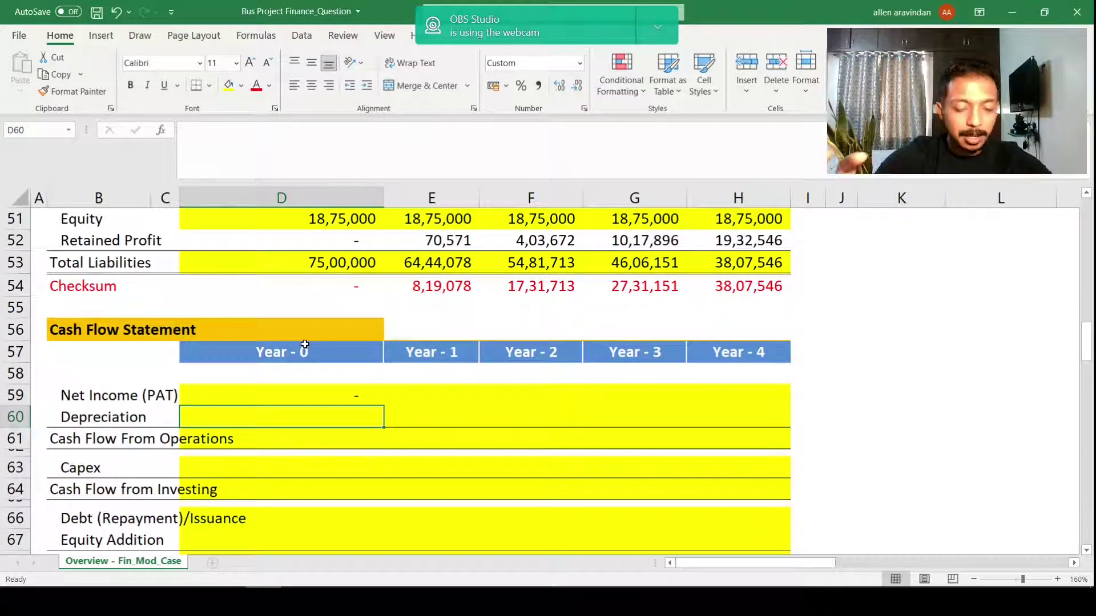
text(=)
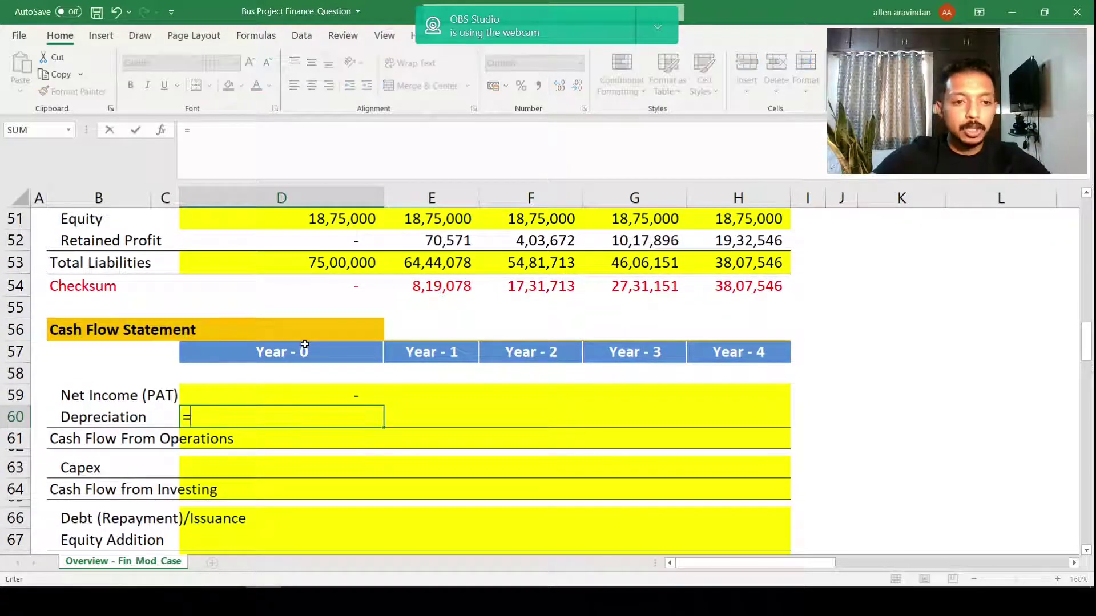
scroll(305, 344, up, 9)
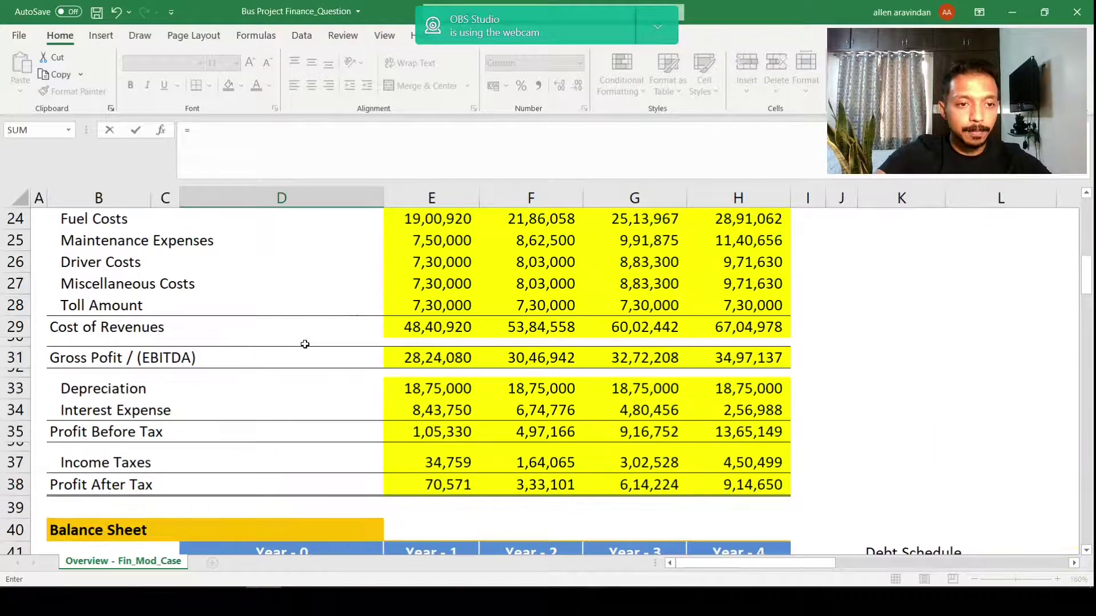
click(310, 324)
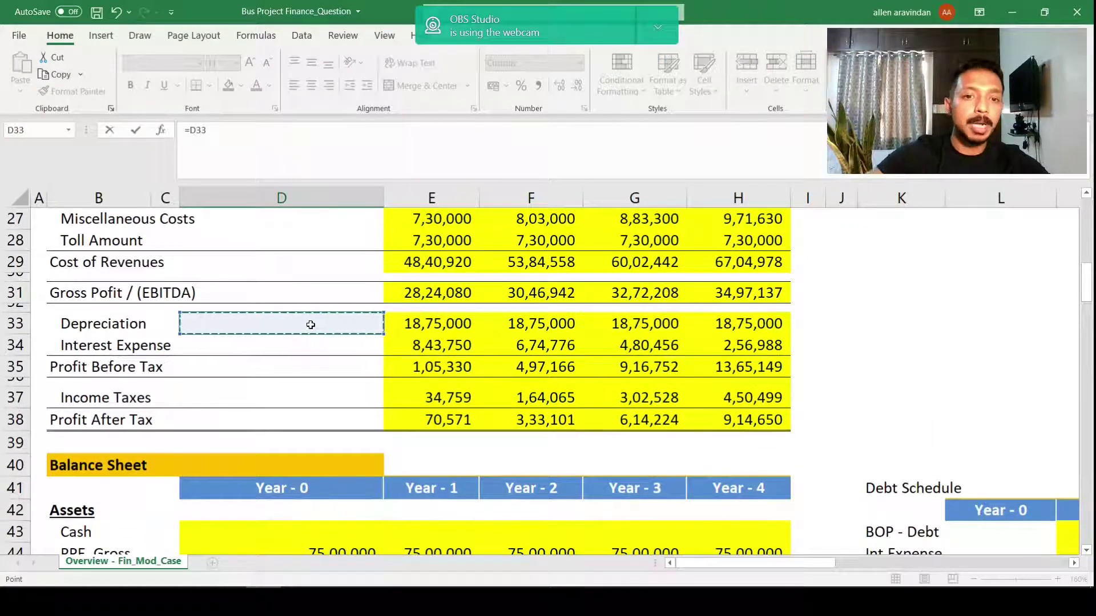
key(Return)
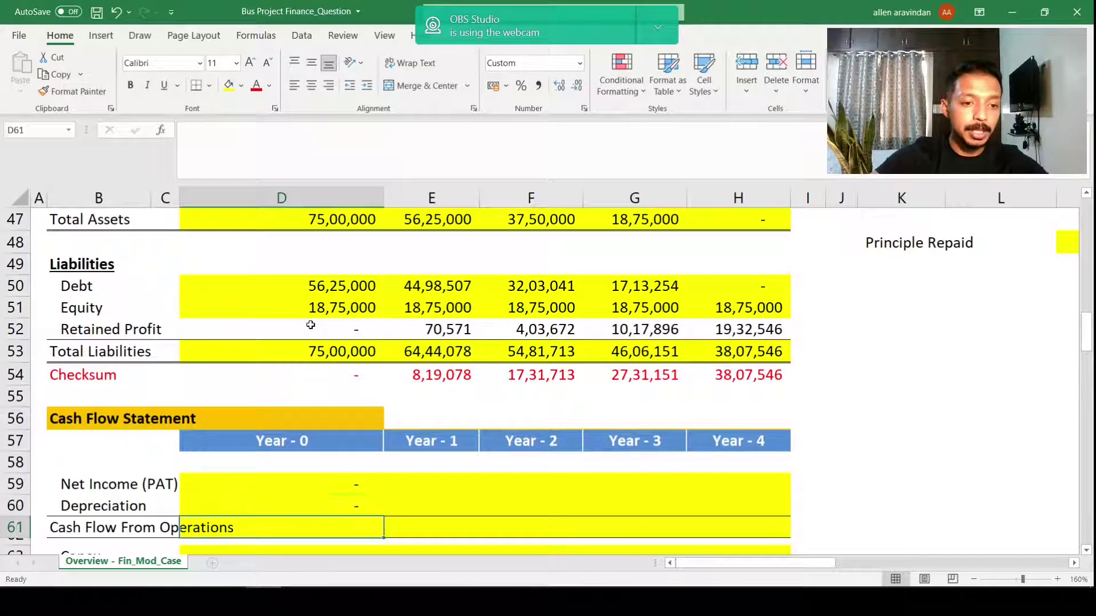
Step: Total the Year-0 Cash Flow From Operations in D61 with =SUM(D59:D60) and check its summed range
text(=sum()
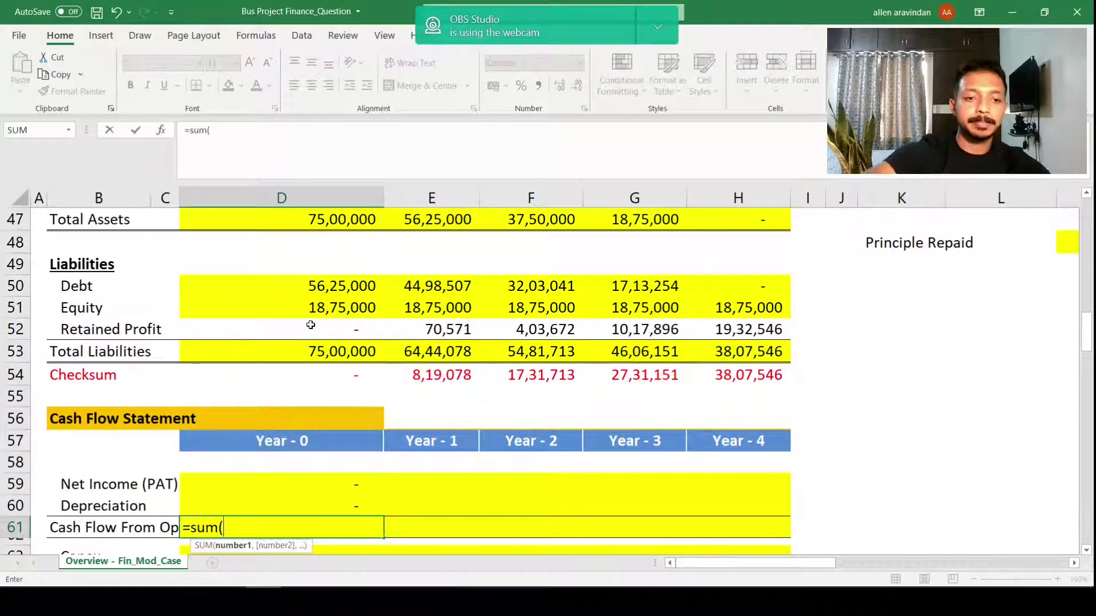
key(Up)
key(Up)
key(shift+Down)
key(Return)
key(Up)
key(F2)
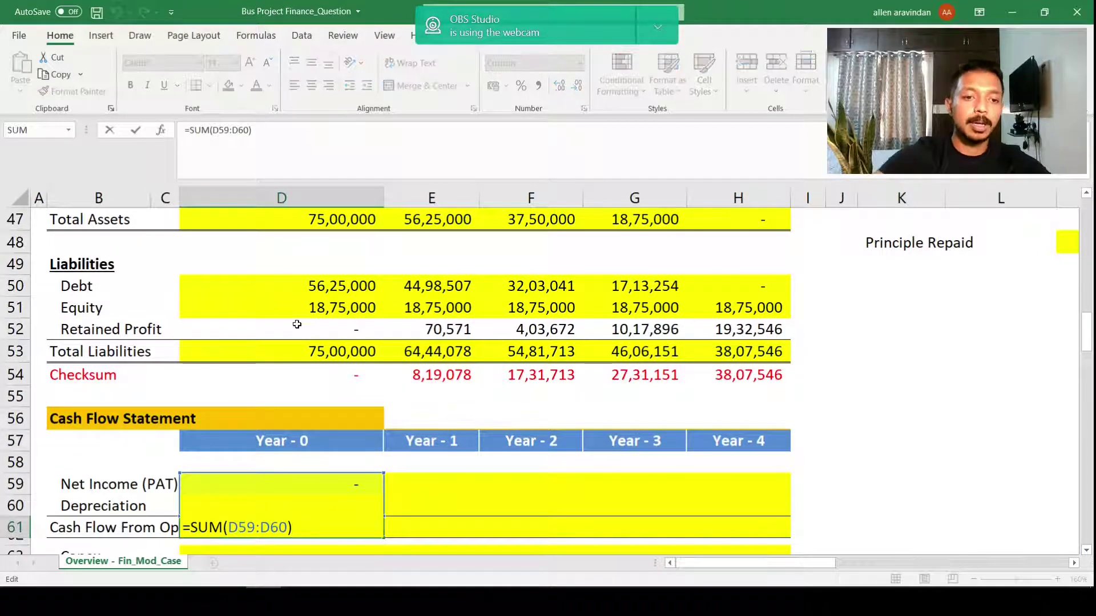
scroll(268, 331, down, 2)
scroll(268, 330, down, 1)
click(296, 360)
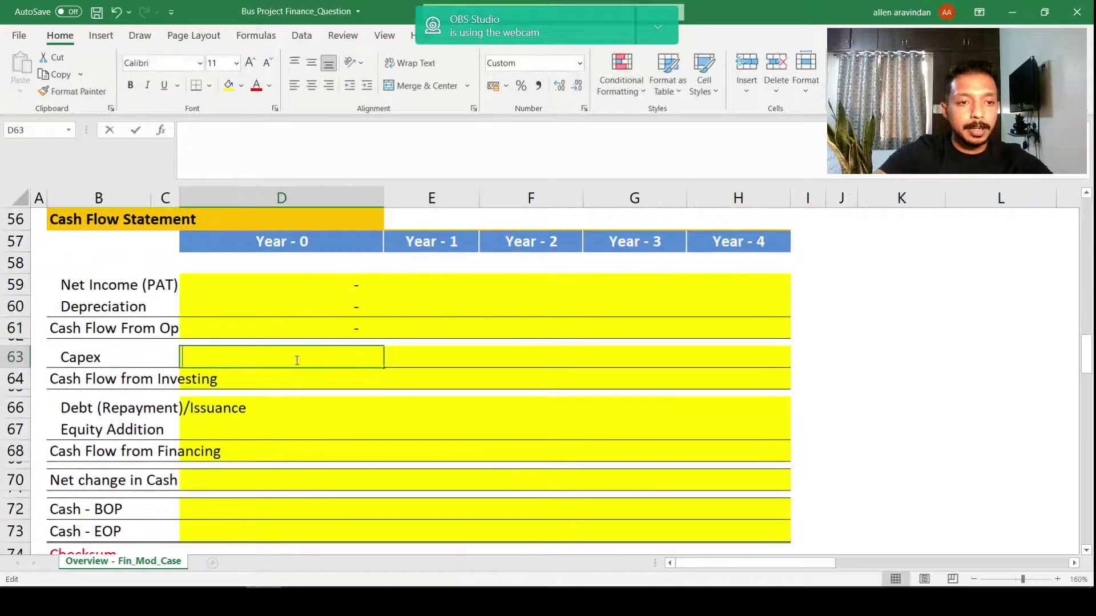
text(=)
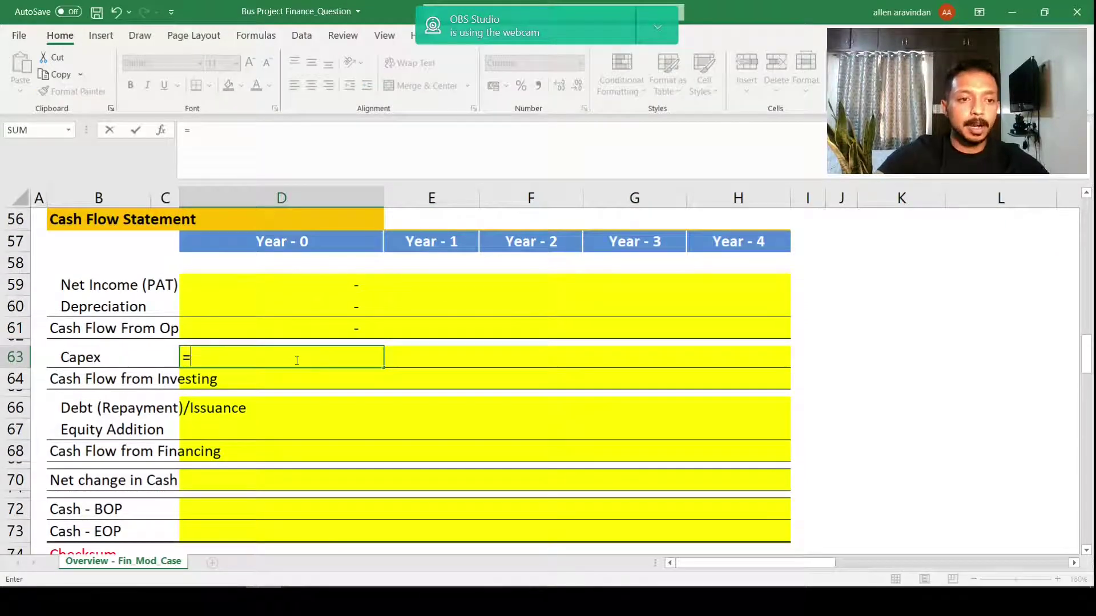
key(Escape)
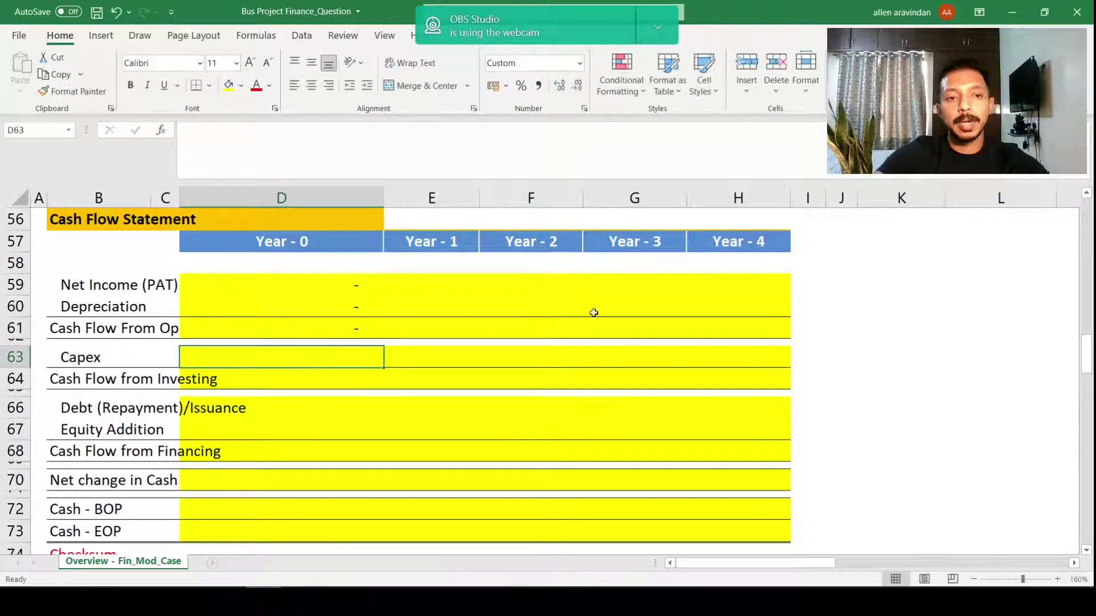
Step: Add the side-note labels "Asset" in K58 and "Liab" in K60 beside the Cash Flow Statement
click(806, 284)
key(Right)
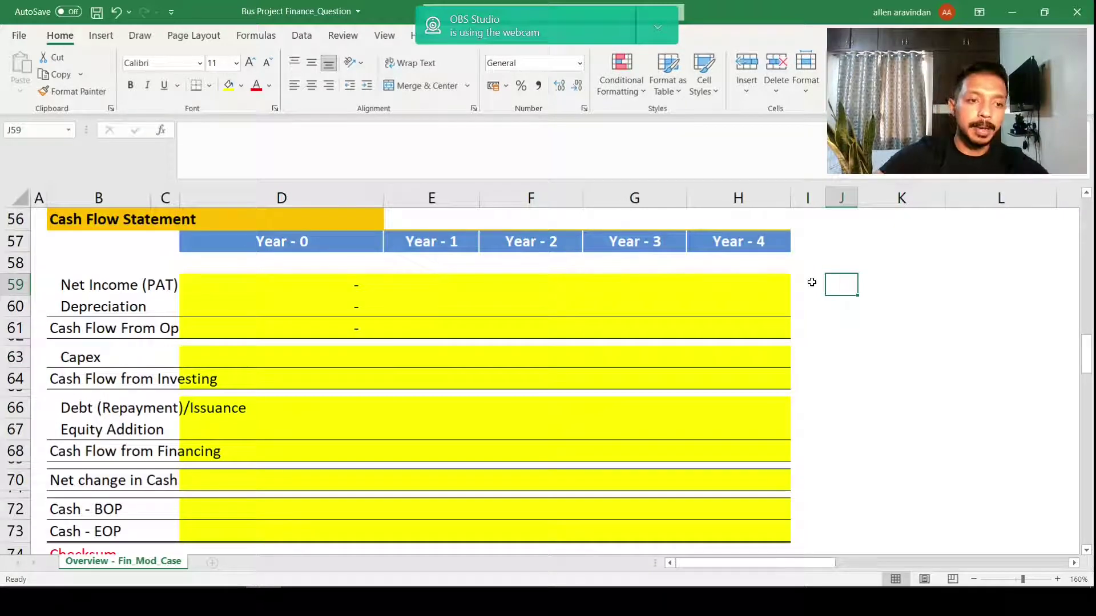
key(Right)
key(Right)
key(Right)
key(Right)
key(Left)
key(Left)
key(Left)
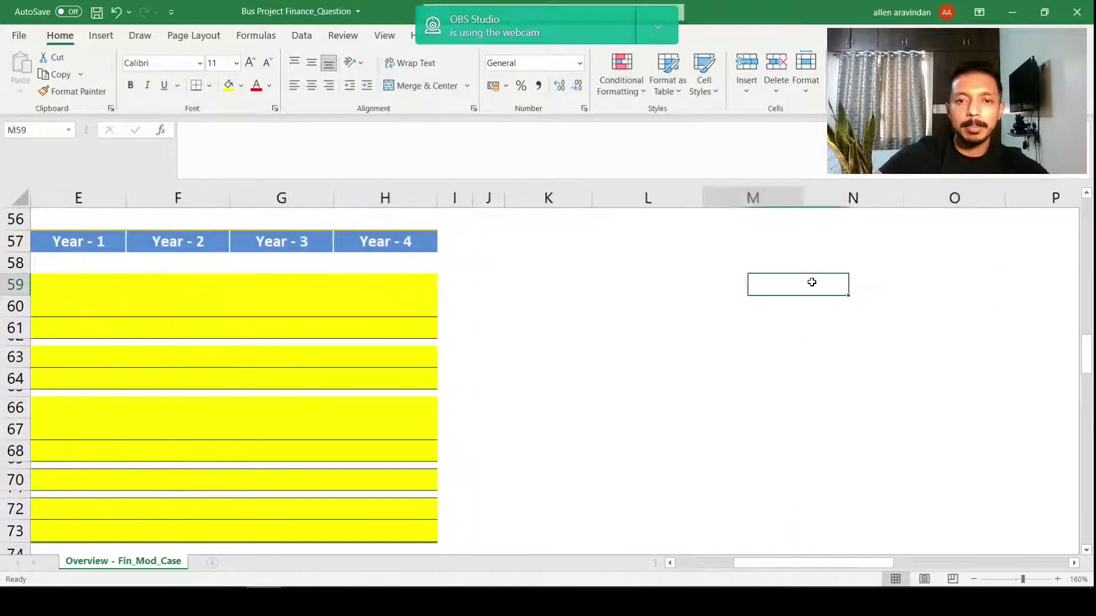
key(Up)
text(Asset)
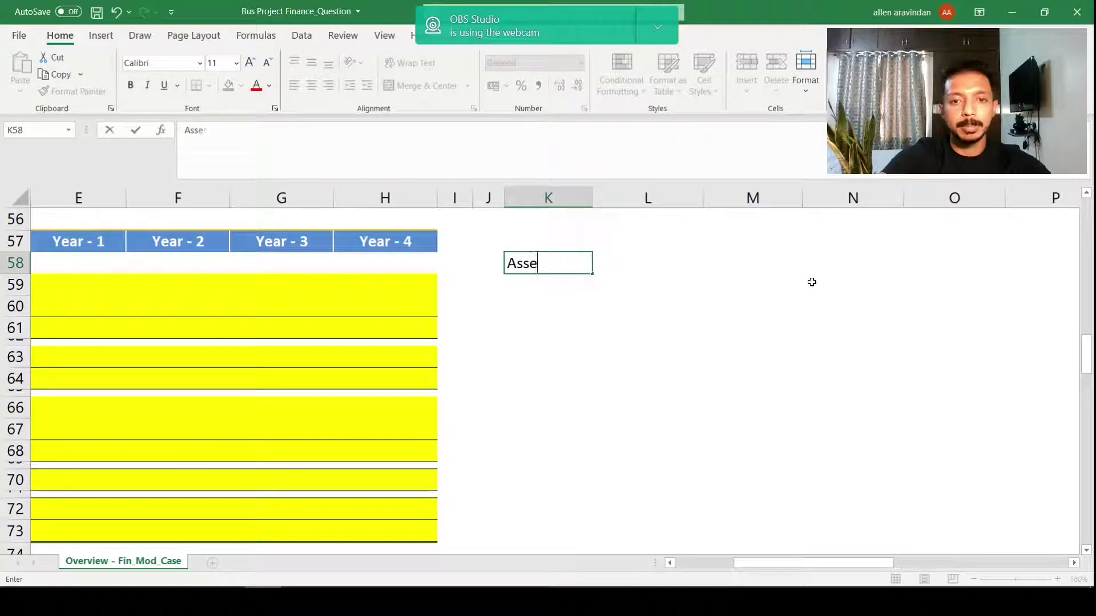
key(Return)
key(Down)
text(Liab)
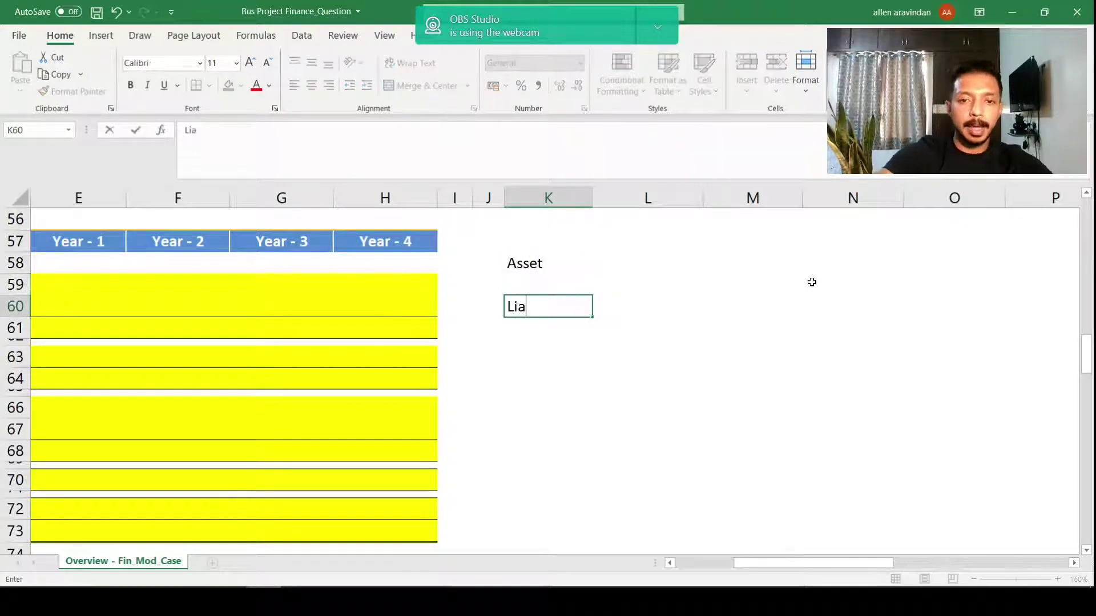
key(Return)
Step: Write the asset cash flow rule "Last Years value - Current year value" in L58
key(Up)
key(Up)
key(Up)
key(Right)
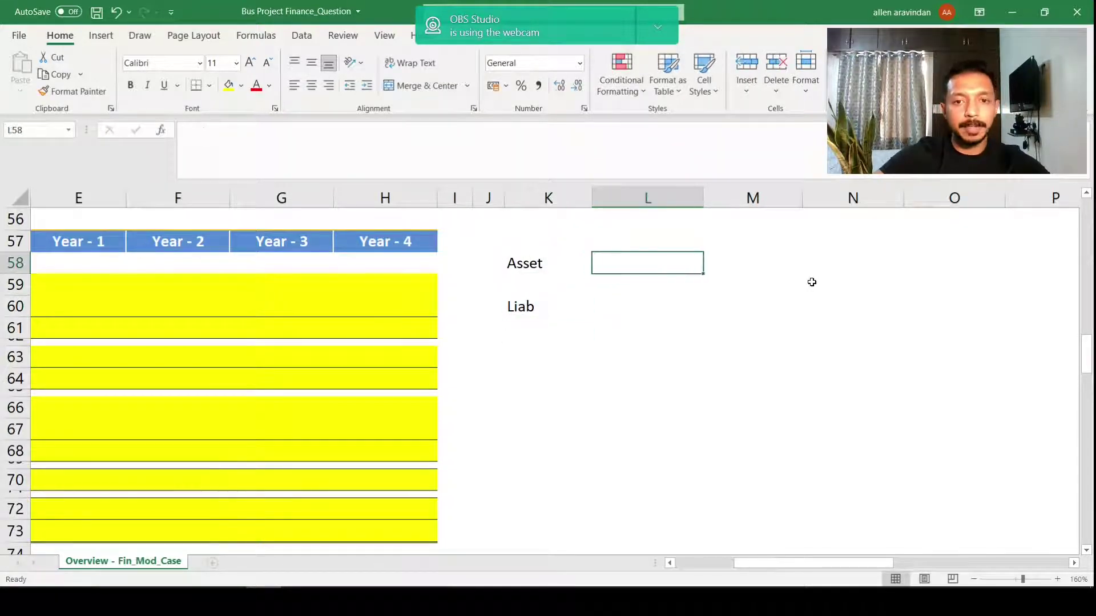
text(Last)
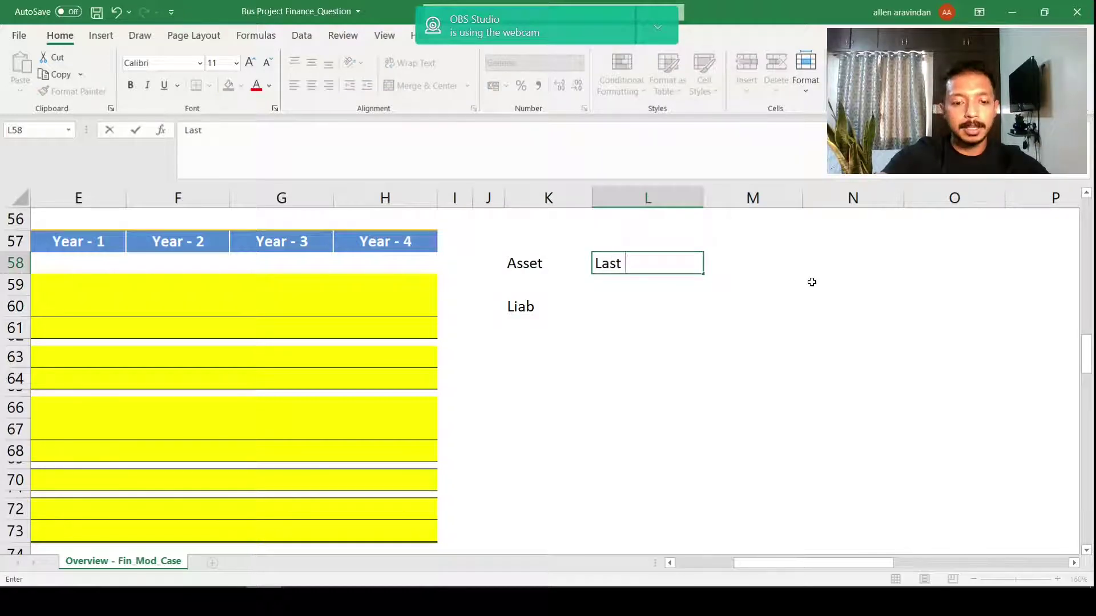
text( Years valu)
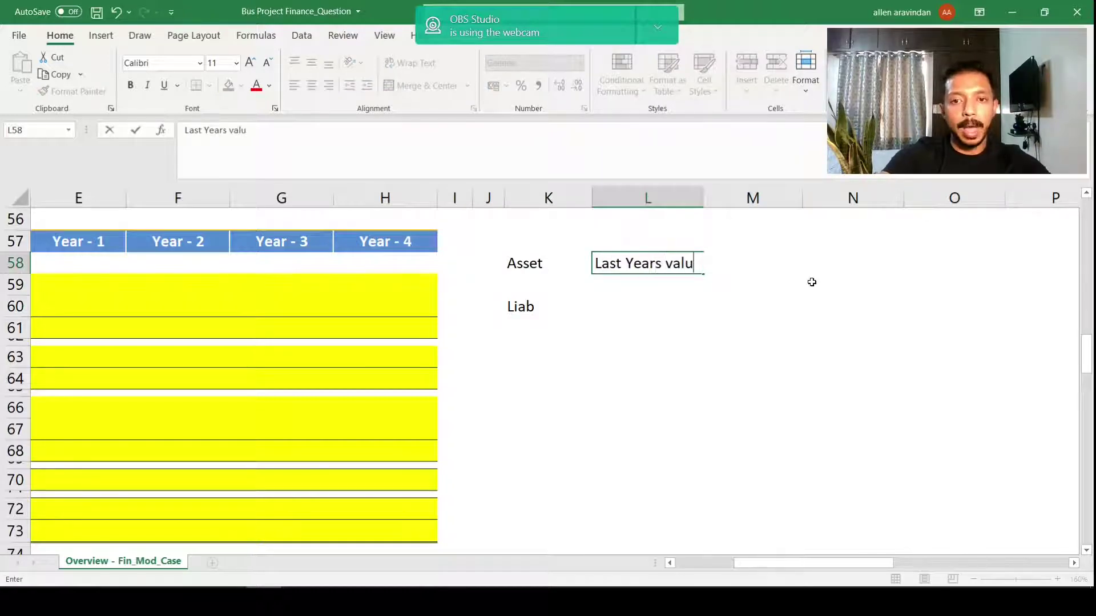
text(e - Current year value)
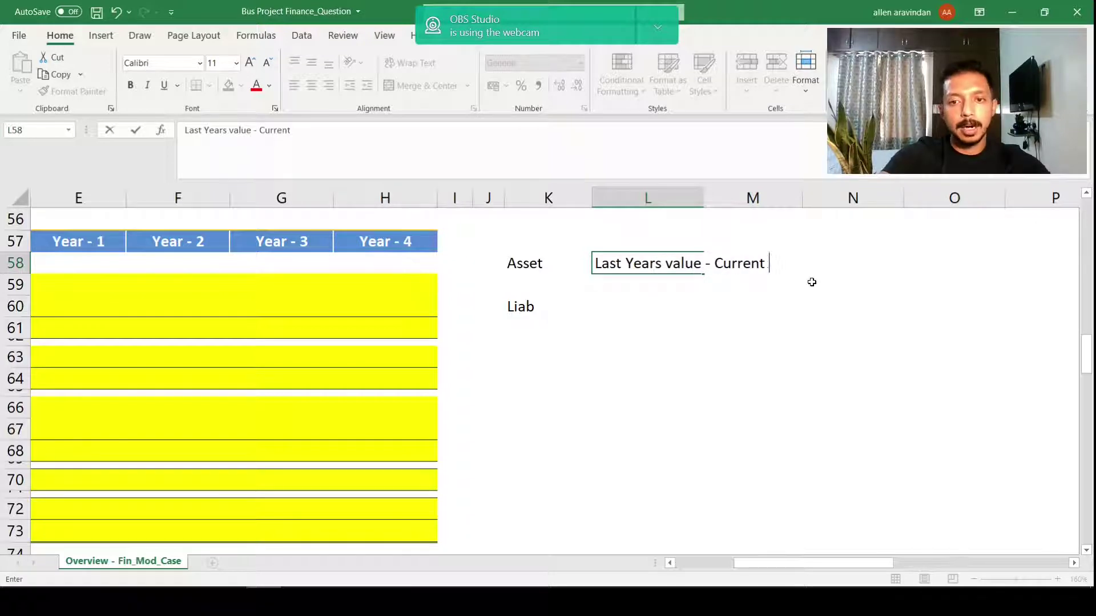
key(Return)
Step: Write the liability cash flow rule "Current Year value- Last Year Value" in L60
key(Return)
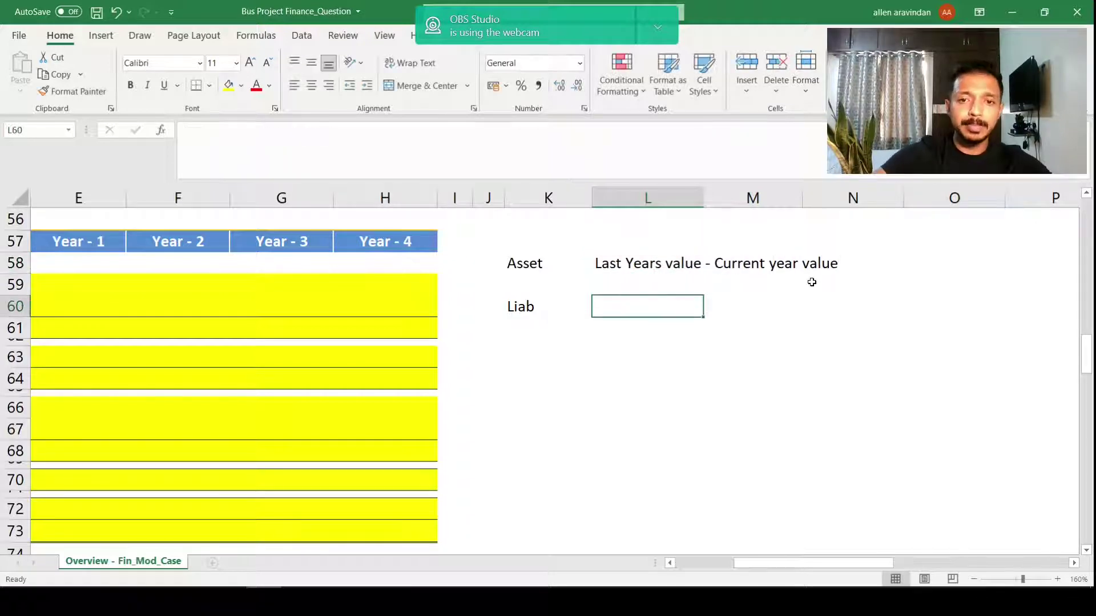
text(This year)
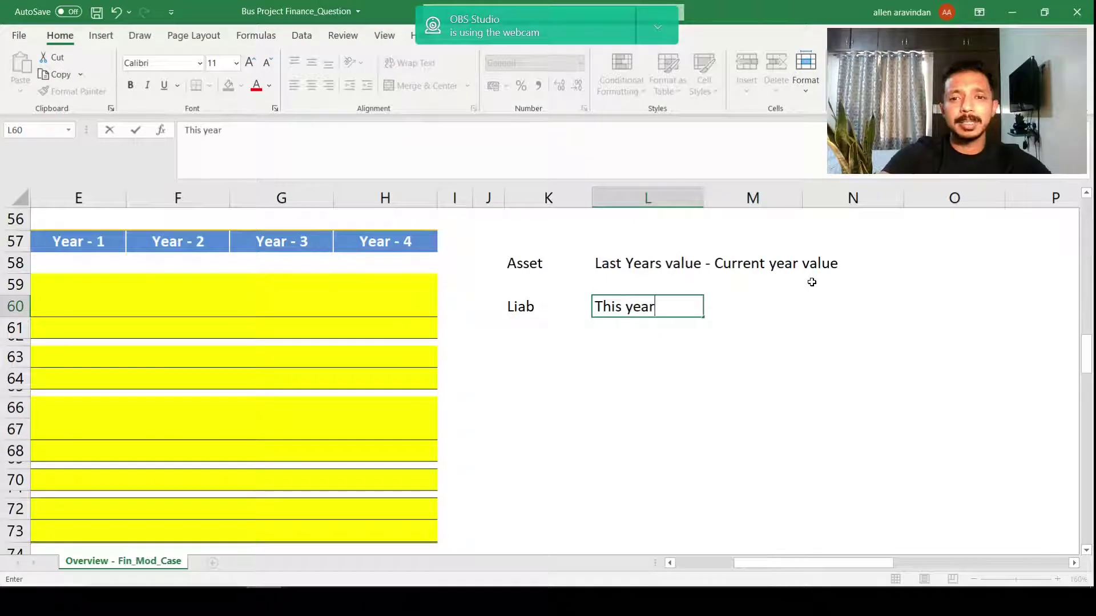
key(BackSpace)
key(BackSpace)
key(BackSpace)
key(BackSpace)
key(BackSpace)
key(BackSpace)
key(BackSpace)
key(BackSpace)
text(Curr)
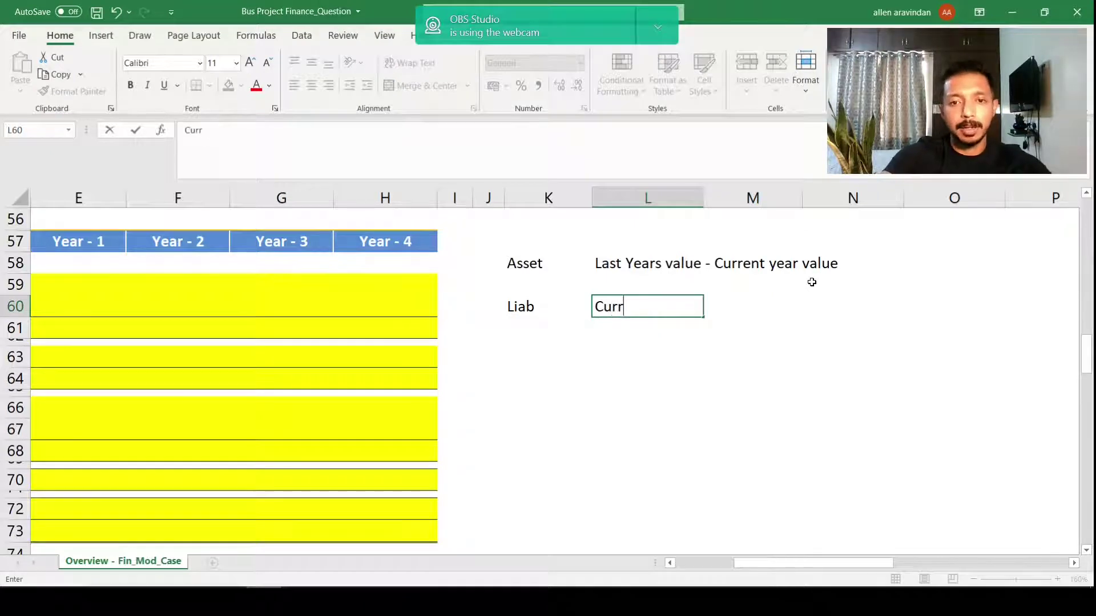
text(ent Year val)
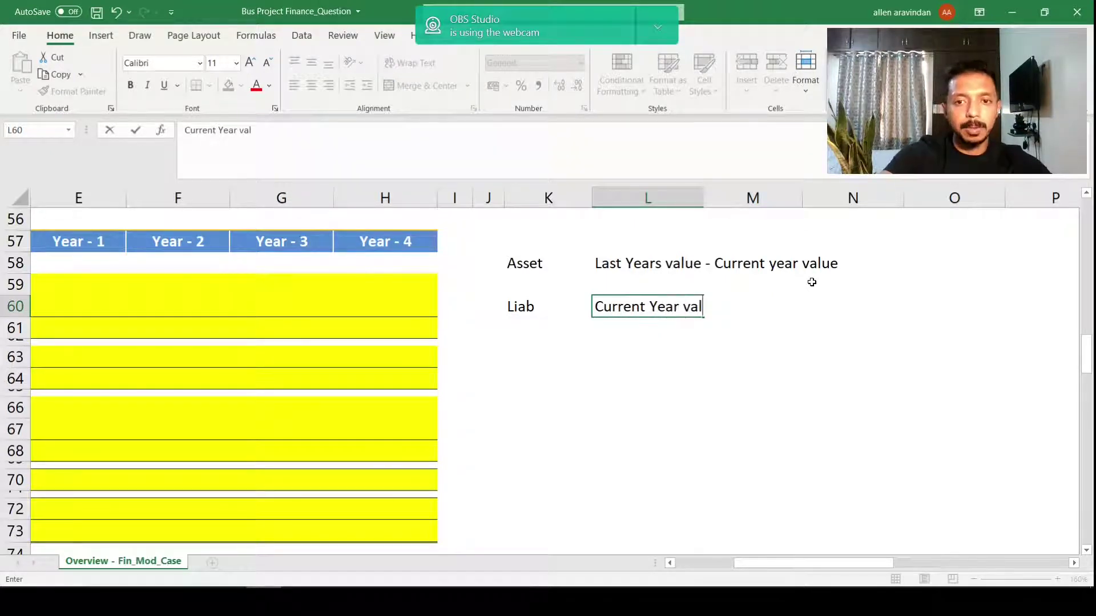
text(ue- L)
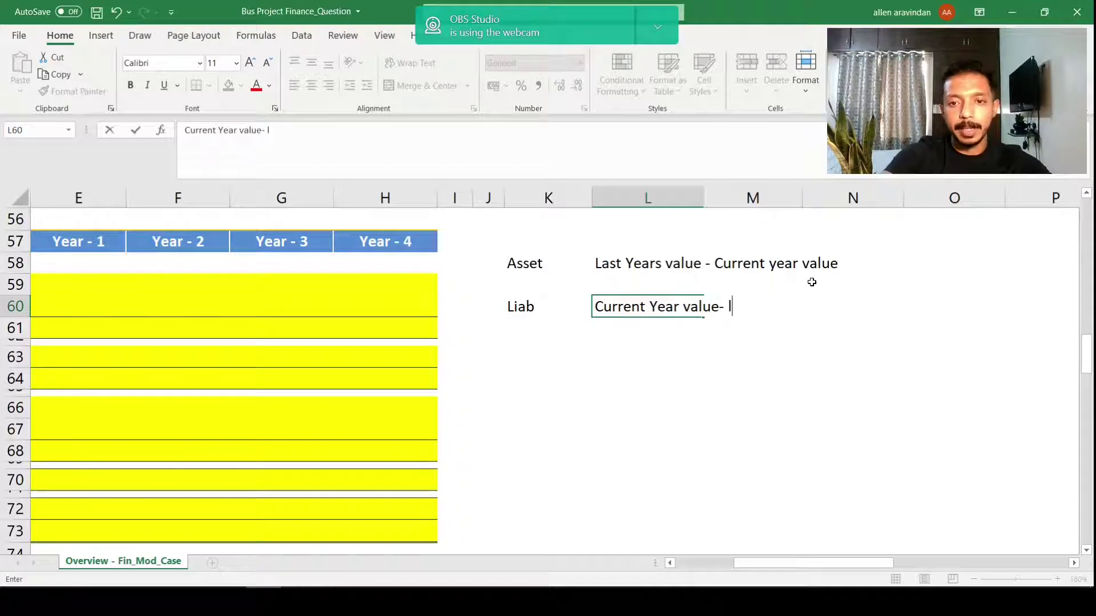
text(ast Year V)
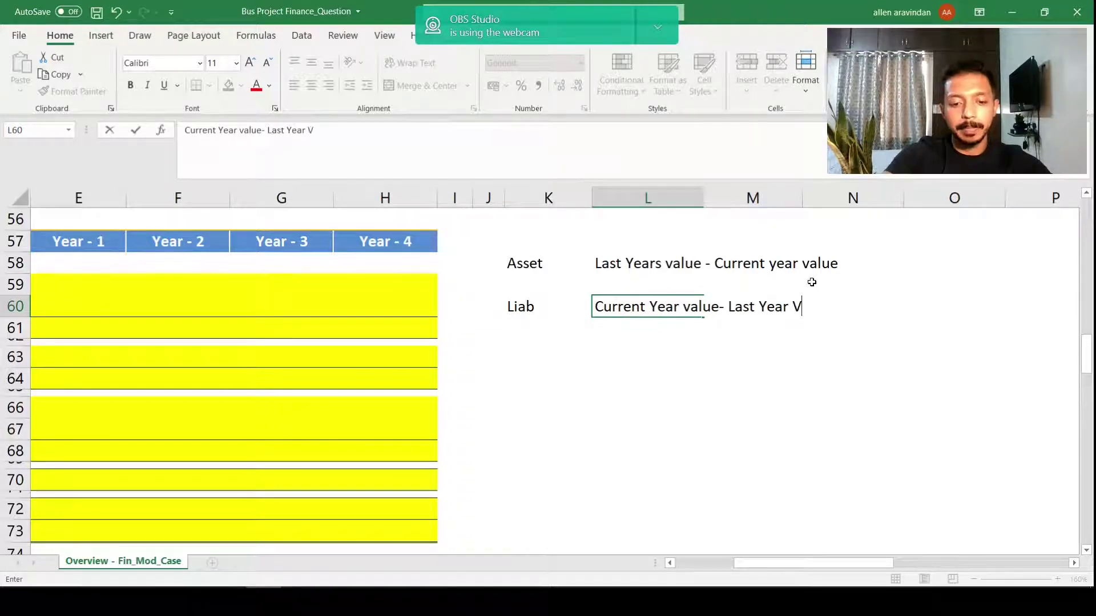
text(alue)
key(Return)
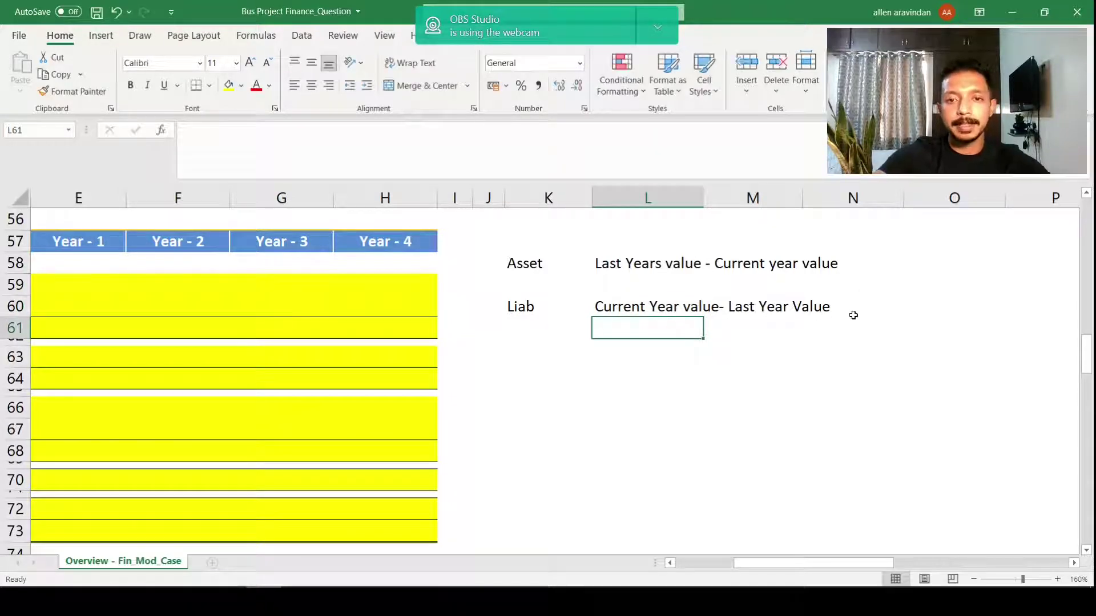
Step: Enter the example asset values 10 in L57 and 20 in M57 above the asset rule
click(650, 263)
click(562, 247)
click(651, 233)
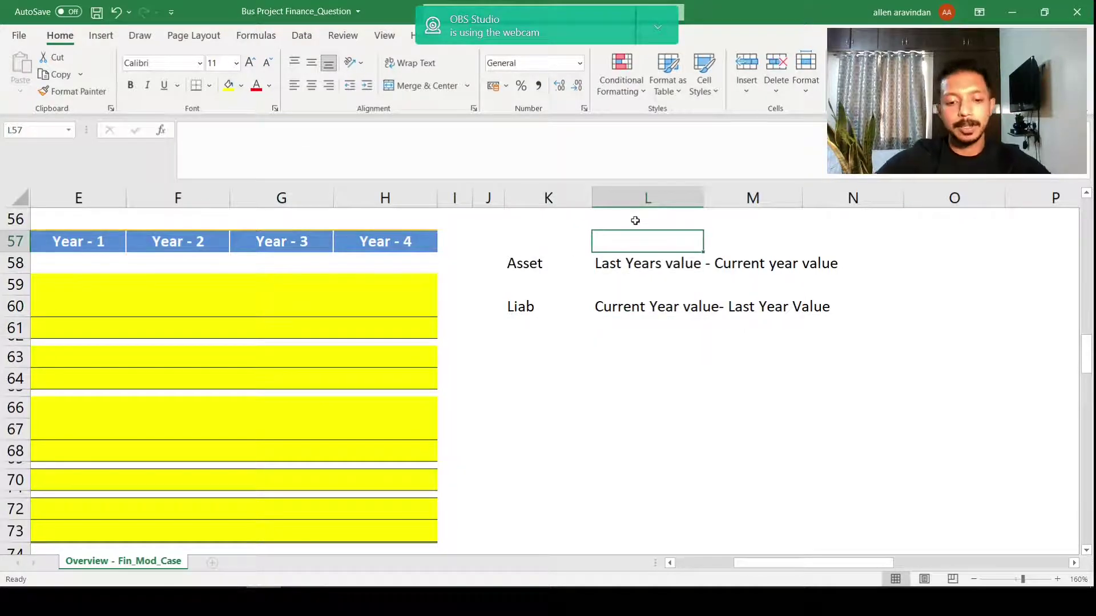
text(10)
key(Return)
key(Up)
key(Right)
key(Right)
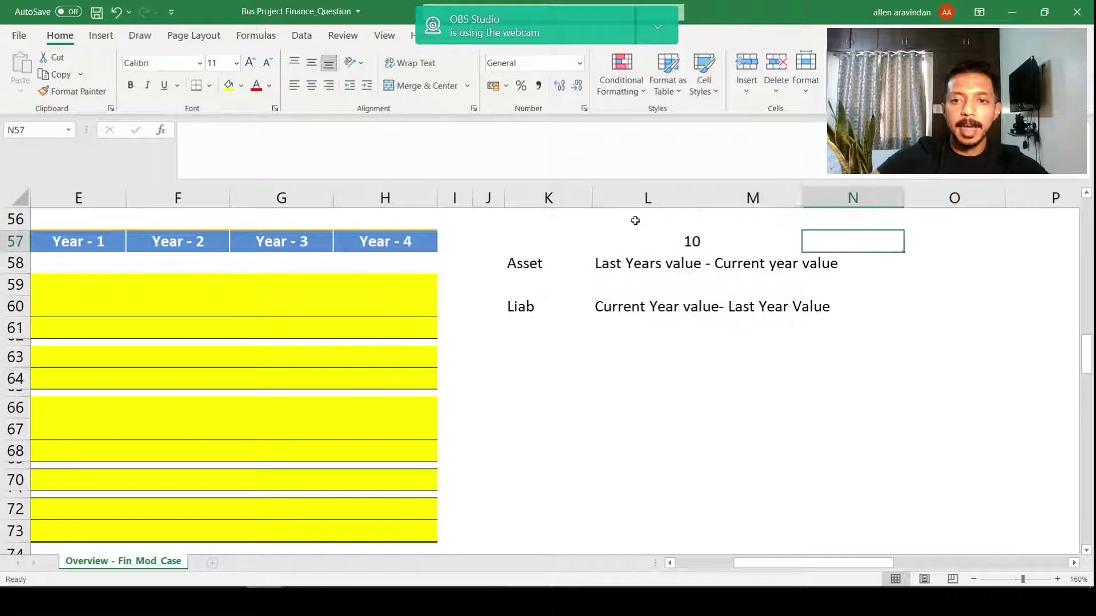
key(Left)
text(20)
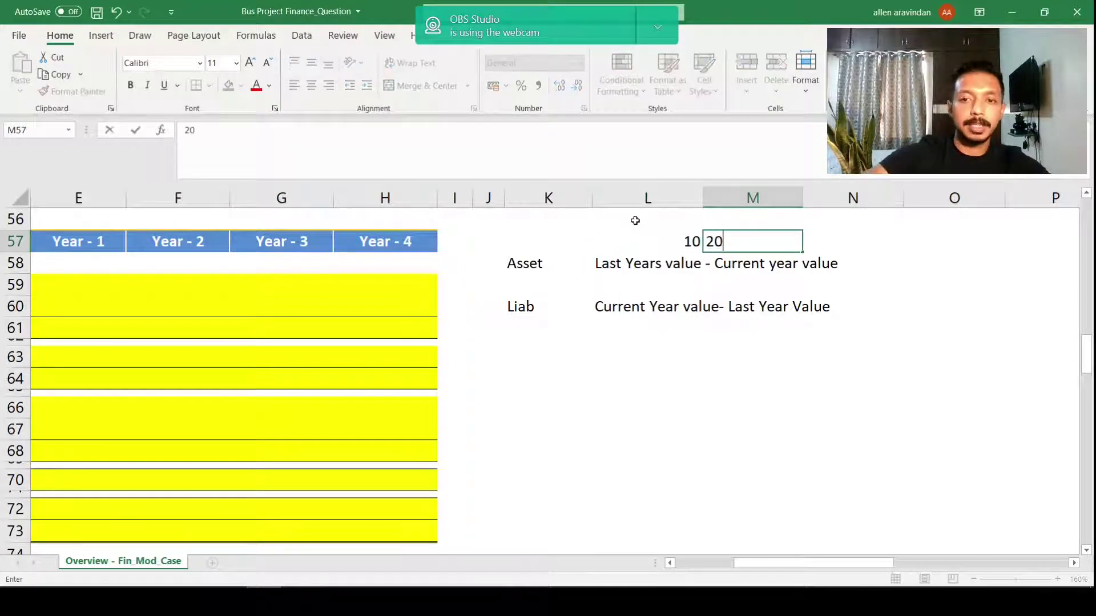
key(Return)
key(Up)
key(Right)
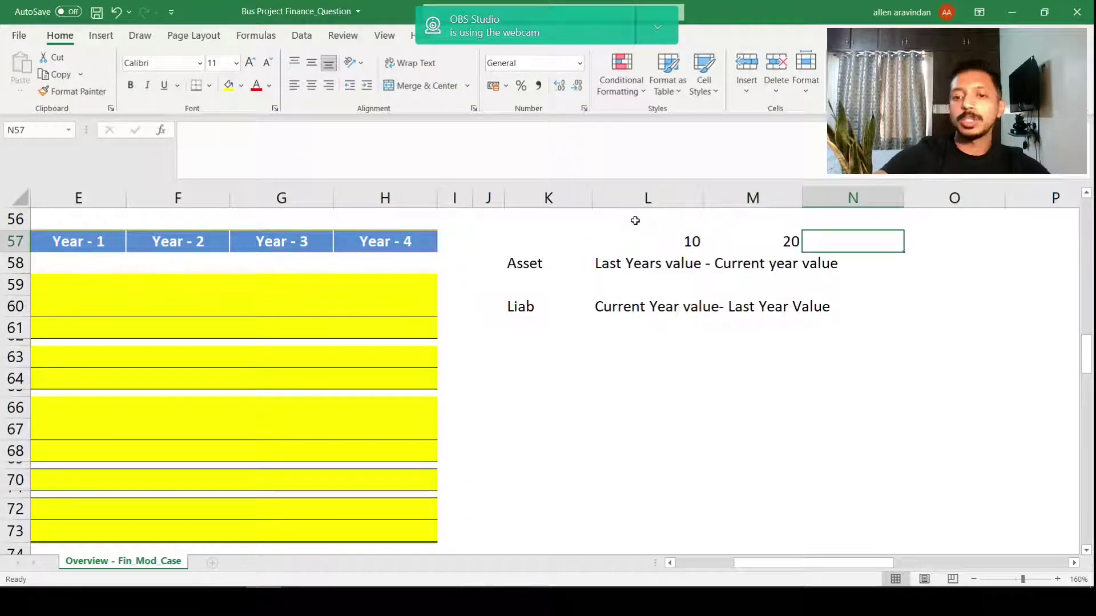
Step: Calculate the example asset's cash flow in N57 with =L57-M57 and compare it with the asset rule in L58
text(=)
key(Left)
key(Left)
text(-)
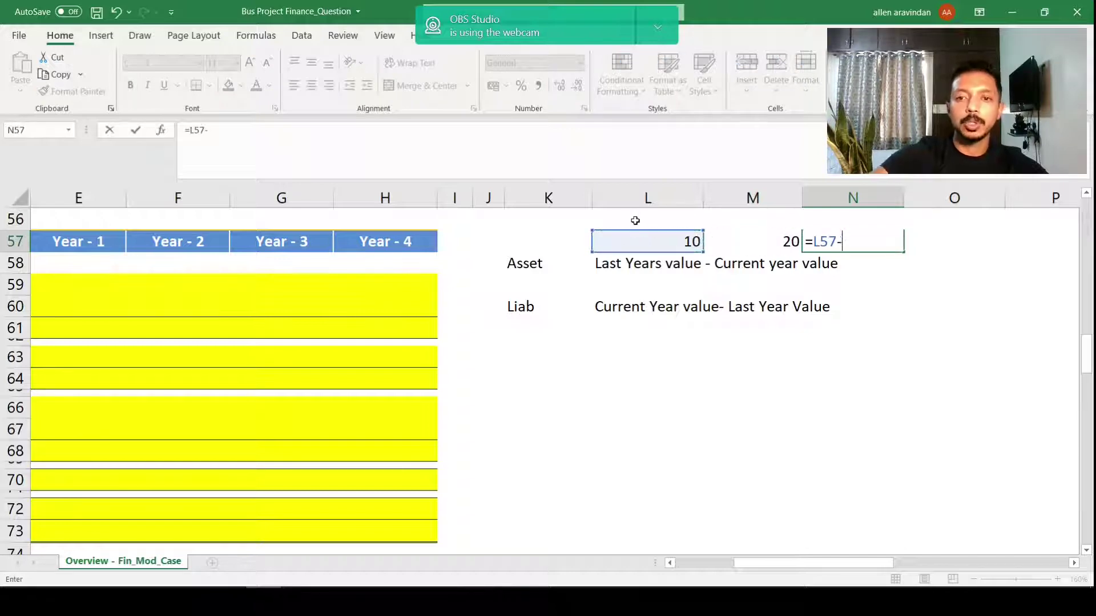
key(Left)
key(F2)
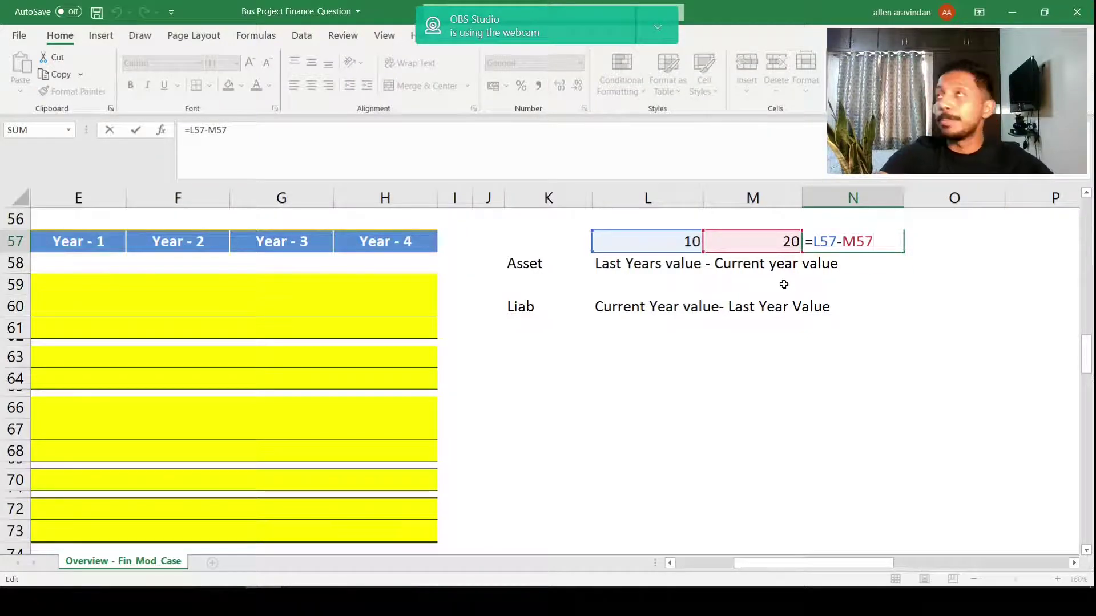
key(Return)
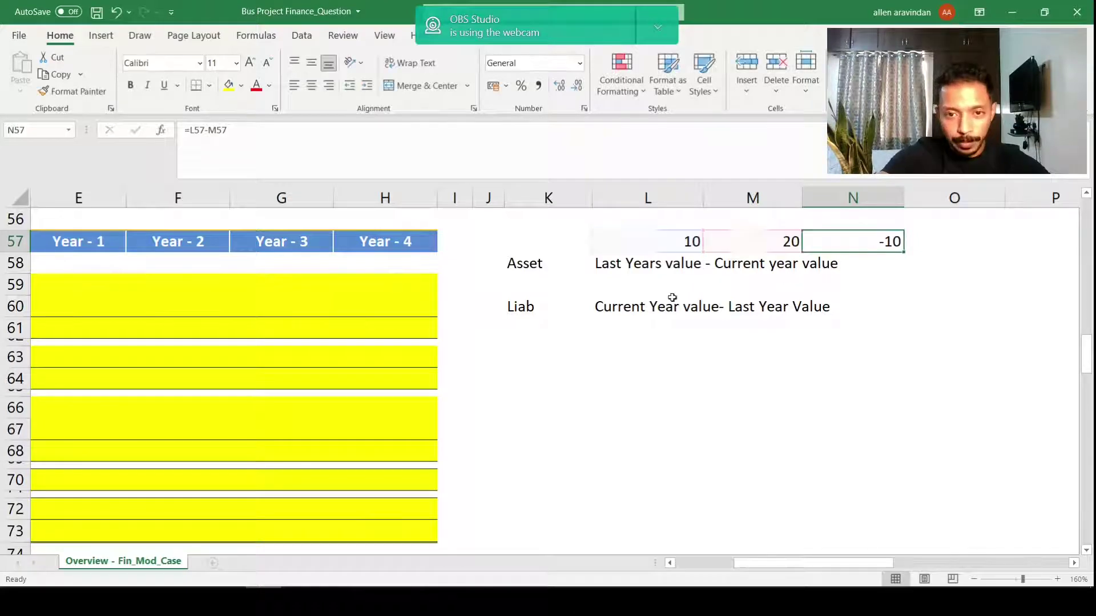
drag(668, 268, 803, 268)
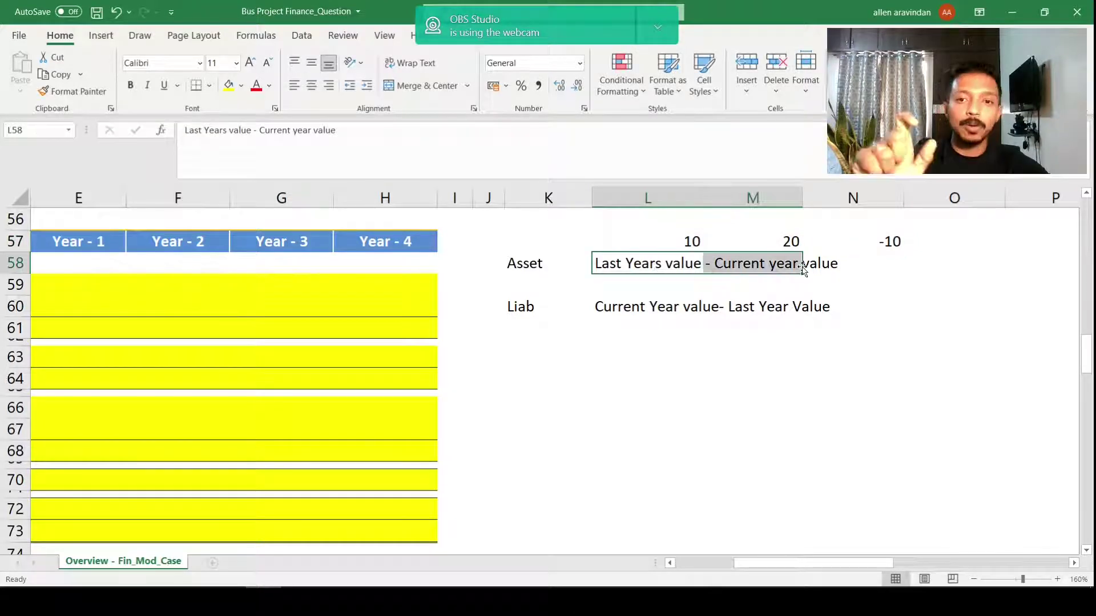
click(836, 362)
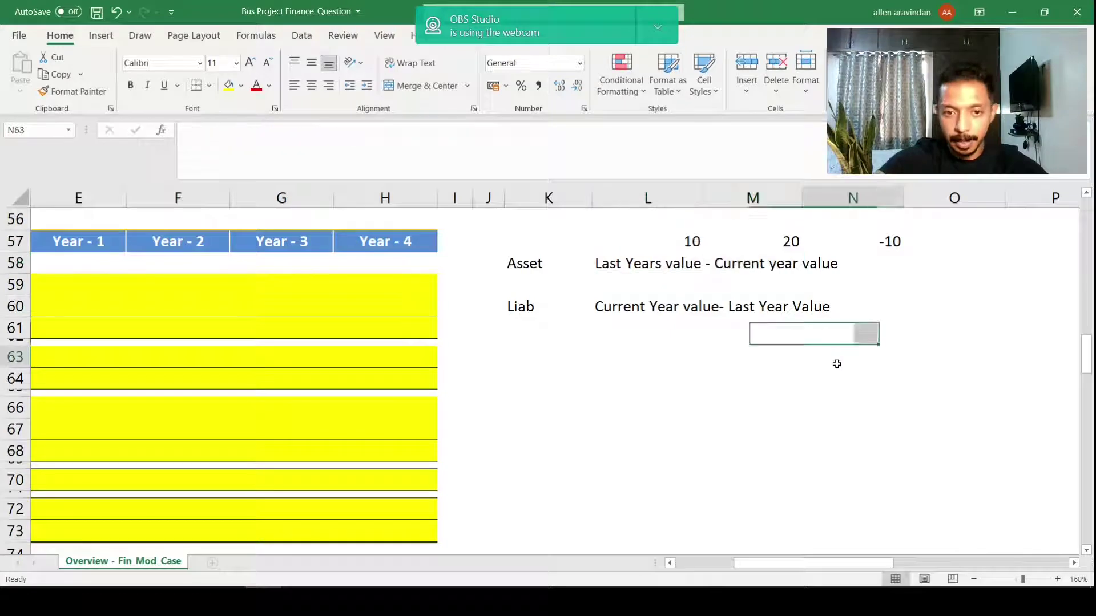
Step: Enter the example liability values 50 in L61 and 100 in M61 below the liability rule
click(873, 313)
click(752, 330)
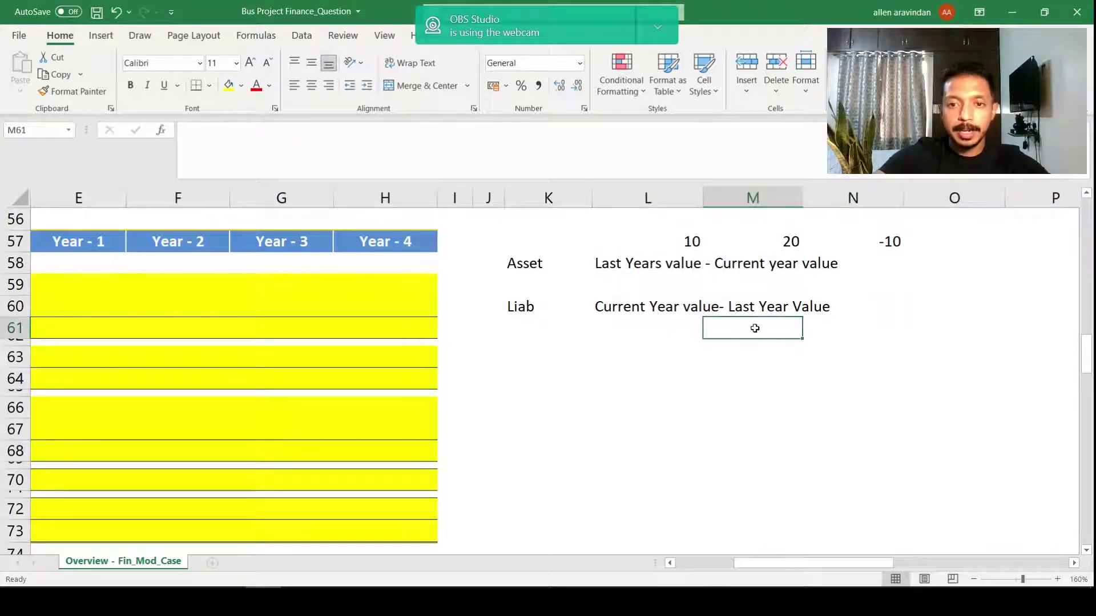
click(680, 328)
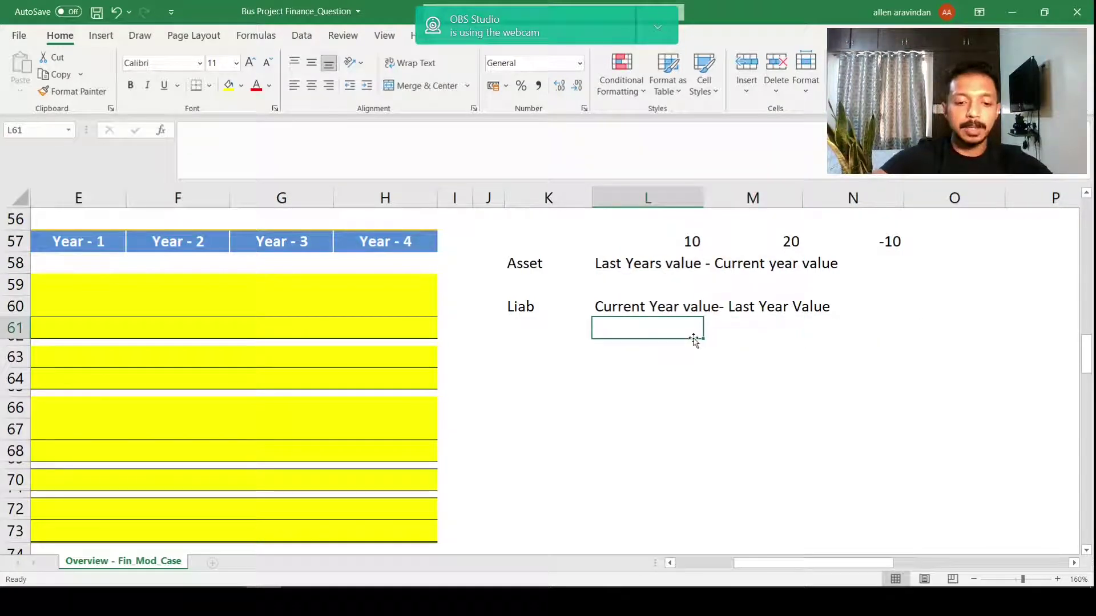
text(50)
key(Right)
key(Right)
key(Left)
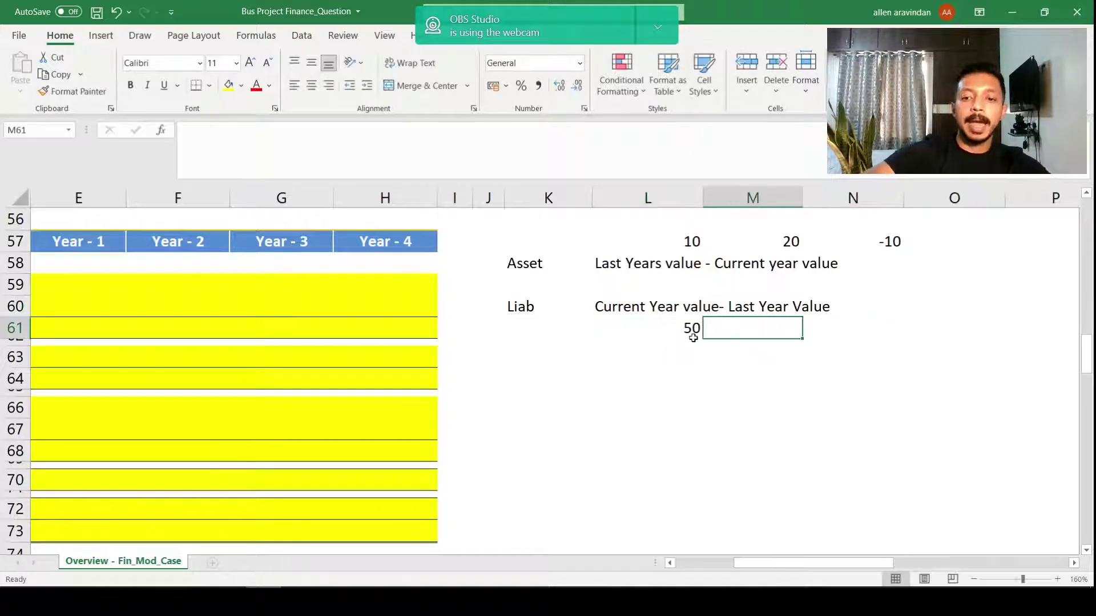
text(100)
key(Return)
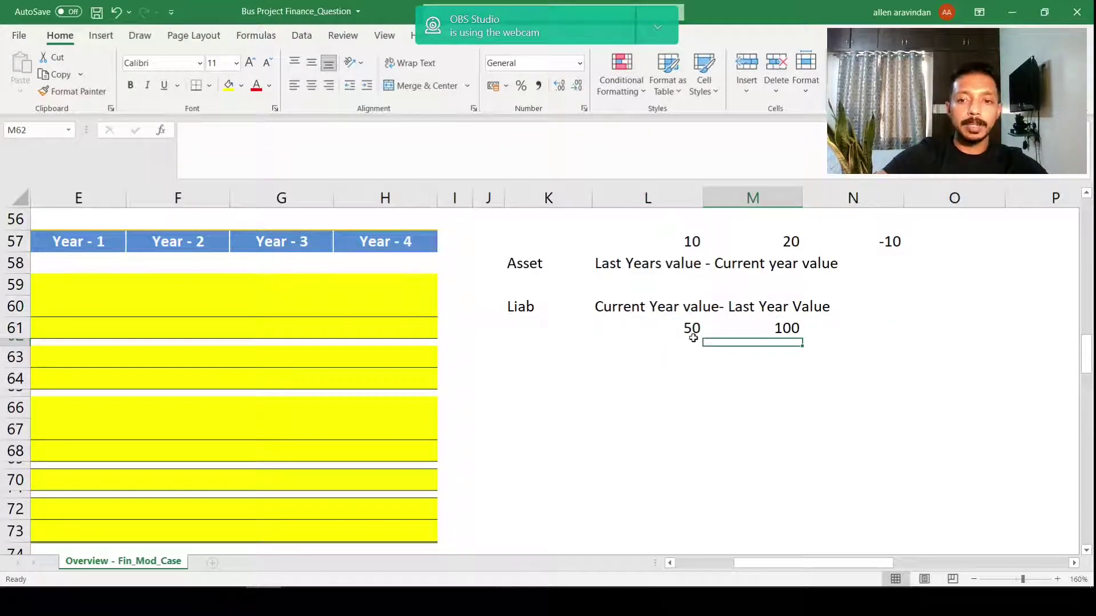
Step: Calculate the example liability's cash flow in N61 with =M61-L61 and check the formula
key(Right)
key(Up)
key(Right)
key(Left)
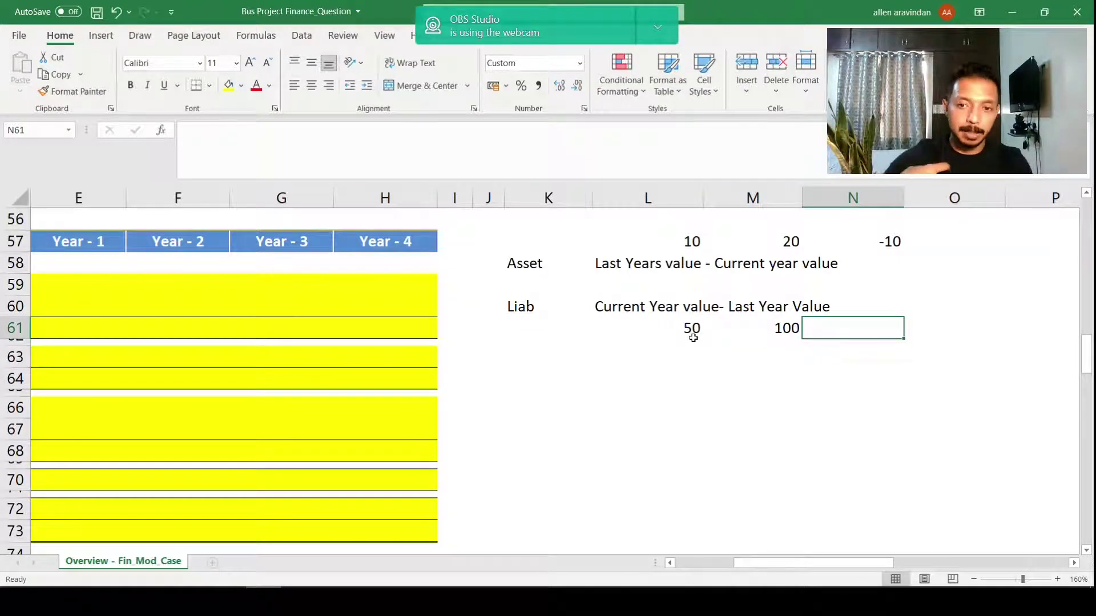
text(=)
key(Left)
text(-)
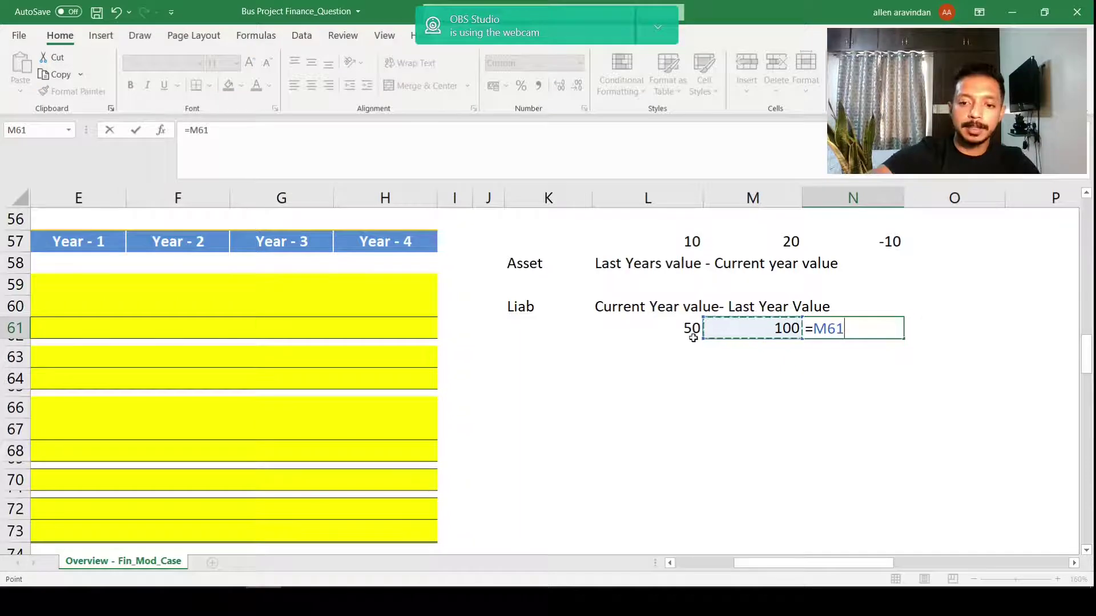
key(Left)
key(Left)
key(Return)
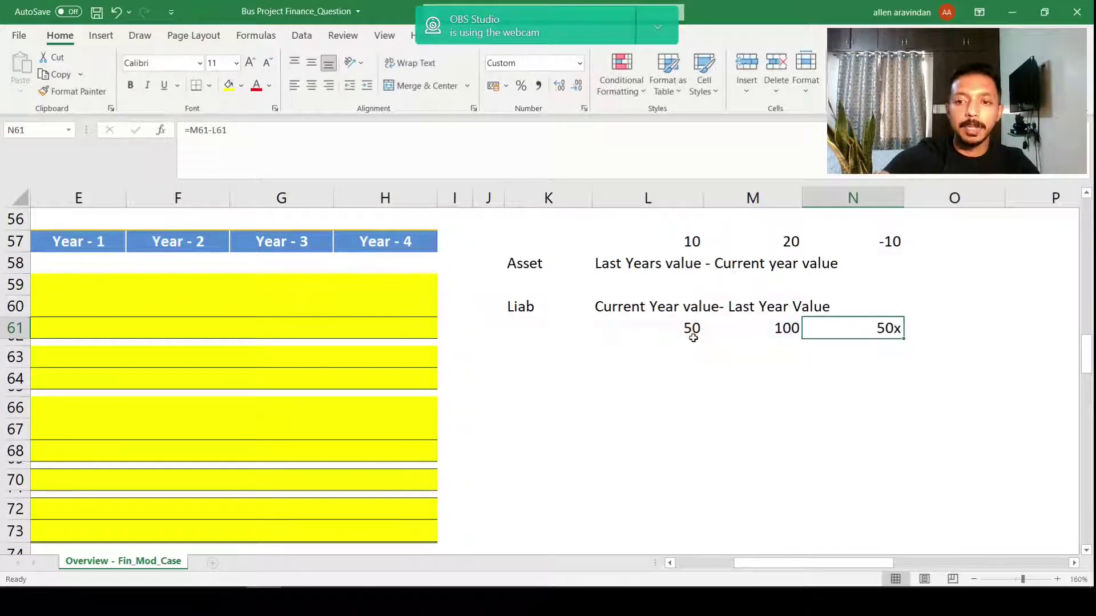
double_click(839, 329)
key(Escape)
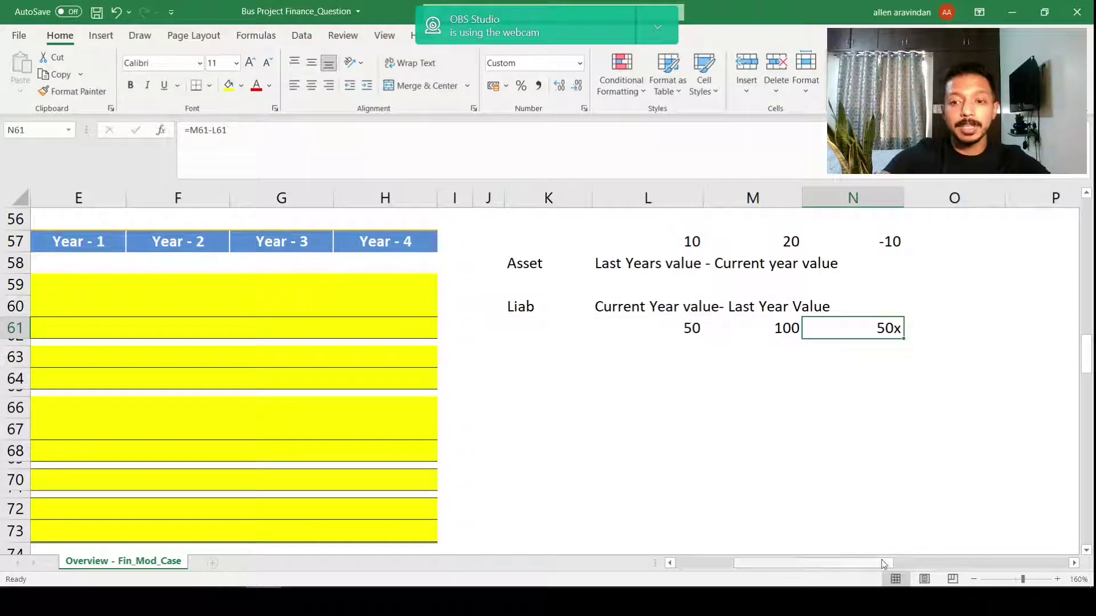
Step: Calculate Year-0 Capex in D63 as the change in gross PPE with =C44-D44
drag(877, 564, 747, 562)
click(313, 357)
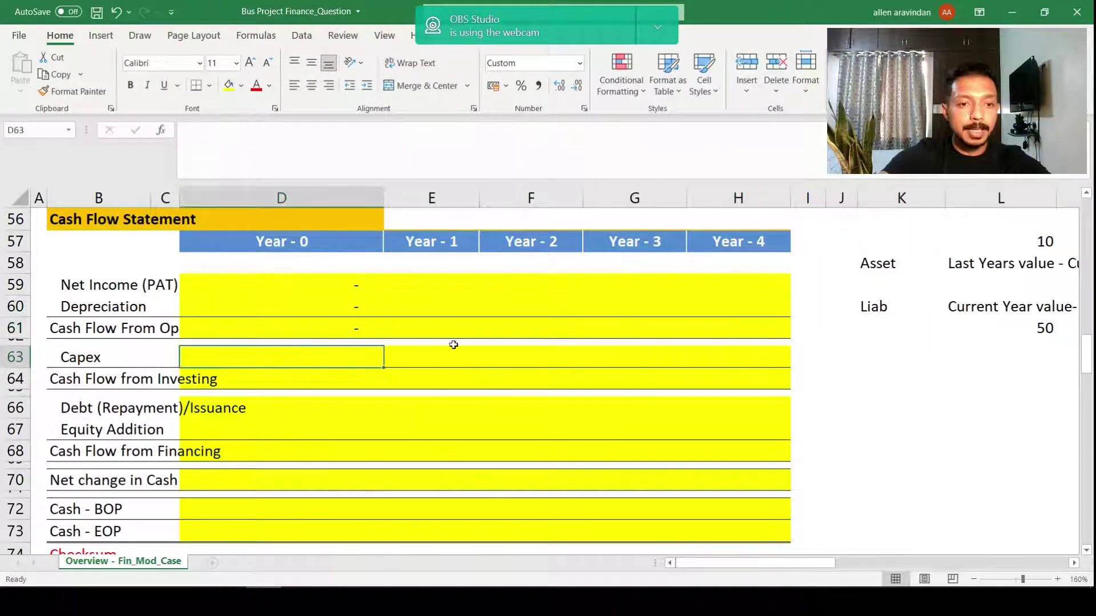
text(=)
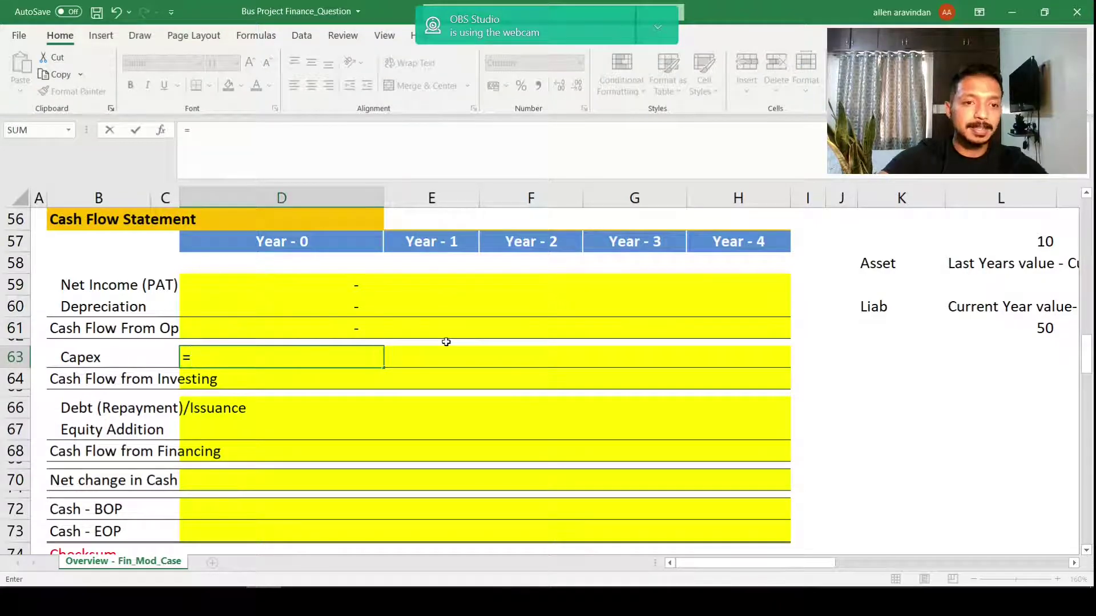
scroll(446, 341, up, 4)
scroll(268, 364, up, 2)
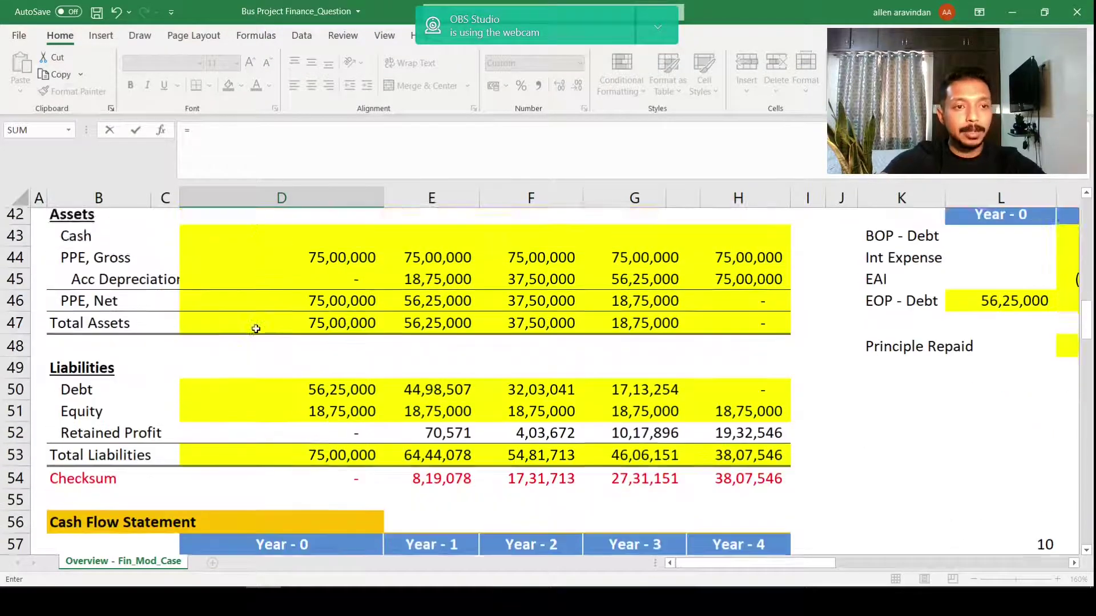
click(159, 349)
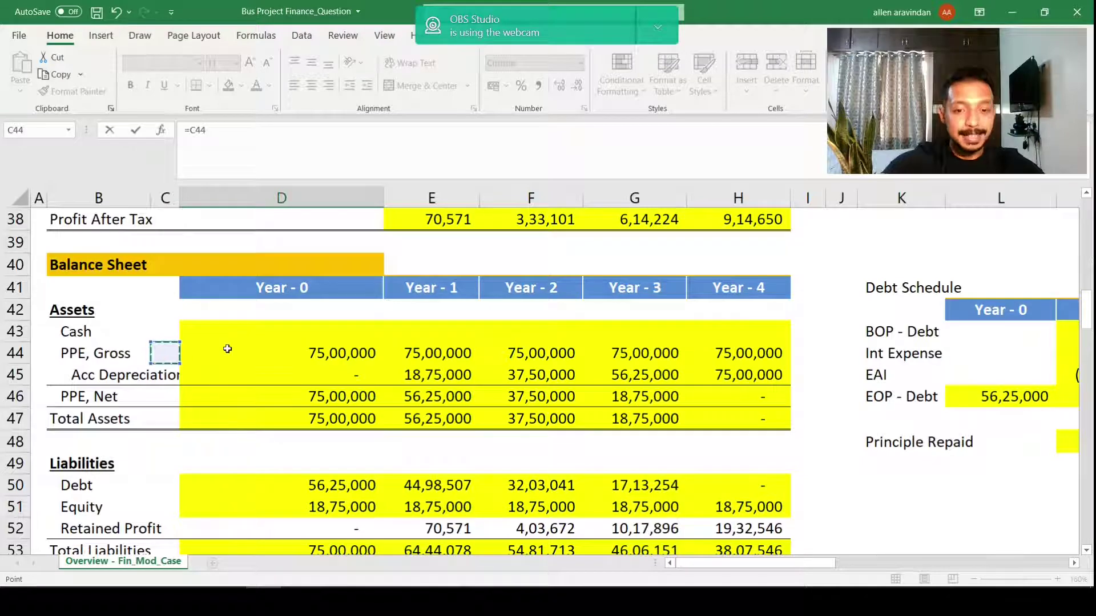
text(-)
click(265, 352)
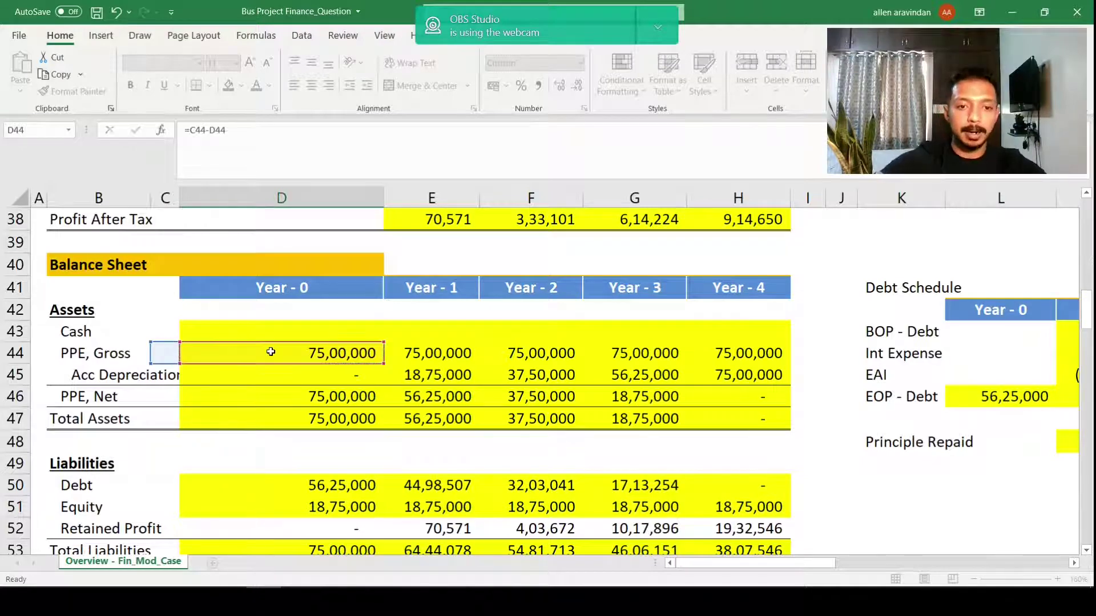
scroll(269, 351, down, 4)
key(Return)
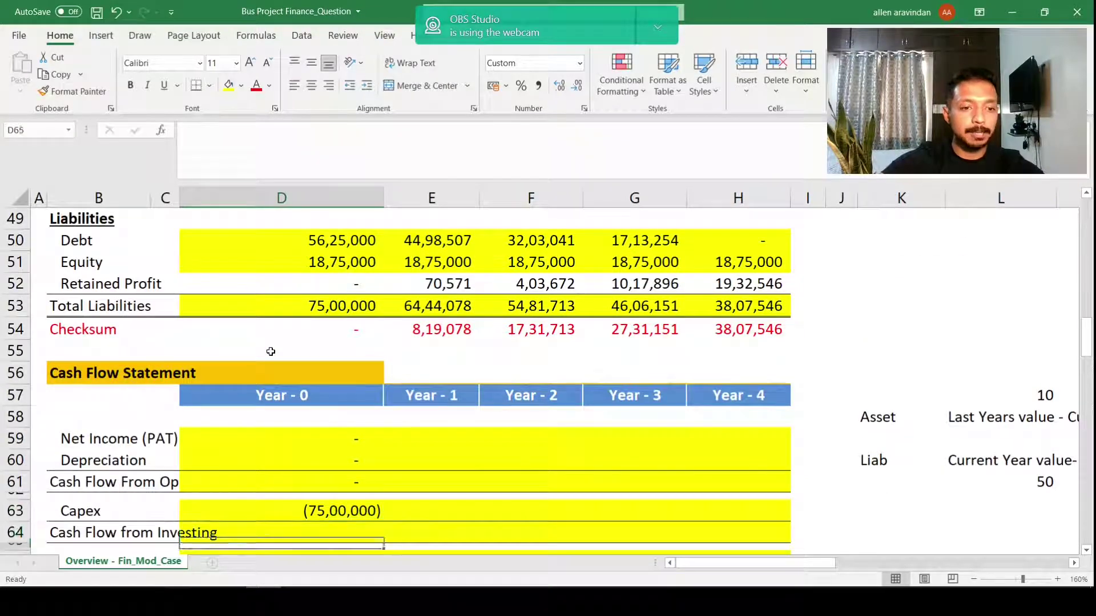
Step: Link the Year-0 Cash Flow from Investing in D64 to the Capex in D63
scroll(270, 351, down, 1)
text(=)
key(Up)
key(Return)
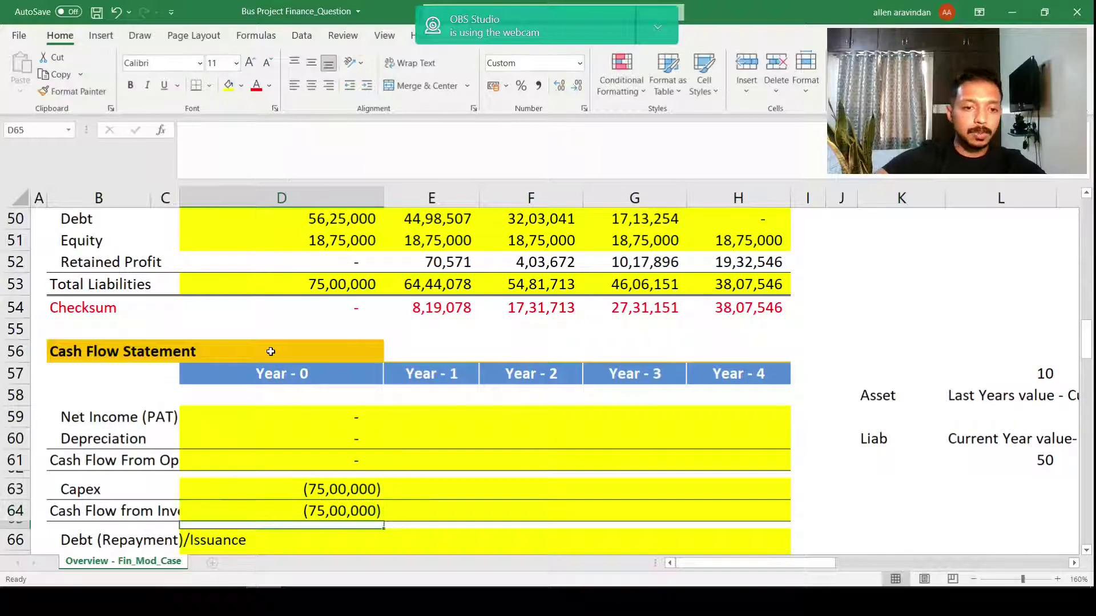
Step: Calculate the Year-0 Debt (Repayment)/Issuance in D66 from the balance sheet debt with =D50-C50
scroll(270, 352, down, 2)
click(336, 411)
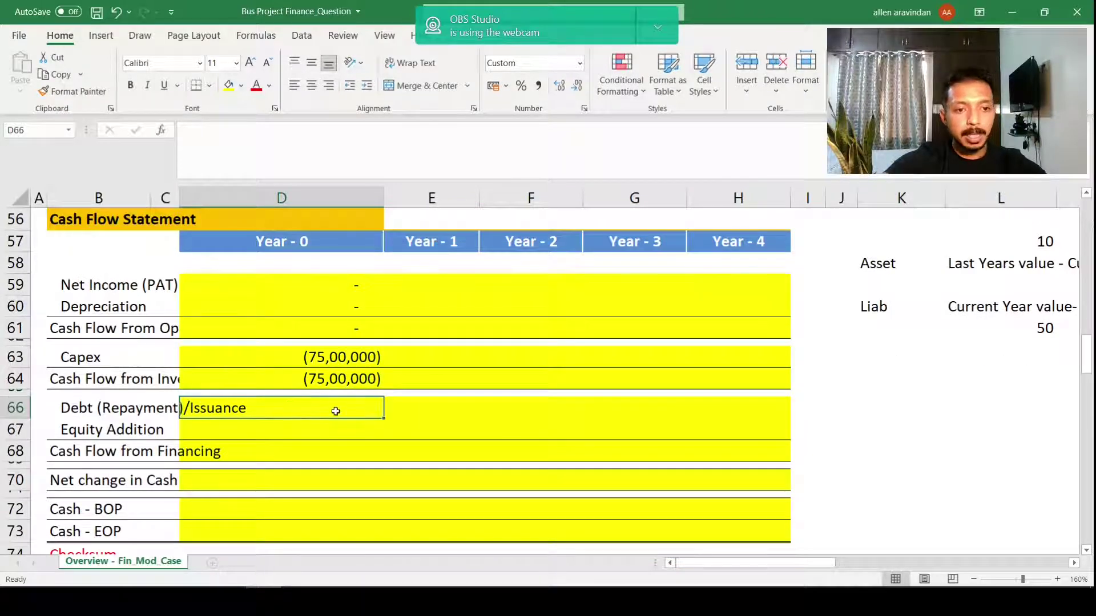
text(=)
scroll(346, 414, up, 3)
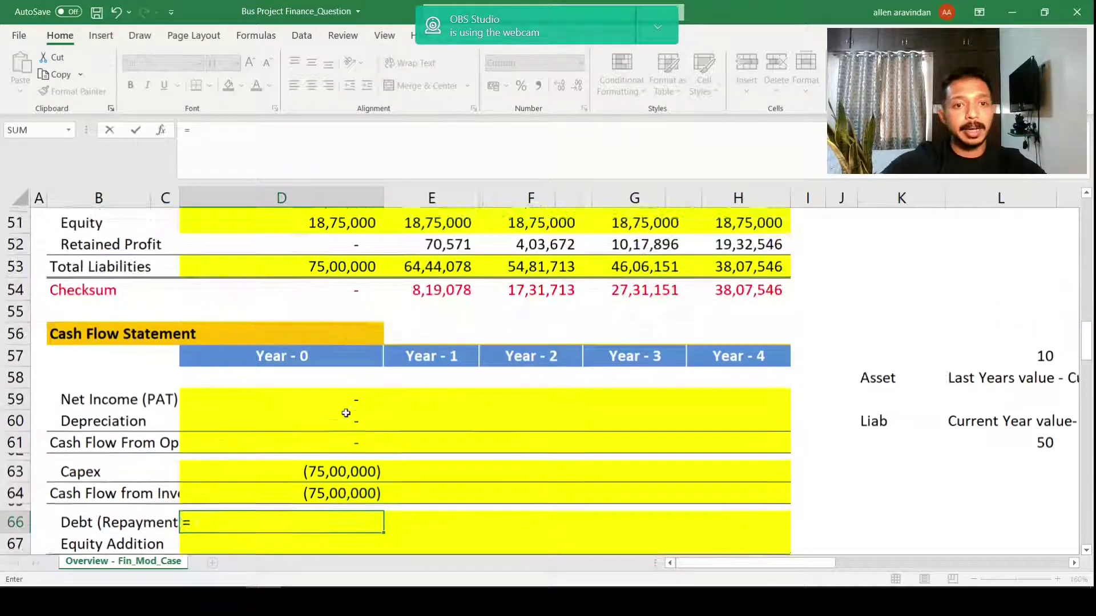
click(253, 278)
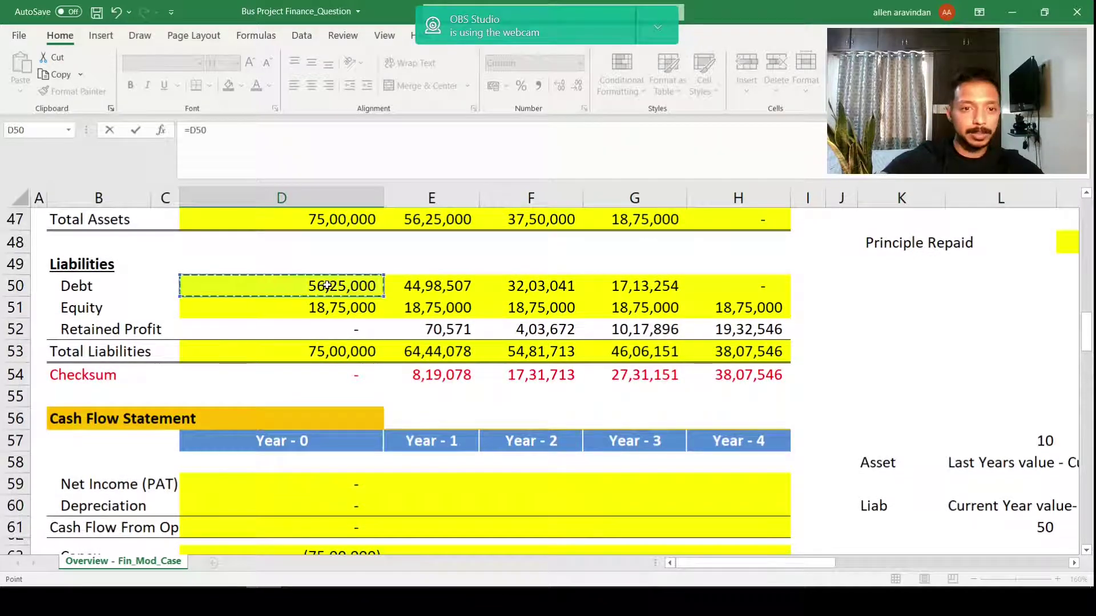
text(-)
click(164, 287)
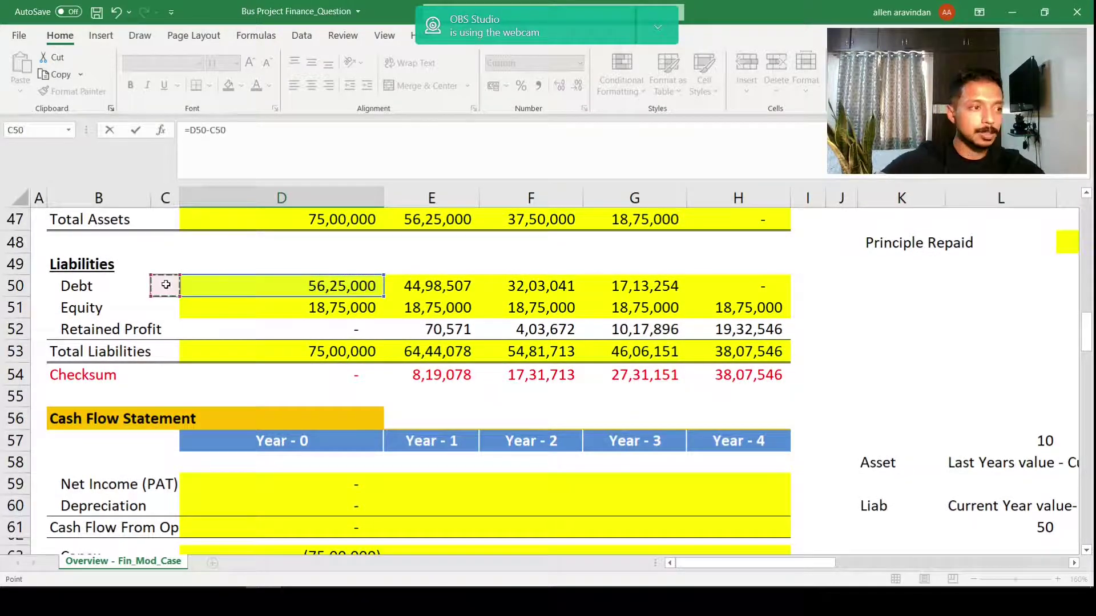
scroll(165, 286, down, 1)
key(Return)
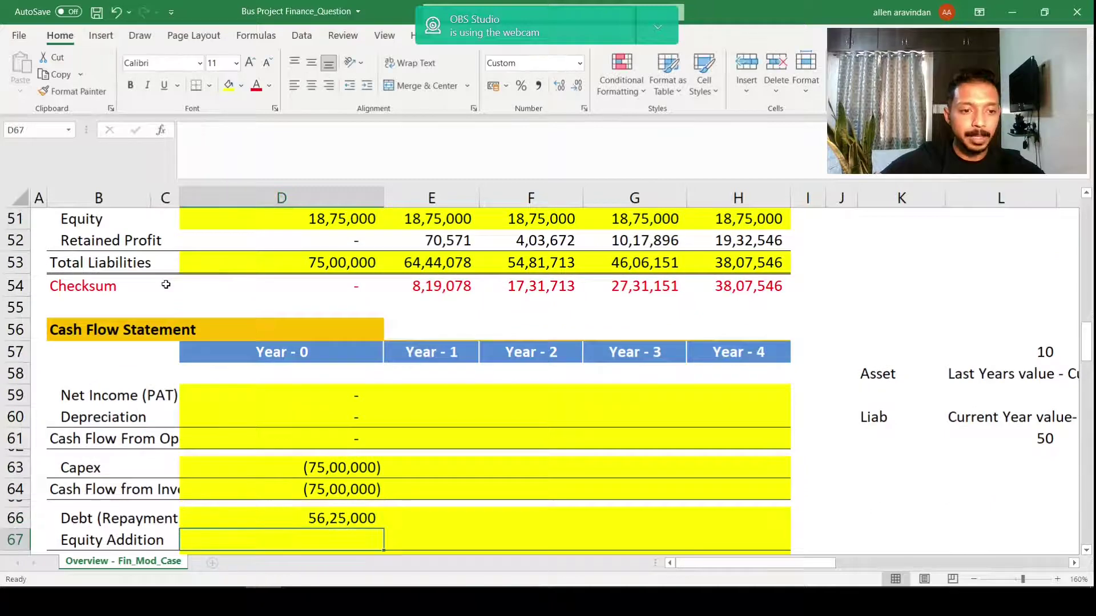
Step: Calculate the Year-0 Equity Addition in D67 from the balance sheet equity with =D51-C51
scroll(166, 284, down, 1)
key(Down)
key(Up)
key(Right)
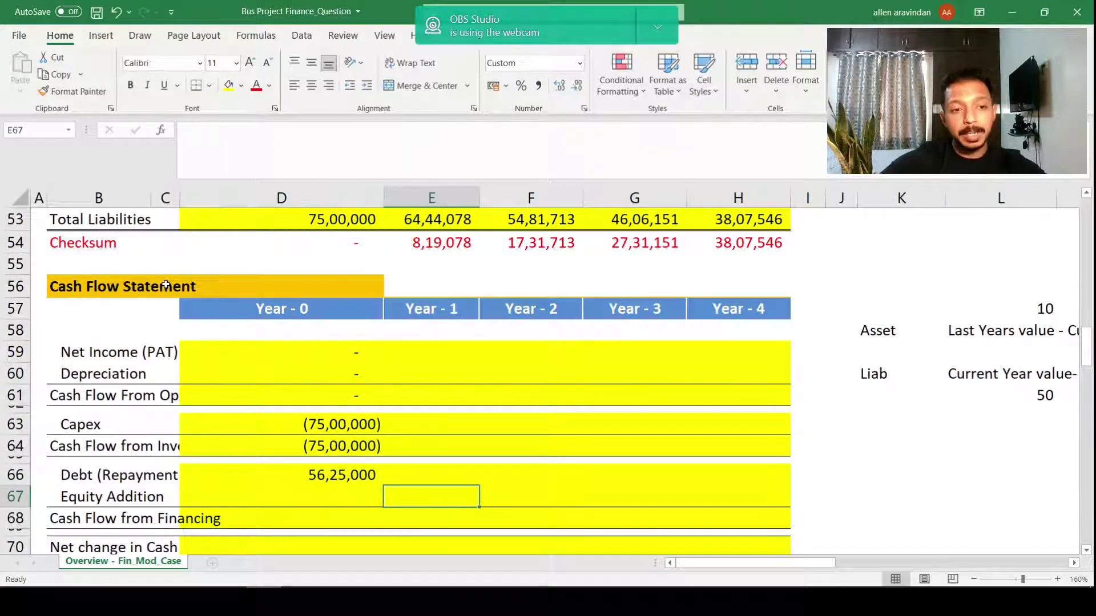
key(Left)
text(=)
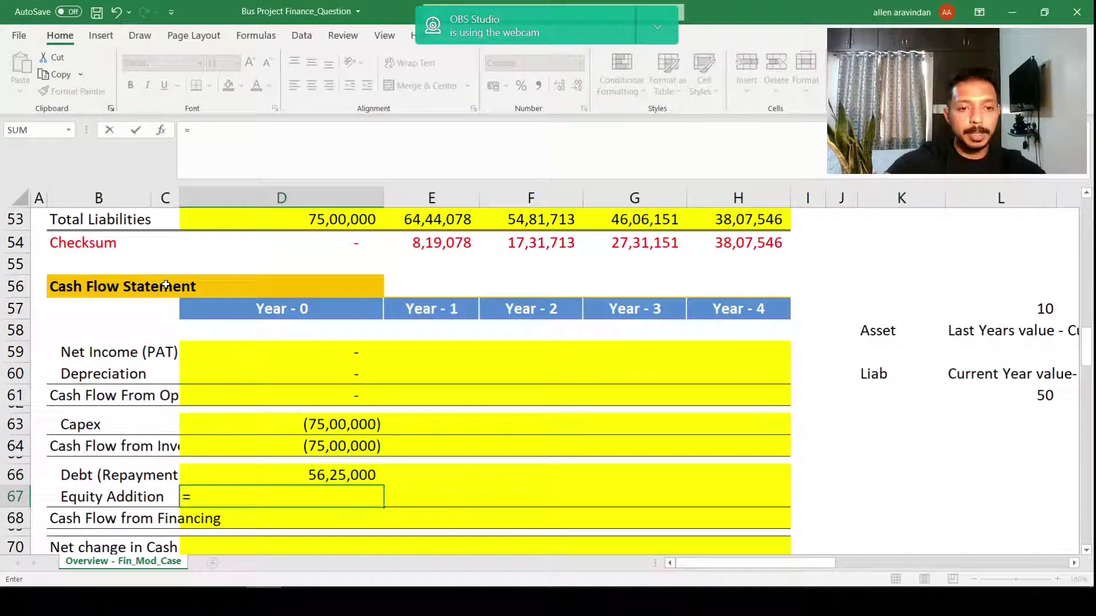
scroll(165, 284, up, 2)
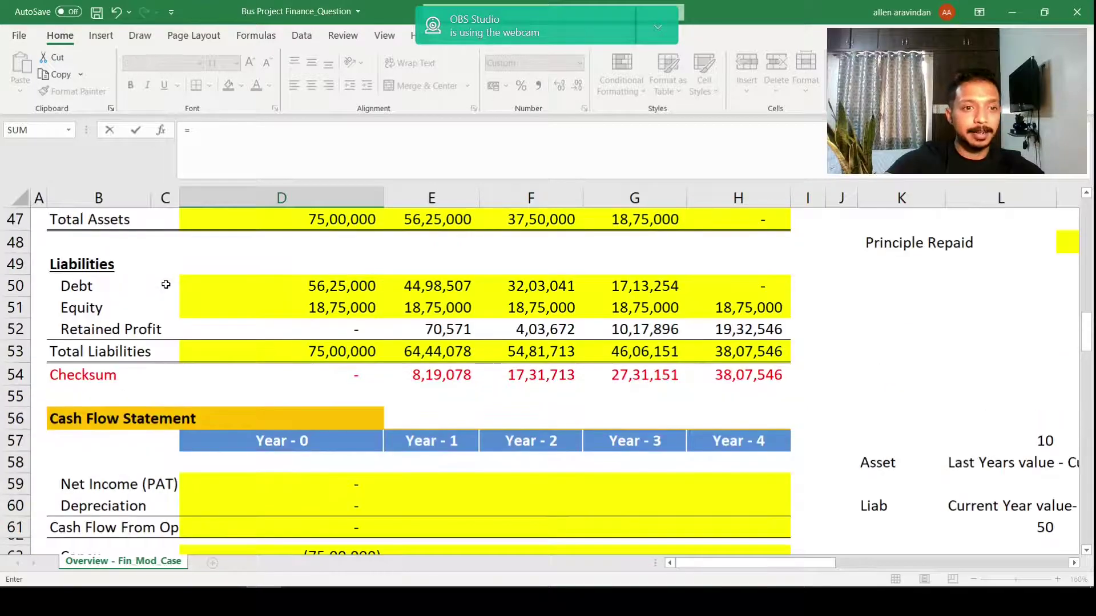
click(321, 312)
text(-)
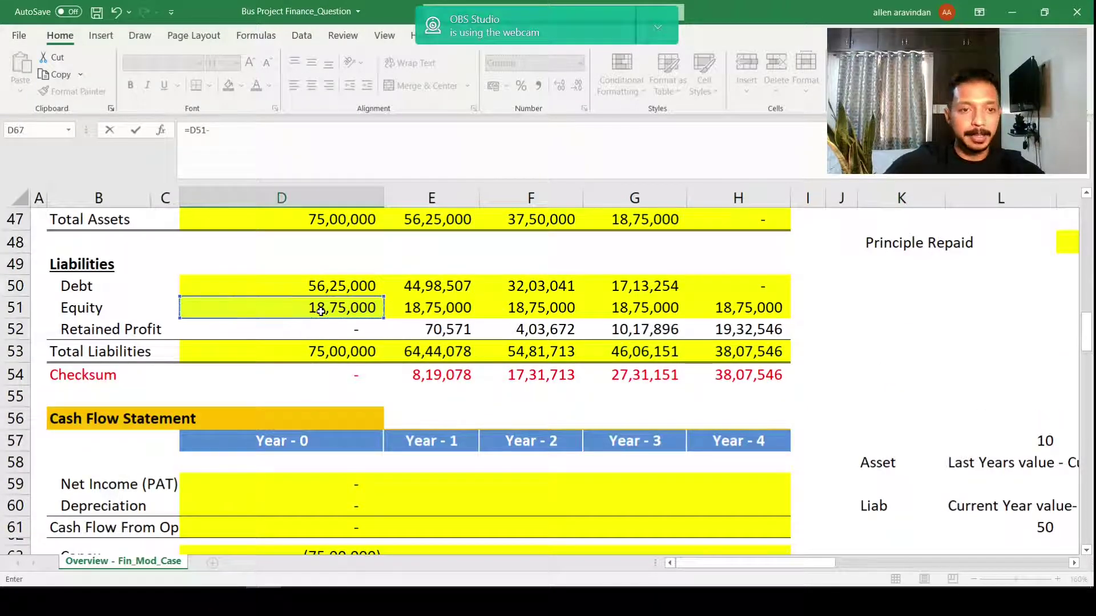
click(161, 311)
scroll(161, 311, down, 3)
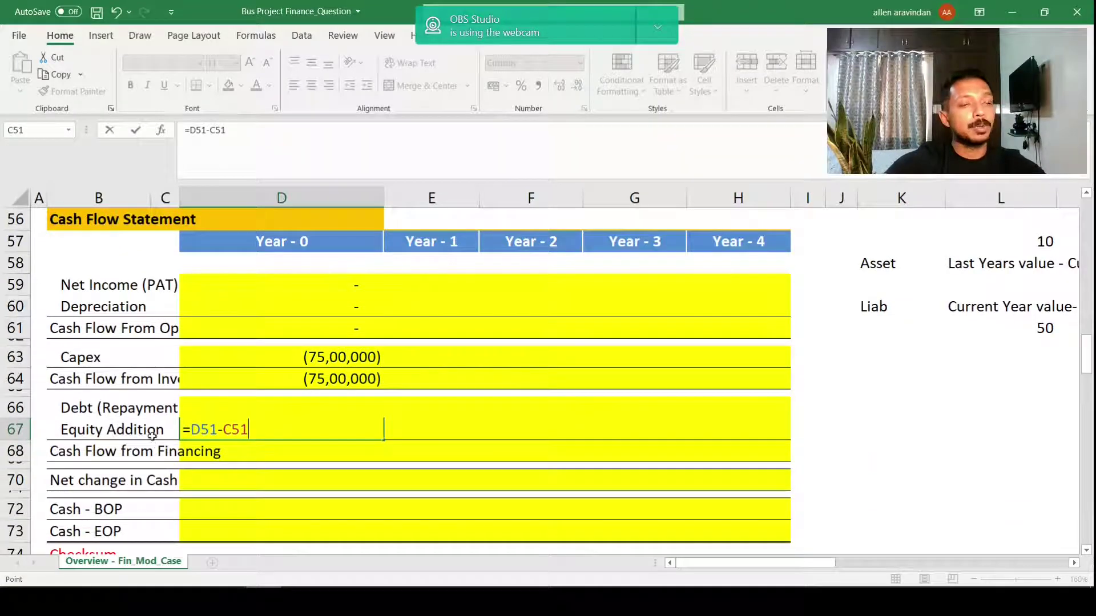
scroll(156, 444, up, 4)
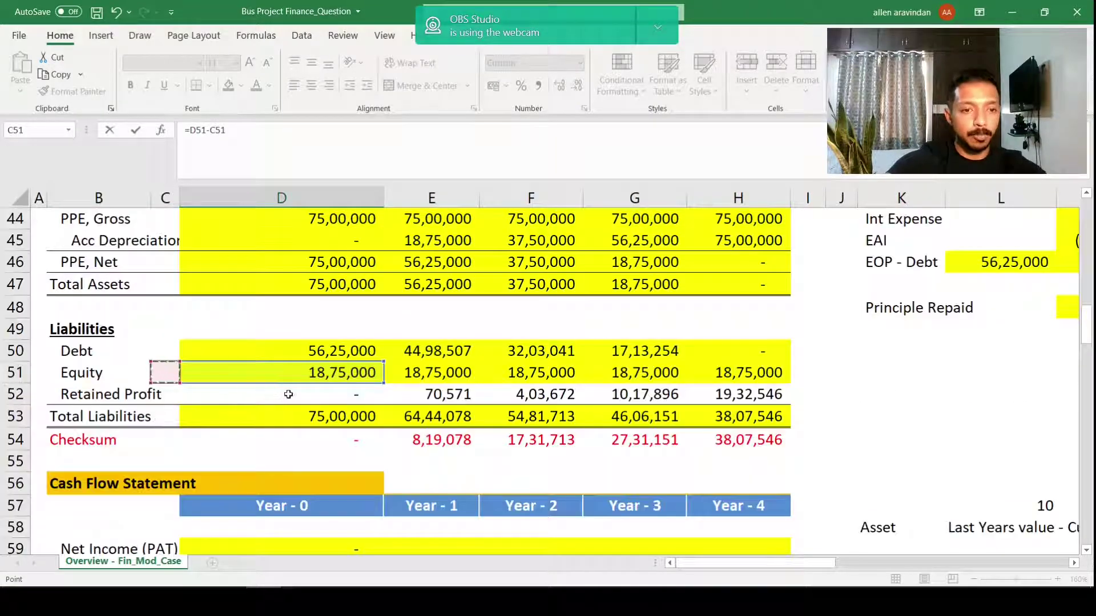
scroll(319, 385, down, 2)
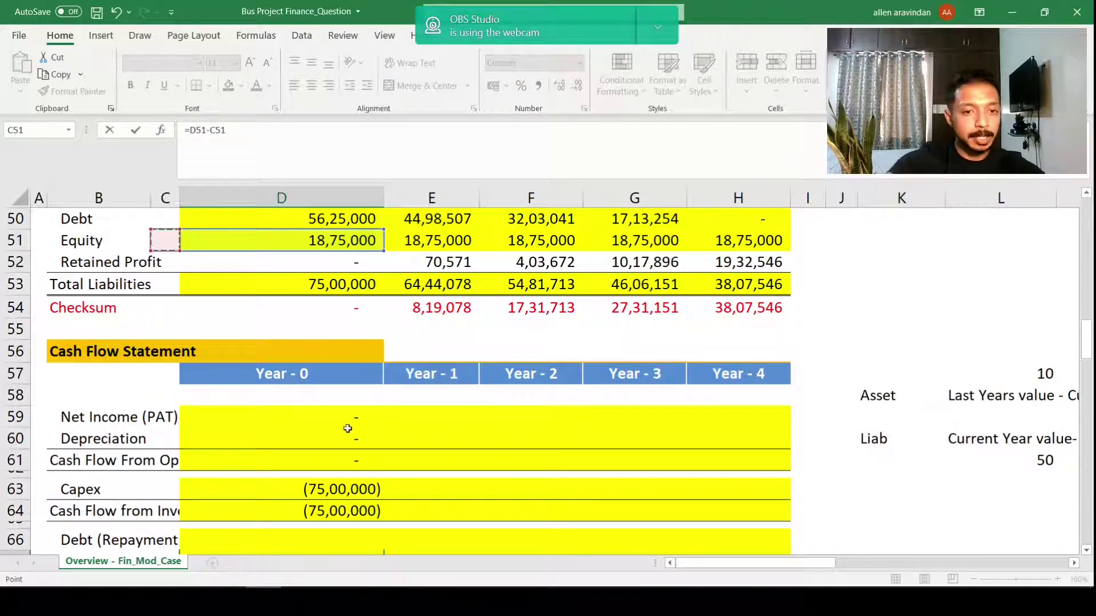
scroll(356, 452, down, 2)
scroll(357, 451, down, 1)
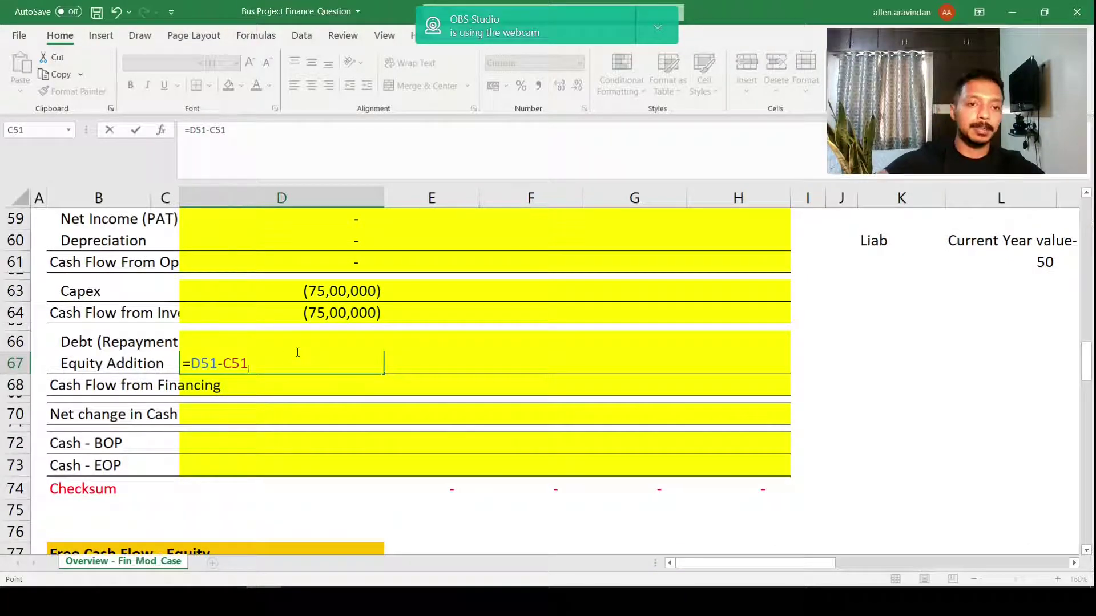
key(Return)
Step: Total the Year-0 debt and equity flows with SUM in D68 as Cash Flow from Financing
text(=)
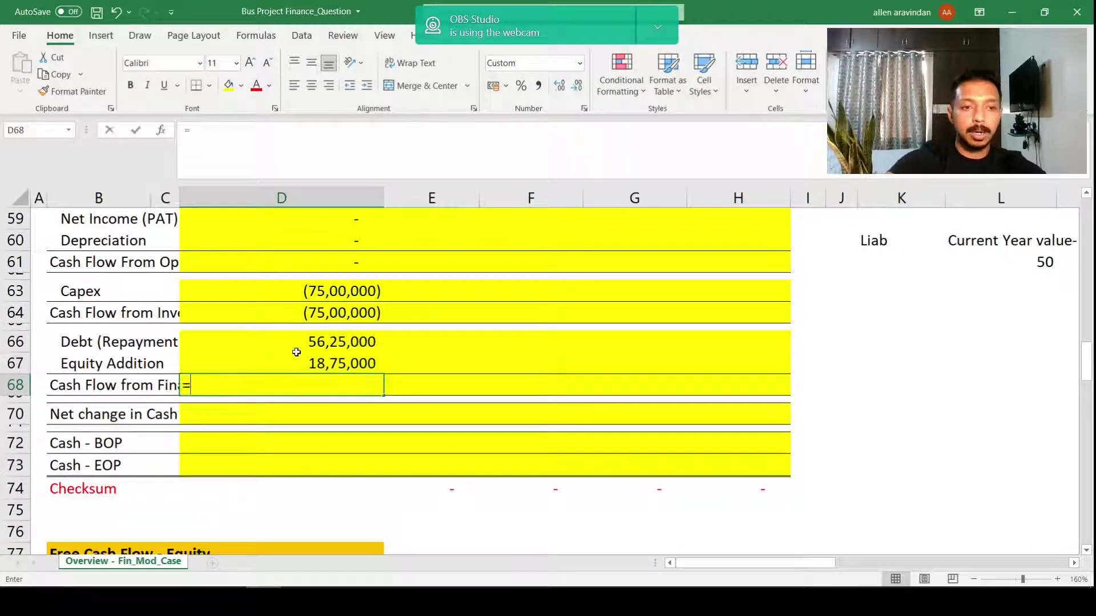
text(sum()
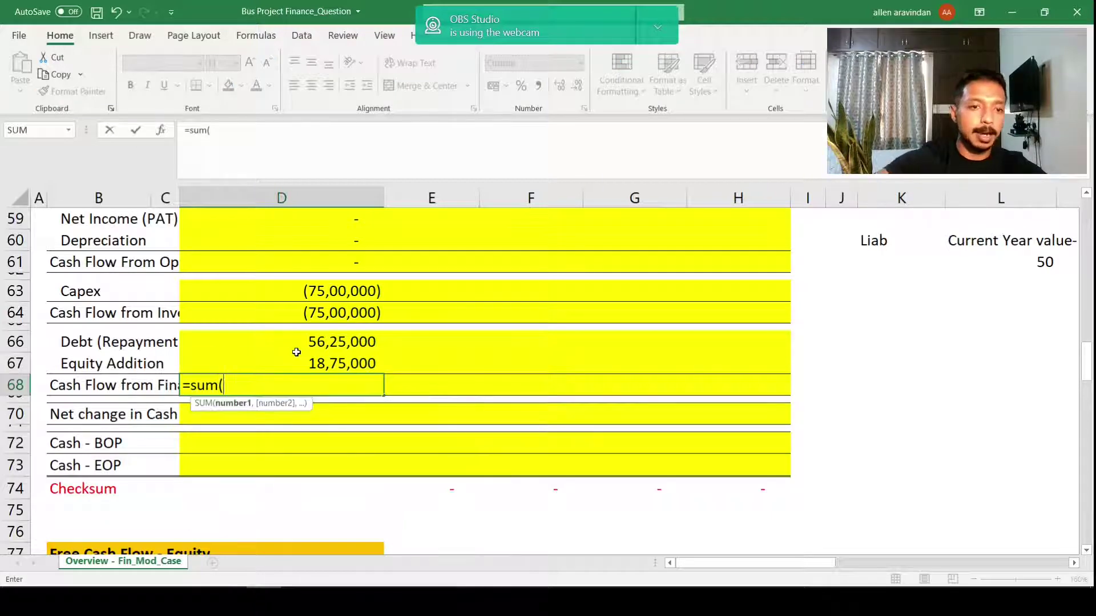
drag(296, 351, 296, 353)
key(Return)
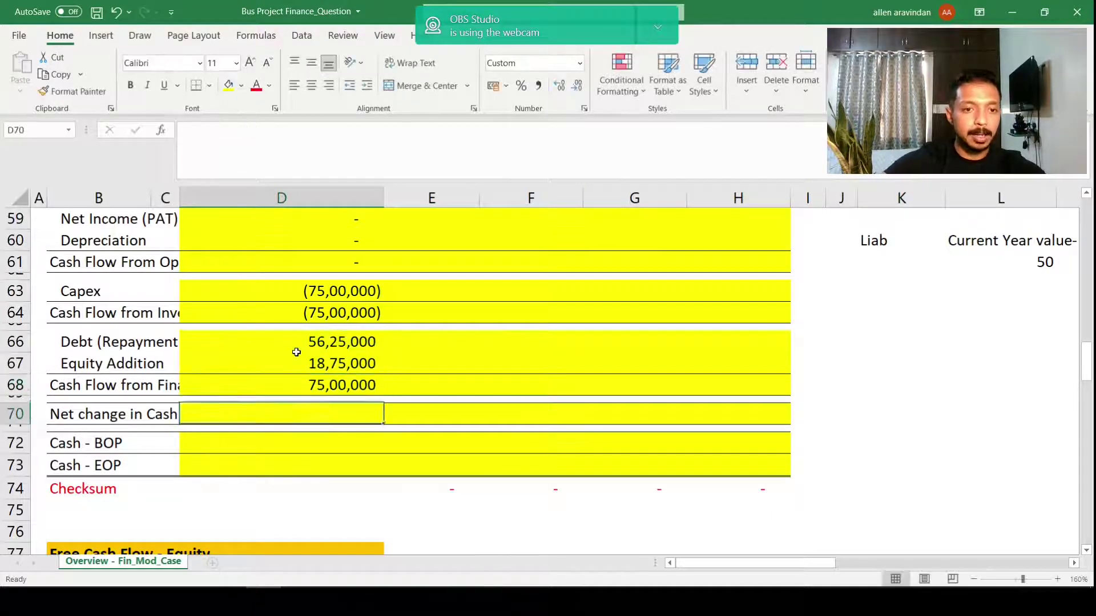
Step: Calculate the Year-0 Net change in Cash in D70 from the three cash flow subtotals with =D61+D64+D68
text(=)
scroll(296, 352, up, 2)
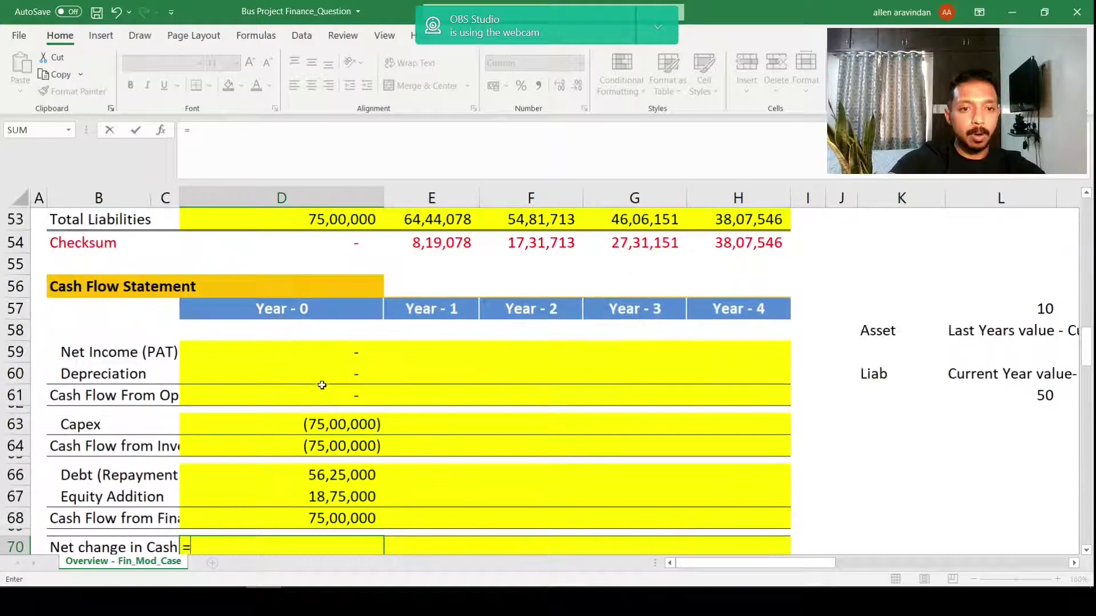
click(317, 391)
text(+)
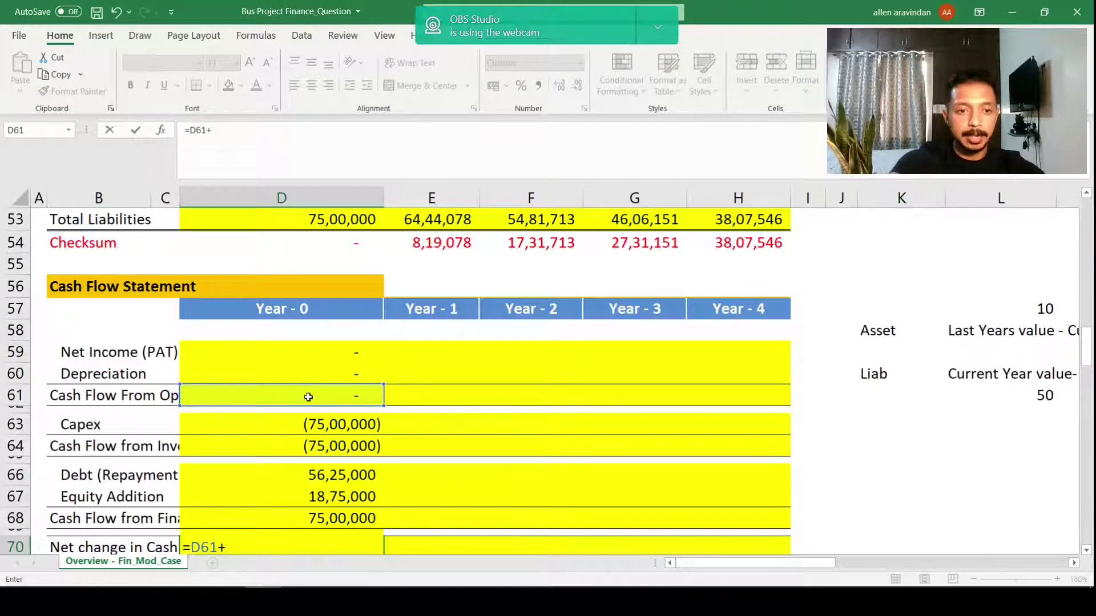
scroll(318, 391, down, 1)
click(323, 382)
text(+)
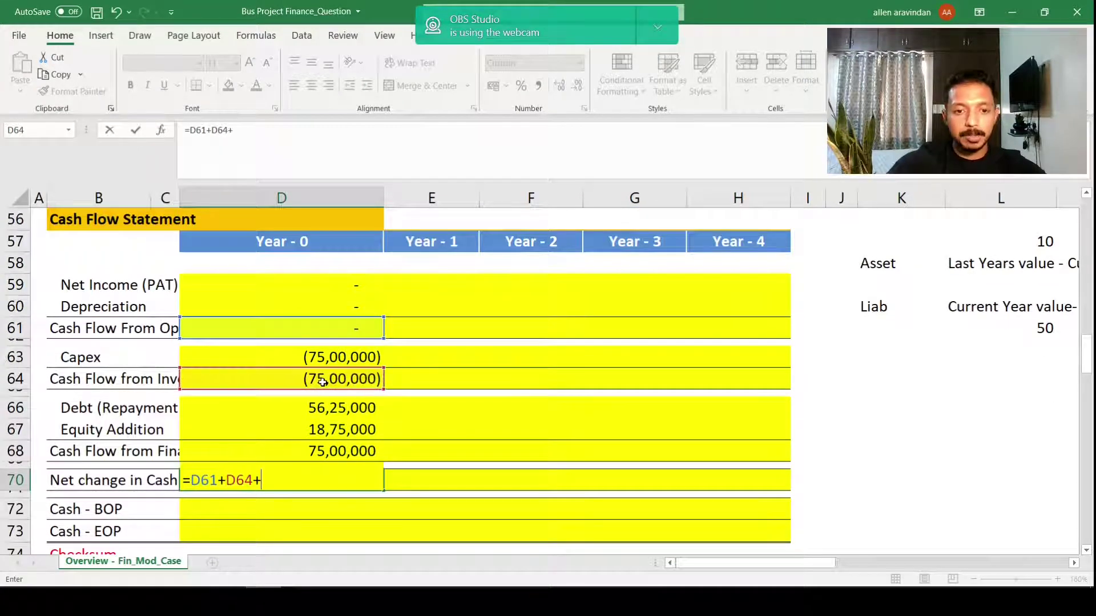
click(336, 446)
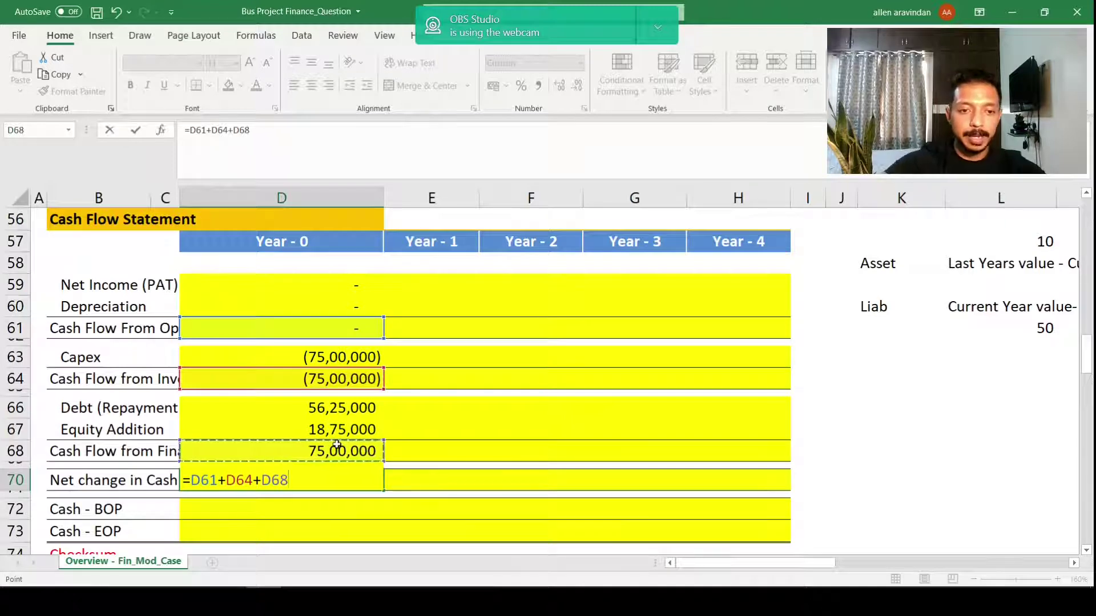
key(Return)
key(F2)
key(Escape)
key(Up)
key(F2)
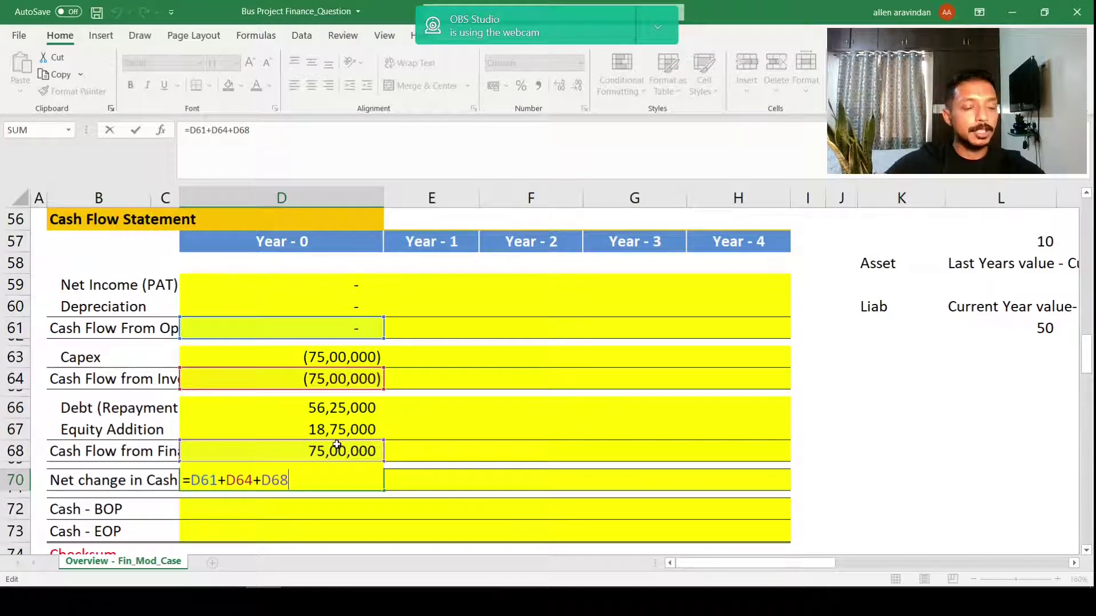
key(Return)
Step: Link the Year-0 Cash - BOP in D72 to the preceding column's closing cash with =C73
key(Down)
text(=)
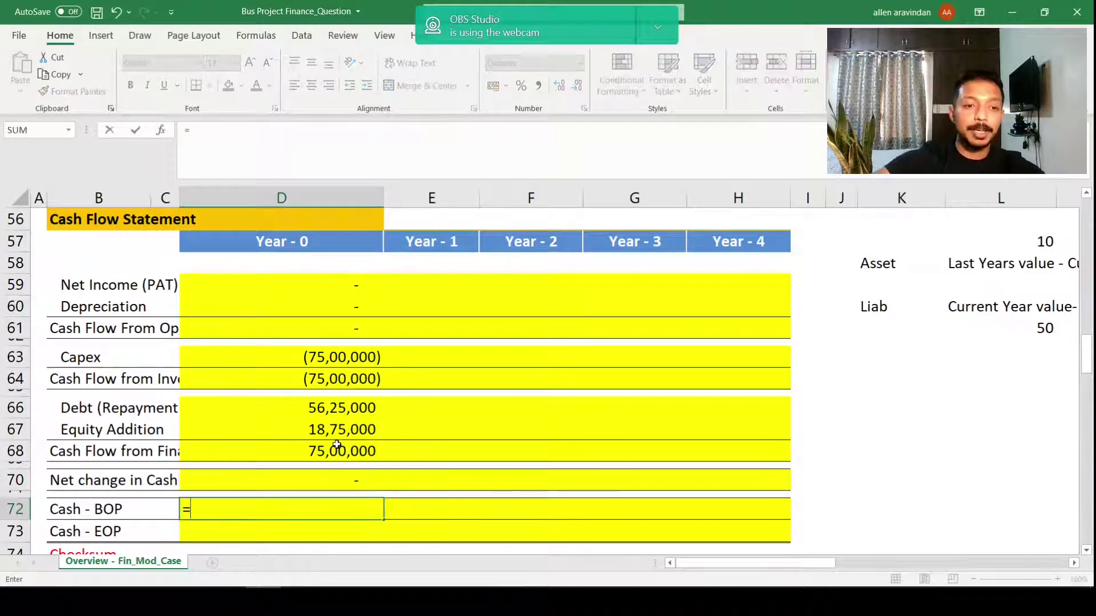
key(Down)
key(Left)
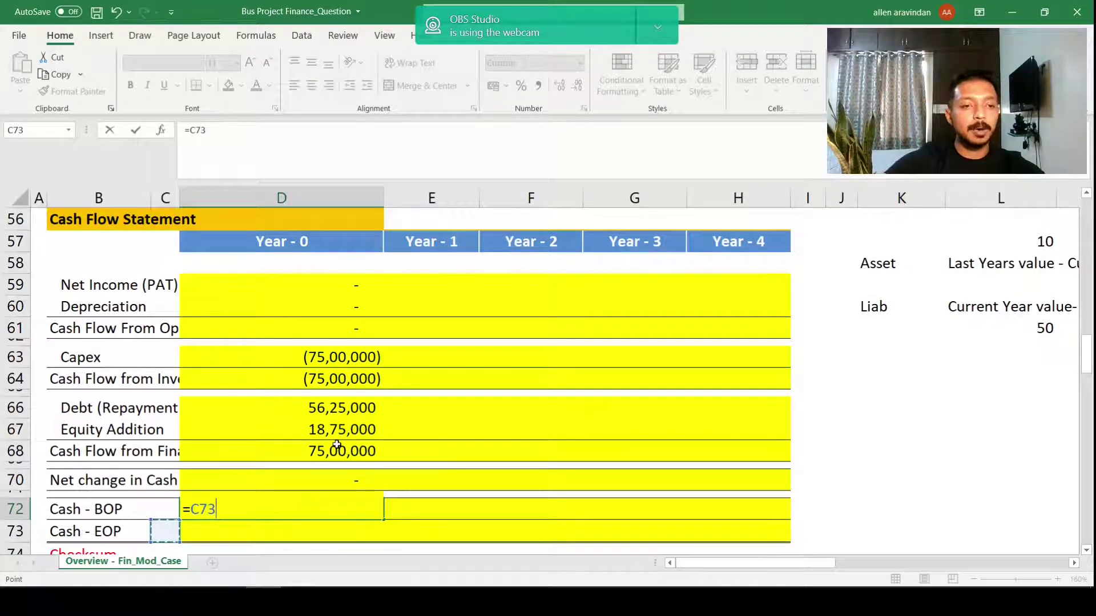
key(Return)
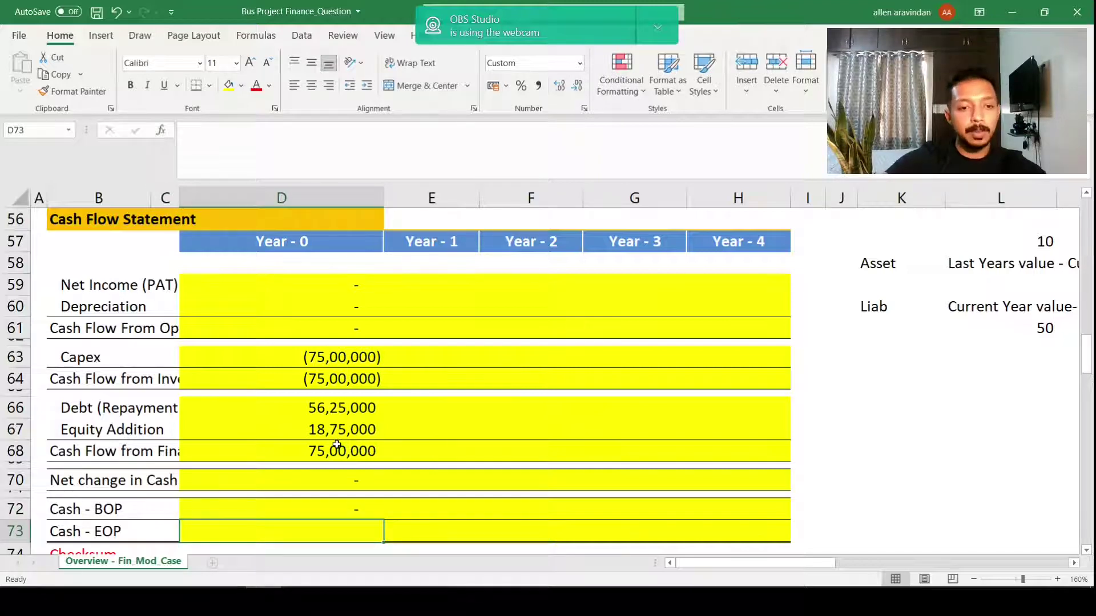
Step: Calculate the Year-0 Cash - EOP in D73 by adding opening cash and net change with =D72+D70
text(=)
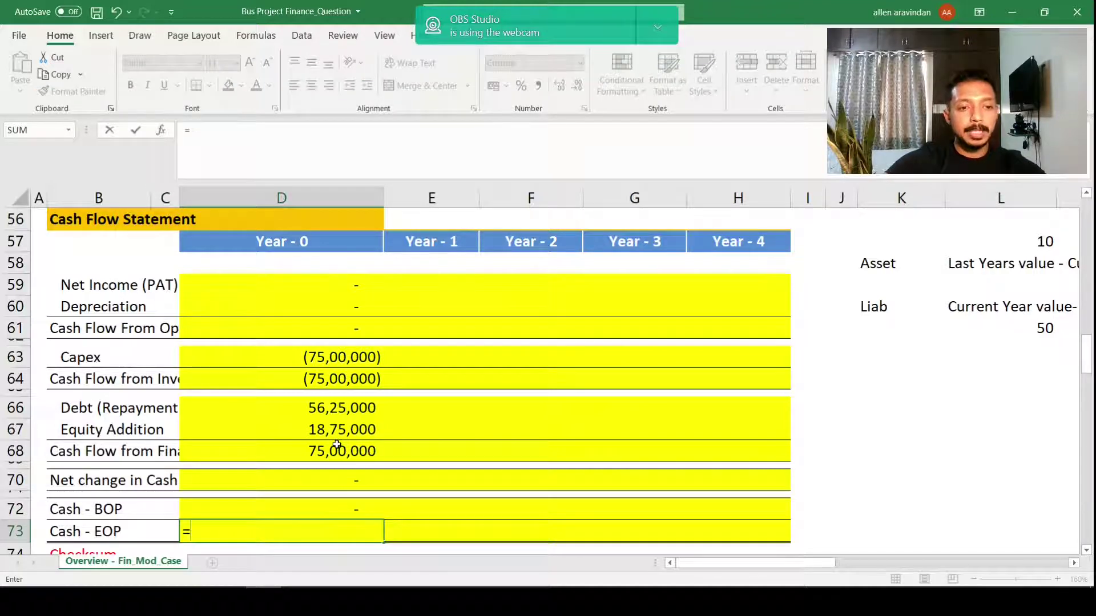
key(Up)
text(+)
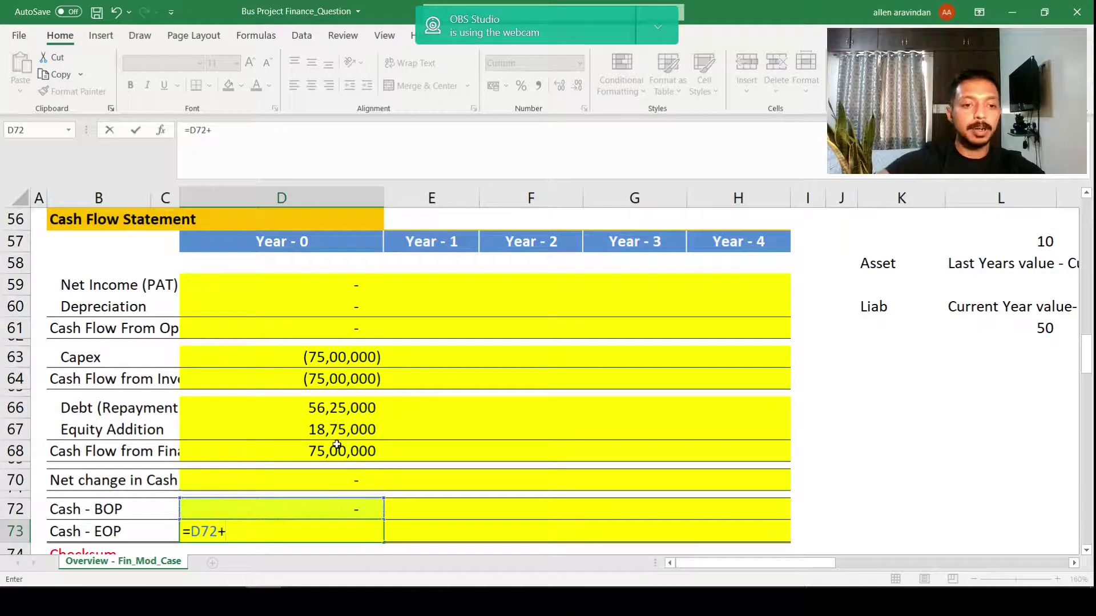
key(Up)
key(Up)
key(Return)
Step: Copy the Year-0 cash flow formulas in D59:D73 across Year 1 to Year 4, through column H
key(Up)
key(Up)
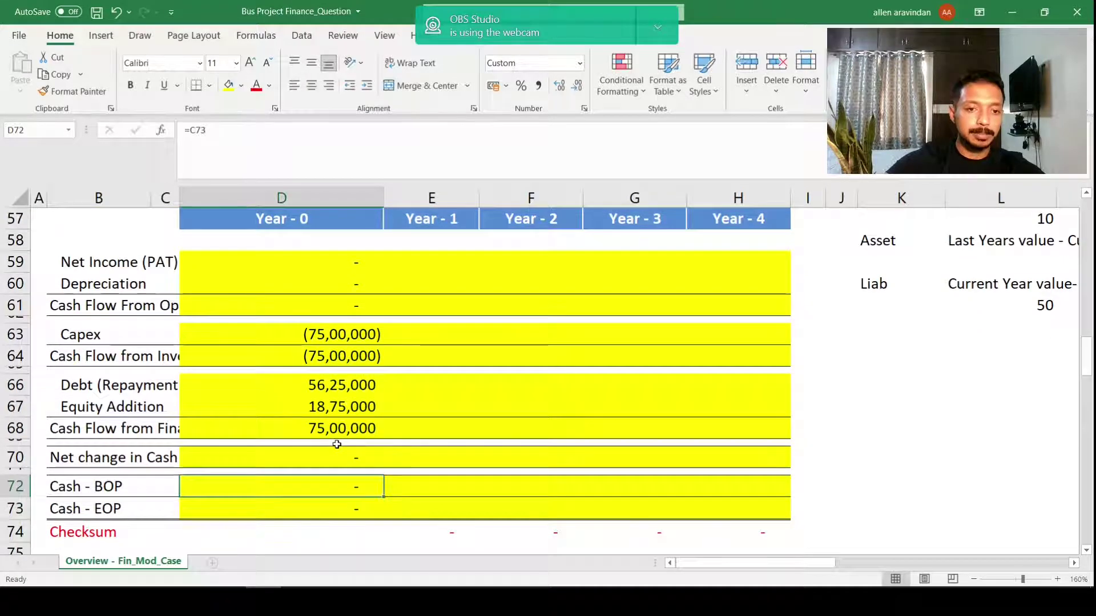
key(Up)
key(Up)
key(Up)
key(Up)
key(Up)
key(Up)
key(Up)
key(Up)
key(shift+Up)
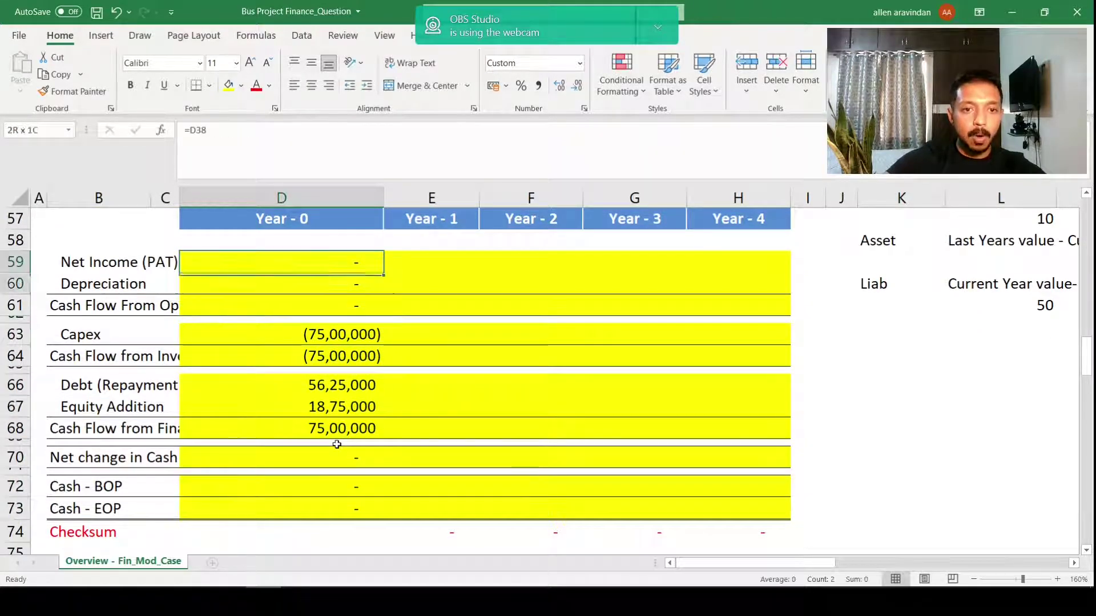
key(shift+Down)
key(shift+Down)
key(shift+Down)
key(shift+Down)
key(shift+Down)
key(shift+Down)
key(shift+Down)
key(shift+Down)
key(shift+Down)
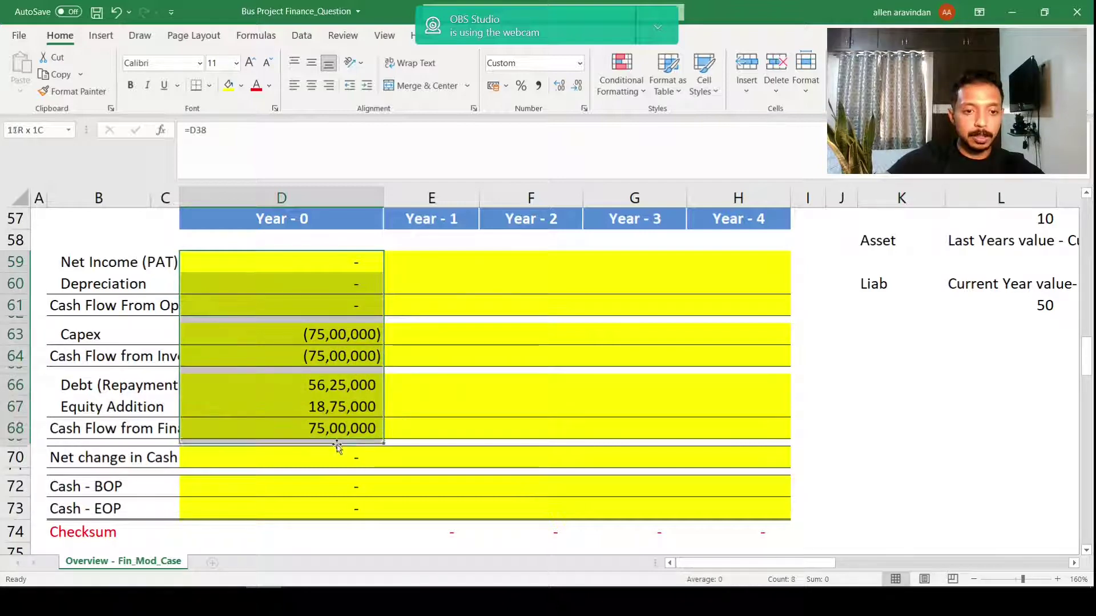
key(shift+Down)
key(shift+Down)
key(shift+Down)
key(shift+Down)
key(ctrl+c)
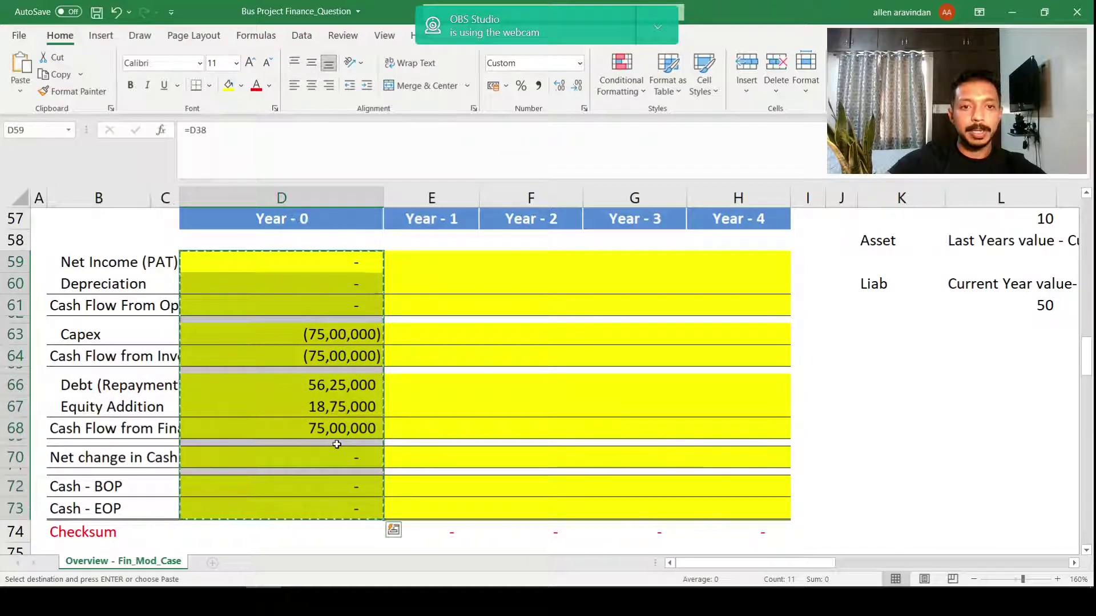
key(shift+Right)
key(shift+Right)
key(shift+Right)
key(shift+Right)
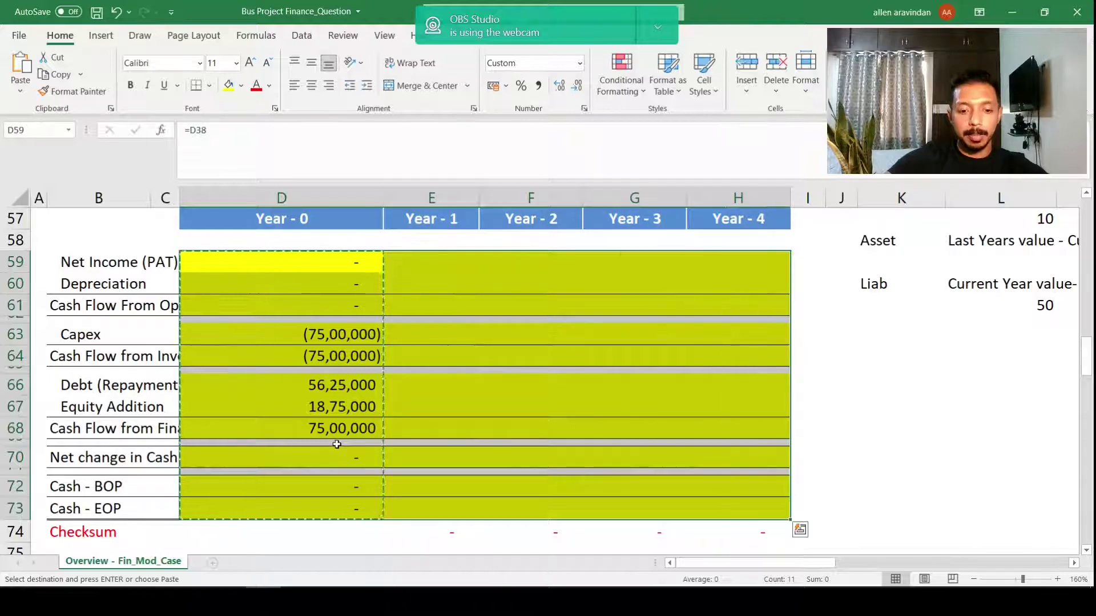
key(Return)
key(Down)
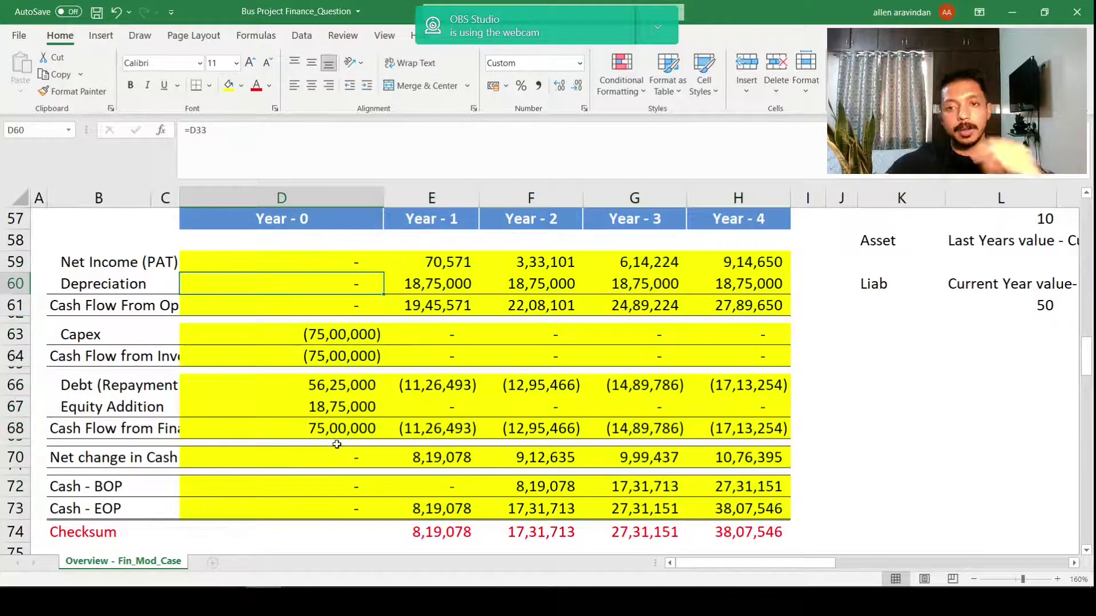
Step: Examine the balance sheet and cash flow Checksum rows against the Cash - EOP figures for Years 1 to 4
scroll(482, 416, up, 5)
scroll(490, 417, down, 2)
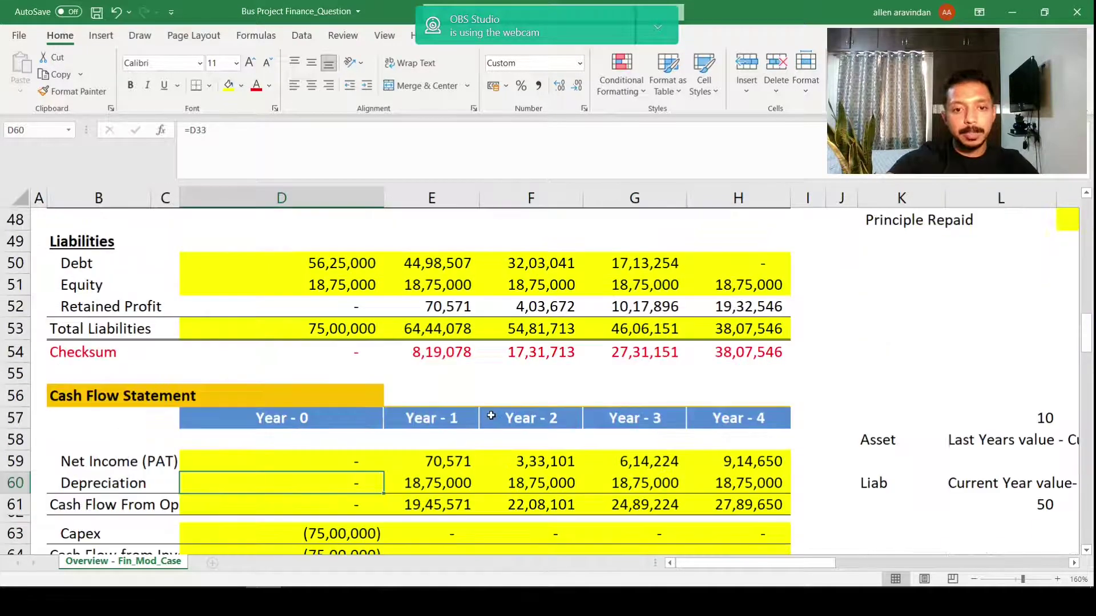
click(451, 348)
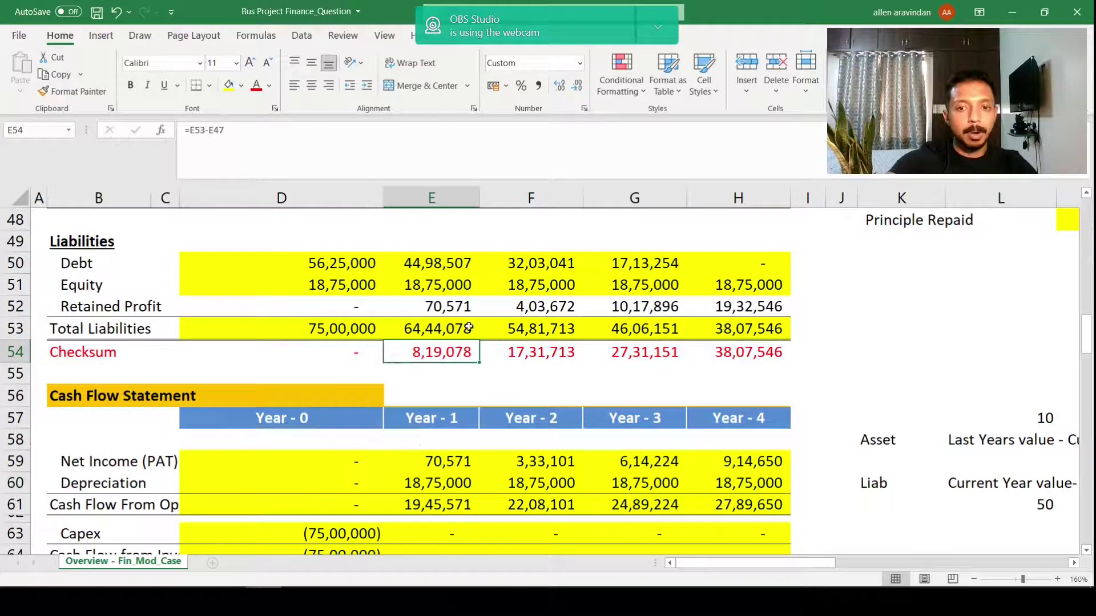
scroll(438, 355, down, 3)
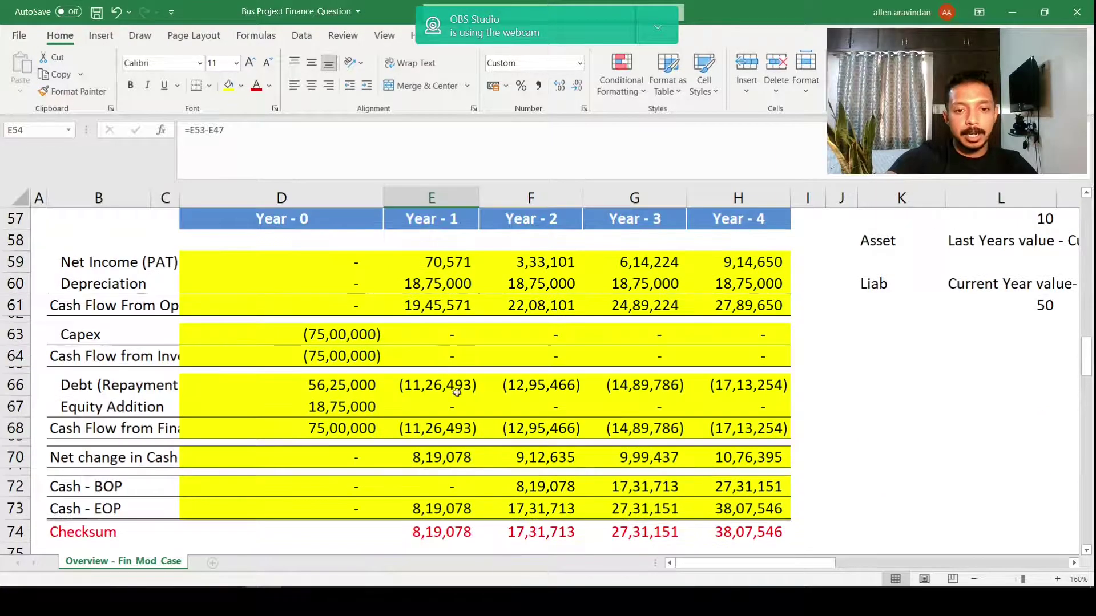
click(473, 537)
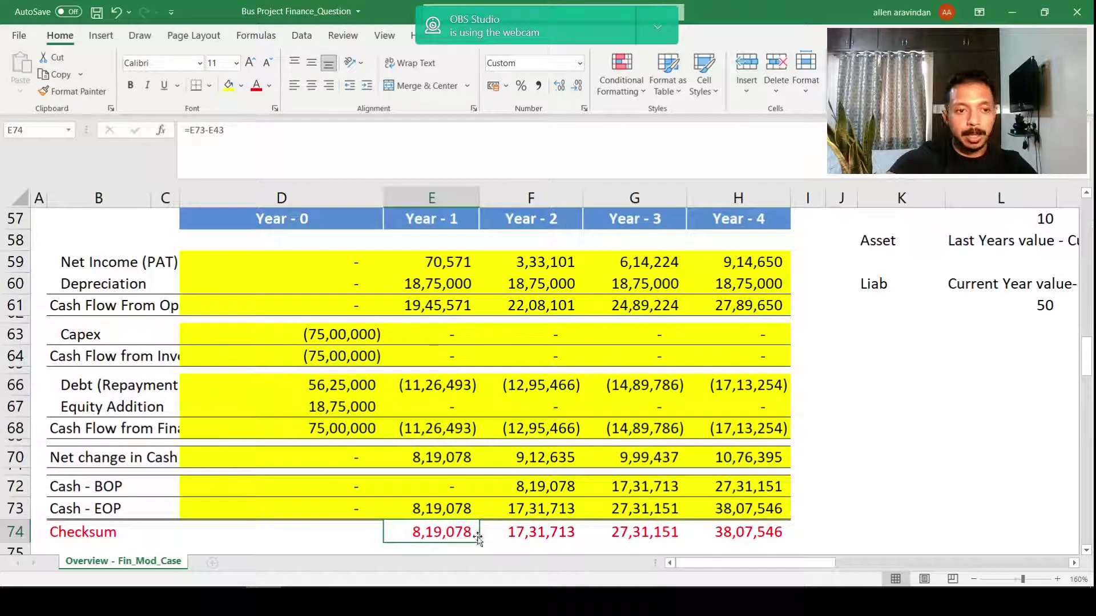
click(440, 509)
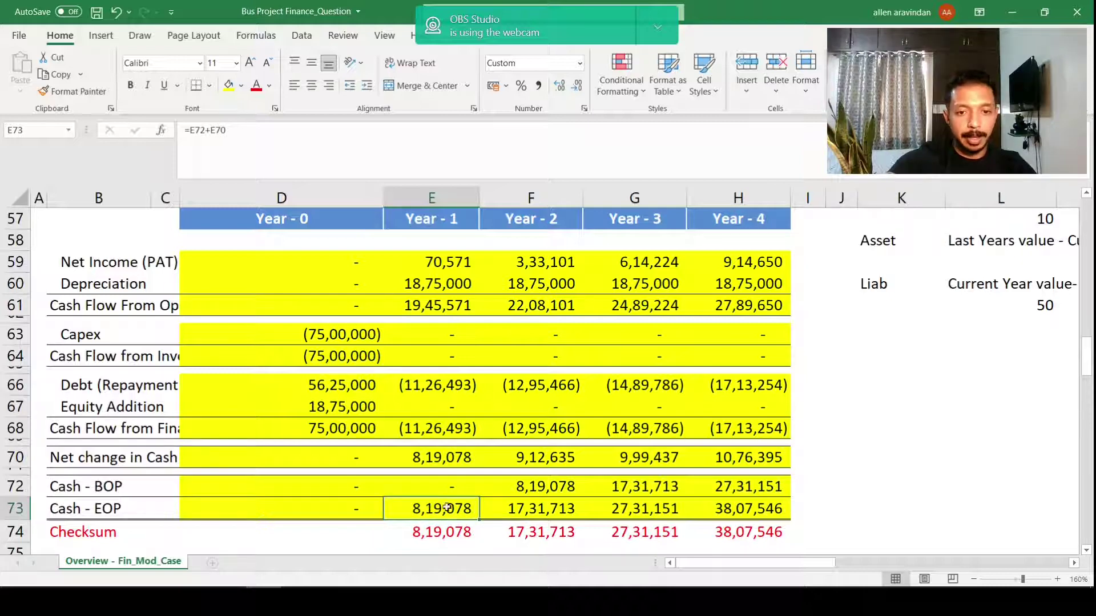
drag(440, 509, 742, 510)
scroll(731, 512, up, 1)
scroll(730, 512, up, 2)
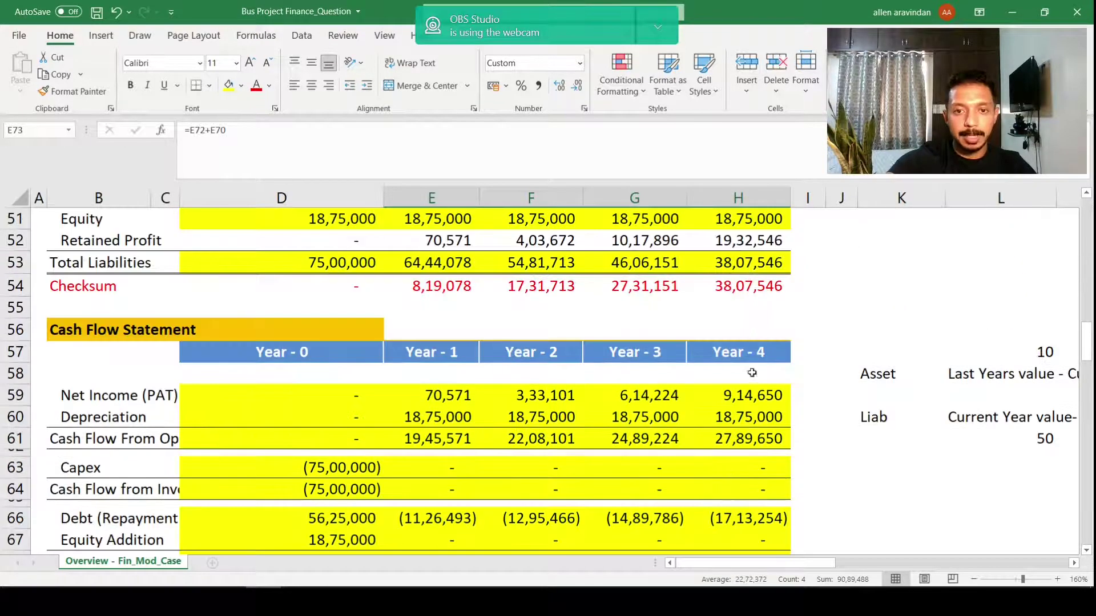
scroll(752, 373, down, 3)
scroll(752, 372, up, 6)
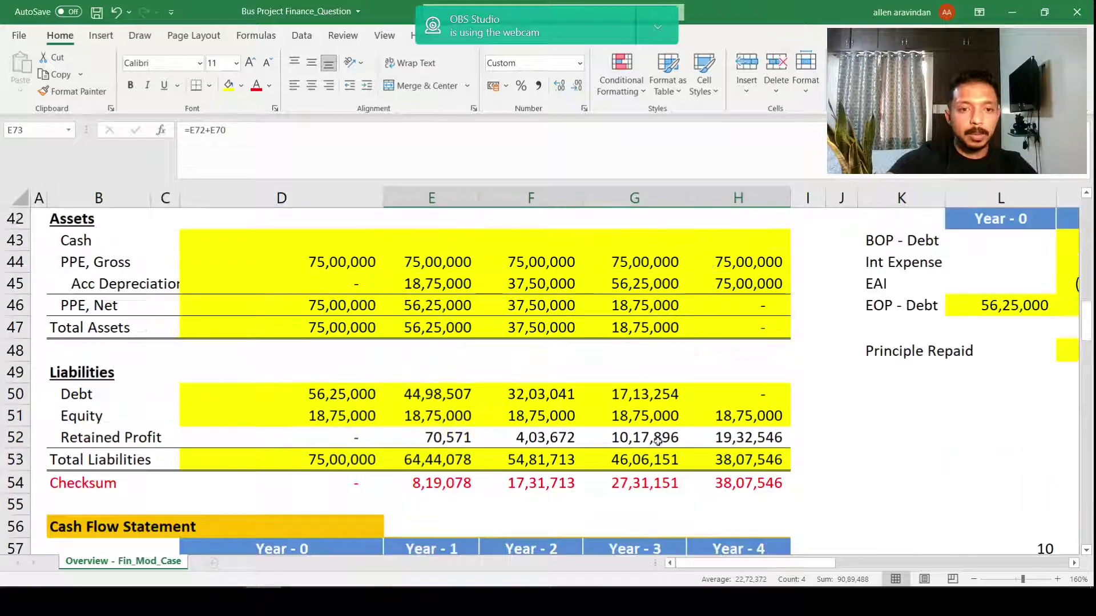
Step: Link the Year-0 balance sheet Cash in D43 to the cash flow statement's Cash - EOP with =D73
click(336, 249)
text(=)
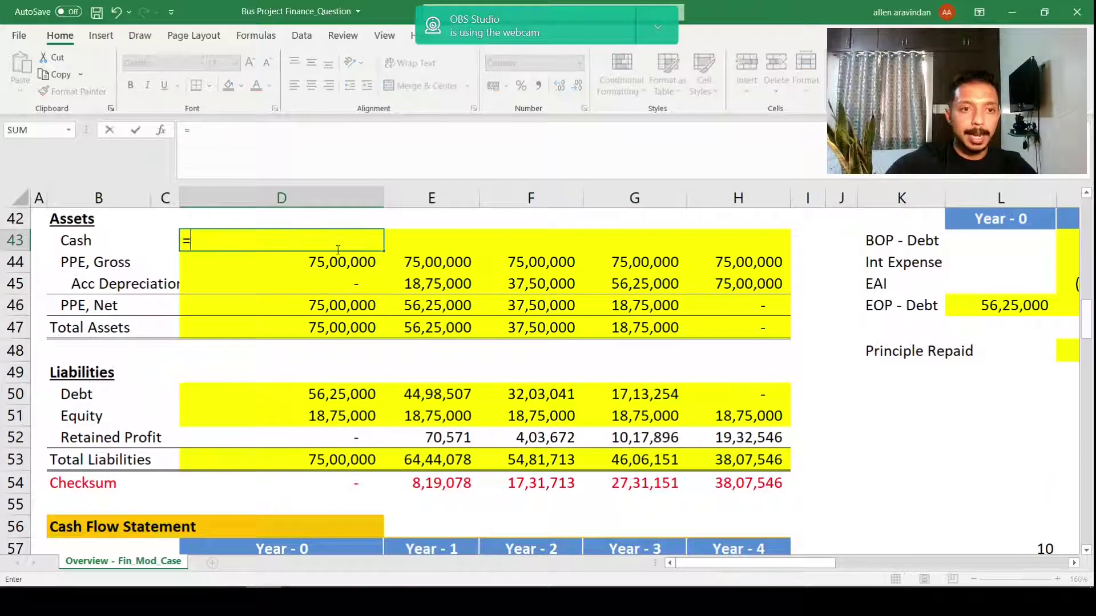
scroll(276, 308, down, 7)
click(266, 390)
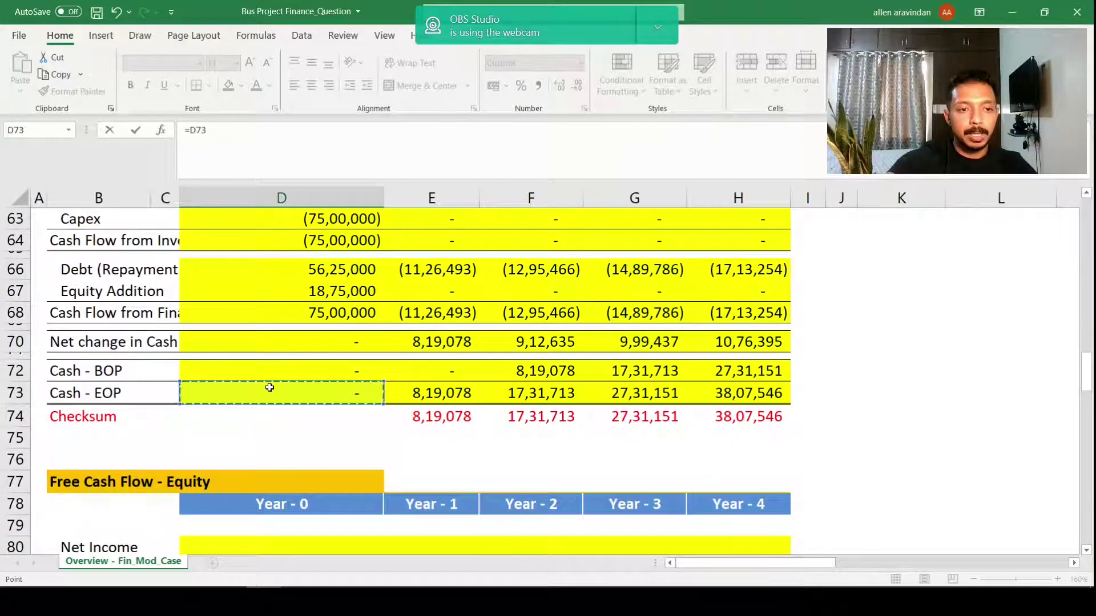
key(ctrl+Return)
Step: Copy the balance sheet Cash formula from D43 across Year 1 to Year 4, through H43
scroll(434, 318, up, 1)
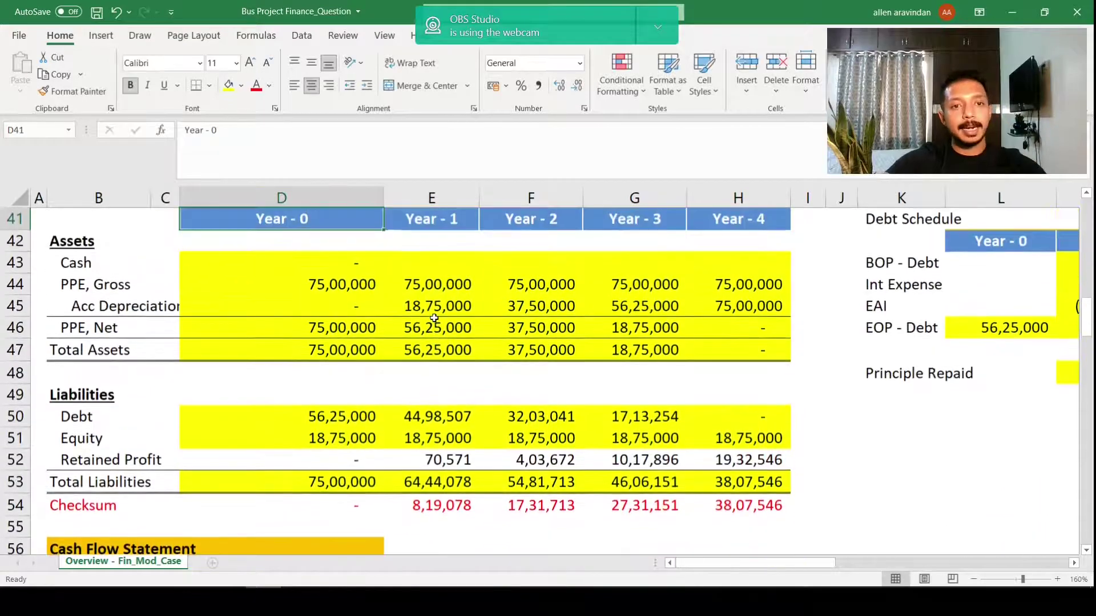
key(ctrl+c)
key(shift+Right)
key(shift+Right)
key(shift+Right)
key(shift+Right)
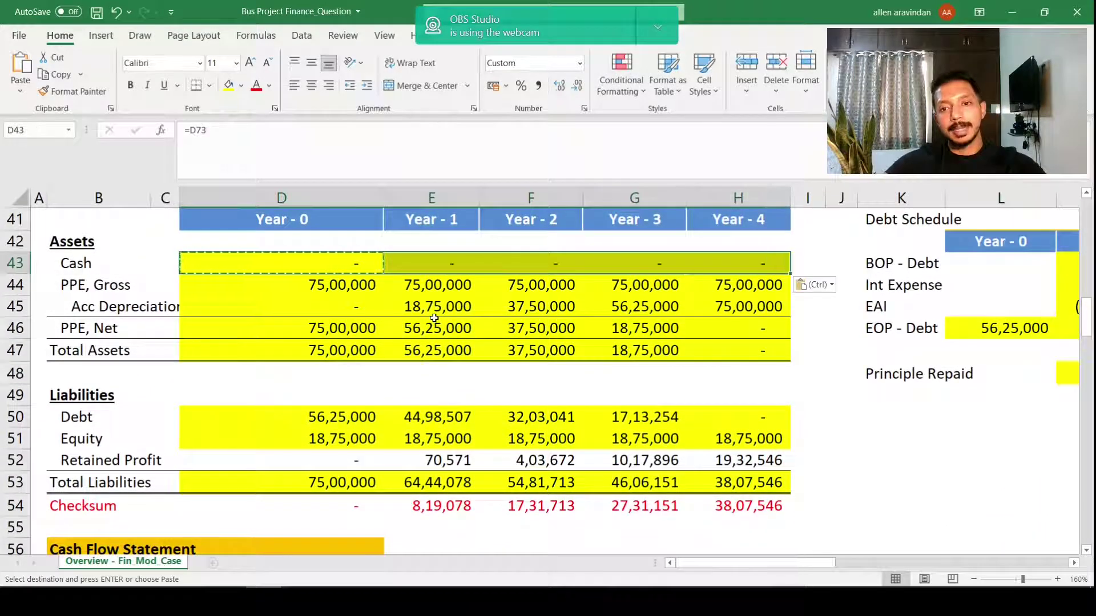
key(Return)
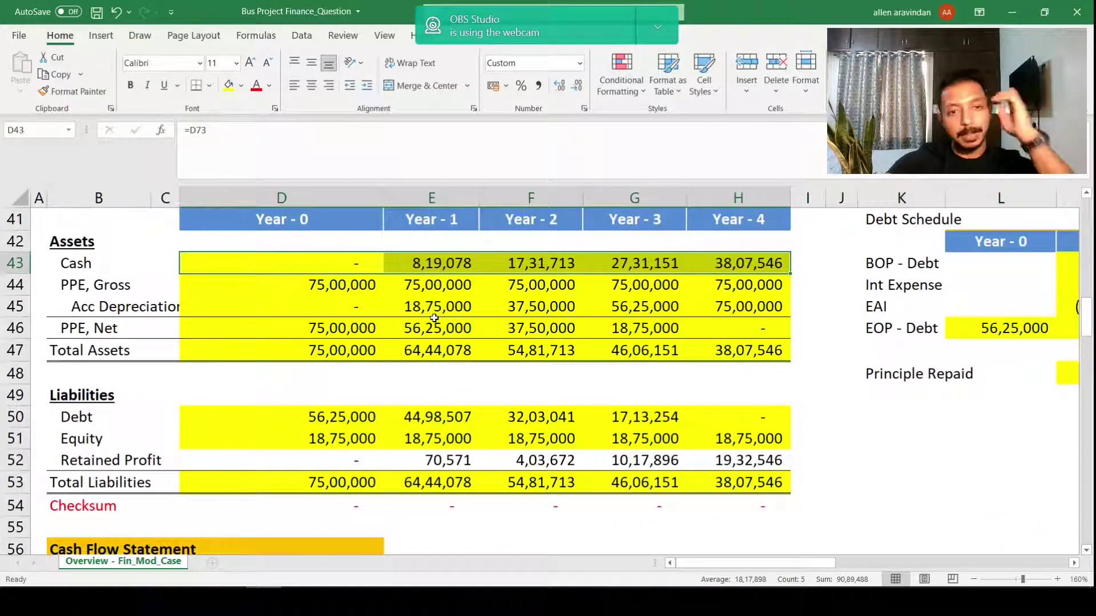
Step: Calculate Year-1 Other Income in E23 from the Interest Income rate and opening cash with =$N$8*E72
scroll(433, 318, down, 6)
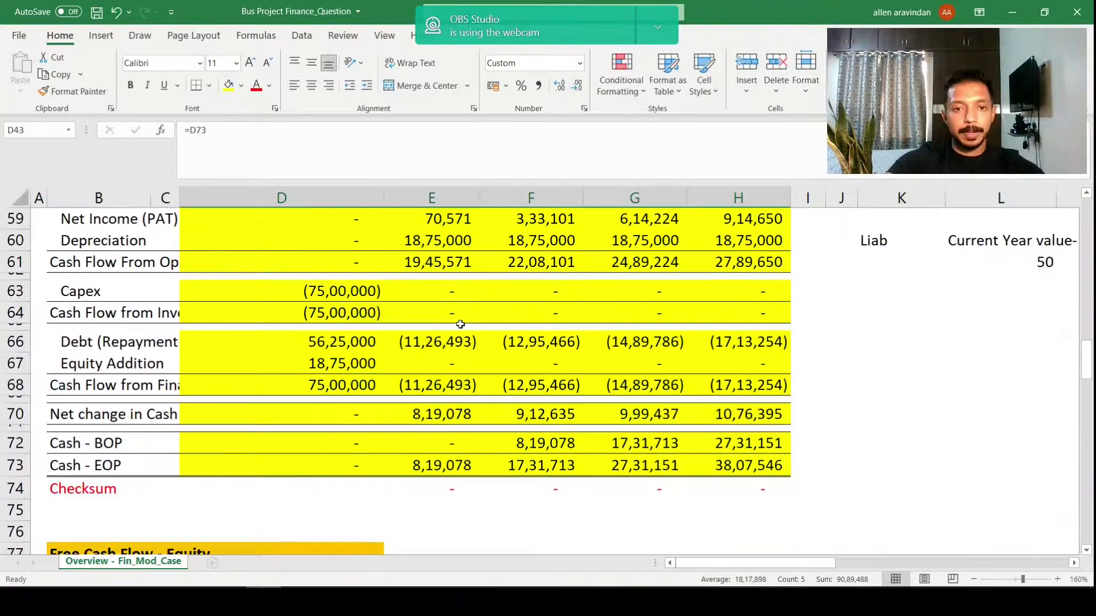
scroll(460, 324, down, 3)
scroll(373, 345, up, 13)
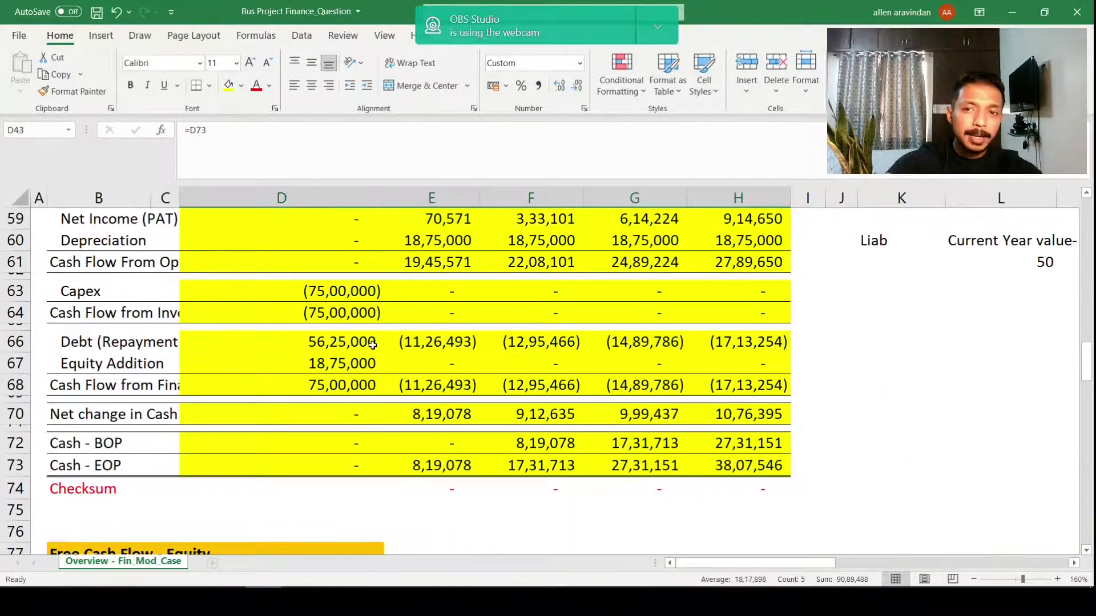
scroll(372, 345, up, 5)
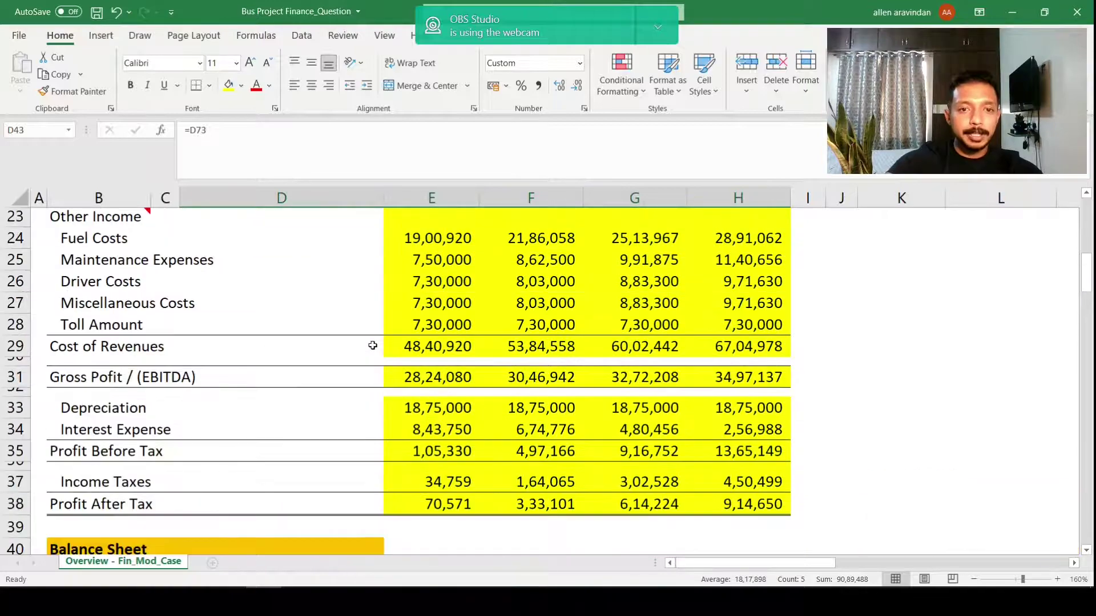
click(423, 413)
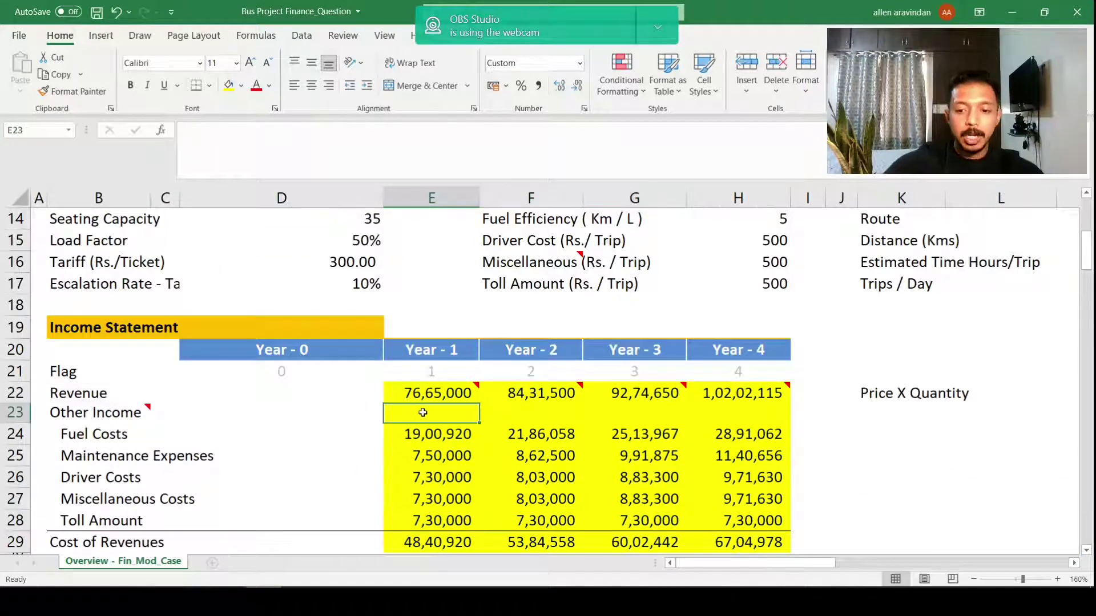
text(=)
scroll(787, 280, up, 3)
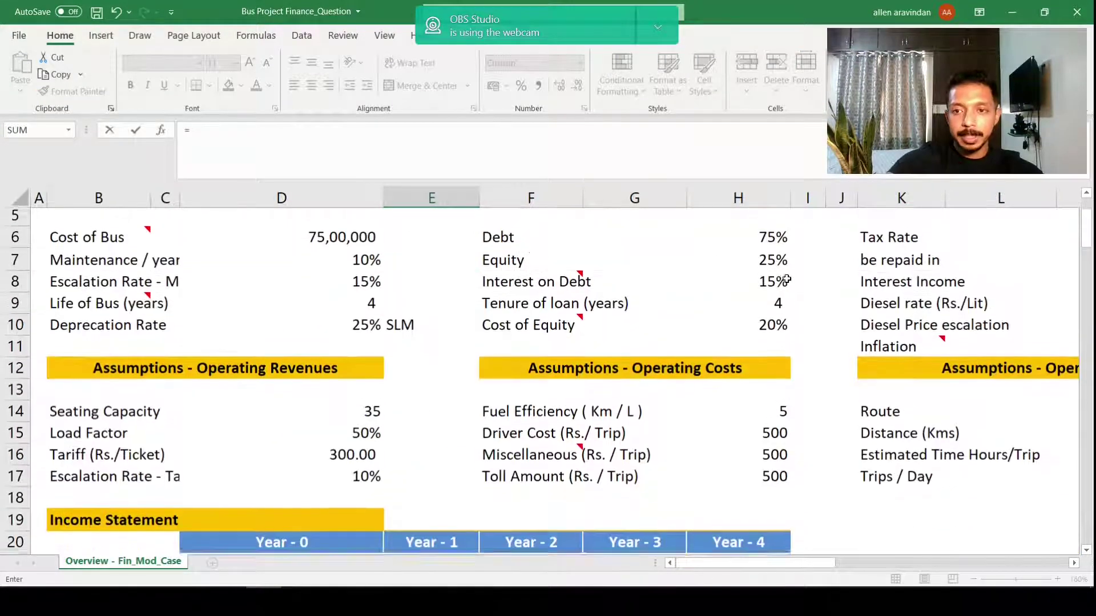
click(891, 280)
key(Right)
key(Right)
key(Right)
key(Right)
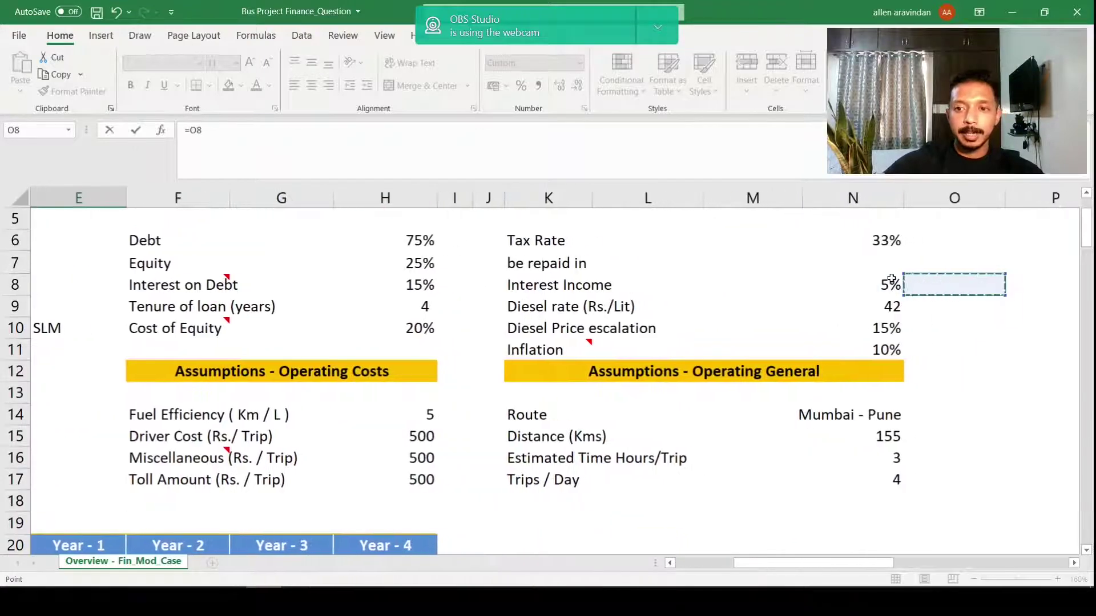
key(Left)
key(F4)
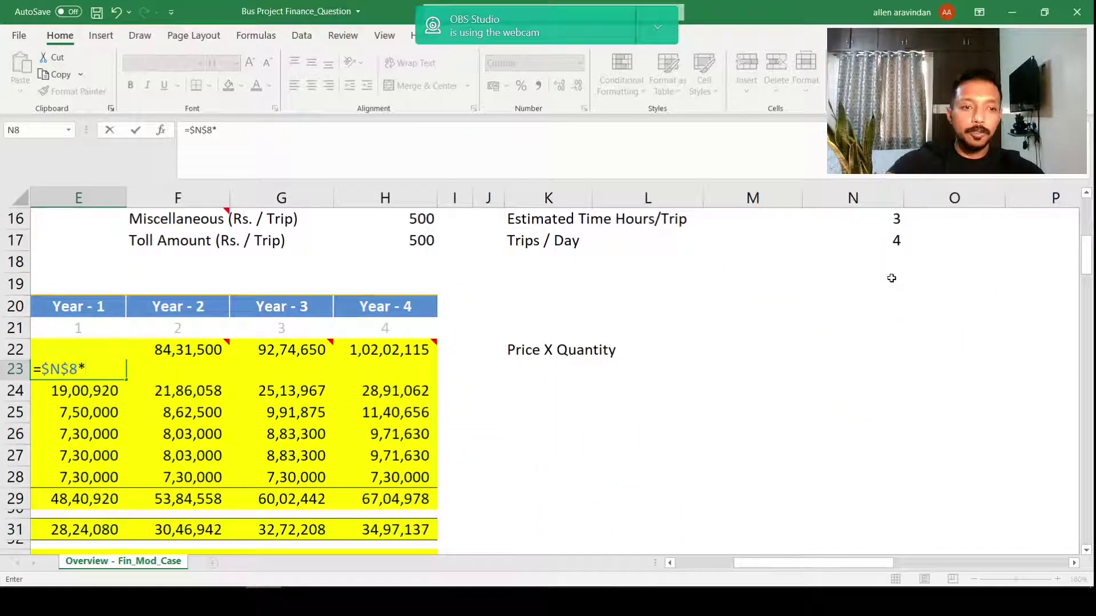
drag(861, 562, 785, 561)
scroll(536, 429, down, 8)
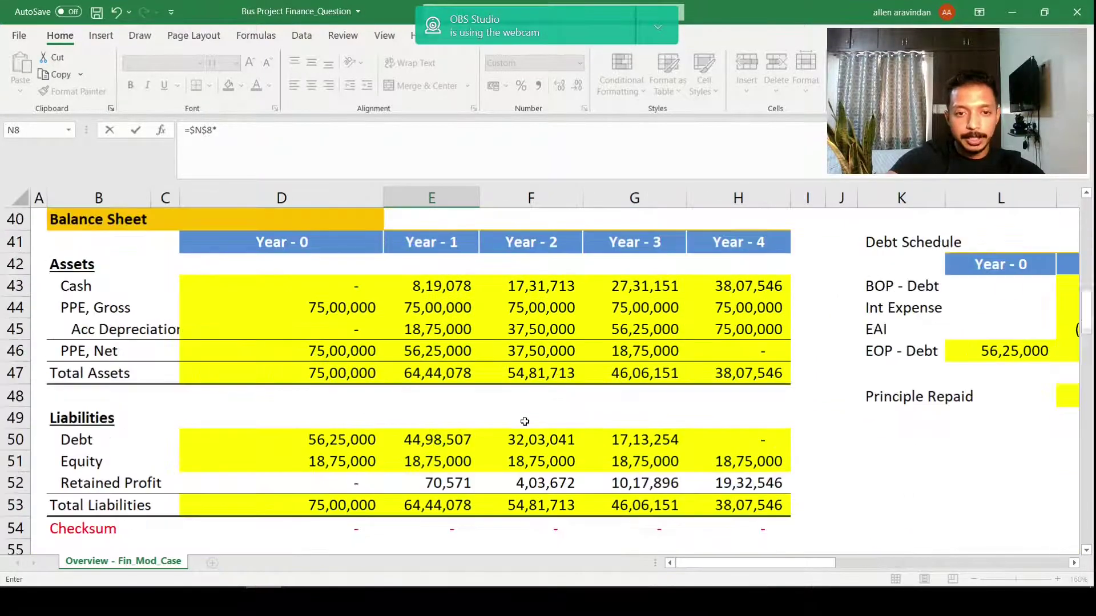
scroll(525, 421, down, 6)
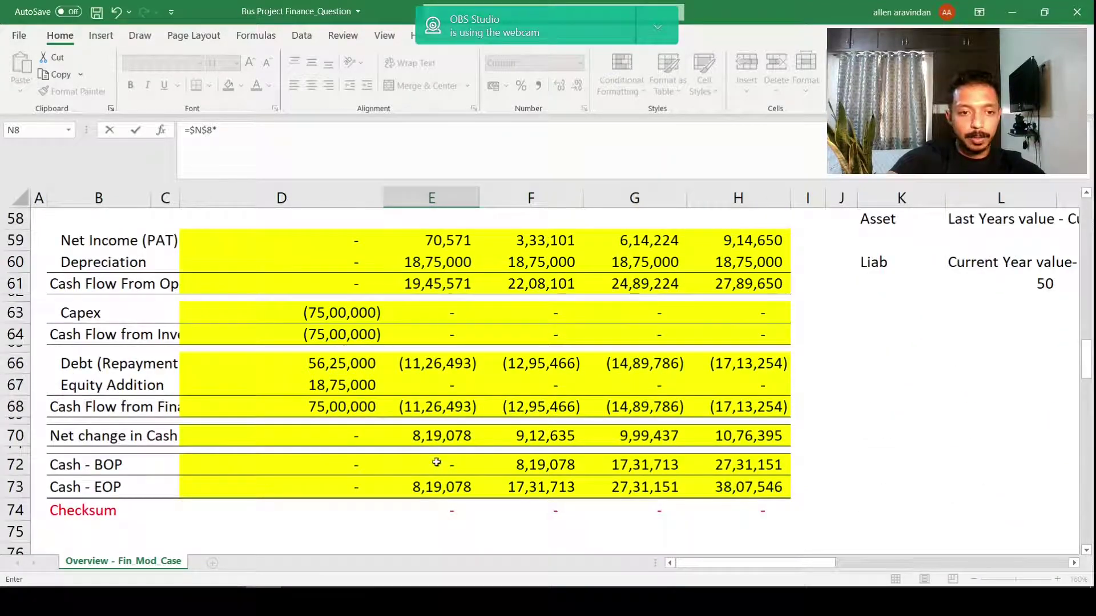
click(437, 462)
key(Return)
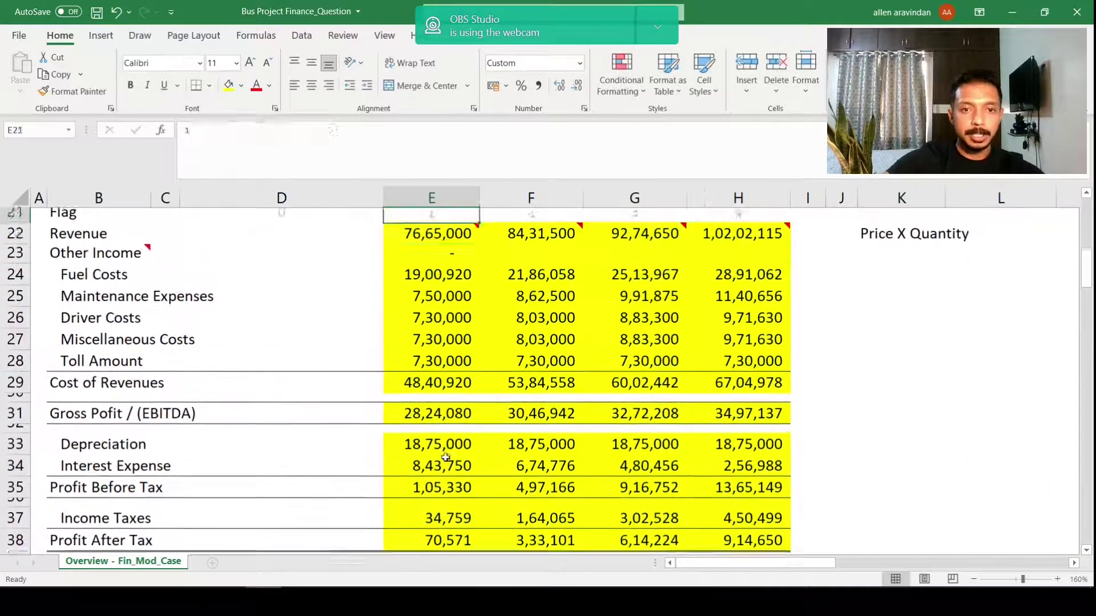
Step: Copy the Other Income formula from E23 across Year 2 to Year 4, through H23
key(shift+Right)
key(shift+Right)
key(shift+Right)
key(ctrl+r)
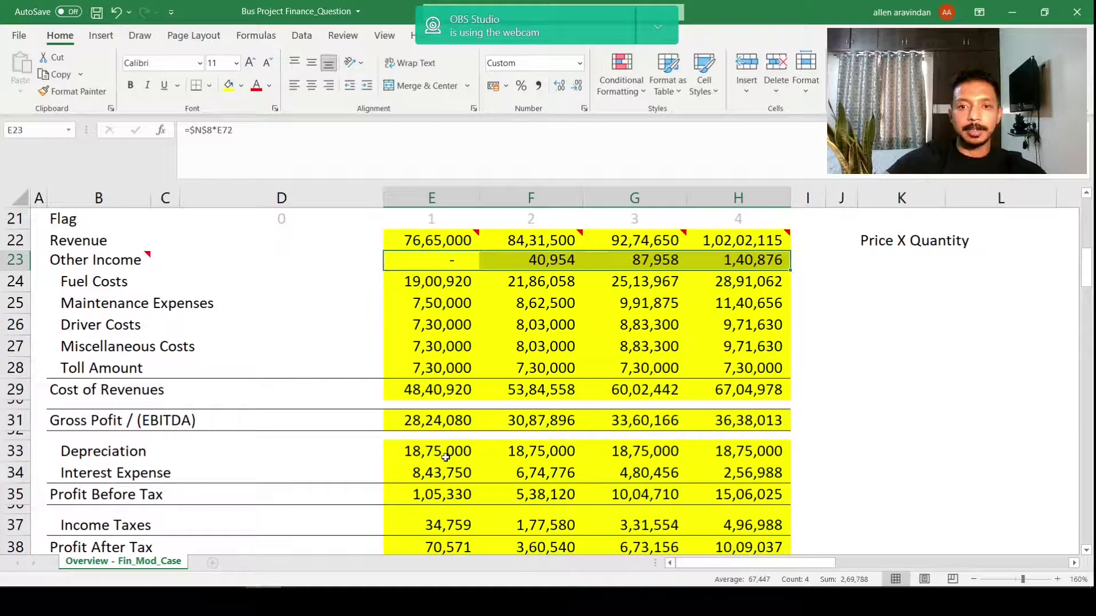
key(Right)
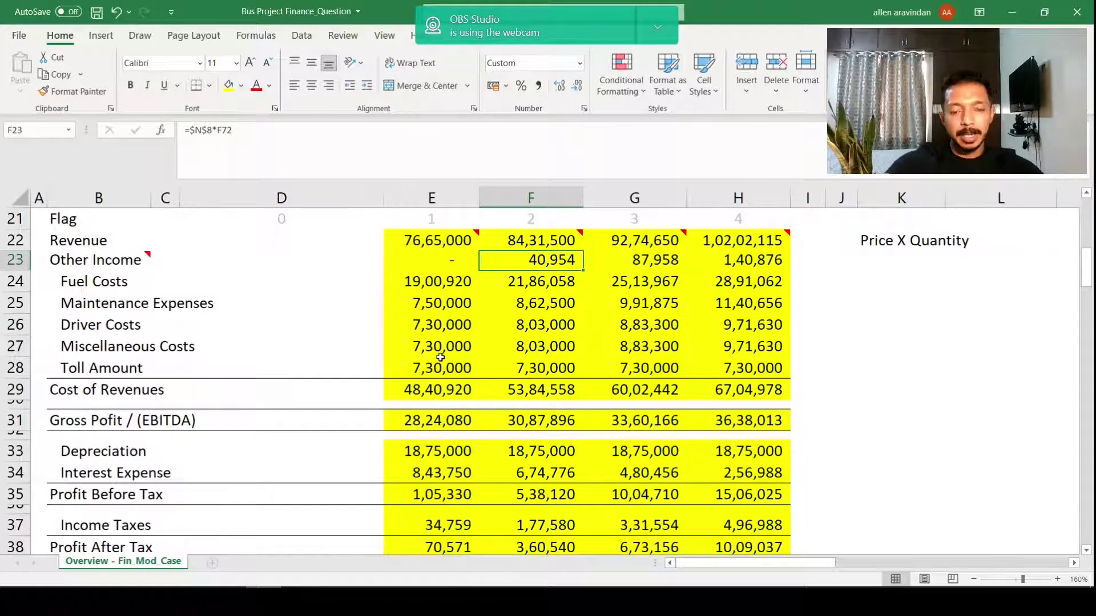
Step: Review the Year-1 Net Income, Depreciation and operating cash flow figures that feed the Free Cash Flow - Equity section
scroll(441, 357, down, 1)
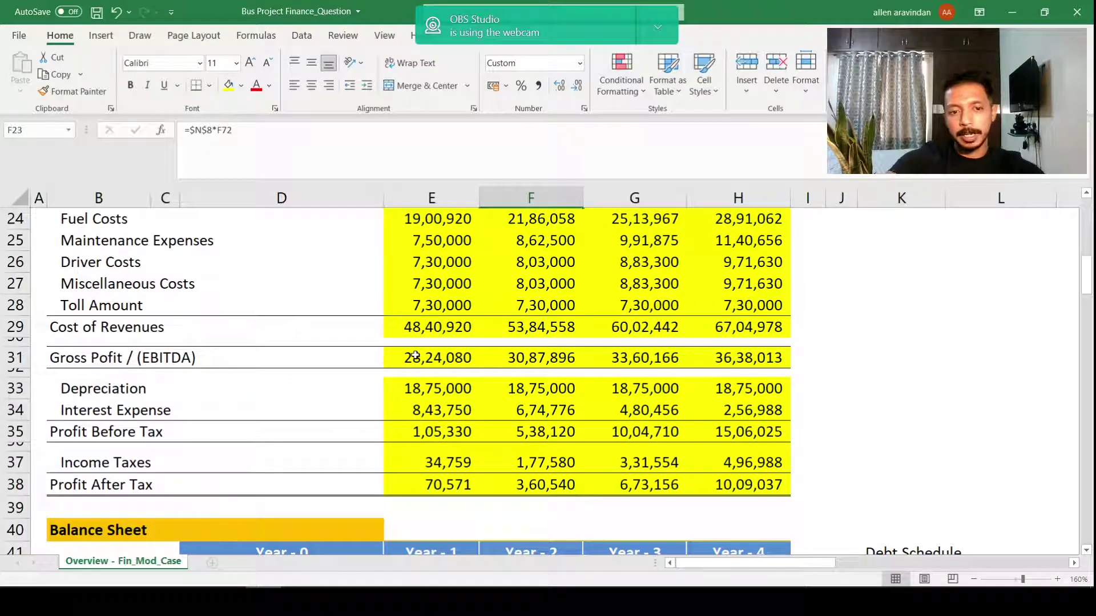
scroll(415, 355, down, 13)
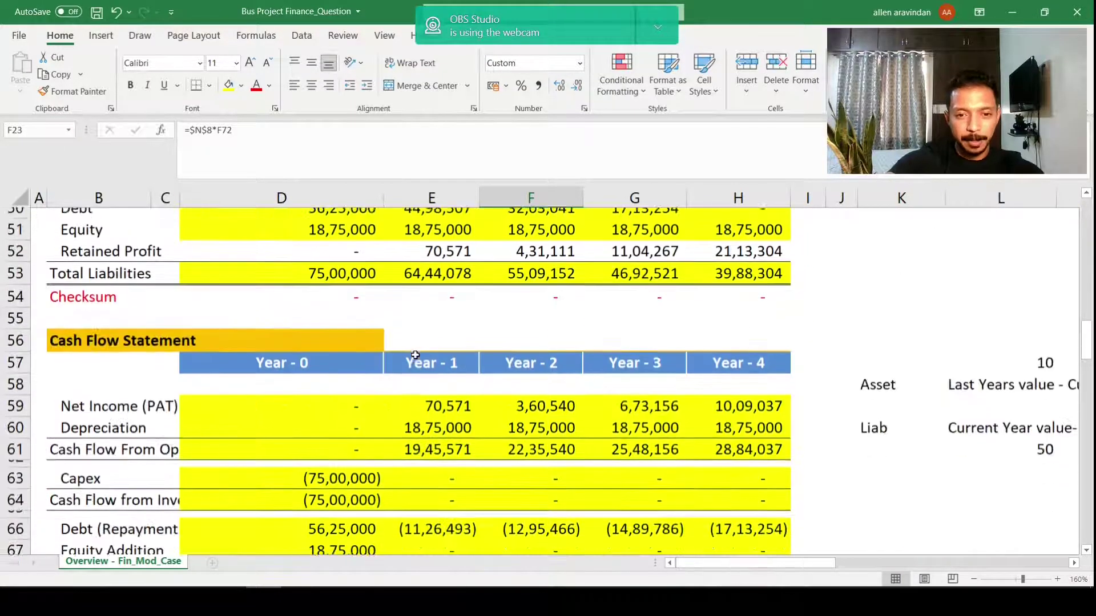
scroll(415, 355, down, 3)
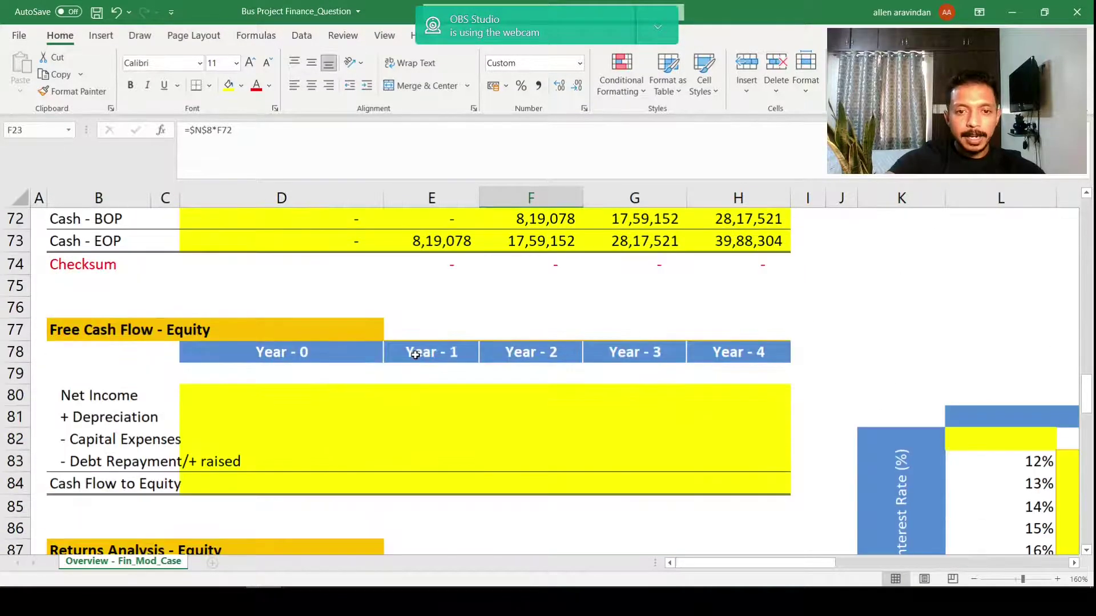
click(276, 398)
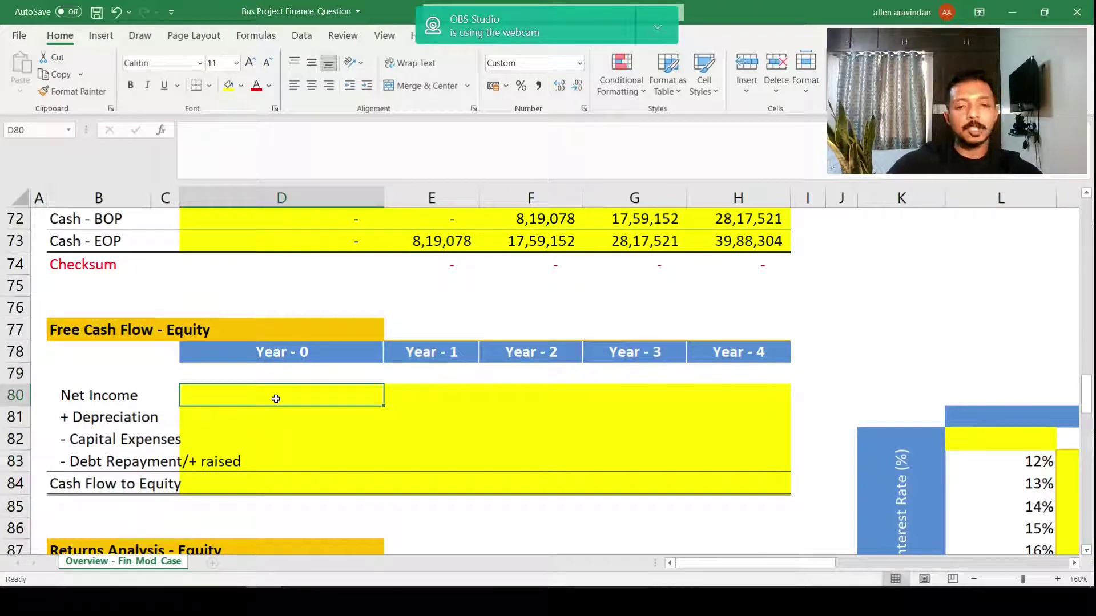
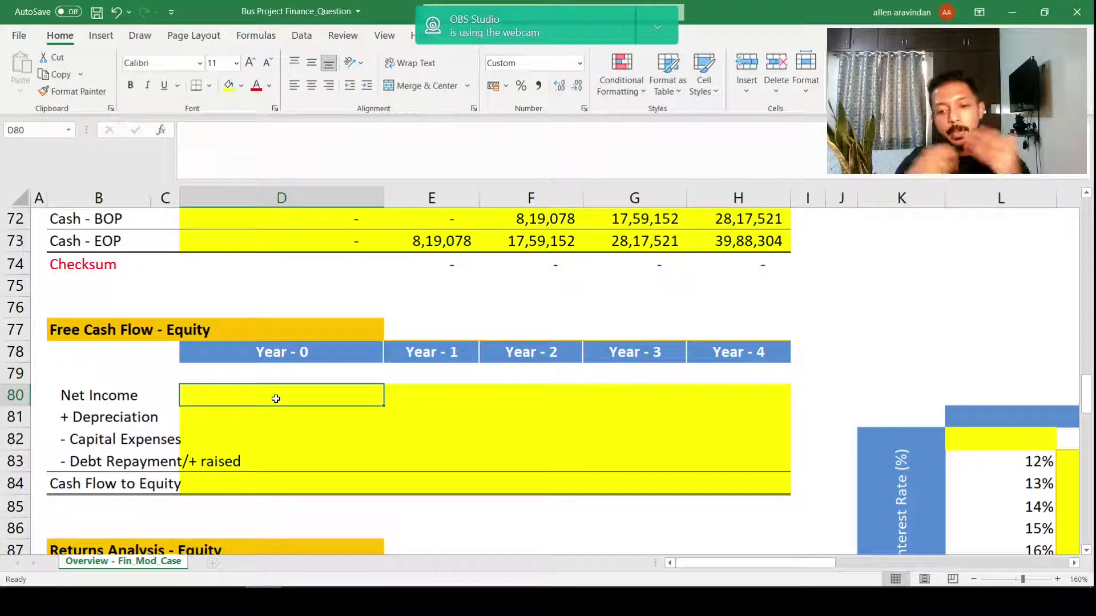
scroll(276, 399, up, 6)
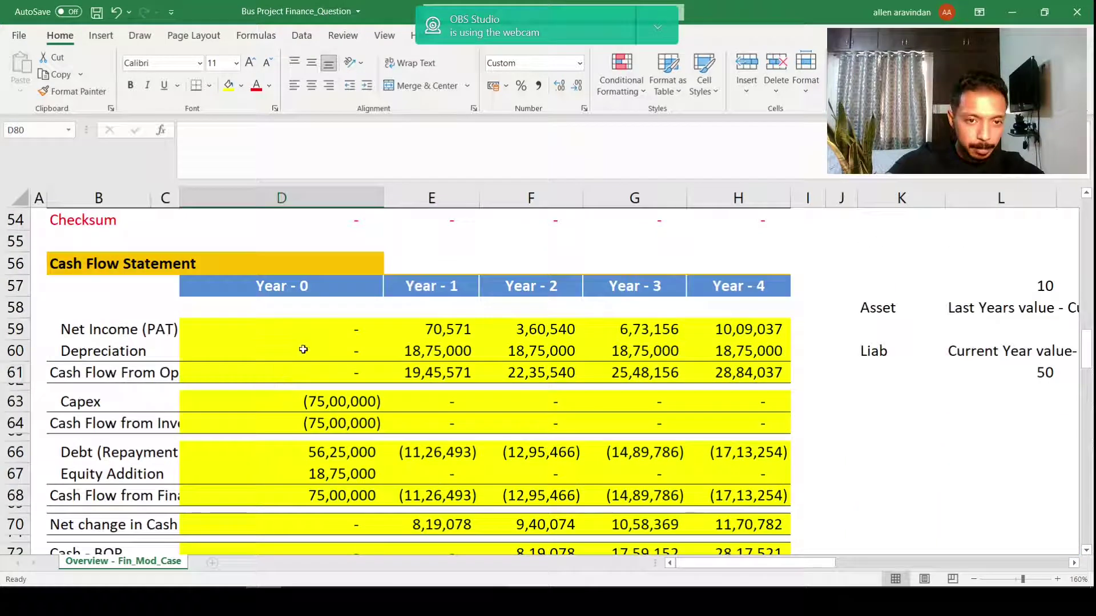
click(327, 312)
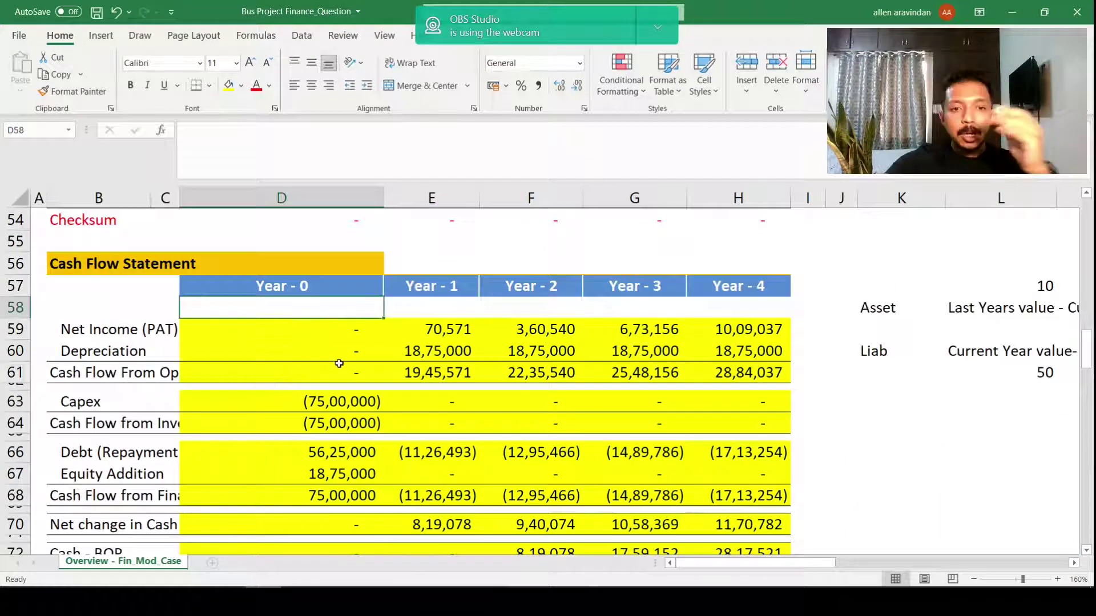
mouse_move(348, 318)
mouse_down()
mouse_move(351, 350)
mouse_move(351, 309)
mouse_up()
click(400, 368)
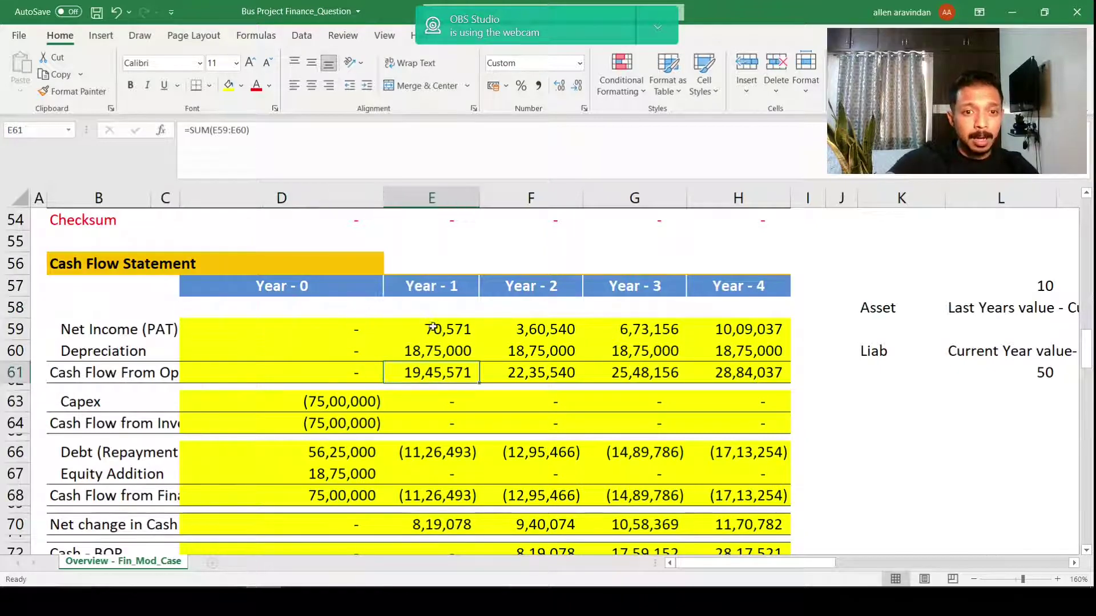
drag(432, 327, 432, 372)
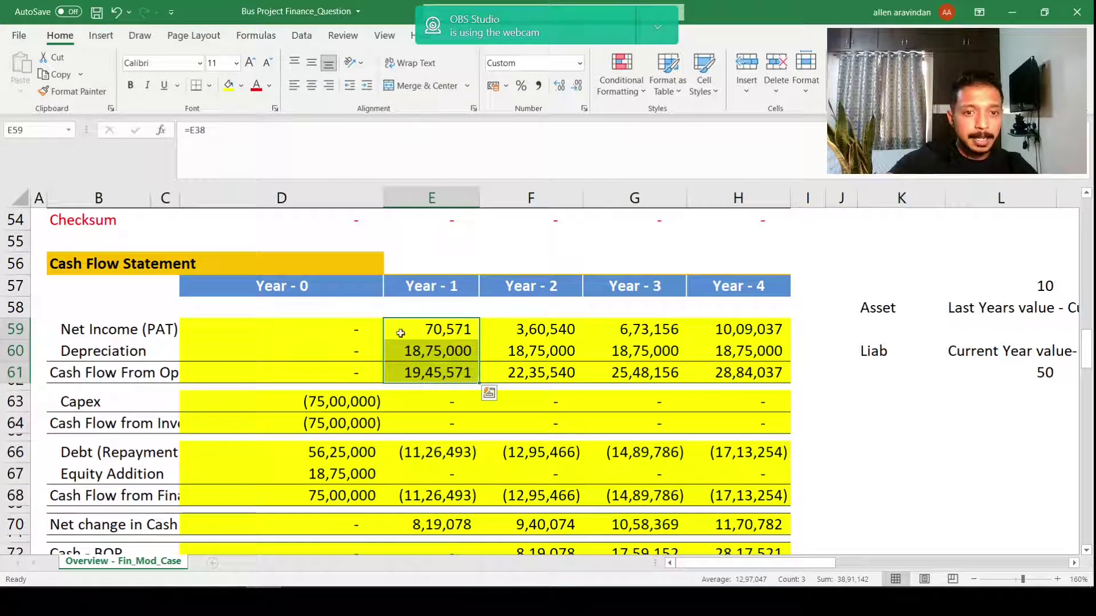
click(433, 331)
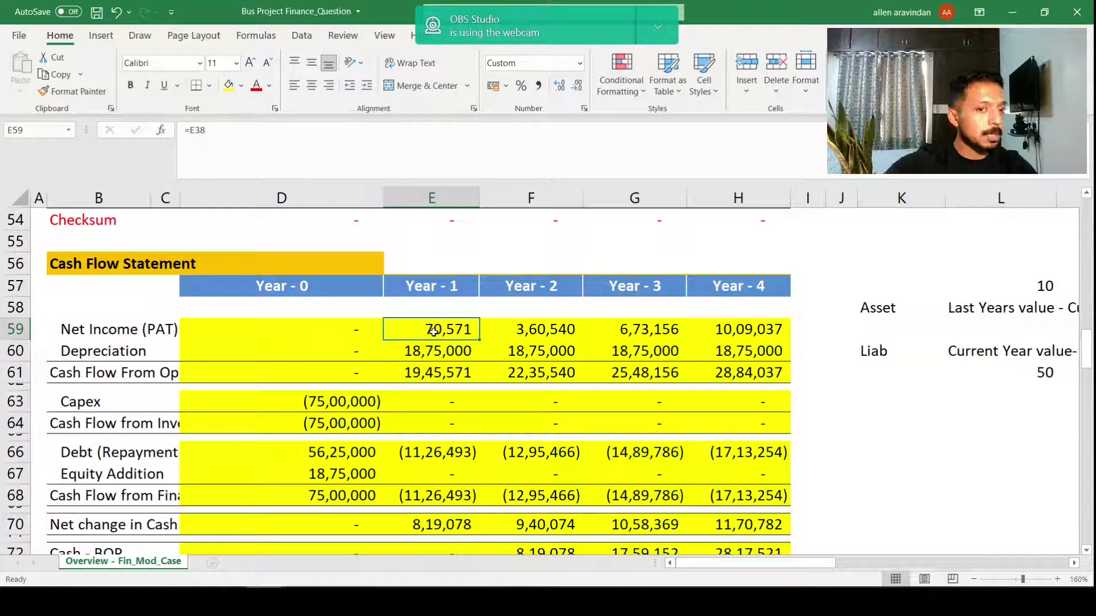
click(439, 349)
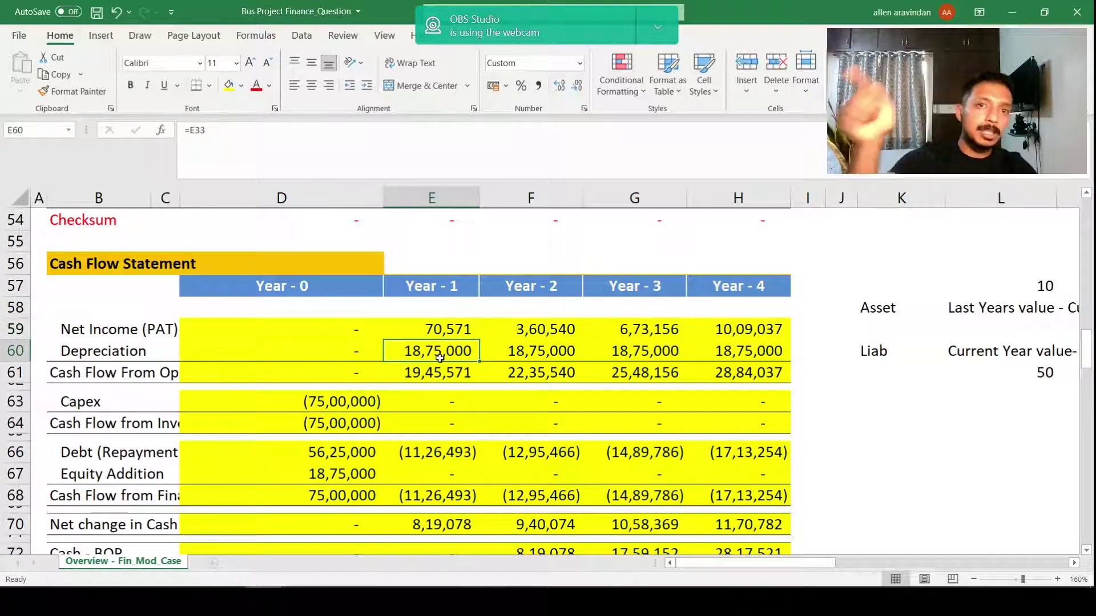
click(420, 333)
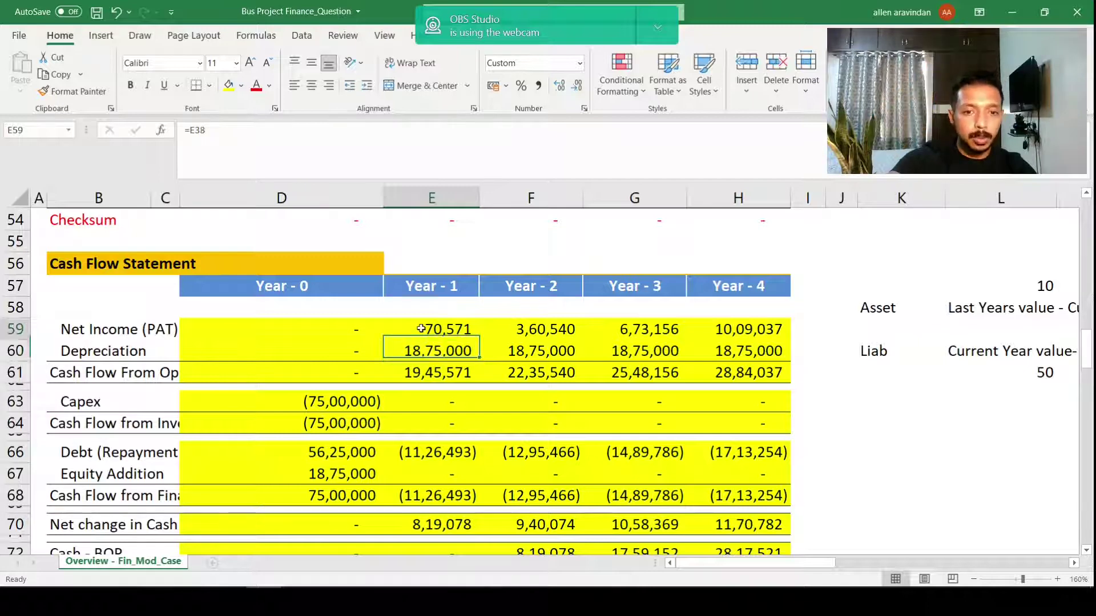
click(432, 372)
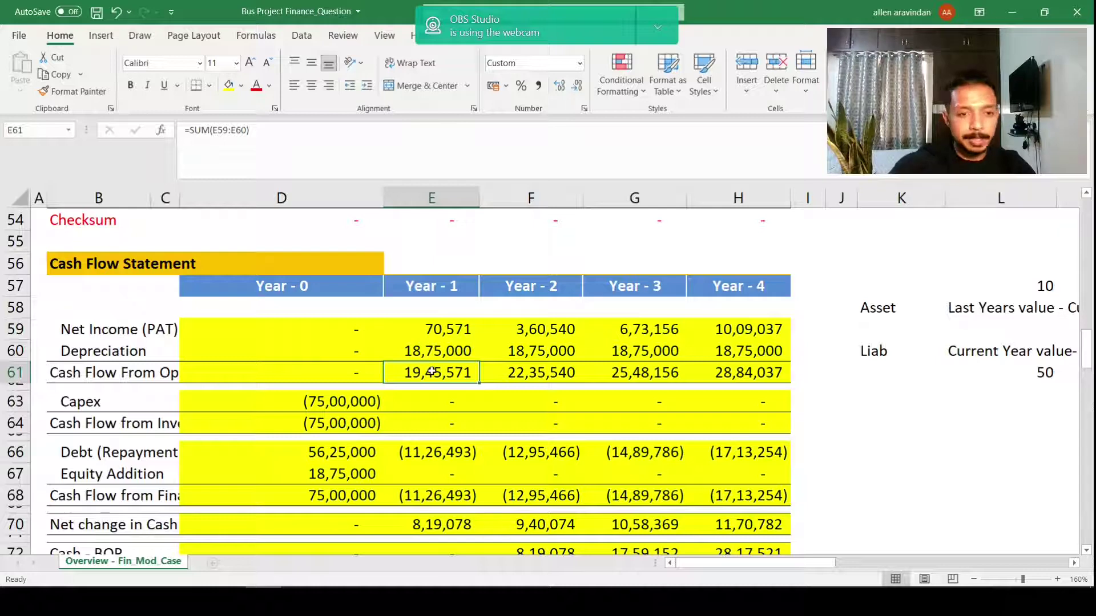
Step: Compare the cash flow statement's Capex row with the Capital Expenses and Debt Repayment lines of Free Cash Flow - Equity
scroll(424, 372, down, 1)
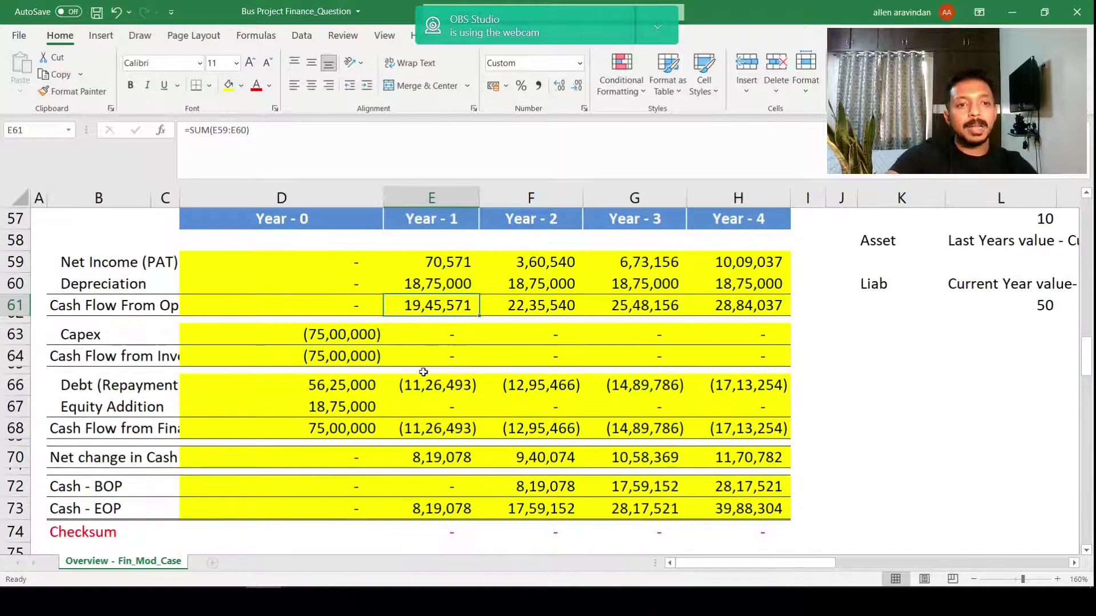
click(451, 338)
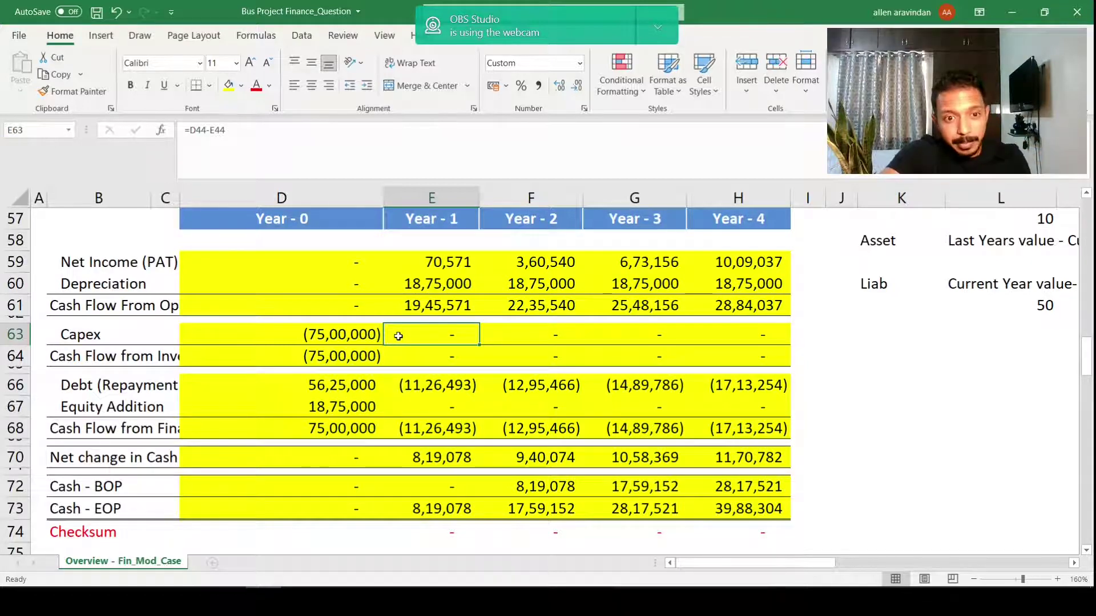
scroll(403, 349, down, 6)
click(92, 363)
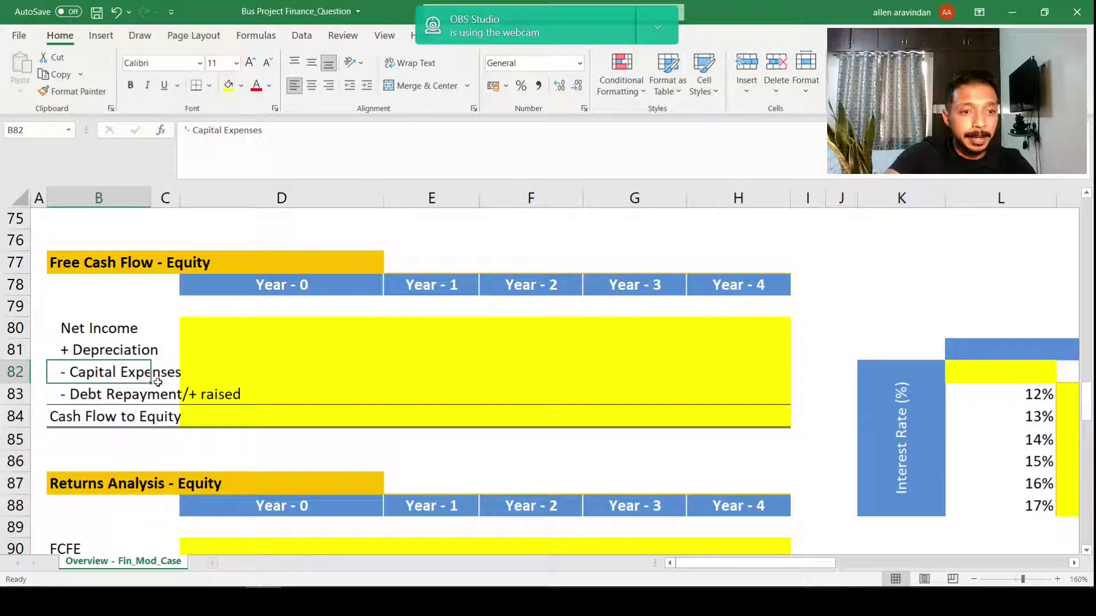
click(220, 400)
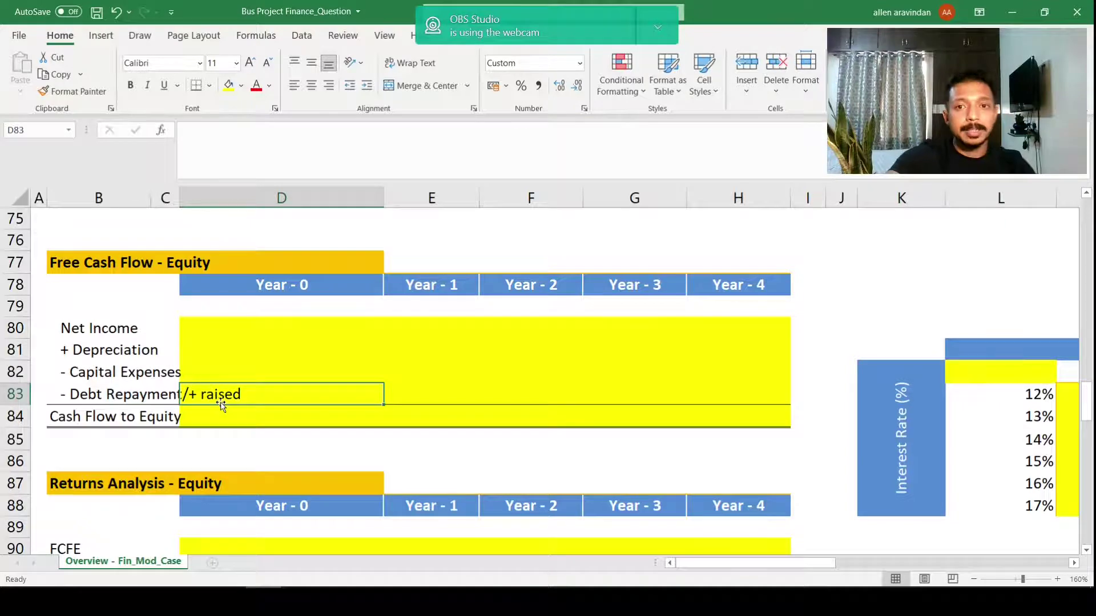
scroll(222, 406, up, 7)
click(345, 403)
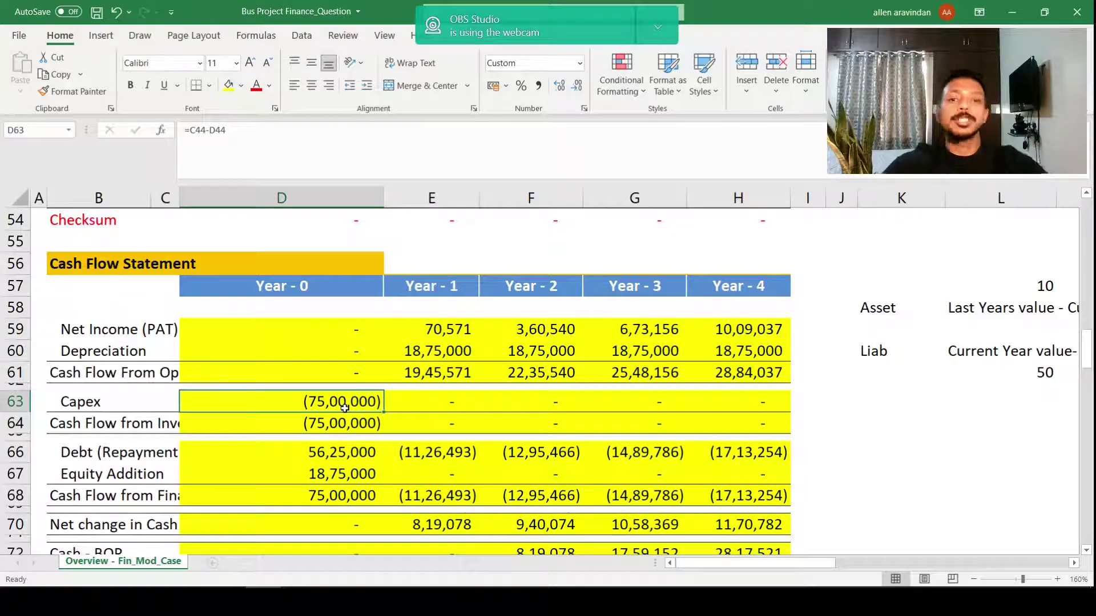
Step: Link Year-0 Net Income in D80 of Free Cash Flow - Equity to Profit After Tax with =D38
scroll(337, 407, down, 6)
click(274, 394)
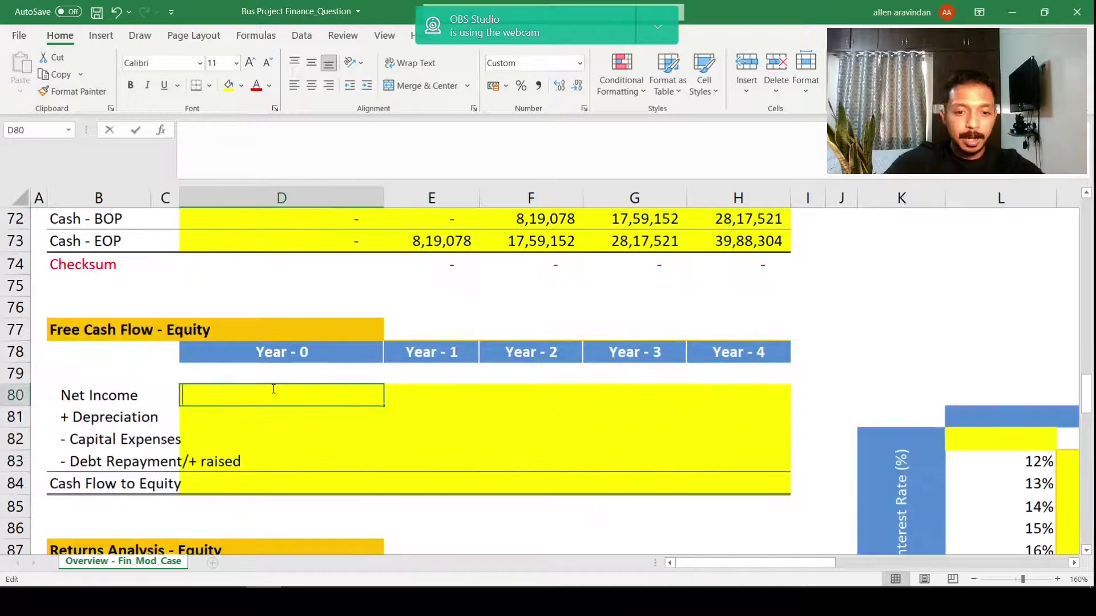
text(=)
scroll(268, 389, up, 10)
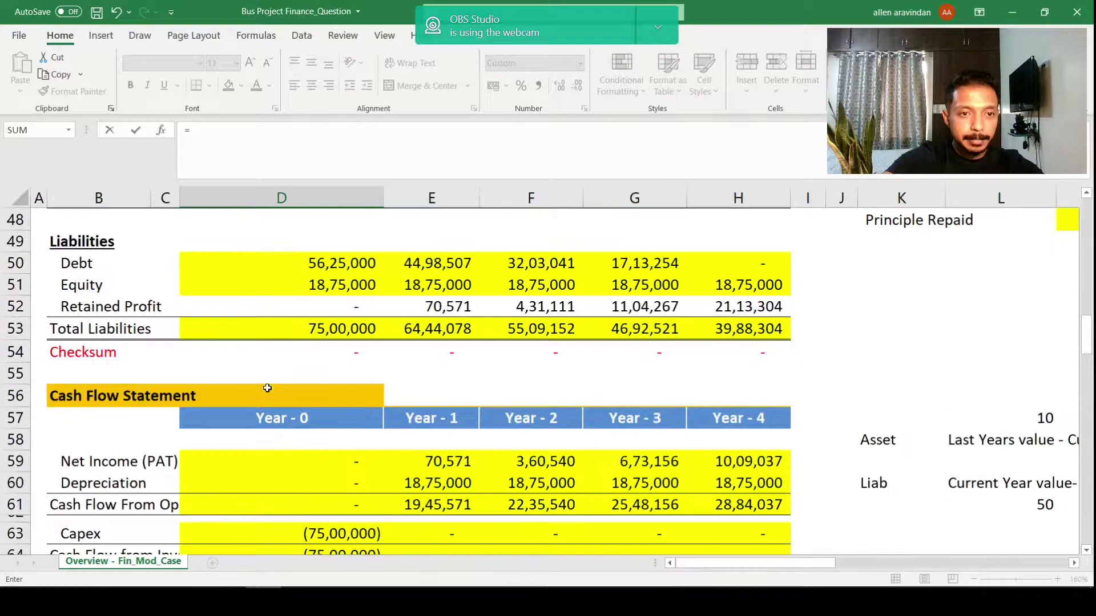
scroll(265, 385, up, 3)
click(311, 323)
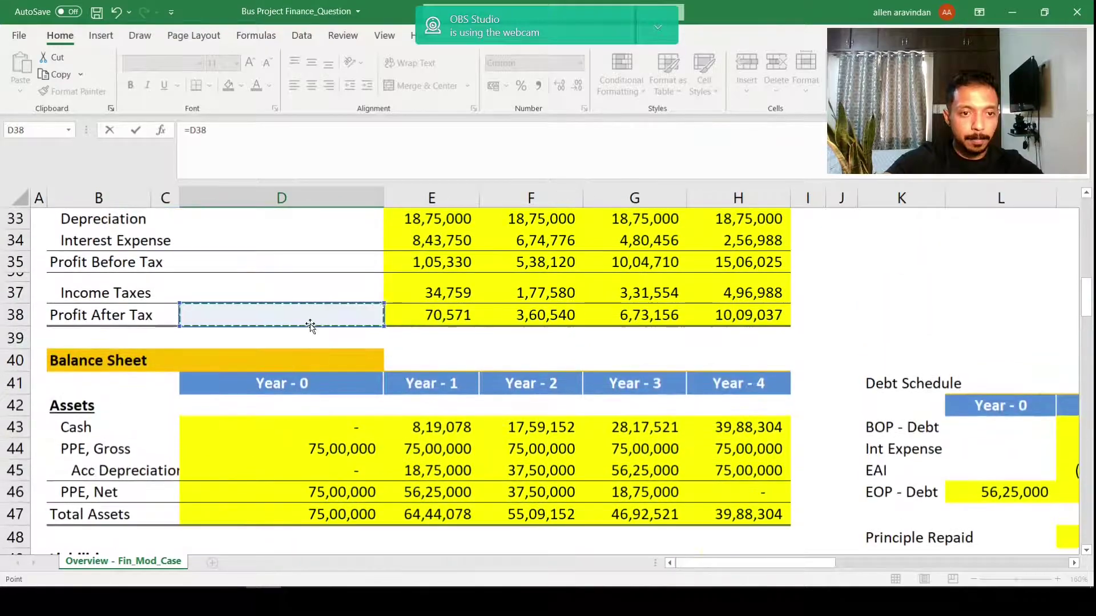
key(Return)
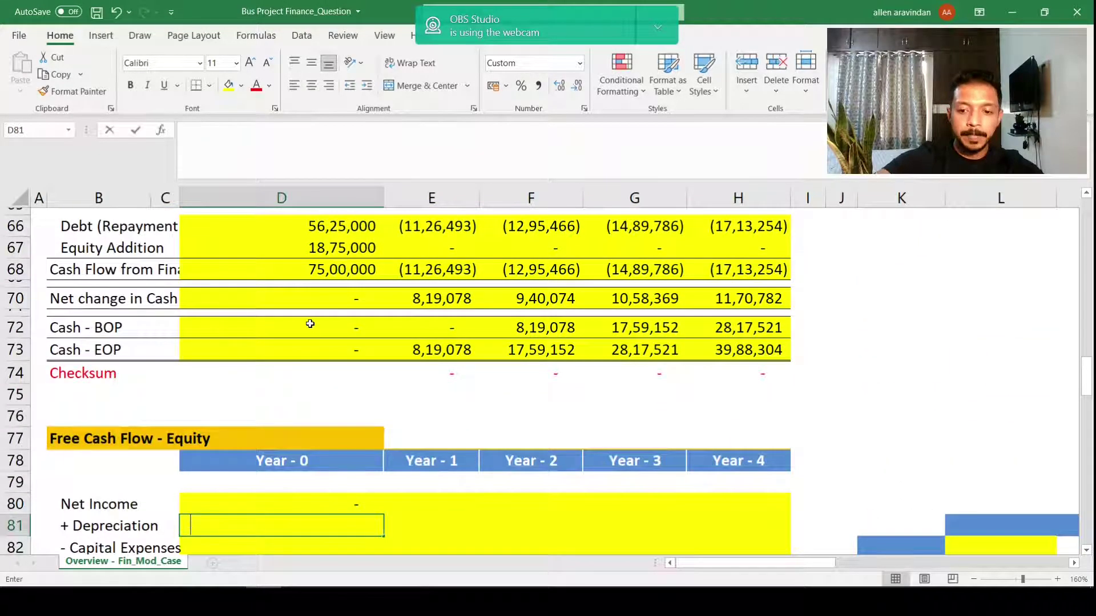
Step: Link Year-0 Depreciation in D81 of Free Cash Flow - Equity to the income statement's Depreciation in D33
text(=)
scroll(310, 323, up, 14)
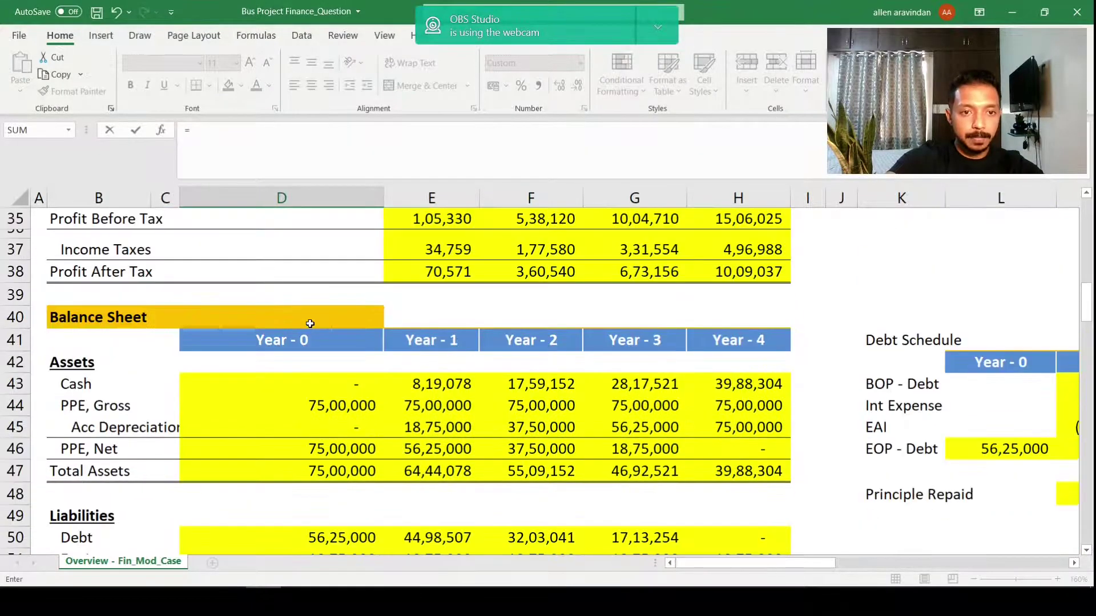
scroll(310, 323, up, 2)
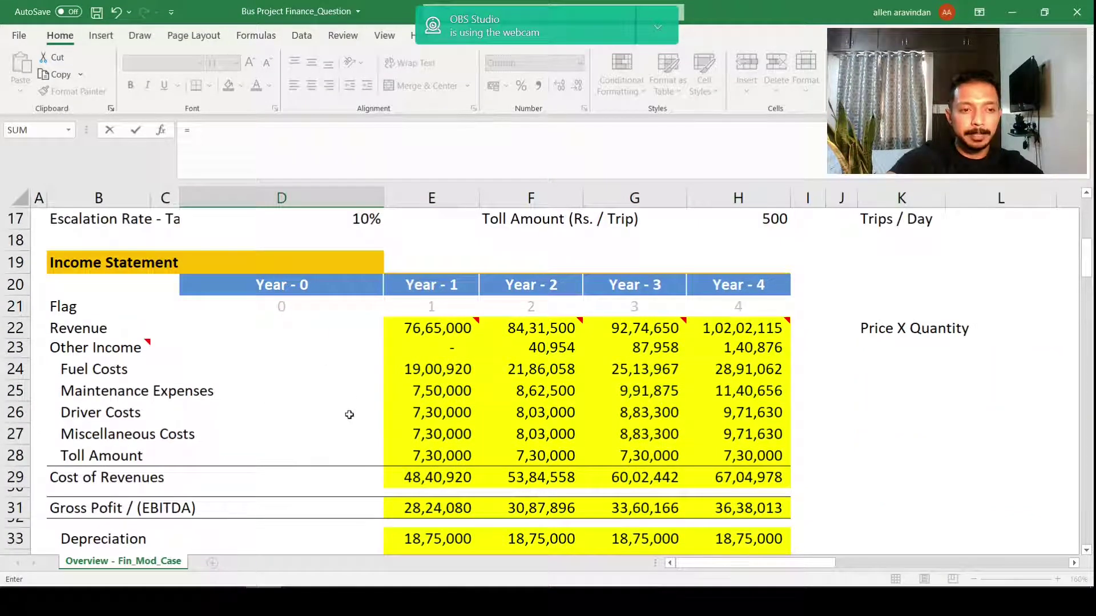
scroll(343, 443, down, 2)
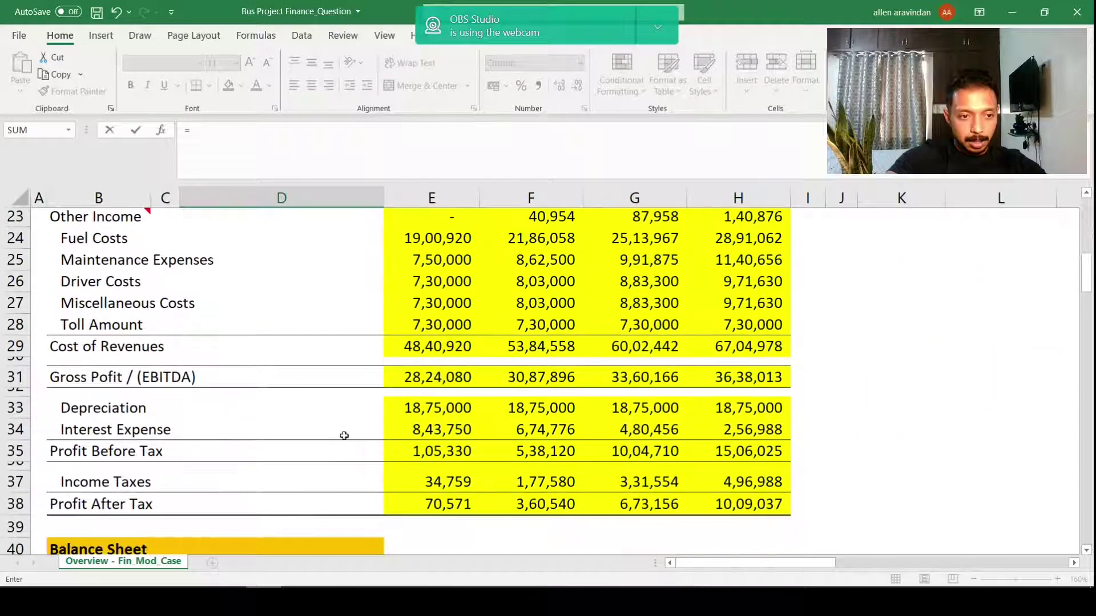
click(345, 412)
key(Return)
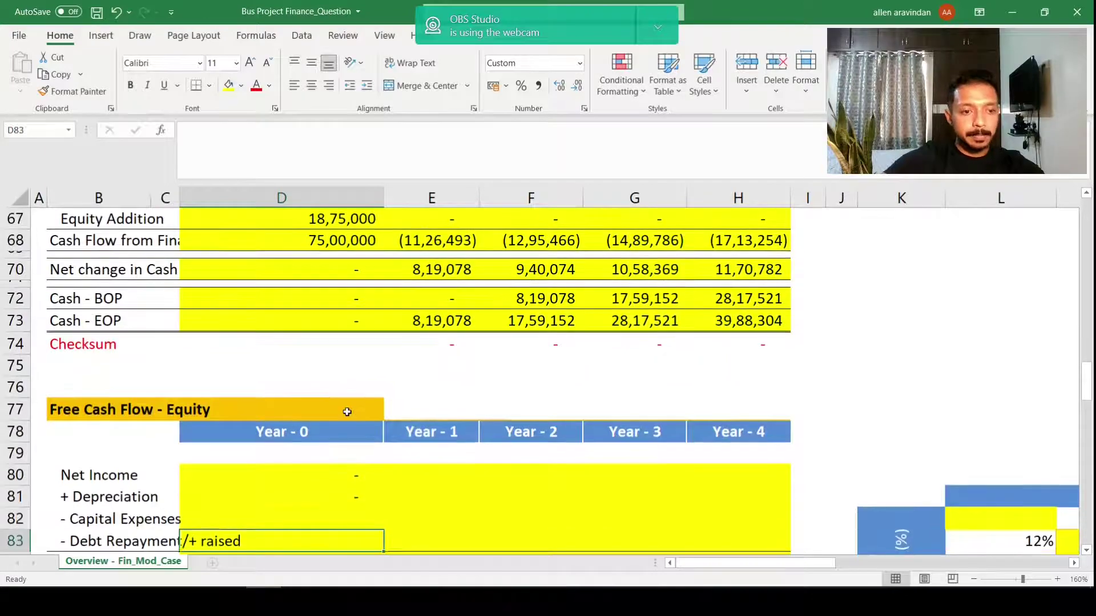
Step: Link Year-0 Capital Expenses in D82 to the cash flow statement's Capex with =D63
text(=)
scroll(347, 412, up, 3)
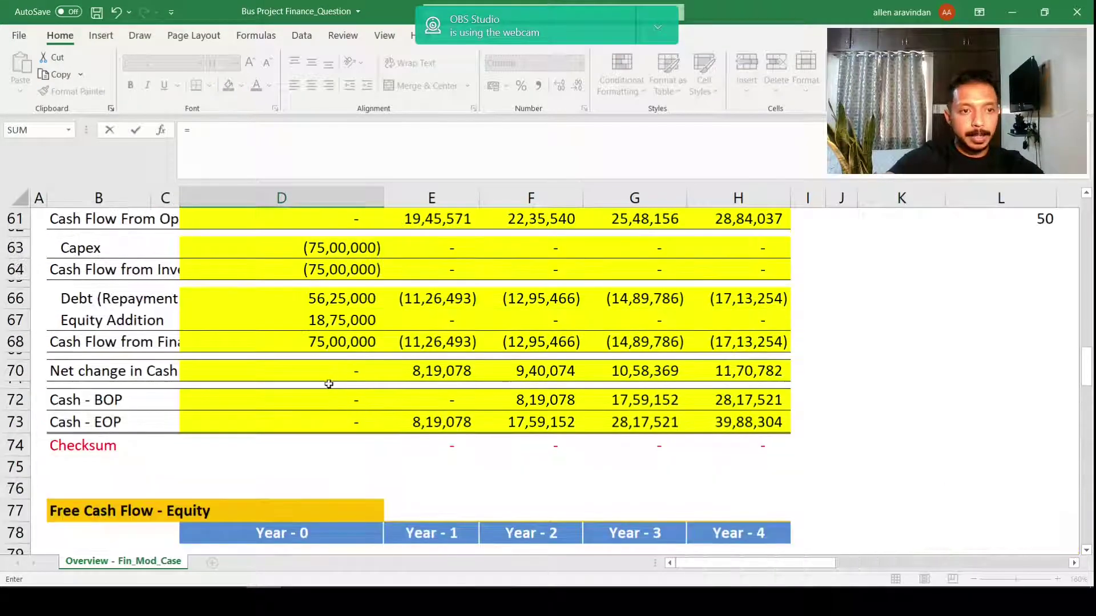
click(330, 313)
key(Return)
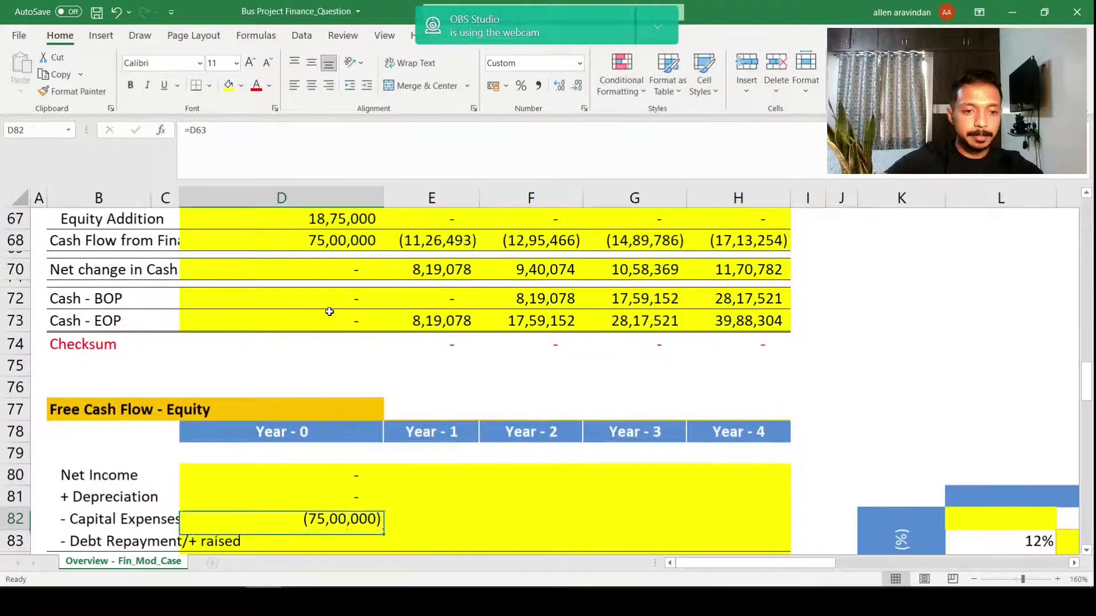
Step: Link Year-0 Debt Repayment in D83 to the cash flow statement's debt line with =D66 and check the reference
text(=)
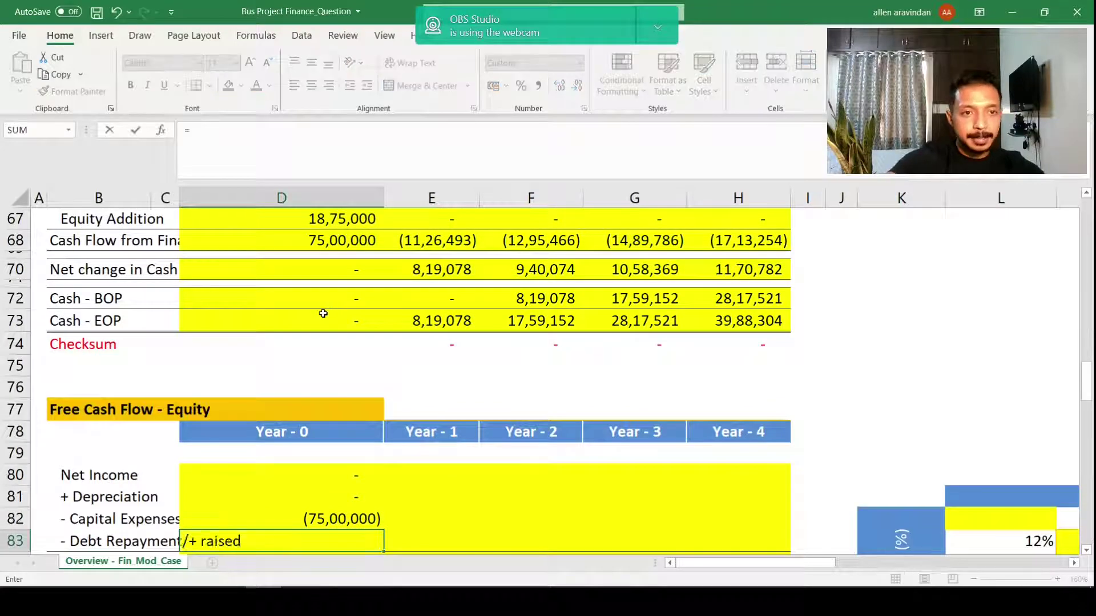
scroll(330, 311, up, 2)
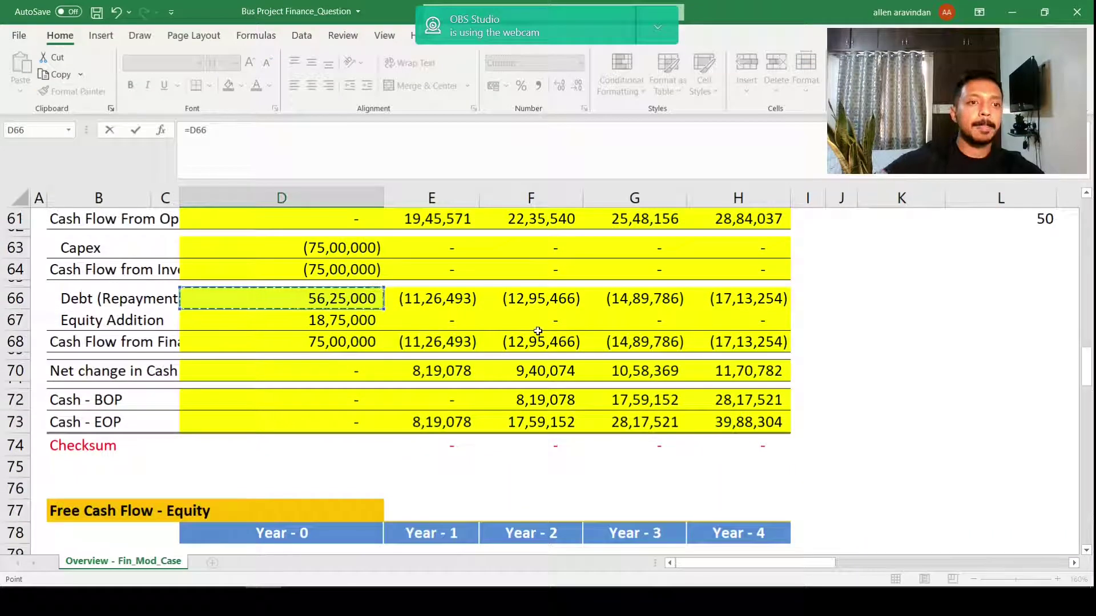
key(Return)
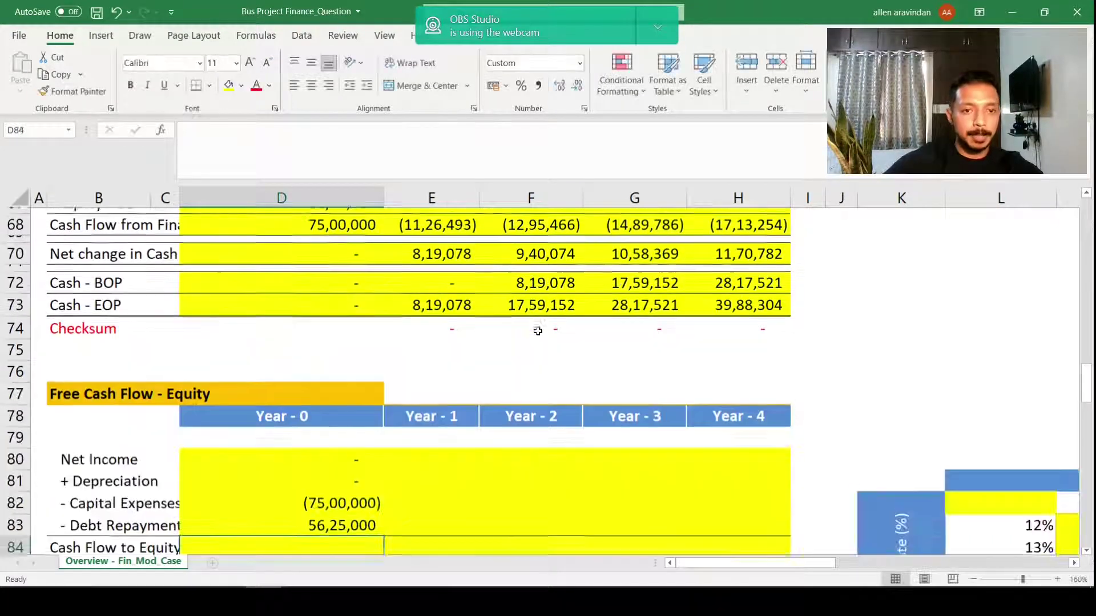
key(Down)
key(Up)
key(Up)
key(F2)
key(Escape)
key(Up)
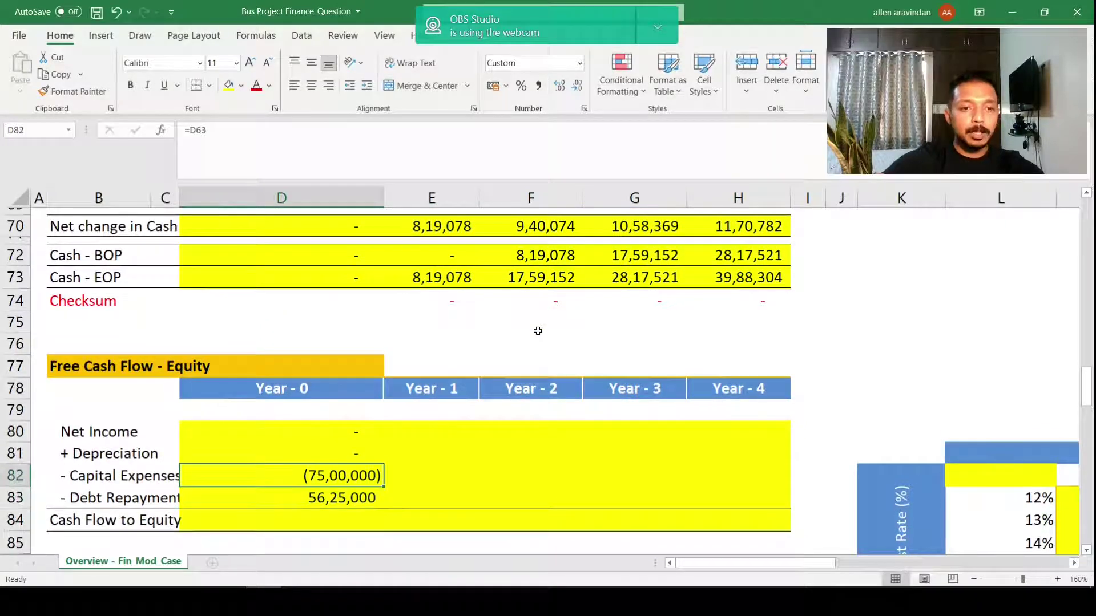
Step: Total Year-0 Cash Flow to Equity in D84 with =SUM(D80:D83) and check the formula
key(shift+Down)
key(Down)
key(Down)
text(=sum()
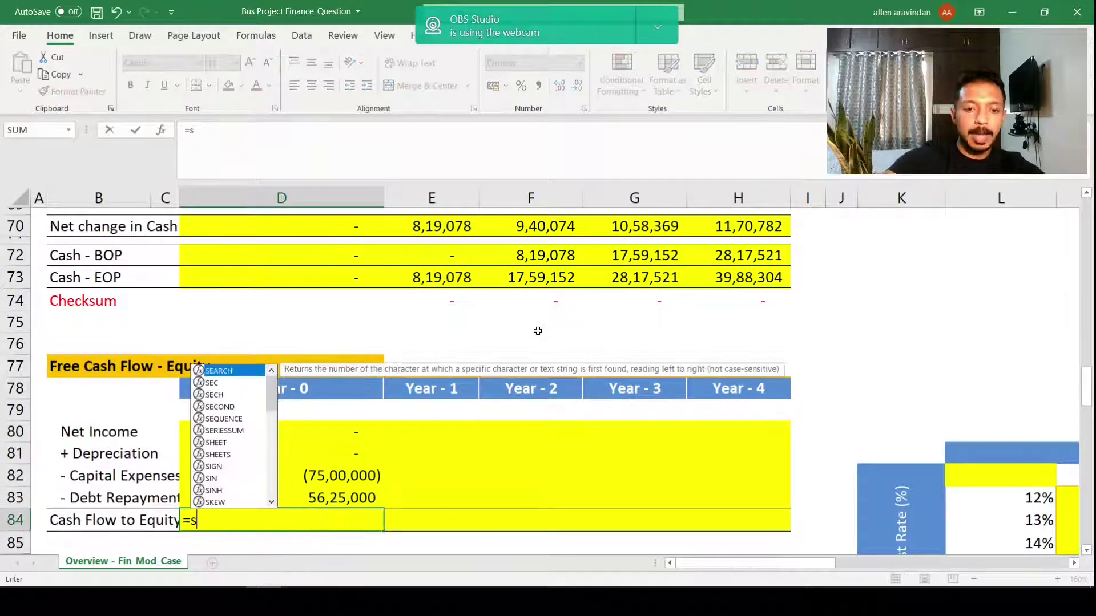
key(Up)
key(Up)
key(Up)
key(Up)
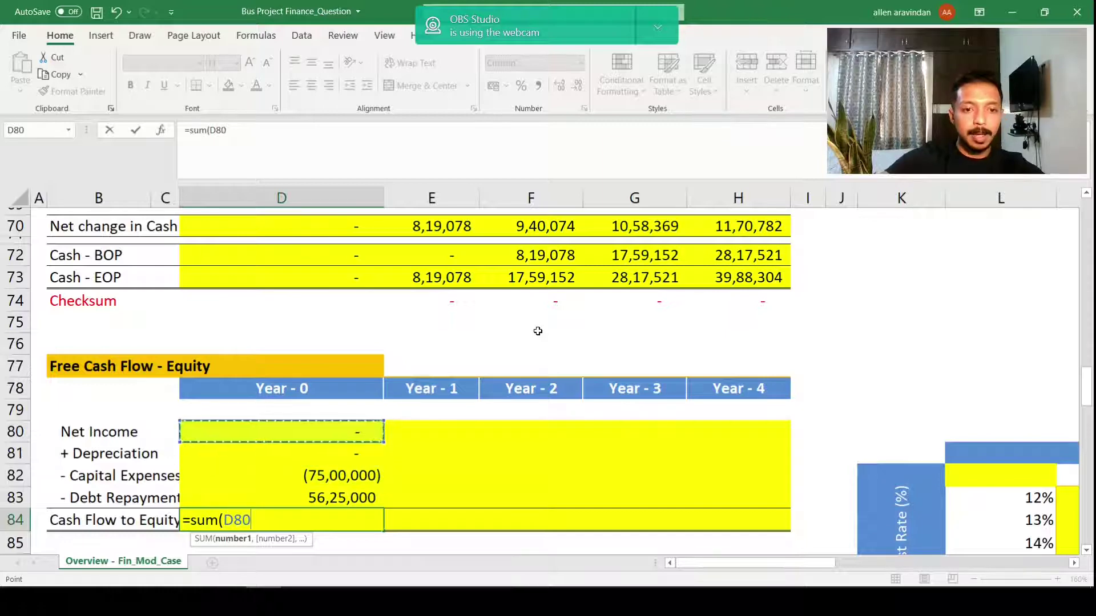
key(shift+Down)
key(shift+Down)
key(shift+Down)
key(Return)
key(Up)
key(F2)
key(Escape)
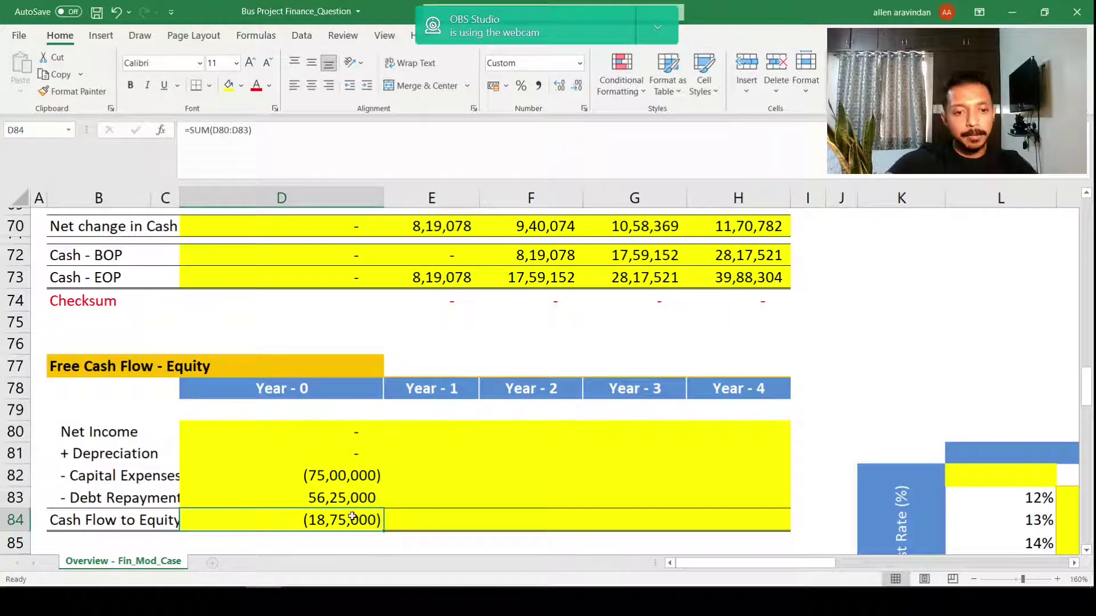
Step: Compare Year-0 Cash Flow to Equity with the balance sheet's Year-0 Equity in D51
scroll(350, 516, up, 7)
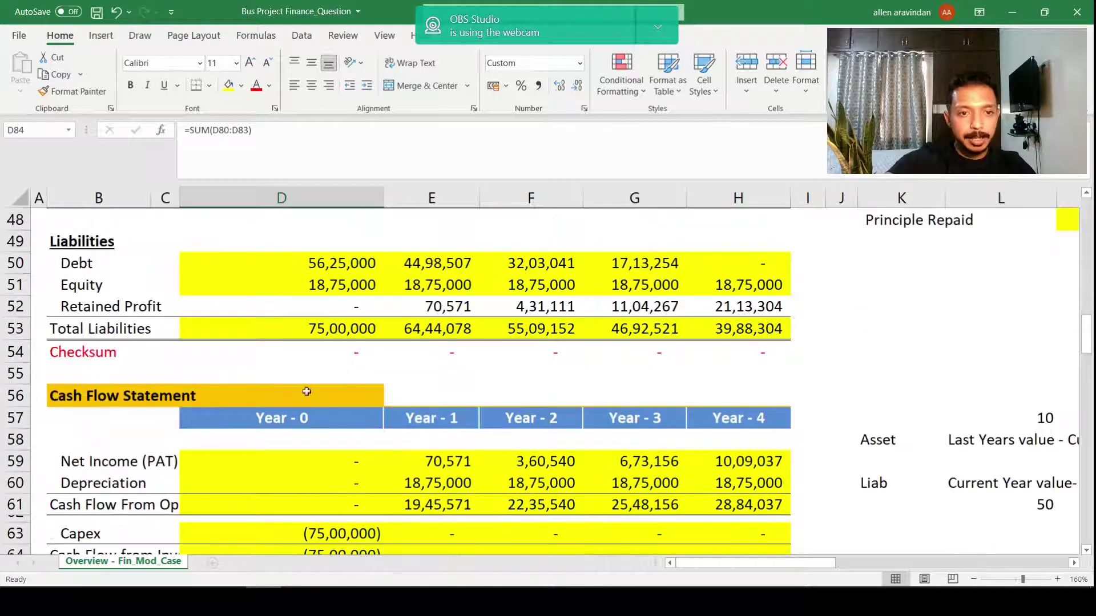
click(306, 391)
key(Up)
key(Up)
key(Up)
key(Up)
key(Up)
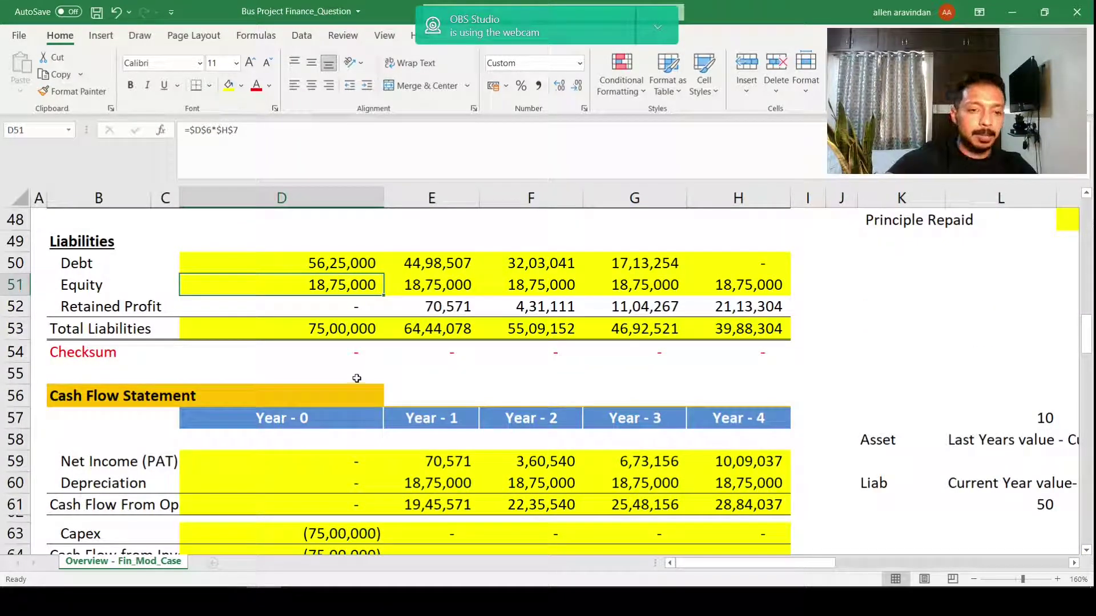
scroll(357, 379, down, 7)
Step: Fill the Year-0 Free Cash Flow - Equity formulas in D80:D84 across Year-1 to Year-4, through column H
click(179, 358)
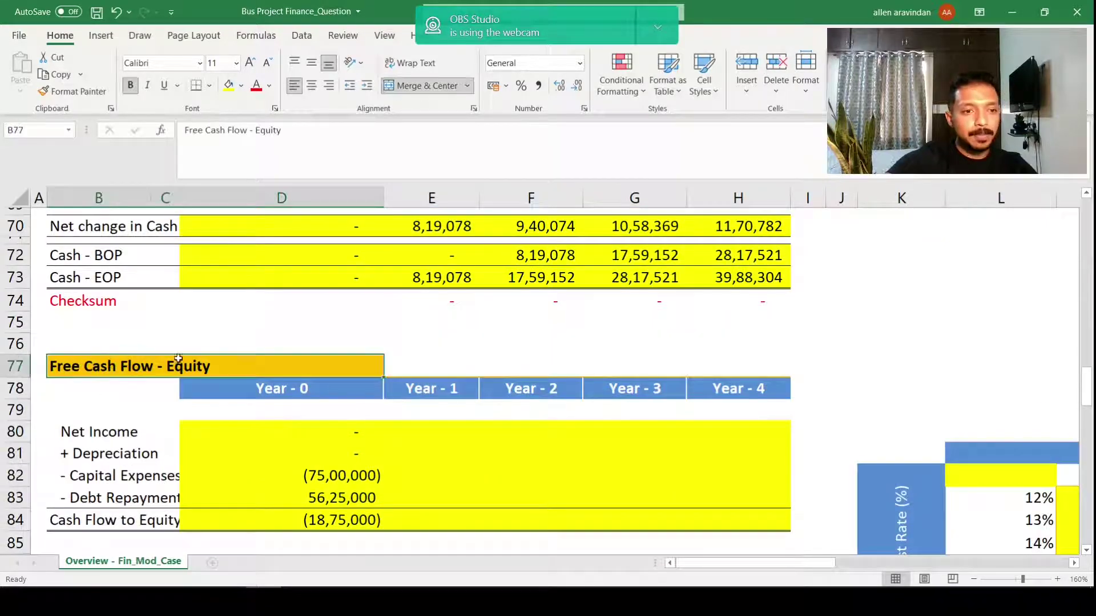
scroll(269, 353, down, 1)
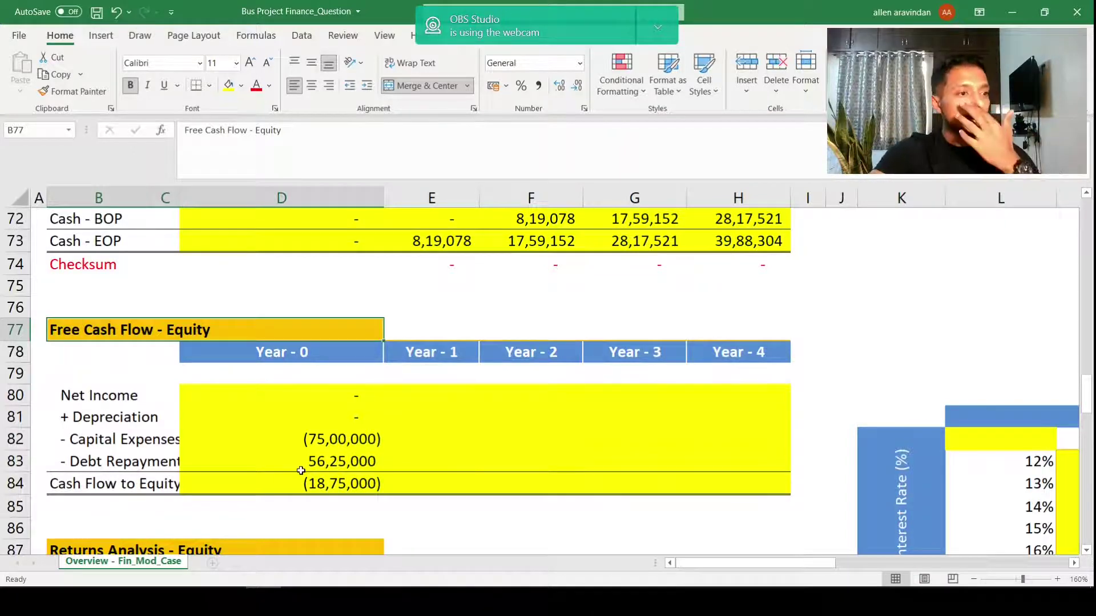
click(342, 390)
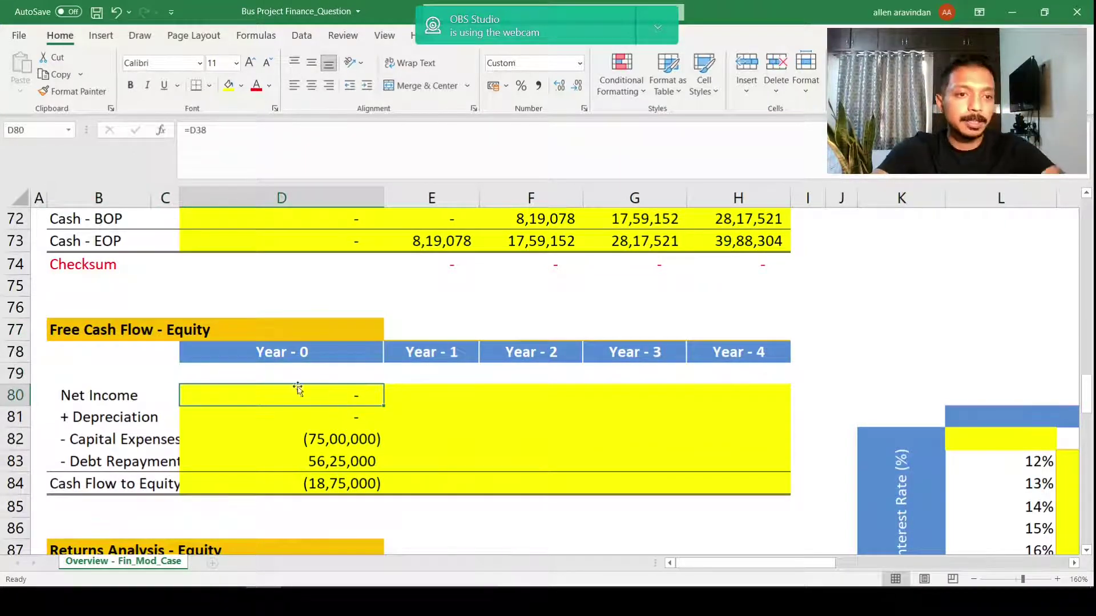
click(206, 323)
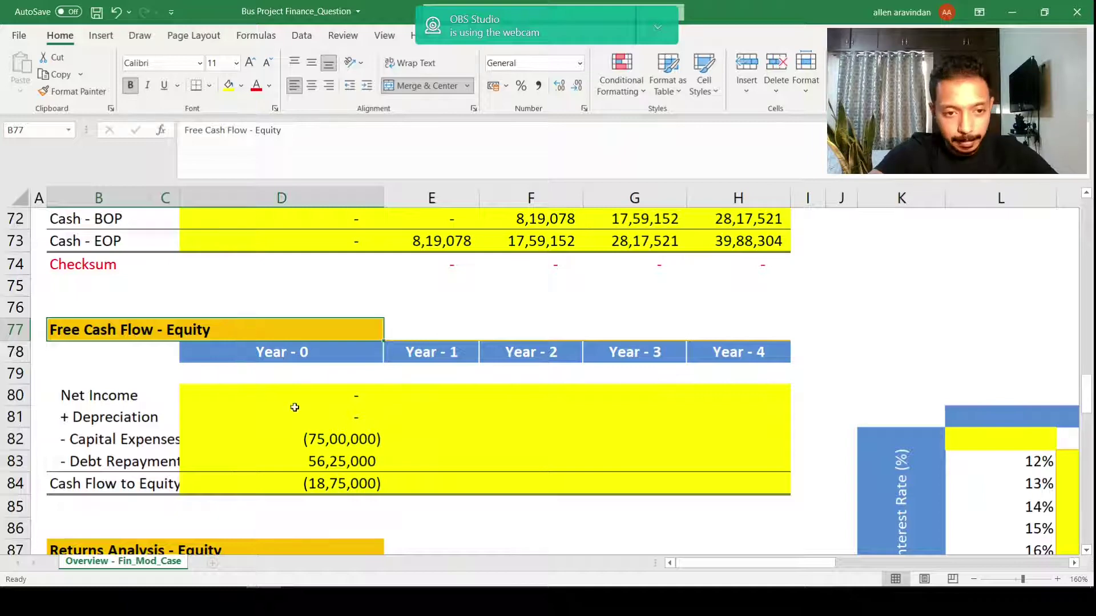
drag(295, 399, 761, 499)
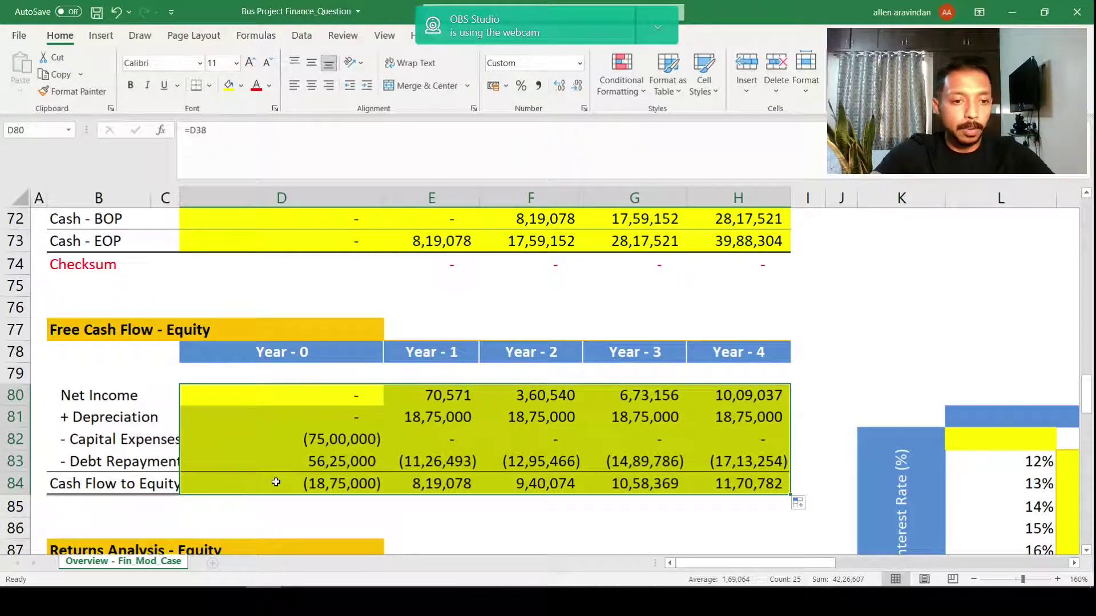
Step: Link Year-0 FCFE in D90 of Returns Analysis - Equity to Cash Flow to Equity with =D84
scroll(276, 482, down, 2)
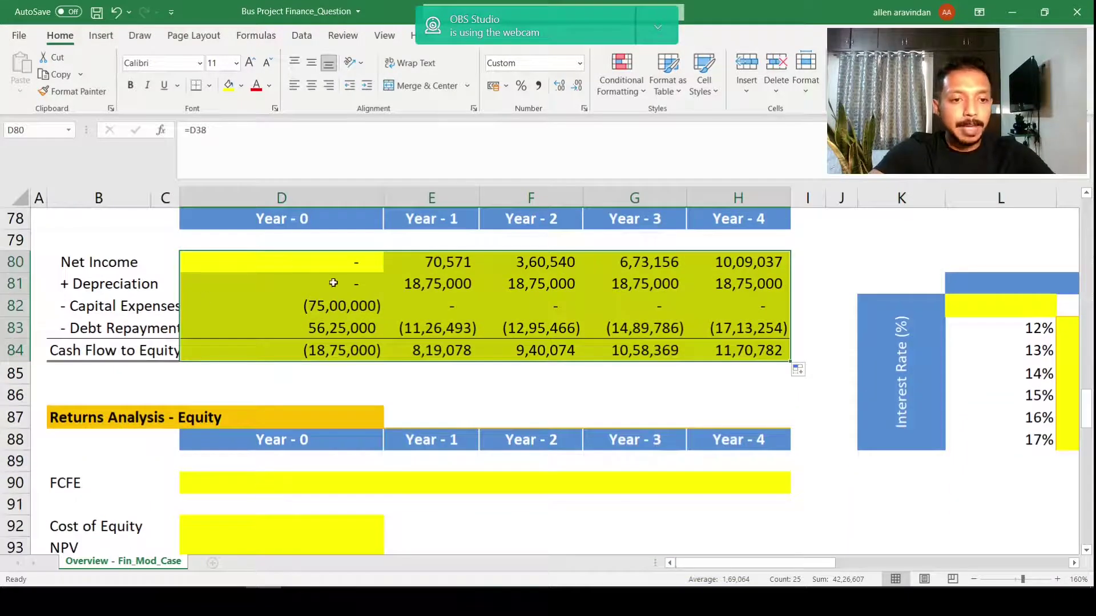
click(282, 480)
text(=)
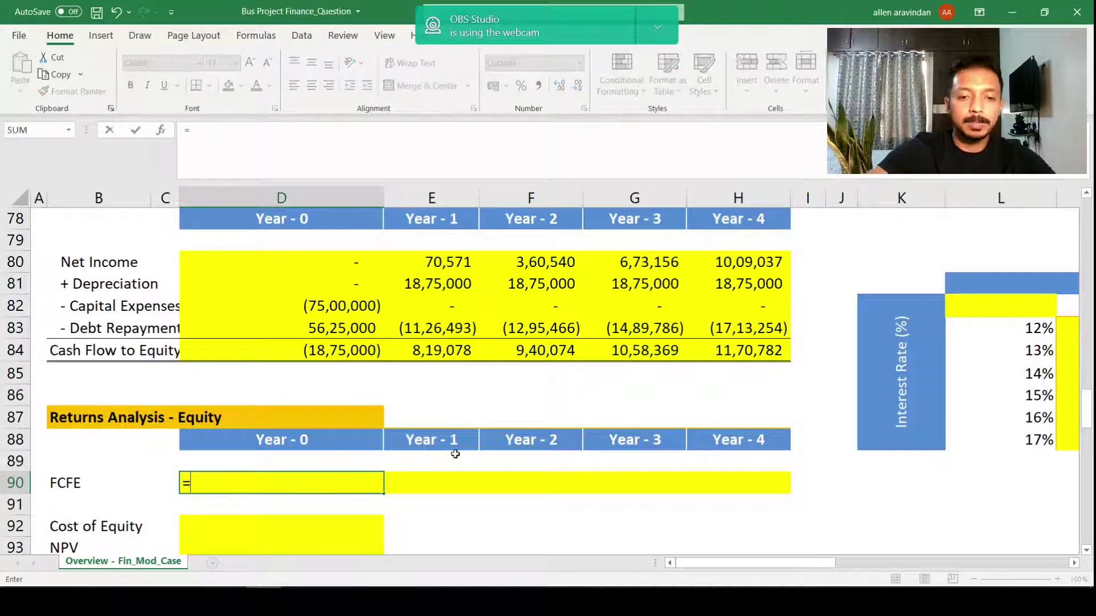
key(Up)
key(Up)
key(Up)
key(Up)
key(Up)
key(Up)
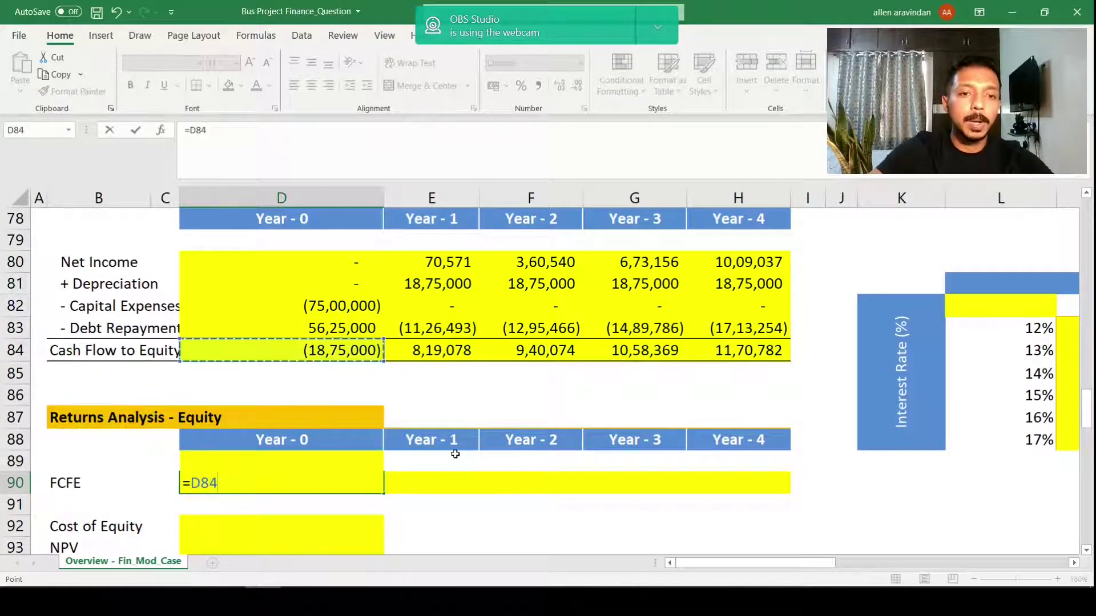
key(ctrl+Return)
Step: Copy the FCFE formula from D90 across Year-1 to Year-4, through H90
key(ctrl+c)
key(shift+Right)
key(shift+Right)
key(shift+Right)
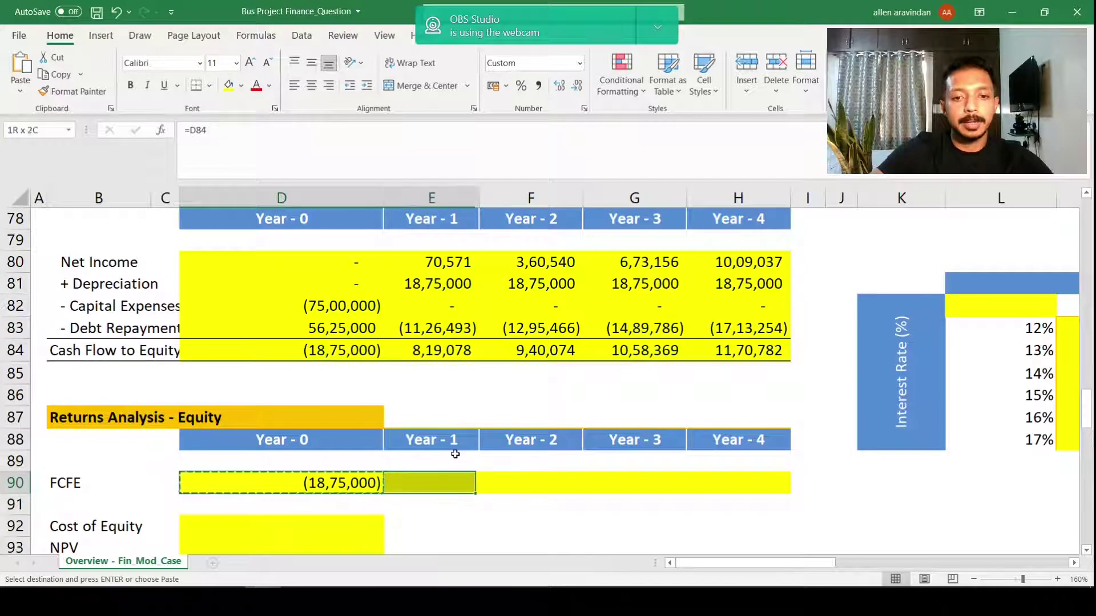
key(shift+Right)
key(ctrl+v)
key(Escape)
key(Down)
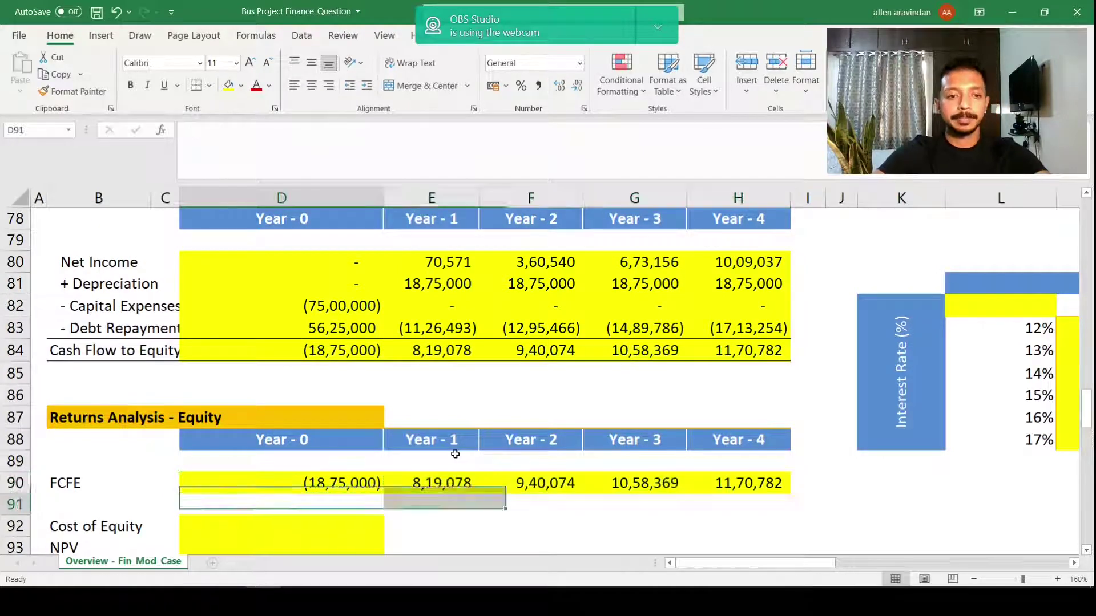
Step: Link Cost of Equity in D92 to the financing assumption with the absolute reference =$H$10
scroll(455, 454, down, 1)
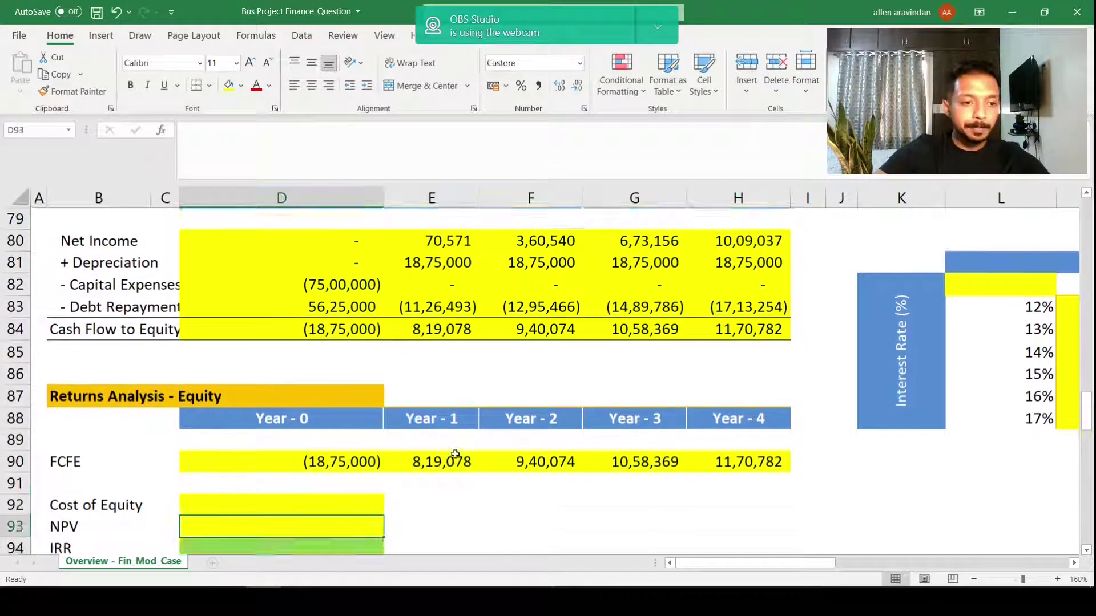
key(Down)
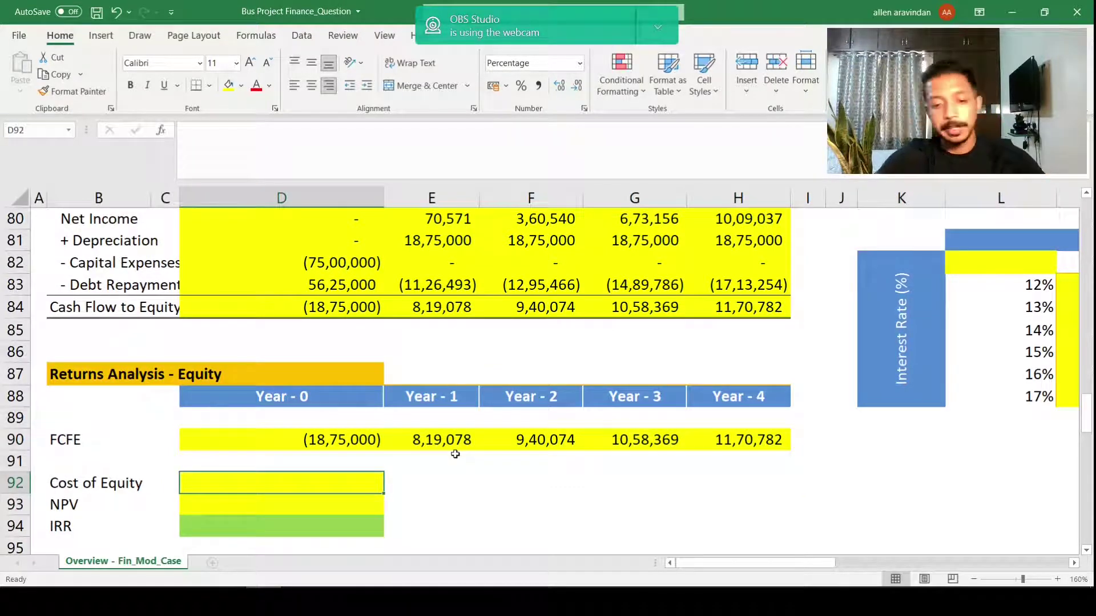
text(=)
scroll(455, 454, up, 20)
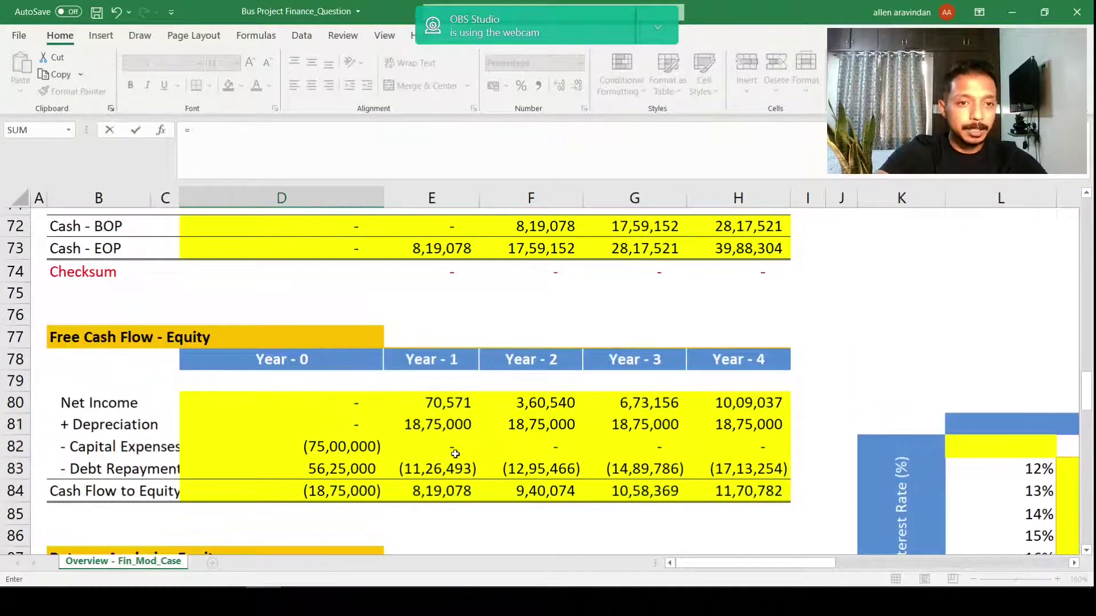
scroll(463, 452, up, 5)
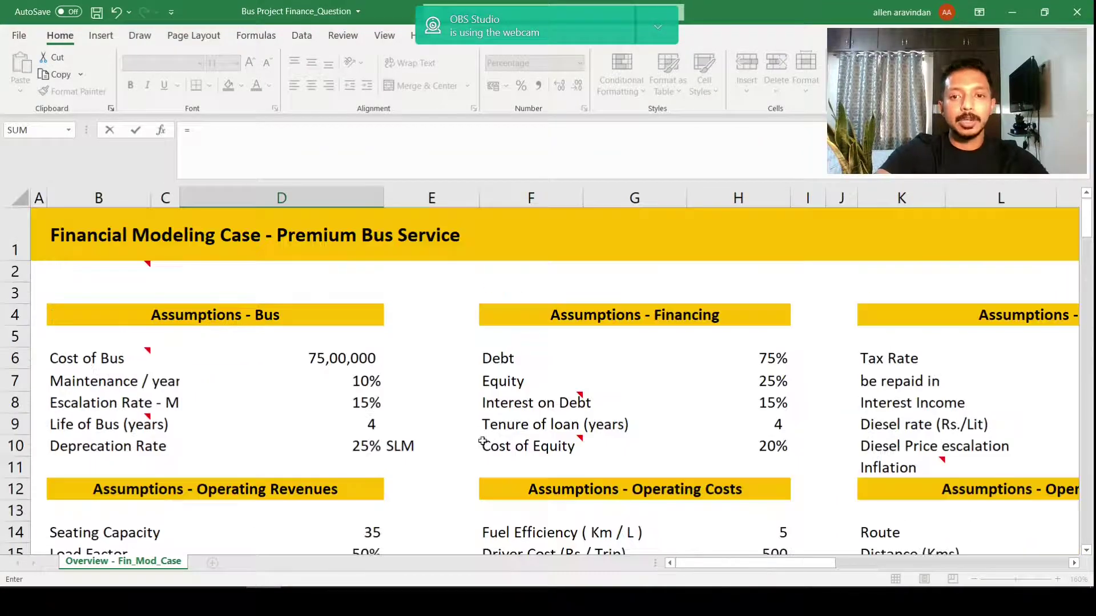
click(771, 437)
key(F4)
key(ctrl+Return)
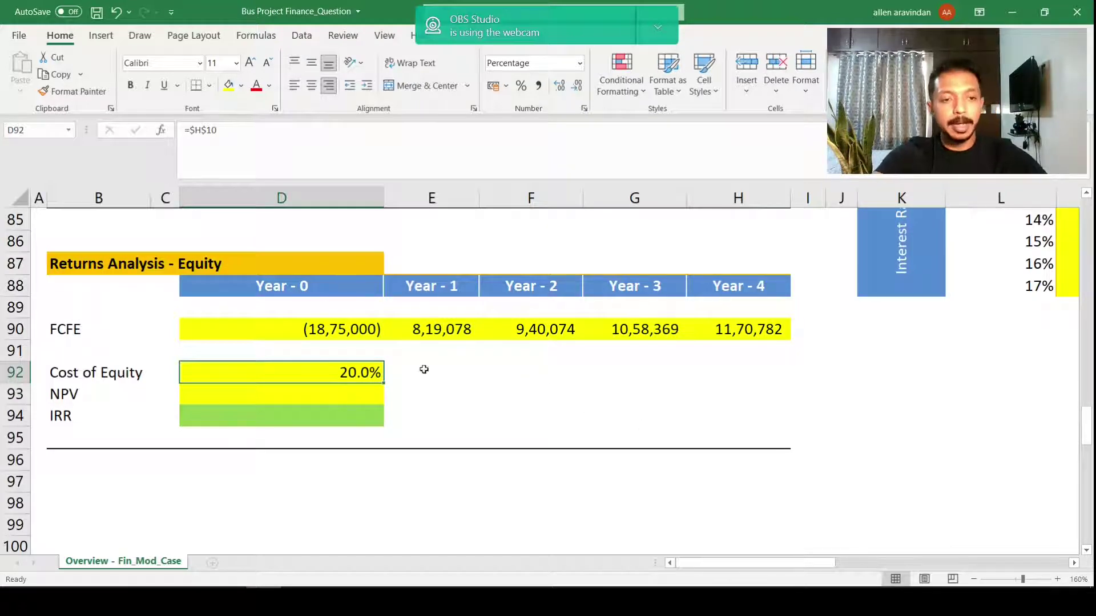
Step: Label the empty row between FCFE and Cost of Equity as PV in B91
click(254, 388)
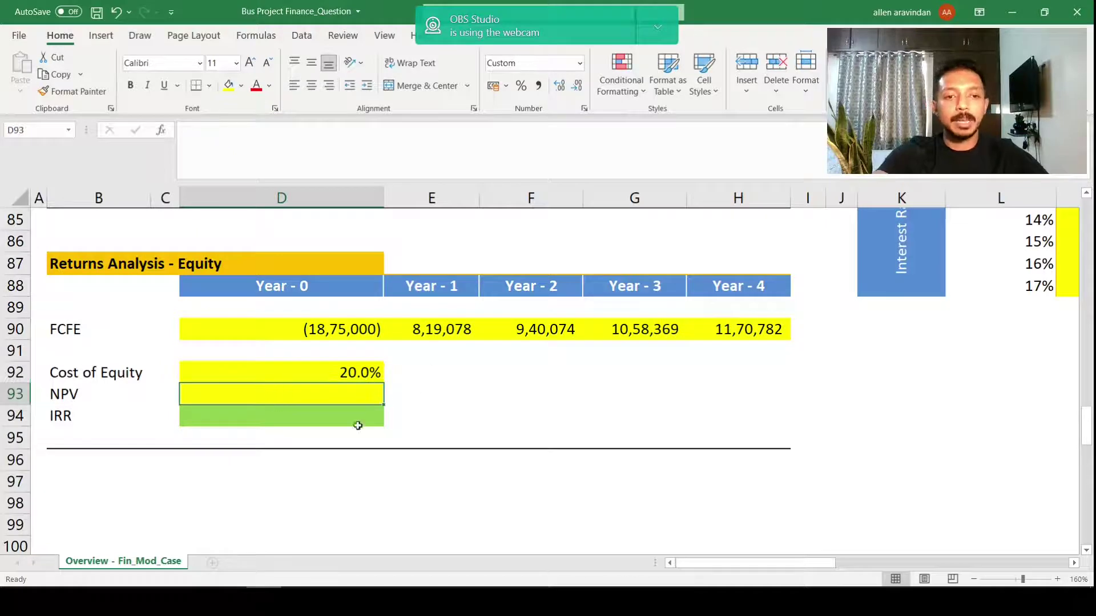
click(347, 410)
click(360, 384)
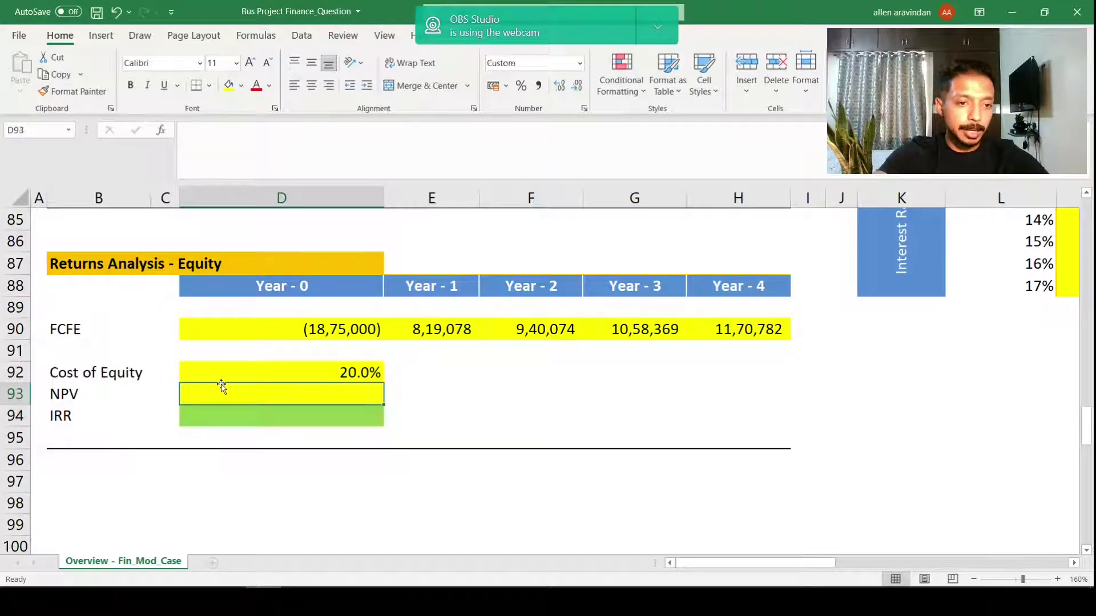
click(69, 388)
click(102, 352)
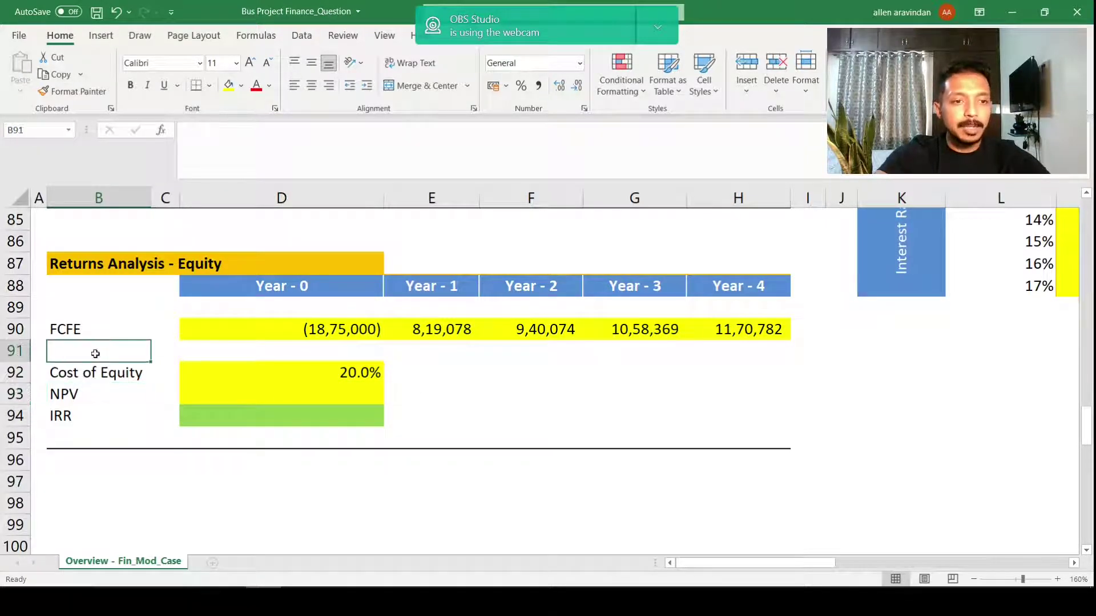
text(PV)
key(Return)
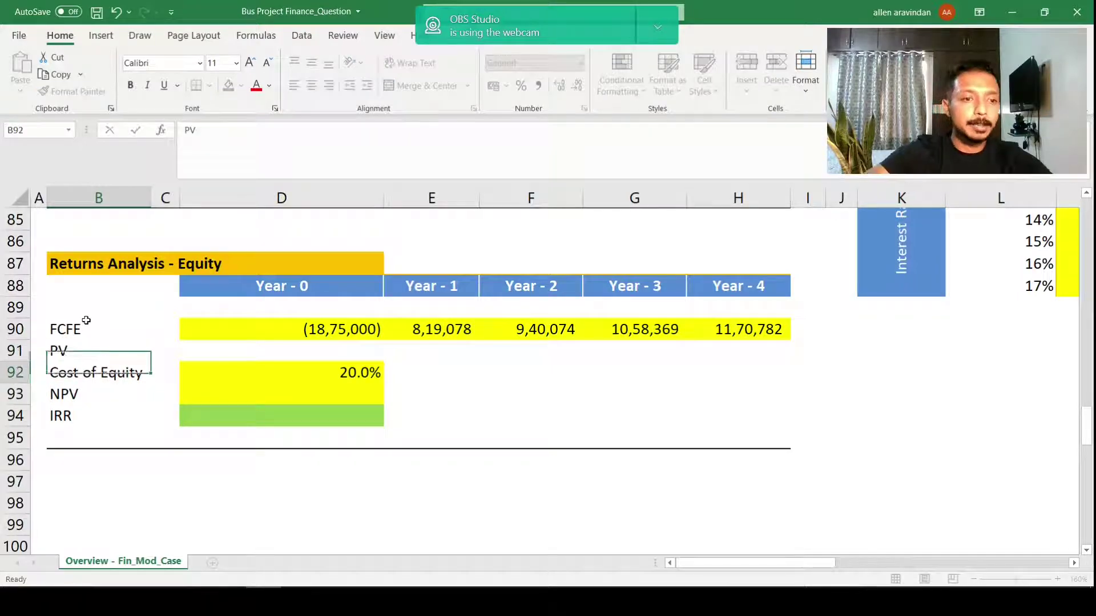
Step: Number the periods 0, 1, 2, 3 and 4 under the Year-0 to Year-4 headers in D89:H89
key(Up)
key(Right)
key(Right)
key(Right)
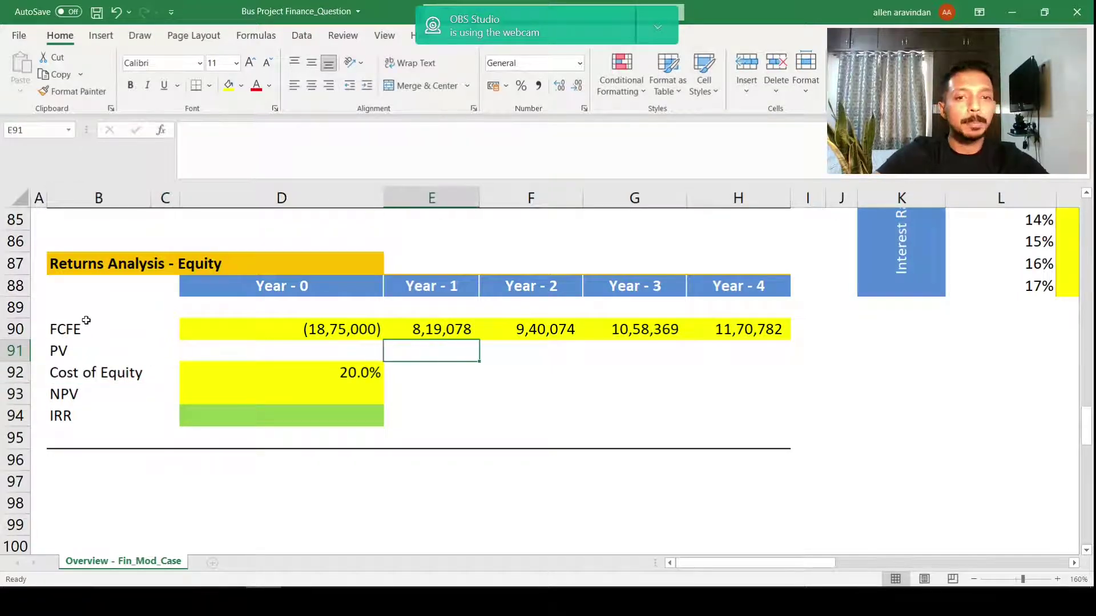
key(Up)
key(Left)
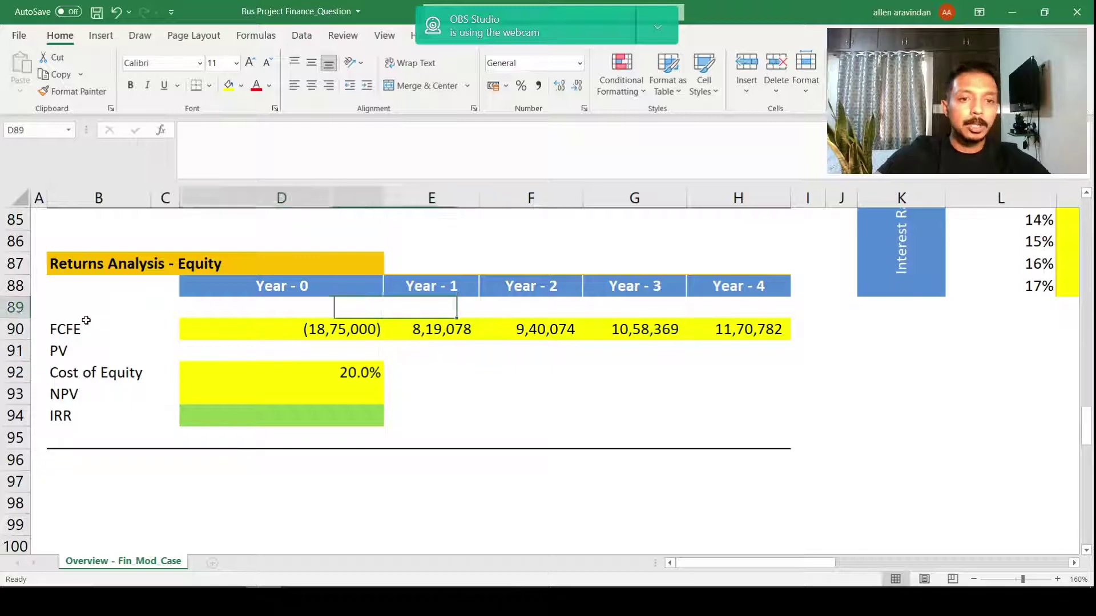
key(Up)
text(0)
key(Right)
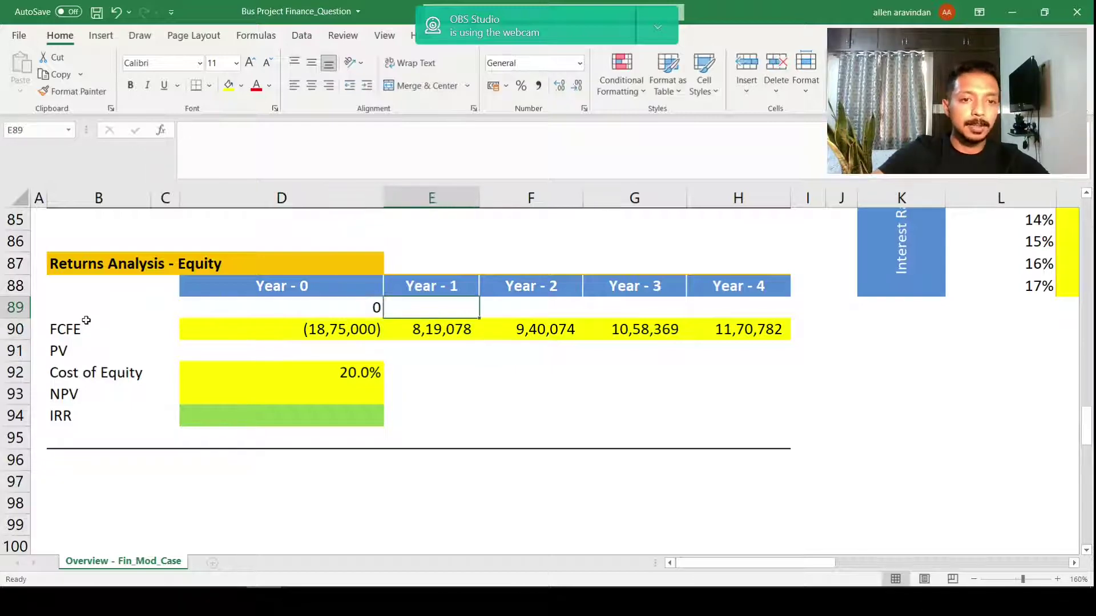
text(1)
key(Right)
text(2)
key(Right)
text(3)
key(Right)
text(4)
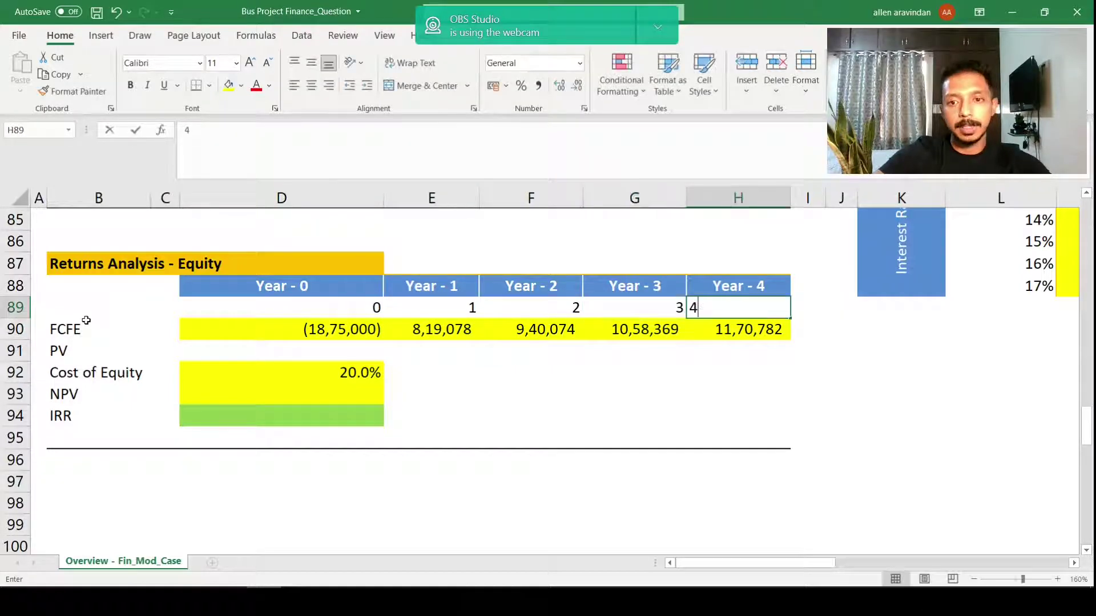
key(Return)
Step: Calculate the Year-4 PV in H91 by discounting FCFE at the absolute Cost of Equity with =H90/(1+$D$92)^H89
key(Left)
key(Left)
key(Left)
key(Down)
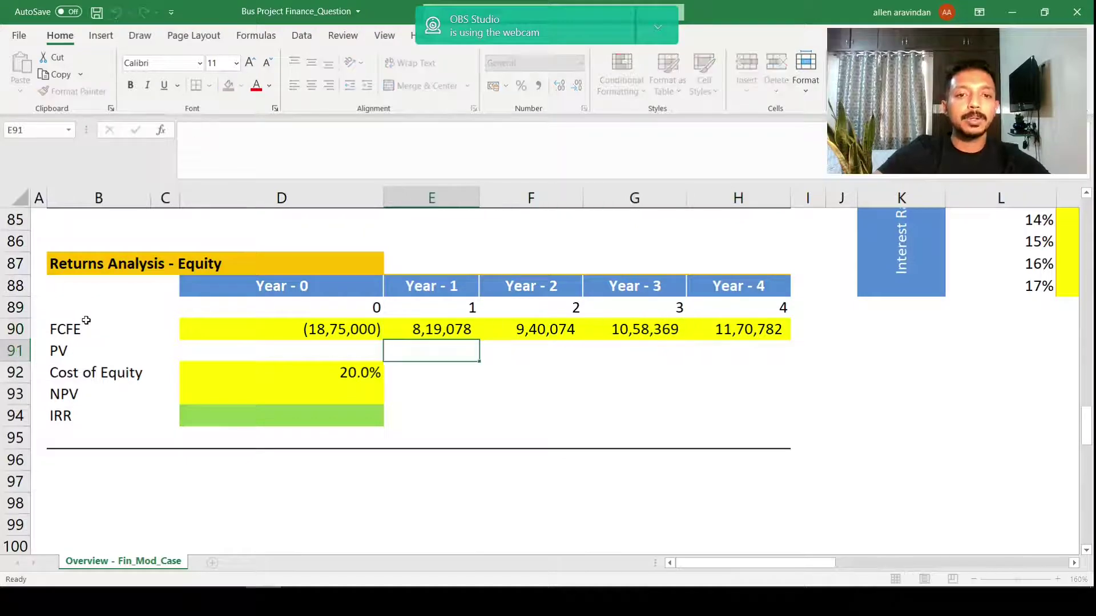
key(Right)
key(Right)
key(Right)
text(=)
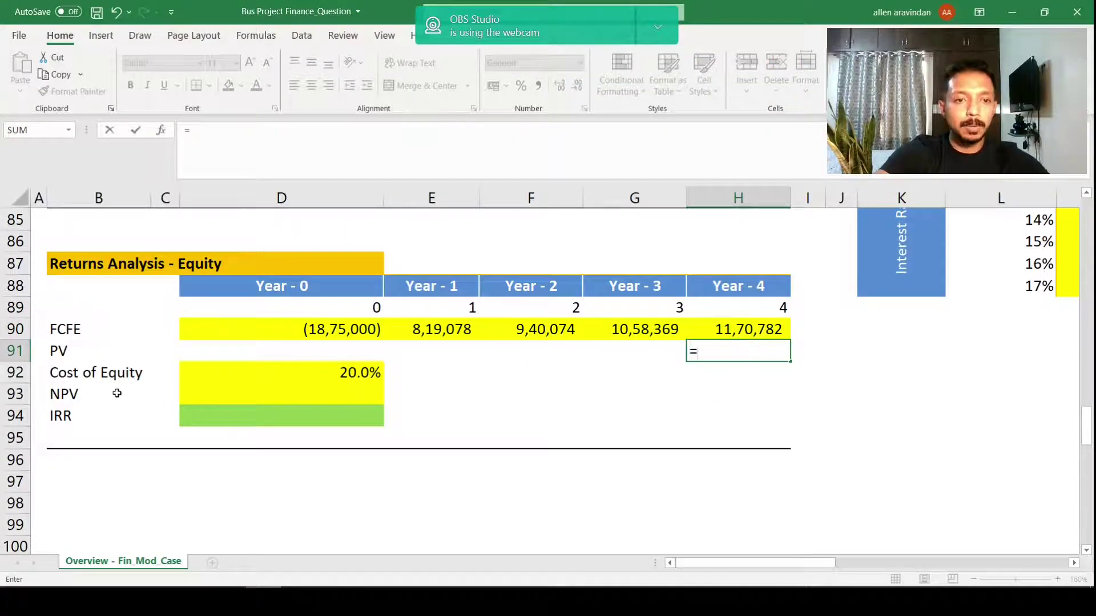
click(726, 330)
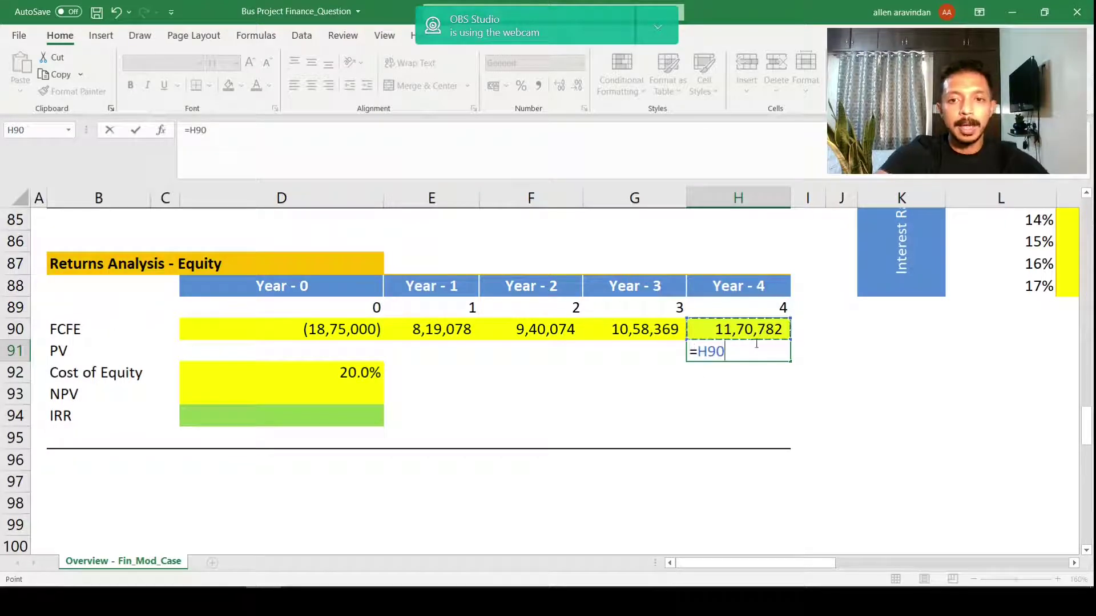
text(/)
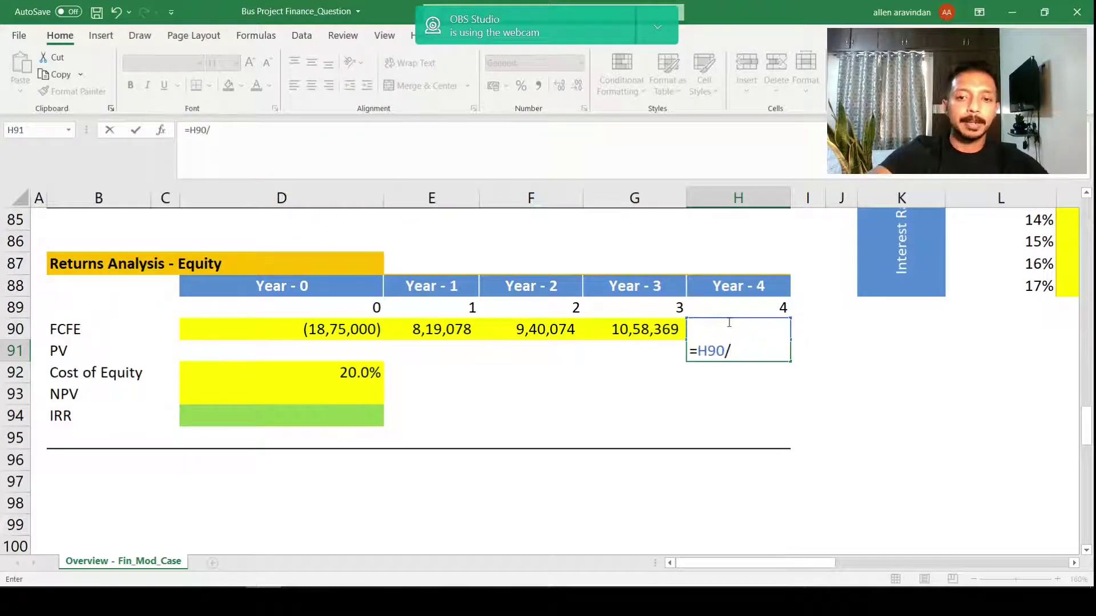
text((1)
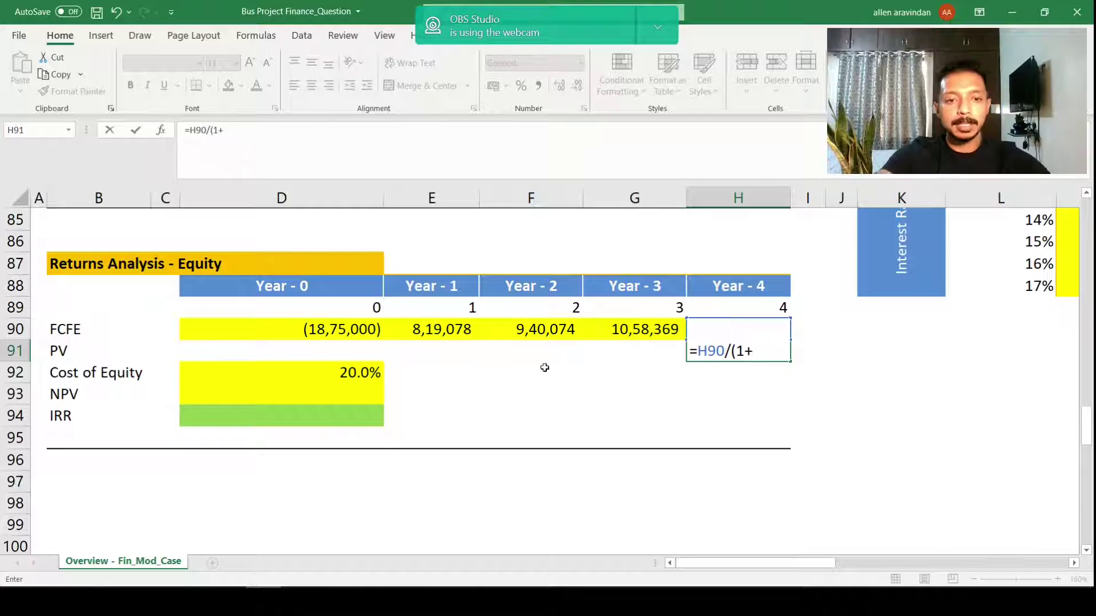
text(+)
click(355, 372)
key(F4)
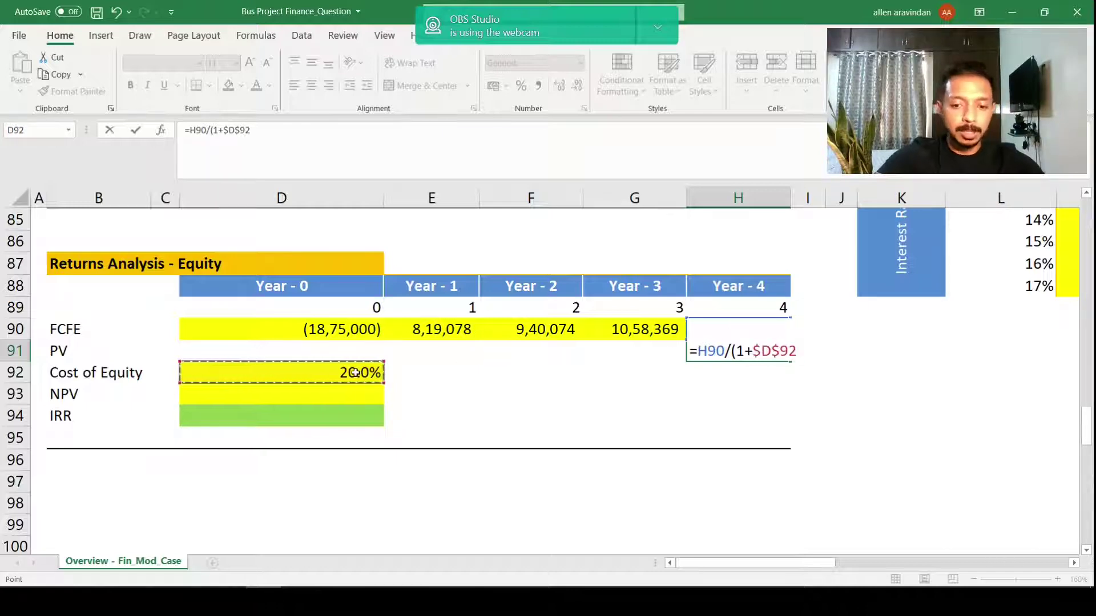
text()^)
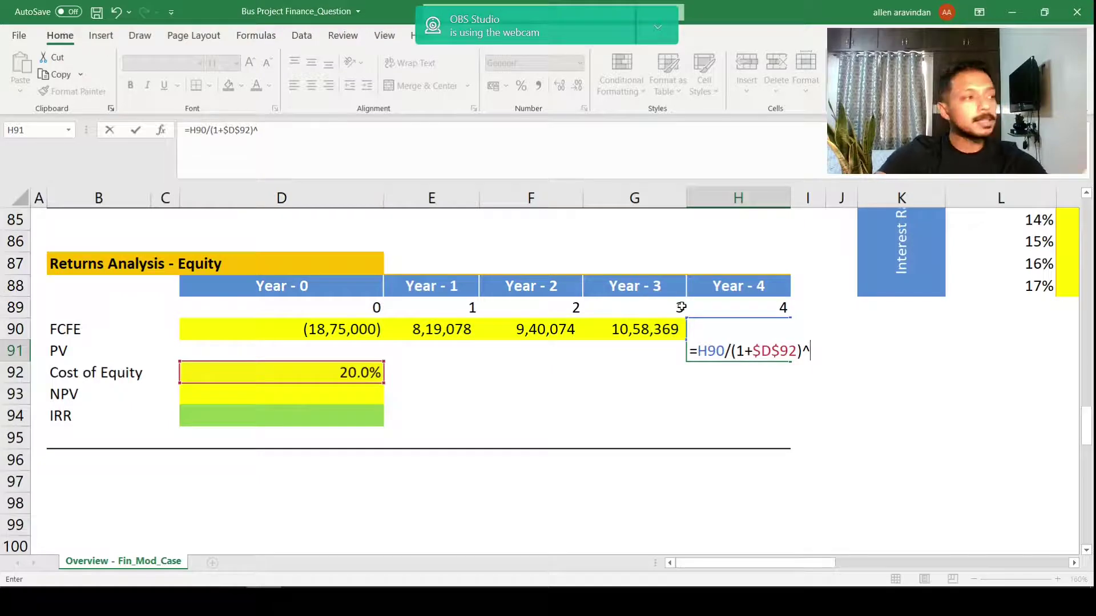
click(765, 304)
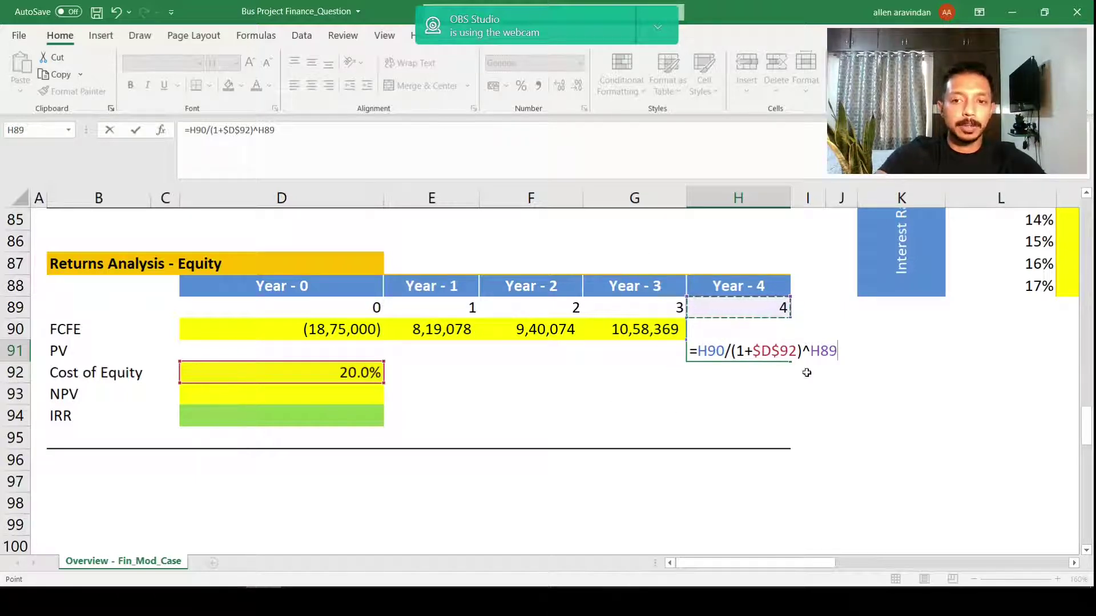
key(ctrl+Return)
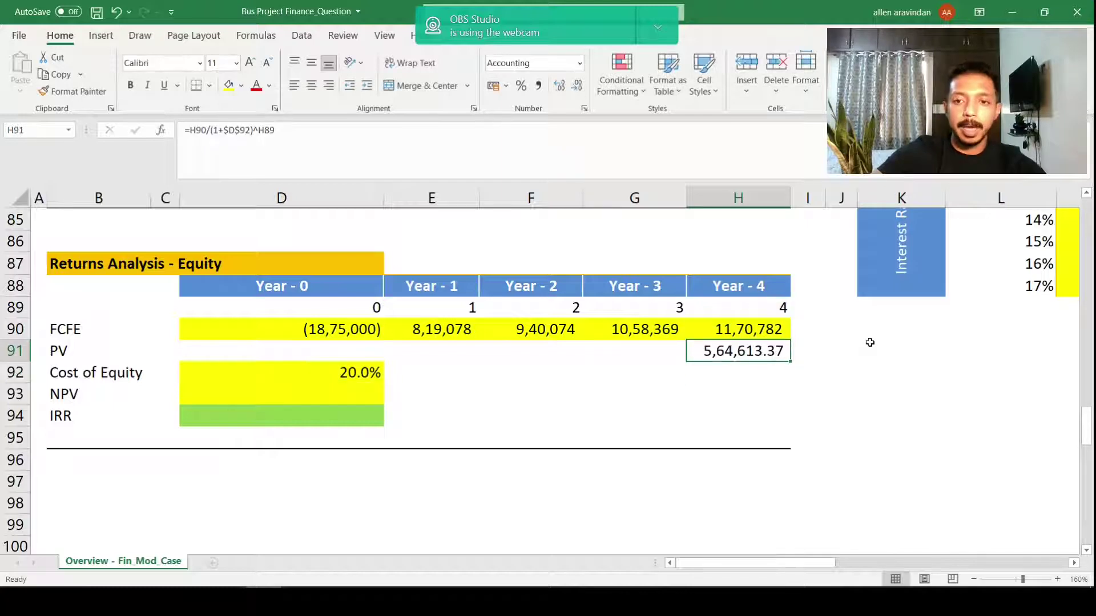
Step: Copy the PV formula from H91 back across Year-3 to Year-0, through D91
key(ctrl+c)
key(shift+Left)
key(shift+Left)
key(shift+Left)
key(shift+Left)
key(Return)
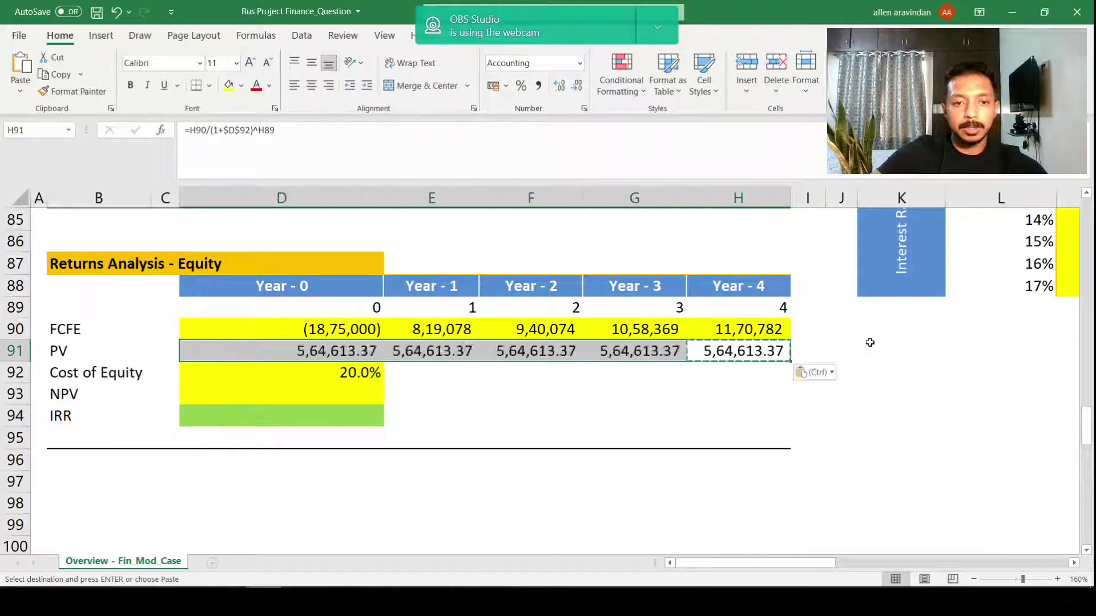
Step: Examine the copied PV formulas for Year-0 in D91 and Year-1 in E91
key(Left)
key(Left)
key(Left)
key(Left)
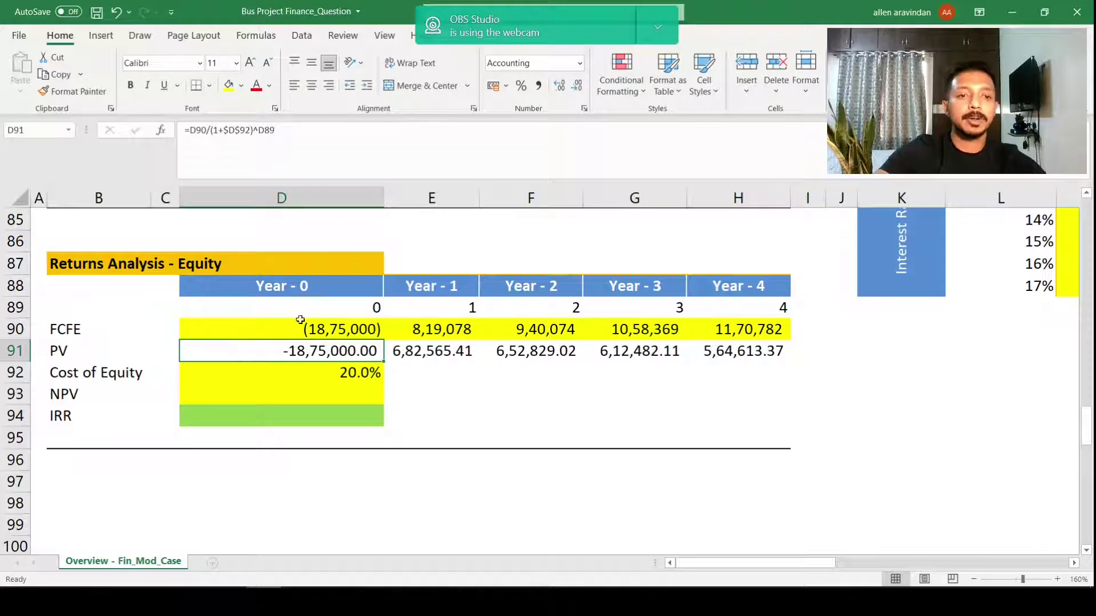
double_click(363, 354)
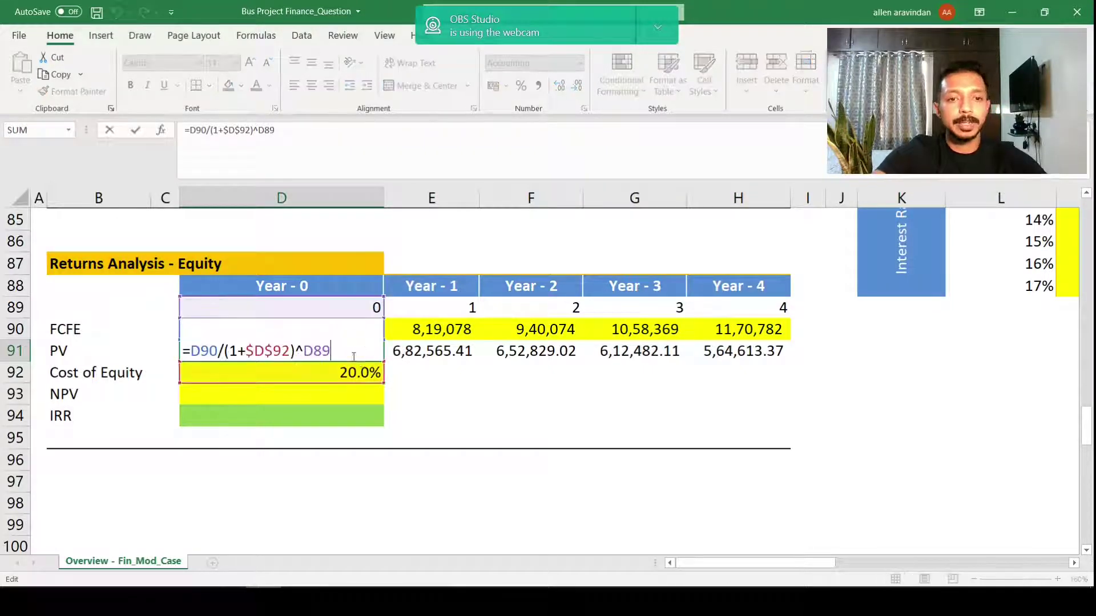
key(Escape)
click(421, 351)
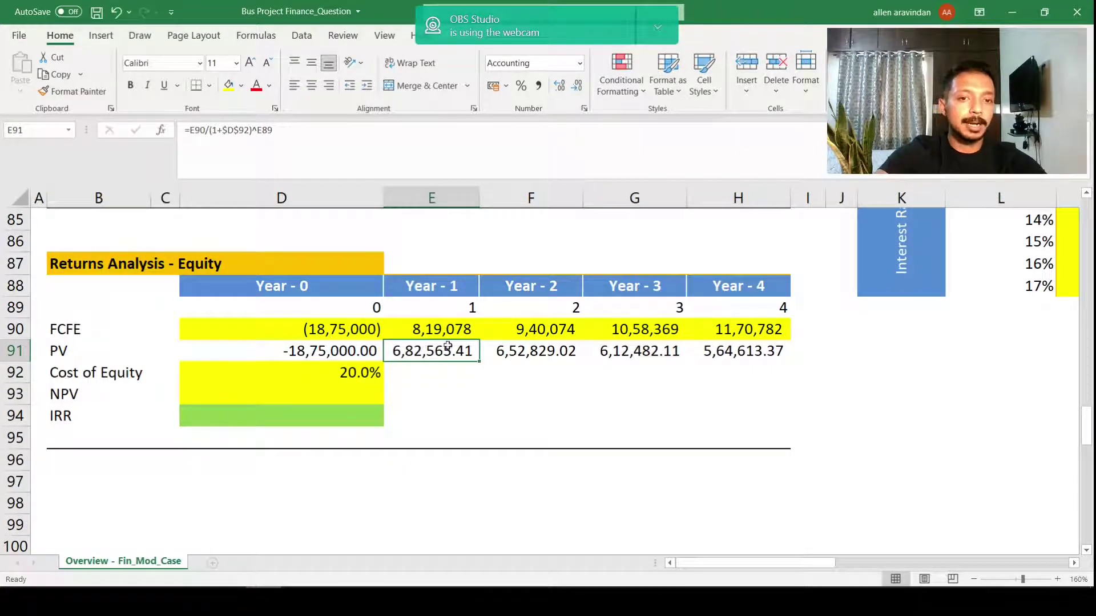
Step: Calculate the equity NPV in D93 as the sum of the PV row with =SUM(D91:H91) and review the formula's range
click(360, 392)
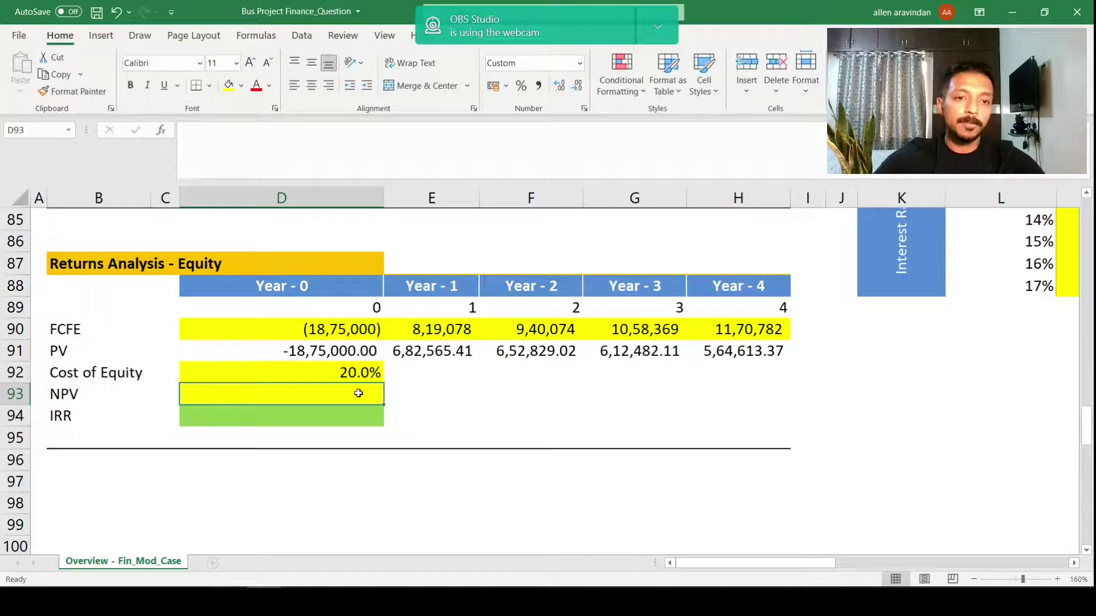
text(=)
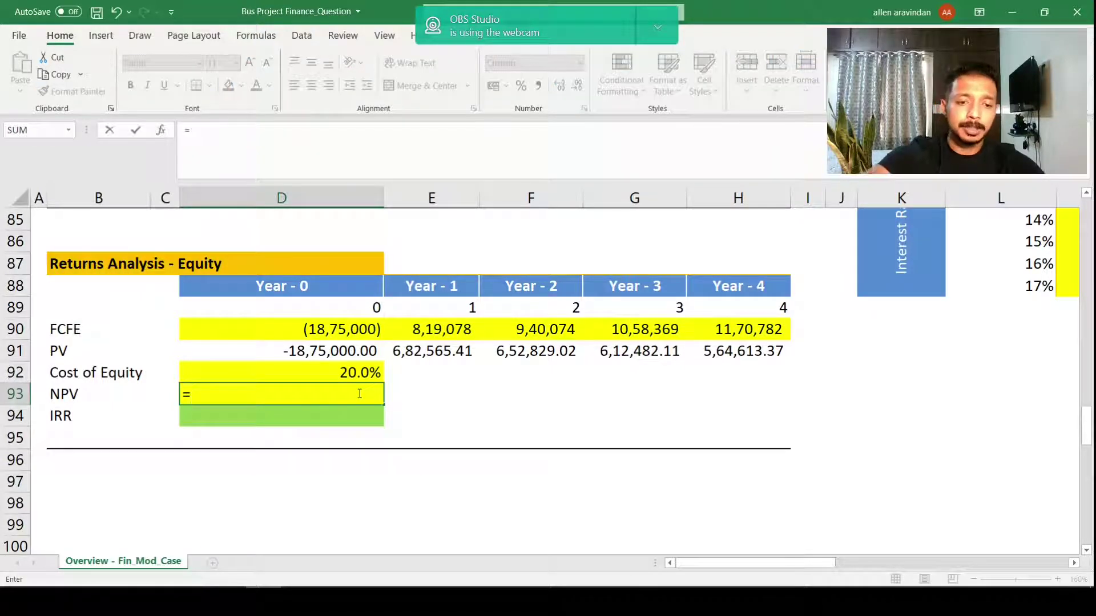
text(SUM()
drag(337, 351, 742, 351)
key(Return)
click(359, 394)
double_click(359, 394)
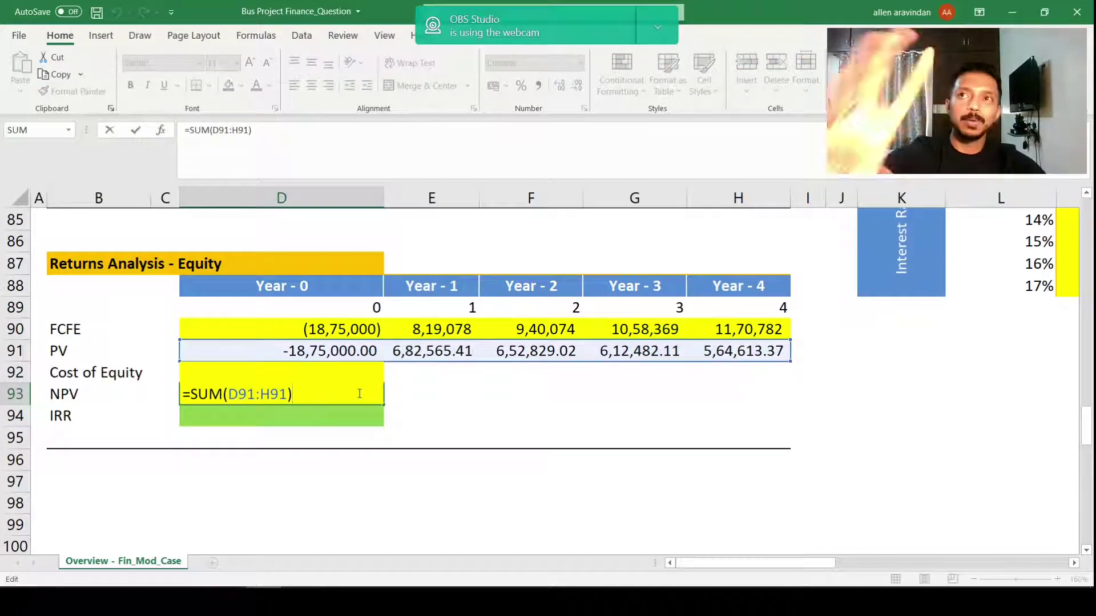
key(Escape)
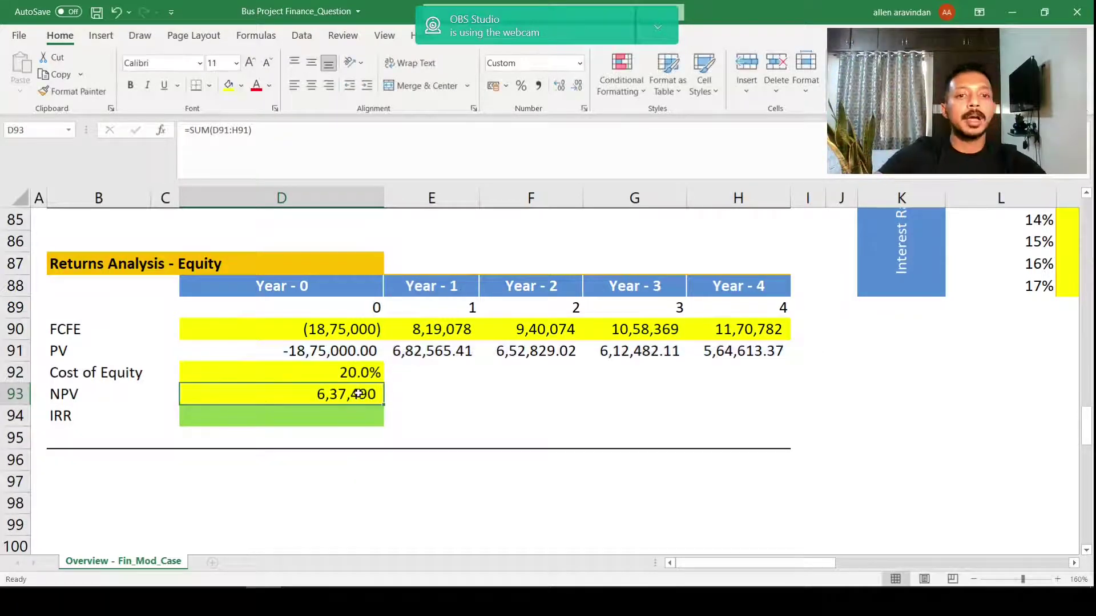
double_click(360, 394)
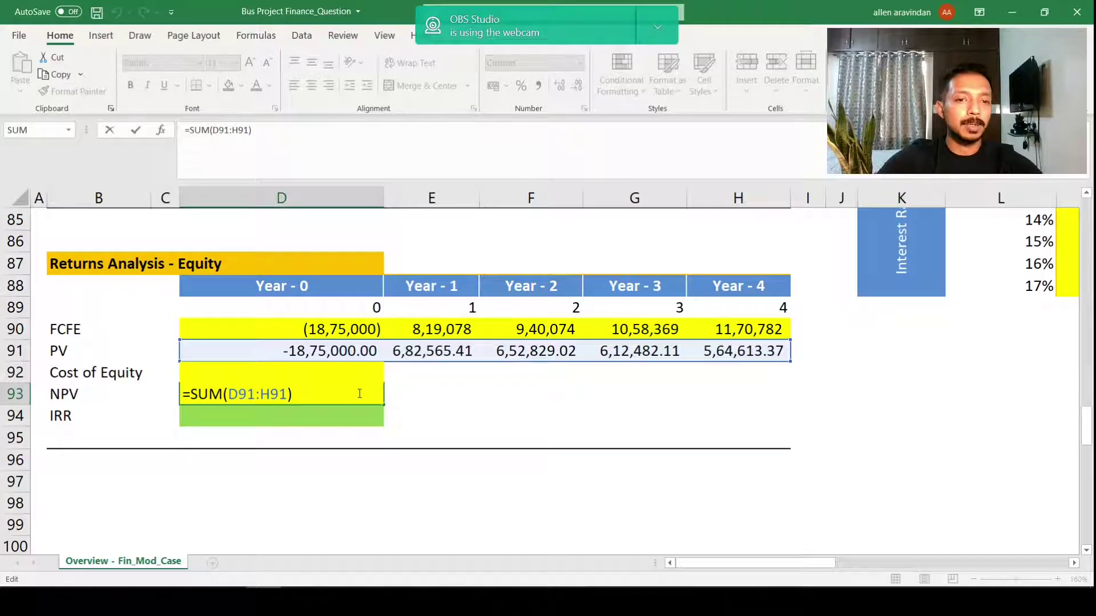
key(Escape)
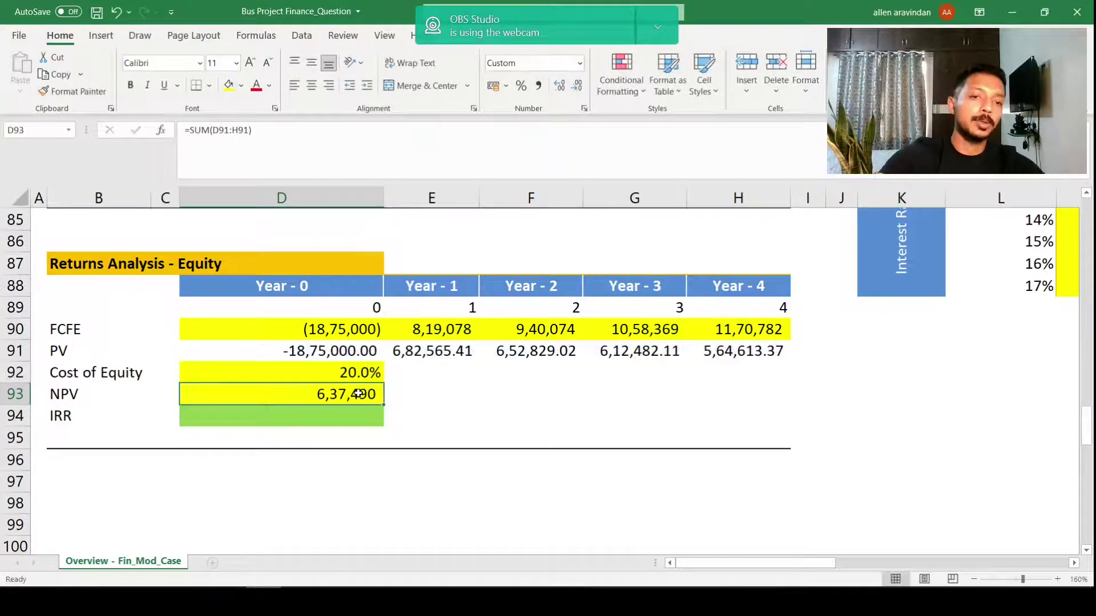
double_click(359, 394)
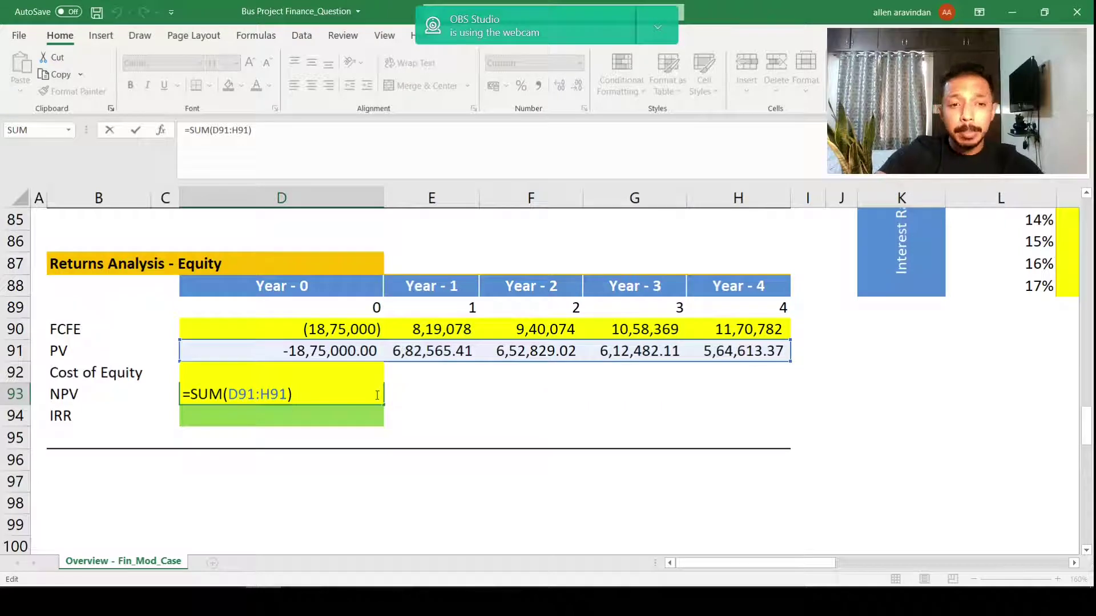
Step: Calculate a comparison NPV in E93 from the Cost of Equity and the Year-0 to Year-4 FCFE with =NPV(D92,D90:H90)
click(412, 394)
text(=)
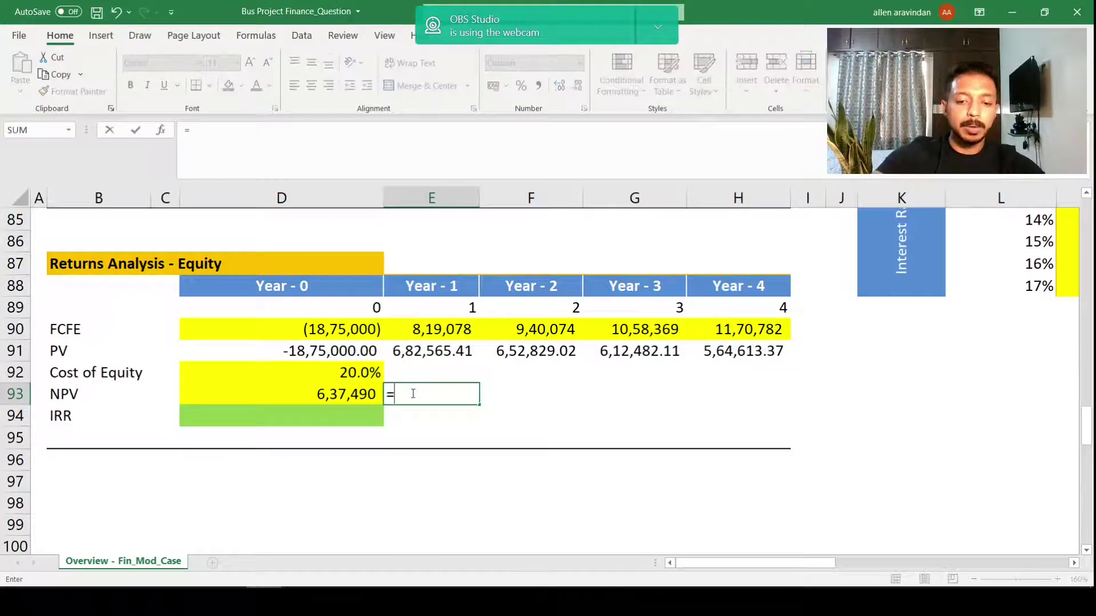
text(NPV()
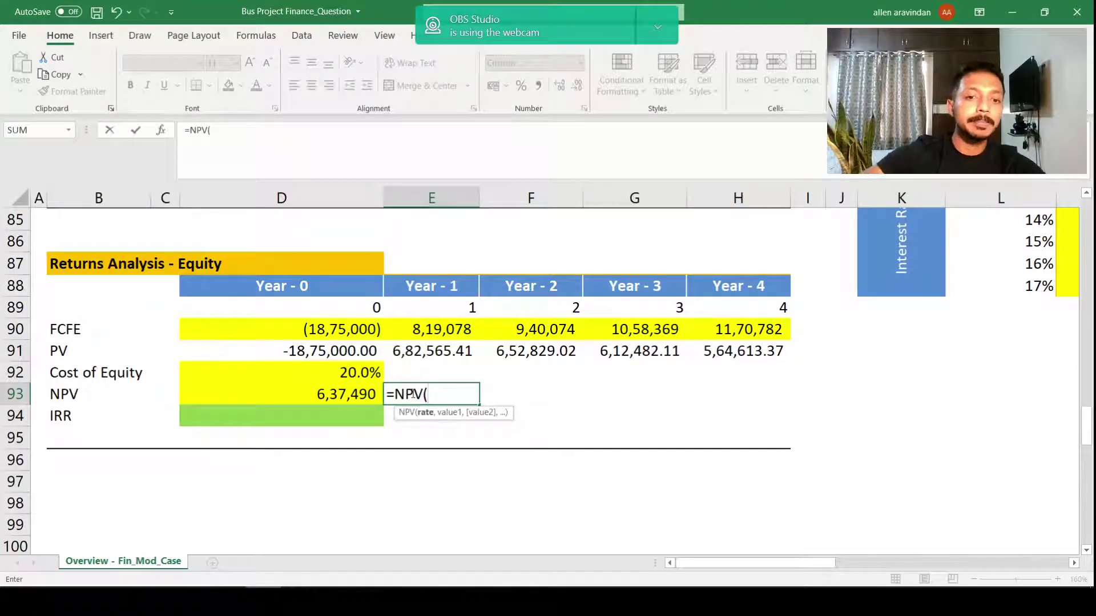
key(Left)
key(Up)
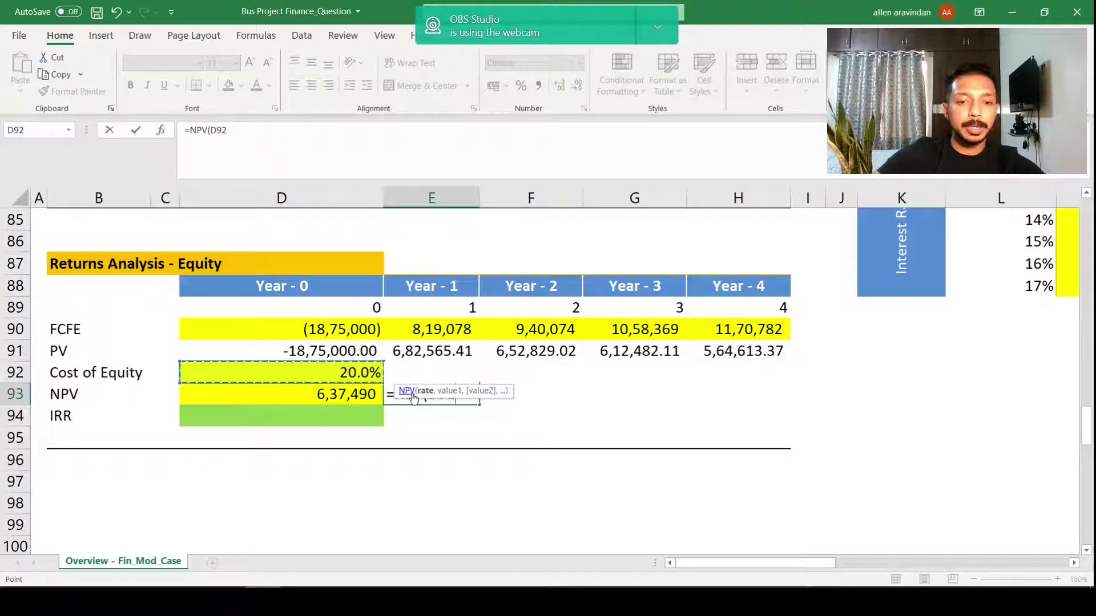
text(,)
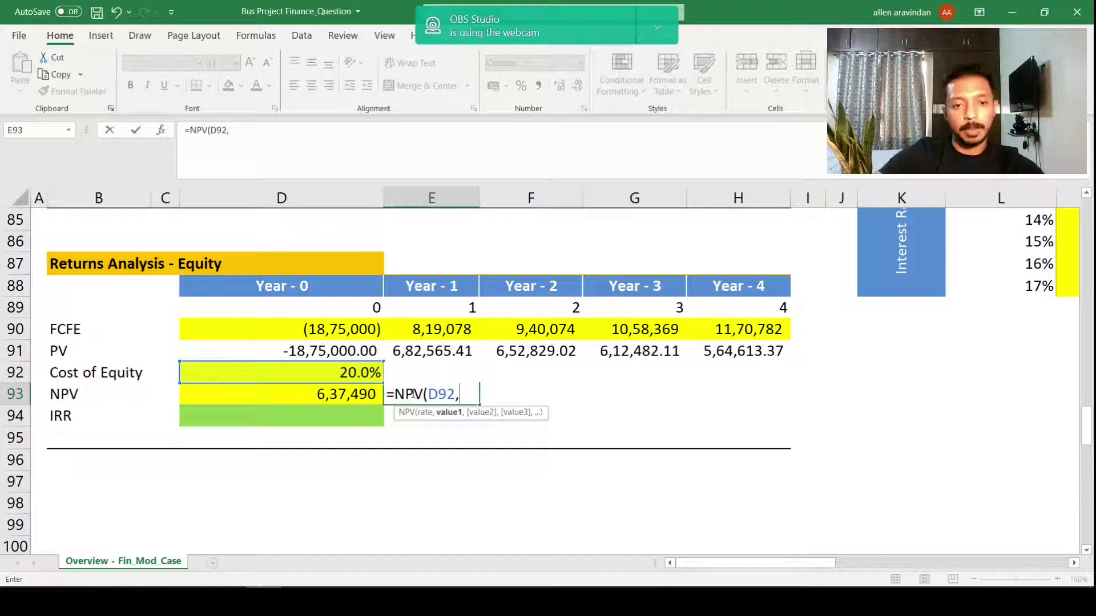
key(Up)
key(Up)
key(Up)
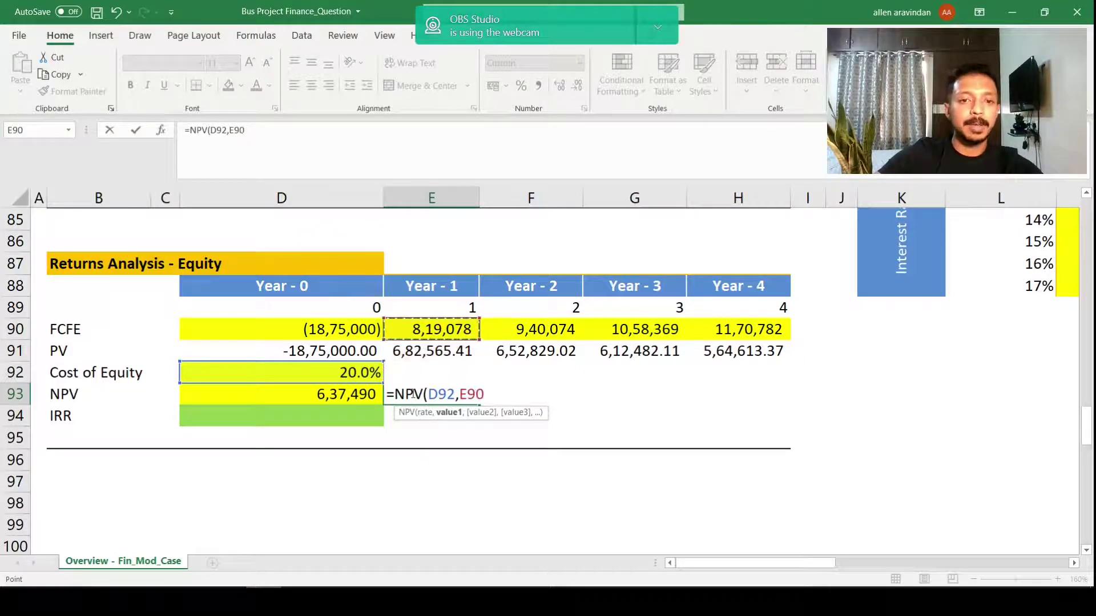
key(Left)
key(shift+Right)
key(shift+Right)
key(shift+Right)
key(shift+Right)
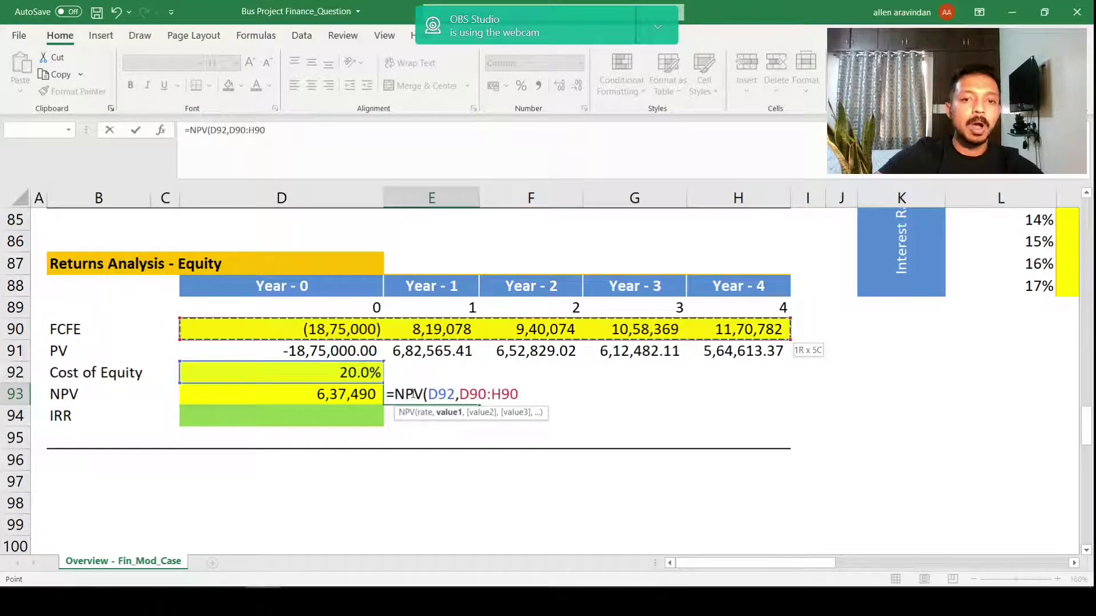
key(Right)
key(shift+Right)
key(shift+Right)
key(shift+Right)
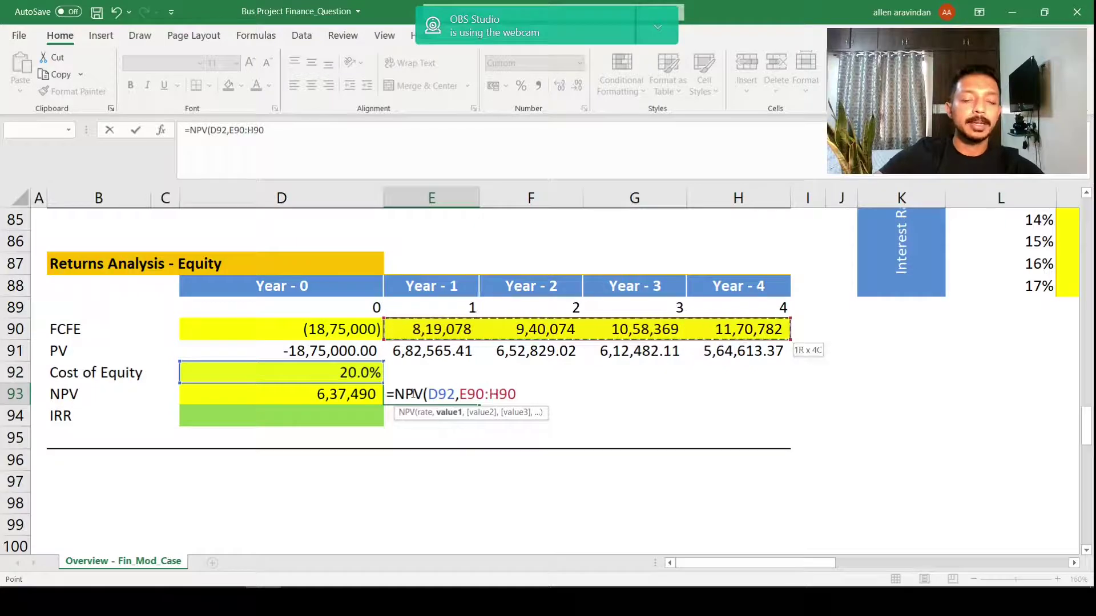
key(Left)
key(shift+Right)
key(shift+Right)
key(shift+Right)
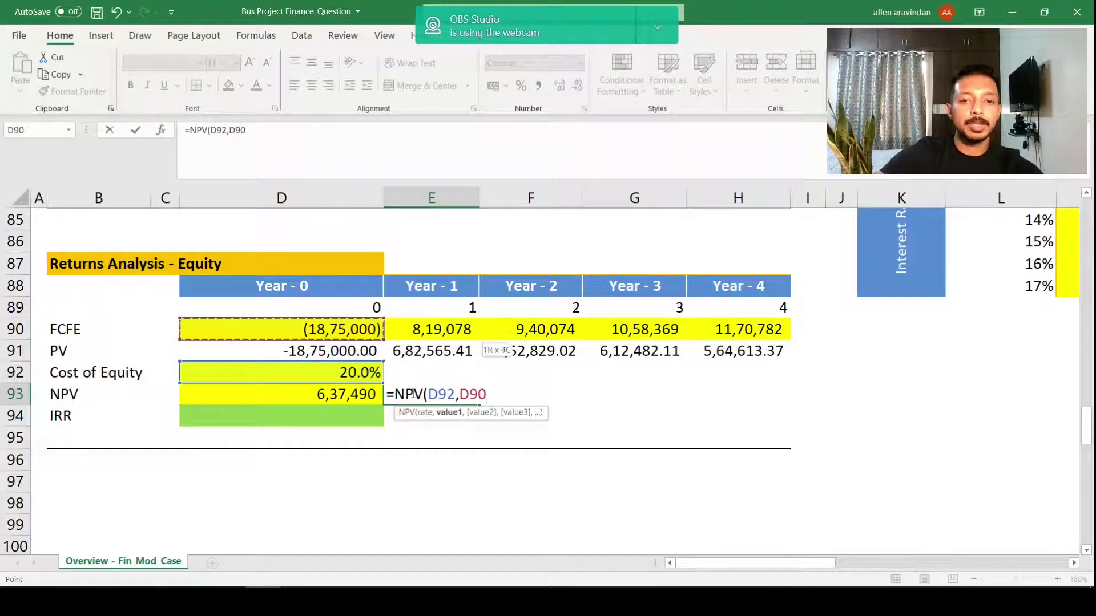
key(shift+Right)
text())
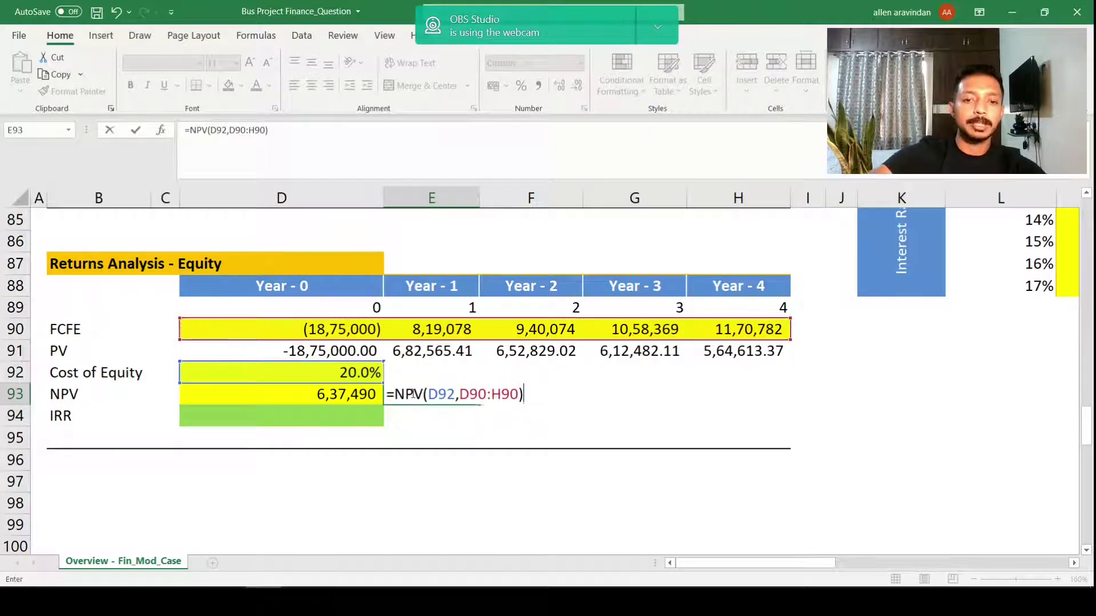
key(ctrl+Return)
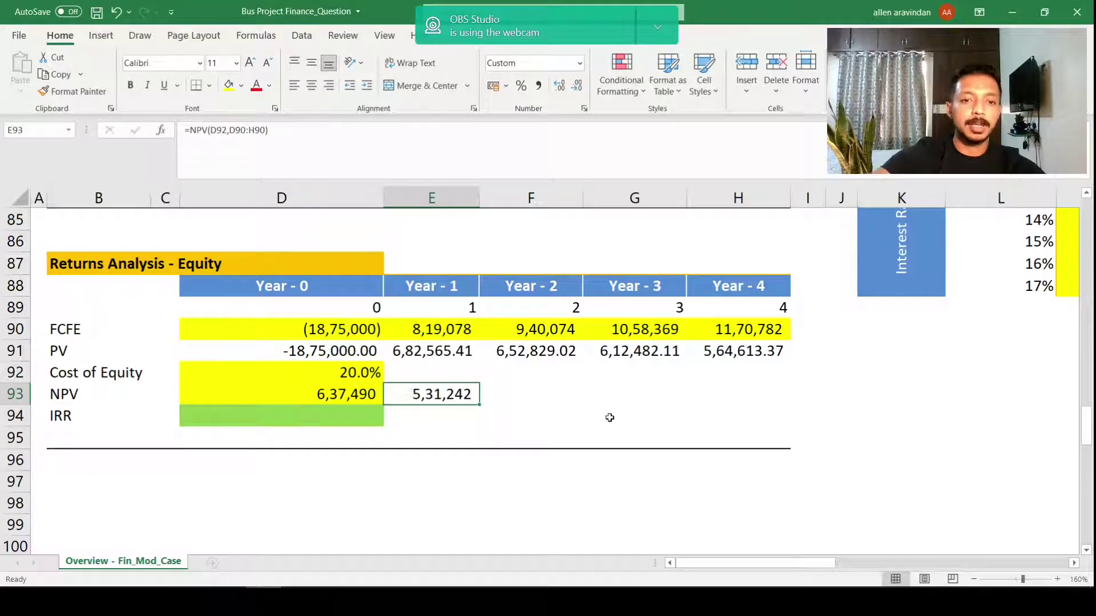
click(373, 395)
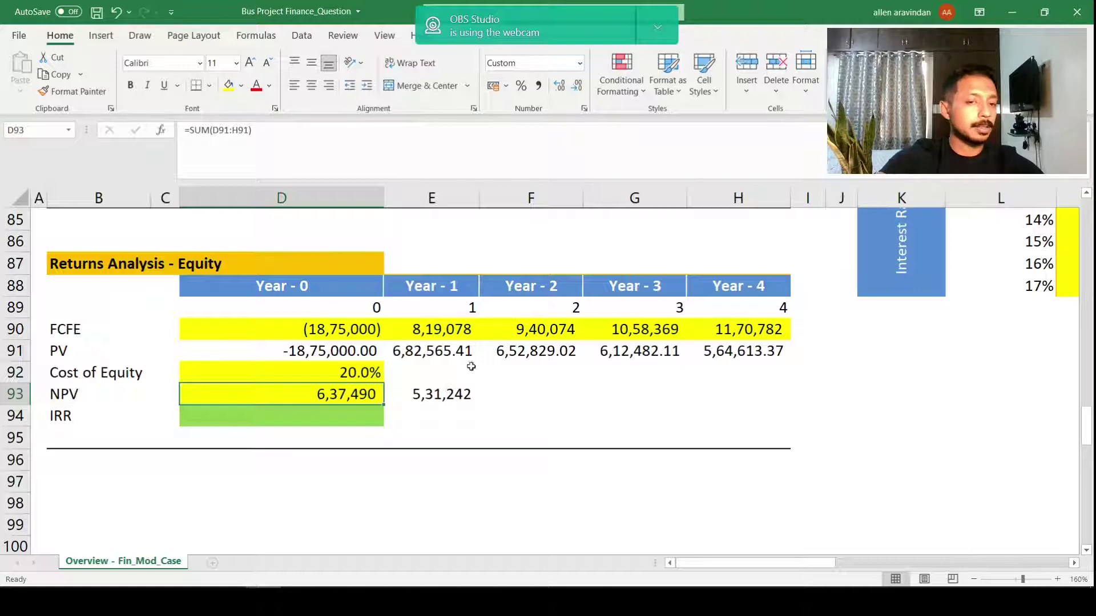
Step: Examine the NPV function's rate and cash-flow ranges in E93 against the equity returns table
click(437, 394)
double_click(427, 402)
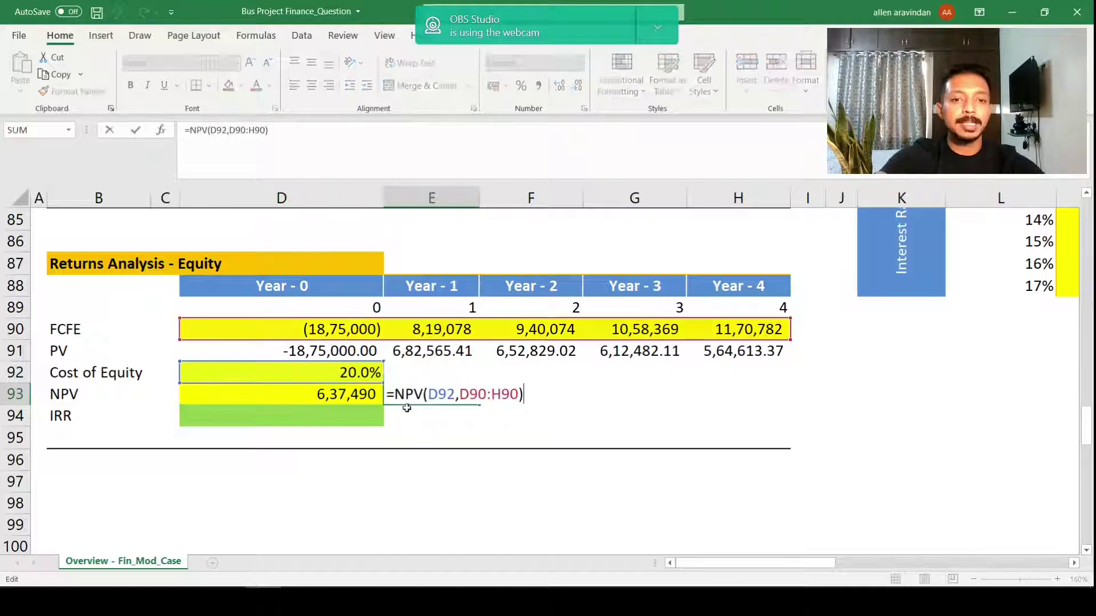
key(Escape)
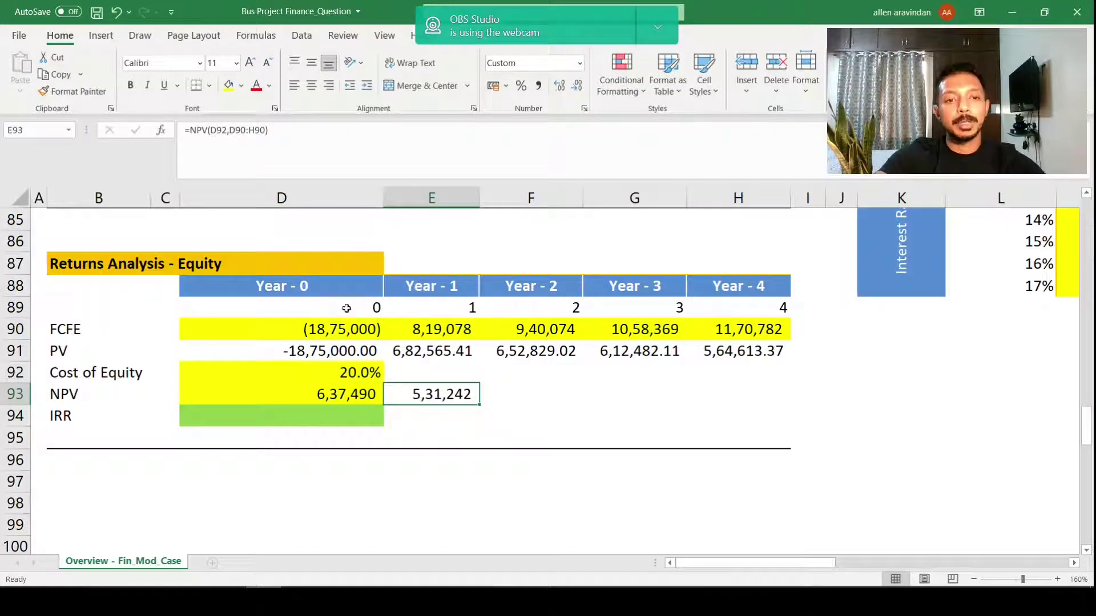
double_click(432, 403)
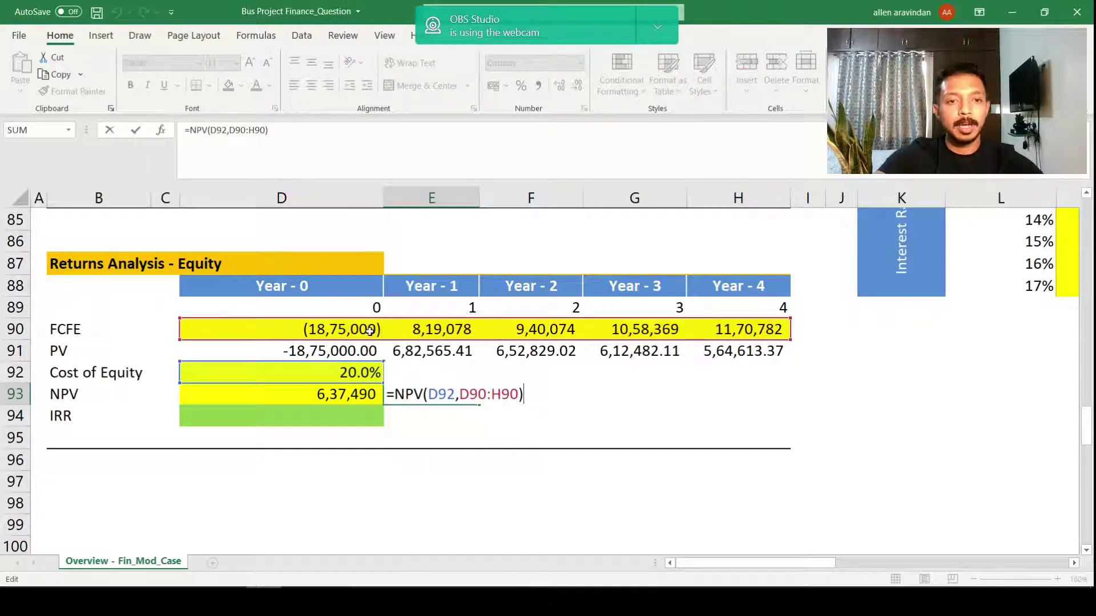
key(Escape)
Step: Set the Year-0 discount period in D89 to 1
click(372, 306)
text(1)
click(416, 350)
Step: Calculate the Year-1 discount period in E89 with =D89+1 and copy the formula across to Year-4 in H89
click(431, 307)
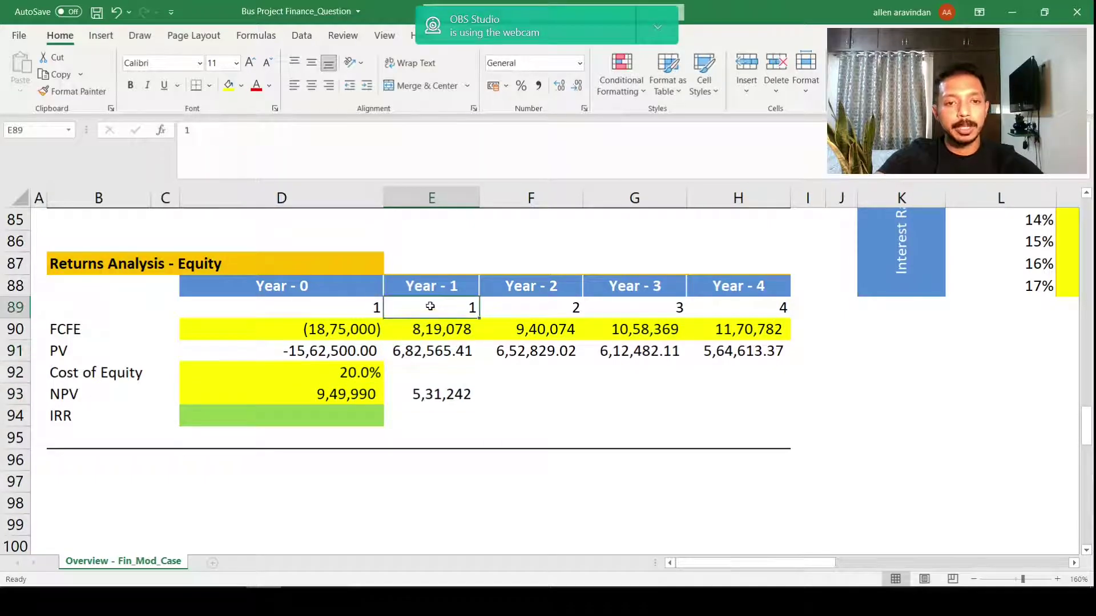
text(=)
key(Left)
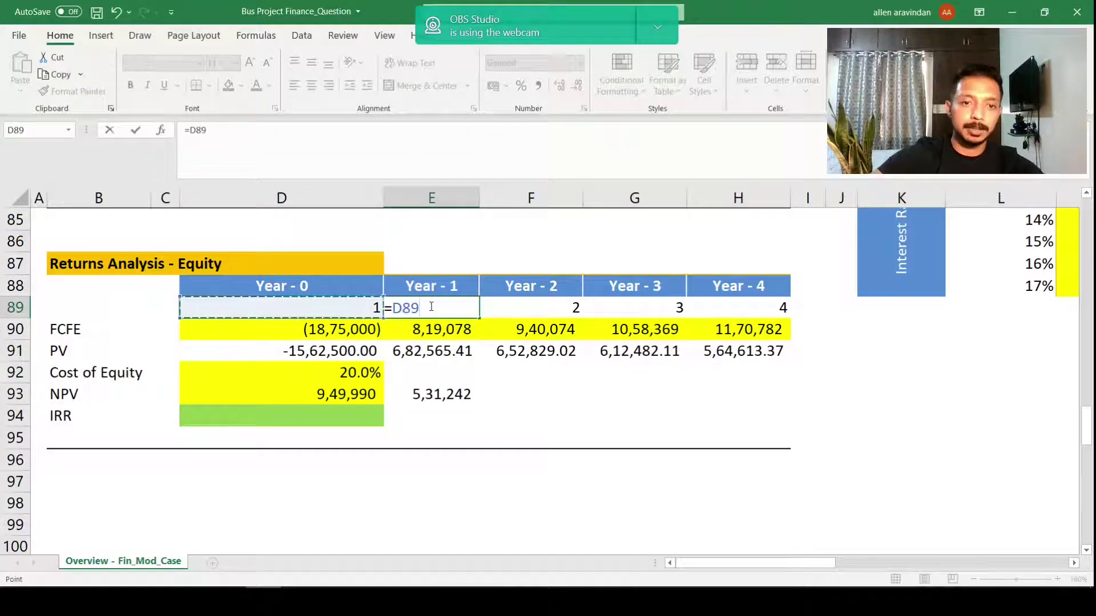
text(+1)
key(Return)
key(shift+Right)
key(shift+Right)
key(shift+Right)
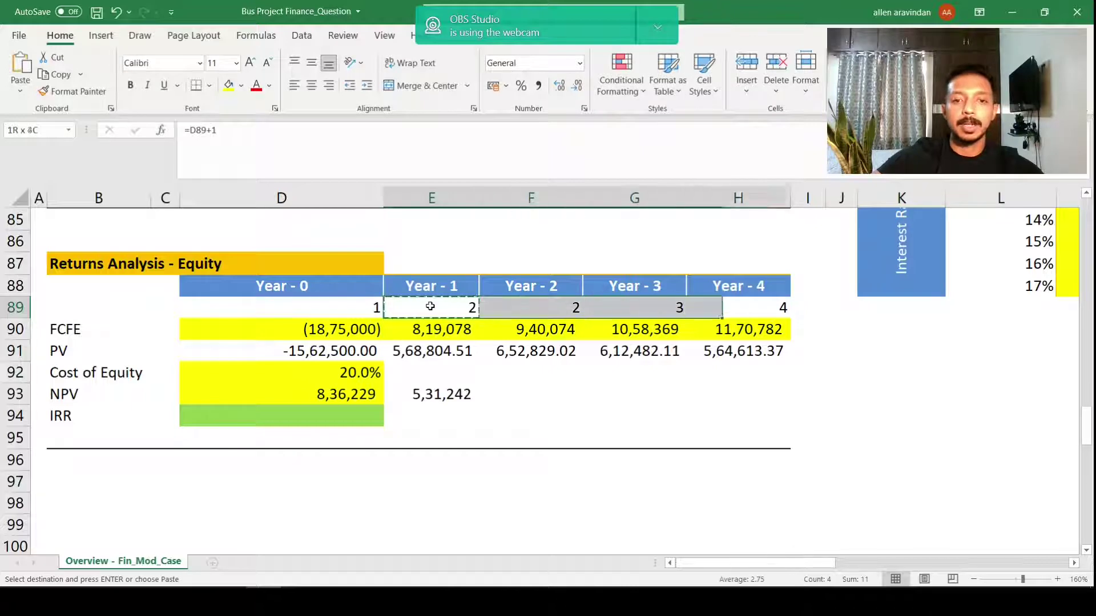
Step: Fill the Year 1 period formula =D89+1 across to Year 4 in row 89
key(ctrl+v)
key(Escape)
Step: Compare the summed present-value formula in D93 with the NPV function formula in E93
key(Down)
key(Down)
key(Down)
key(Down)
key(Left)
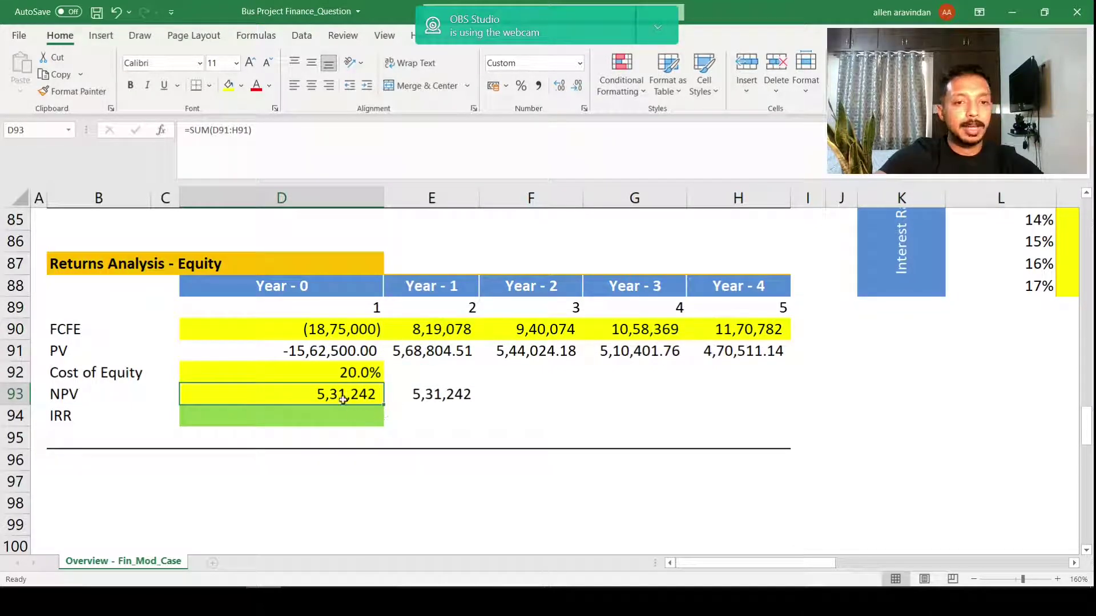
key(Right)
key(F2)
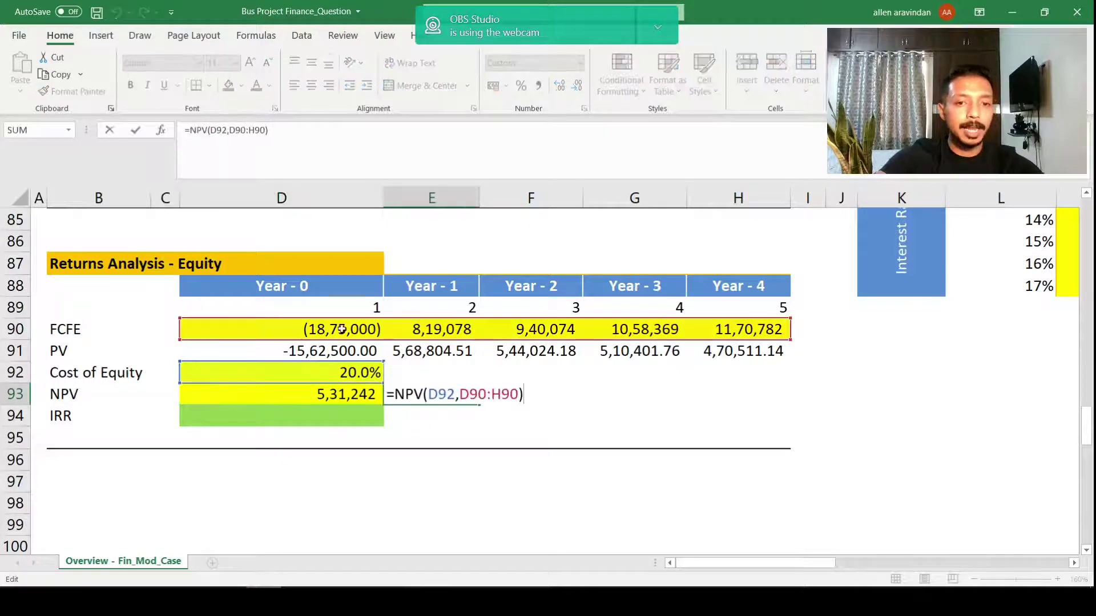
key(Escape)
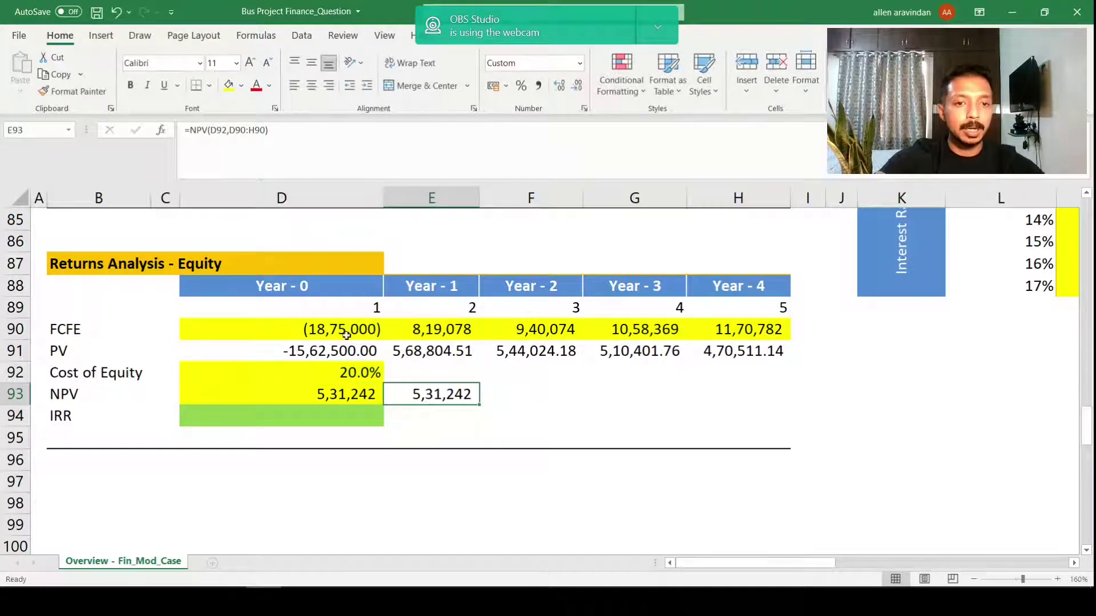
Step: Set the Year 0 period number in D89 to 0
click(346, 335)
click(351, 307)
key(Down)
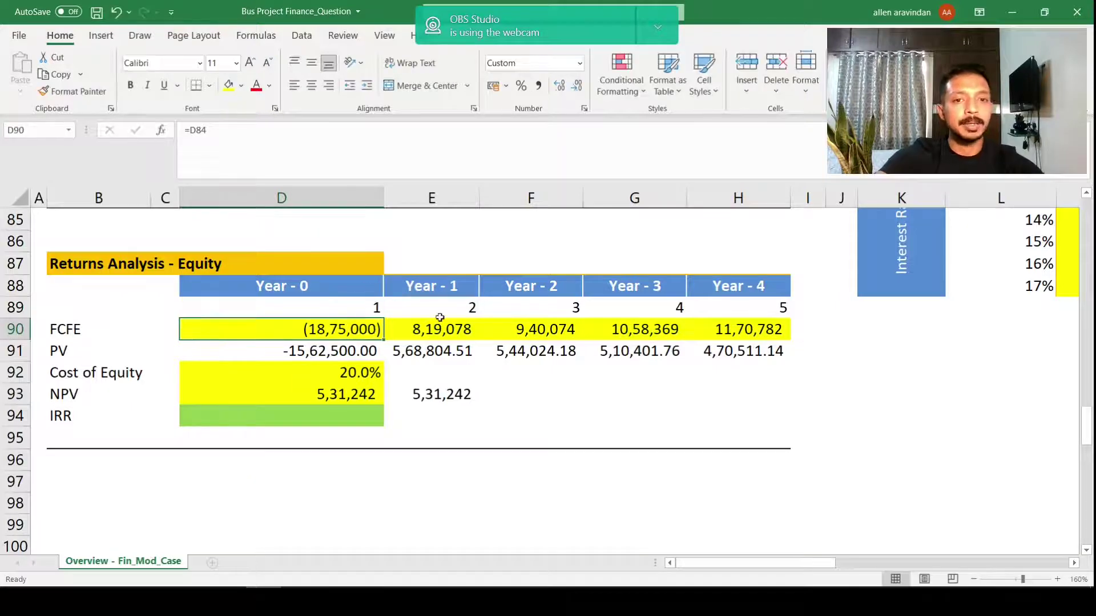
click(354, 309)
text(0)
key(ctrl+Return)
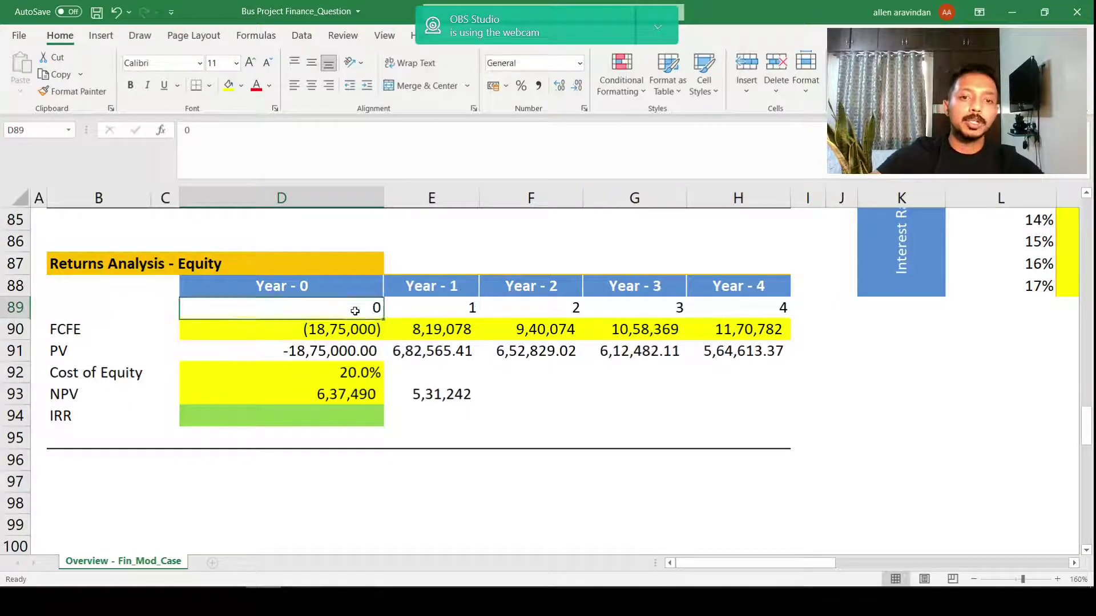
Step: Check the period numbers across row 89 and the NPV cells in row 93
key(Right)
key(Right)
key(Right)
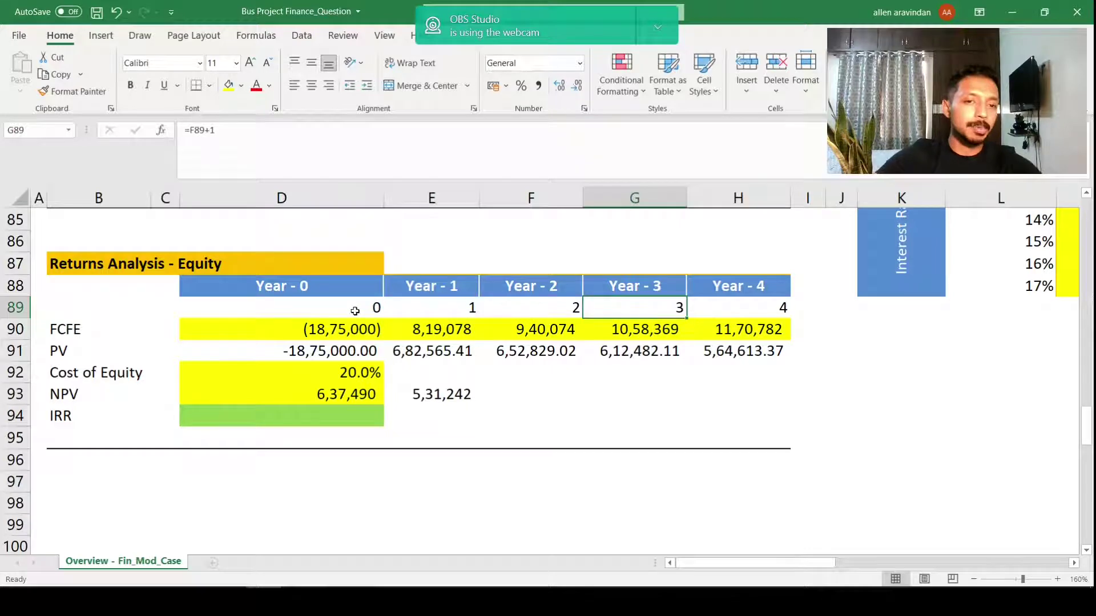
key(Down)
key(Down)
key(Down)
key(Down)
key(Left)
key(Left)
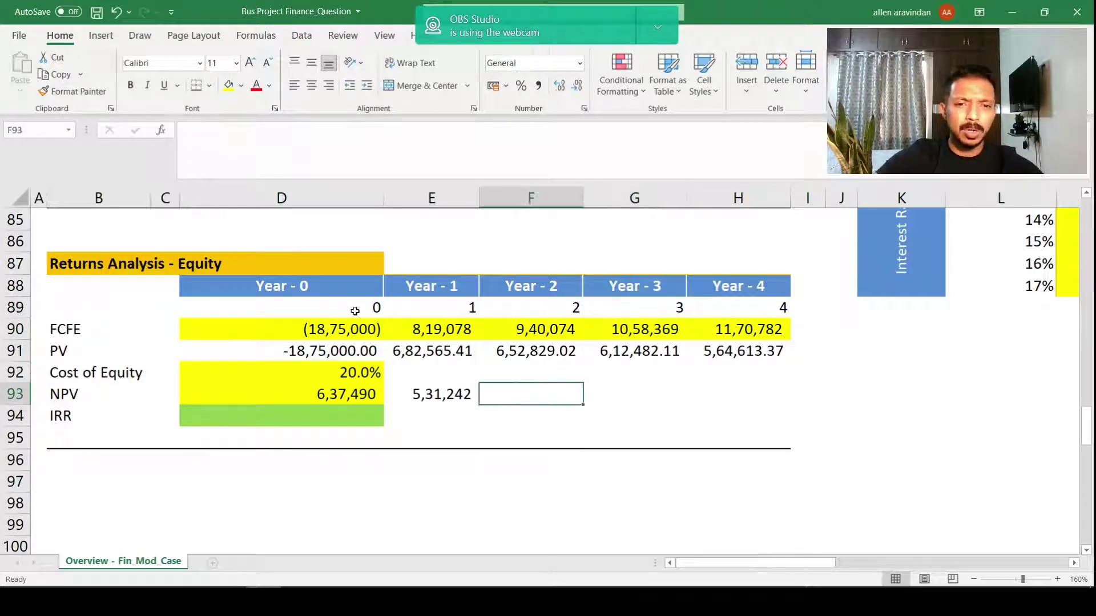
key(F2)
key(Escape)
Step: Replace the formula in E93 with =NPV(D92,E90:H90)+D90 so the Year 0 cash flow is added undiscounted
text(=NP)
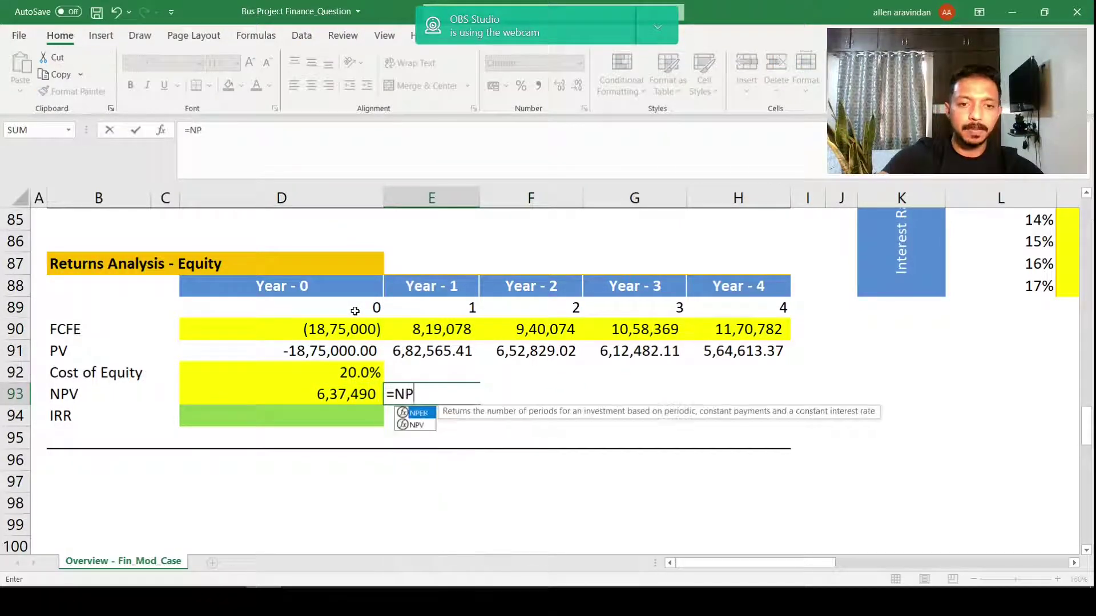
text(V()
key(Up)
key(Left)
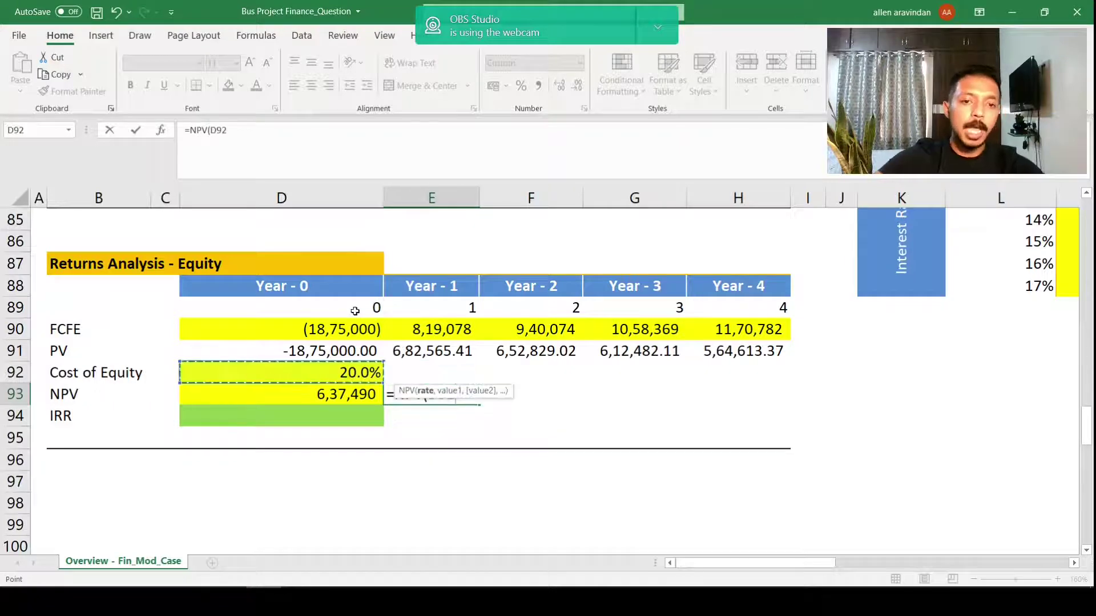
text(,)
key(Up)
key(Up)
key(Up)
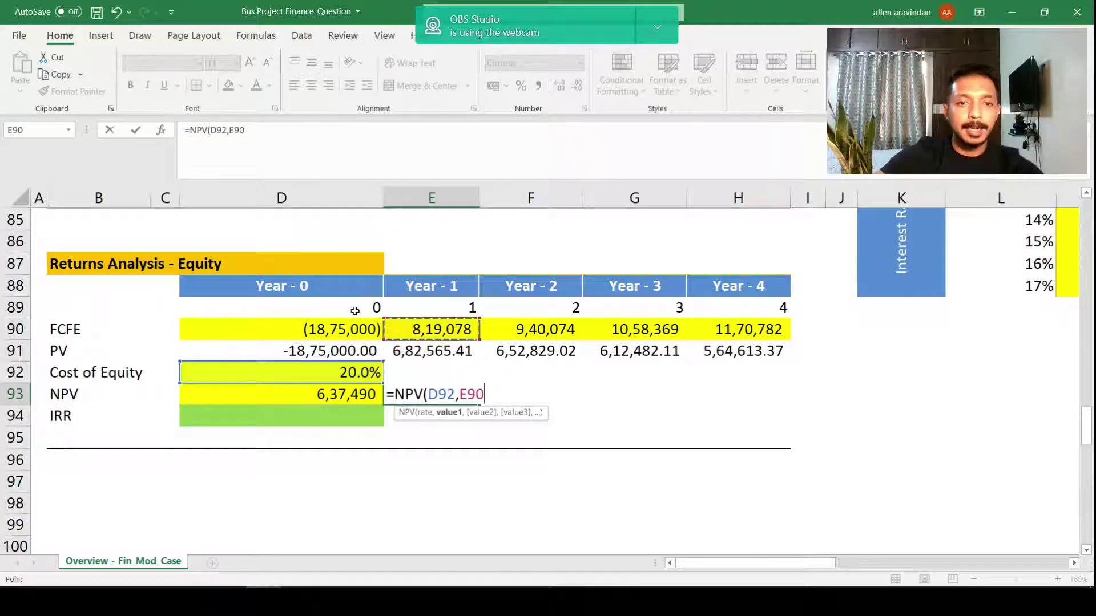
key(shift+Right)
key(shift+Right)
key(shift+Right)
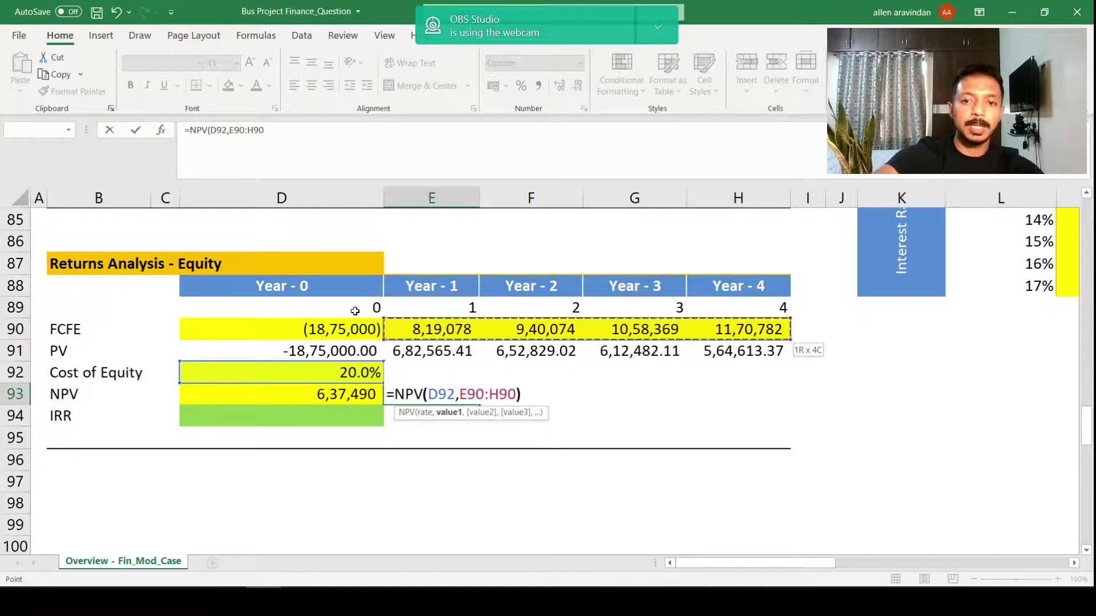
text()+)
click(331, 322)
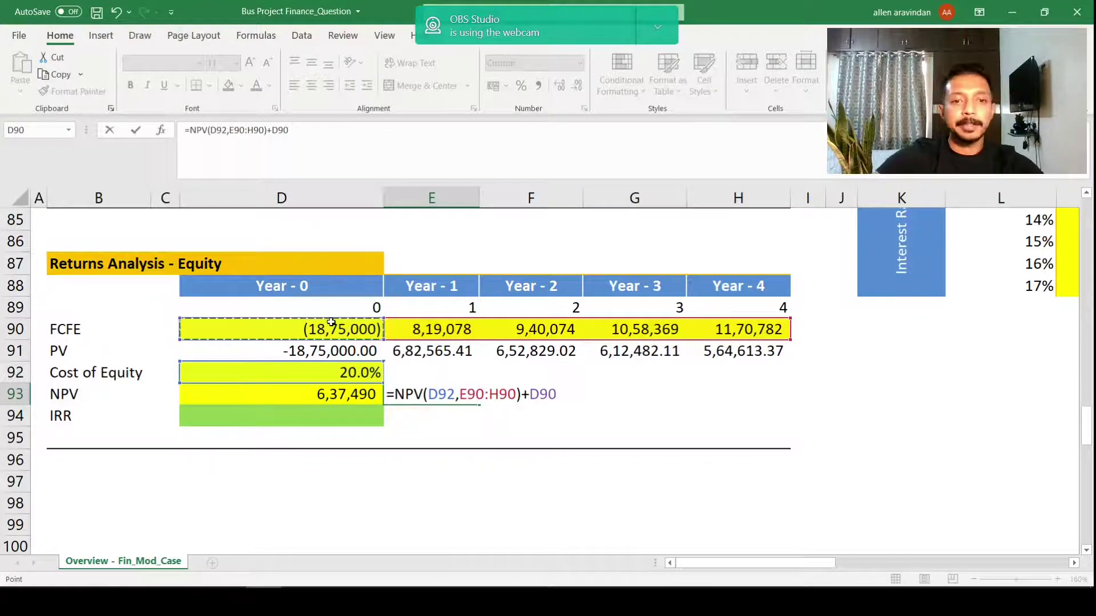
key(Return)
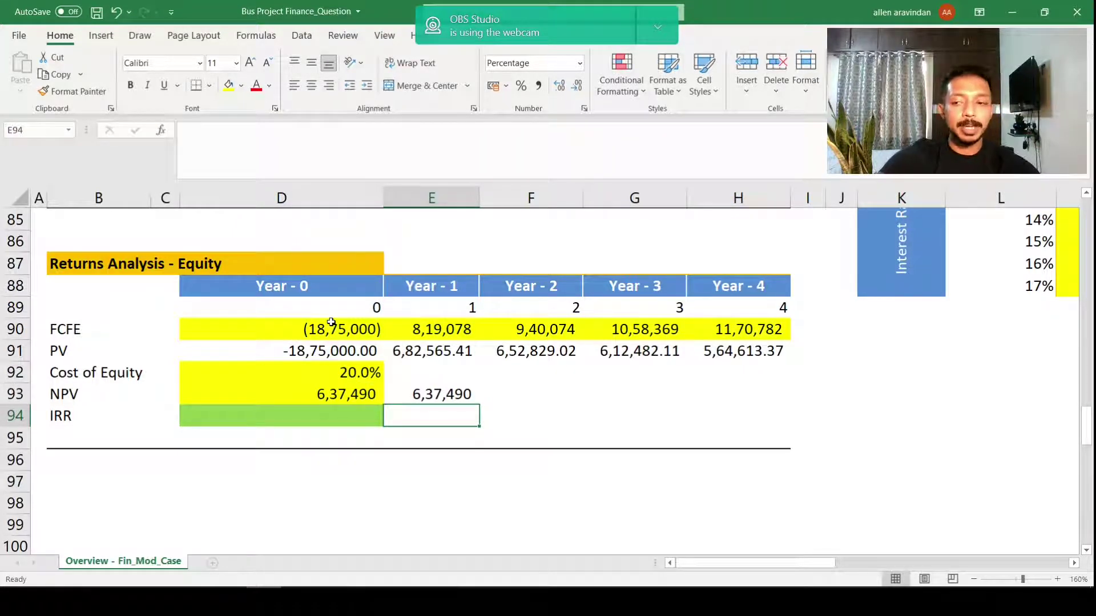
Step: Inspect the summed NPV formula in D93 against the revised NPV function formula in E93
key(Left)
key(Up)
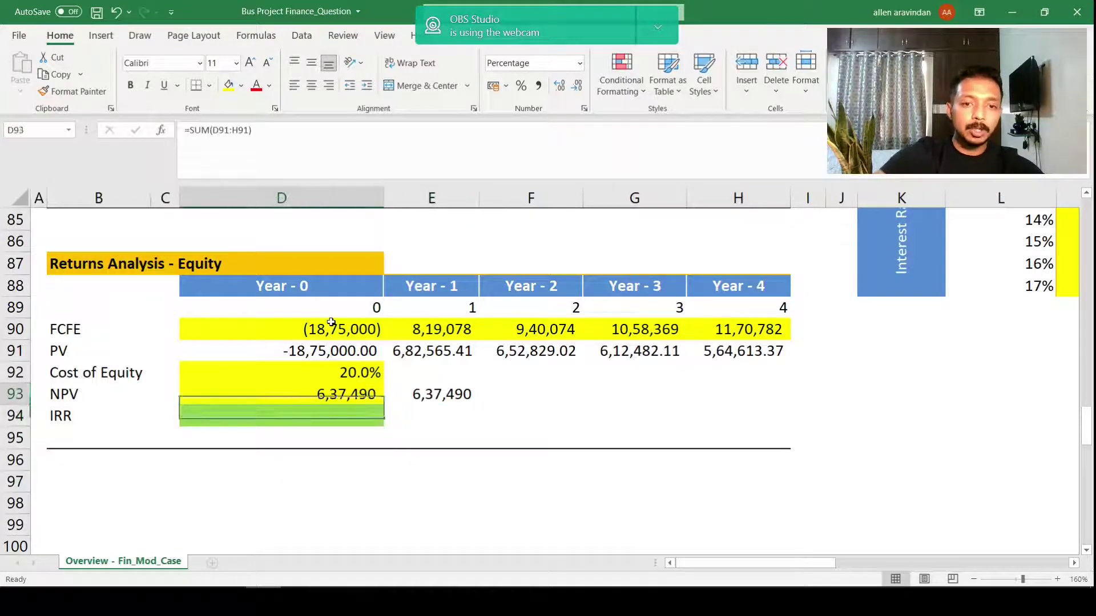
key(F2)
key(Escape)
key(Right)
key(F2)
key(Escape)
Step: Calculate the equity IRR in D94 from the FCFE row with =IRR(D90:H90)
key(Left)
key(Down)
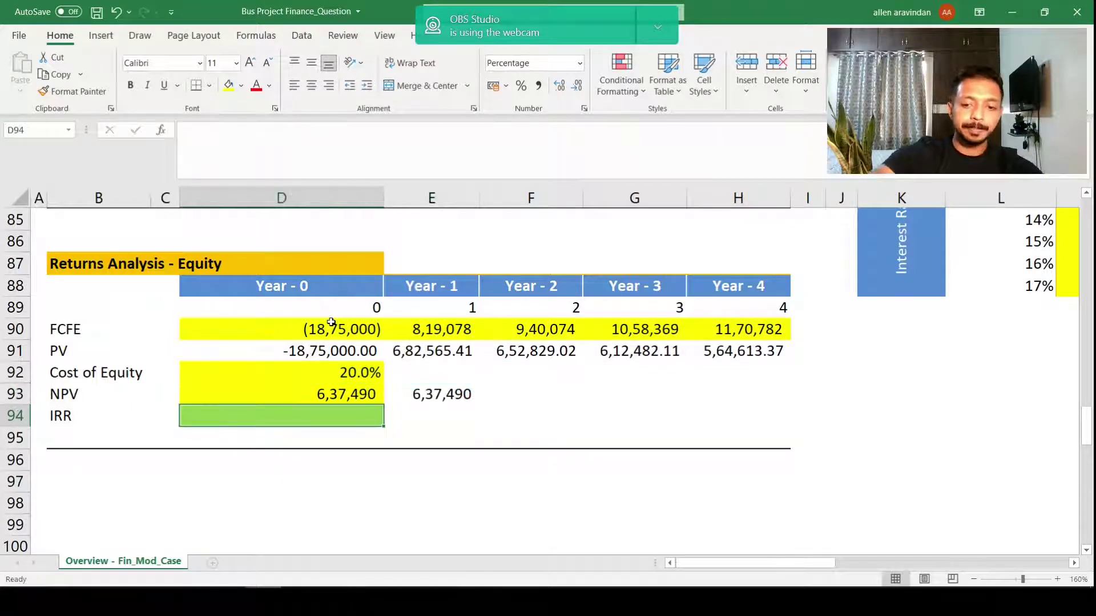
text(=IRR()
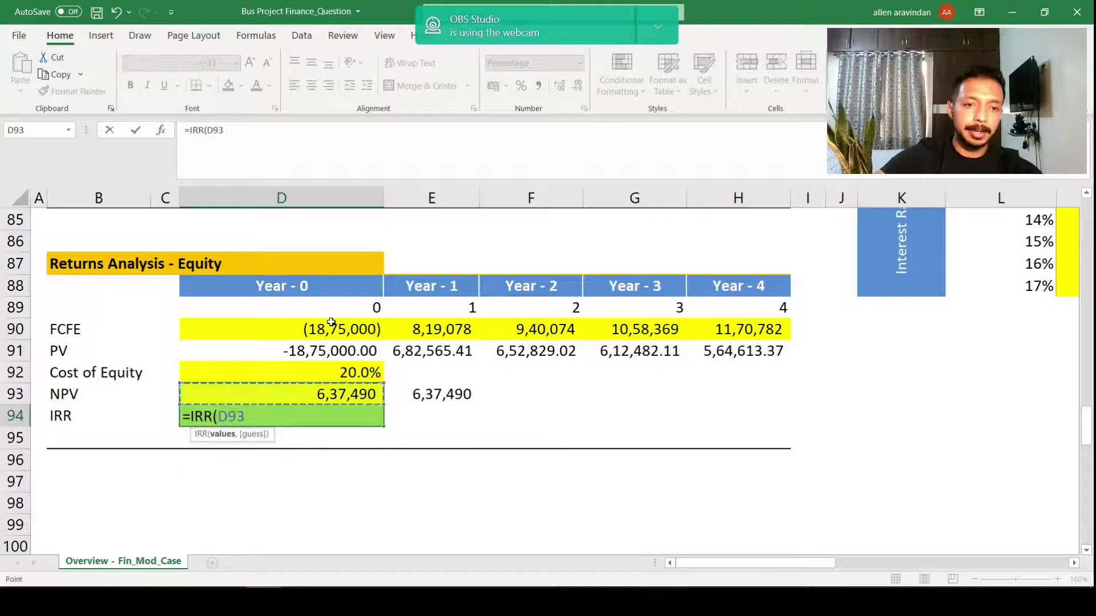
click(331, 322)
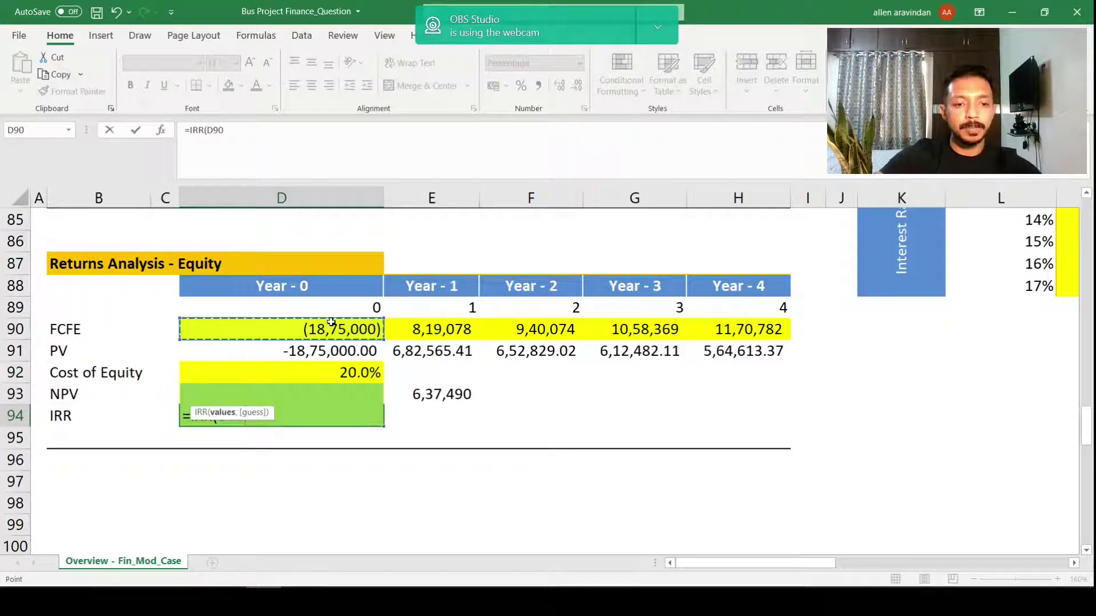
key(ctrl+shift+Right)
key(Return)
Step: Review the cash flow range used by the IRR formula in D94 and the Year 0 PV formula in D91
key(Up)
key(F2)
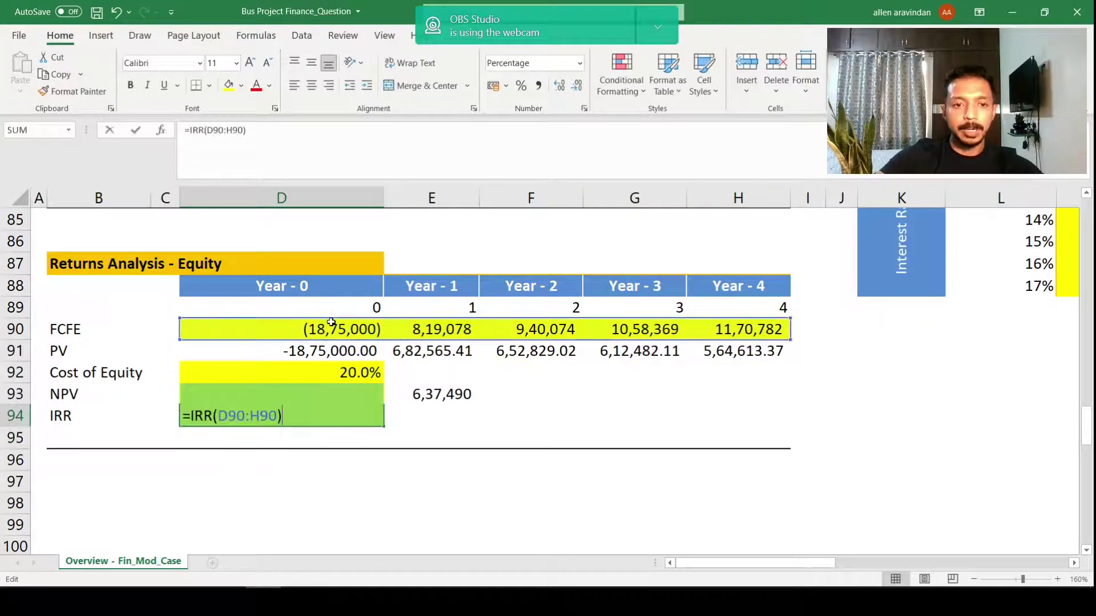
key(Escape)
key(F2)
key(Escape)
key(F2)
key(Escape)
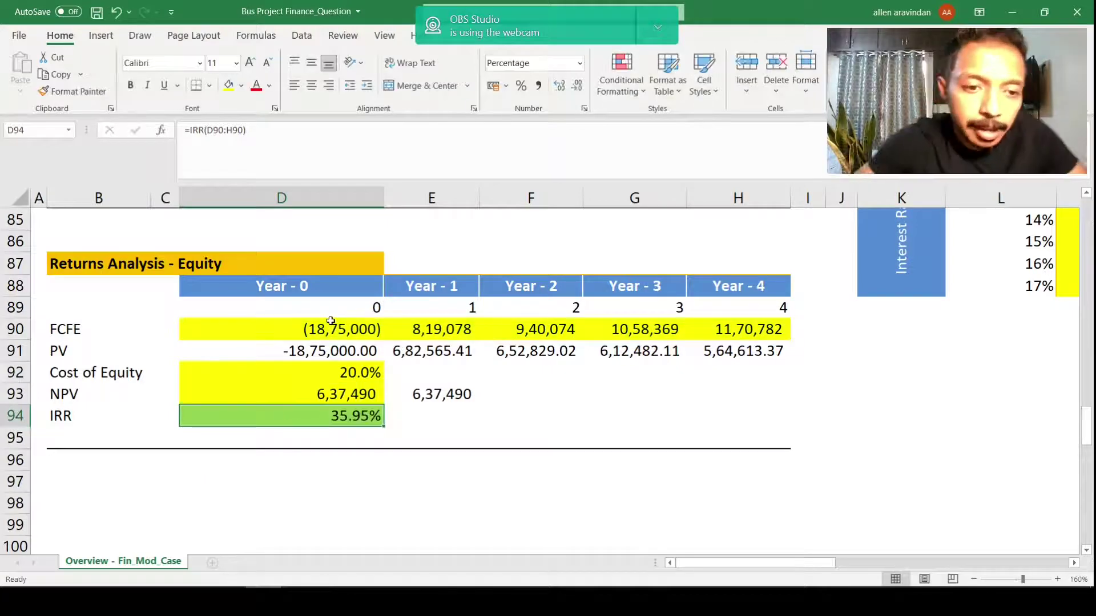
key(F2)
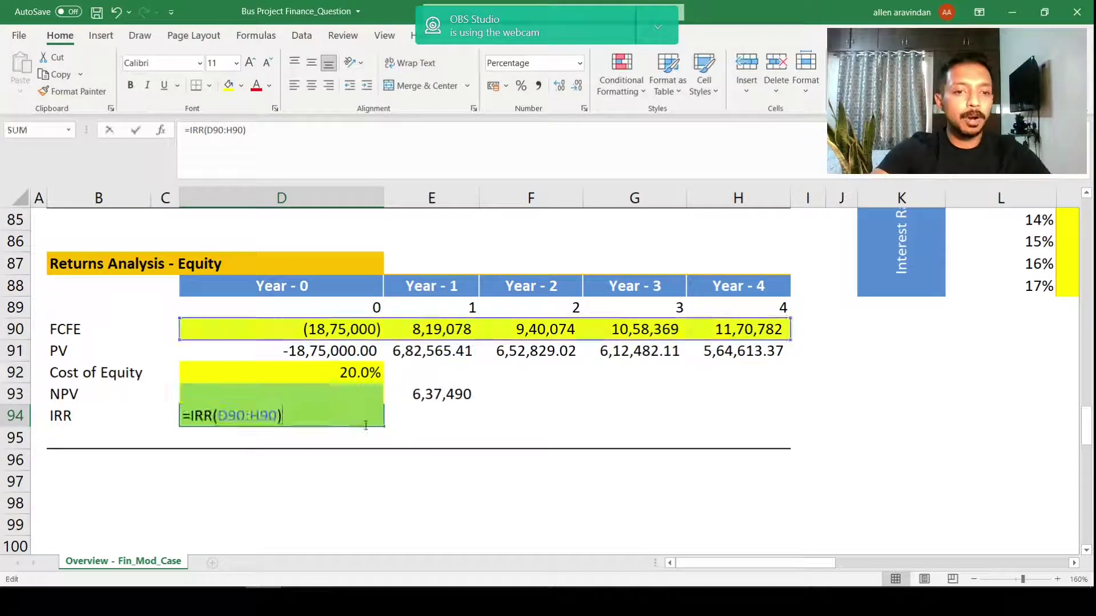
key(Escape)
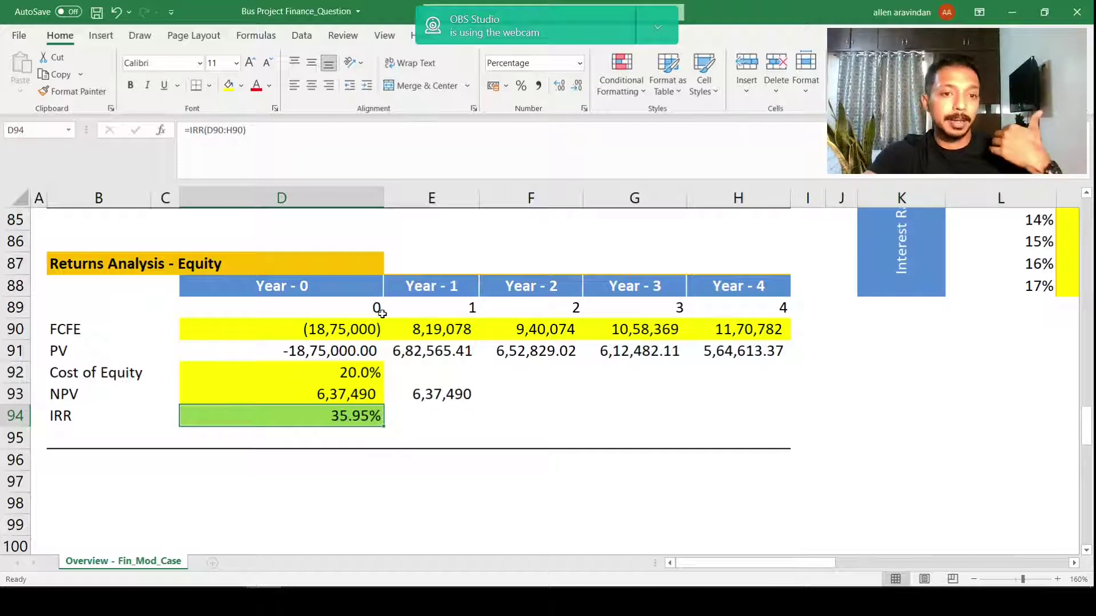
click(360, 353)
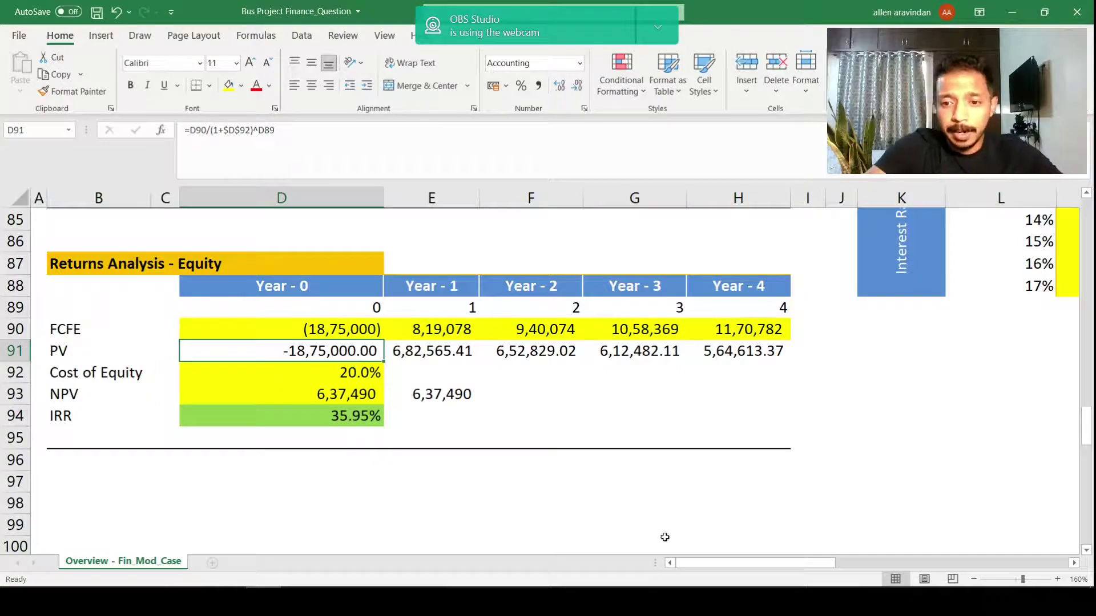
Step: Review the bus, financing and operating assumptions at the start of the sheet, including the debt share in H6
scroll(565, 489, up, 2)
scroll(565, 490, up, 20)
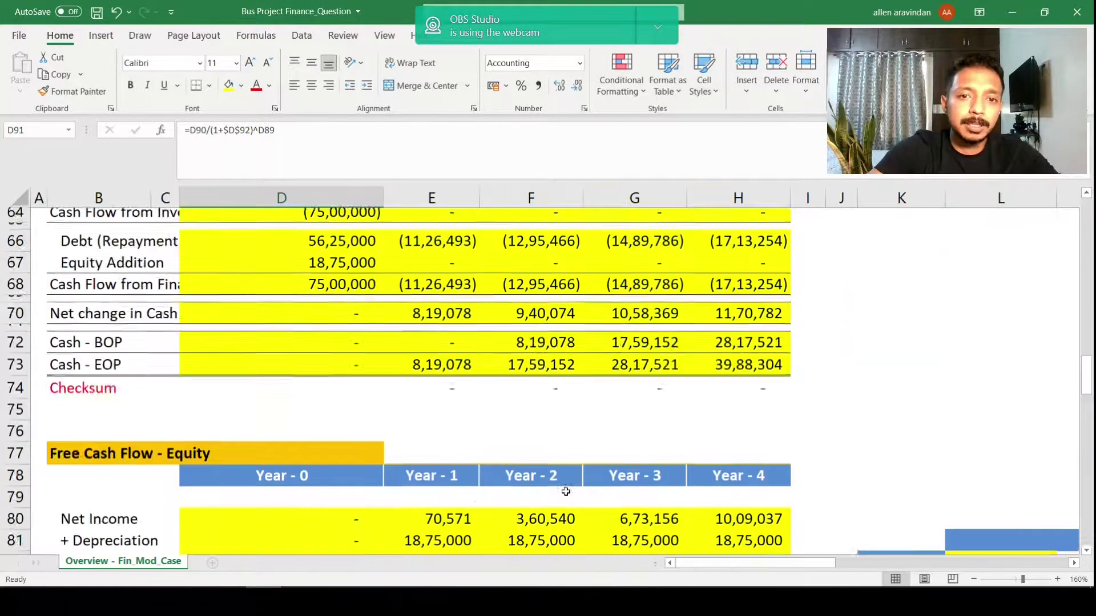
scroll(353, 446, up, 1)
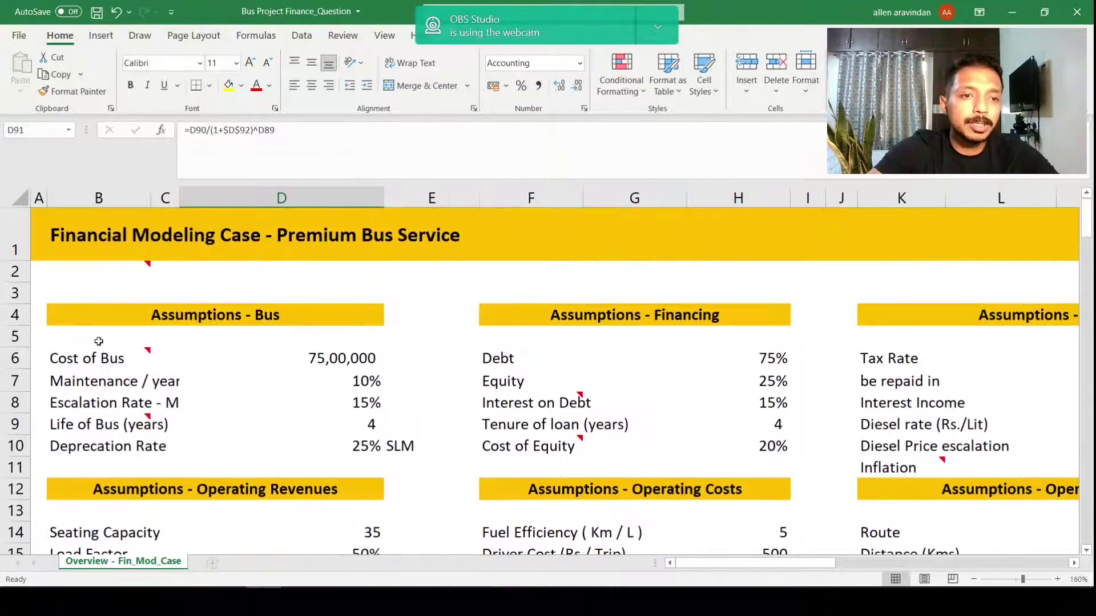
drag(98, 338, 938, 512)
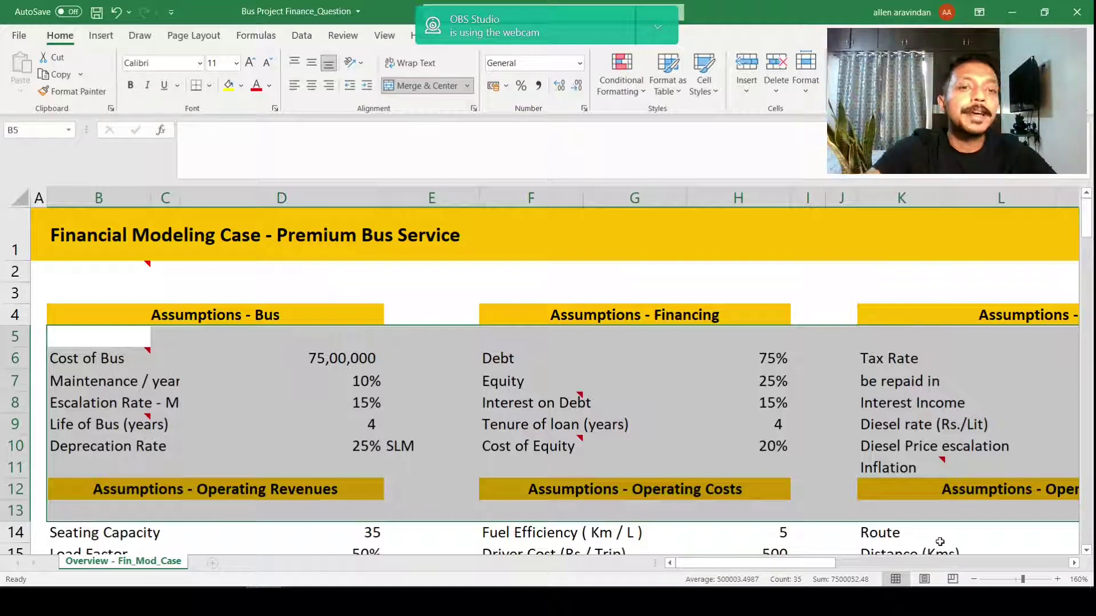
scroll(940, 542, down, 2)
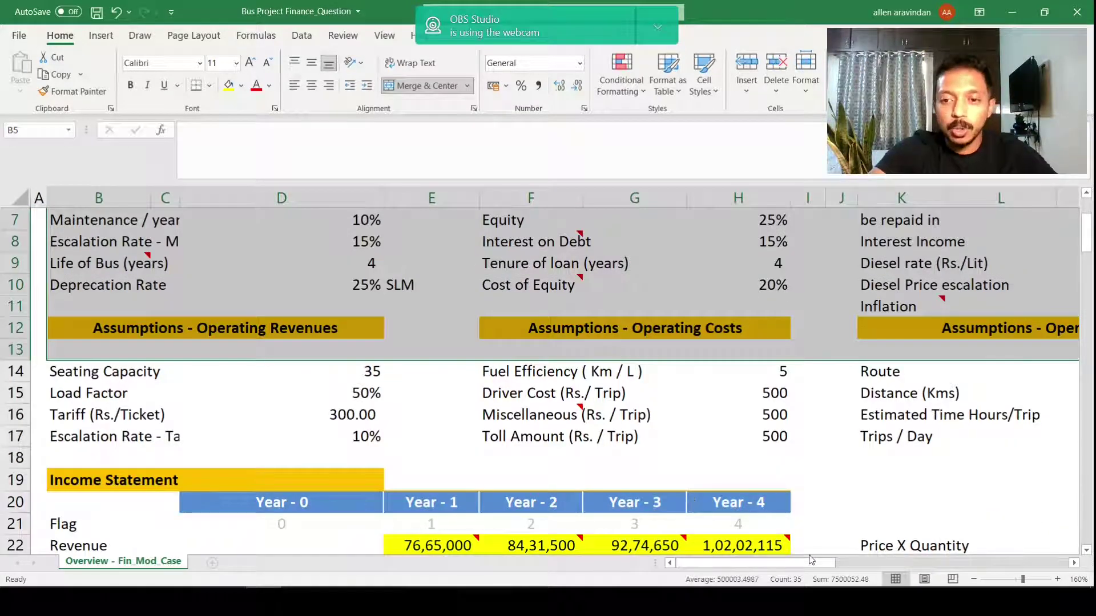
scroll(756, 552, up, 2)
click(768, 361)
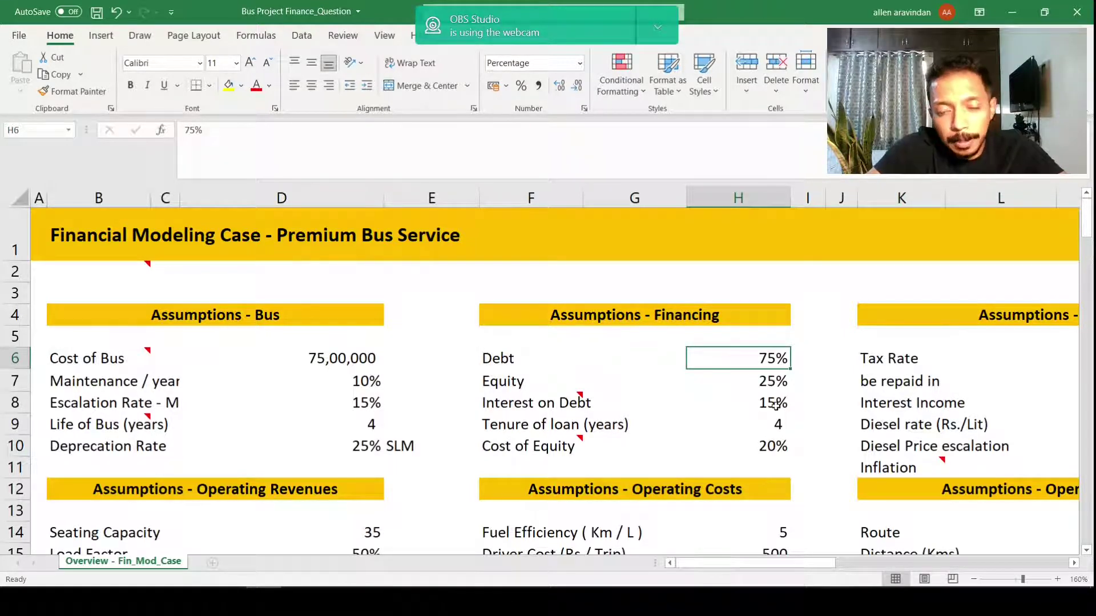
Step: Examine the debt schedule and the Financing Debt (%) versus Interest Rate (%) table, including its corner cell and both input axes
scroll(776, 405, down, 13)
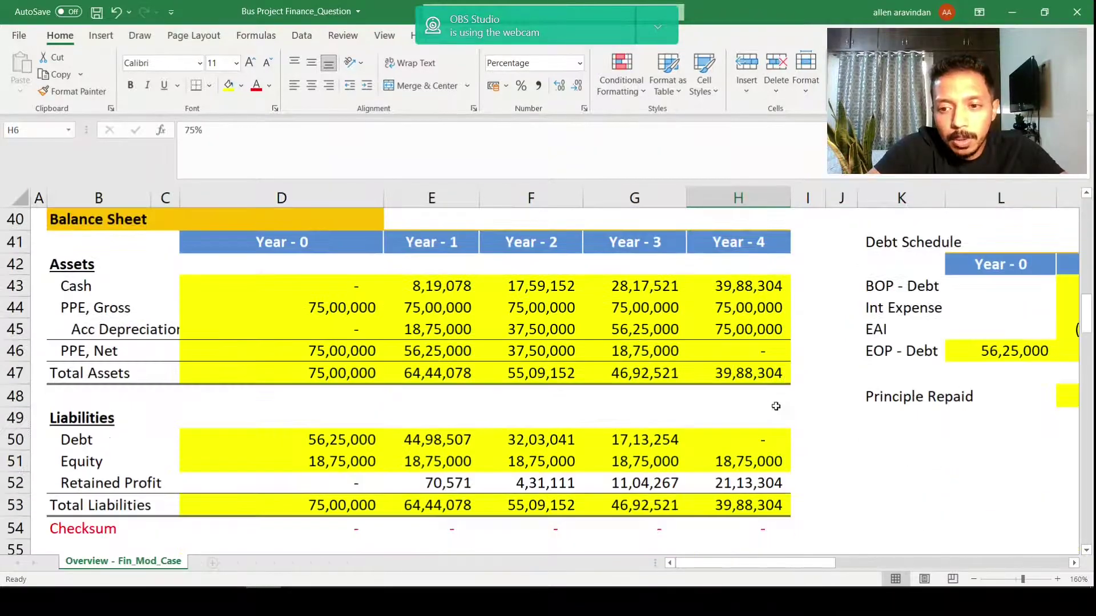
drag(776, 563, 879, 536)
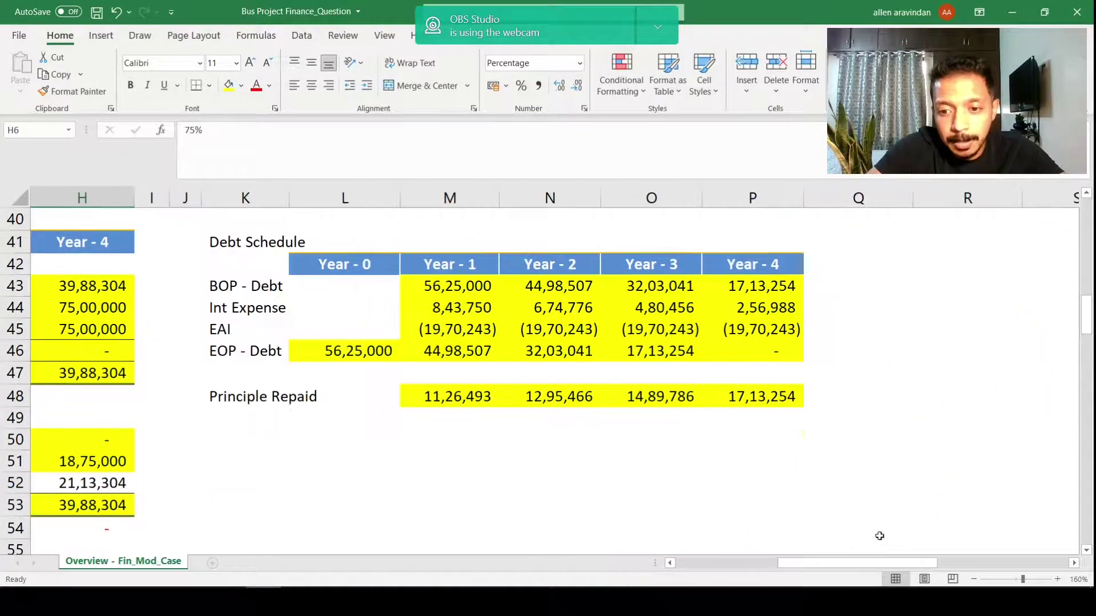
scroll(833, 505, down, 11)
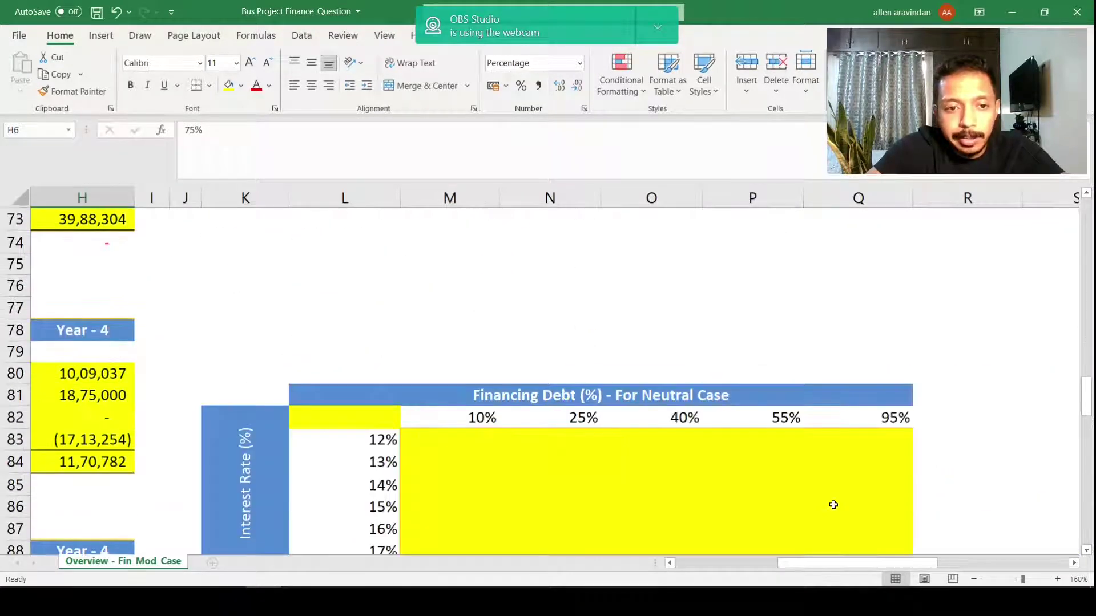
scroll(833, 504, down, 2)
click(390, 267)
click(394, 286)
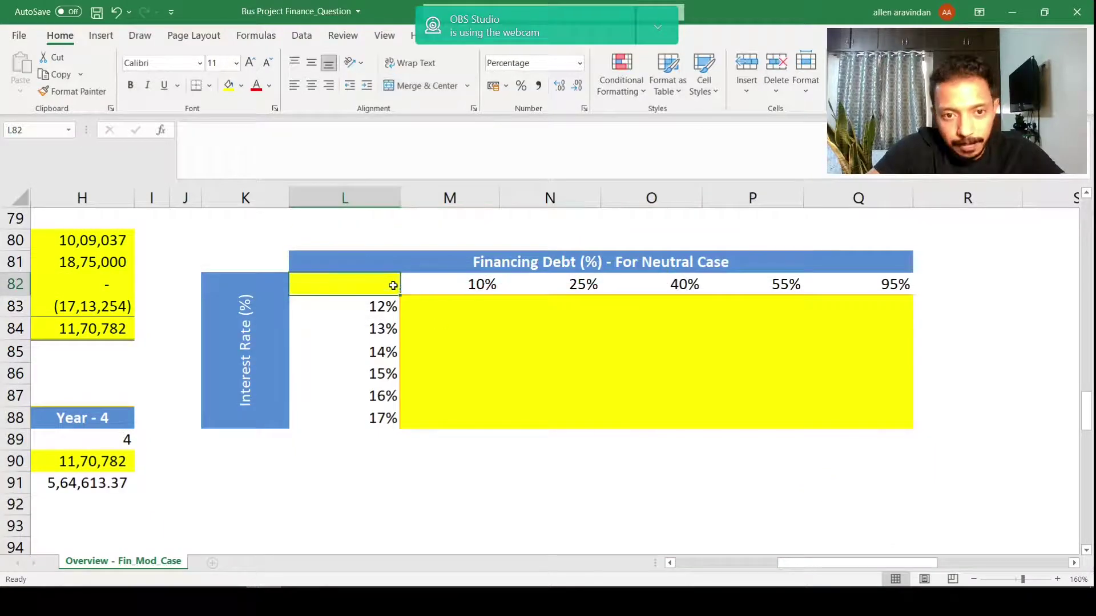
click(473, 298)
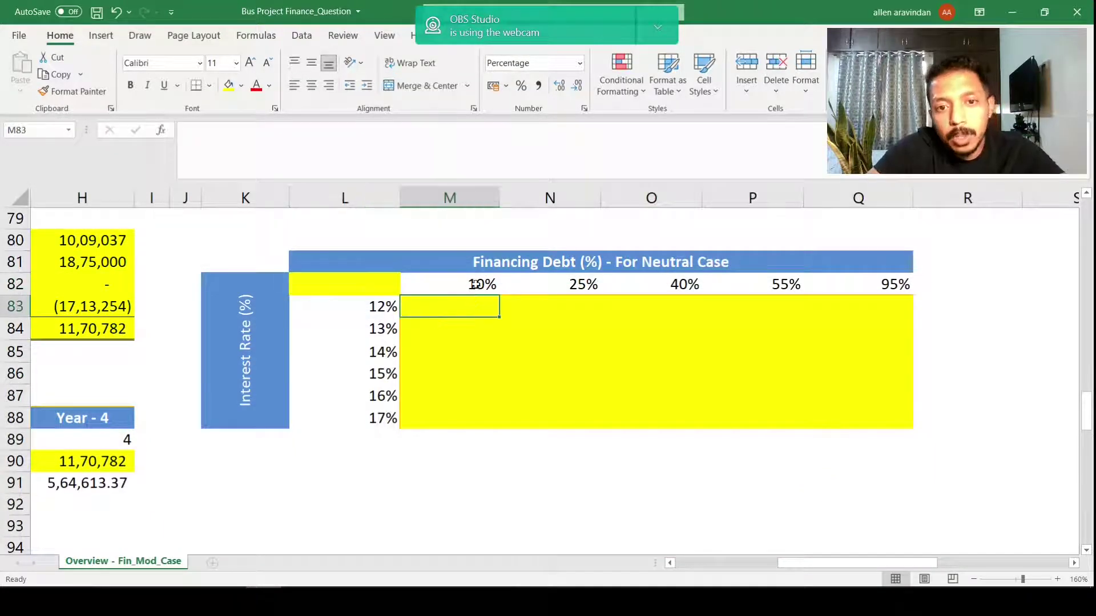
click(475, 285)
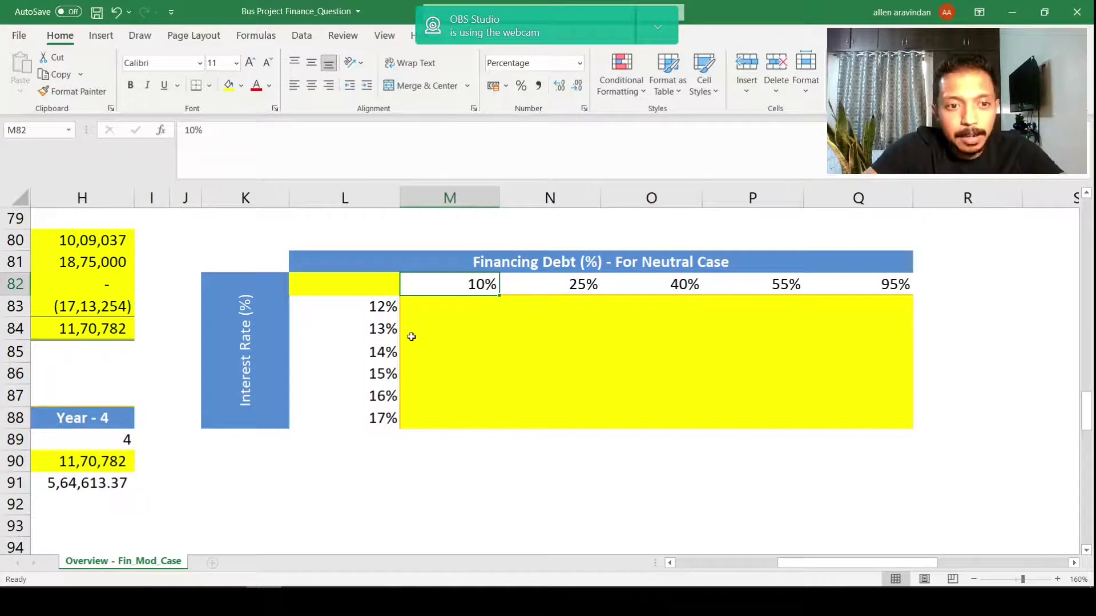
drag(385, 310, 376, 422)
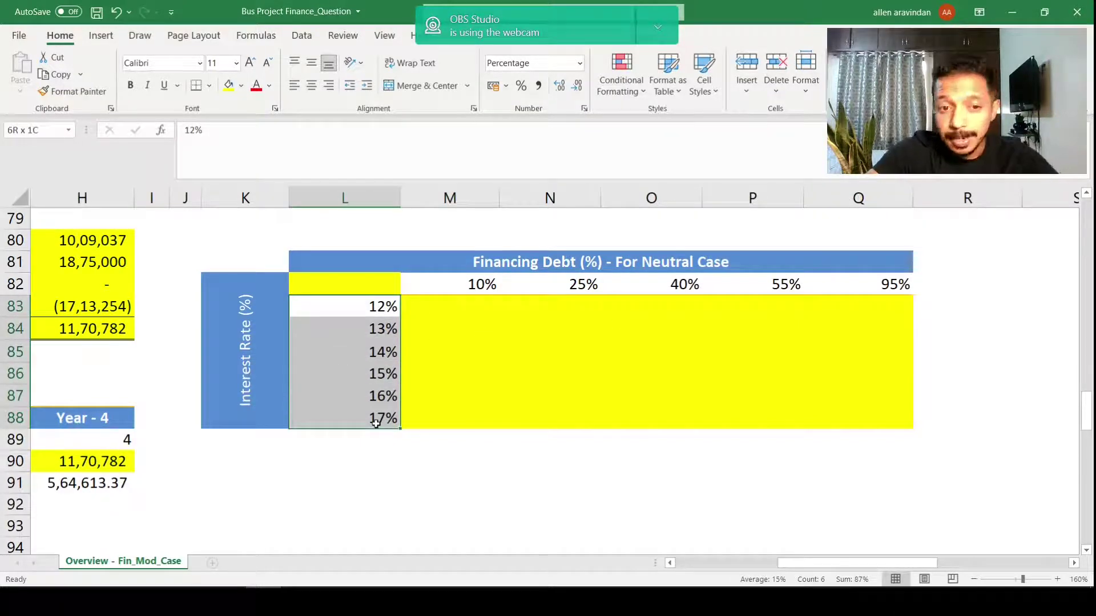
click(410, 313)
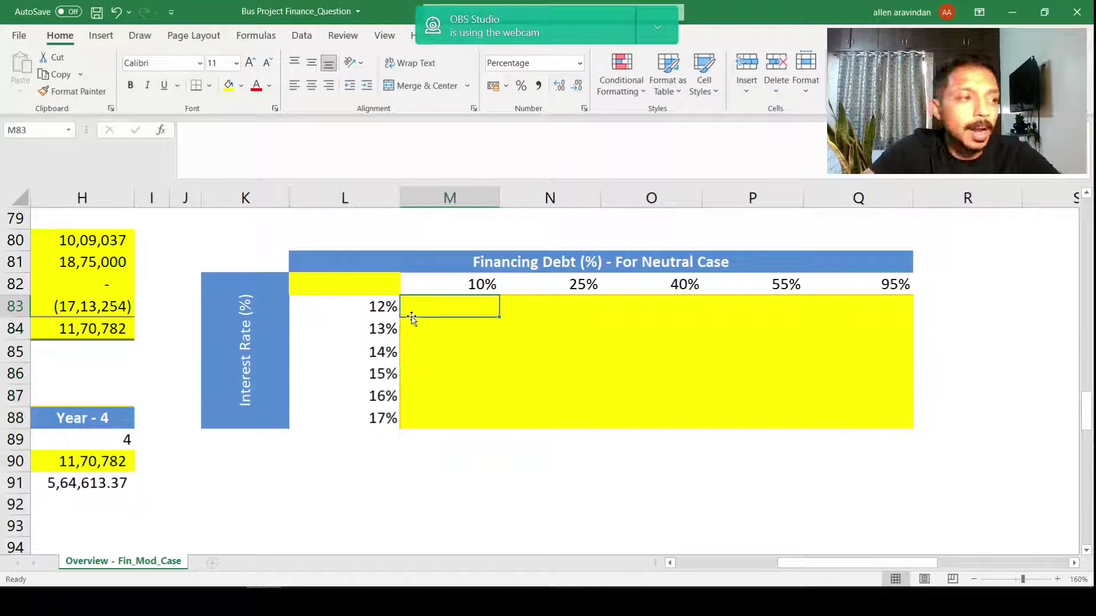
Step: Link the sensitivity table's corner cell L82 to the equity IRR with =D94
click(358, 286)
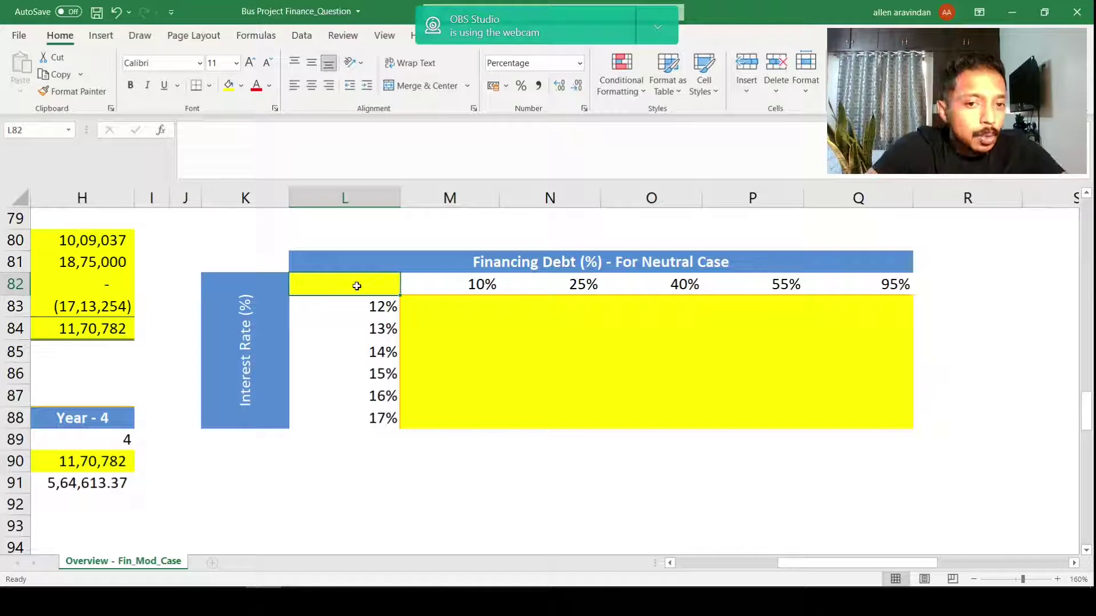
click(477, 285)
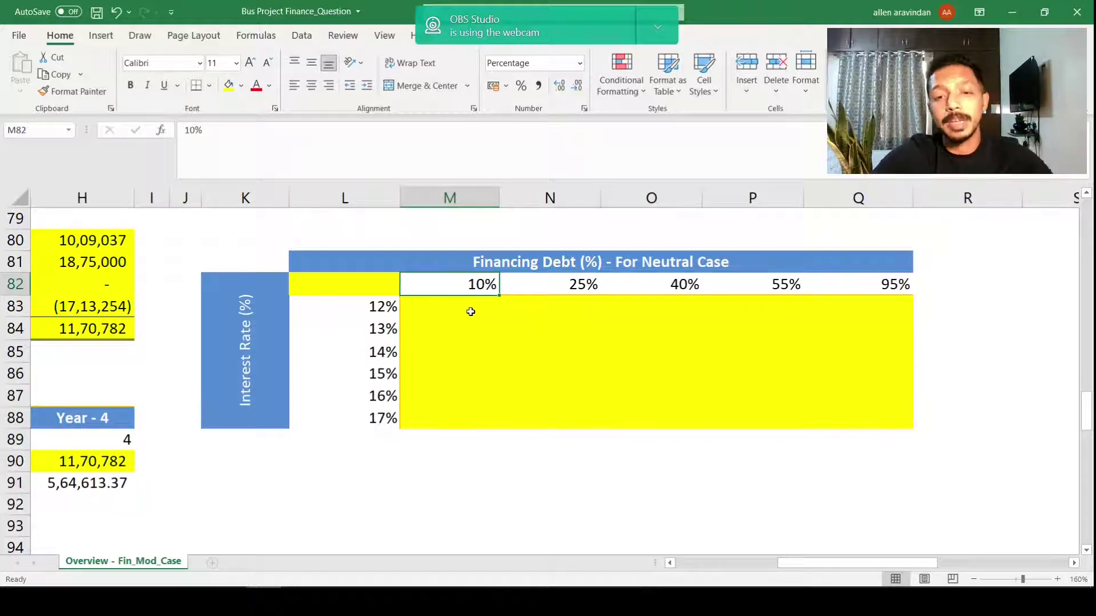
click(360, 280)
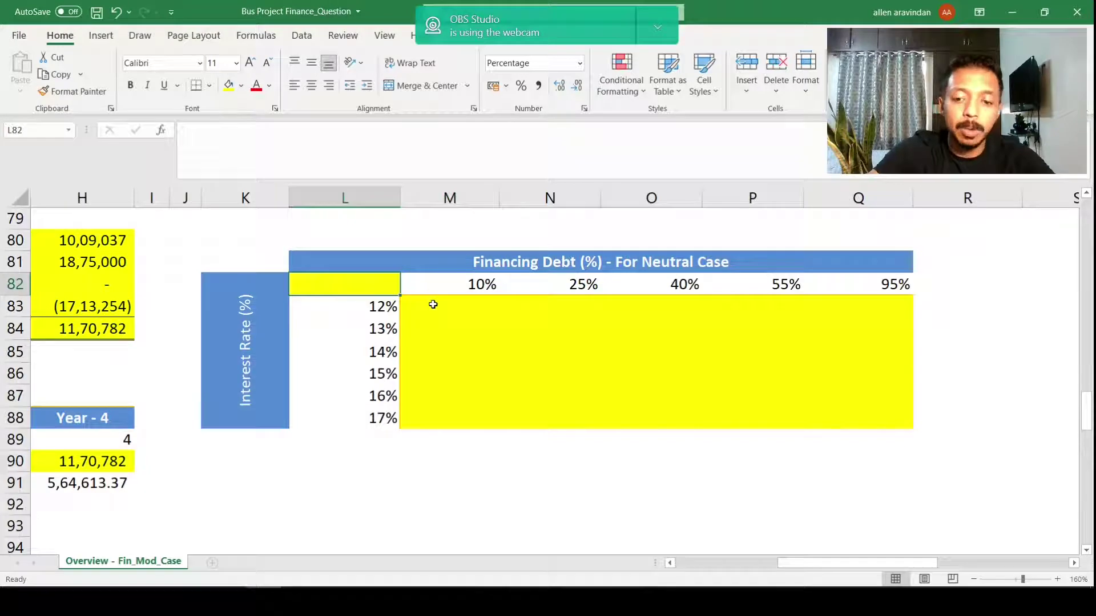
text(=)
drag(807, 564, 639, 564)
scroll(399, 464, down, 2)
click(331, 416)
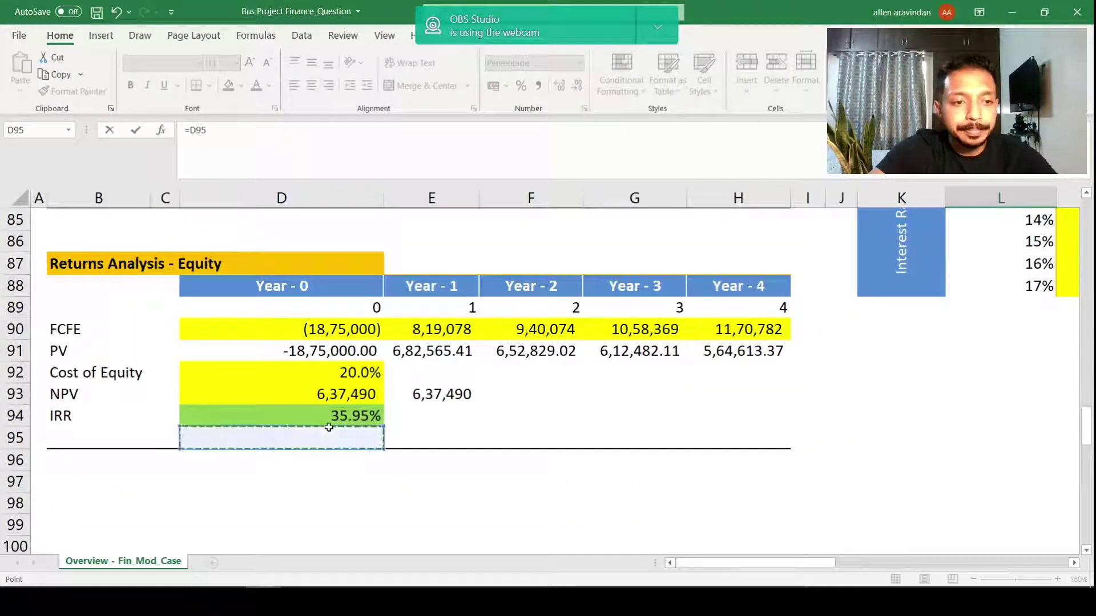
key(Tab)
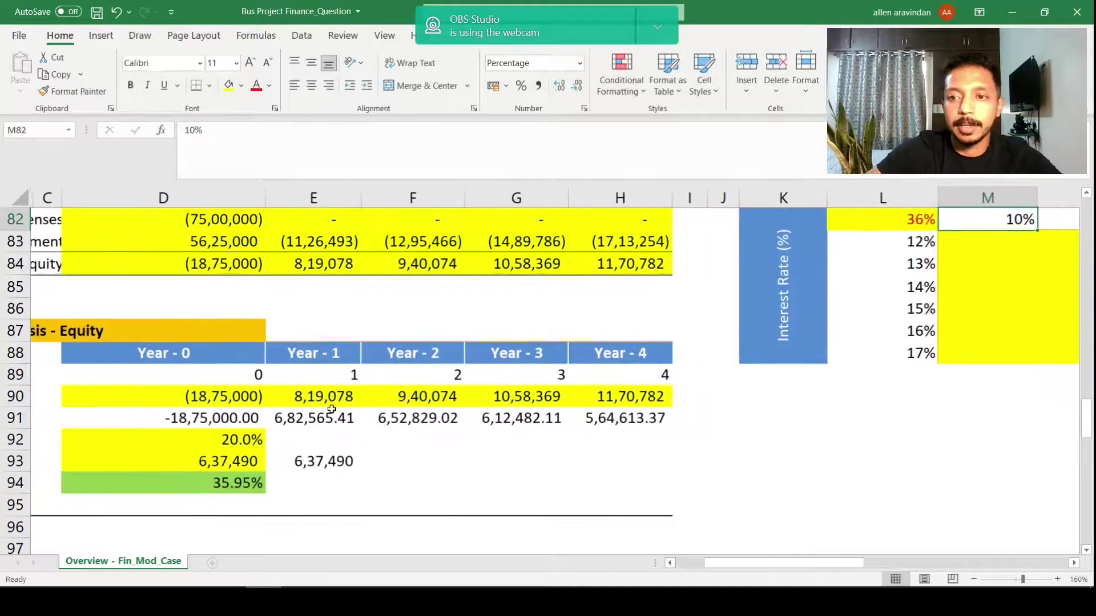
Step: Select the whole sensitivity table L82:Q88, including the corner cell and the debt share and interest rate axes
key(Right)
key(Right)
key(Right)
key(Right)
key(Left)
key(Left)
key(Left)
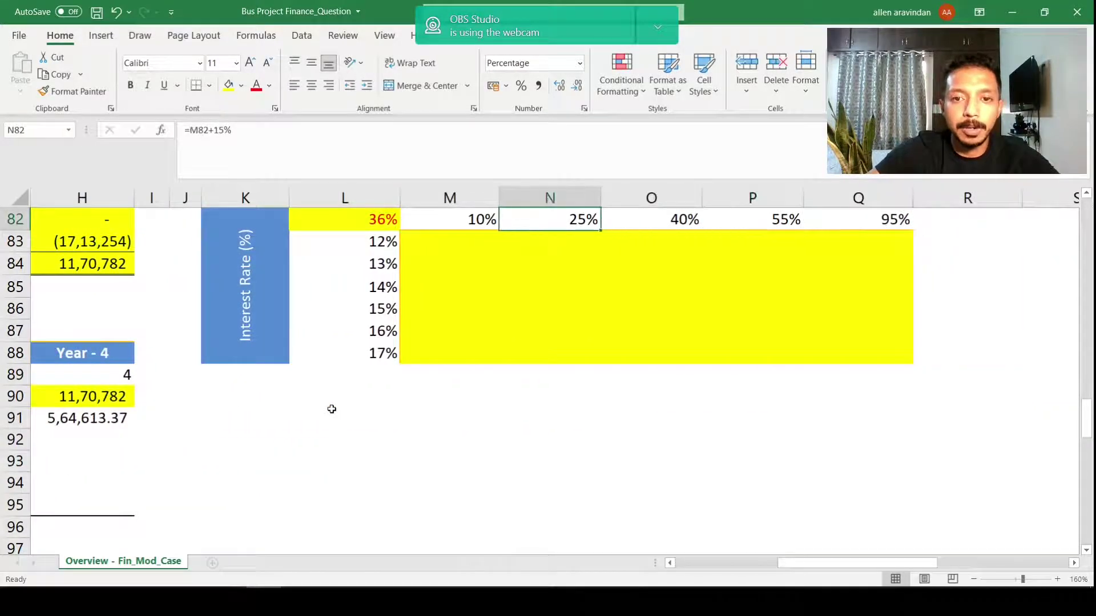
key(Up)
key(Up)
key(Down)
key(Down)
key(Left)
key(Left)
key(shift+Right)
key(shift+Right)
key(shift+Right)
key(shift+Right)
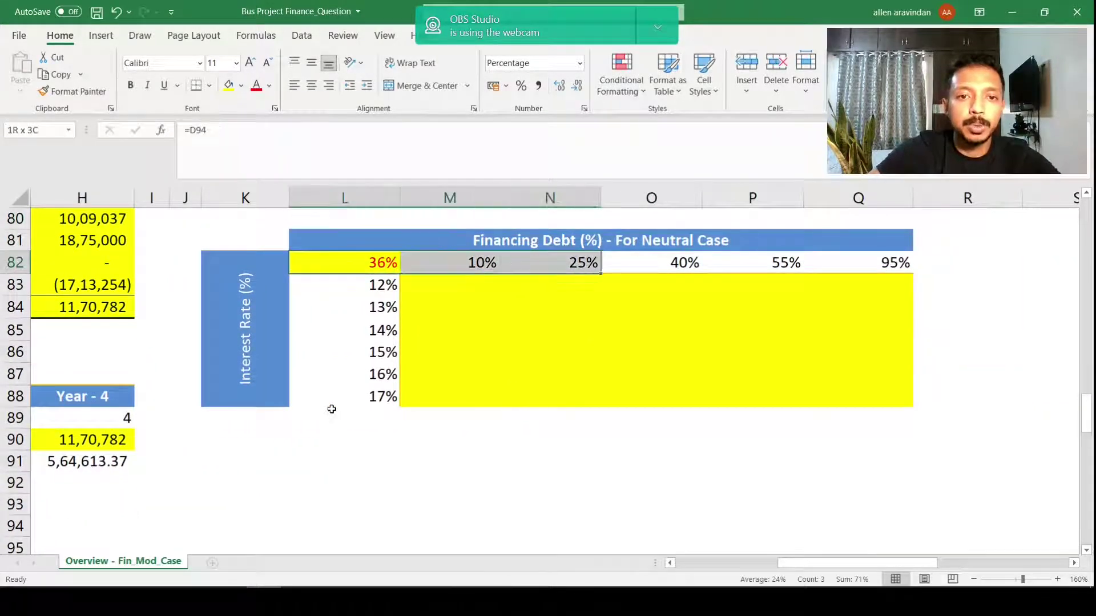
key(shift+Right)
key(shift+Down)
key(shift+Down)
key(shift+Down)
key(shift+Down)
key(shift+Down)
key(shift+Down)
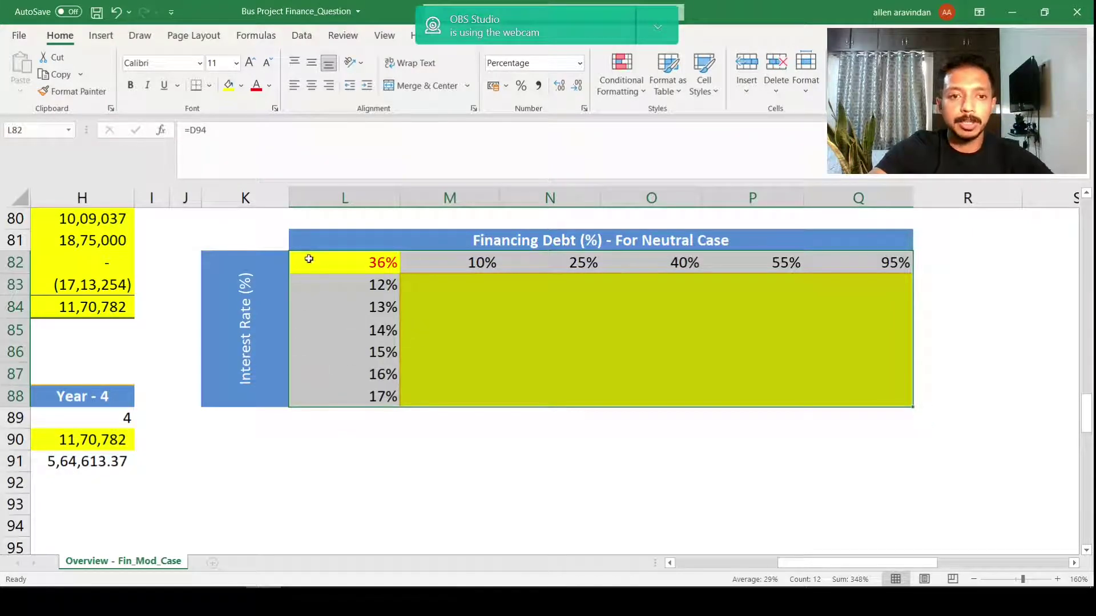
Step: Hide the webcam notification that covers part of the spreadsheet window
scroll(666, 342, up, 2)
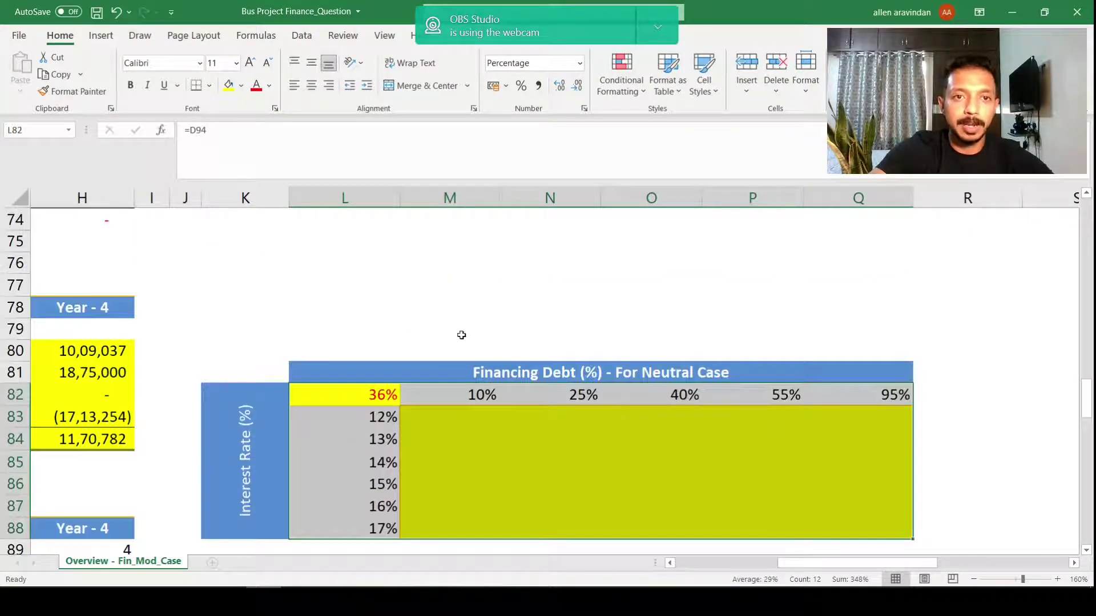
scroll(462, 335, up, 2)
click(658, 27)
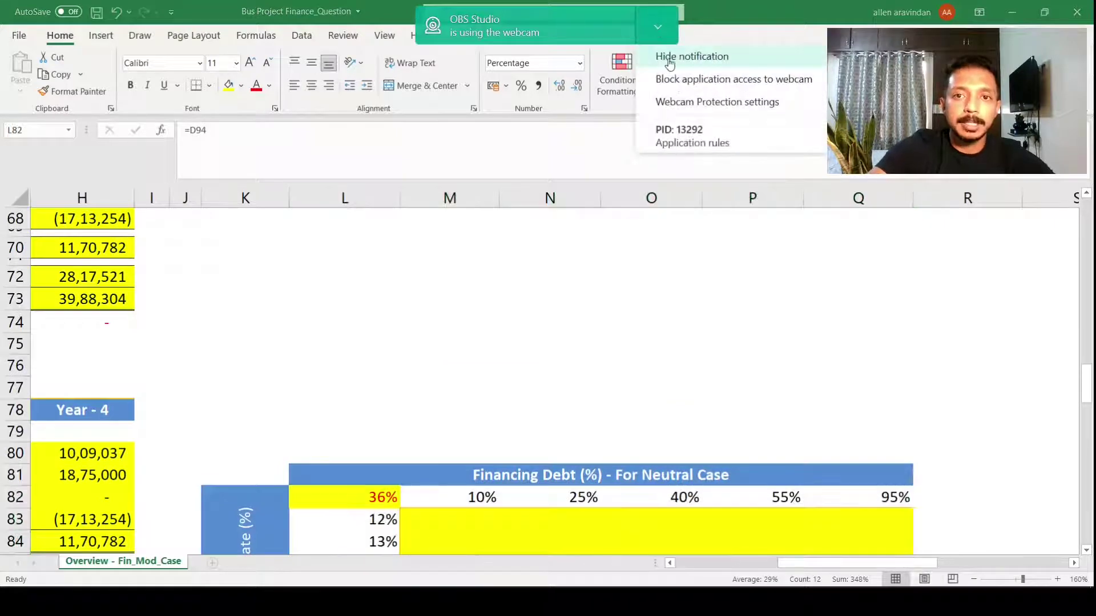
click(692, 53)
scroll(502, 262, down, 3)
Step: Start a what-if Data Table on the selected range, using the Debt percentage in H6 as the row input cell
click(301, 36)
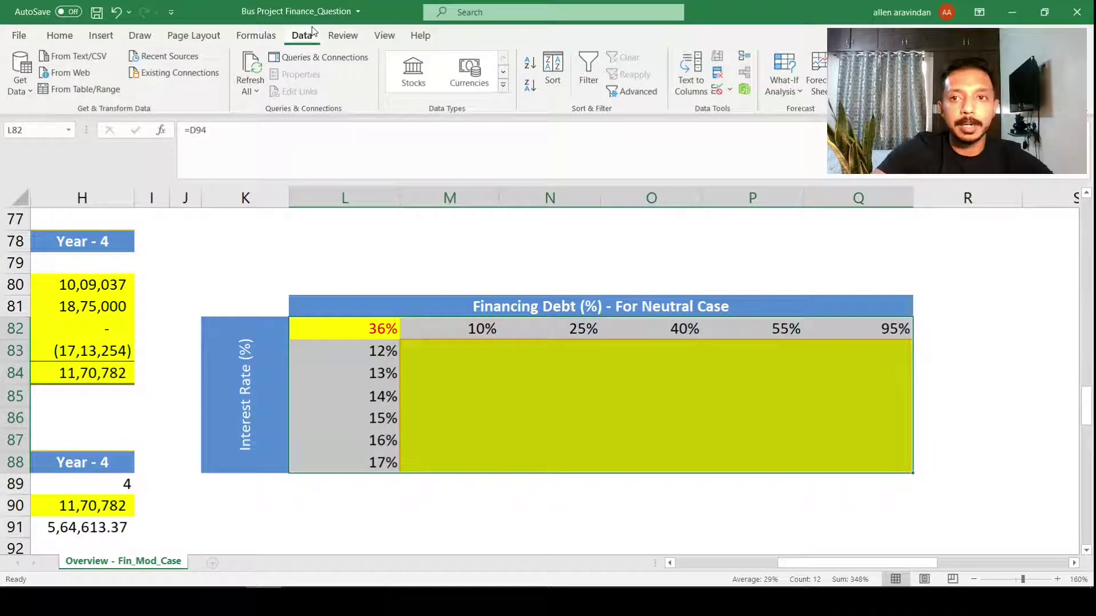
click(793, 90)
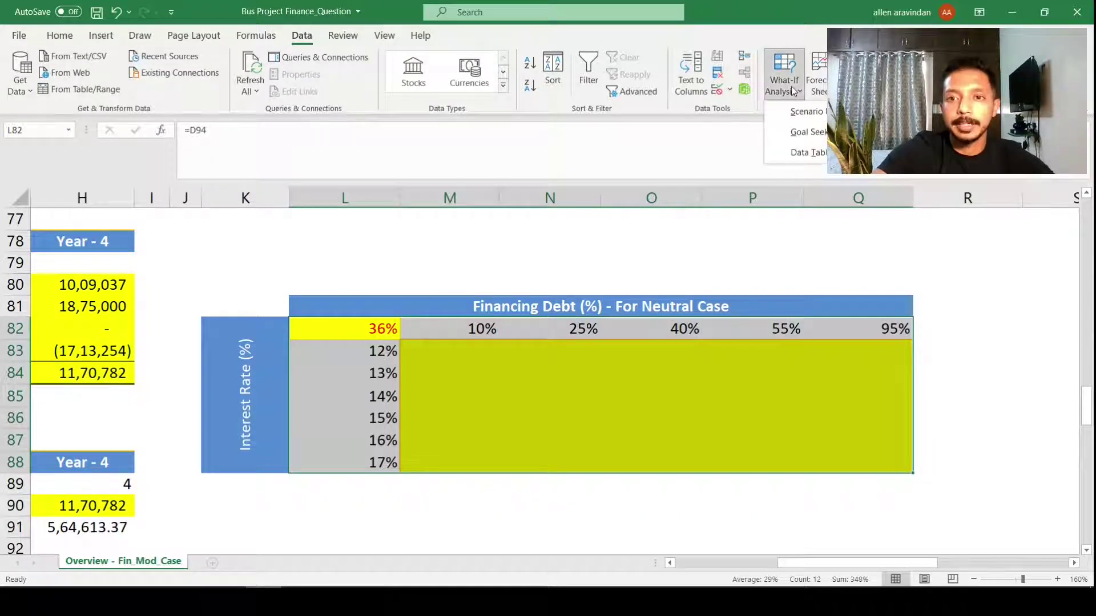
click(807, 153)
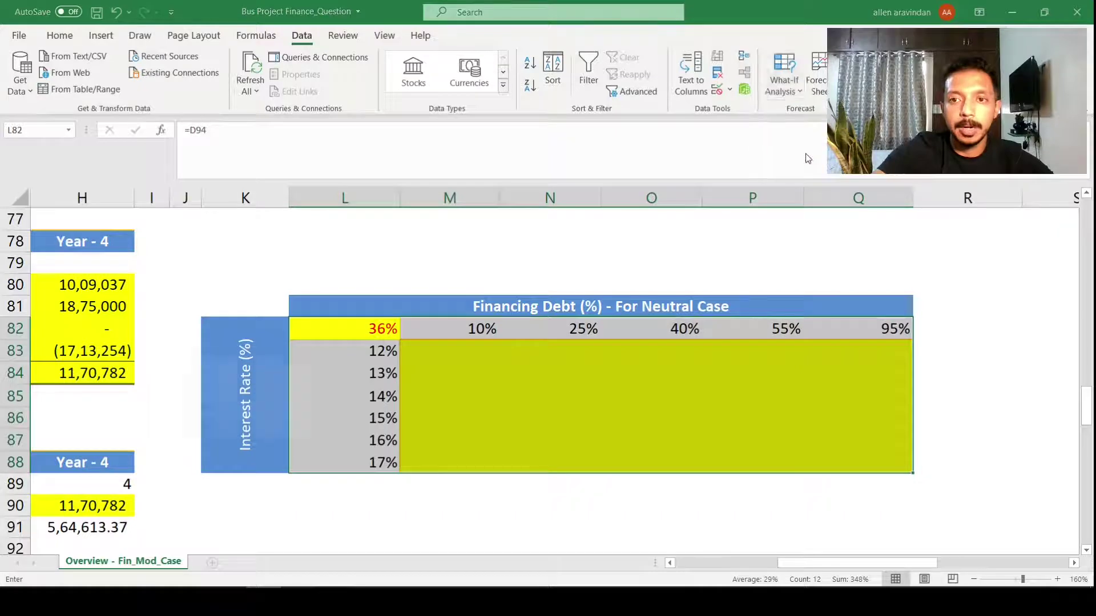
drag(194, 365, 194, 227)
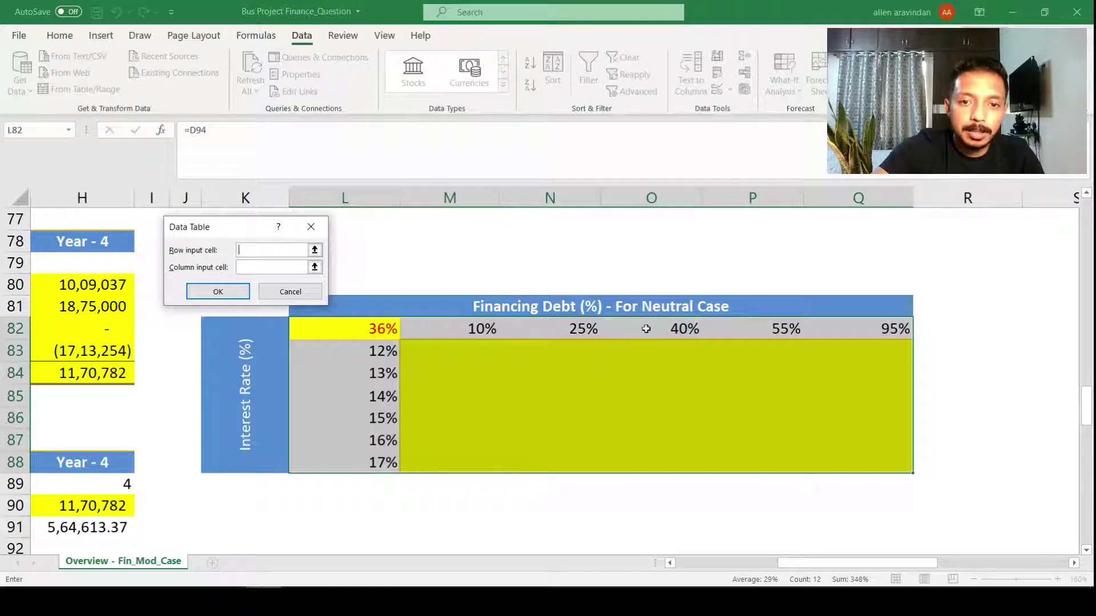
scroll(529, 336, up, 20)
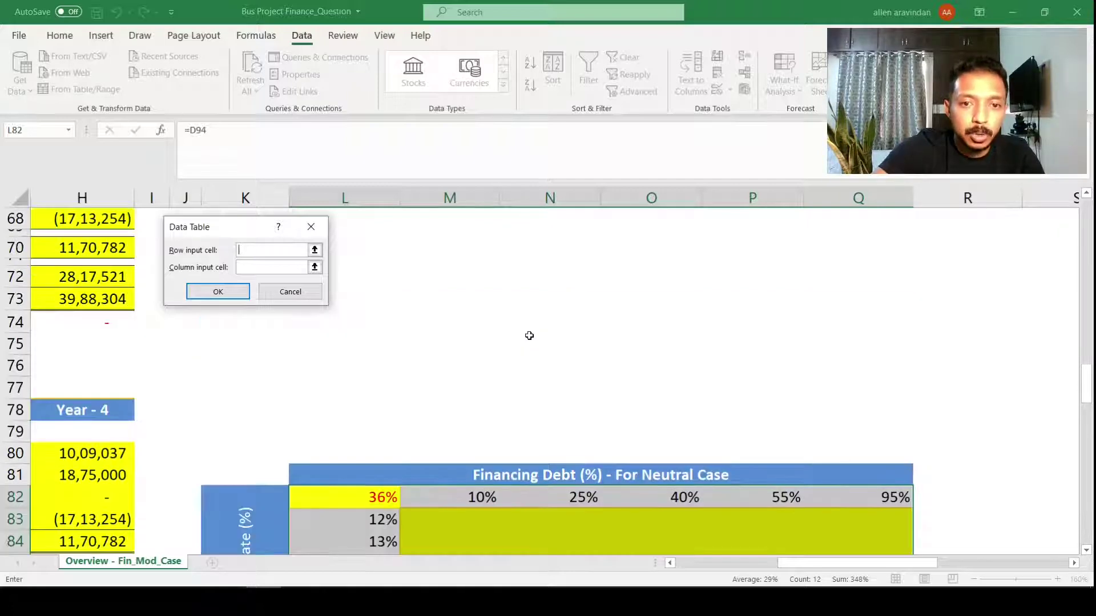
scroll(530, 336, up, 6)
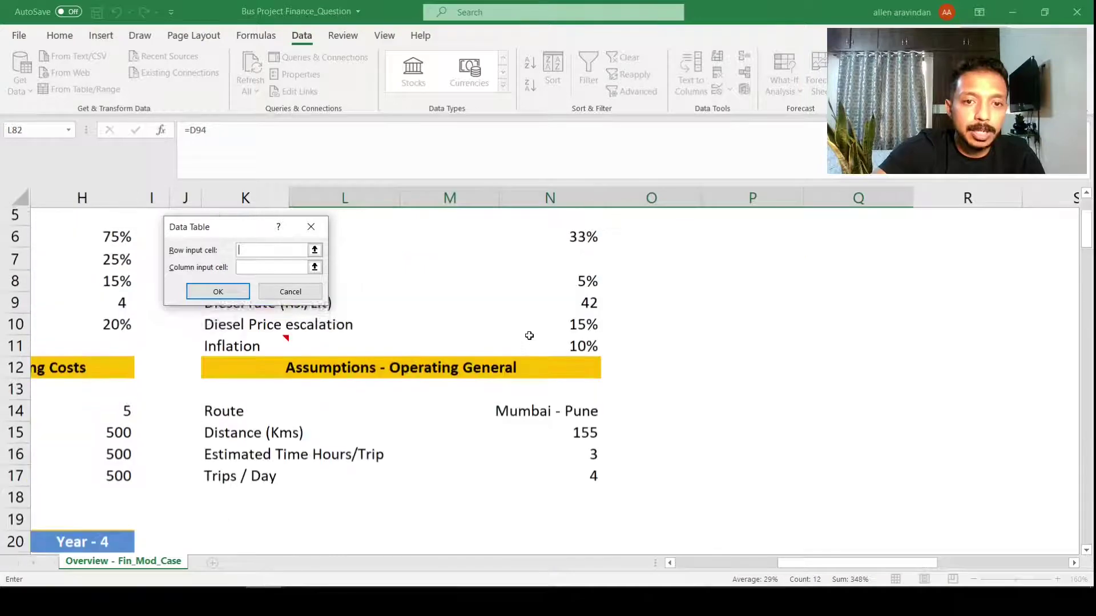
drag(789, 563, 723, 556)
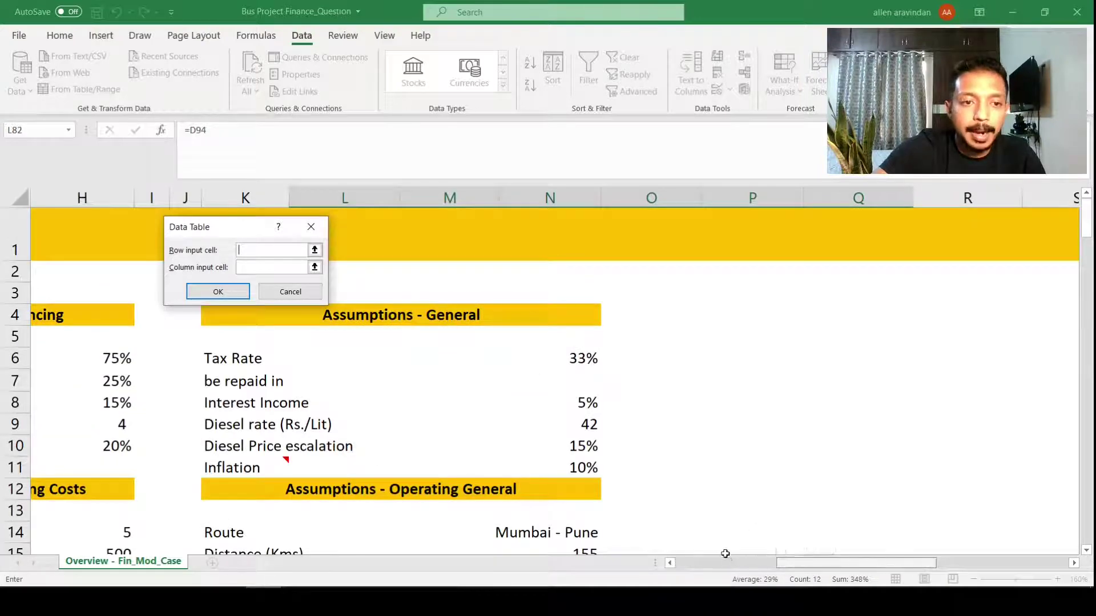
click(661, 361)
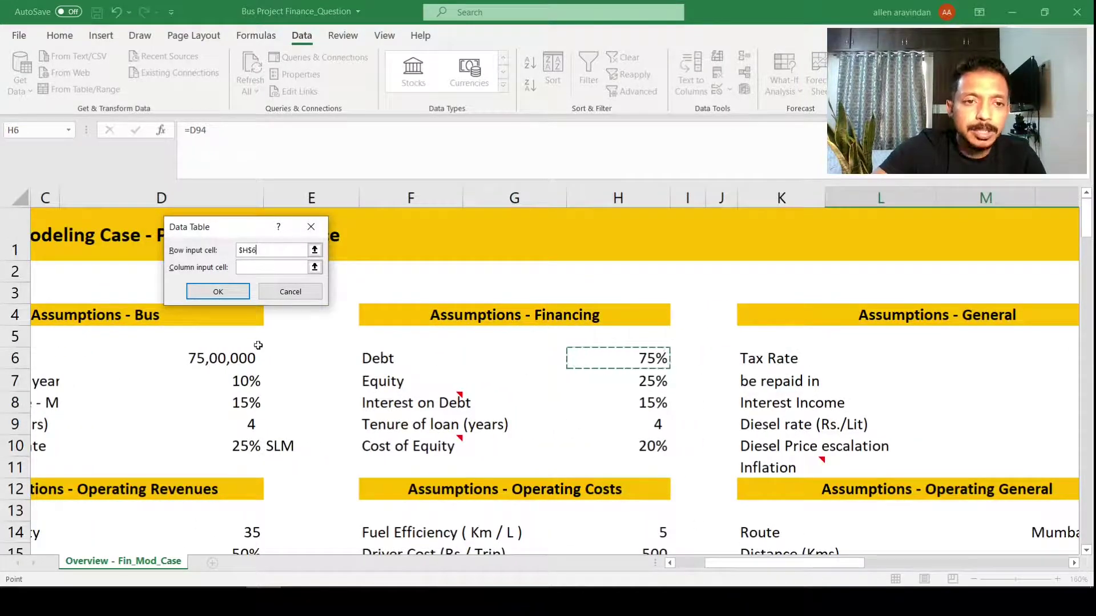
Step: With the column input cell active, look through the financial statements, debt schedule and the sensitivity table's Interest Rate (%) axis
click(260, 268)
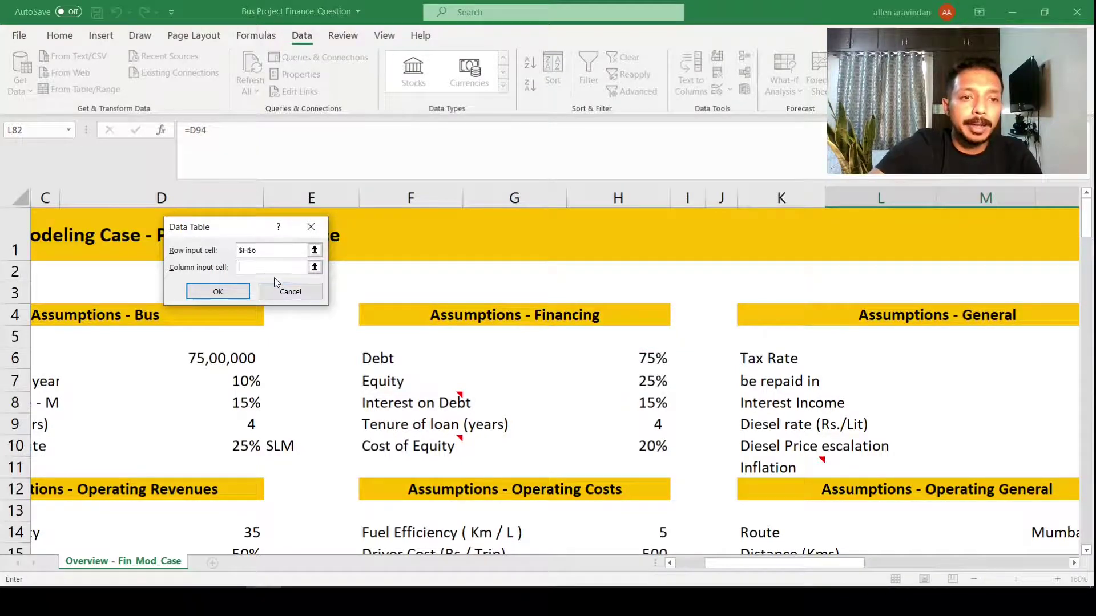
scroll(376, 360, down, 8)
scroll(377, 360, down, 11)
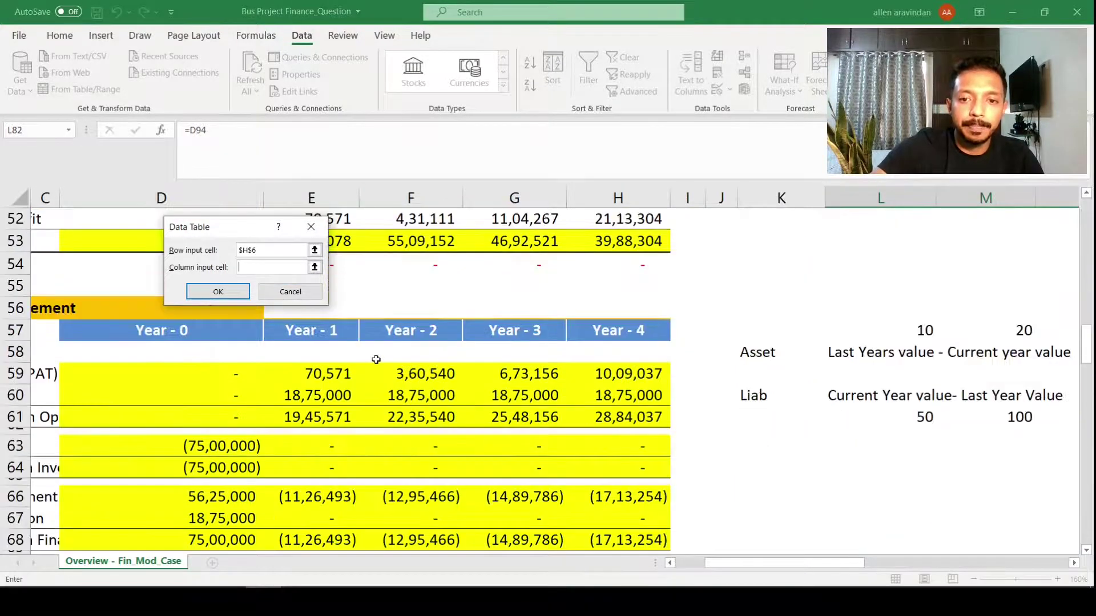
drag(729, 575, 859, 518)
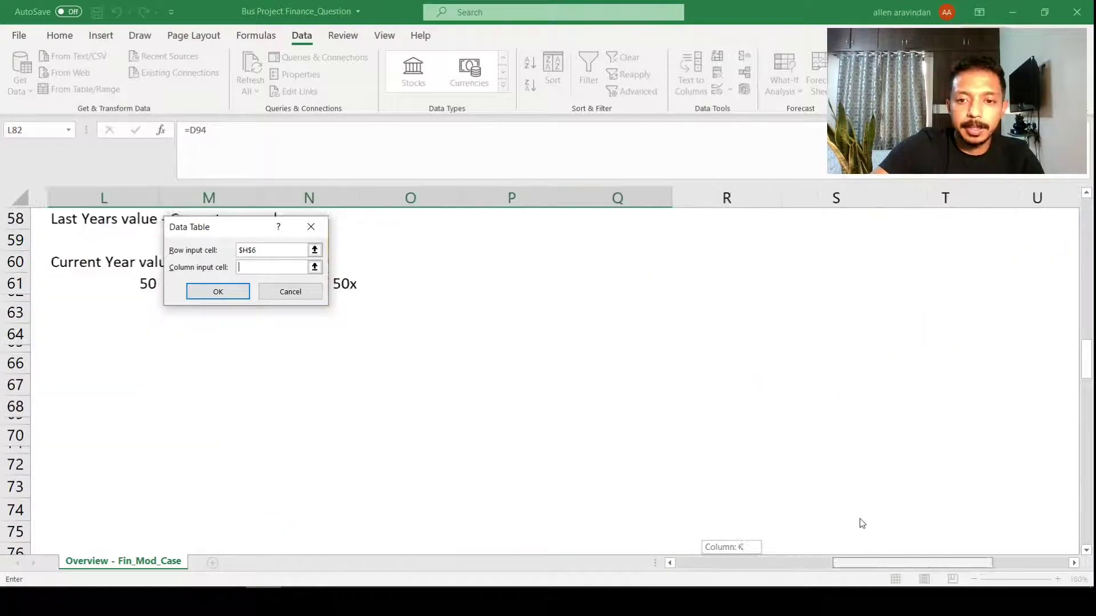
scroll(678, 472, up, 5)
scroll(675, 473, up, 3)
drag(871, 563, 692, 563)
scroll(695, 511, down, 1)
scroll(696, 508, down, 5)
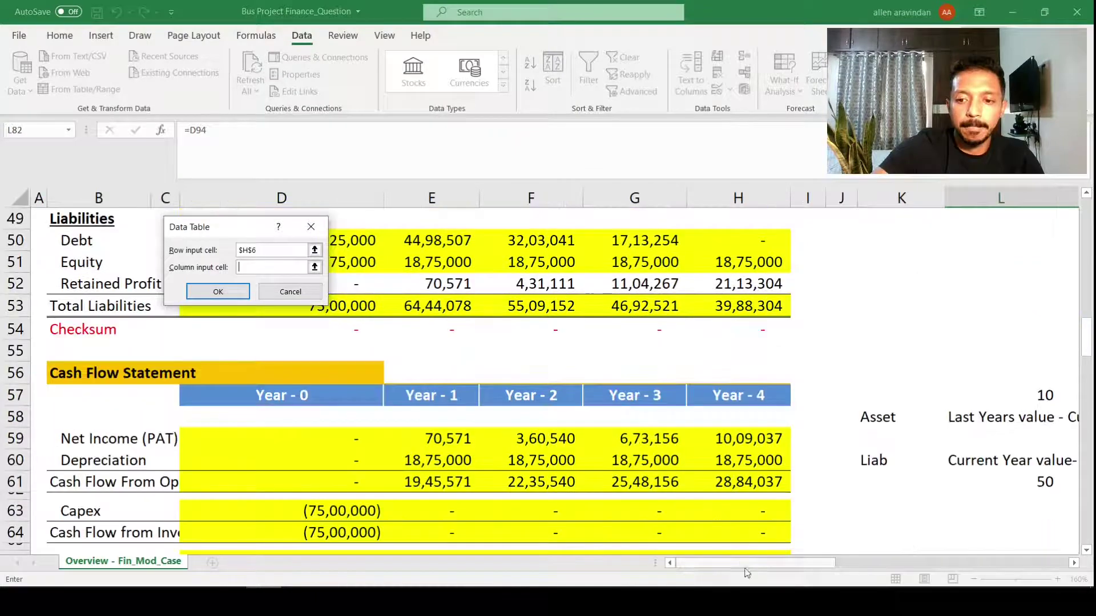
drag(783, 567, 925, 554)
scroll(742, 473, up, 5)
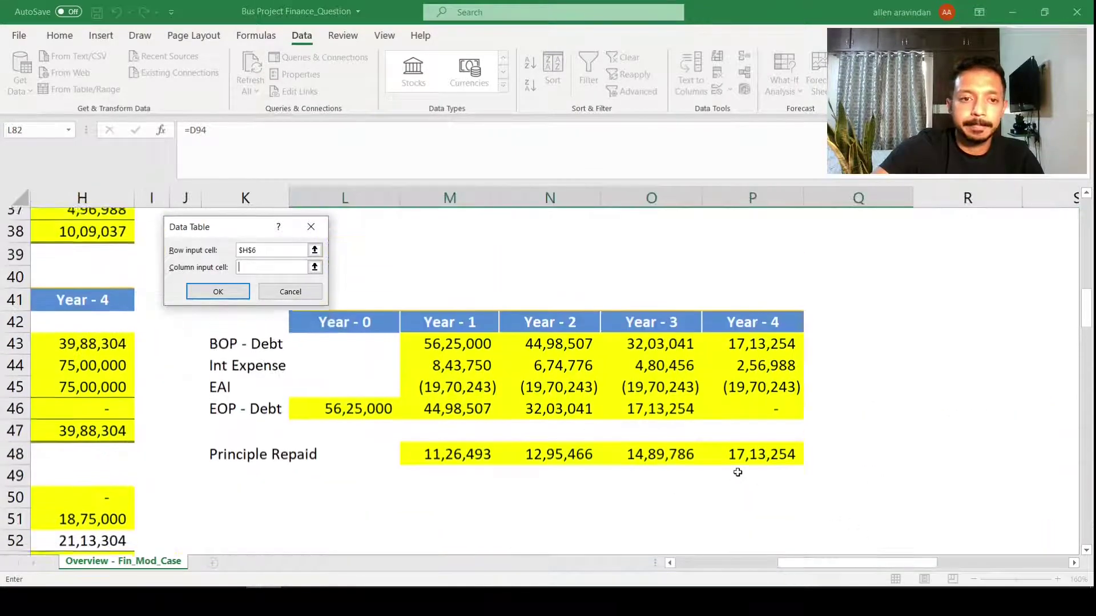
scroll(738, 473, down, 6)
scroll(738, 473, down, 9)
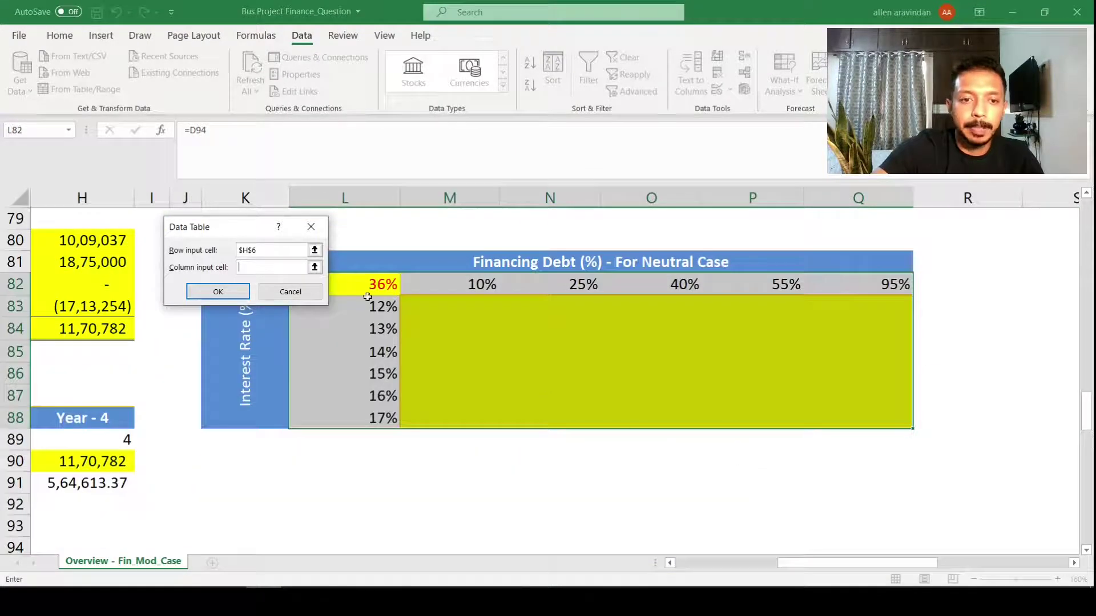
scroll(354, 338, up, 2)
scroll(341, 456, down, 2)
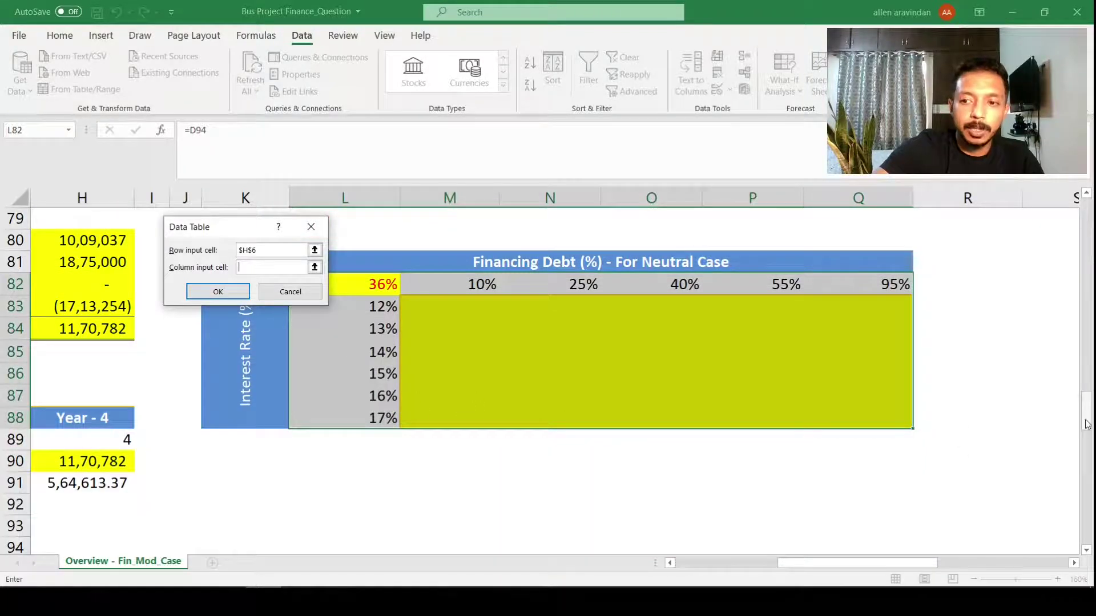
Step: Set the column input cell to Interest on Debt in H8 and generate the data table
drag(1086, 414, 935, 228)
click(543, 391)
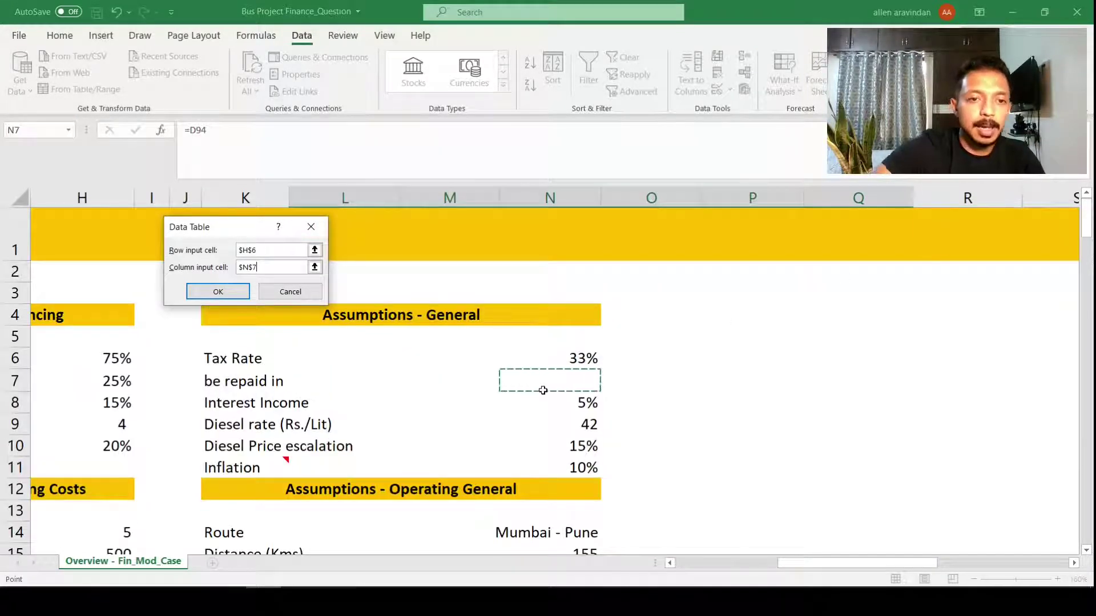
key(Left)
key(Left)
key(Left)
key(Left)
key(Left)
key(Left)
key(Left)
key(Left)
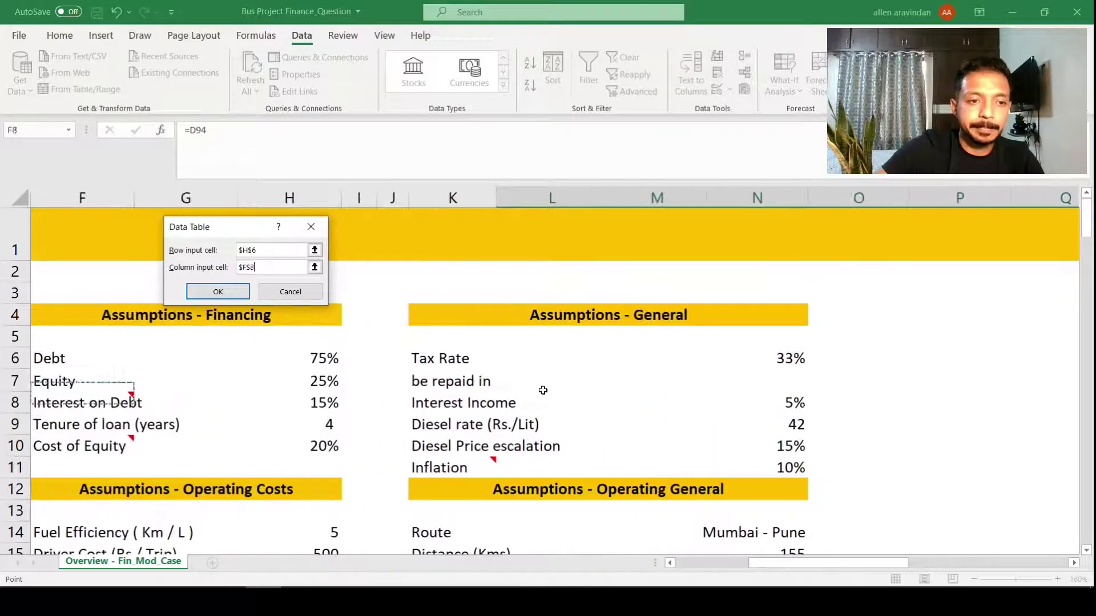
key(Down)
key(Down)
key(Right)
key(Right)
key(Up)
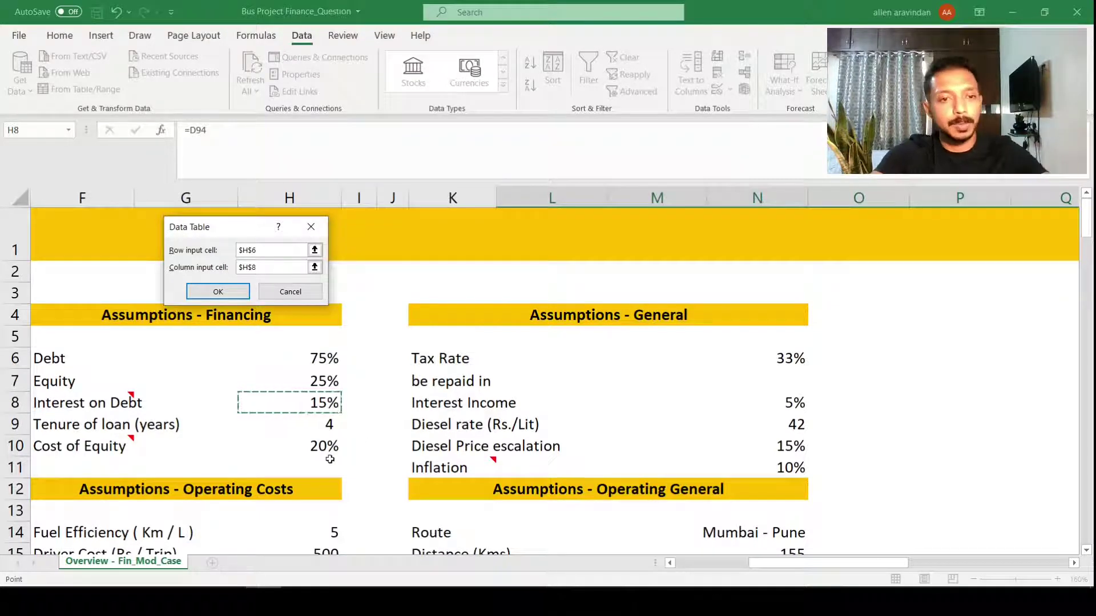
click(218, 292)
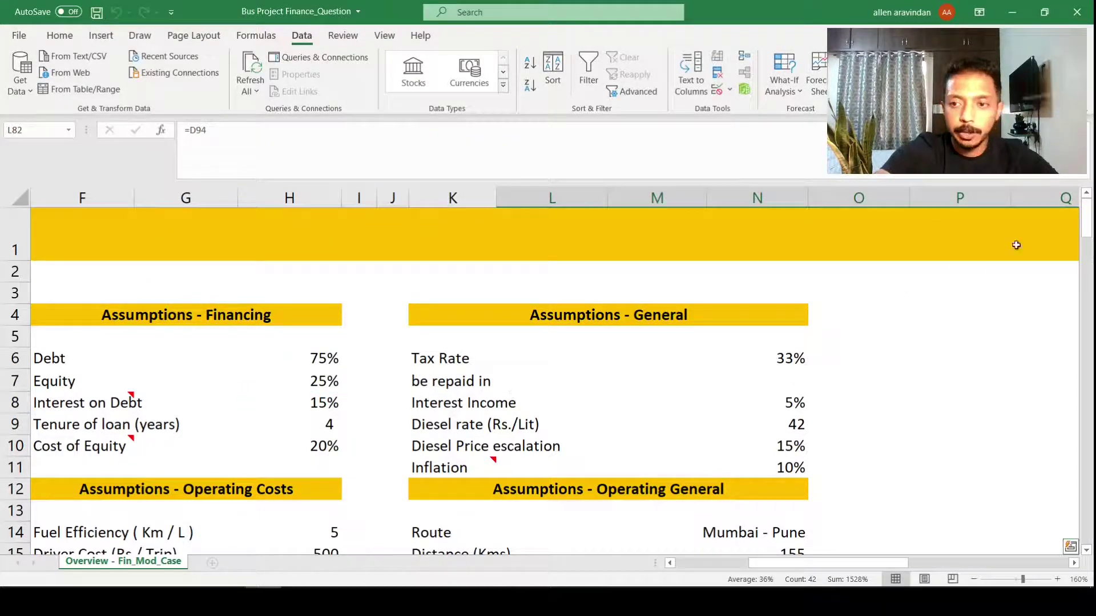
Step: Review the generated equity IRR results in M83:Q88 and their TABLE formula
drag(1086, 244, 1085, 352)
scroll(957, 403, down, 9)
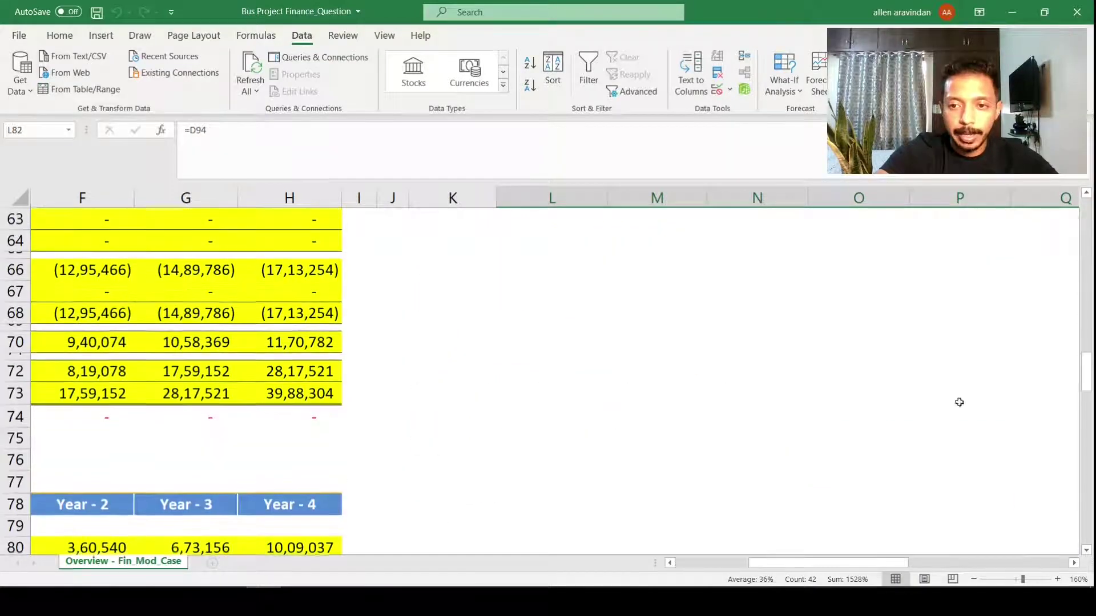
click(794, 419)
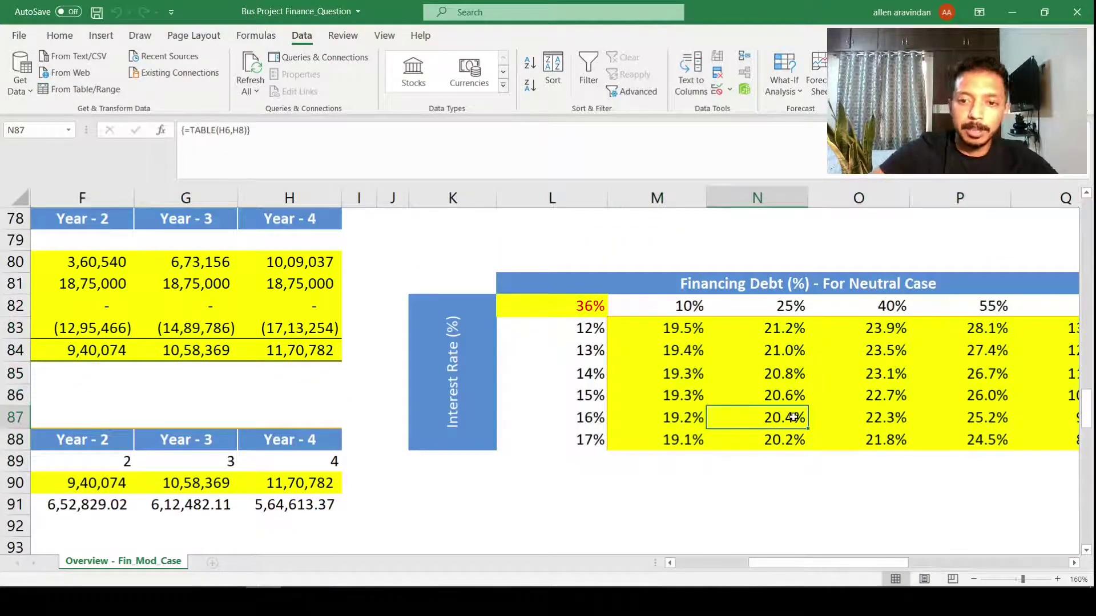
scroll(794, 418, right, 2)
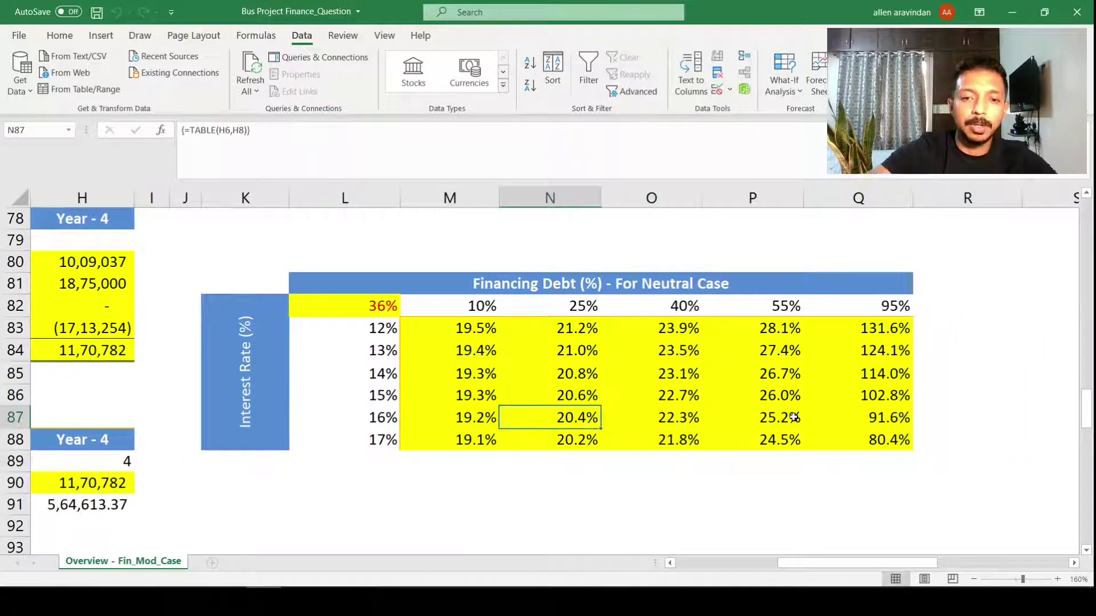
mouse_move(474, 331)
mouse_down()
mouse_move(807, 411)
mouse_move(831, 435)
mouse_move(813, 447)
mouse_up()
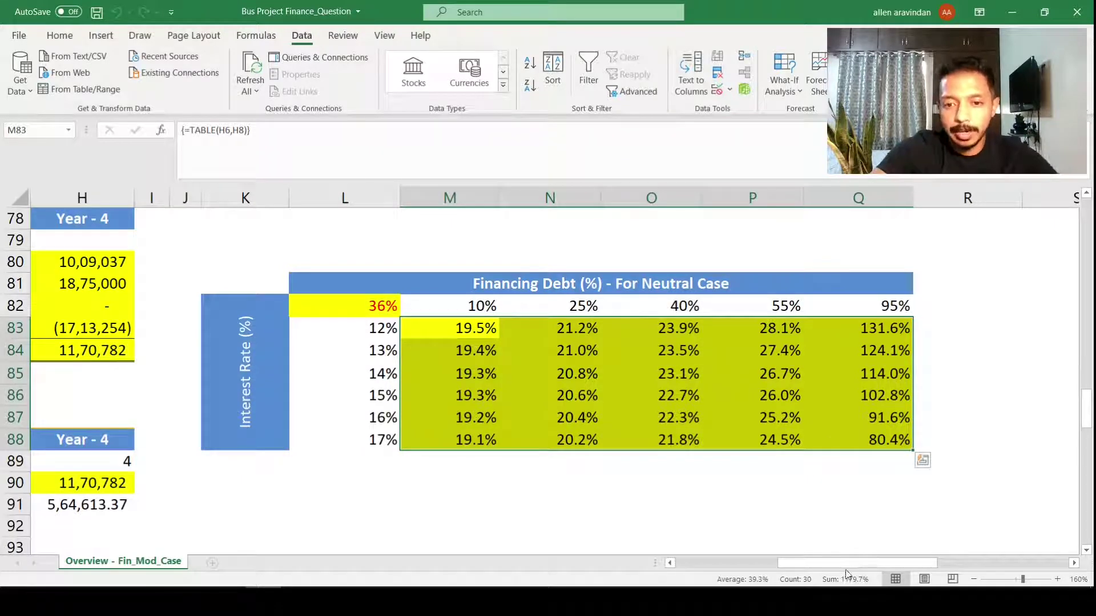
Step: Set the fourth Financing Debt (%) heading in P82 of the sensitivity table to 75%
drag(851, 574, 885, 546)
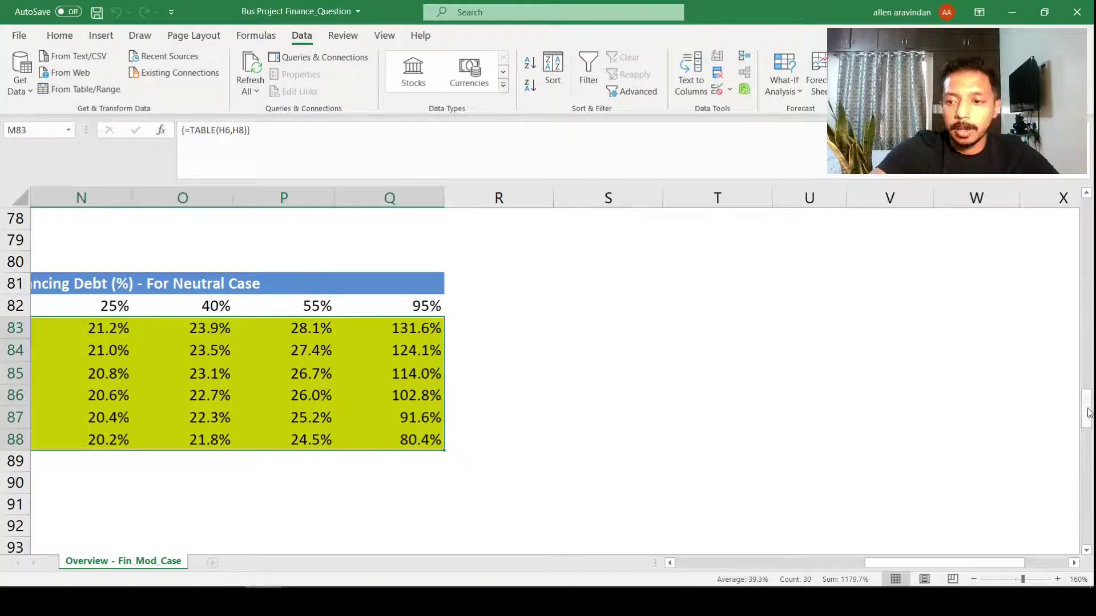
drag(1089, 413, 1057, 193)
mouse_move(901, 563)
mouse_down()
mouse_move(848, 562)
mouse_move(881, 564)
mouse_up()
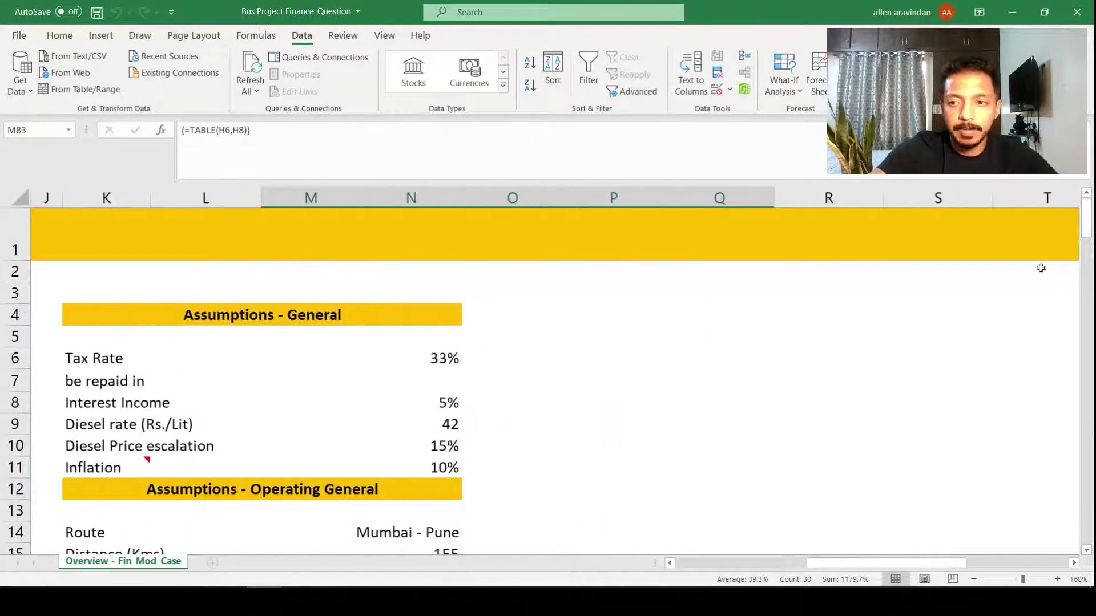
drag(1088, 222, 1089, 411)
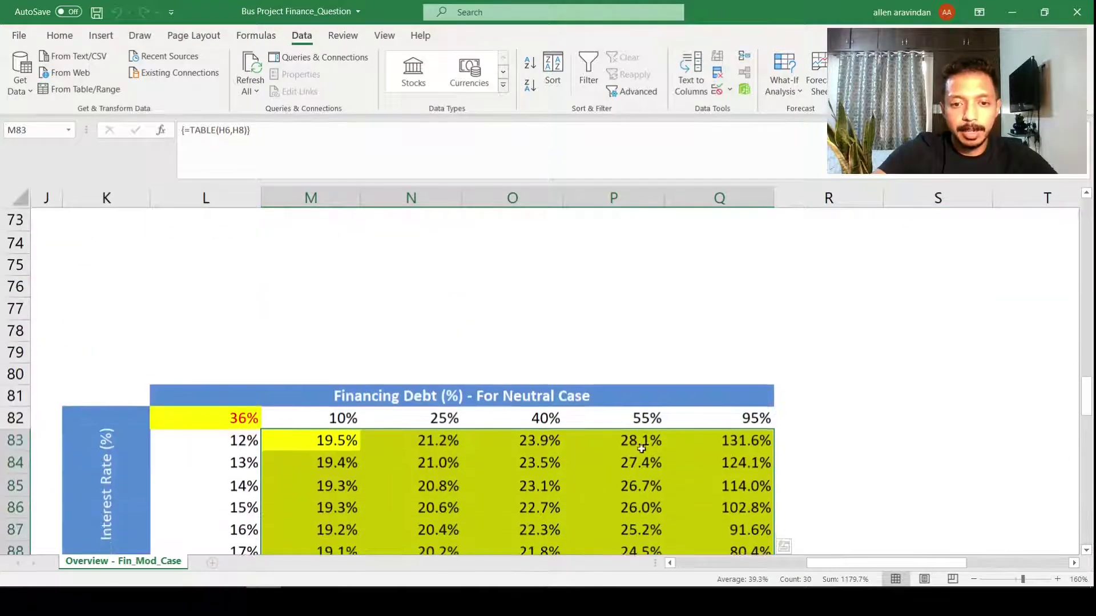
click(648, 415)
text(75)
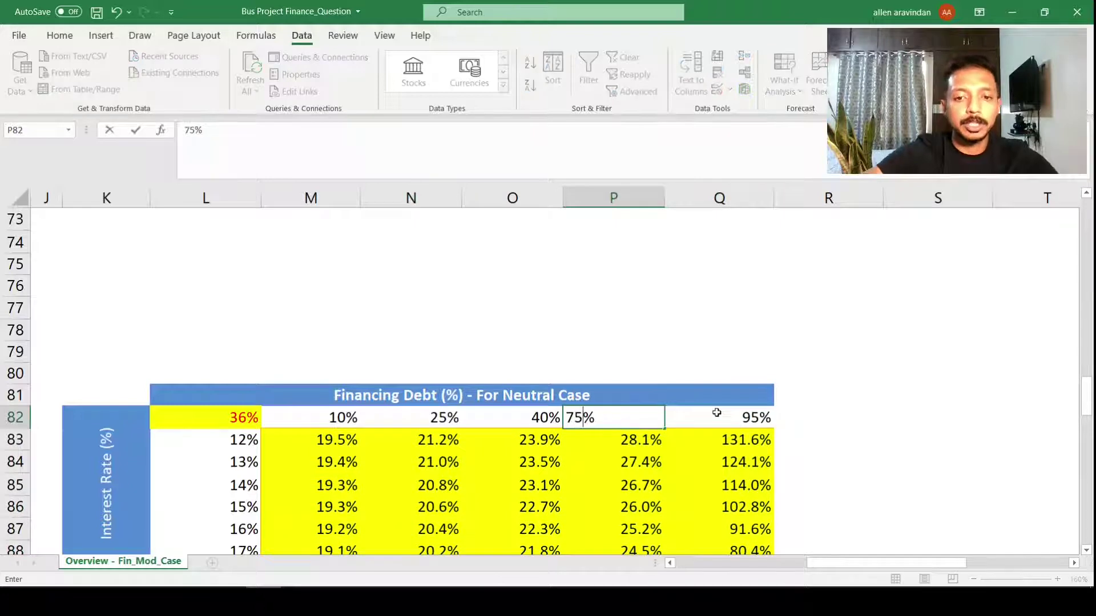
key(Return)
scroll(717, 412, down, 2)
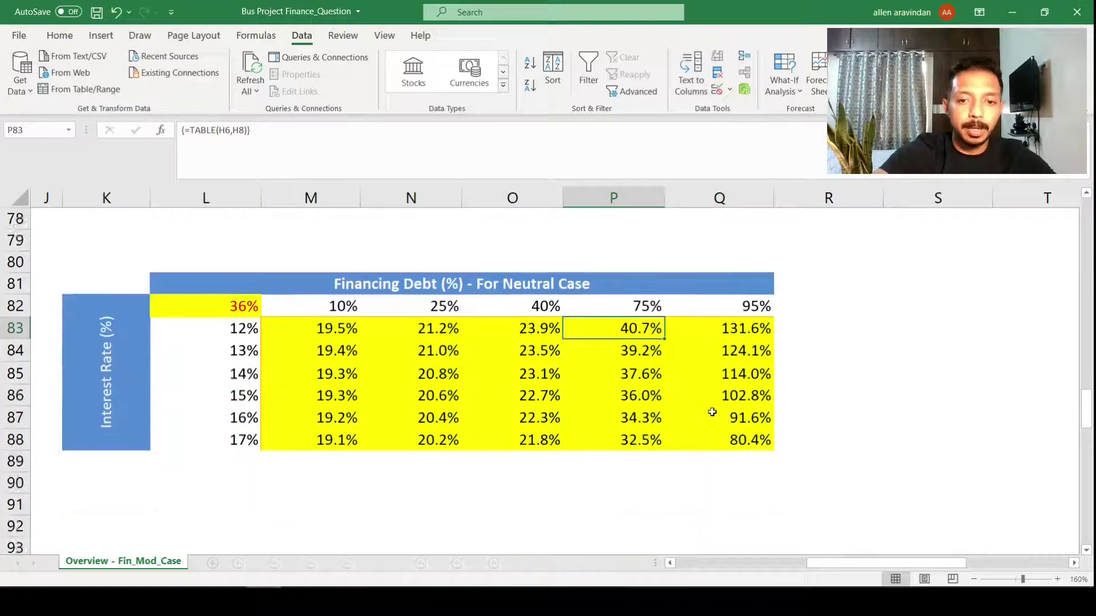
Step: Compare the 15% interest, 75% debt result in P86 with the equity IRR, and format P86 to three decimal places
drag(246, 332, 245, 353)
click(240, 369)
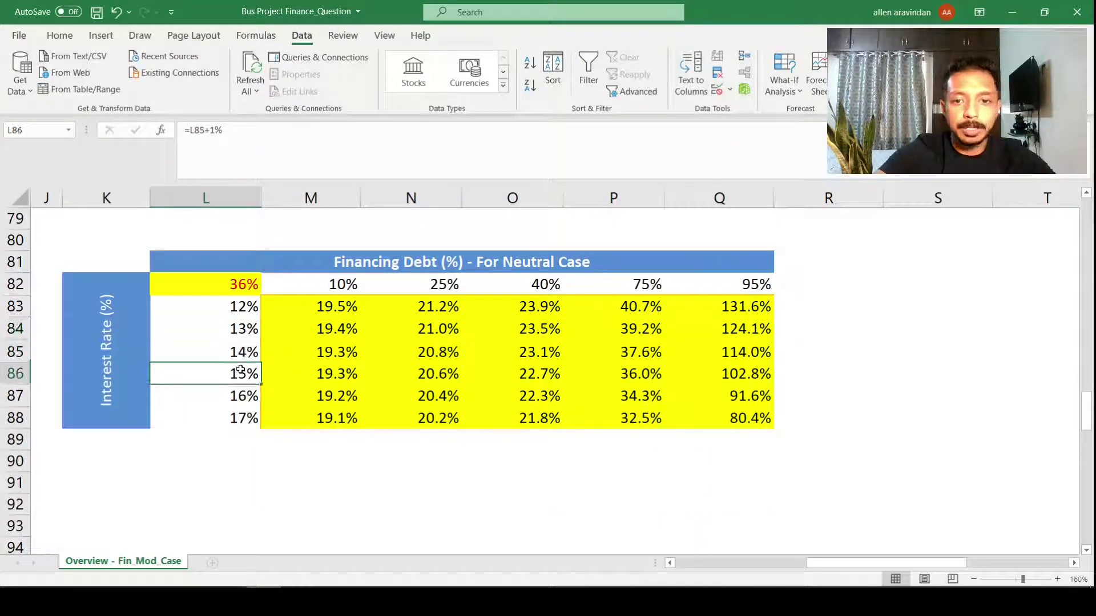
click(648, 375)
drag(810, 564, 584, 567)
scroll(291, 460, down, 1)
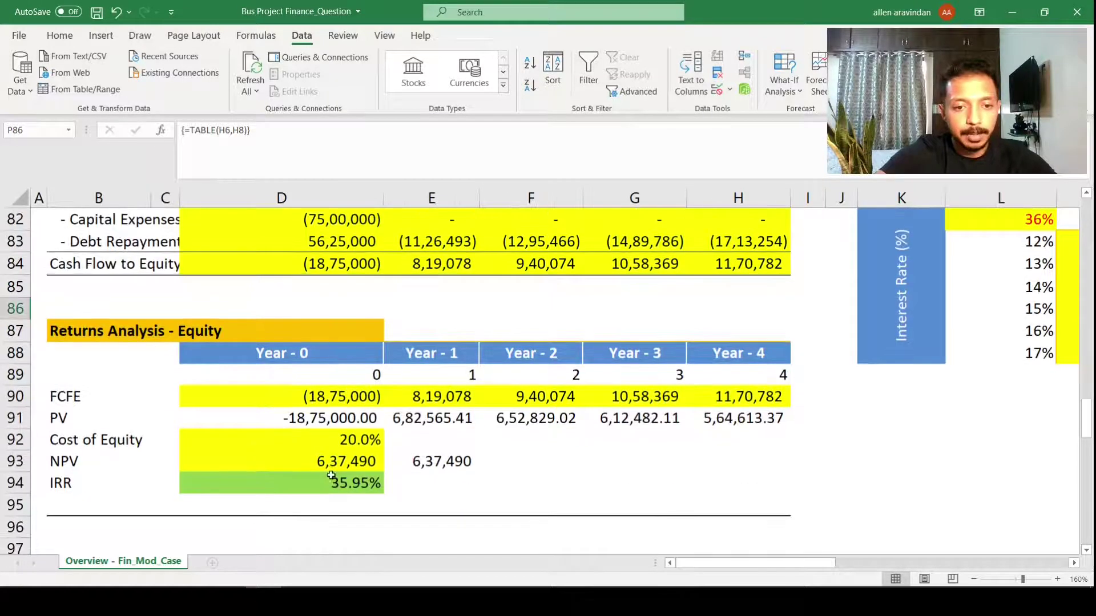
scroll(575, 513, right, 5)
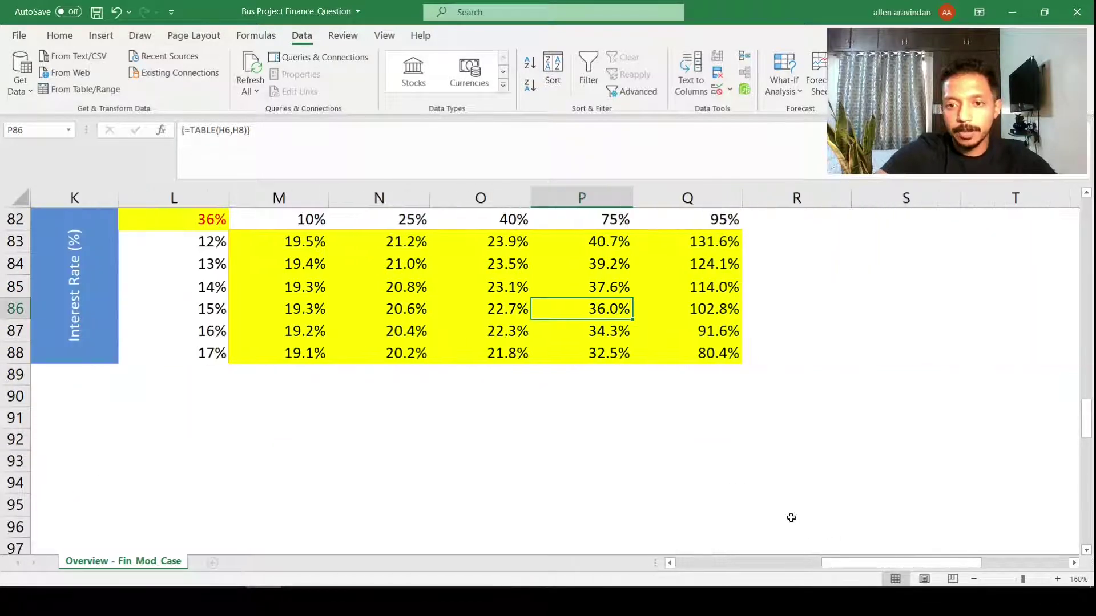
click(60, 35)
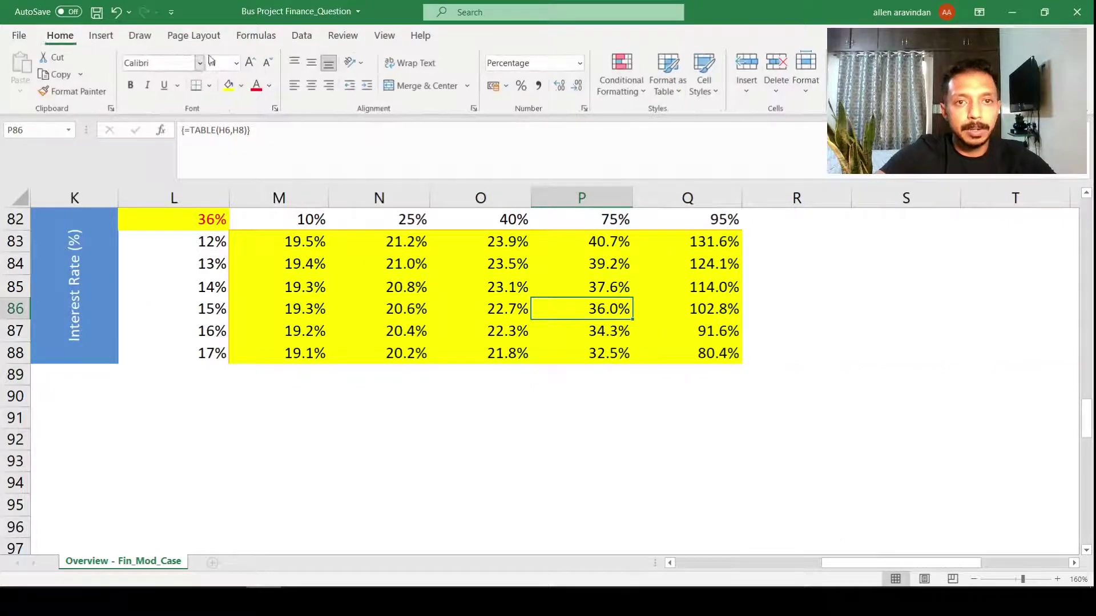
click(578, 86)
double_click(559, 85)
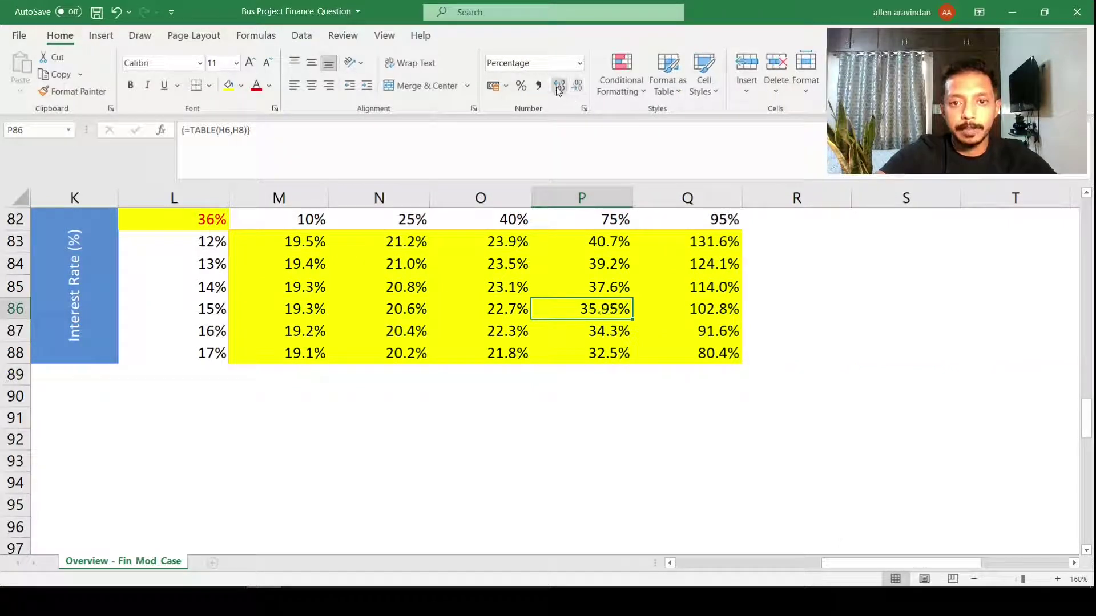
click(559, 86)
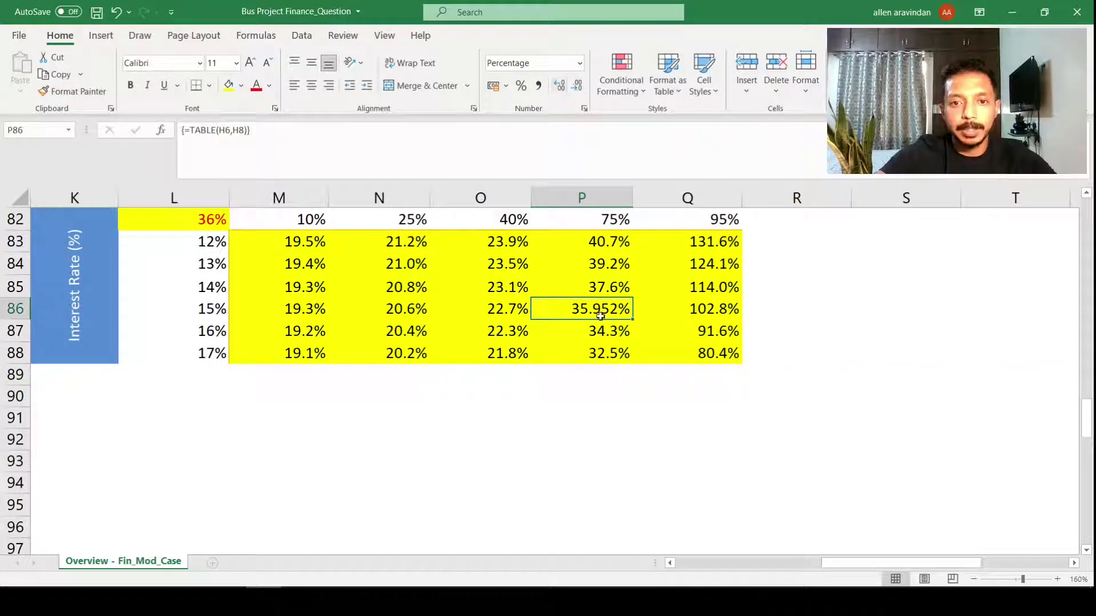
Step: Highlight the matching base-case result in P86 with a light blue fill
click(241, 86)
click(246, 154)
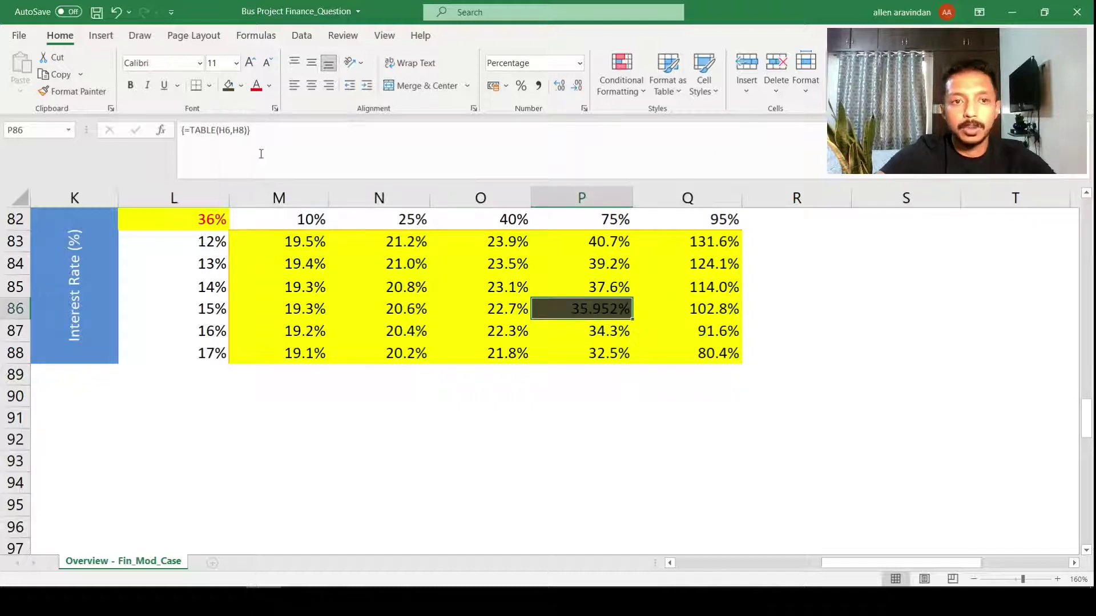
click(240, 86)
click(315, 137)
click(550, 412)
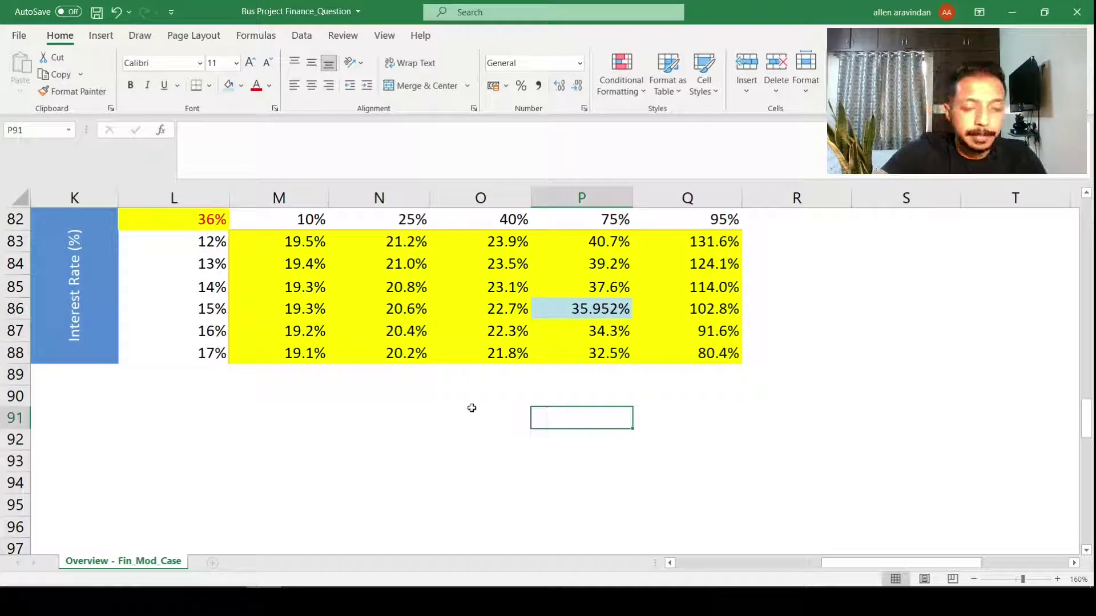
Step: Look through the Balance Sheet and Cash Flow Statement down to the equity returns analysis
scroll(471, 408, up, 11)
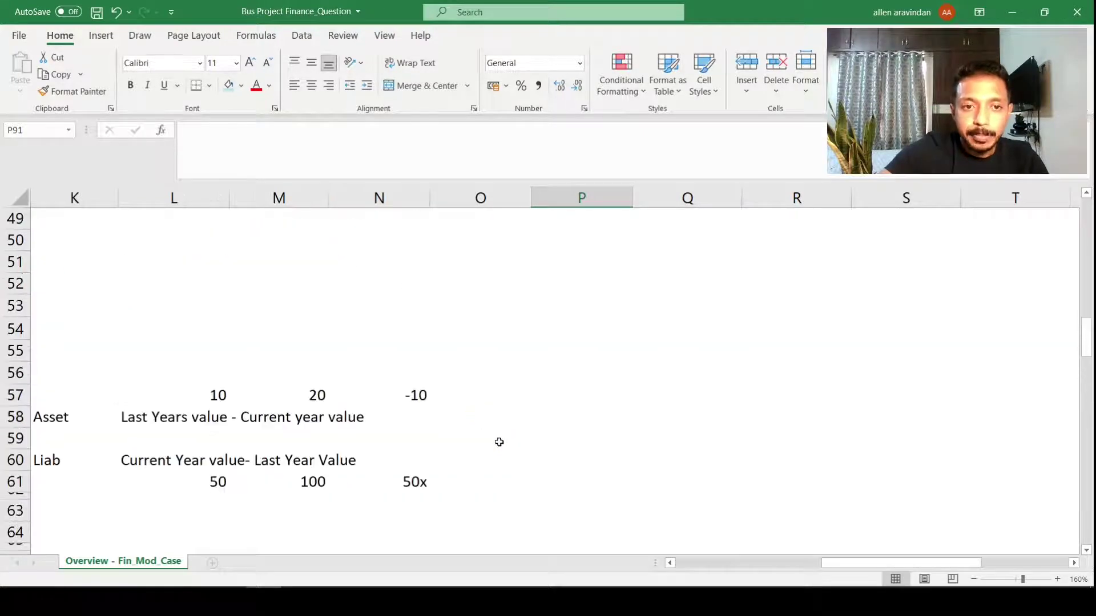
scroll(499, 442, up, 5)
drag(824, 558, 573, 558)
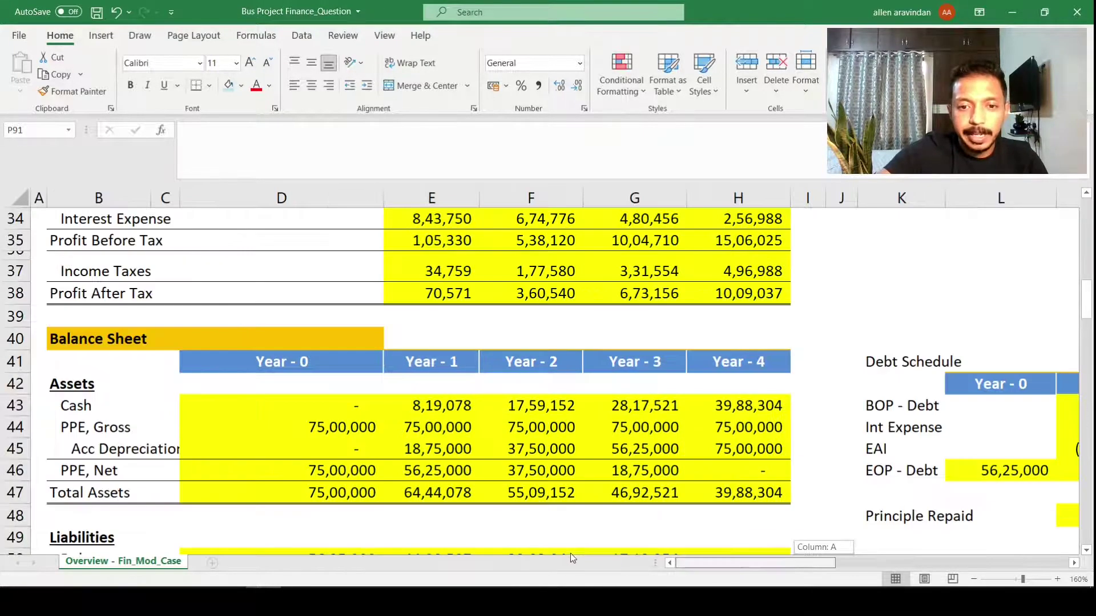
scroll(469, 494, down, 6)
scroll(469, 494, up, 2)
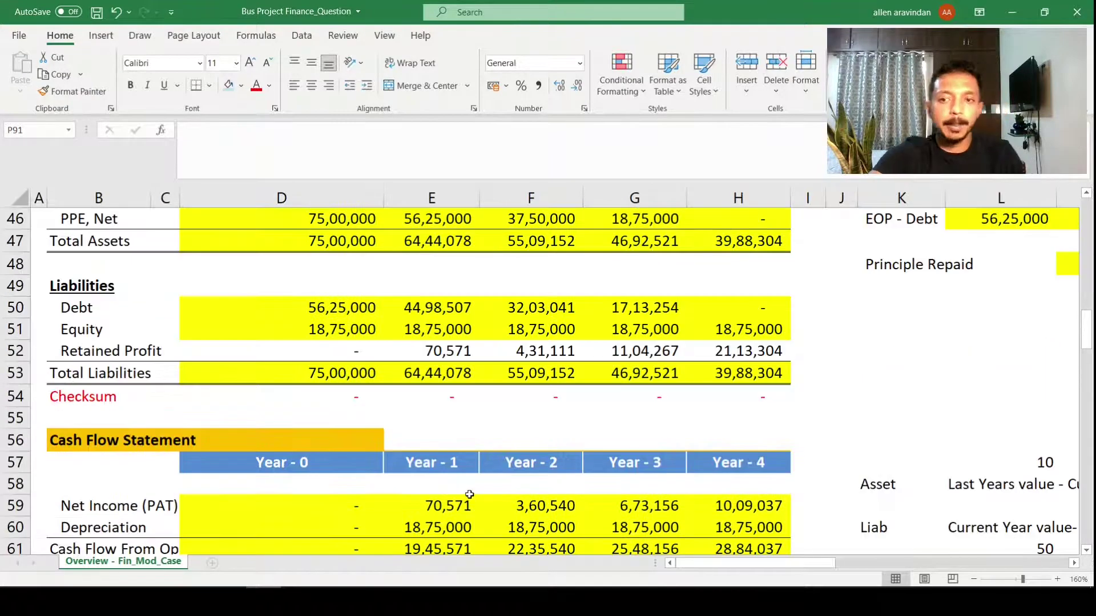
scroll(469, 494, down, 3)
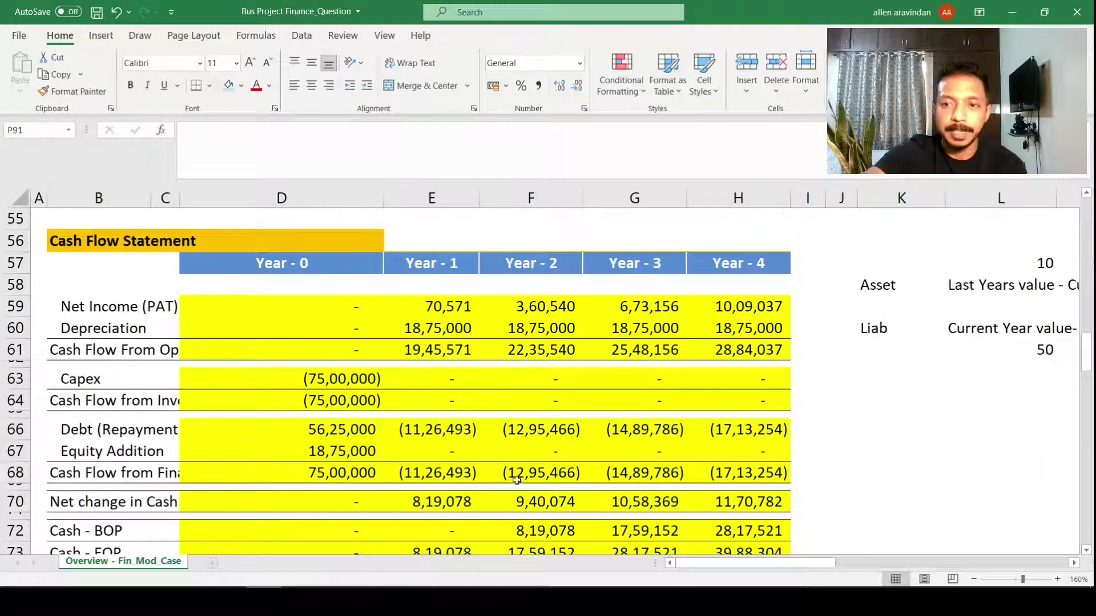
scroll(516, 481, down, 11)
Step: Examine the PV, Cost of Equity and IRR cells and their formulas in Returns Analysis - Equity
click(365, 416)
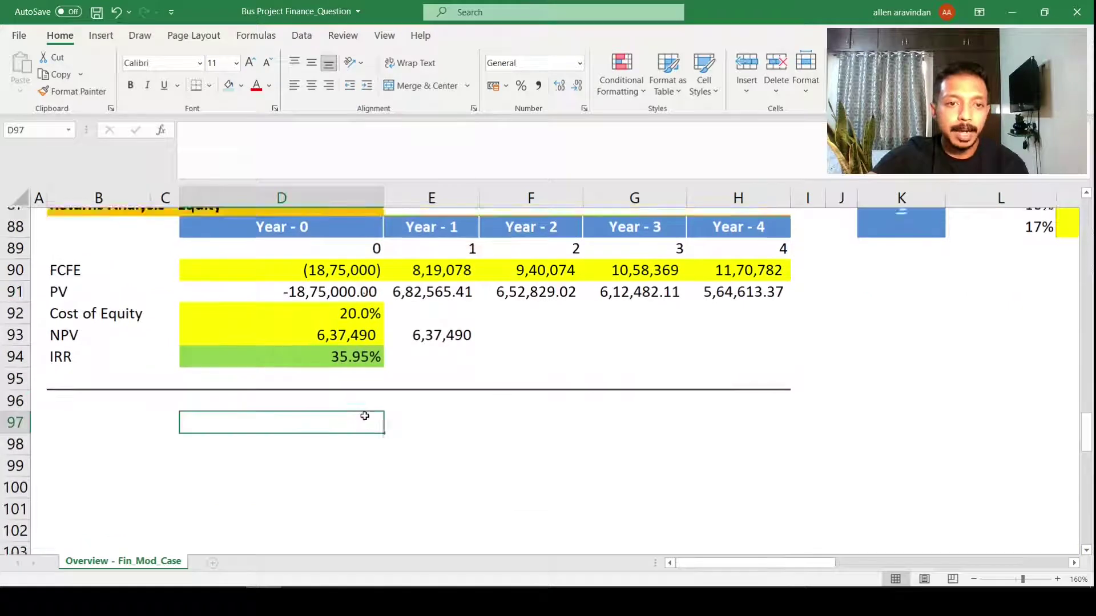
scroll(364, 416, up, 2)
click(347, 478)
click(331, 420)
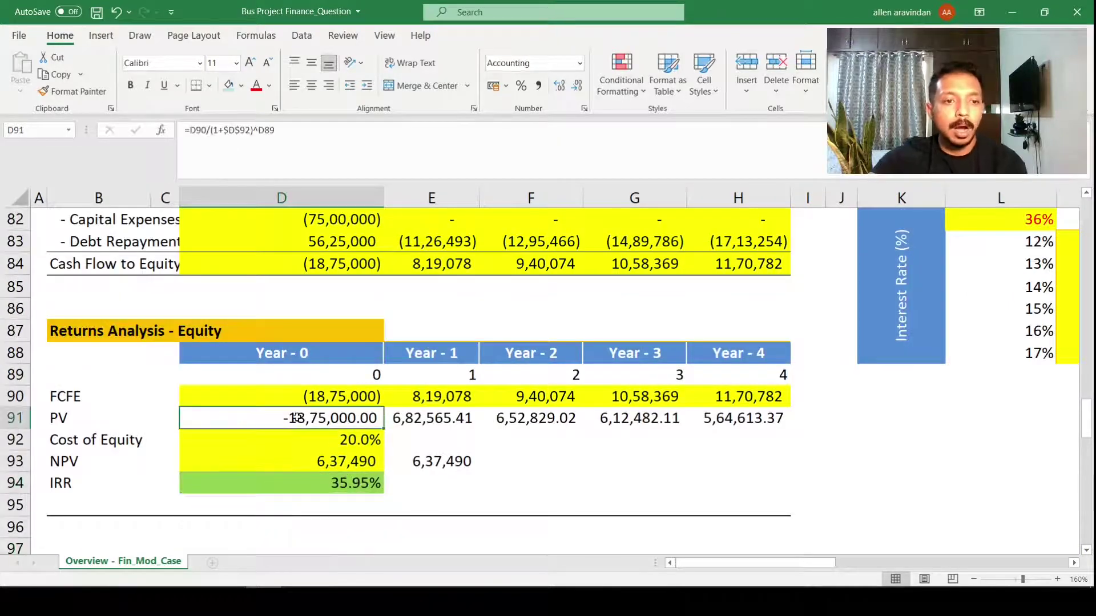
click(314, 435)
click(247, 479)
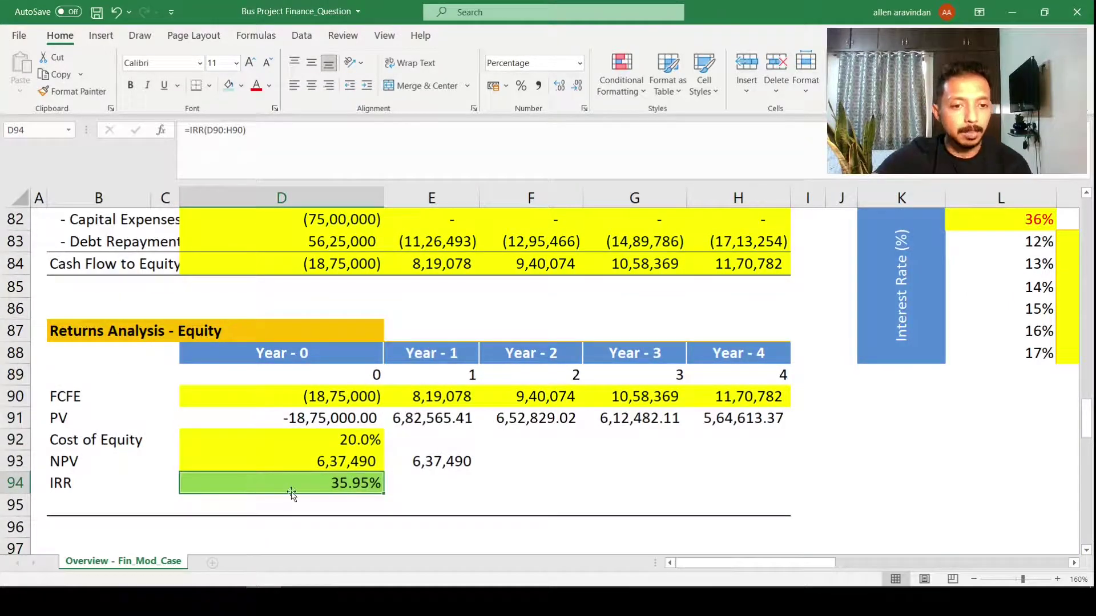
scroll(303, 495, down, 3)
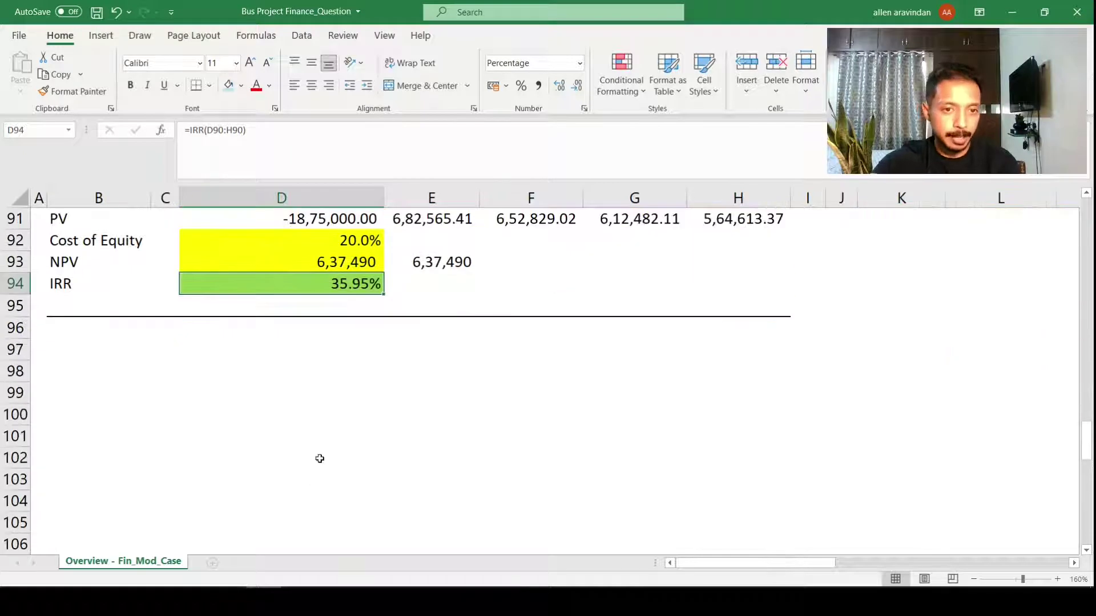
scroll(314, 454, up, 2)
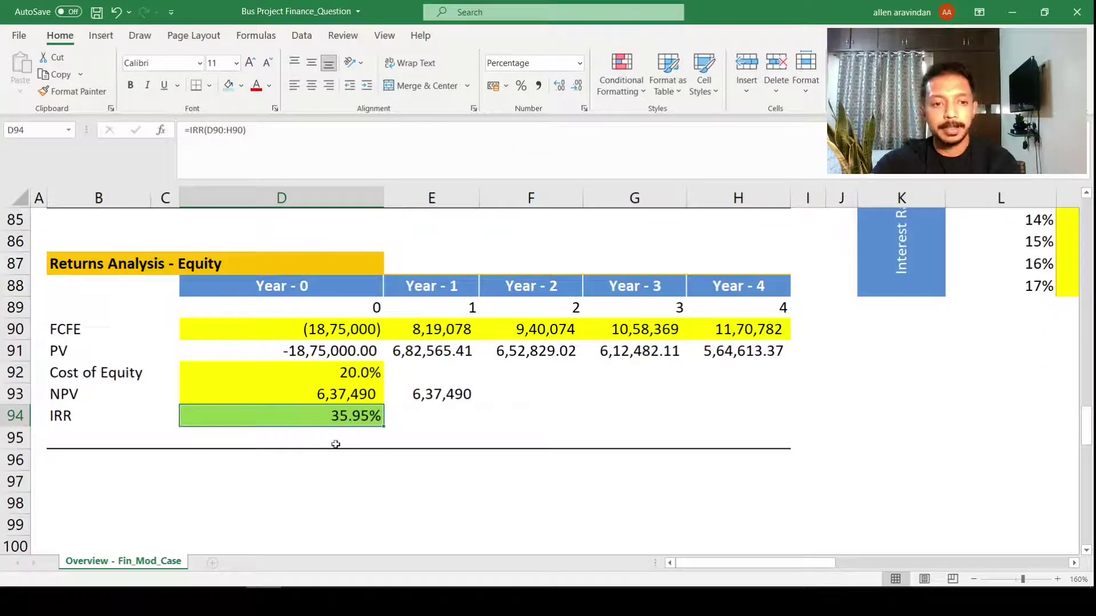
Step: Enter the note "Its the rate at which NPV Becomes Zero" in D97, below the equity returns analysis
click(325, 460)
click(288, 485)
text(it)
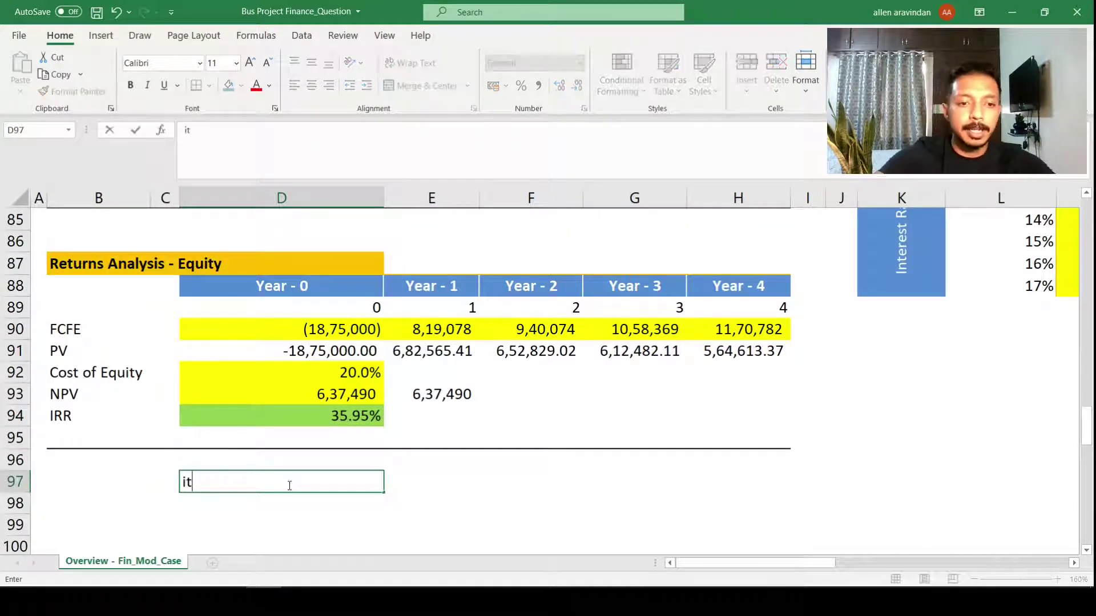
key(BackSpace)
key(BackSpace)
key(BackSpace)
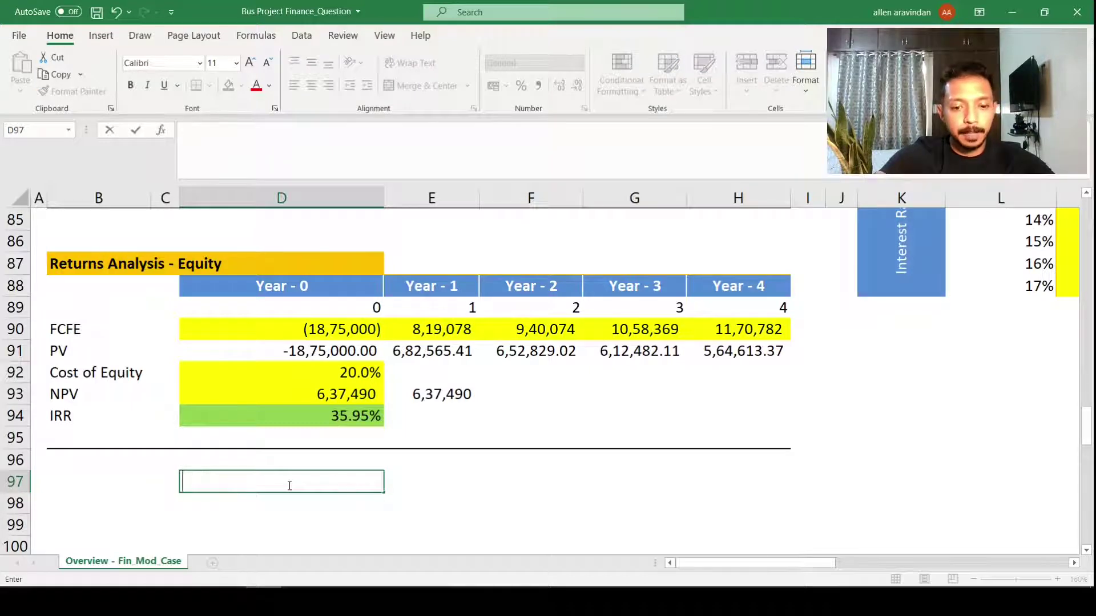
text(ITs the rate )
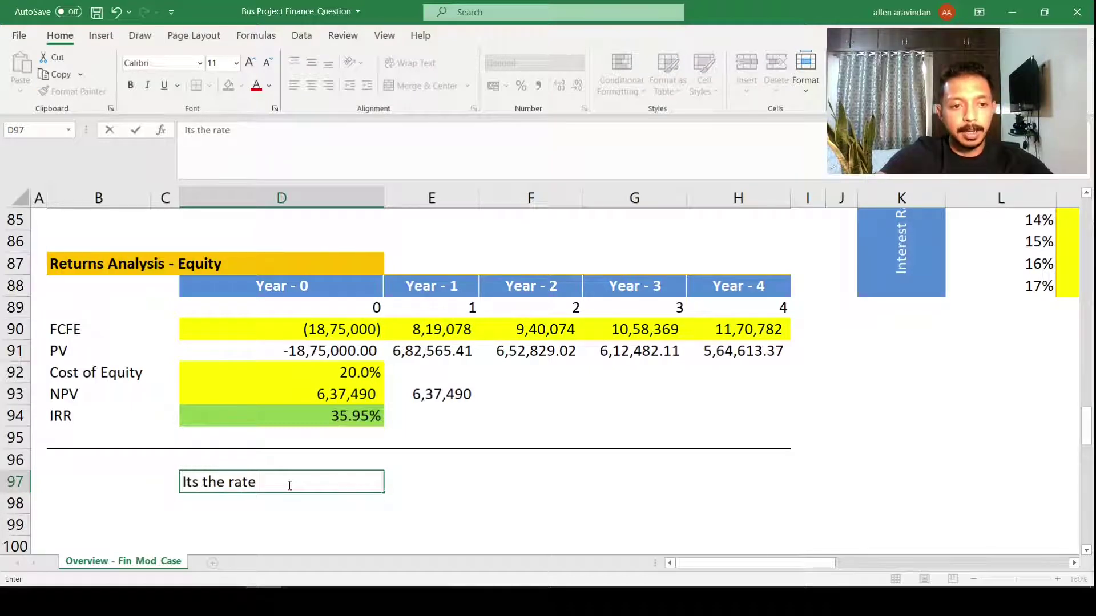
text(at which NPV )
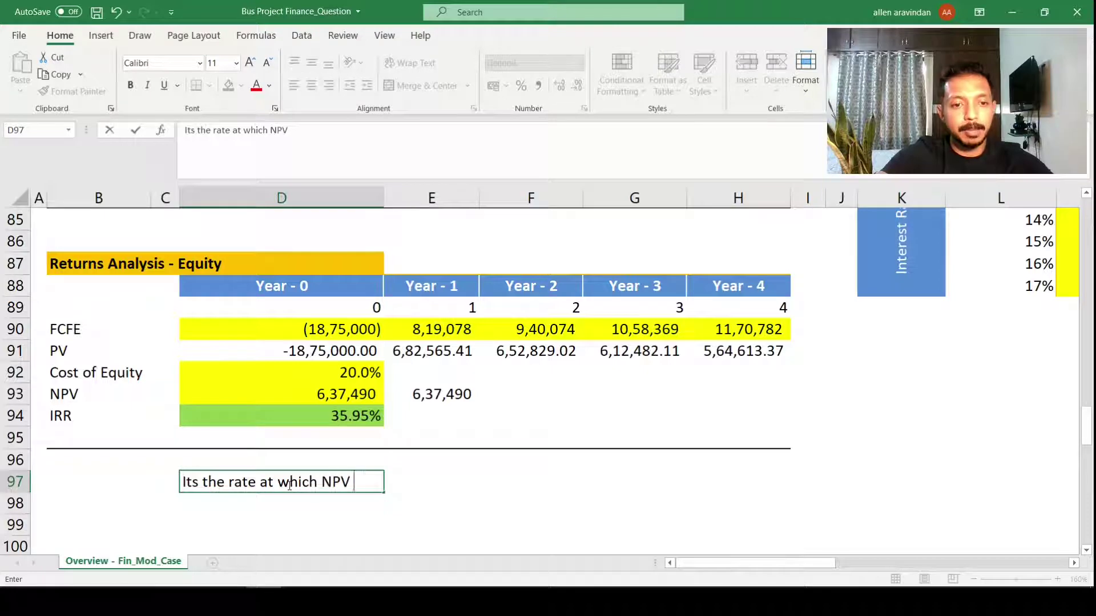
text(Become )
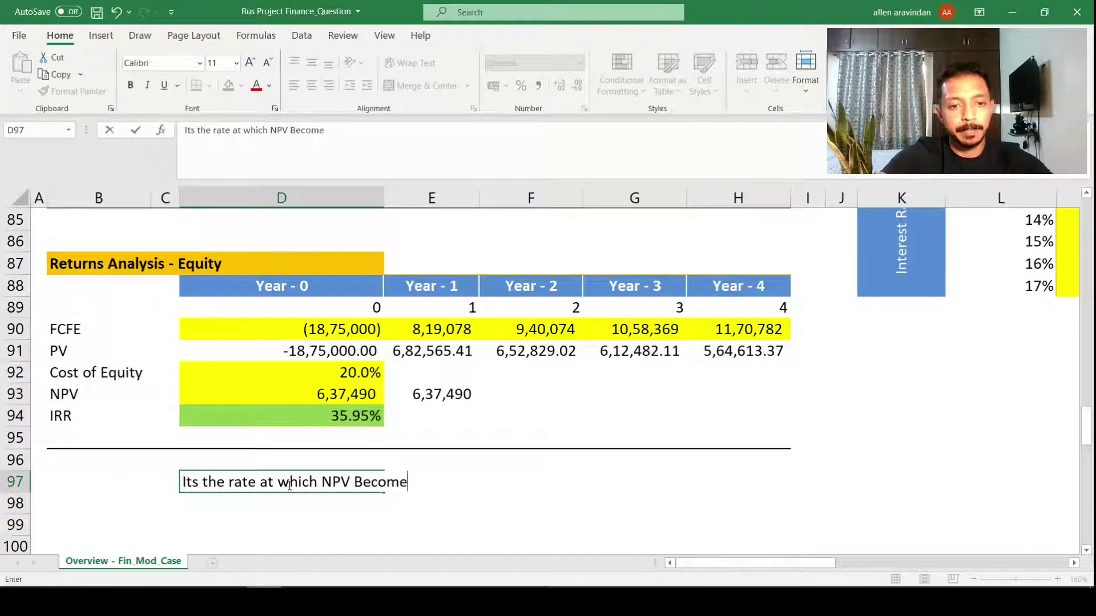
text(z)
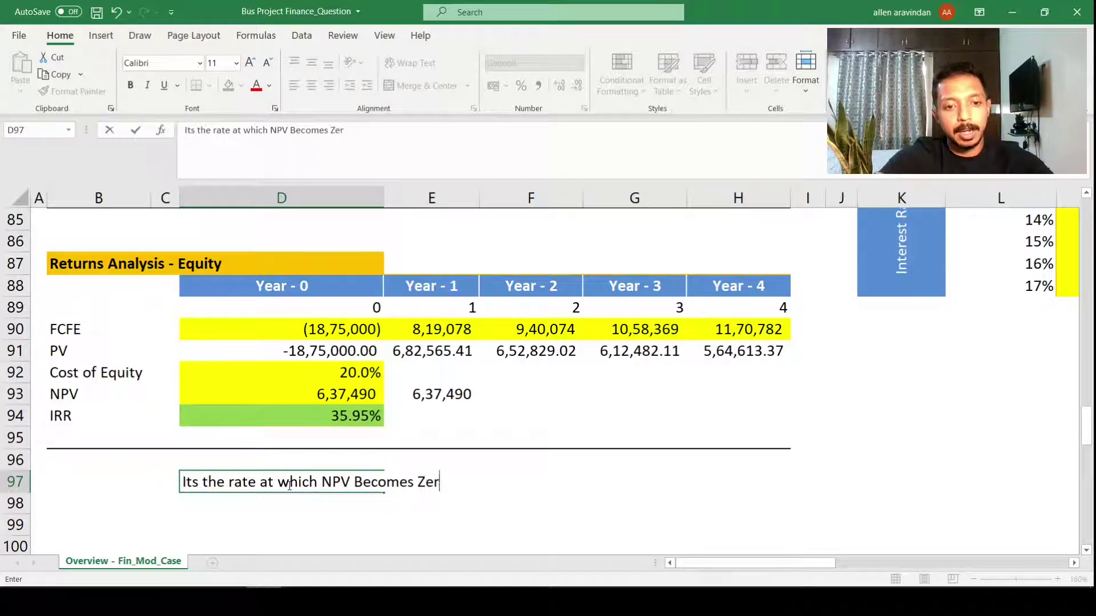
key(Return)
key(Up)
key(Right)
key(Right)
key(Left)
key(Left)
key(Left)
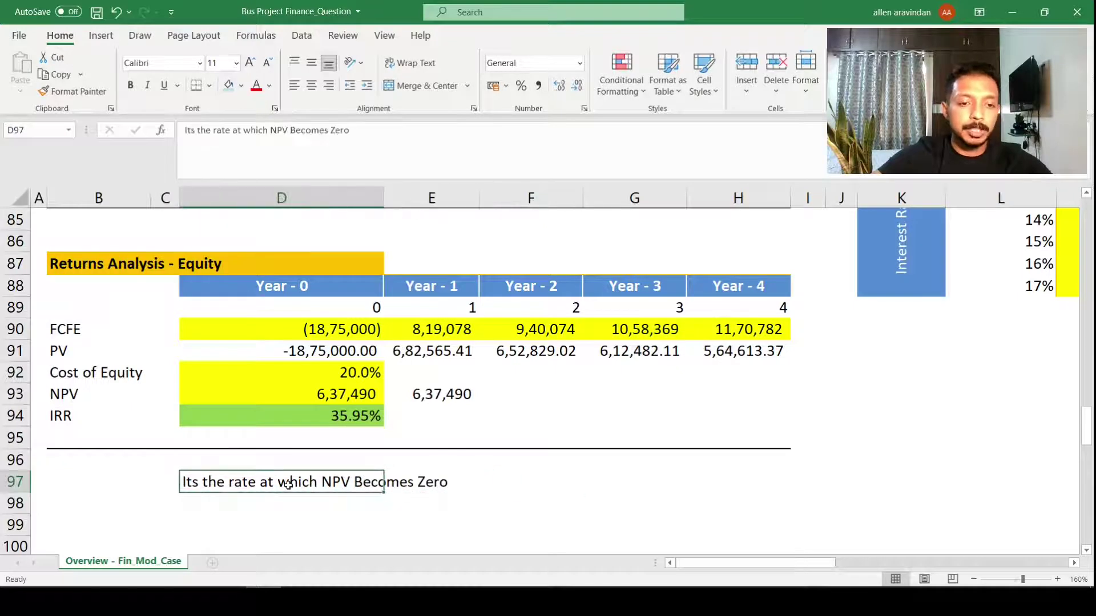
key(Right)
key(F2)
key(Escape)
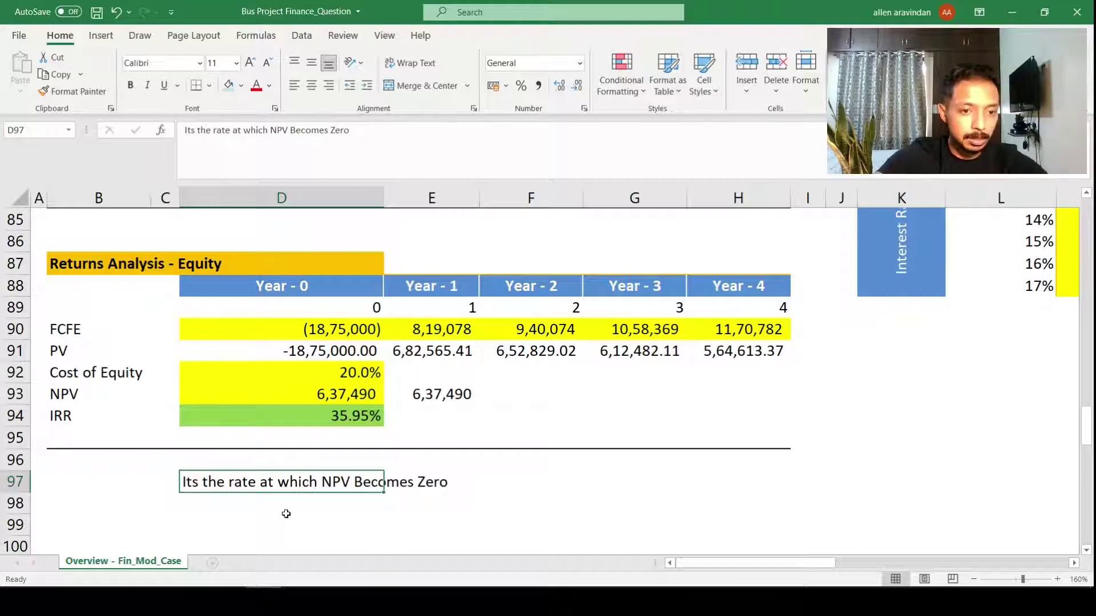
Step: Delete the IRR explanation note from D97
click(318, 454)
click(290, 477)
key(Delete)
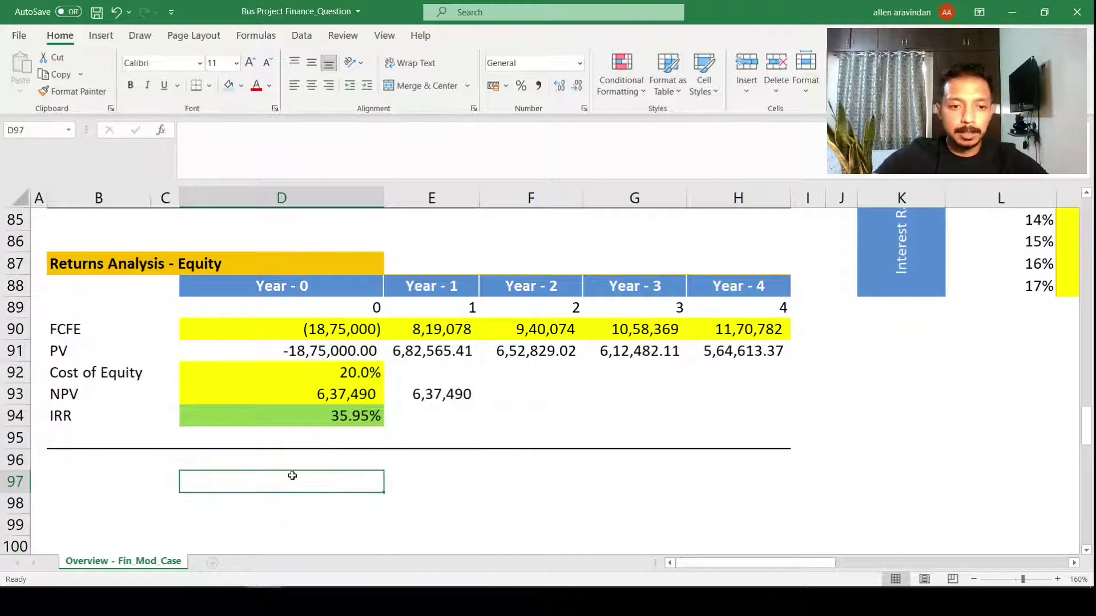
Step: Clear the contents of the PV, Cost of Equity, NPV and IRR rows in B91:H95 of the equity returns analysis
double_click(359, 363)
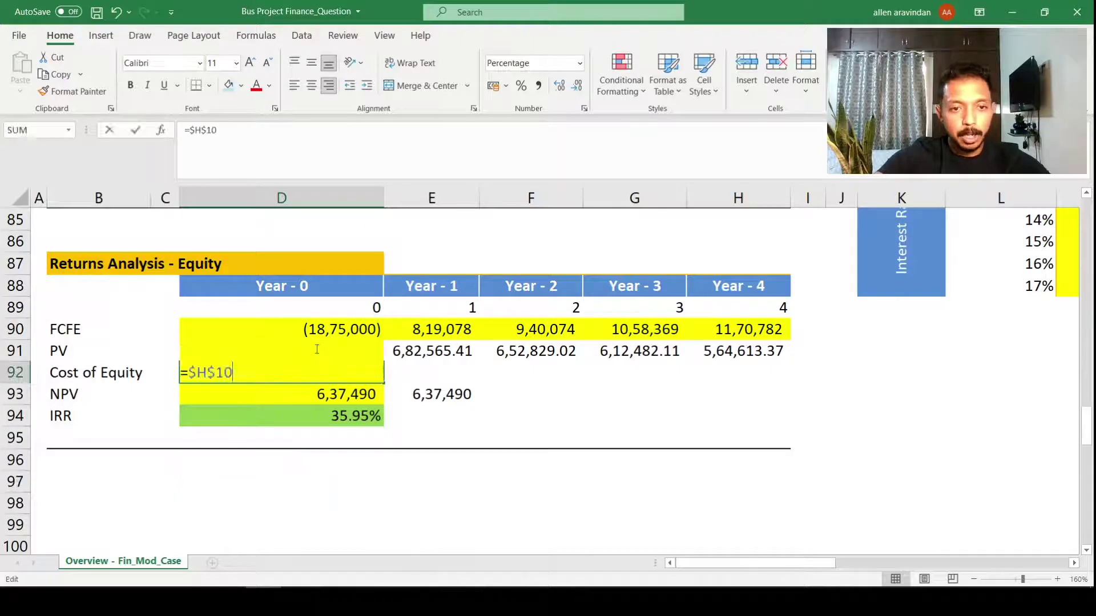
click(313, 349)
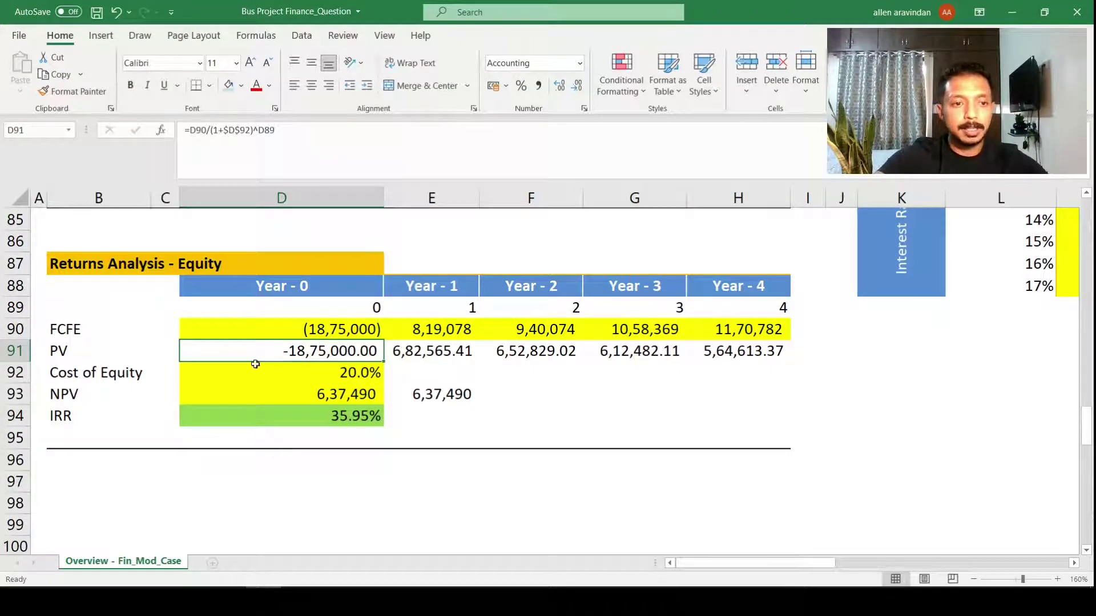
drag(59, 348, 787, 431)
key(Delete)
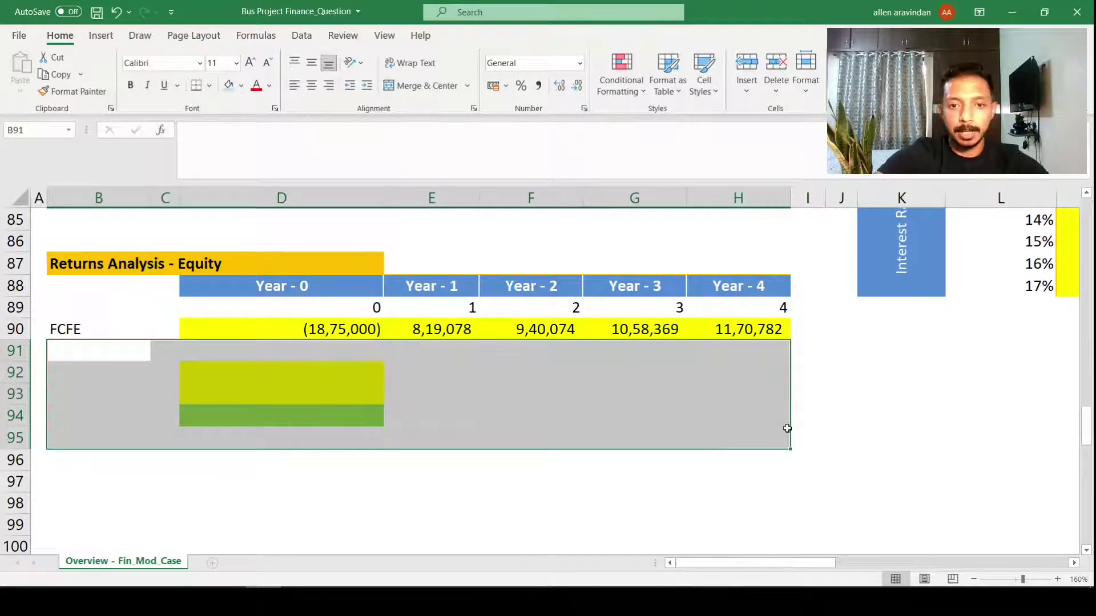
click(676, 434)
double_click(414, 313)
click(391, 346)
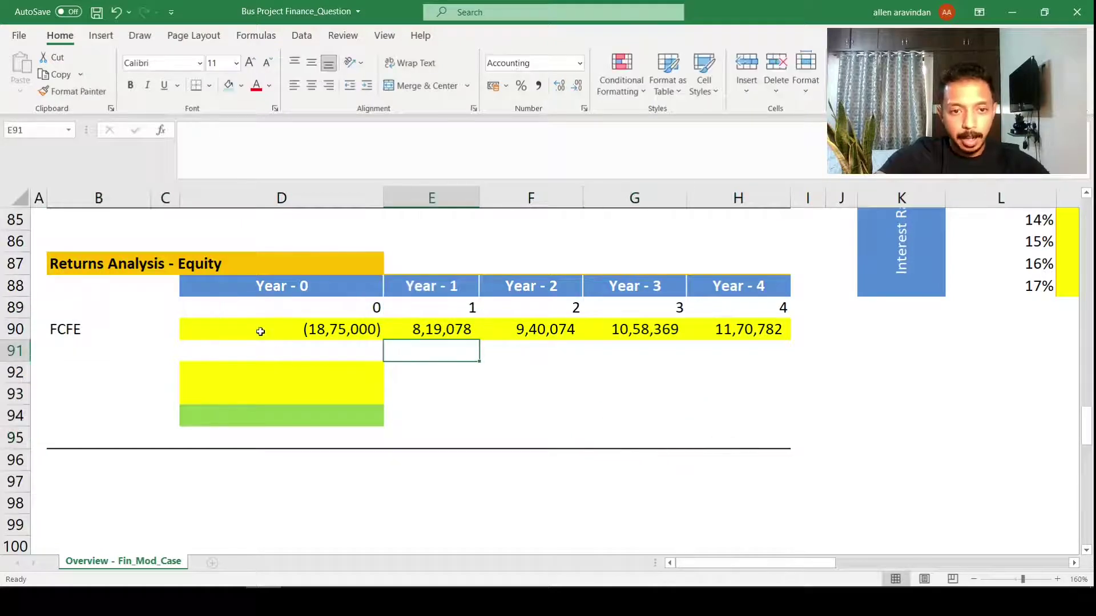
Step: Clear the Year - 0 to Year - 4 headings from D88:H88 in Returns Analysis - Equity
click(334, 299)
drag(291, 285, 713, 284)
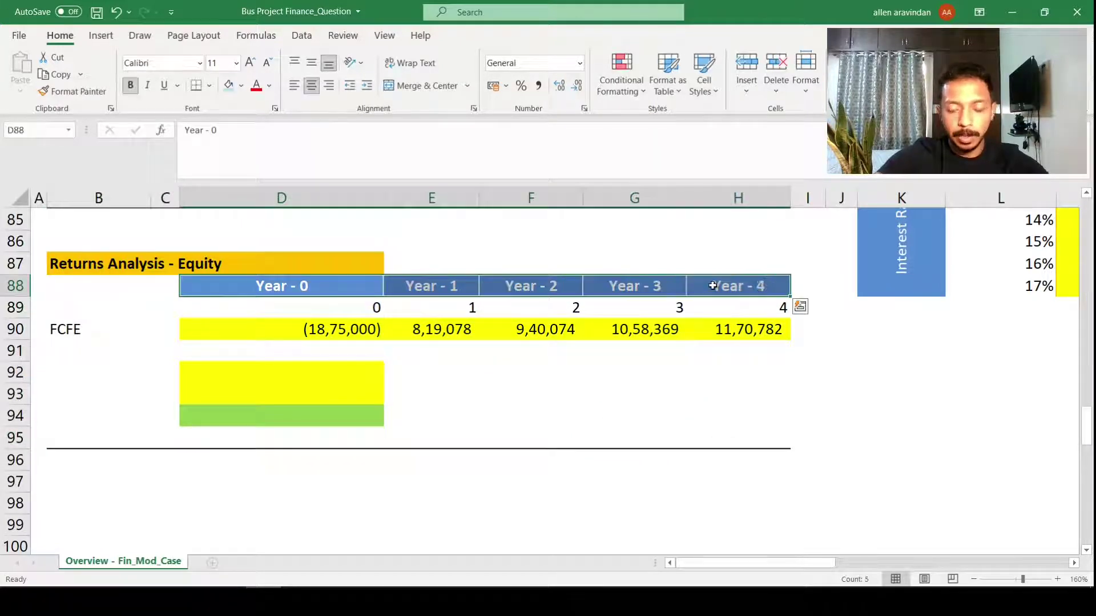
key(Delete)
click(700, 337)
drag(367, 308, 730, 309)
drag(316, 327, 782, 330)
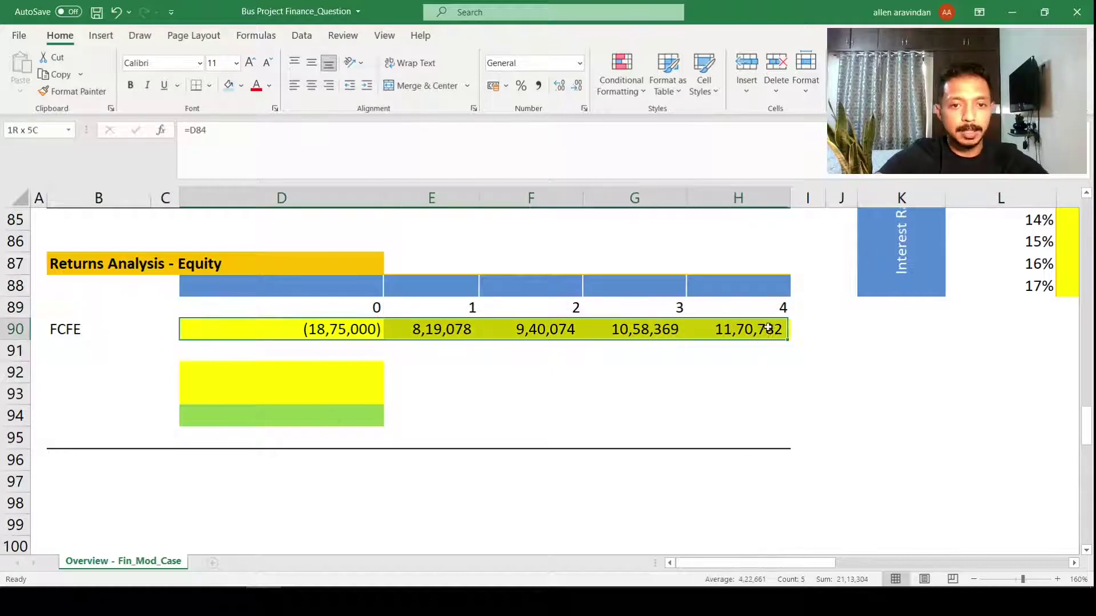
click(607, 440)
Step: Enter the label "Rate" in B91, directly below FCFE
click(324, 367)
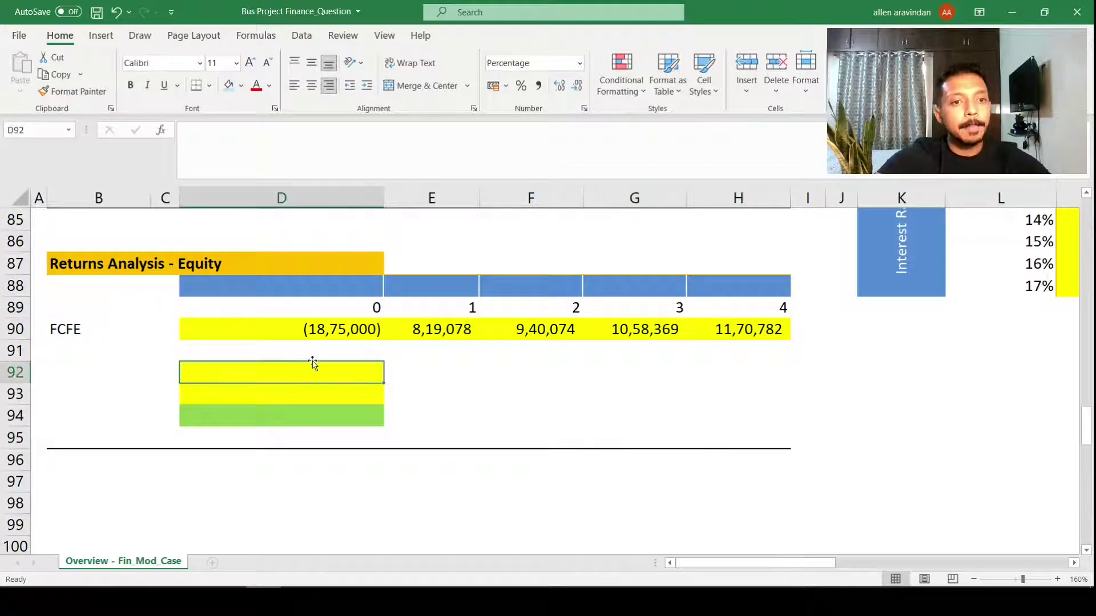
click(311, 349)
key(Left)
key(Left)
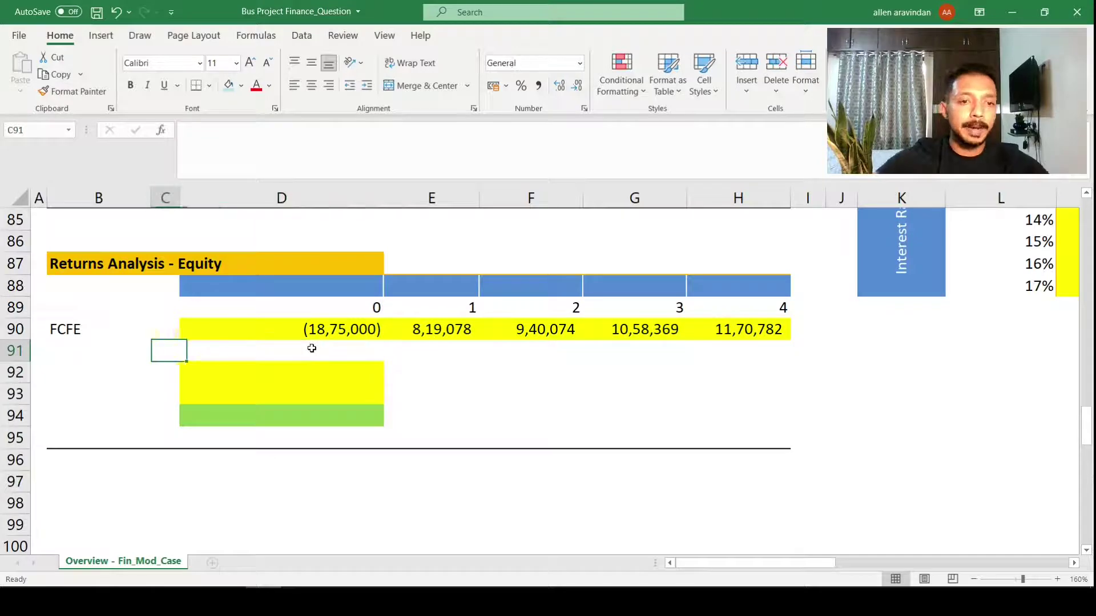
key(Right)
key(Right)
key(Down)
key(Left)
key(Up)
key(Left)
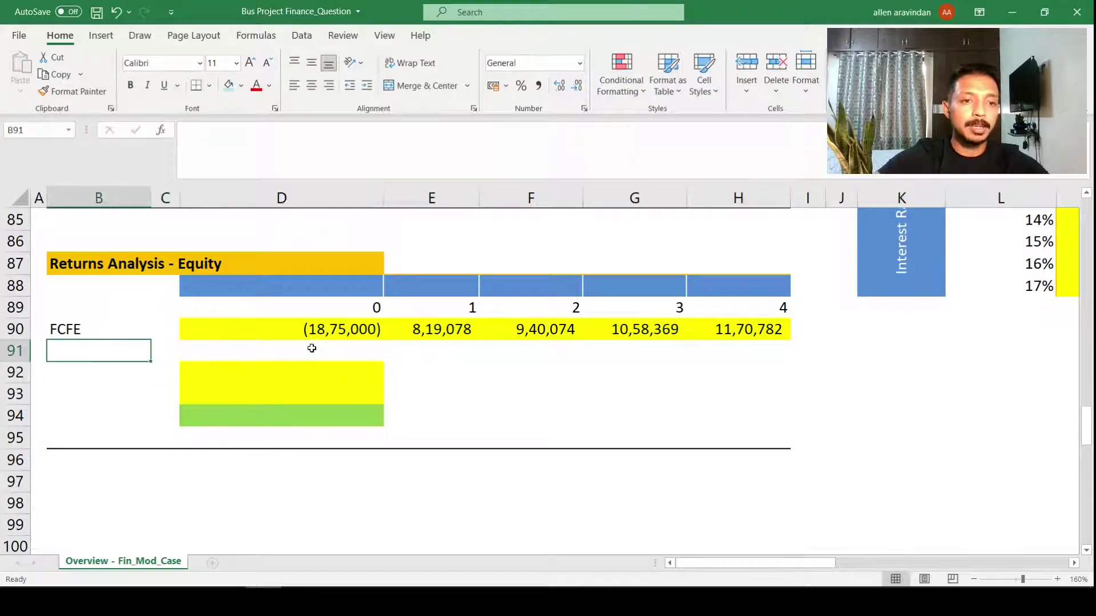
text(Rate)
key(Right)
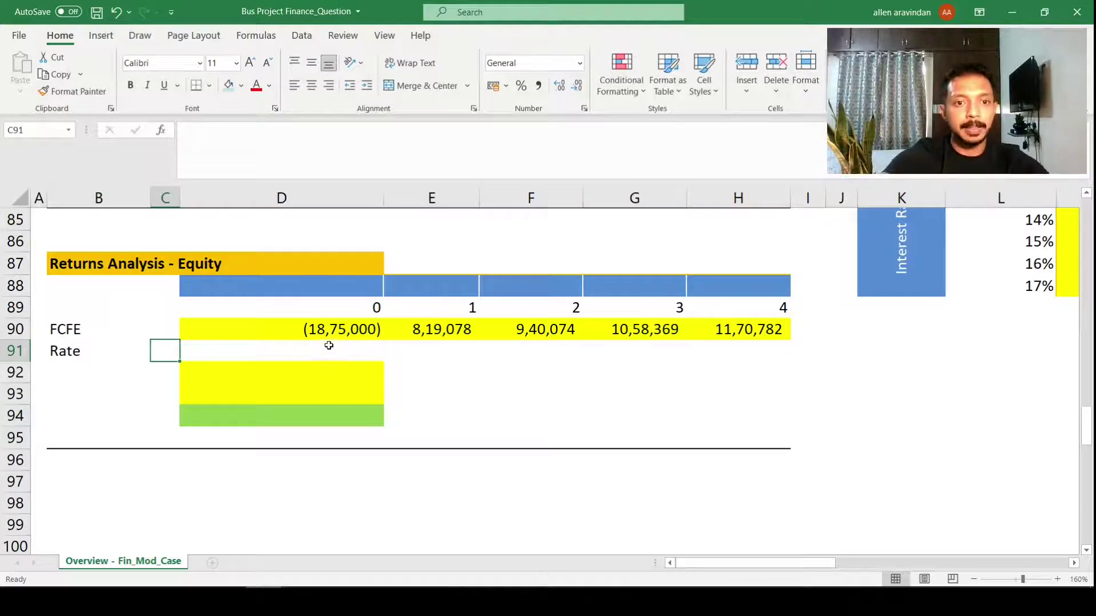
click(328, 327)
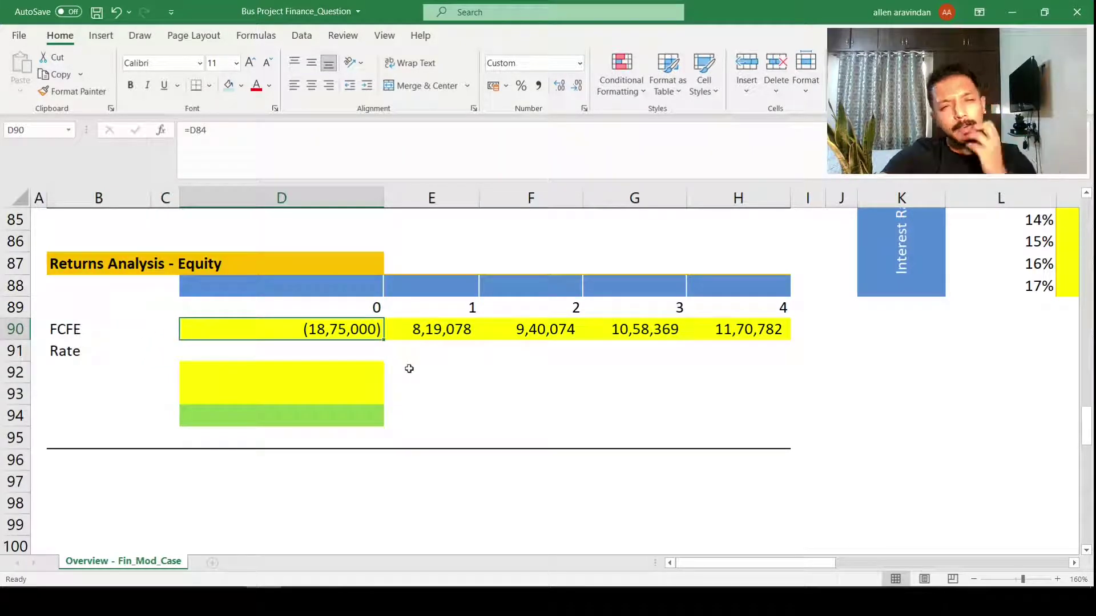
click(350, 347)
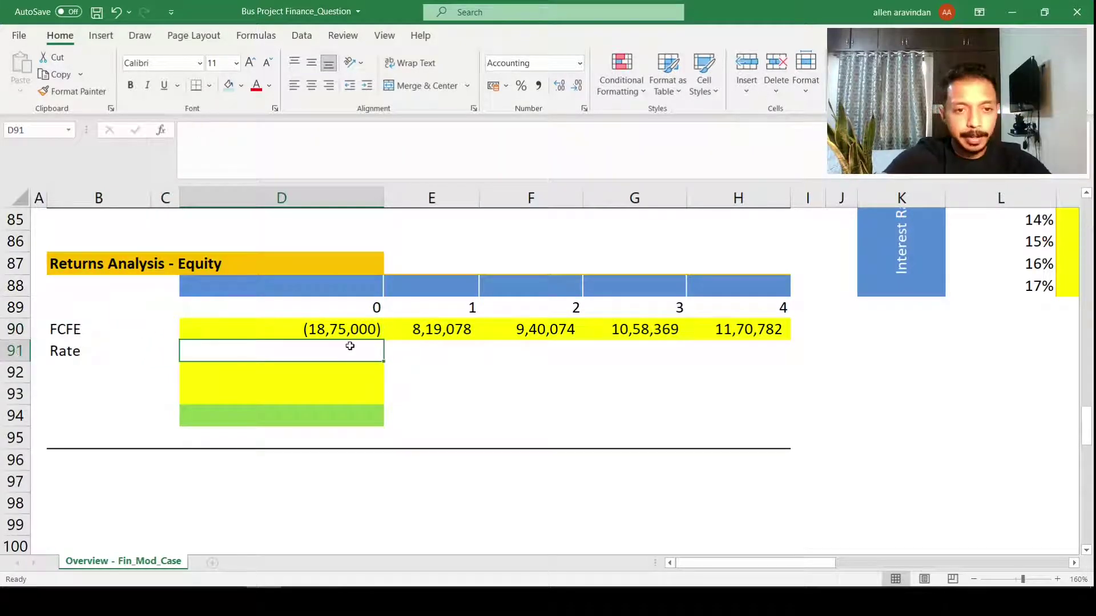
text(=ra)
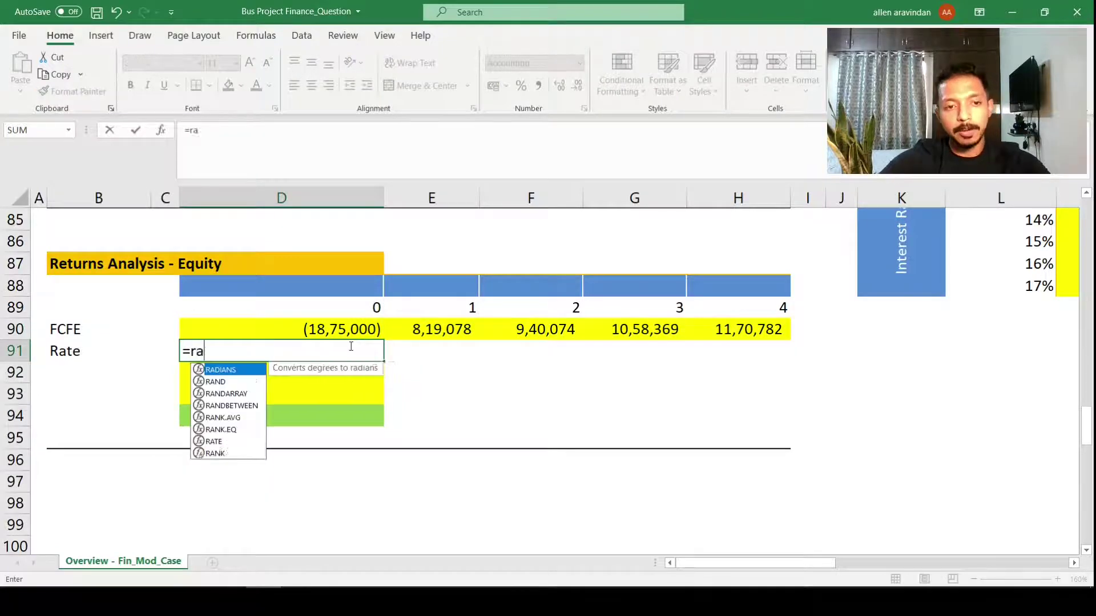
text(te()
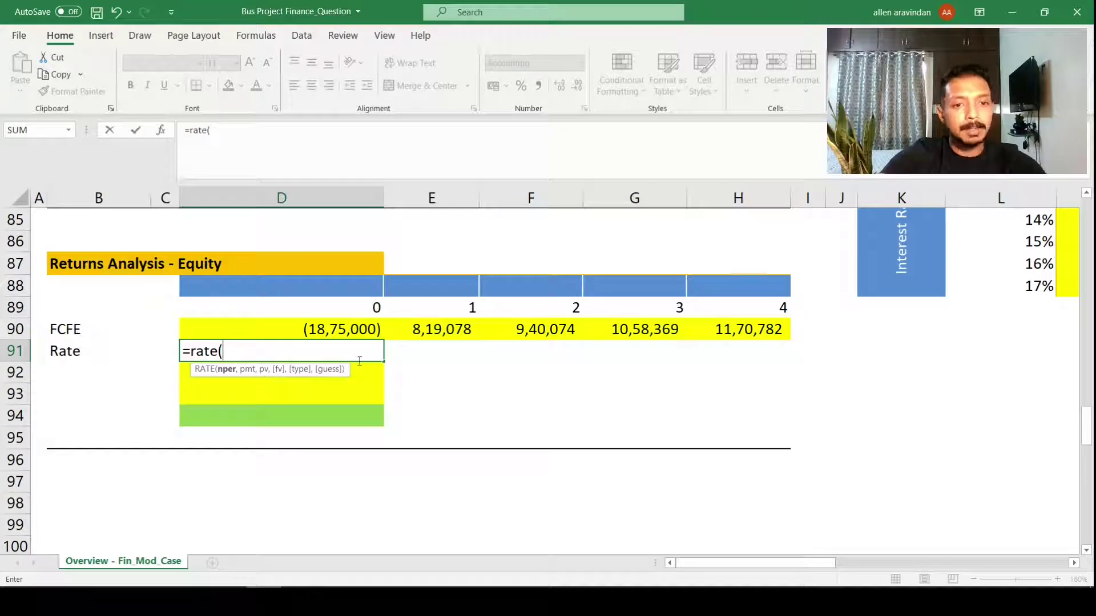
key(Escape)
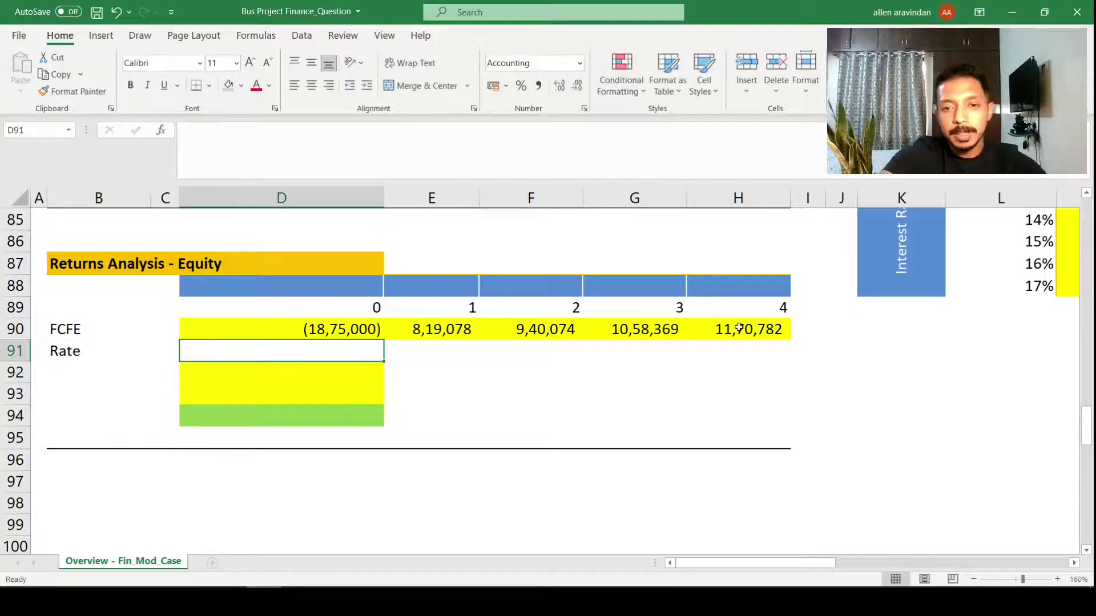
drag(250, 329, 721, 321)
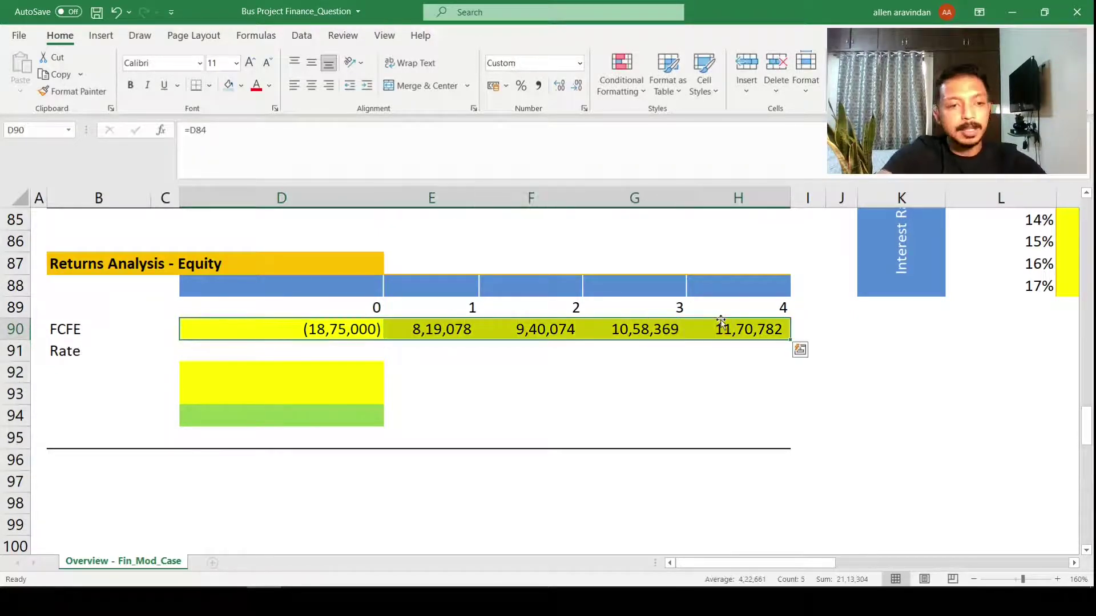
click(451, 353)
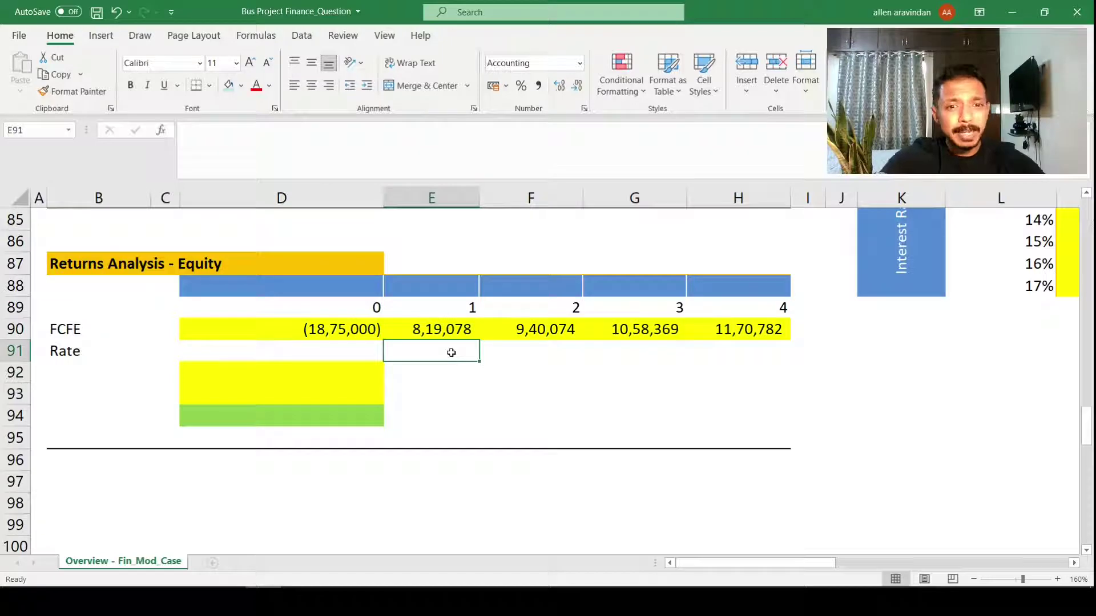
key(Left)
key(Left)
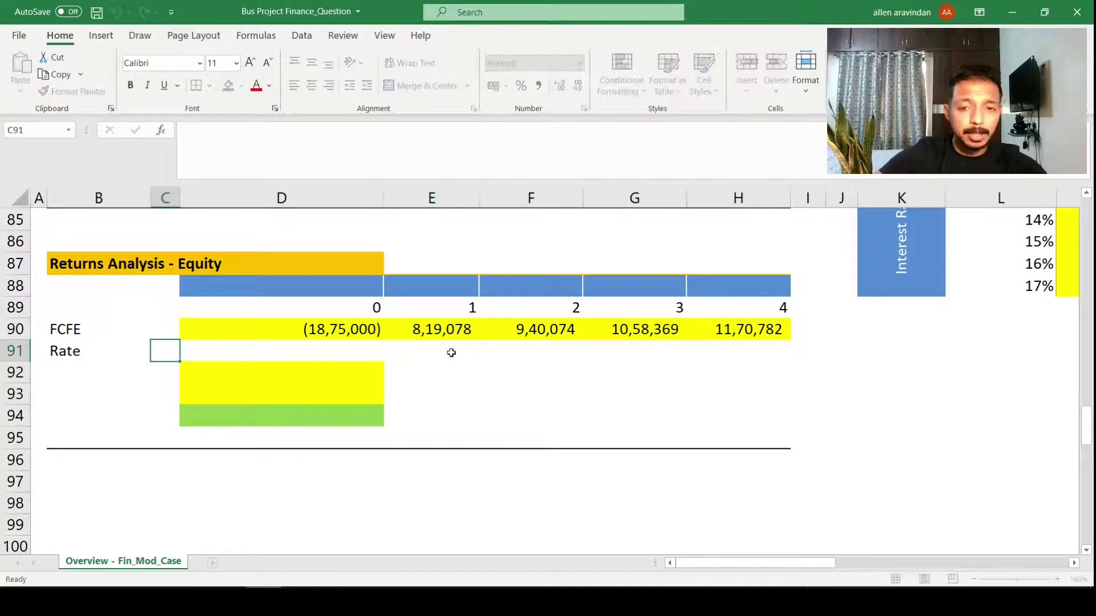
key(Right)
key(Right)
key(Right)
key(Right)
key(Right)
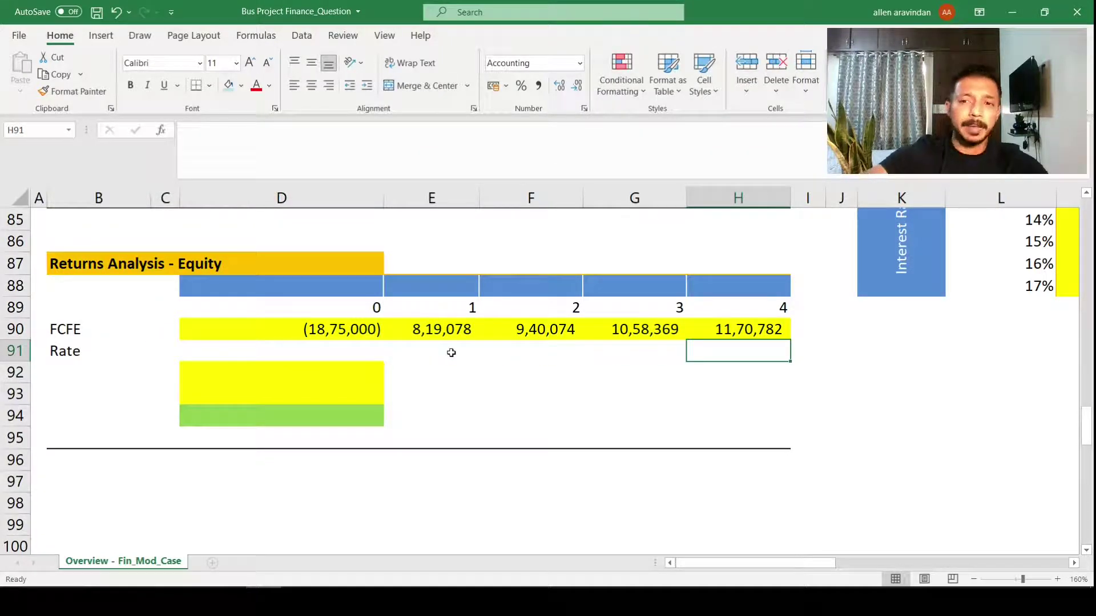
text(=)
key(Escape)
key(Left)
key(Left)
key(Left)
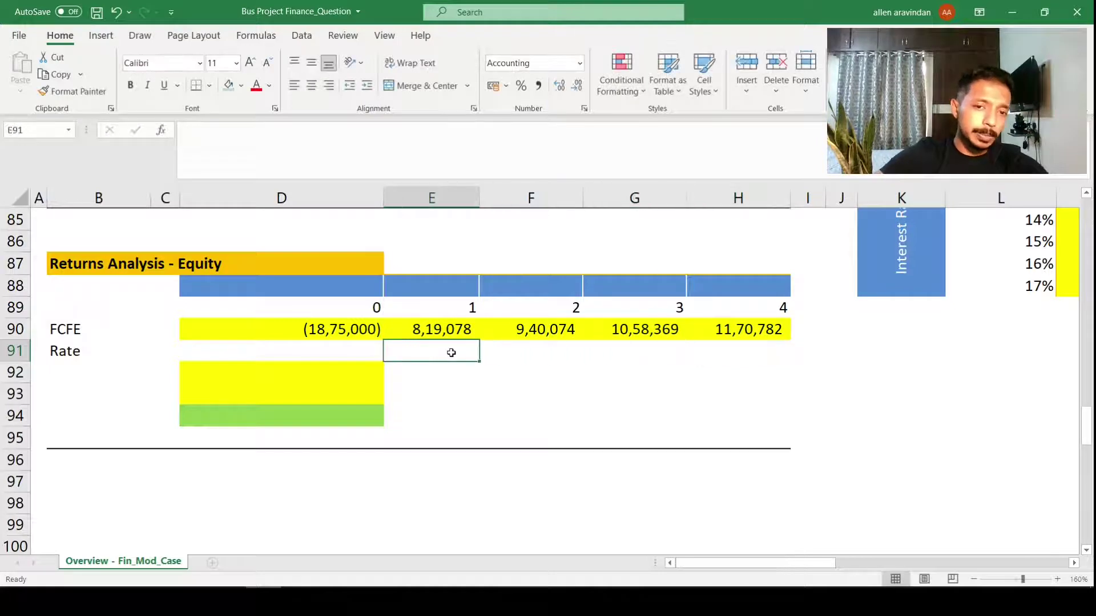
Step: Enter the discounting formula =H90/(1+D92)^H89 in H91 below the period 4 FCFE
key(Right)
key(Right)
key(Right)
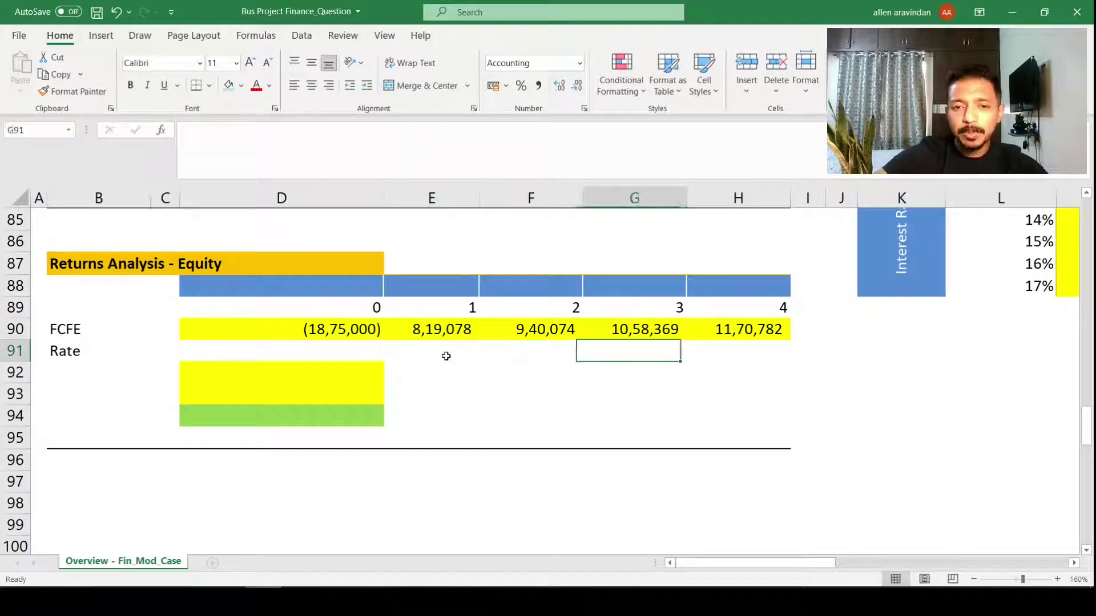
text(=)
key(Up)
text(/()
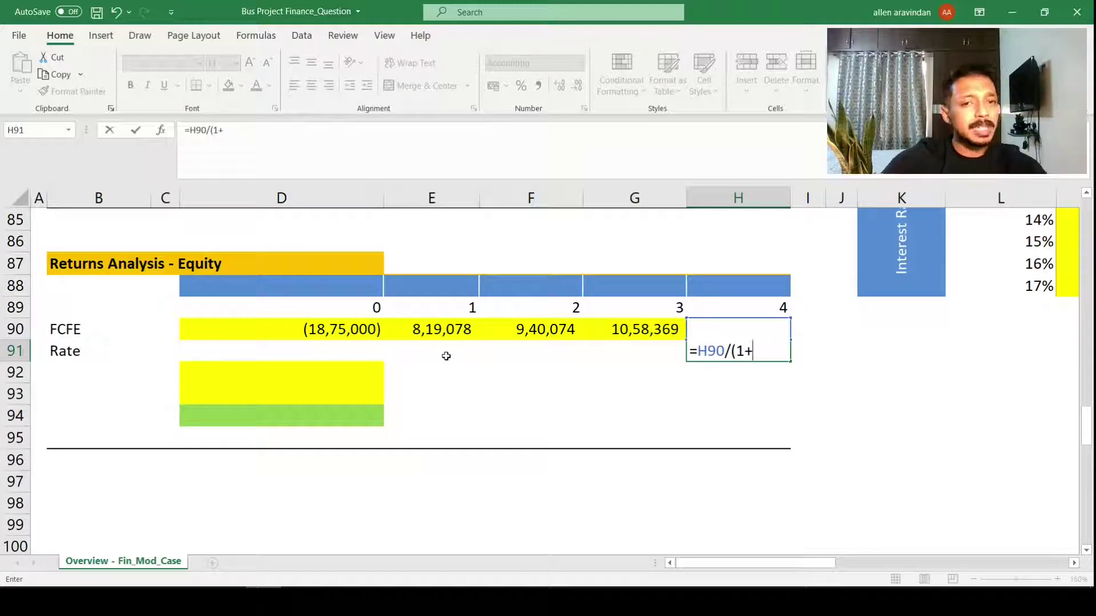
click(224, 377)
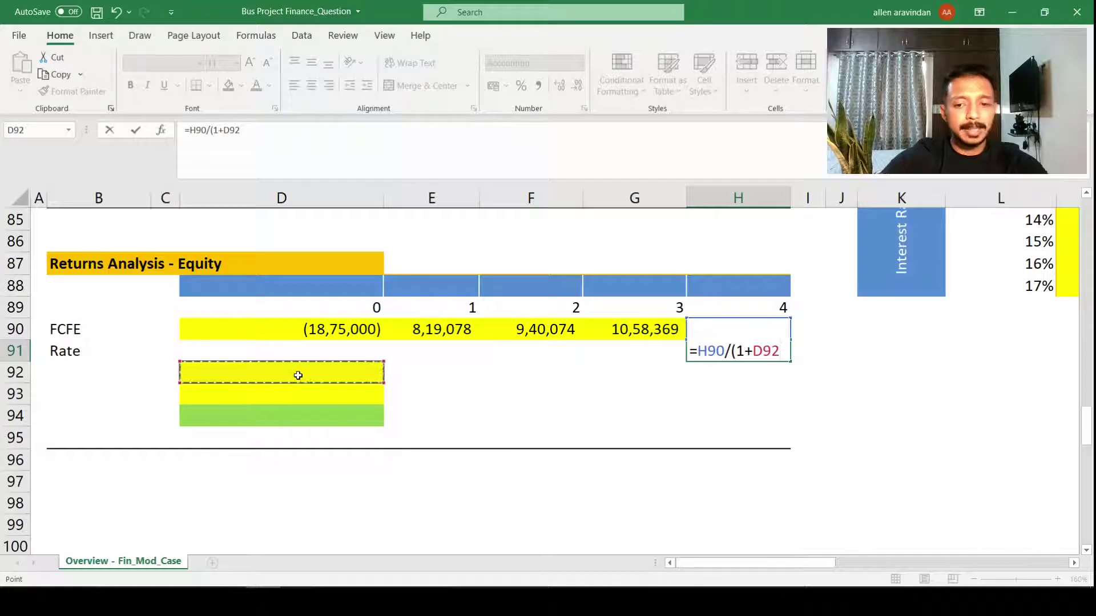
text())
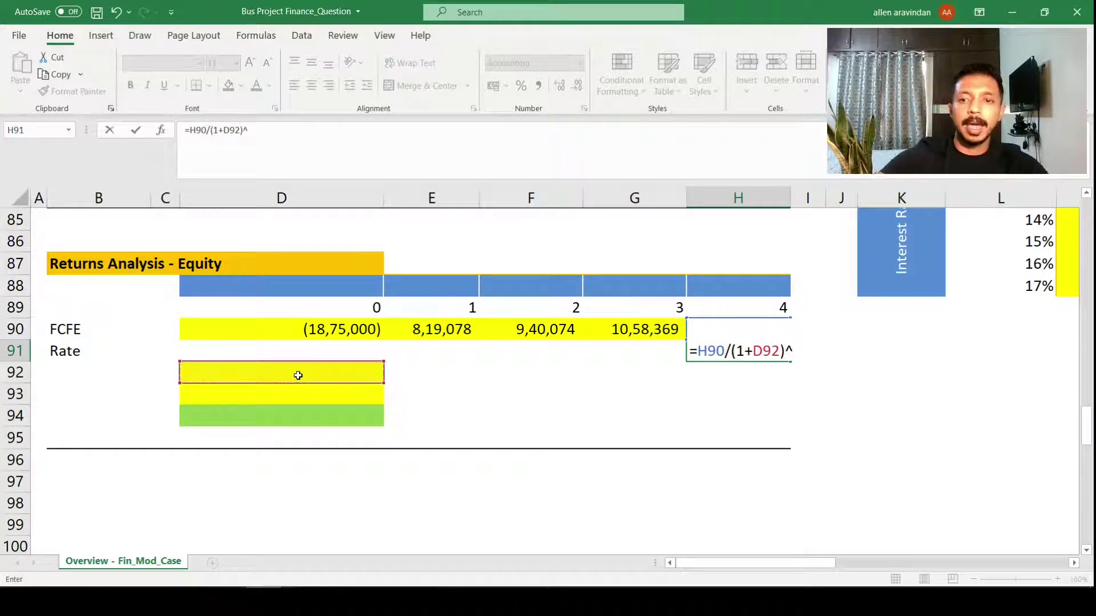
text(^)
click(719, 306)
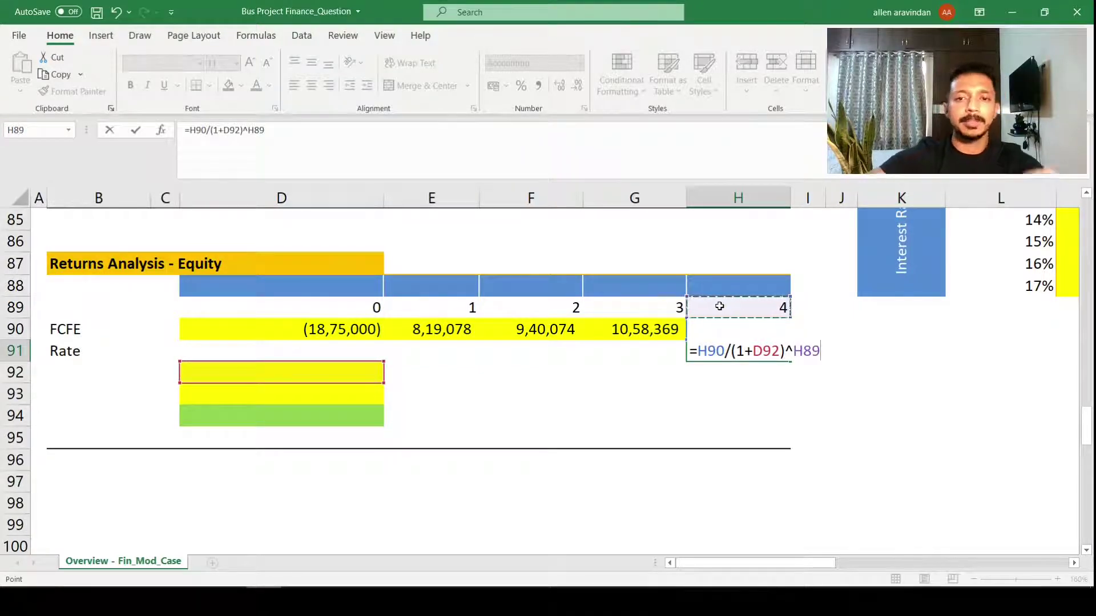
key(Return)
Step: Shade D92 light blue as the rate input cell and move the "Rate" label from B91 to B92
click(292, 358)
click(268, 376)
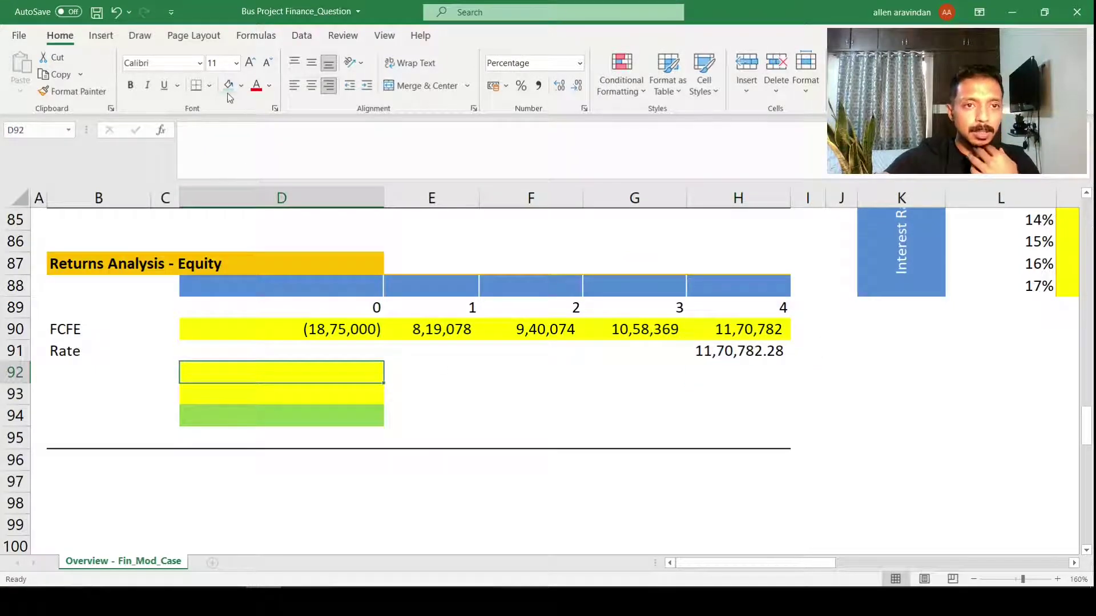
click(229, 89)
click(110, 349)
key(ctrl+c)
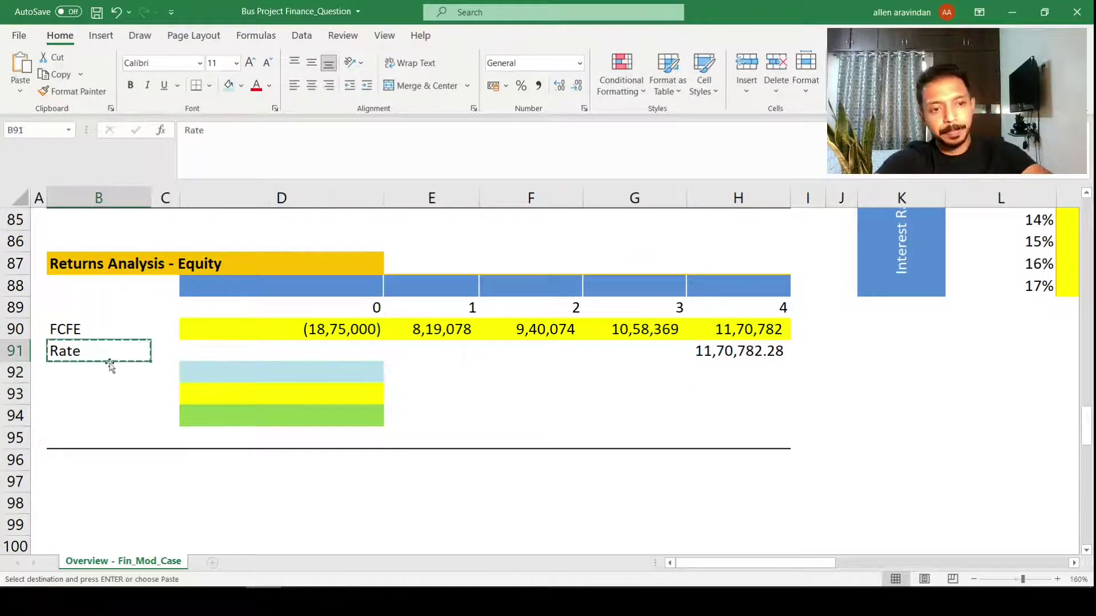
click(110, 368)
key(Return)
click(118, 351)
key(Delete)
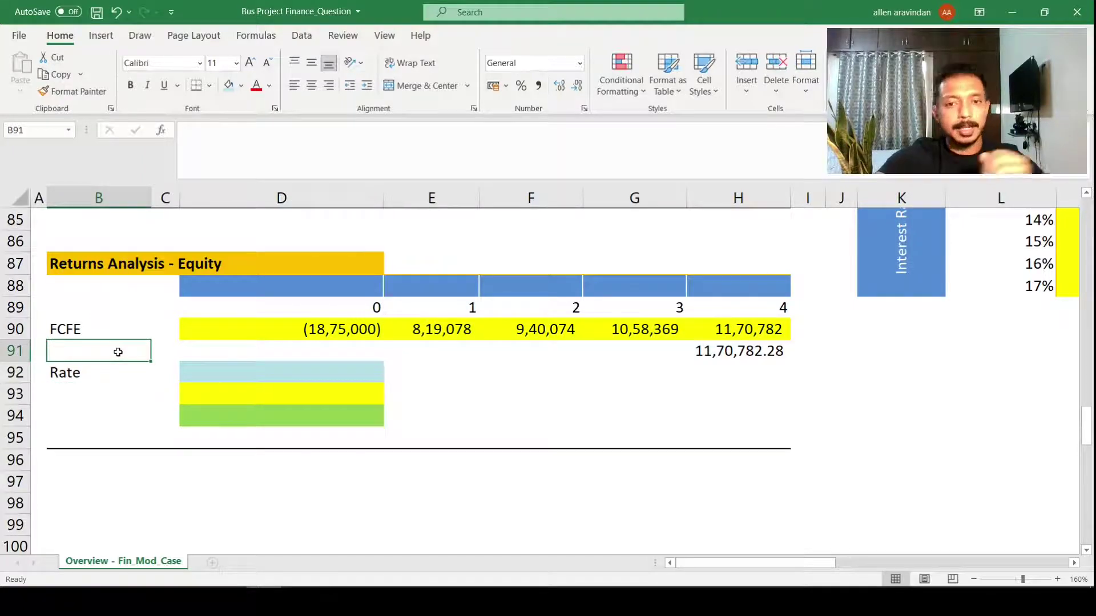
Step: Fill the discounting formula from H91 back across to D91
click(321, 376)
click(715, 352)
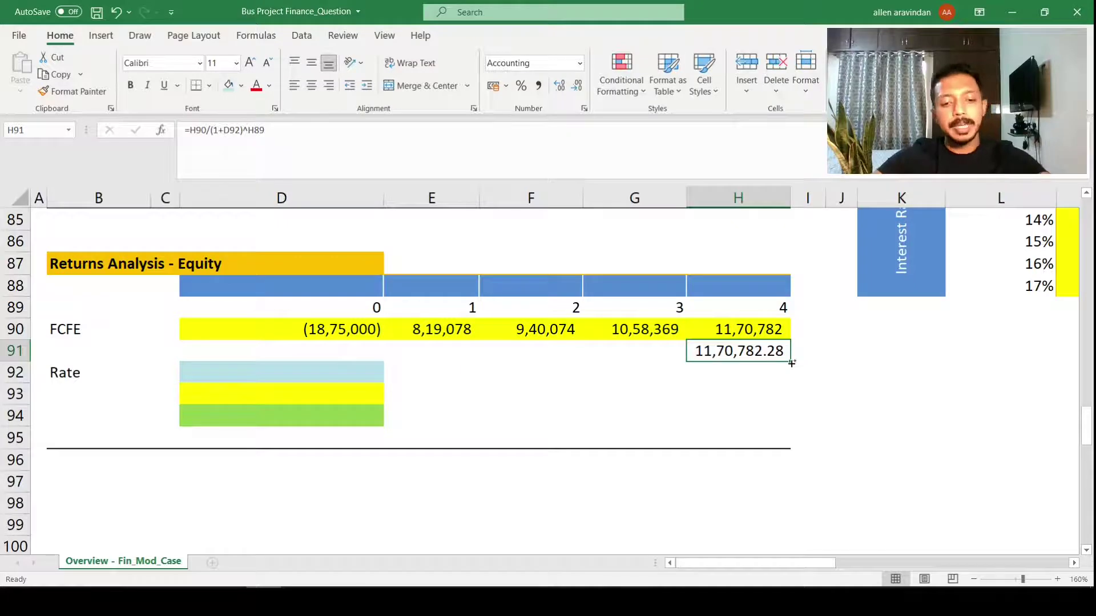
drag(791, 364, 320, 352)
click(794, 364)
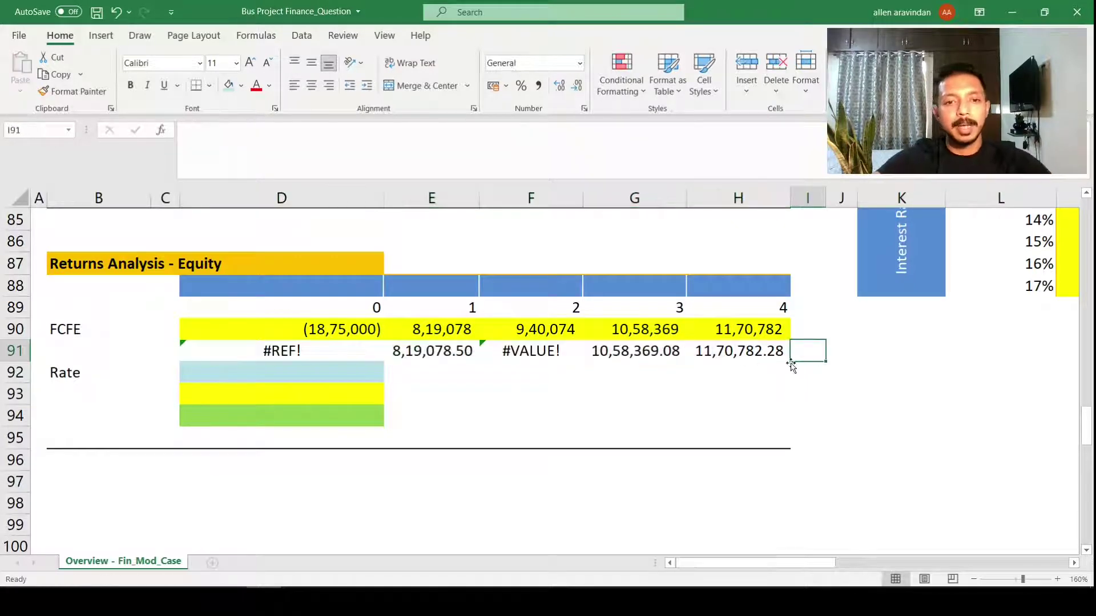
Step: Make the rate reference in H91 absolute so the formula reads =H90/(1+$D$92)^H89
double_click(791, 361)
key(Left)
key(Left)
key(Left)
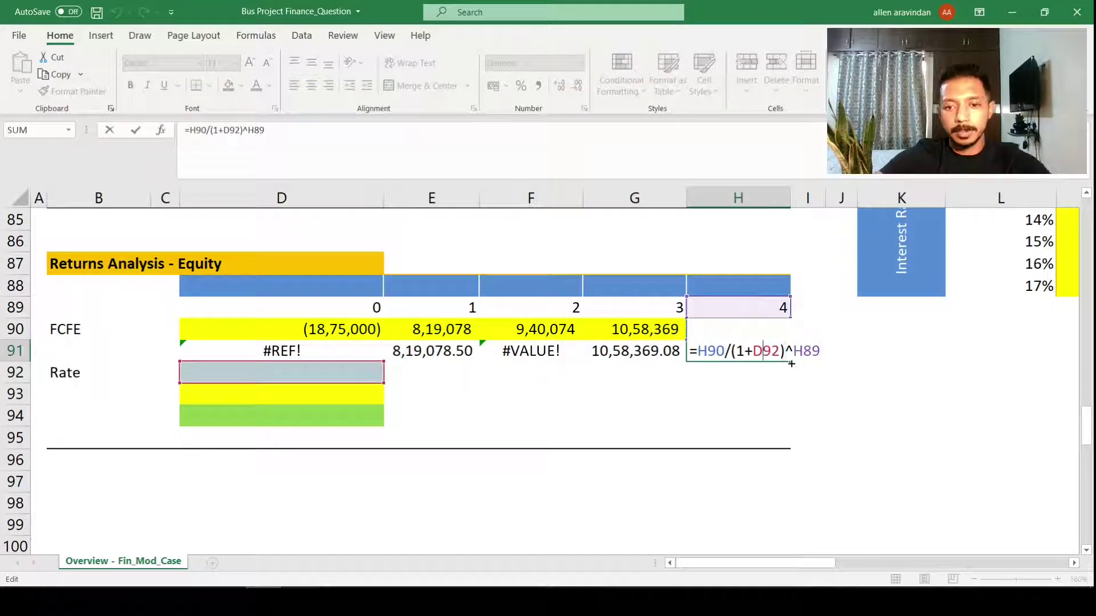
key(F4)
key(ctrl+Return)
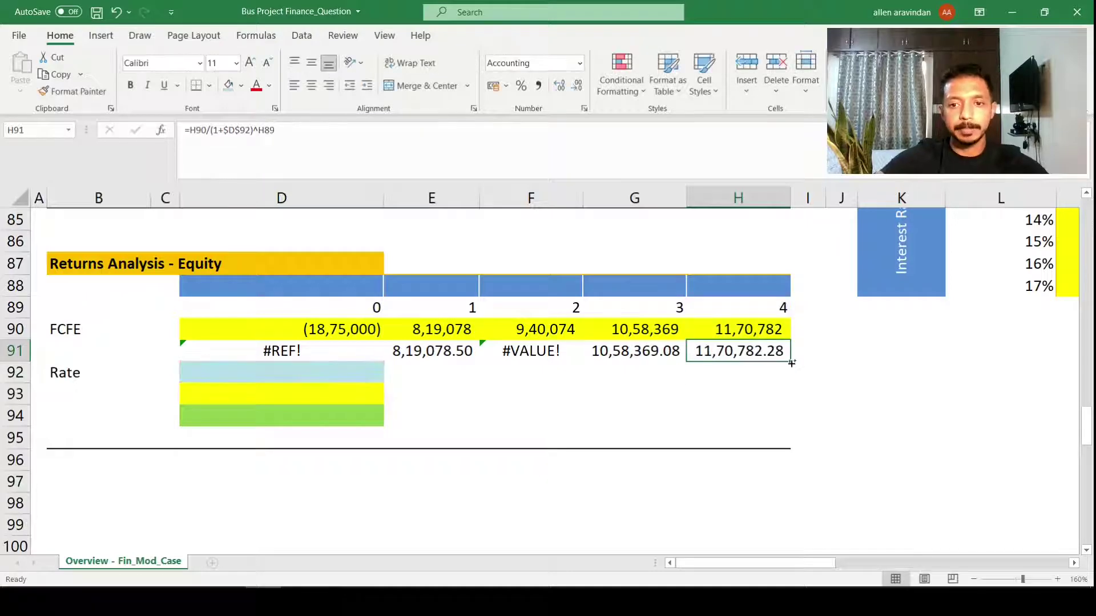
Step: Copy the corrected H91 formula across D91:H91 to discount the FCFE of periods 0 to 4
key(ctrl+c)
key(shift+Left)
key(shift+Left)
key(shift+Left)
key(shift+Left)
key(shift+Left)
key(shift+Right)
key(ctrl+v)
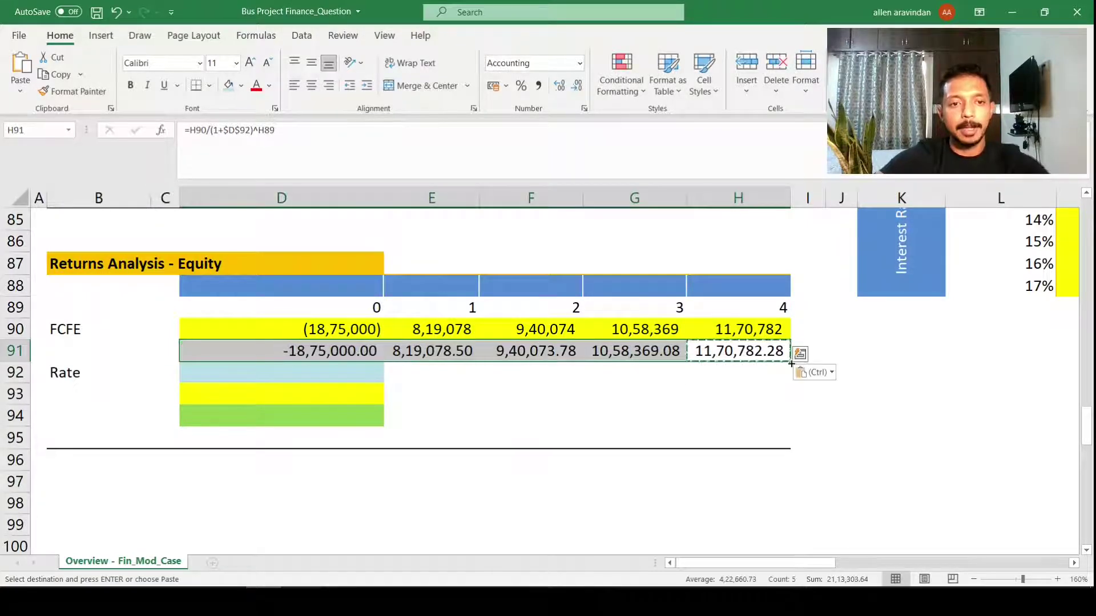
Step: Examine the discounting formulas from H91 back to D91, checking the references to the rate cell and each period
key(Escape)
key(Left)
key(Right)
key(F2)
key(Escape)
key(Left)
key(F2)
key(Escape)
key(Right)
key(F2)
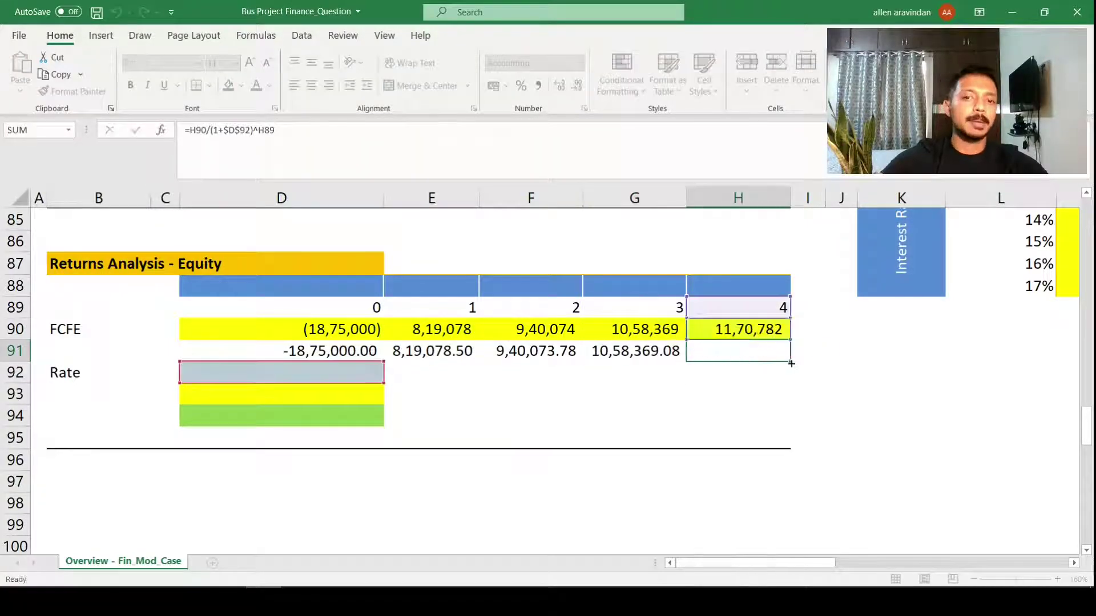
key(Escape)
key(Left)
key(F2)
key(Escape)
key(Left)
key(F2)
key(Escape)
key(Left)
key(Escape)
key(Left)
key(F2)
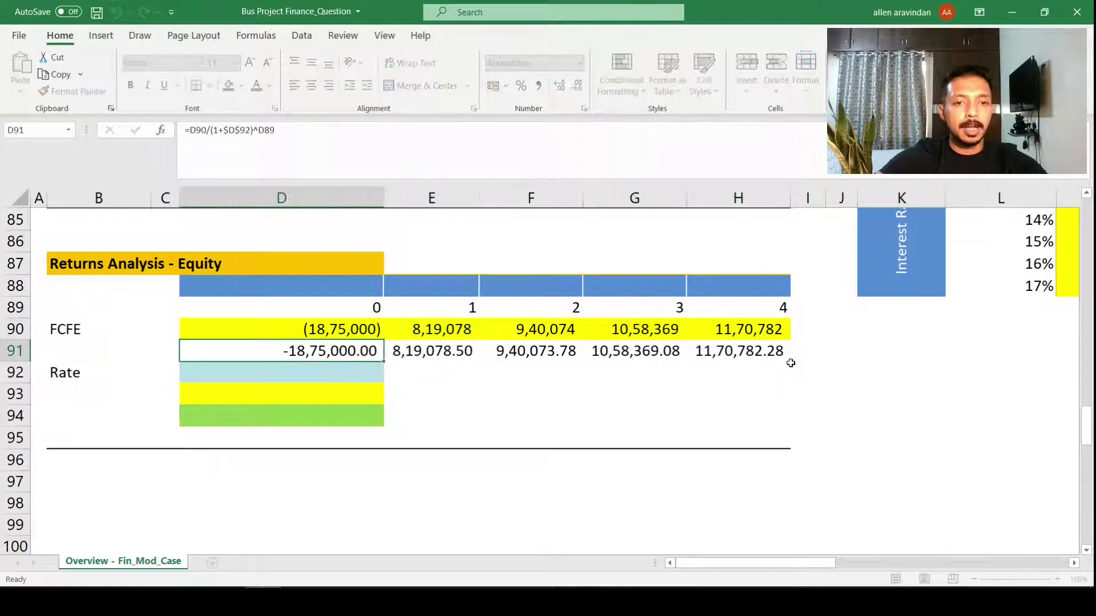
key(Escape)
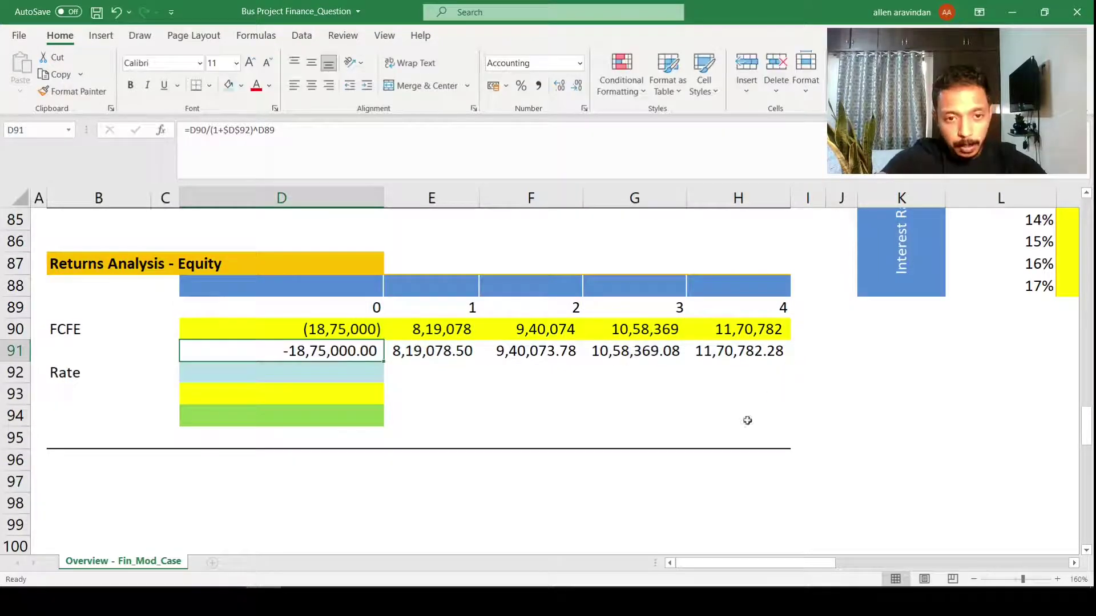
Step: Enter the header "Intial Investment" in D88 above period 0 of the equity returns analysis
click(350, 371)
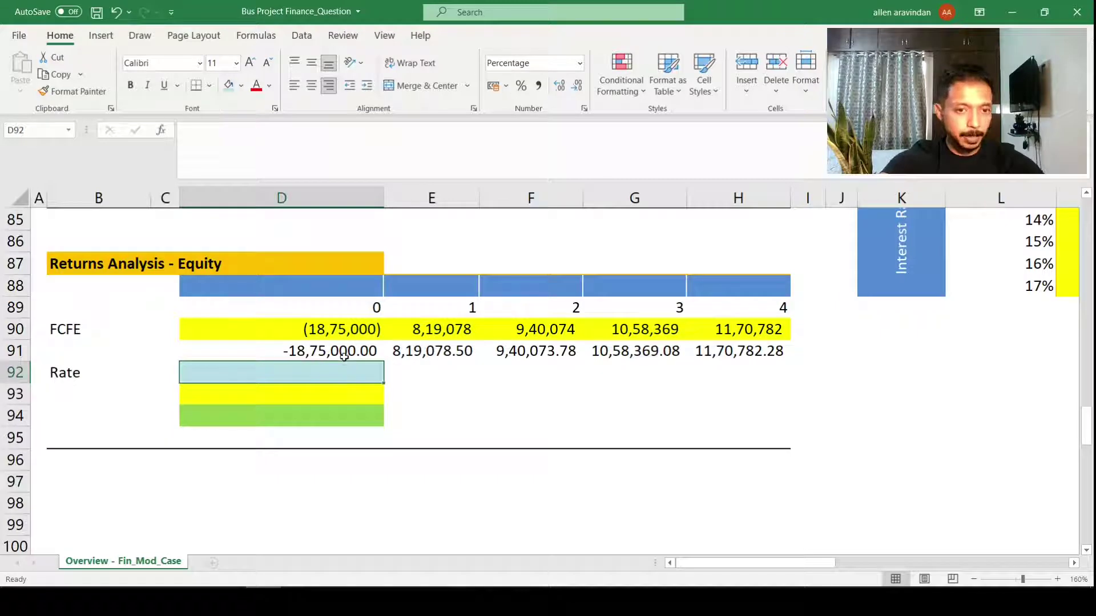
click(344, 356)
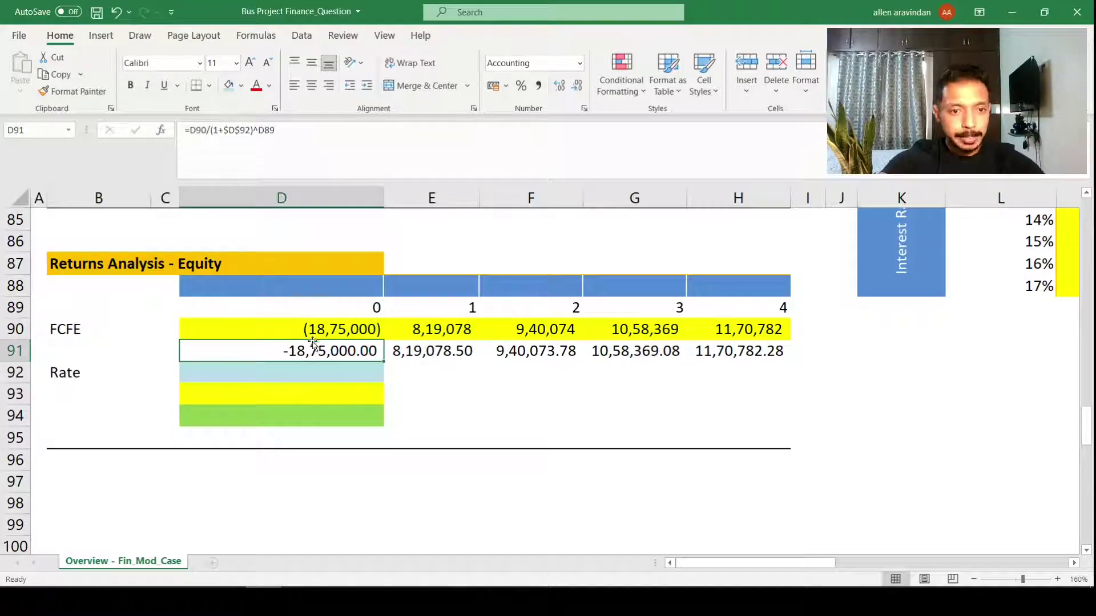
click(312, 285)
text(In)
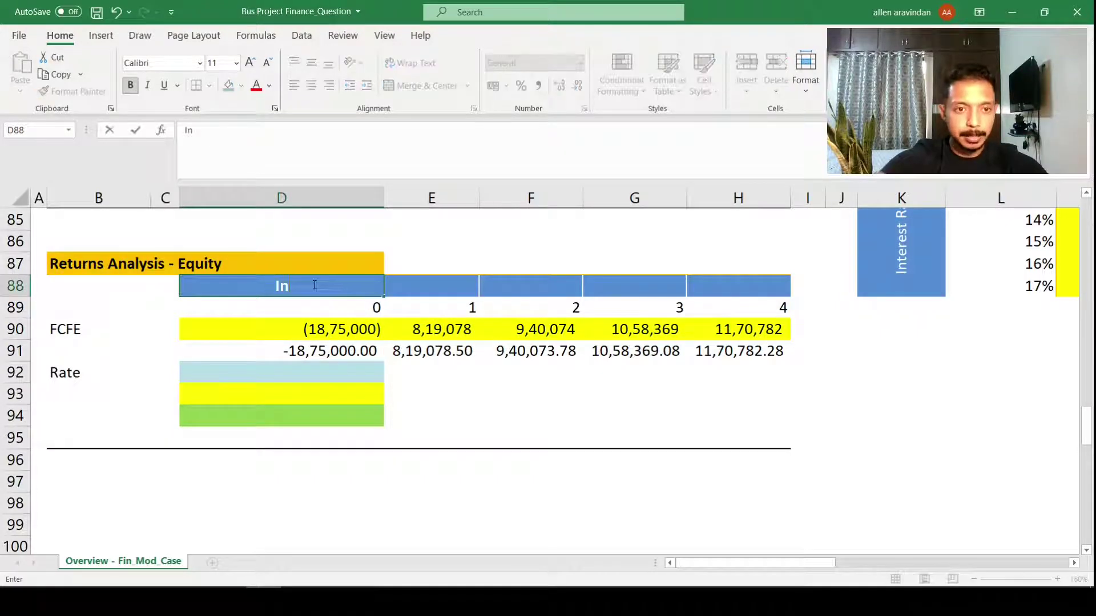
text(tial Investment)
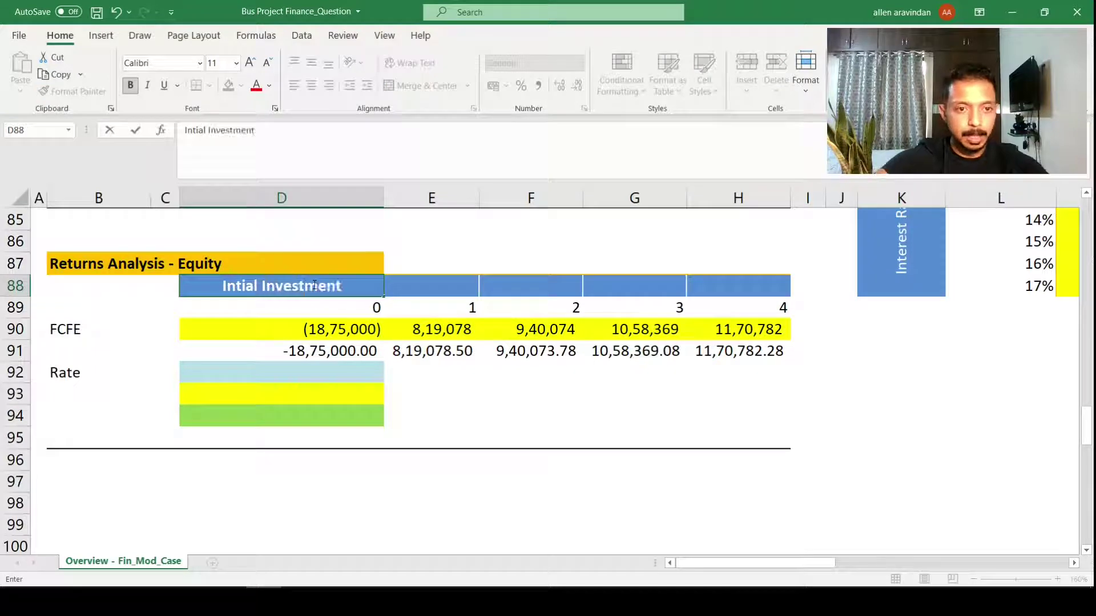
Step: Enter the header "Future Cash Flows" in E88 above period 1
key(Tab)
text(Fuu)
key(BackSpace)
text(t)
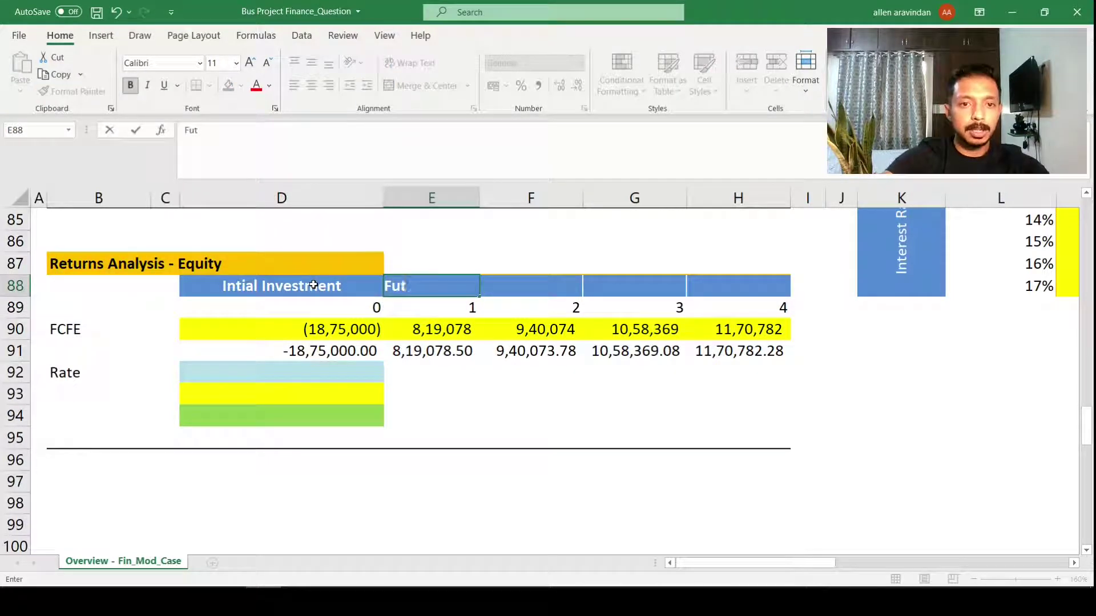
text(ure cAS)
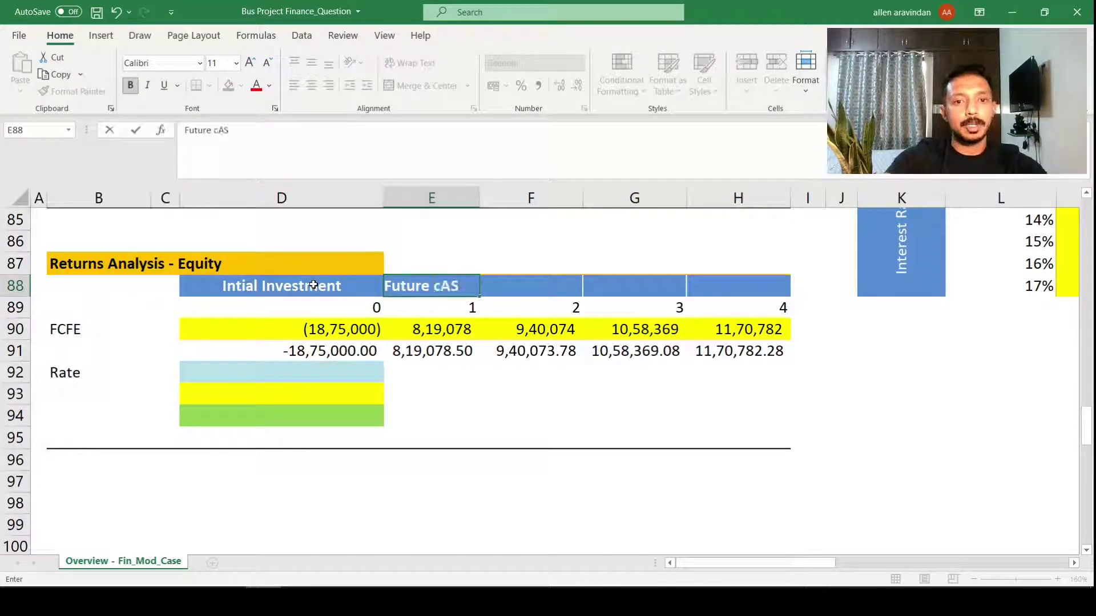
text(H)
key(BackSpace)
key(BackSpace)
key(BackSpace)
text(ash Flows)
key(Return)
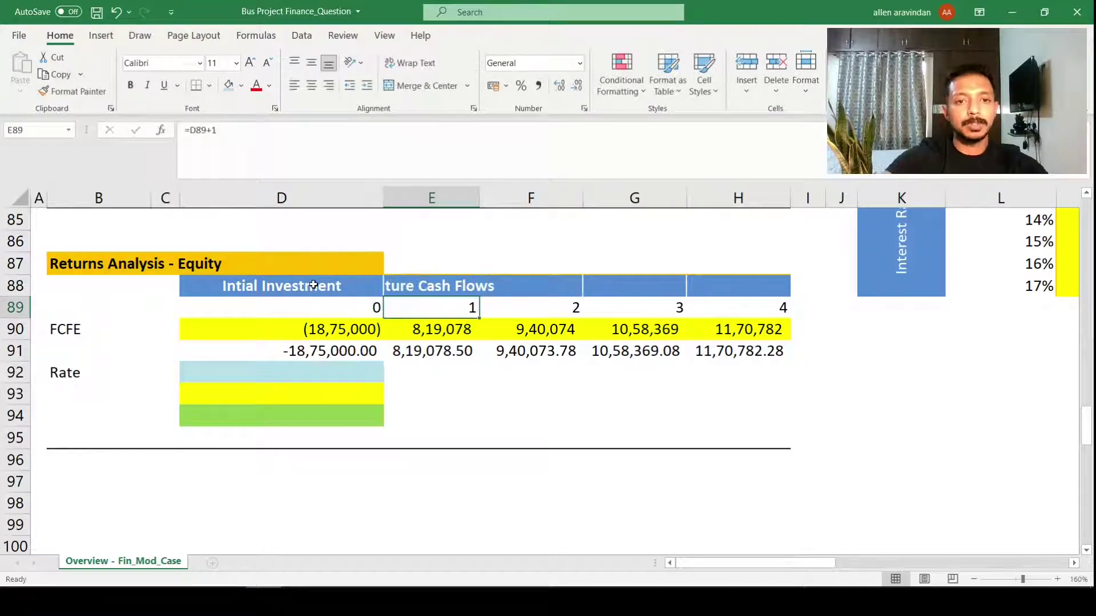
Step: Try to copy the "Future Cash Flows" header across E88:H88, and undo the paste
key(Up)
key(ctrl+c)
key(shift+Right)
key(shift+Right)
key(shift+Right)
key(ctrl+v)
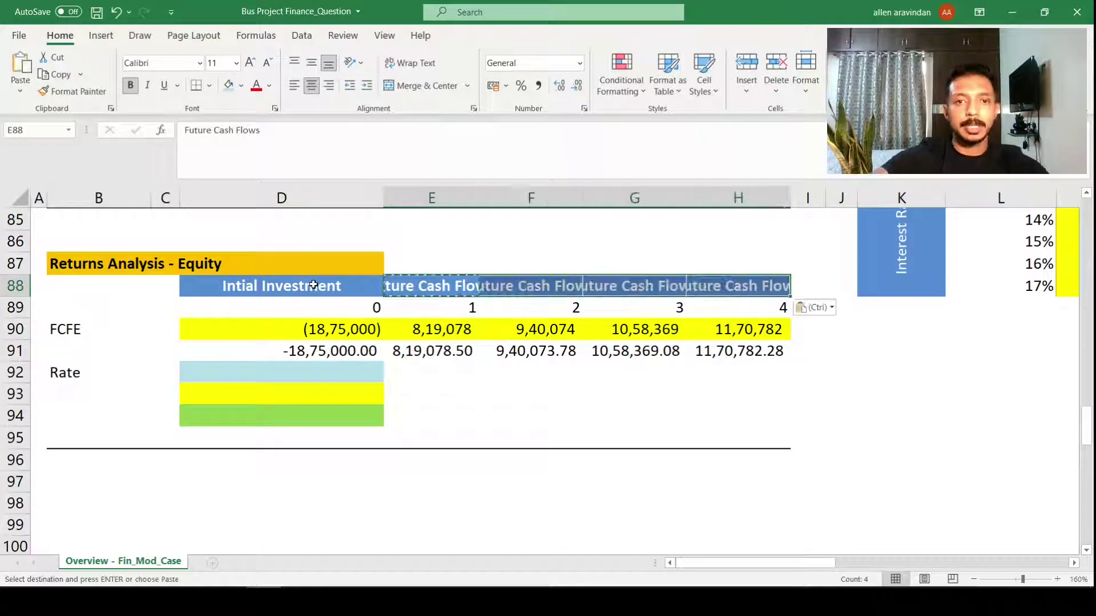
key(ctrl+z)
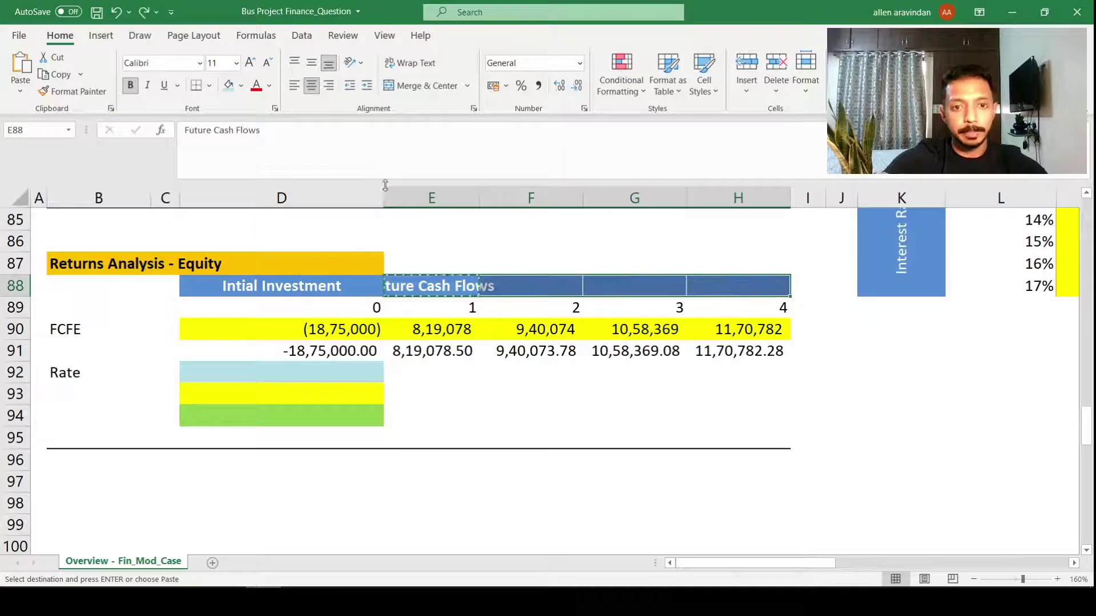
key(Escape)
Step: Merge and center the "Future Cash Flows" header across E88:H88 over periods 1 to 4
click(428, 285)
drag(428, 285, 726, 284)
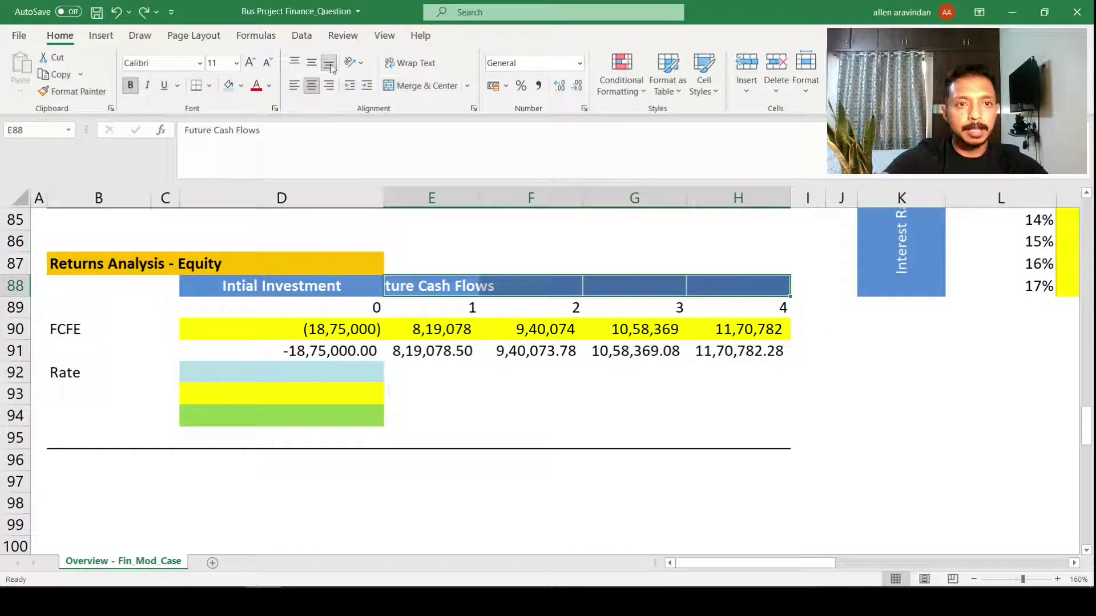
click(421, 87)
click(465, 337)
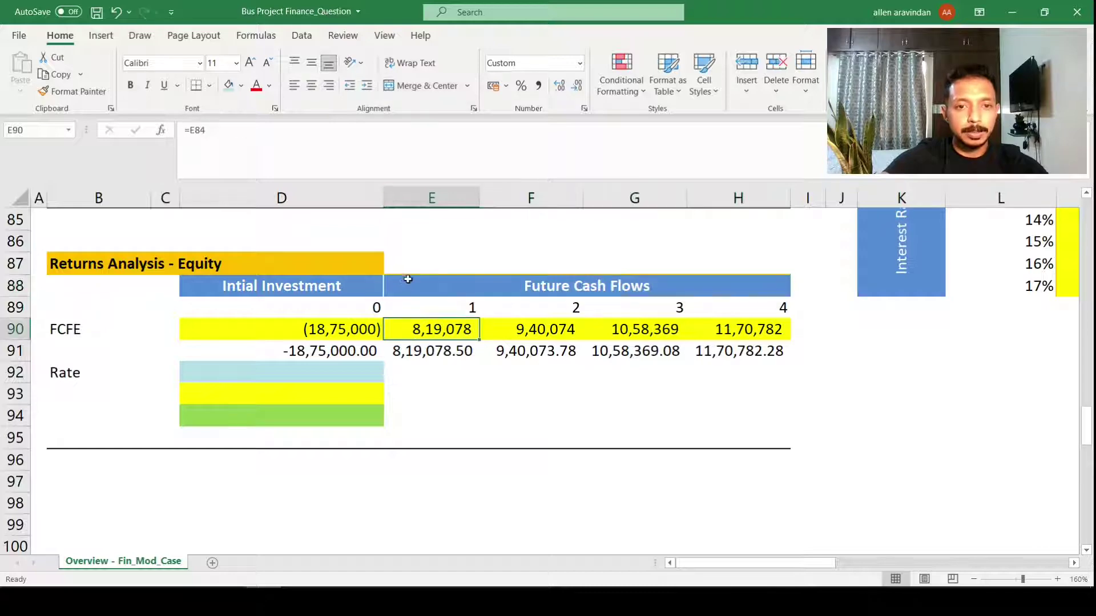
Step: Review the initial investment and future cash flow headers together with the FCFE row in D90:H90
click(406, 279)
click(368, 289)
click(388, 287)
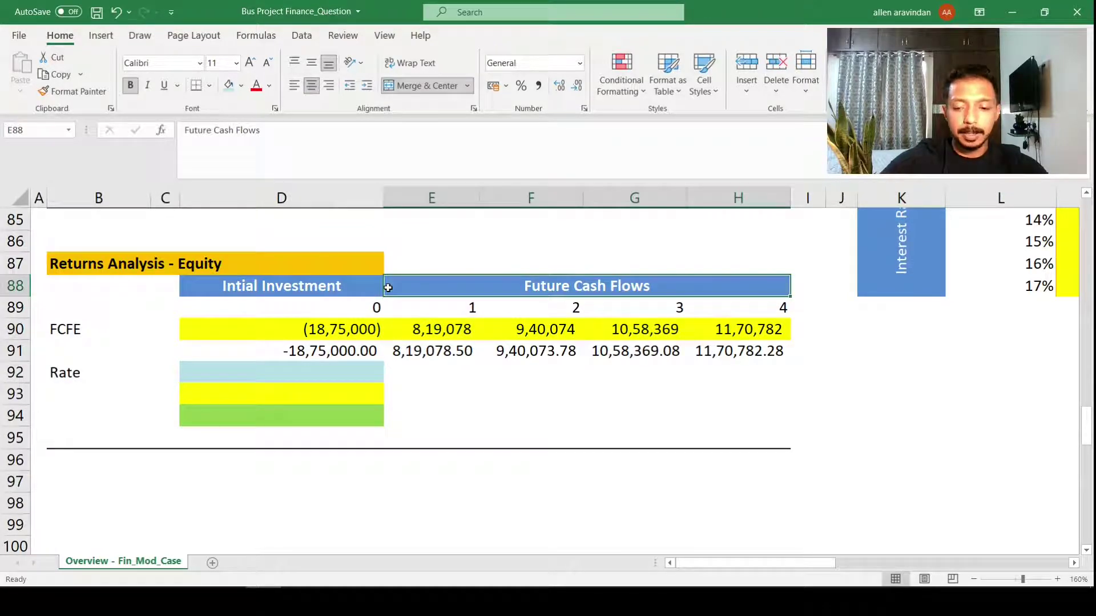
click(375, 273)
click(398, 263)
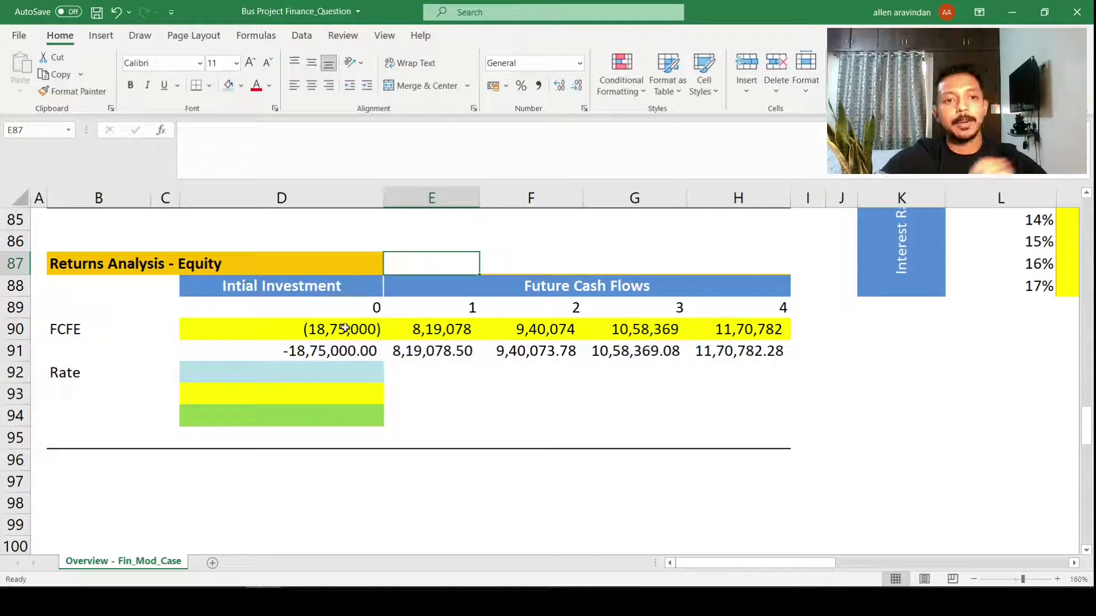
click(304, 302)
click(303, 286)
click(553, 293)
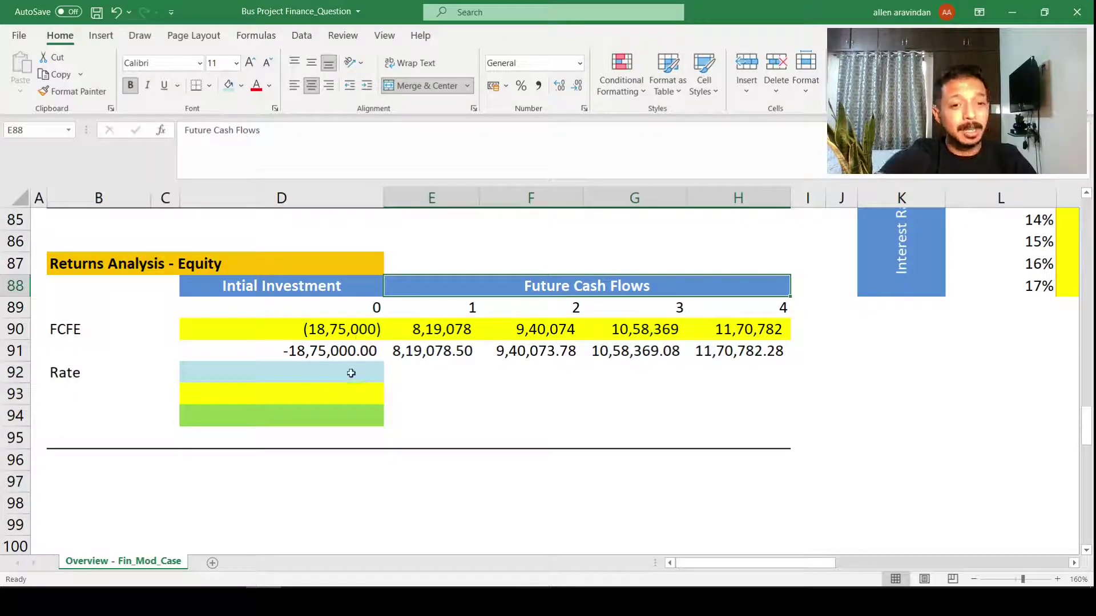
drag(305, 336, 737, 330)
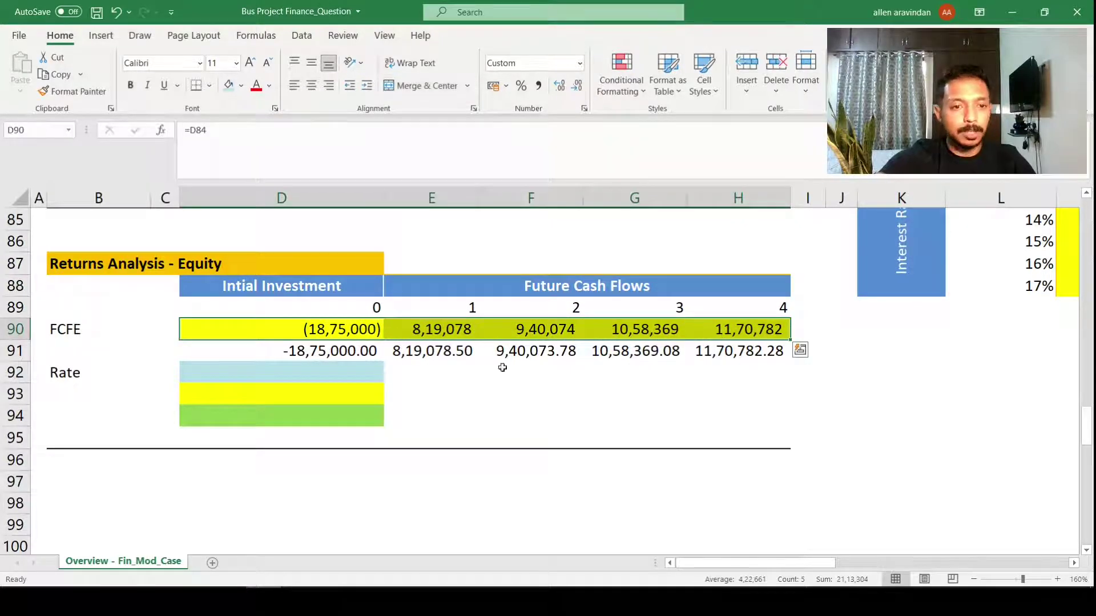
Step: Label B93, the row under Rate, as NPV
click(96, 398)
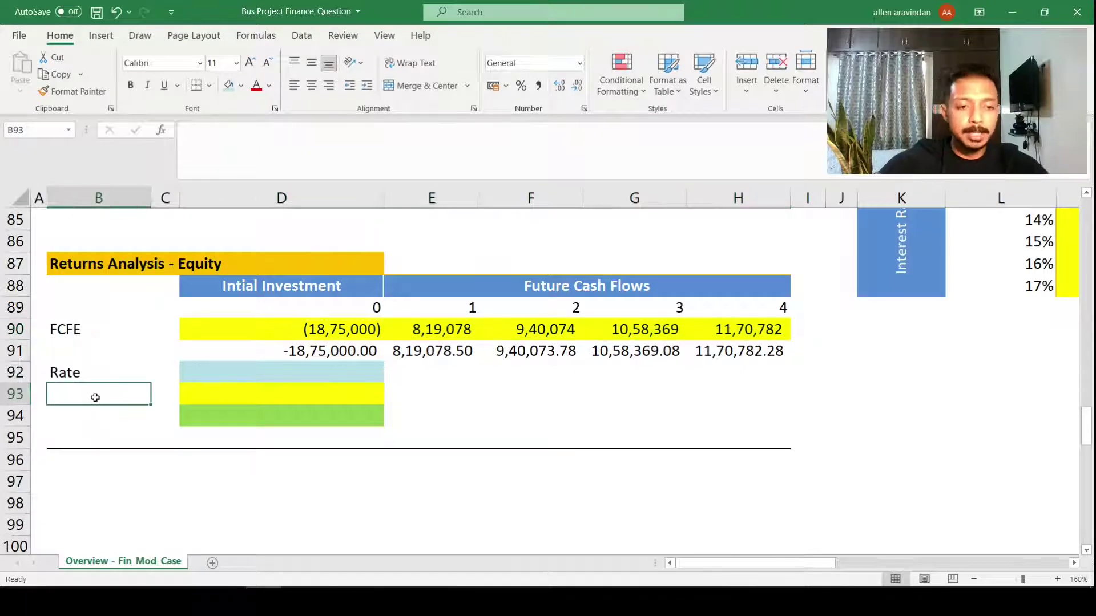
text(NO)
text(V)
key(Tab)
key(Tab)
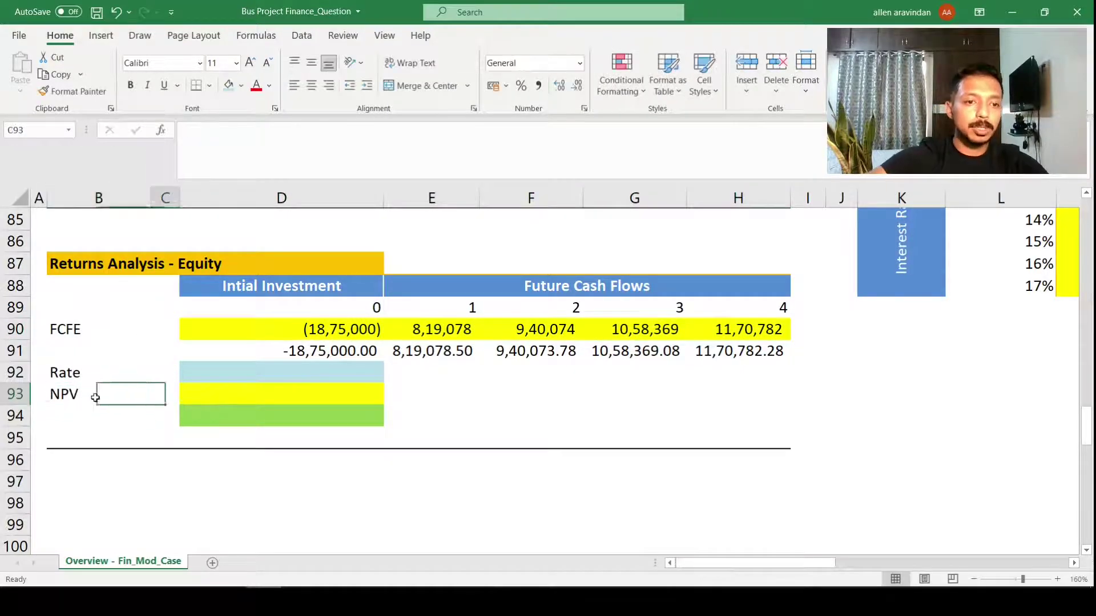
Step: Calculate the NPV in D93 with =SUM(D91:H91), and check the range the formula covers
text(=SUM()
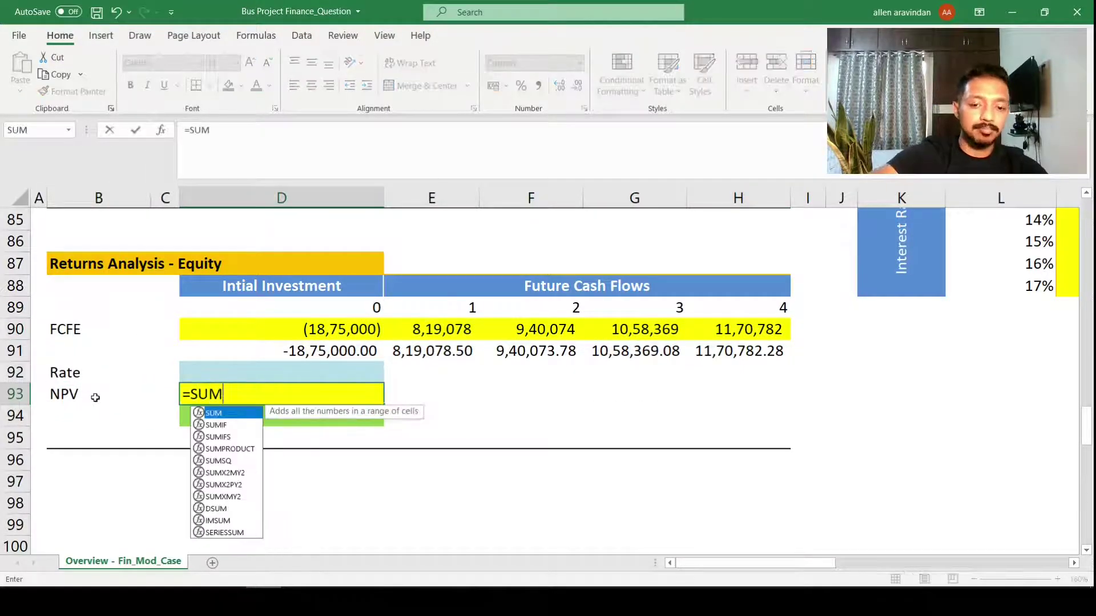
key(Up)
key(Up)
key(shift+Right)
key(shift+Right)
key(shift+Right)
key(shift+Right)
key(Return)
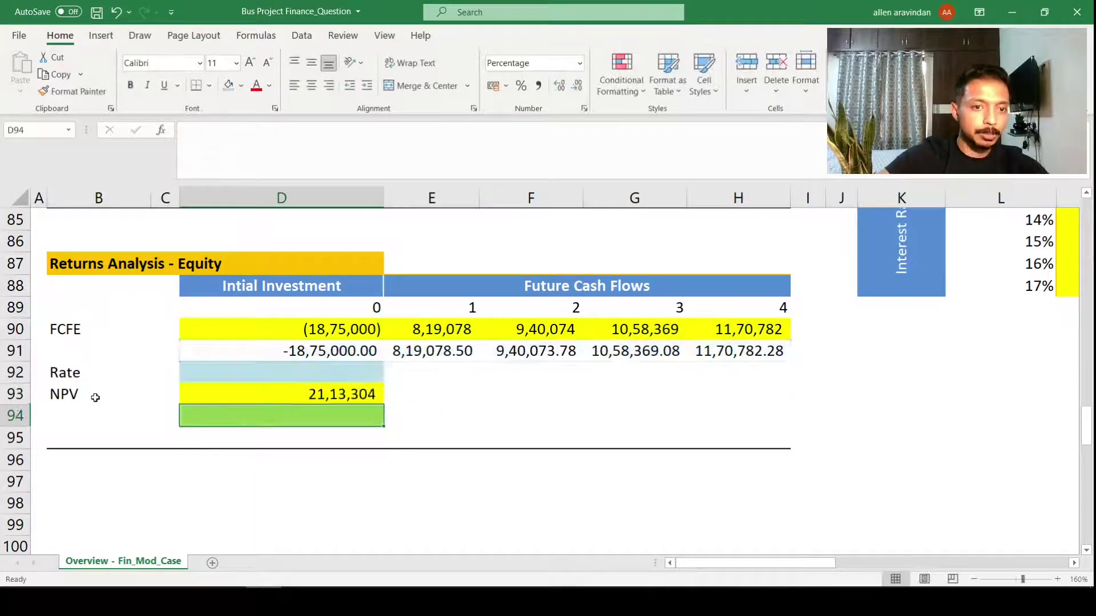
key(Up)
key(F2)
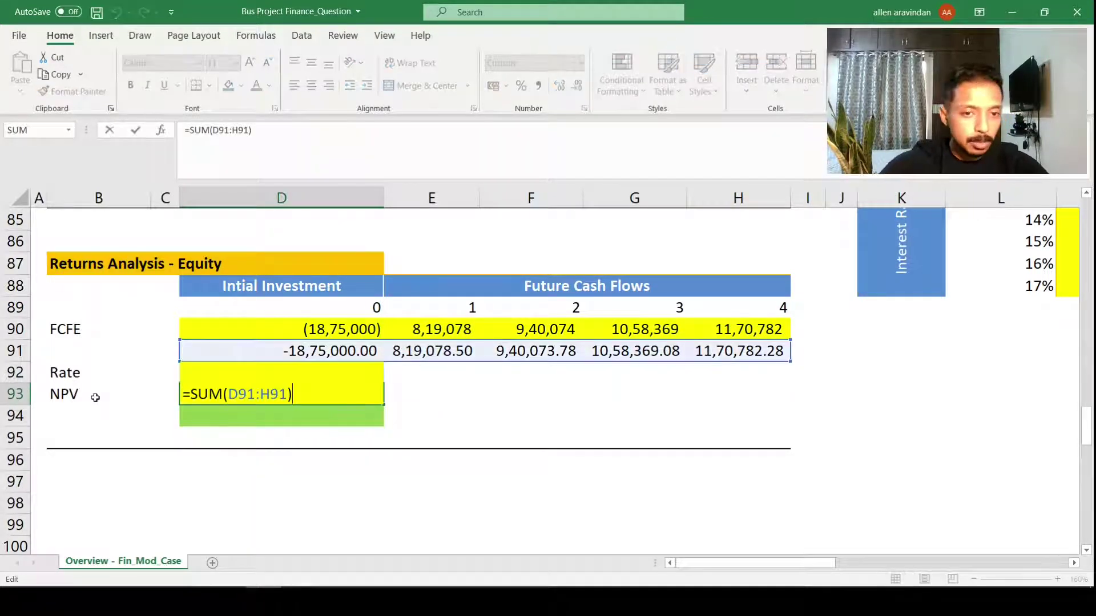
key(Escape)
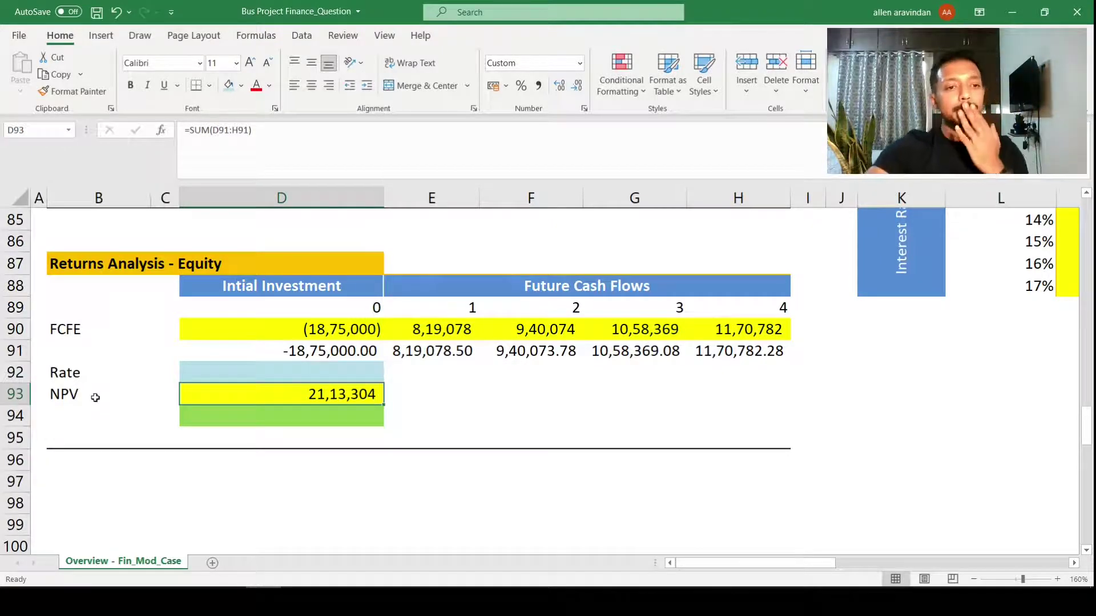
Step: Enter 10% in D99 as the starting rate of a new column below the returns analysis
scroll(228, 464, down, 2)
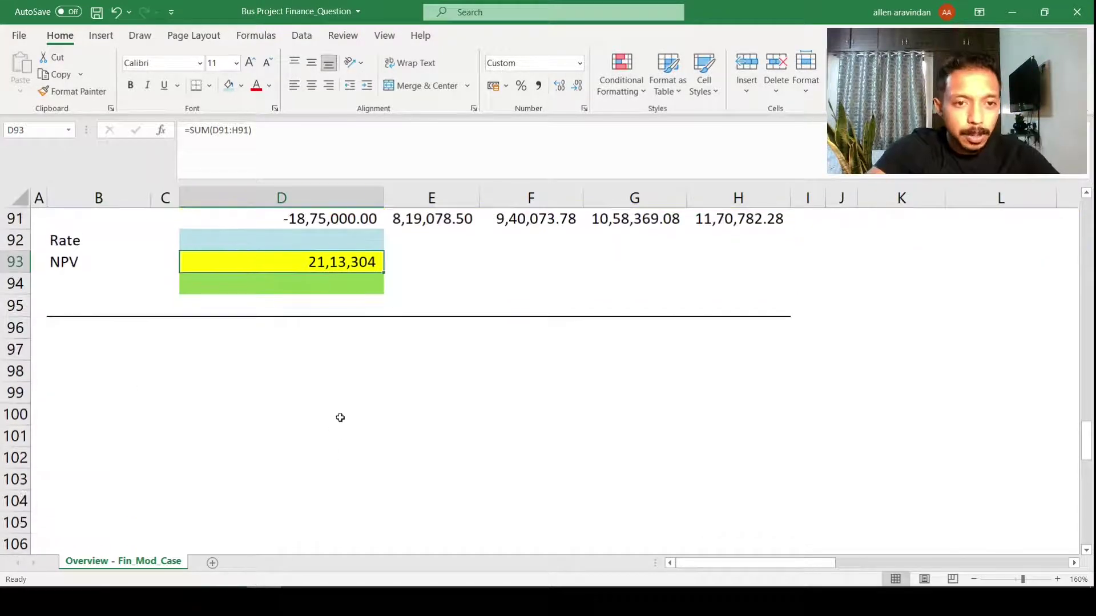
click(351, 387)
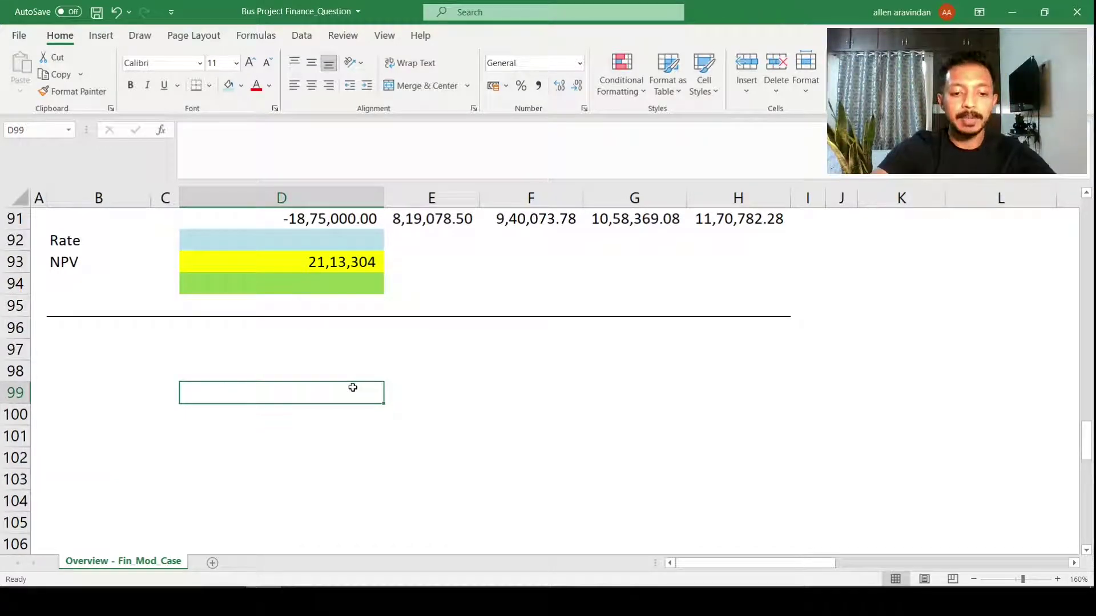
text(10%)
key(Return)
key(Up)
key(Up)
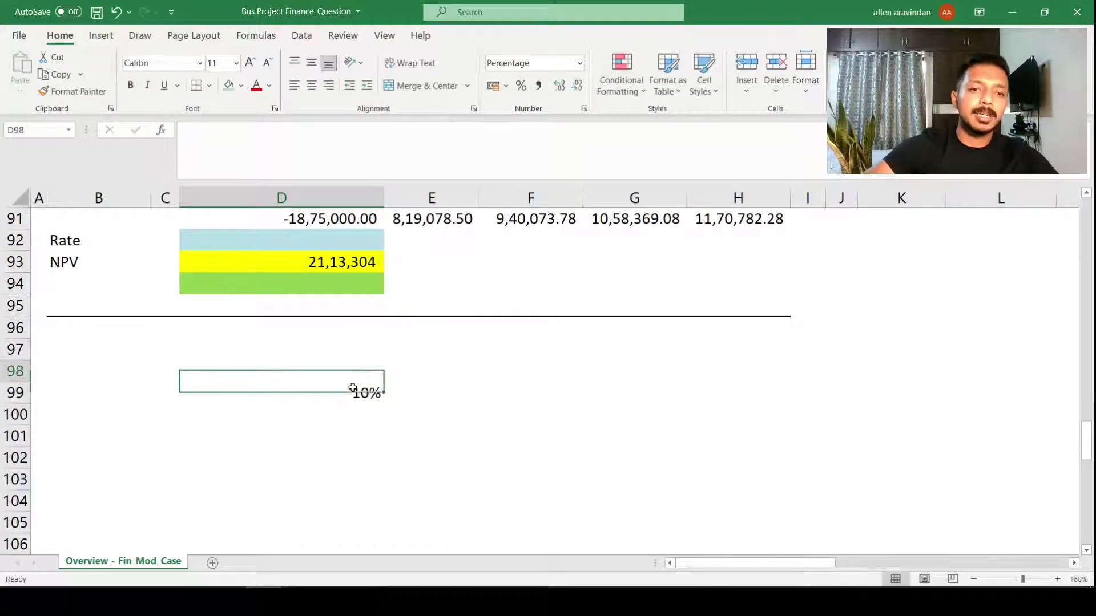
Step: Add the capitalized header "Rate" in D98 above the starting rate
text(rate)
key(Return)
key(Right)
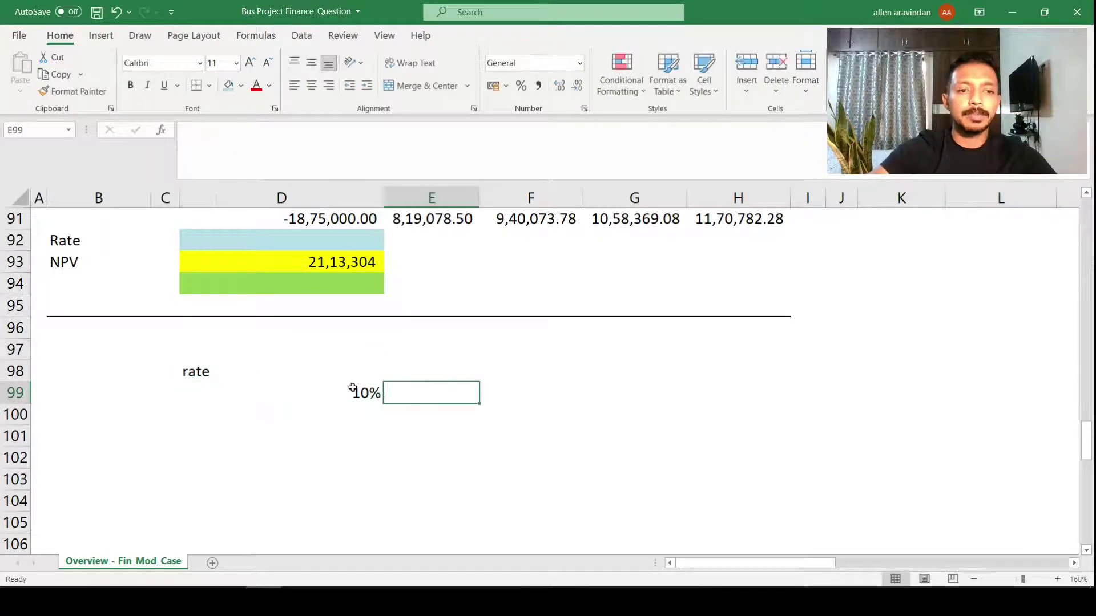
key(Left)
key(Up)
key(Delete)
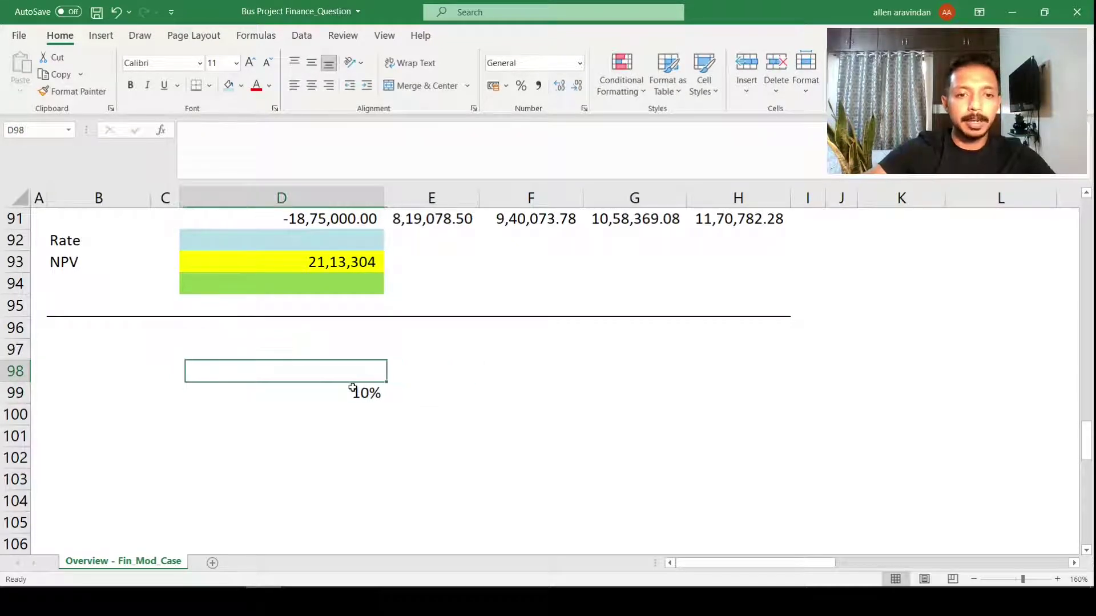
text(rate)
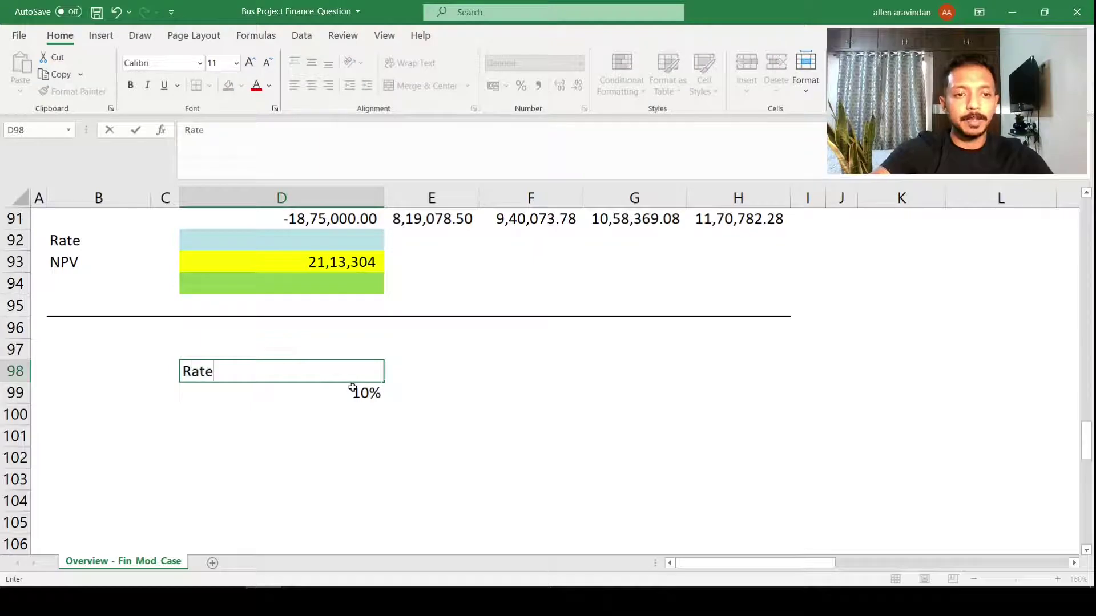
key(Return)
Step: Enter =D99+2% in D100 to raise the rate by two percentage points
key(Down)
text(=)
click(353, 388)
text(+)
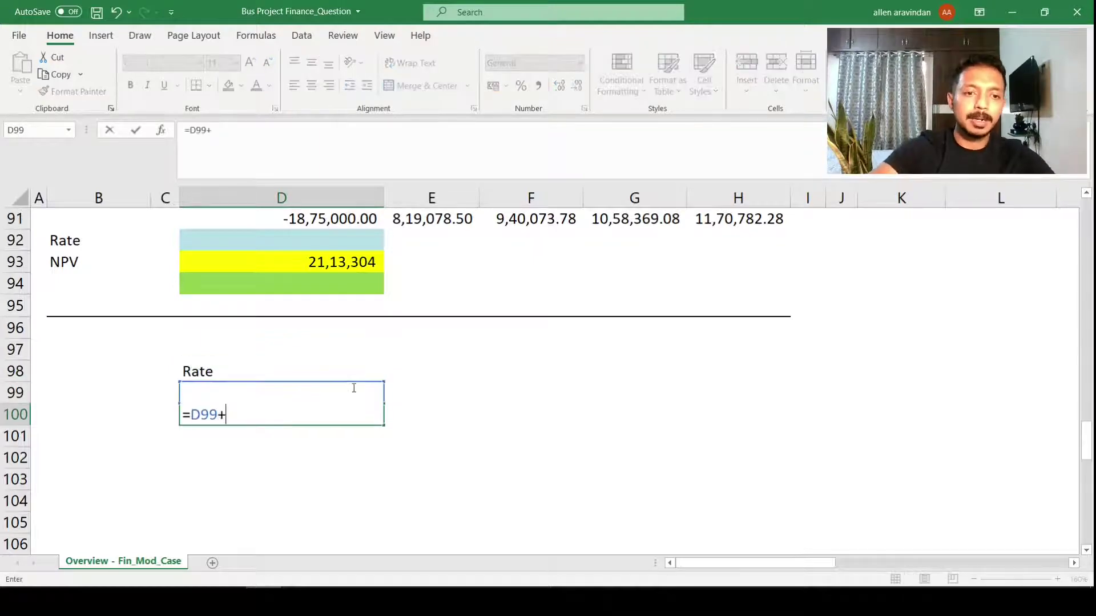
text(2%)
key(Return)
Step: Copy the D100 increment formula down through D114 to extend the rate series to 40%
key(Up)
key(ctrl+c)
key(shift+Down)
key(shift+Down)
key(shift+Down)
key(shift+Down)
key(shift+Down)
key(shift+Down)
key(shift+Down)
key(shift+Down)
key(shift+Down)
key(shift+Down)
key(shift+Down)
key(shift+Down)
key(shift+Down)
key(shift+Down)
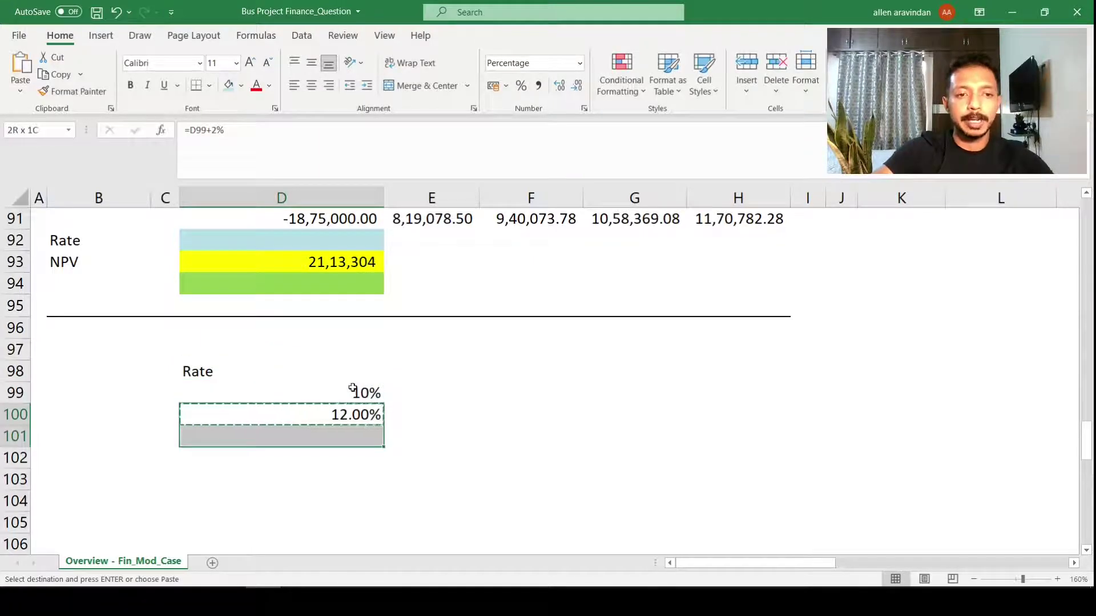
key(ctrl+v)
key(Down)
key(Down)
key(Down)
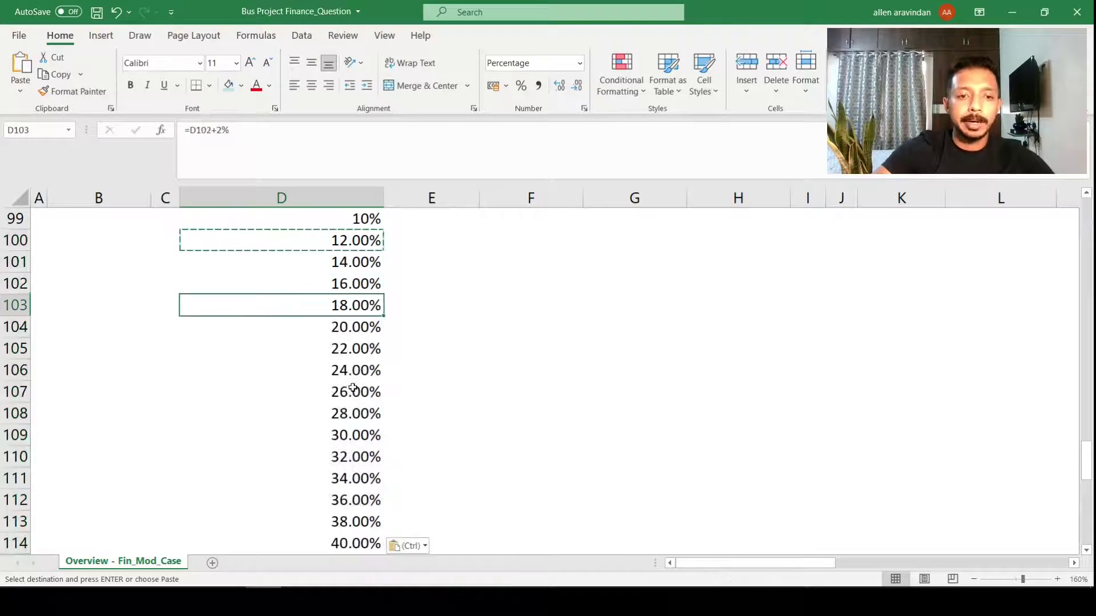
key(Escape)
double_click(342, 492)
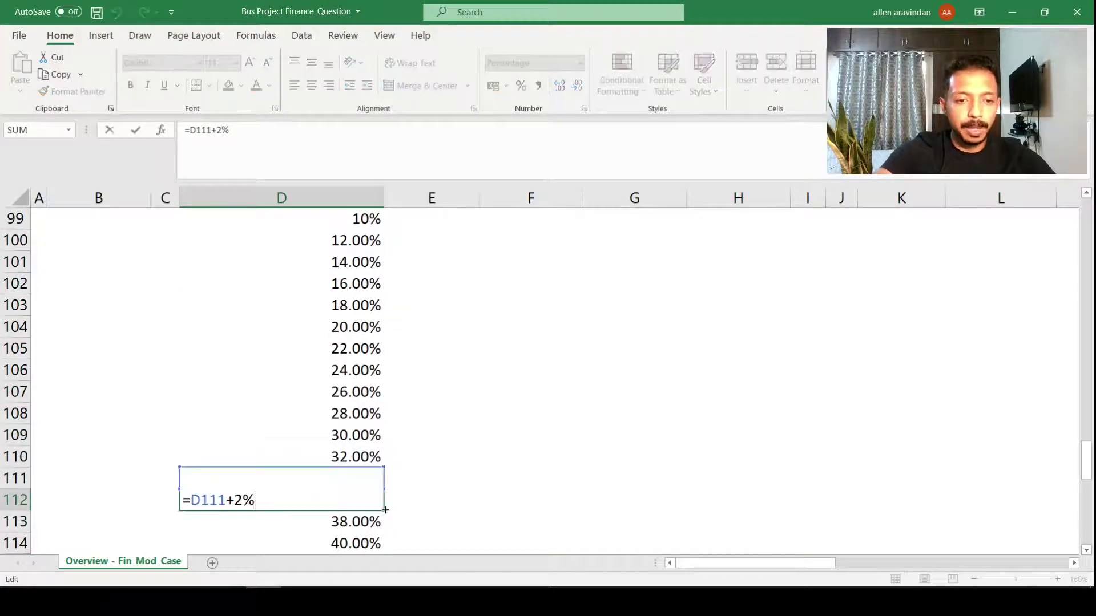
key(Escape)
text(=)
scroll(372, 482, up, 8)
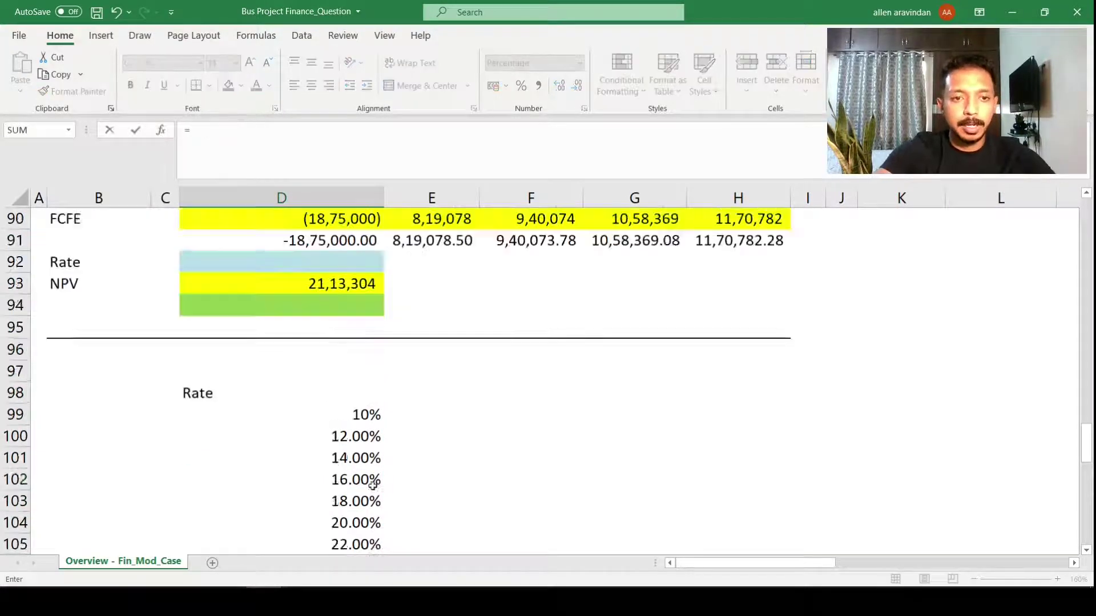
key(Escape)
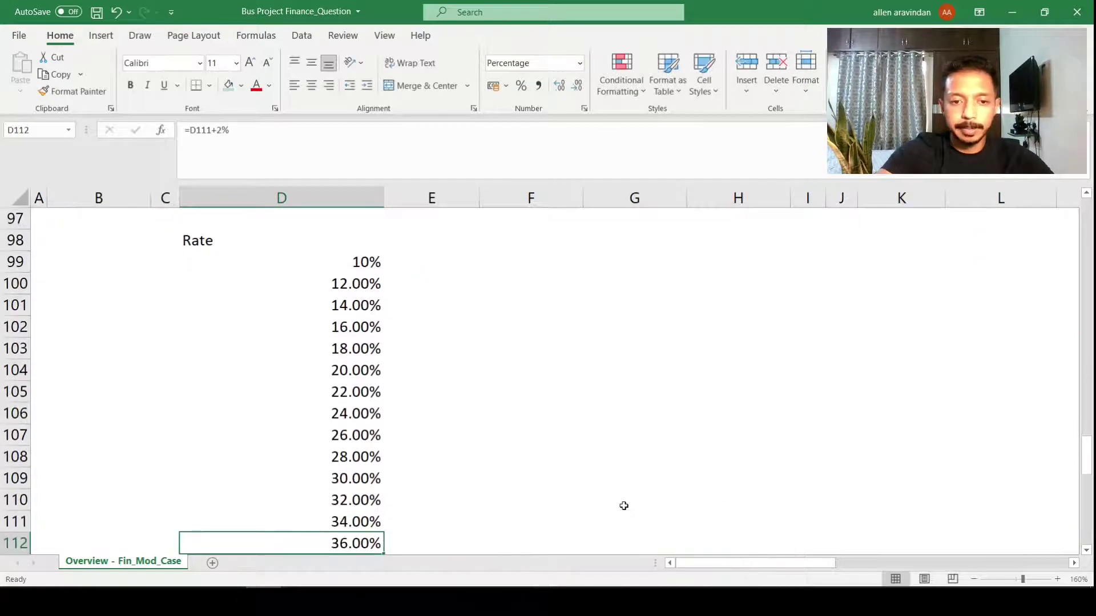
Step: Replace the formula in D112 of the rate series with a fixed rate of 35.95%
scroll(336, 547, down, 2)
text(35.9)
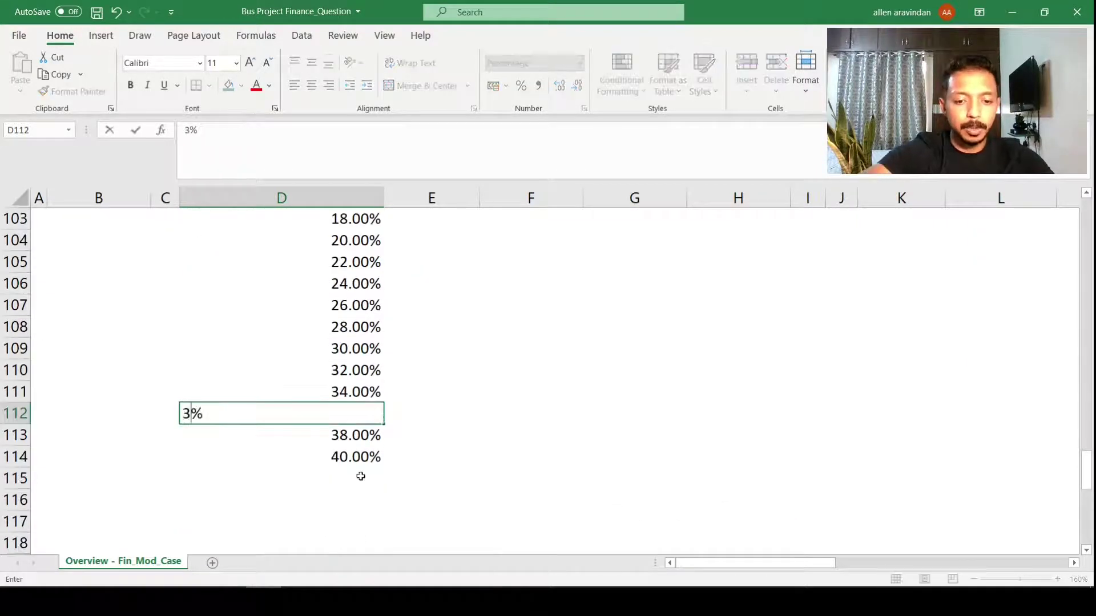
text(5)
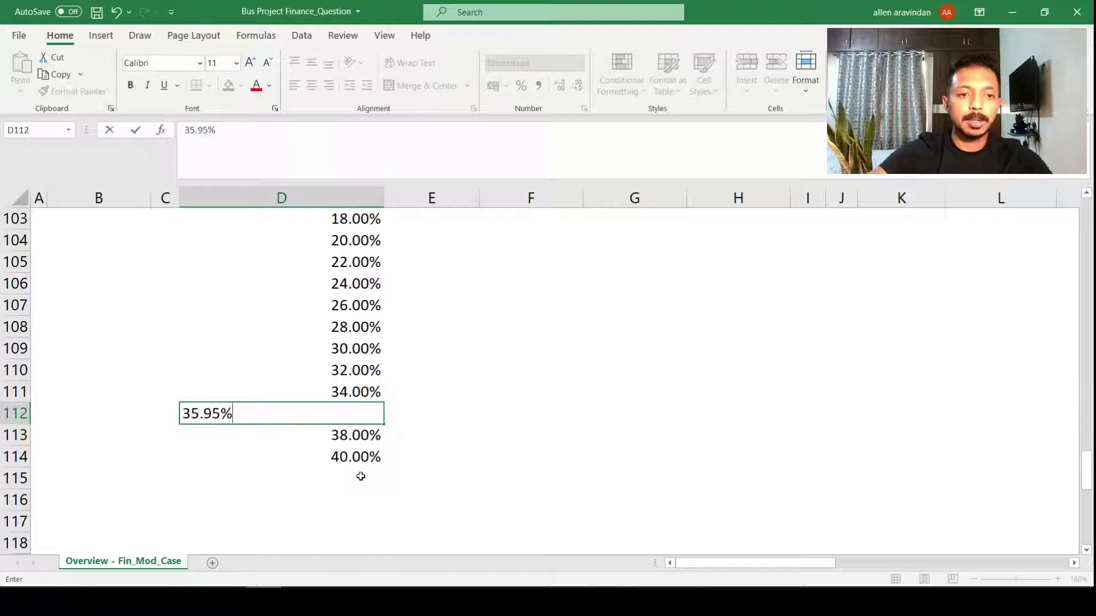
key(Return)
click(360, 476)
click(363, 418)
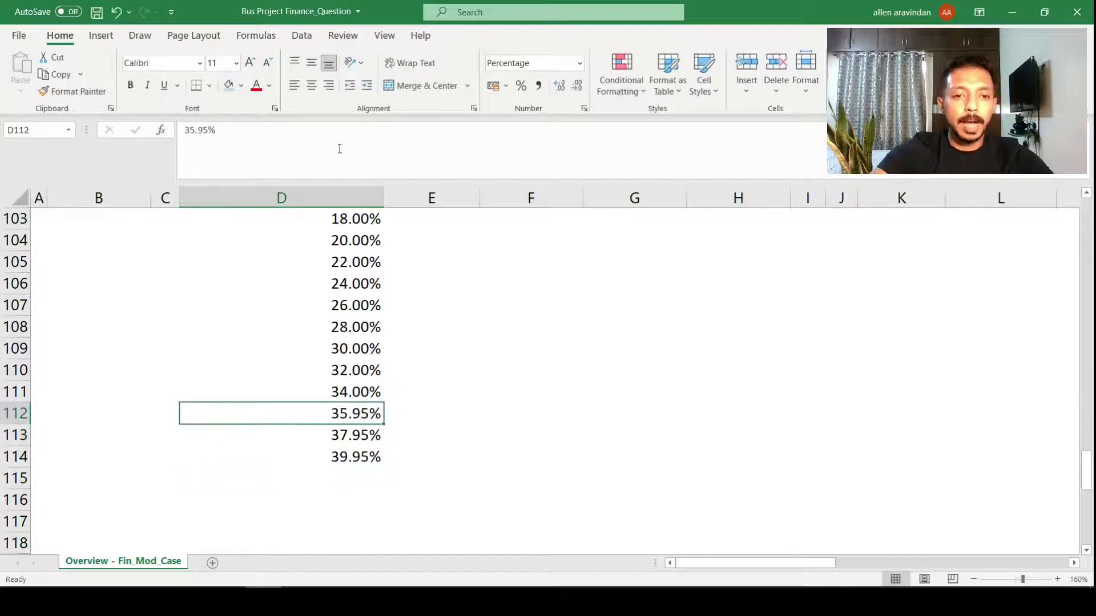
Step: Center the Rate header in D98 and add the header "NPV" beside it in E98
scroll(350, 435, up, 2)
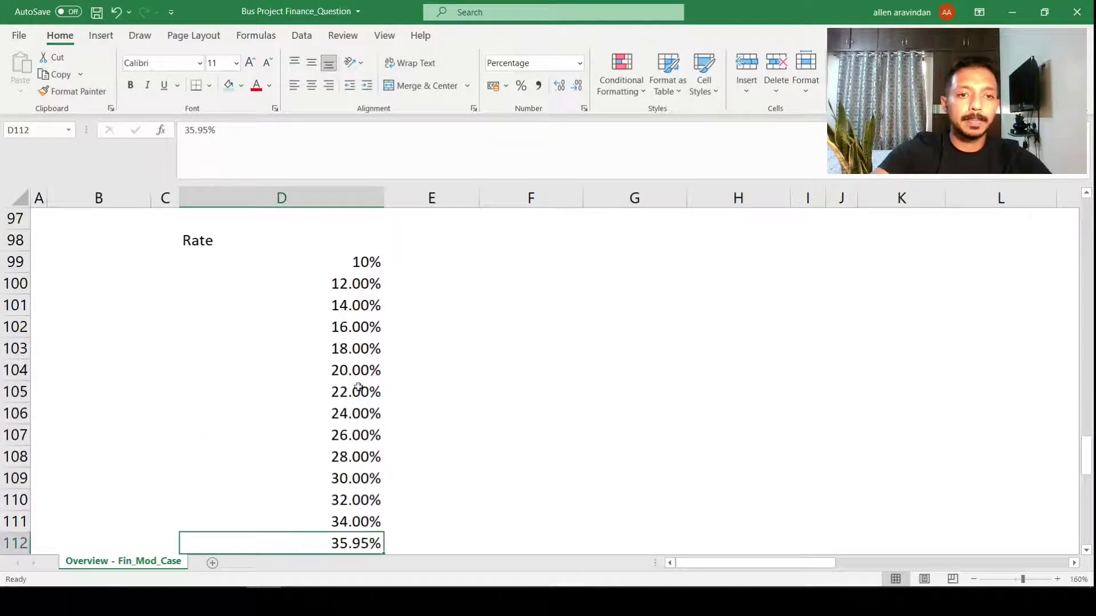
click(351, 271)
click(350, 239)
click(312, 85)
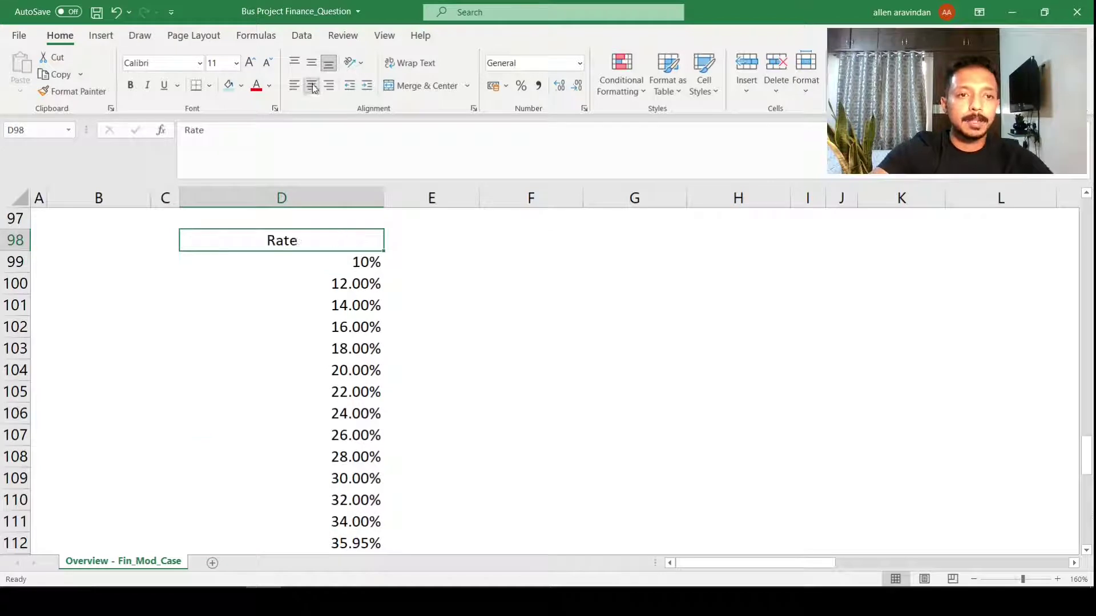
click(436, 240)
text(N)
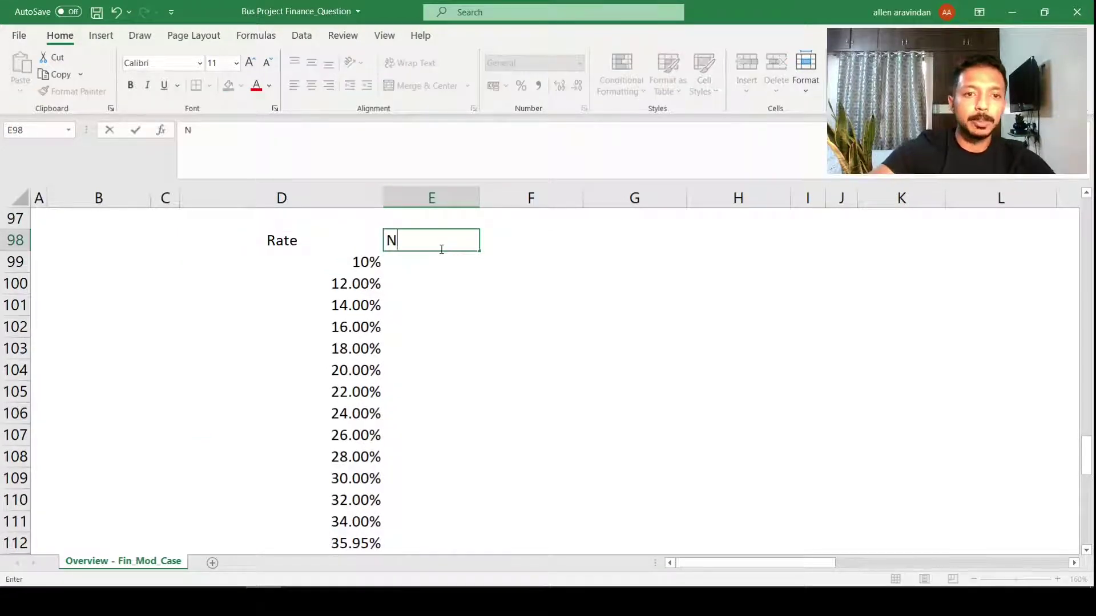
text(PV)
key(Return)
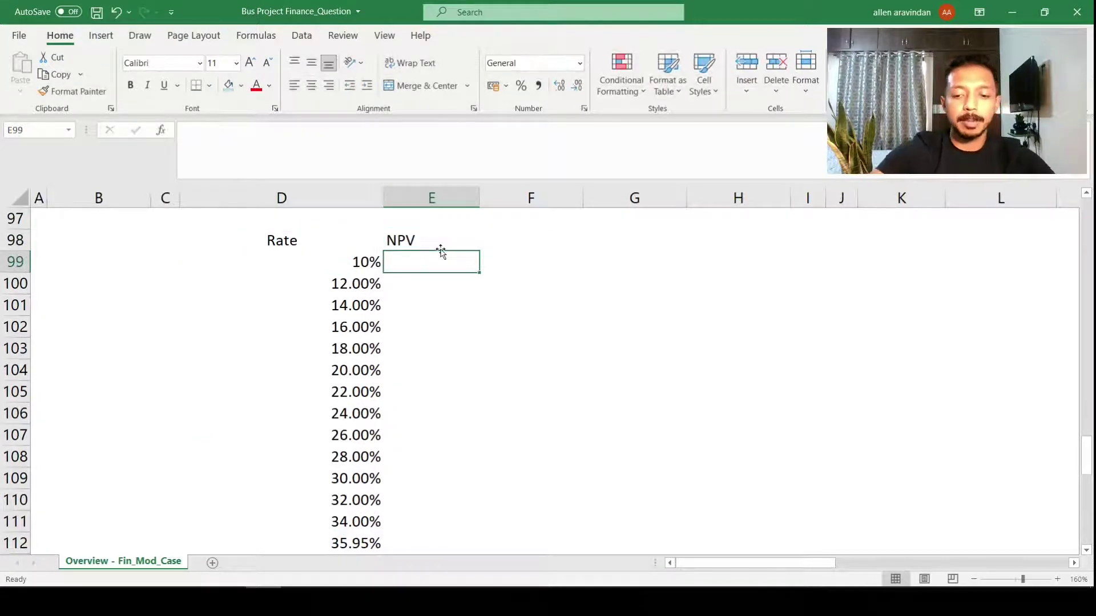
Step: Enter =NPV(D99,E90:H90)+D90 in E99 and widen column E to fit its contents
text(=NPV()
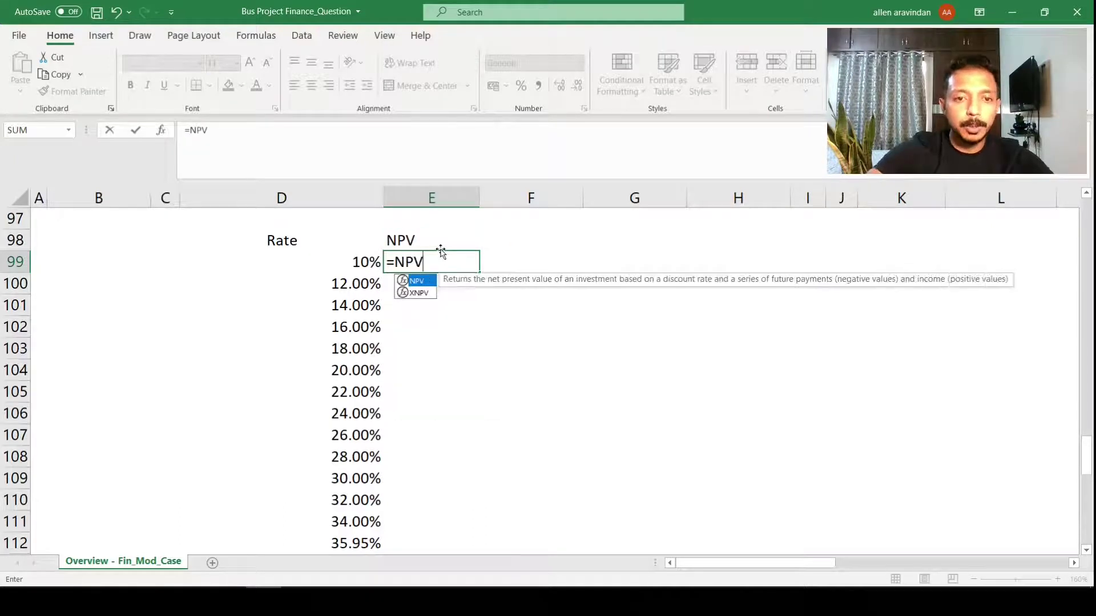
click(349, 261)
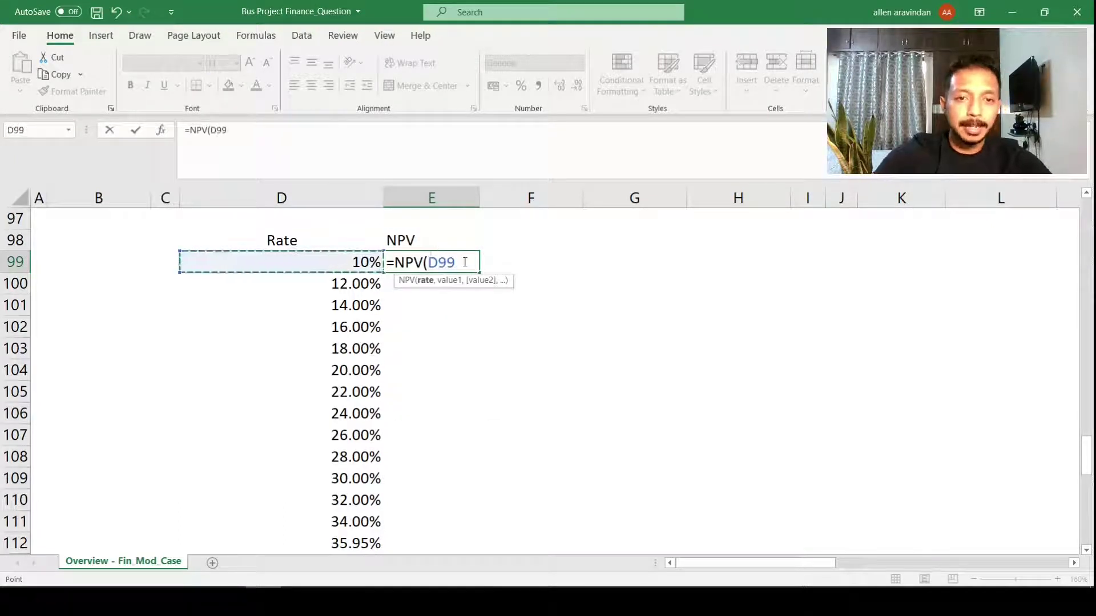
text(,)
scroll(464, 262, up, 3)
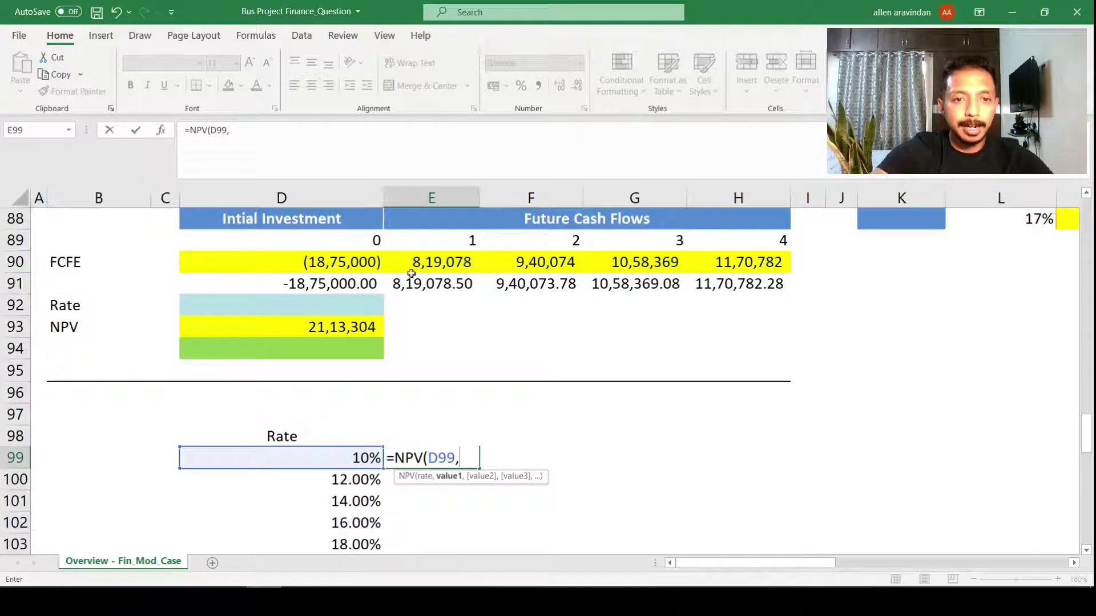
click(419, 262)
drag(418, 261, 712, 263)
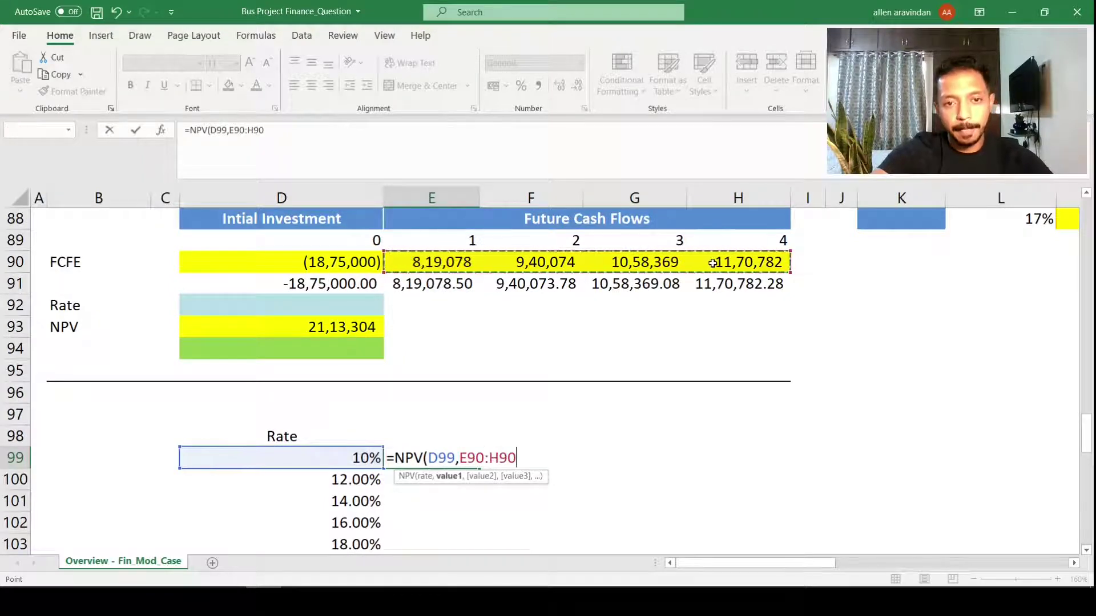
text()+)
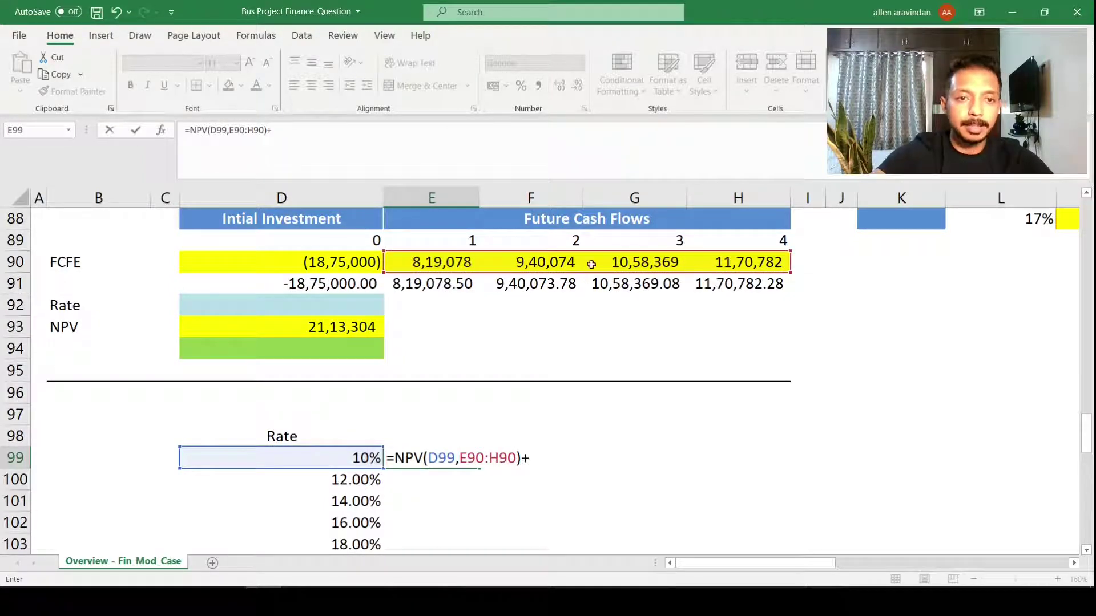
click(307, 264)
key(Return)
key(Up)
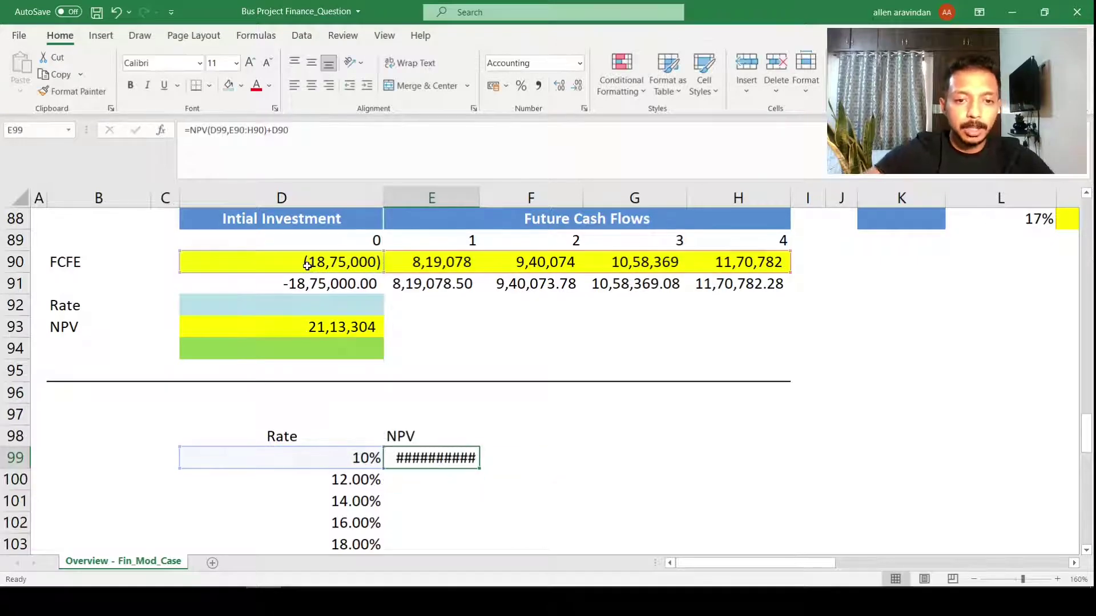
double_click(479, 194)
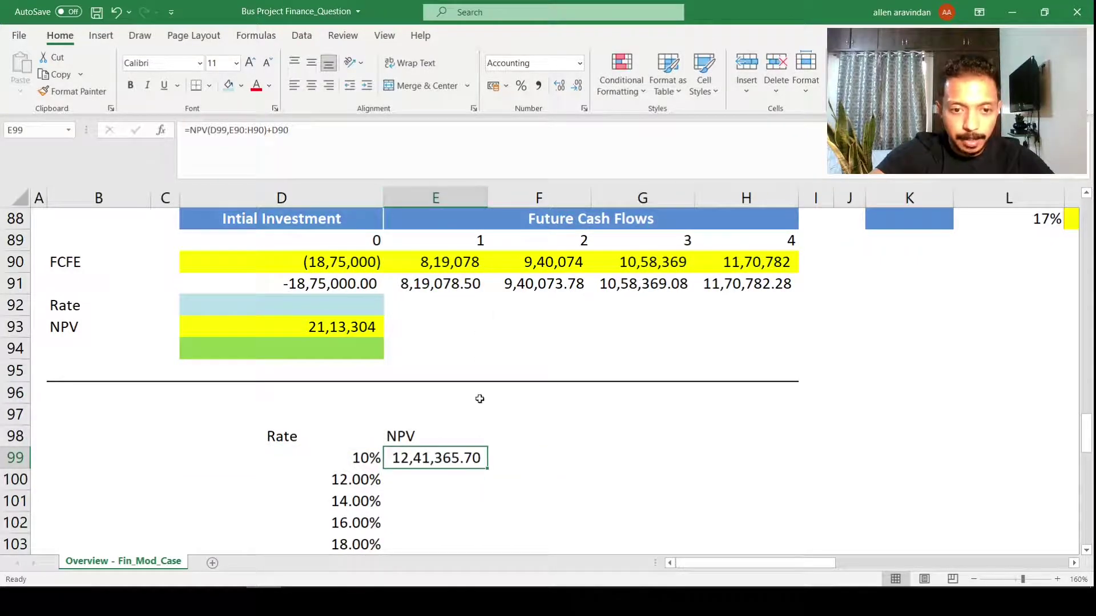
Step: Copy the E99 NPV formula down through E105
scroll(480, 399, down, 1)
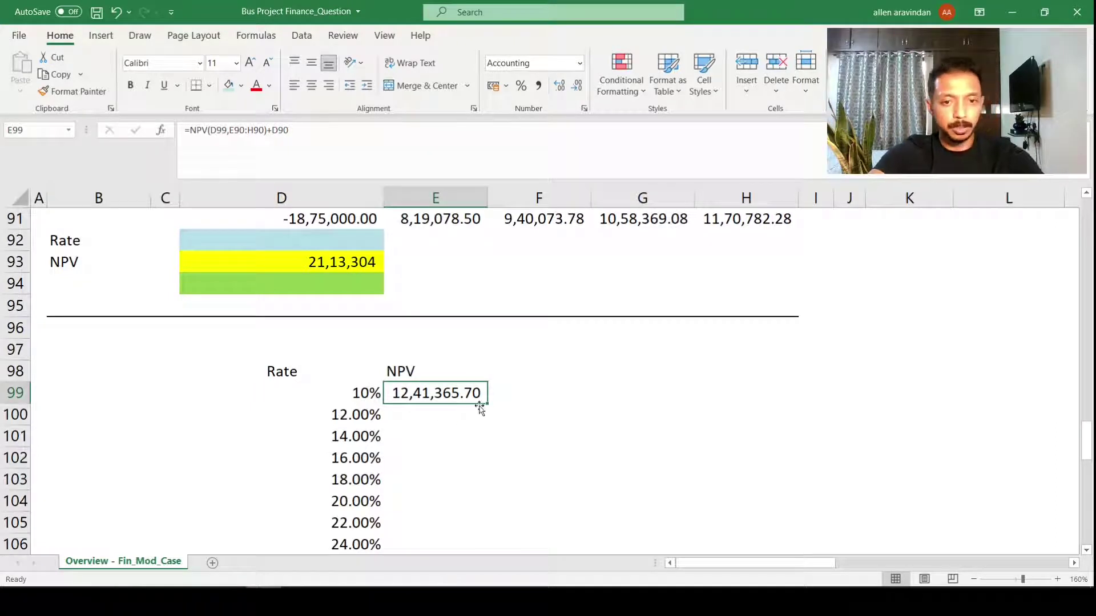
drag(486, 406, 478, 533)
scroll(465, 494, down, 3)
scroll(464, 451, up, 1)
Step: Lock the cash flow and initial investment references in E99 so the formula reads =NPV(D99,$E$90:$H$90)+$D$90
key(F2)
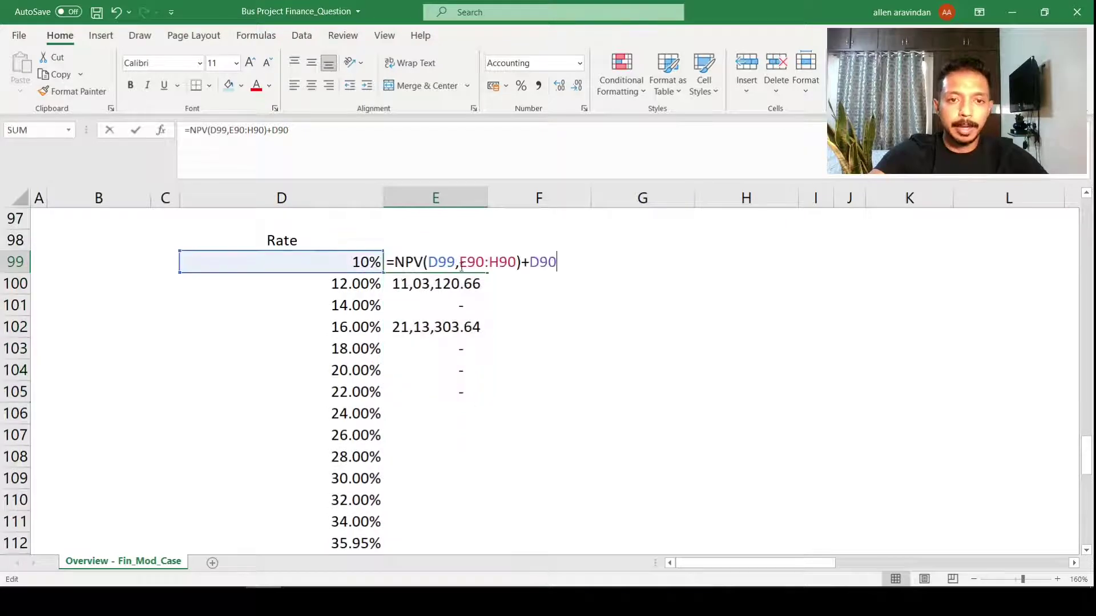
scroll(473, 267, up, 2)
click(471, 392)
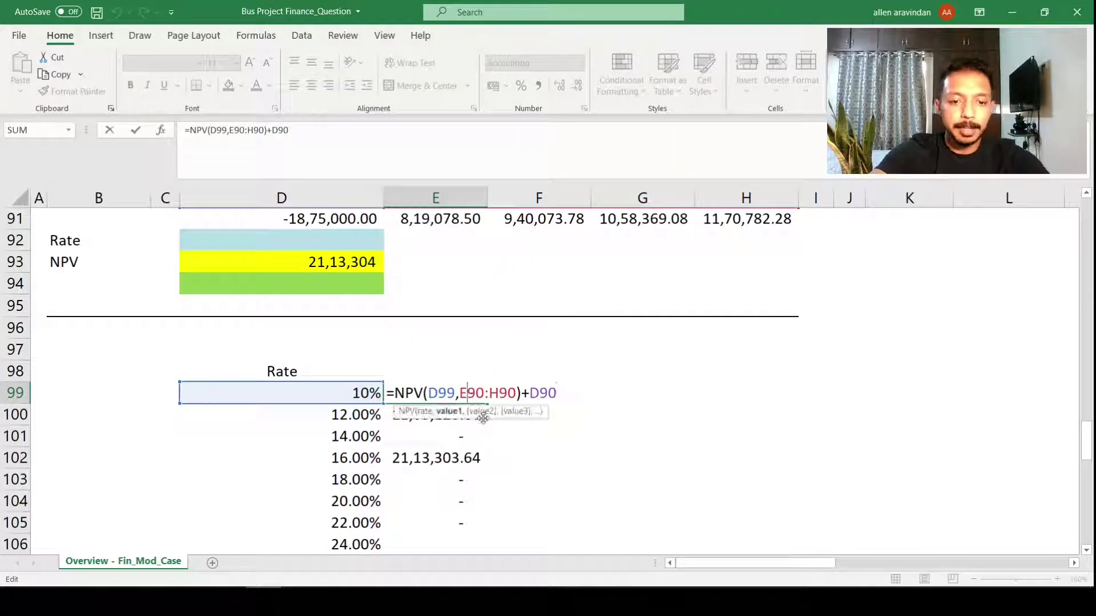
key(F4)
click(511, 392)
key(F4)
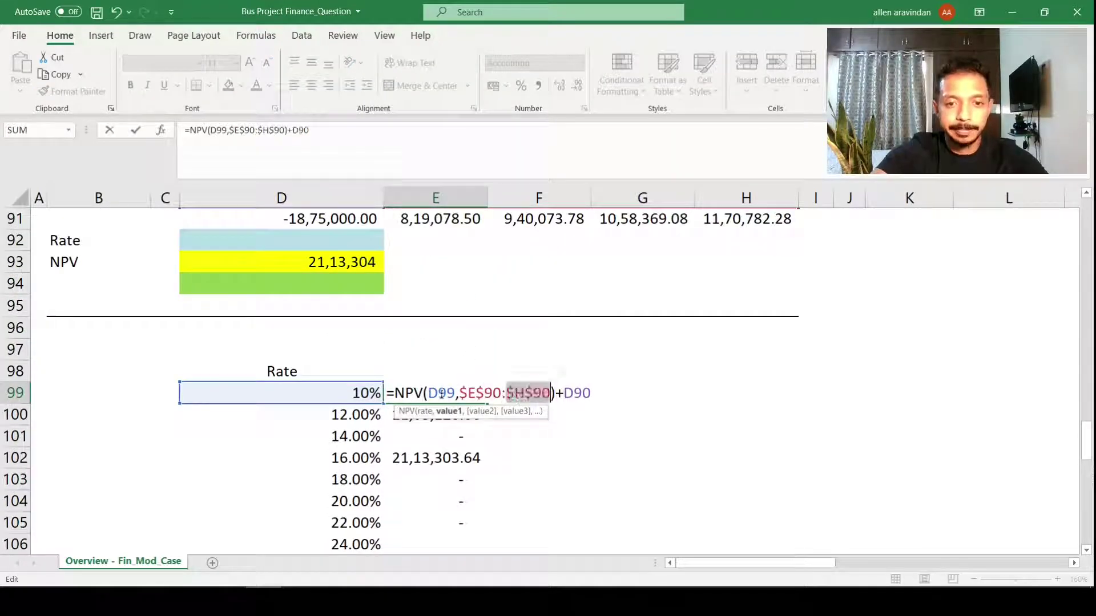
click(436, 393)
key(F4)
click(589, 392)
key(F4)
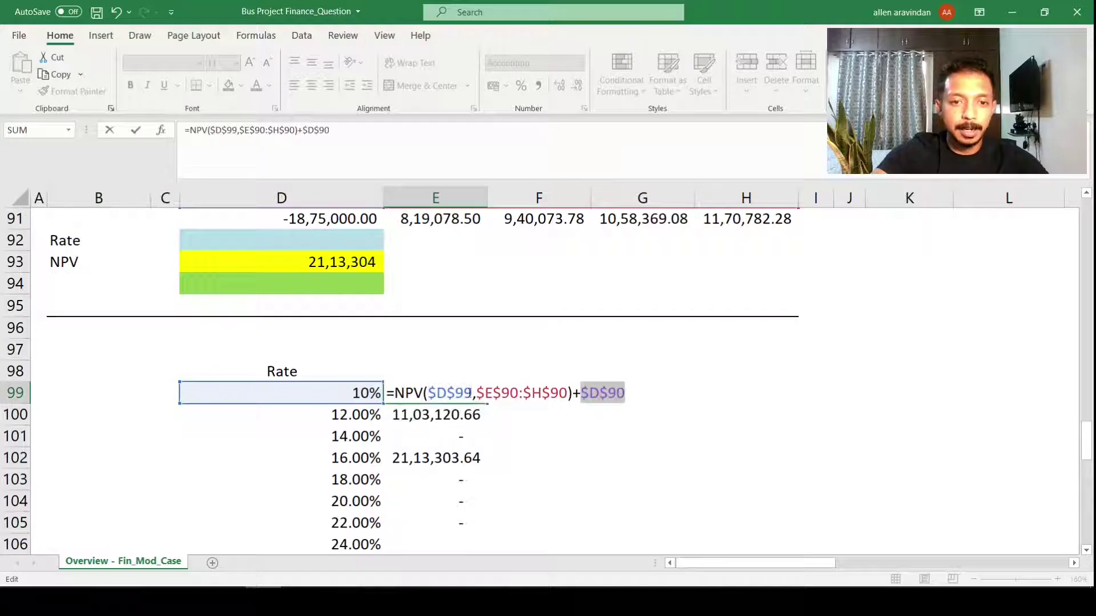
click(463, 393)
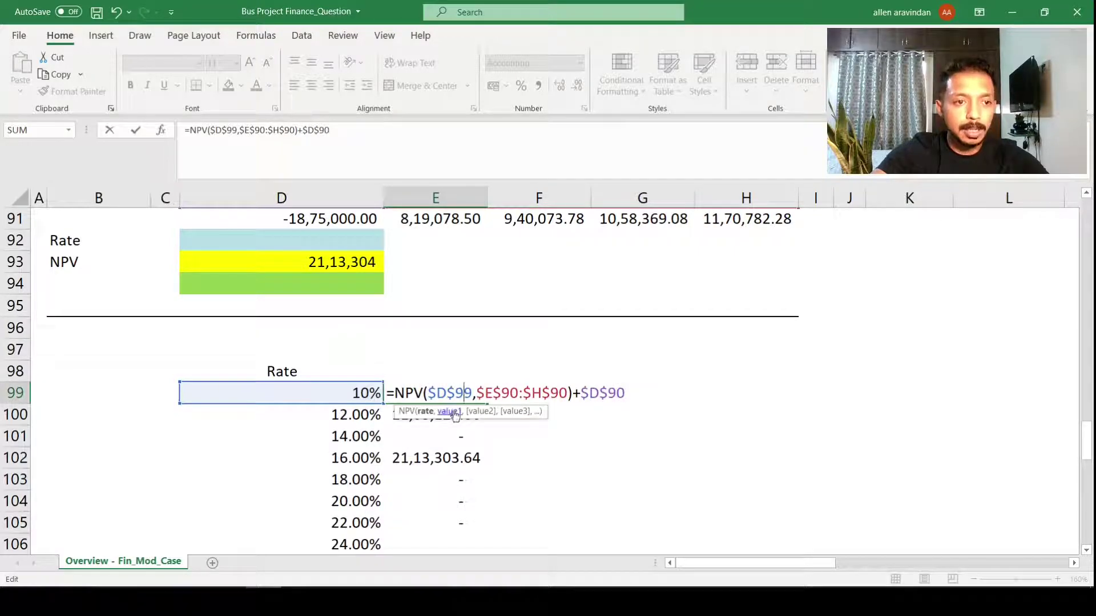
key(F4)
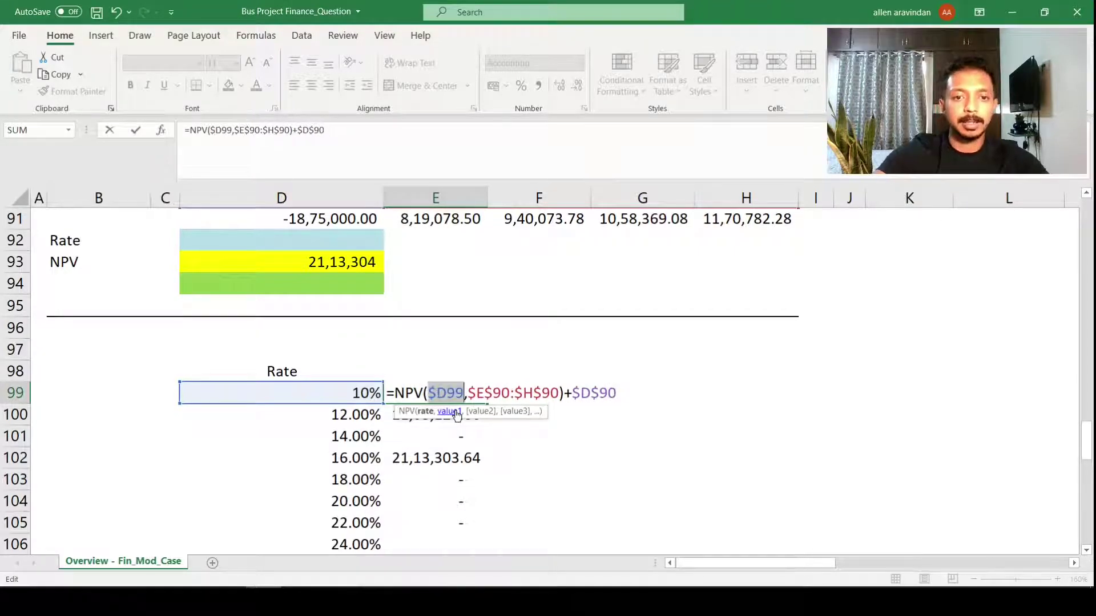
key(F4)
key(Return)
Step: Copy the corrected NPV formula from E99 down through E114
click(463, 394)
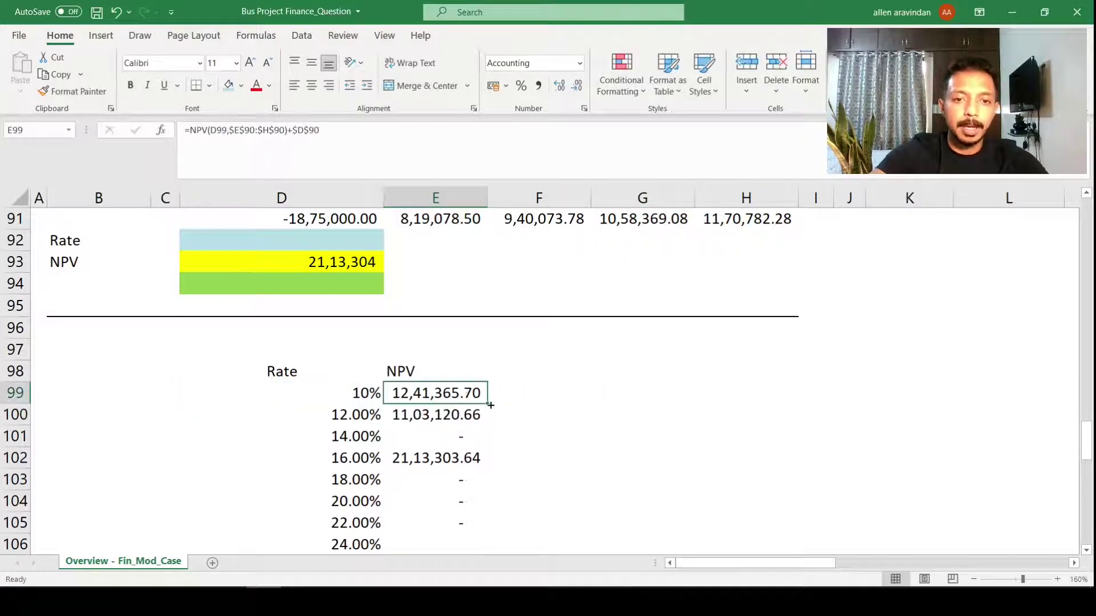
drag(487, 404, 485, 532)
scroll(463, 470, down, 4)
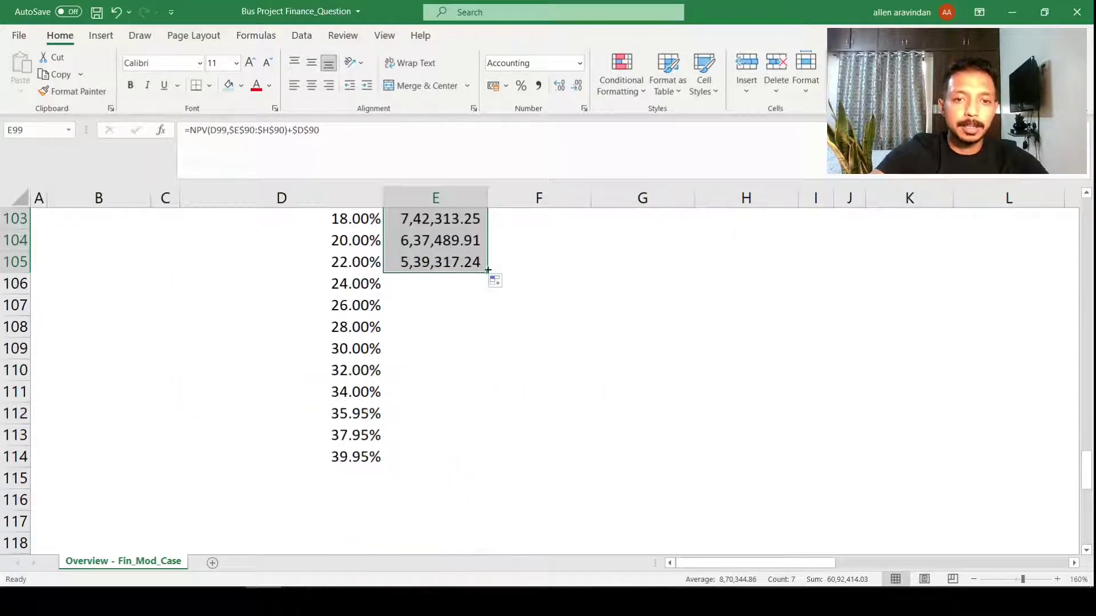
drag(488, 275, 479, 465)
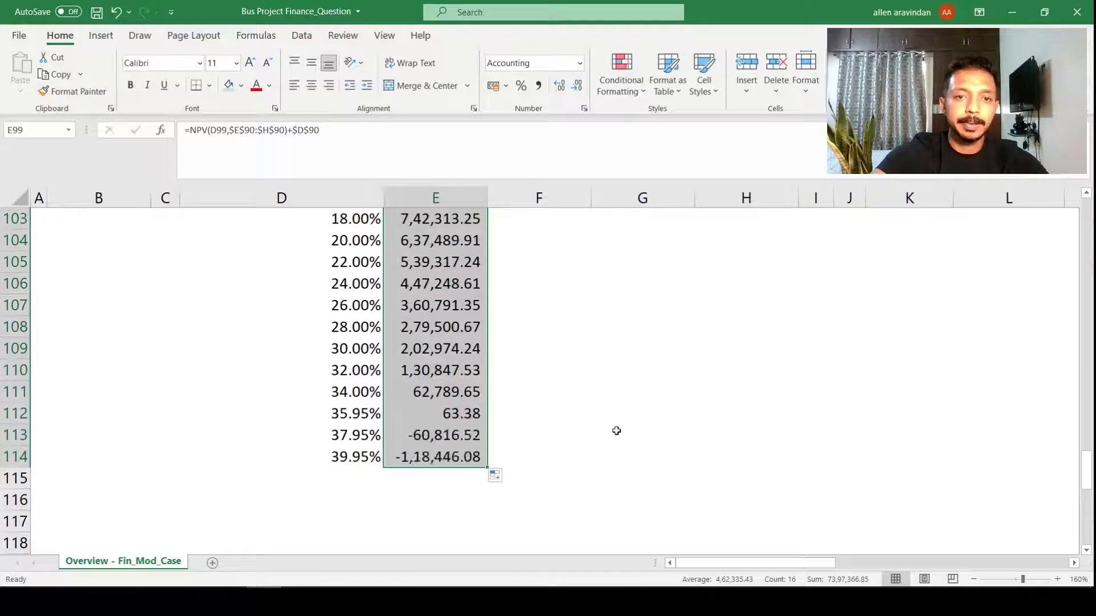
Step: Examine the rates and NPVs in rows 110 to 113 to find where NPV approaches zero
click(478, 381)
scroll(406, 421, up, 1)
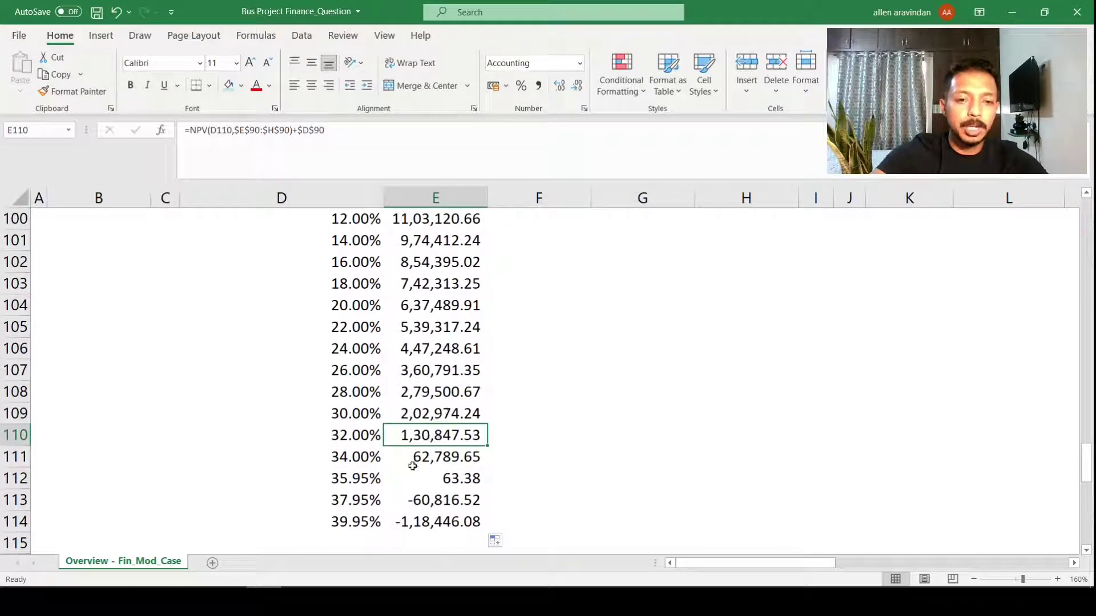
key(Left)
click(354, 457)
click(366, 500)
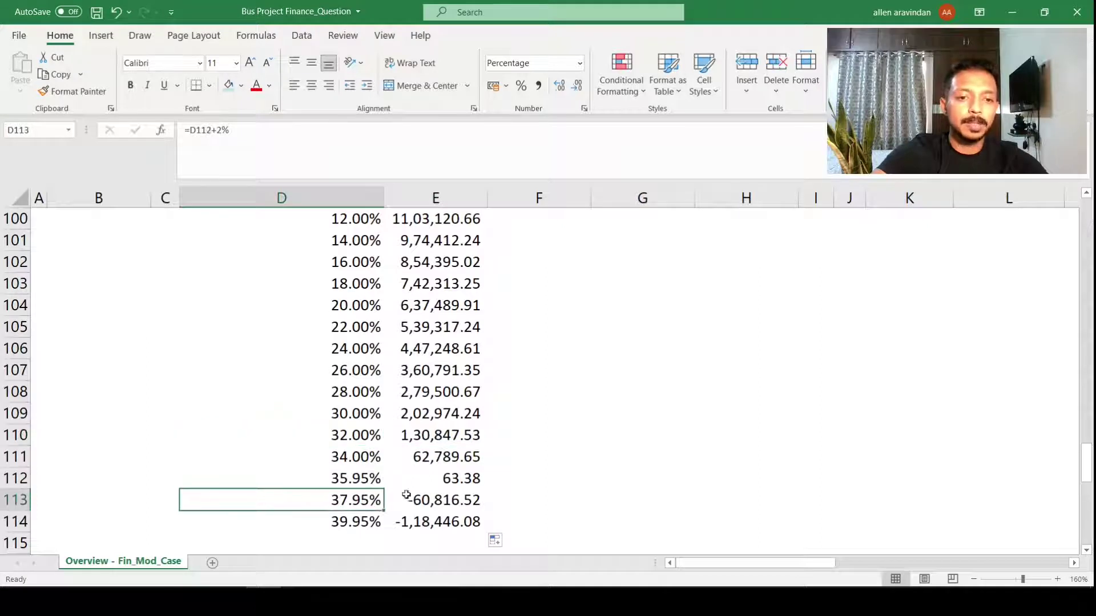
click(353, 477)
drag(353, 477, 480, 475)
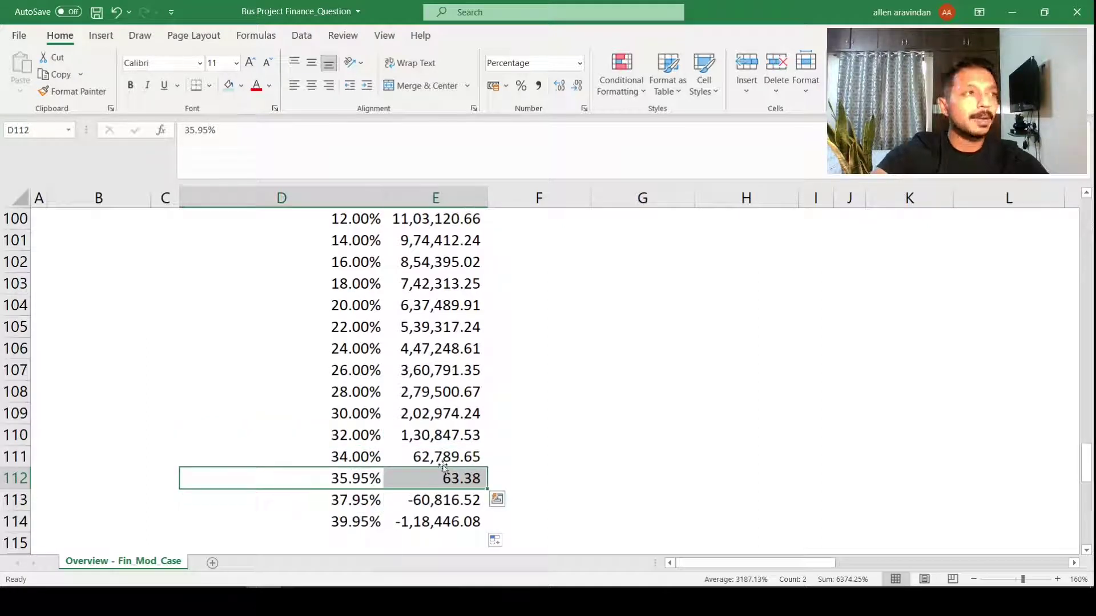
click(358, 485)
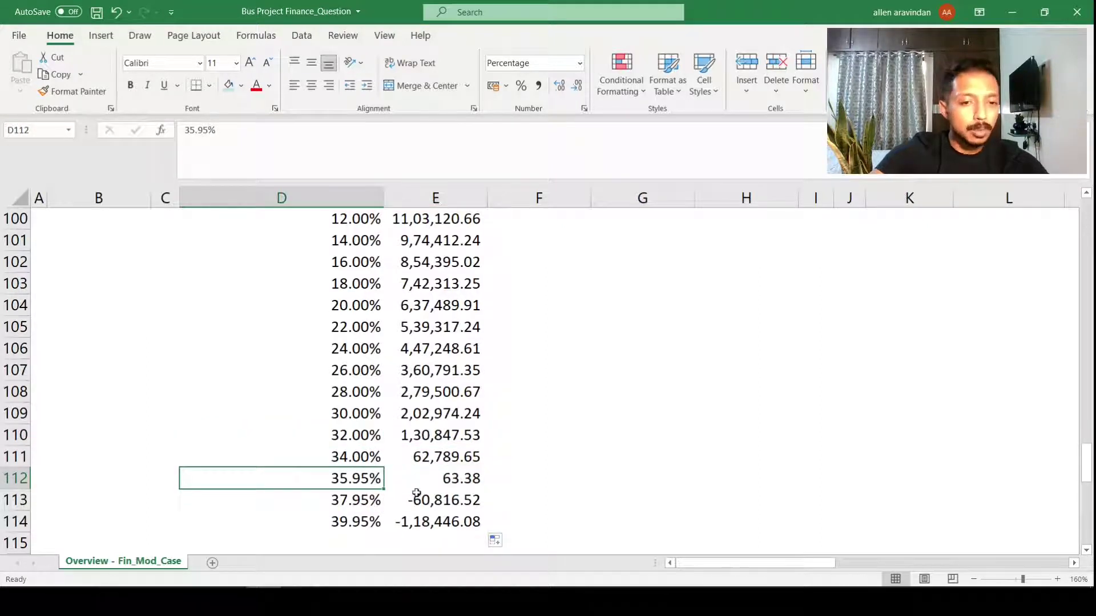
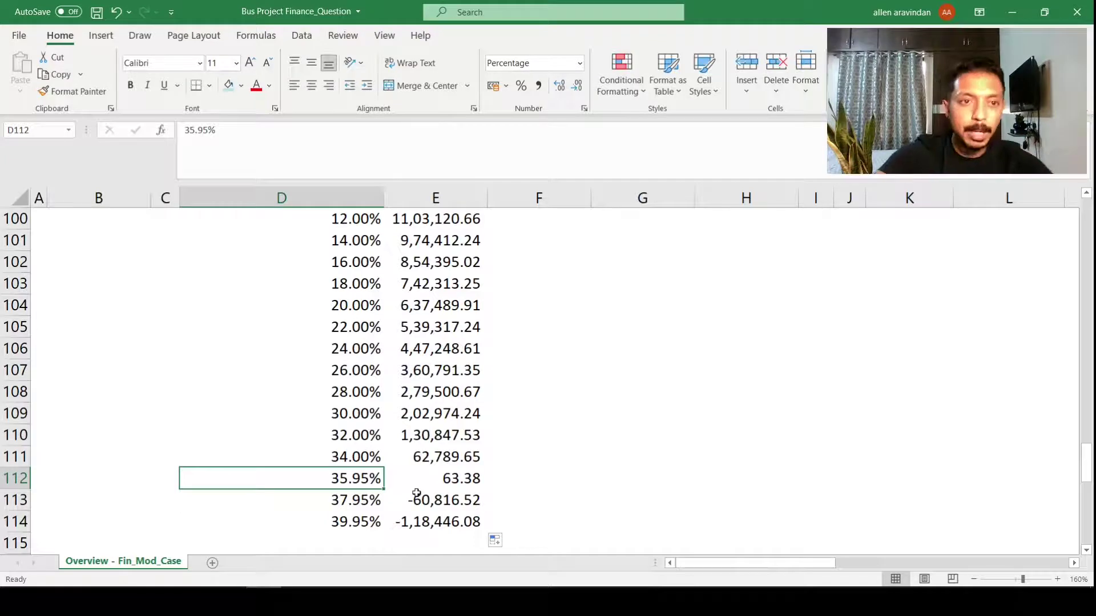
Step: Refine the rate in D112 to 35.9589% and check the NPV beside it
click(207, 130)
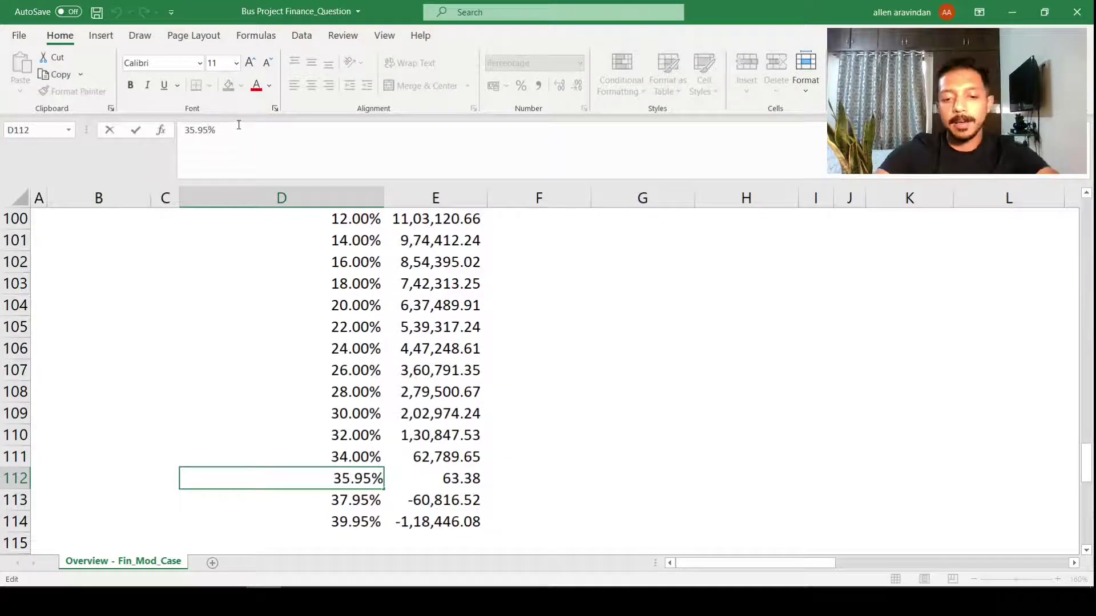
text(89)
key(Return)
key(Up)
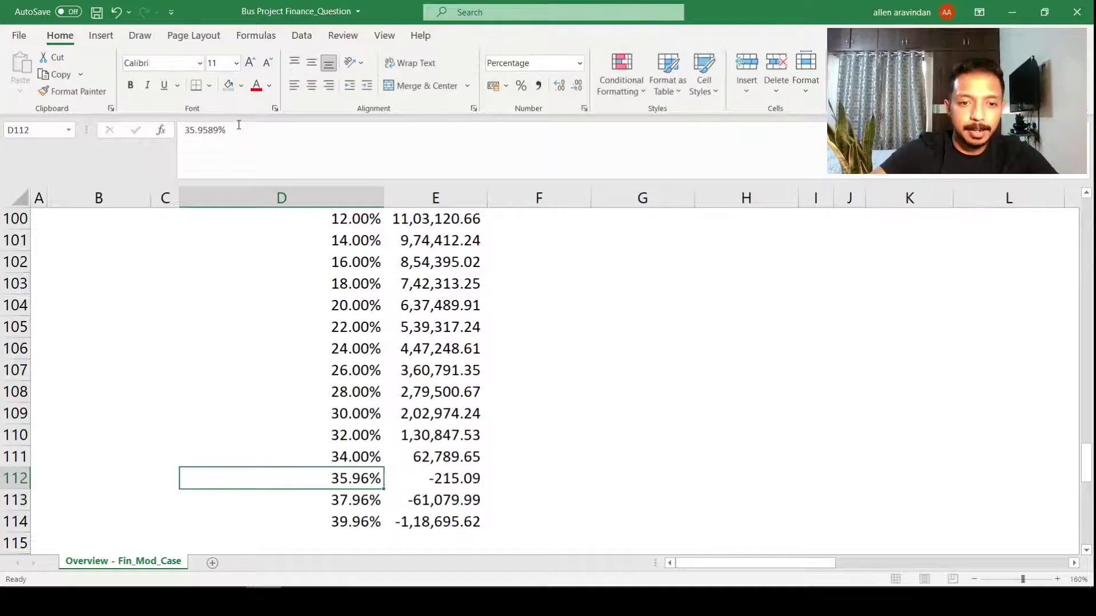
key(Right)
key(Left)
key(Right)
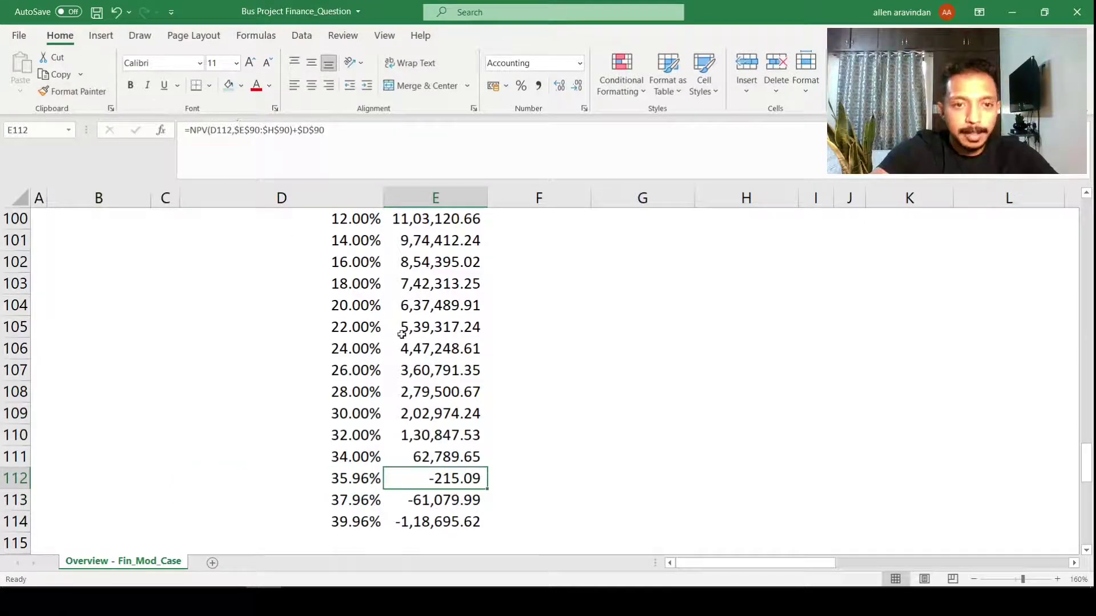
Step: Insert the recommended scatter chart of NPV against rate from the table in D98:E114
scroll(402, 335, up, 3)
drag(318, 371, 456, 528)
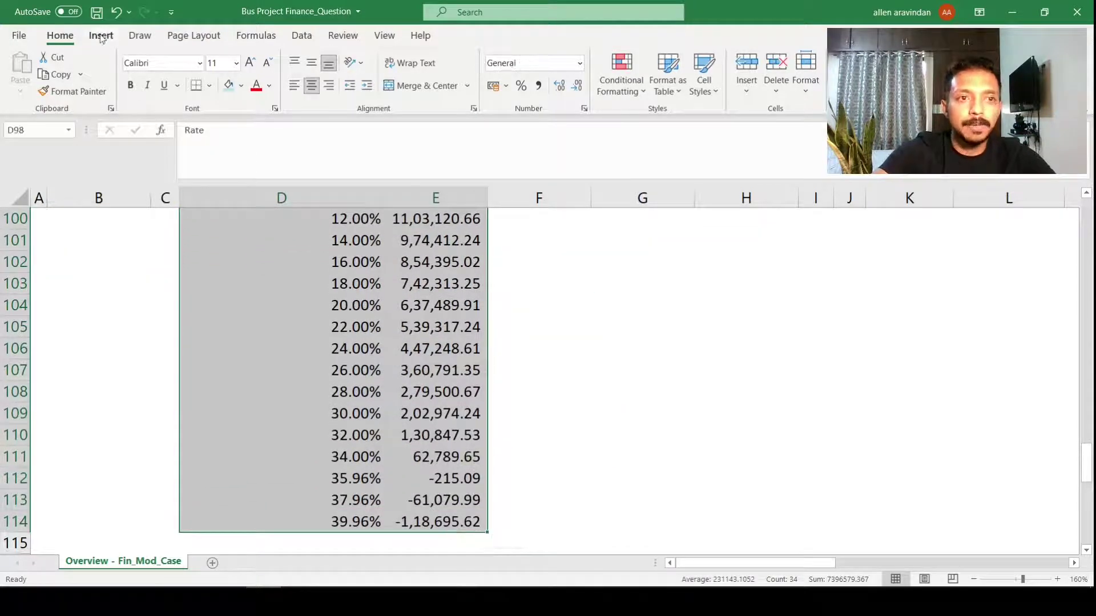
click(101, 37)
click(471, 89)
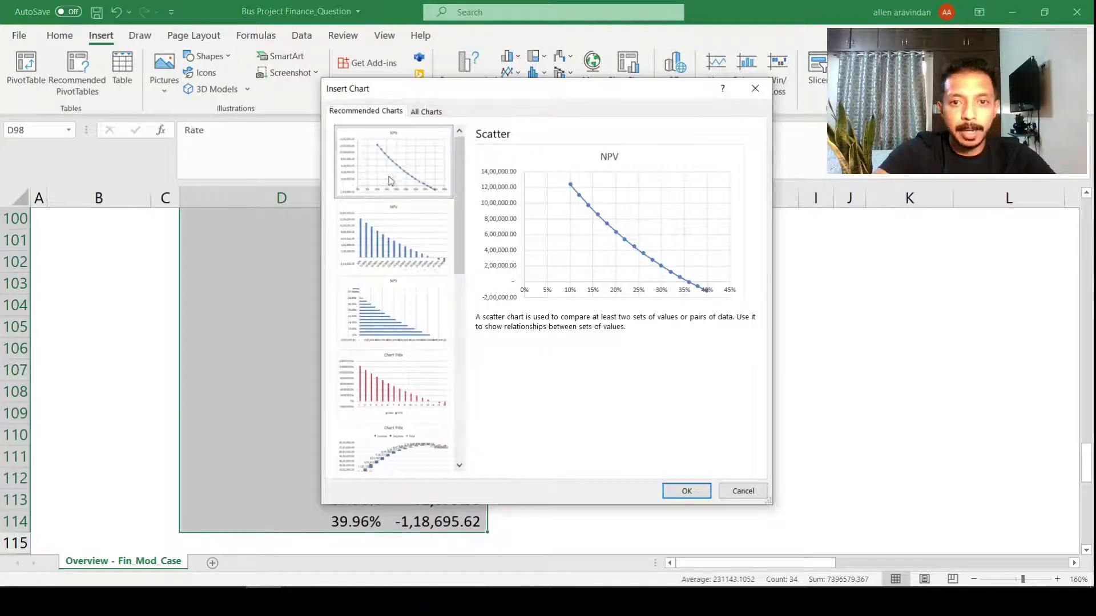
click(702, 494)
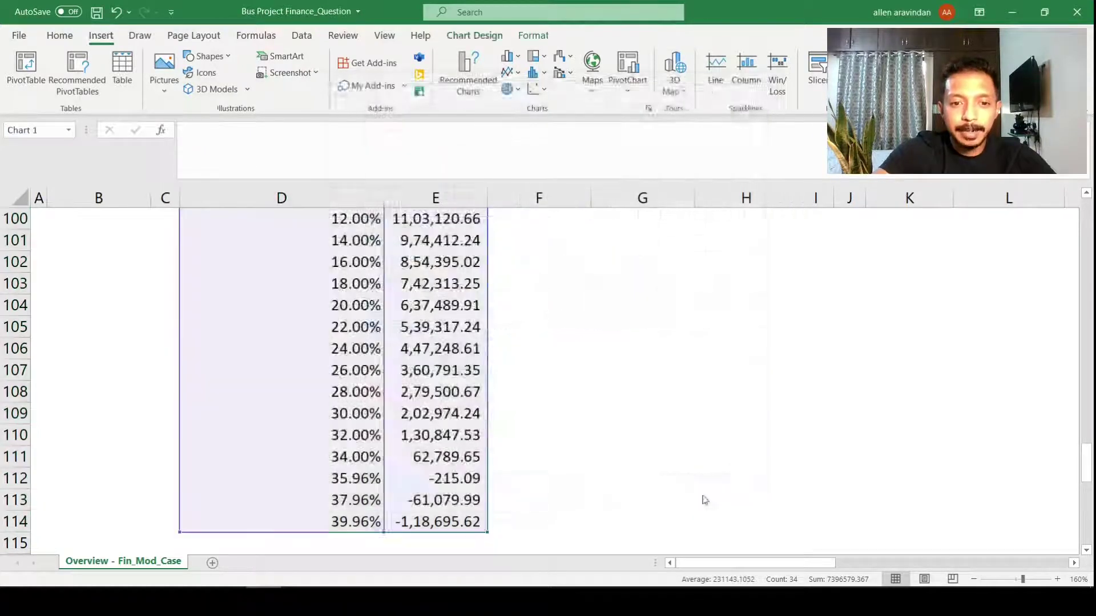
Step: Examine the NPV scatter chart up close, especially the data point where the curve meets the zero line
scroll(598, 364, down, 1)
scroll(599, 365, up, 1)
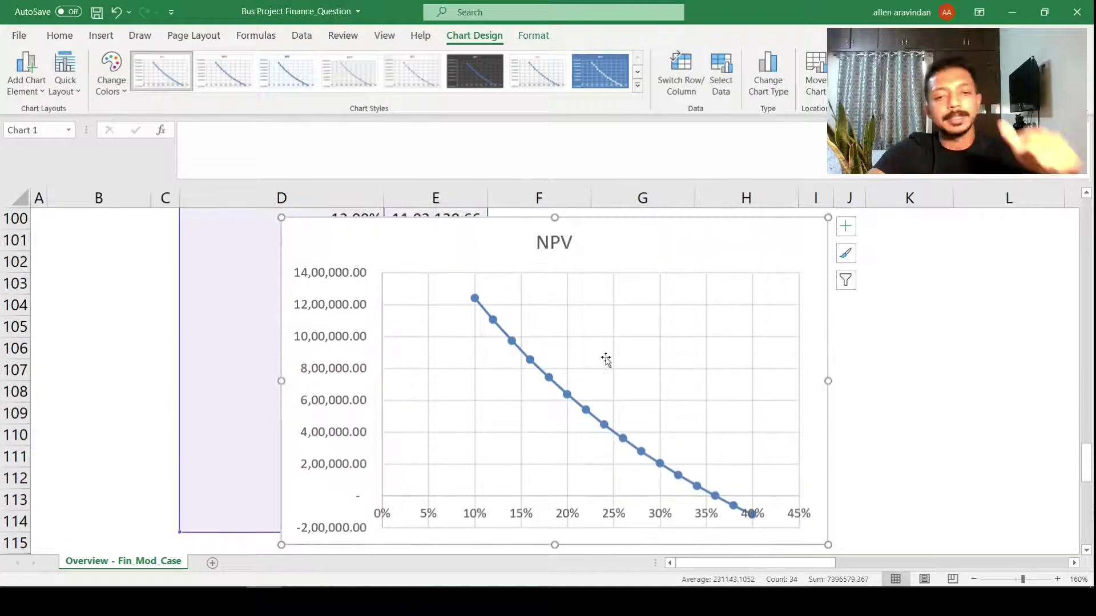
scroll(603, 357, down, 1)
mouse_move(605, 360)
scroll(603, 360, down, 1)
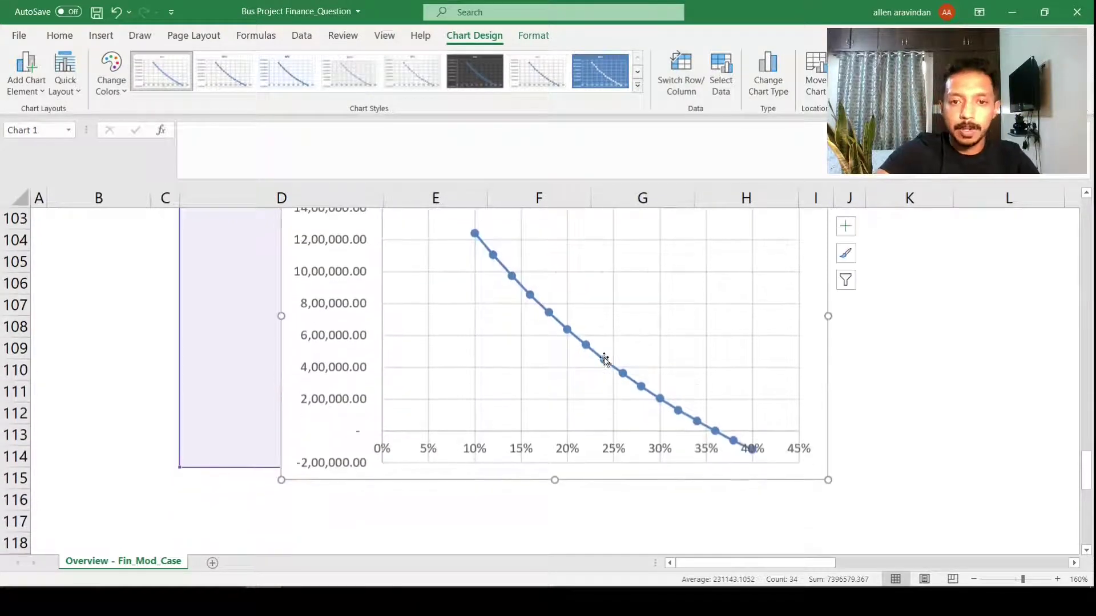
scroll(604, 359, up, 1)
scroll(604, 360, down, 1)
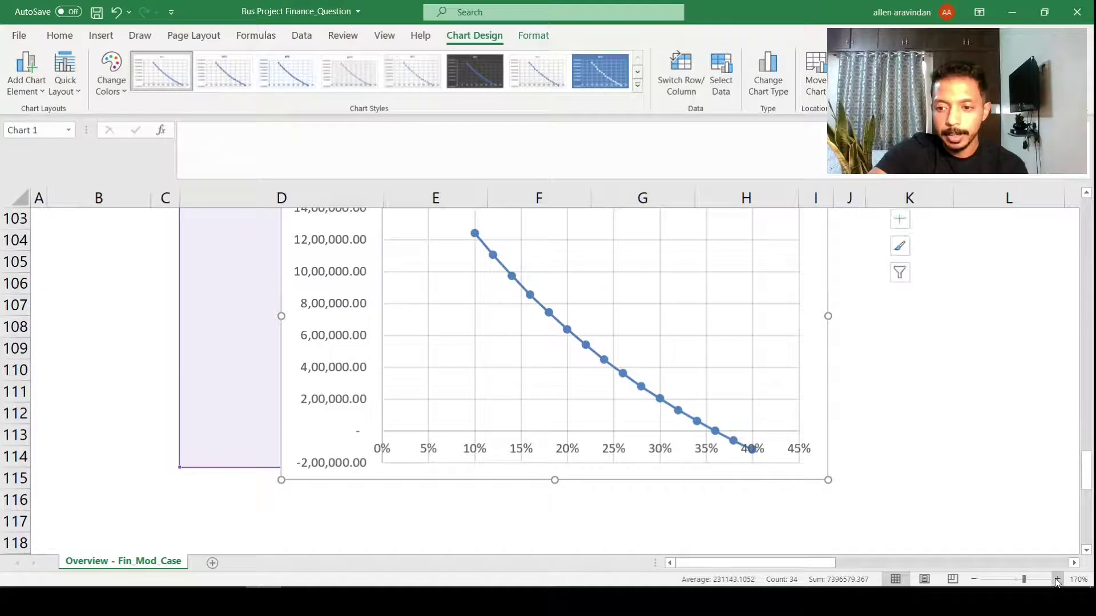
scroll(694, 428, up, 3)
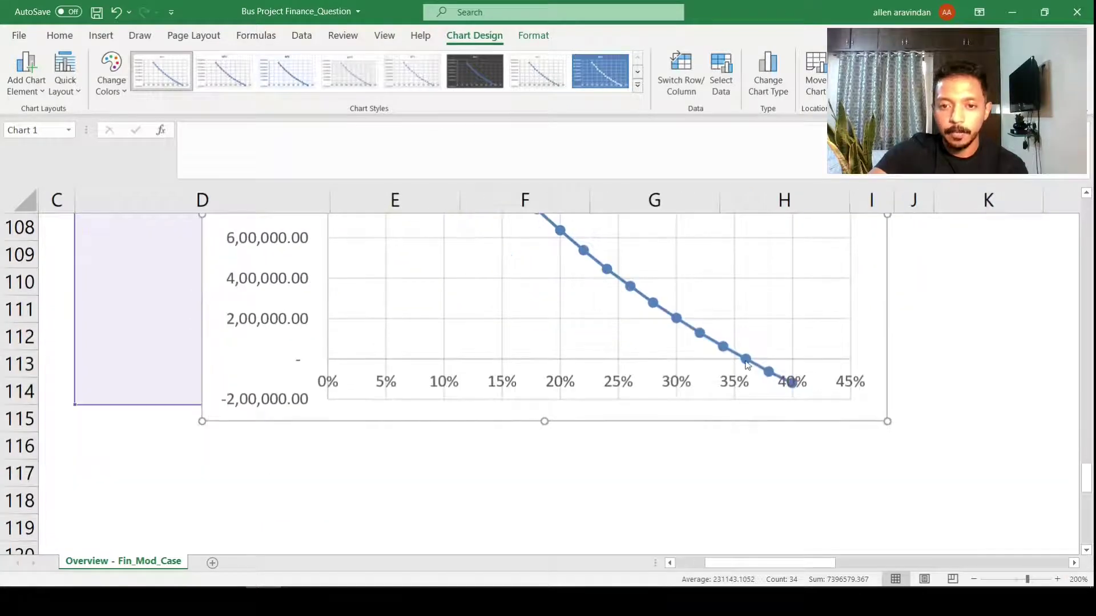
mouse_move(745, 364)
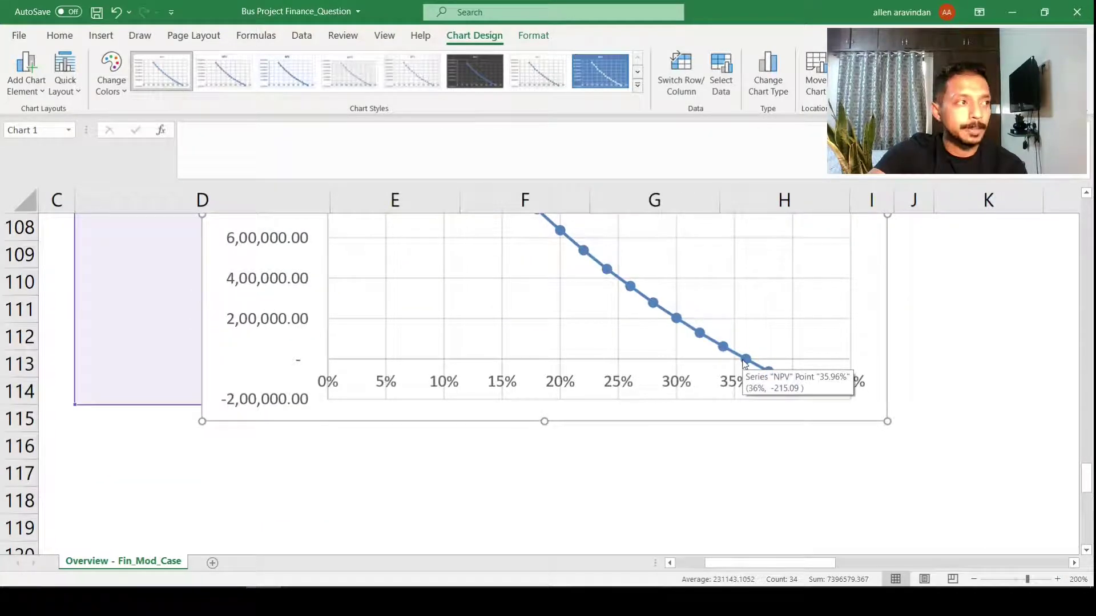
Step: Select the whole NPV scatter chart and delete it from the sheet
click(891, 306)
click(883, 303)
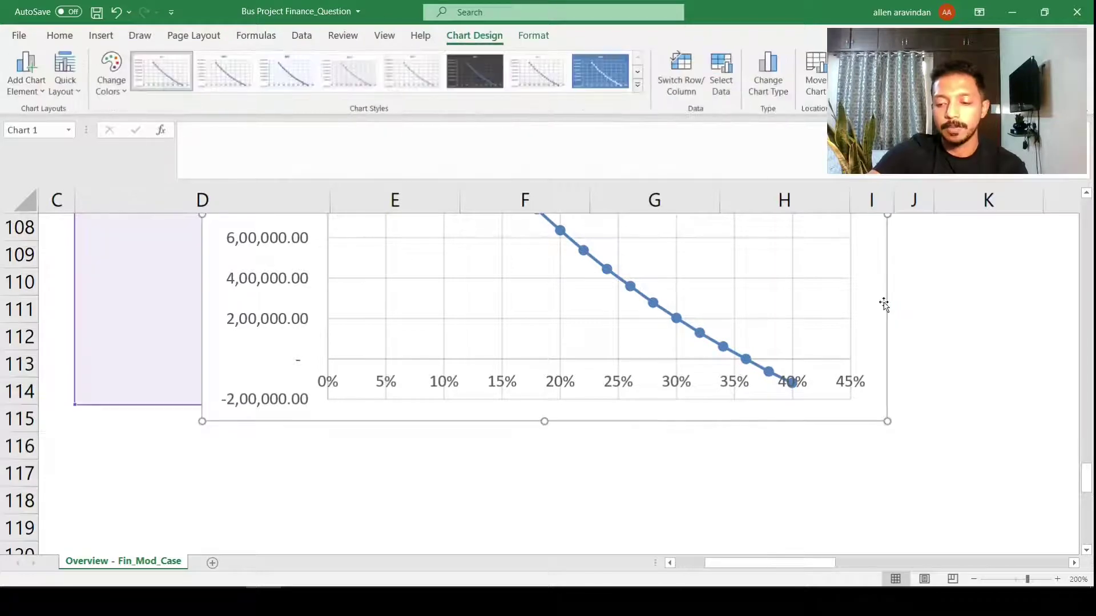
key(Delete)
Step: Calculate the equity IRR in the Rate cell D92 with =IRR(D90:H90) over the FCFE row
scroll(755, 379, up, 9)
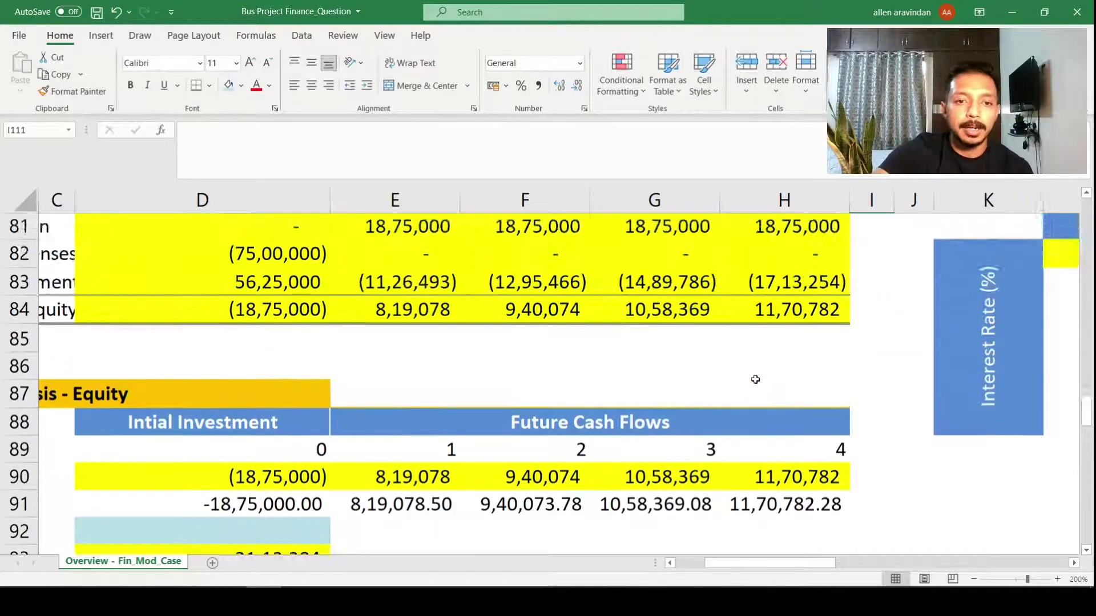
scroll(754, 379, down, 3)
click(425, 353)
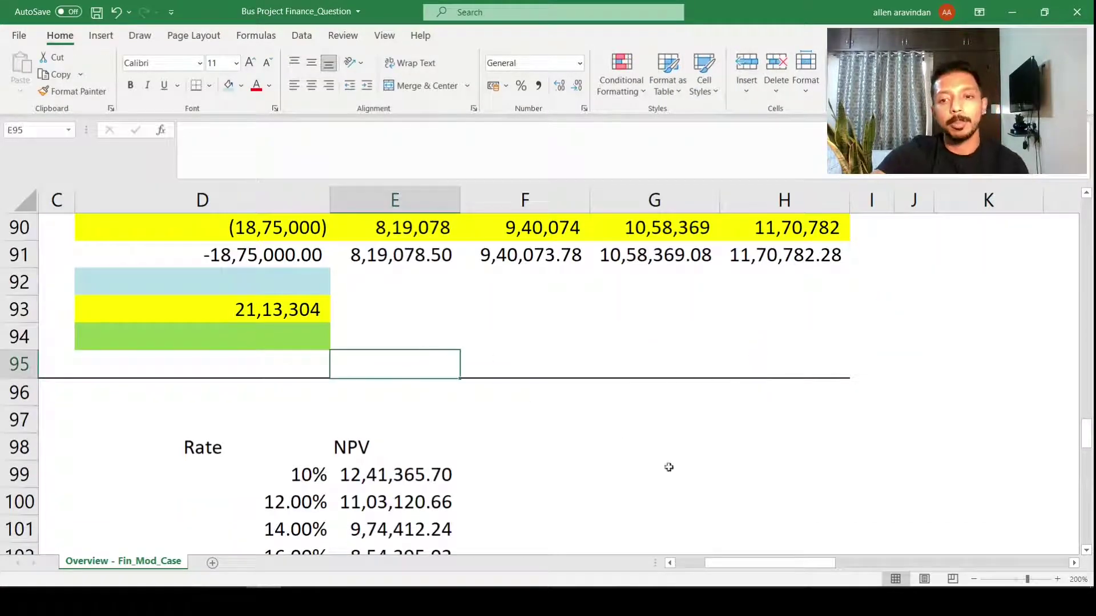
drag(760, 563, 674, 563)
scroll(270, 367, up, 1)
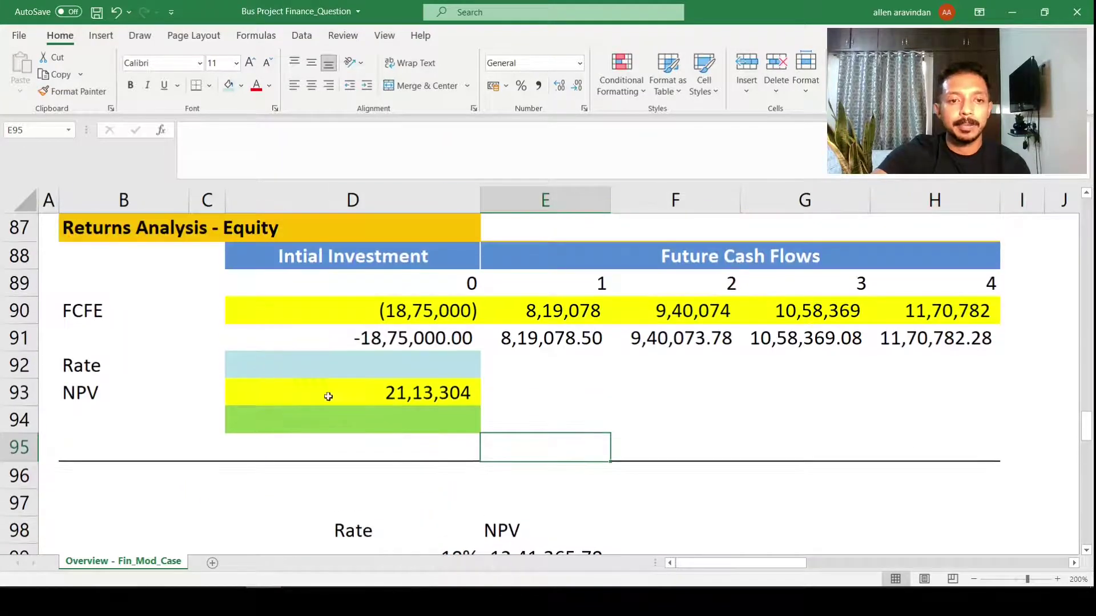
click(416, 364)
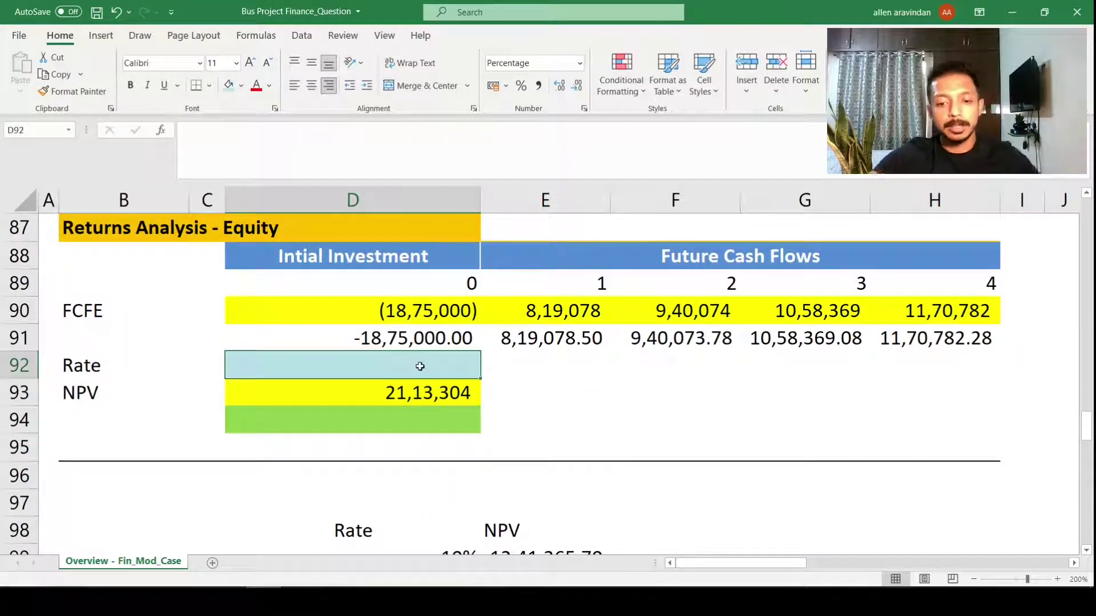
text(=IRR()
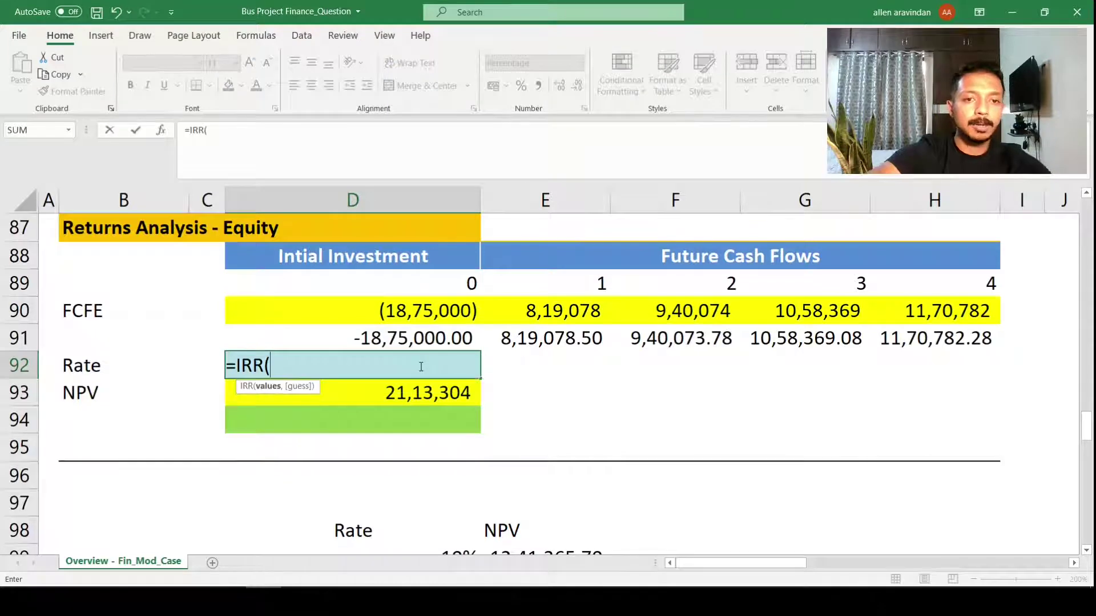
key(Up)
key(Up)
key(shift+Right)
key(shift+Right)
key(shift+Right)
key(shift+Right)
key(Return)
key(Up)
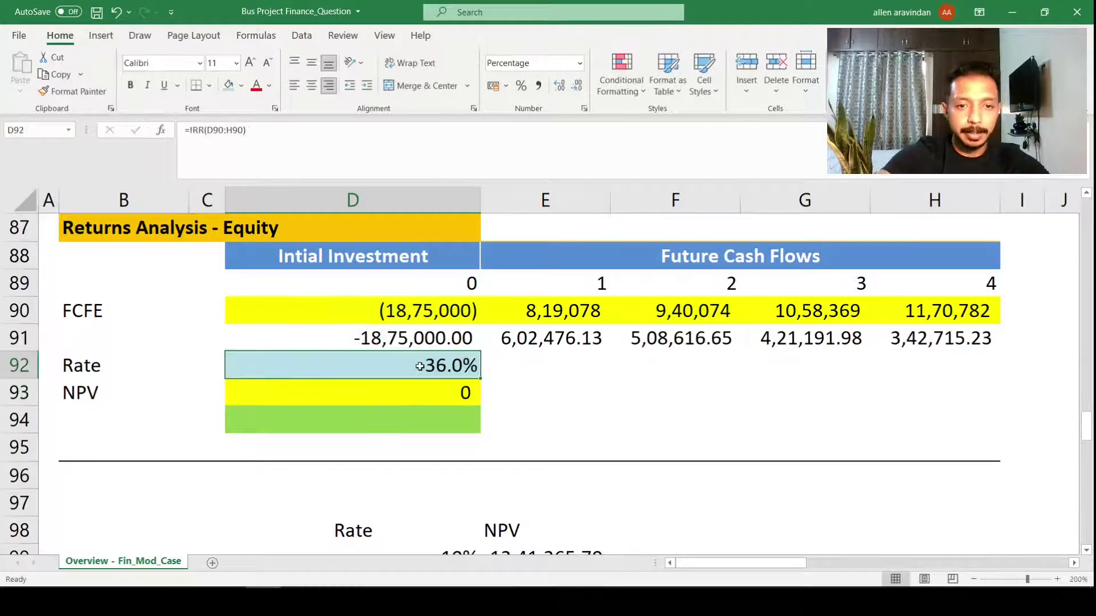
Step: Format the rate in D92 to show five decimal places
click(577, 85)
click(560, 86)
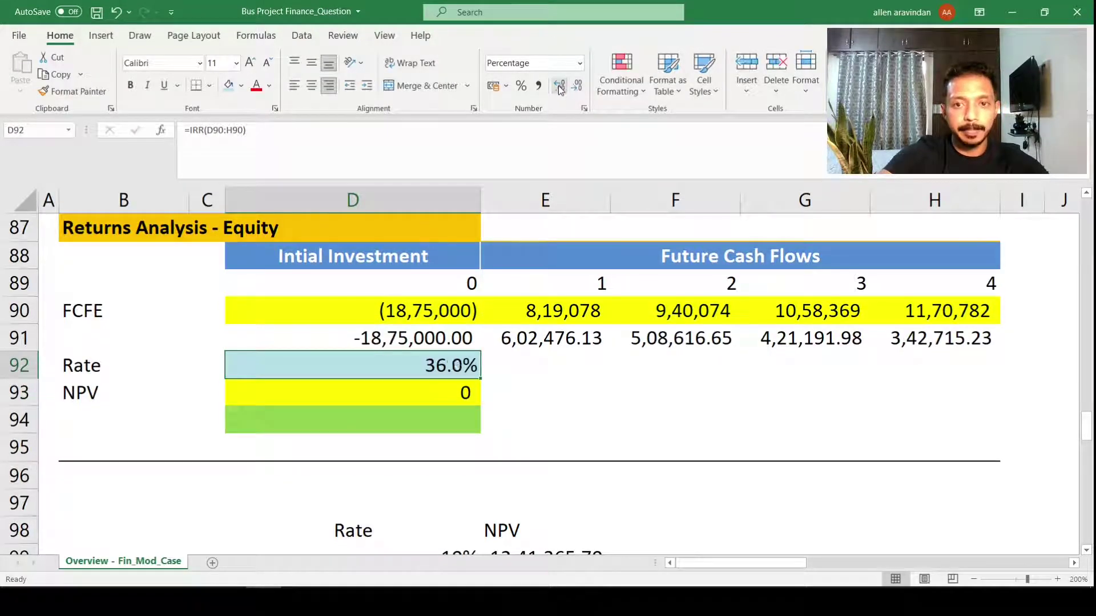
click(559, 87)
click(559, 87)
click(559, 87)
click(560, 87)
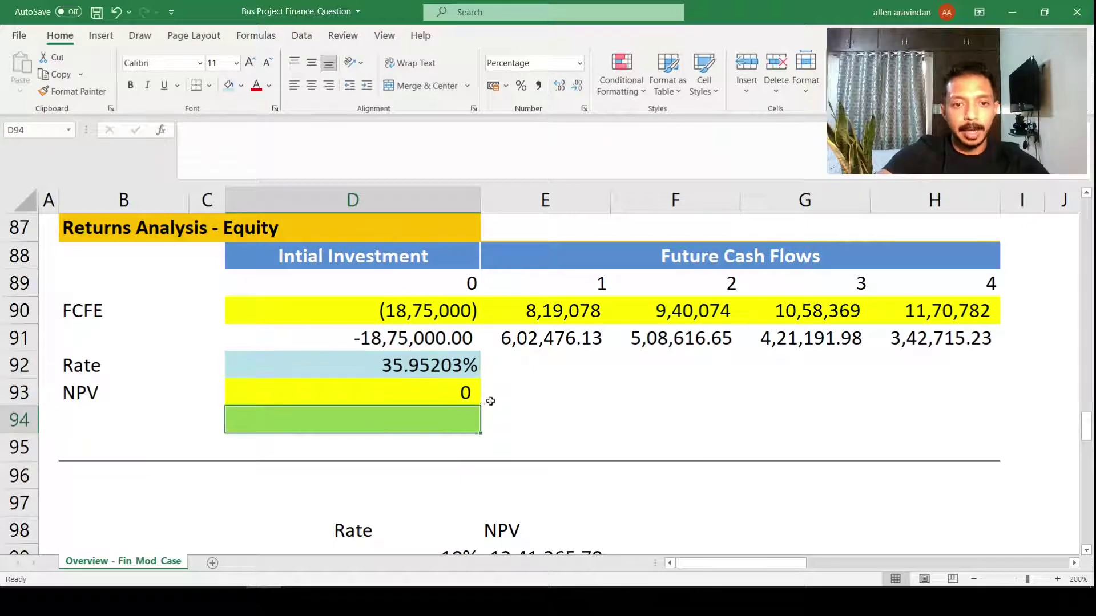
Step: Inspect the formulas behind the NPV in D93 and the rate in D92, leaving both unchanged
double_click(386, 392)
key(Escape)
double_click(409, 366)
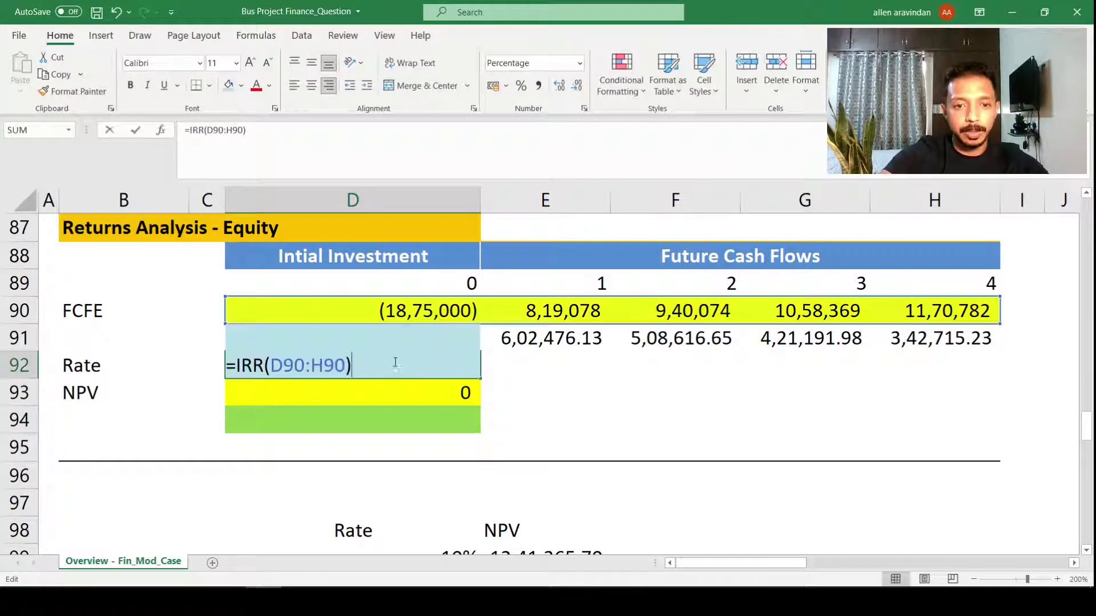
key(Escape)
Step: Copy the IRR from D92 into D112 of the rate table as a value and check the NPV in E112
key(ctrl+c)
scroll(421, 367, down, 7)
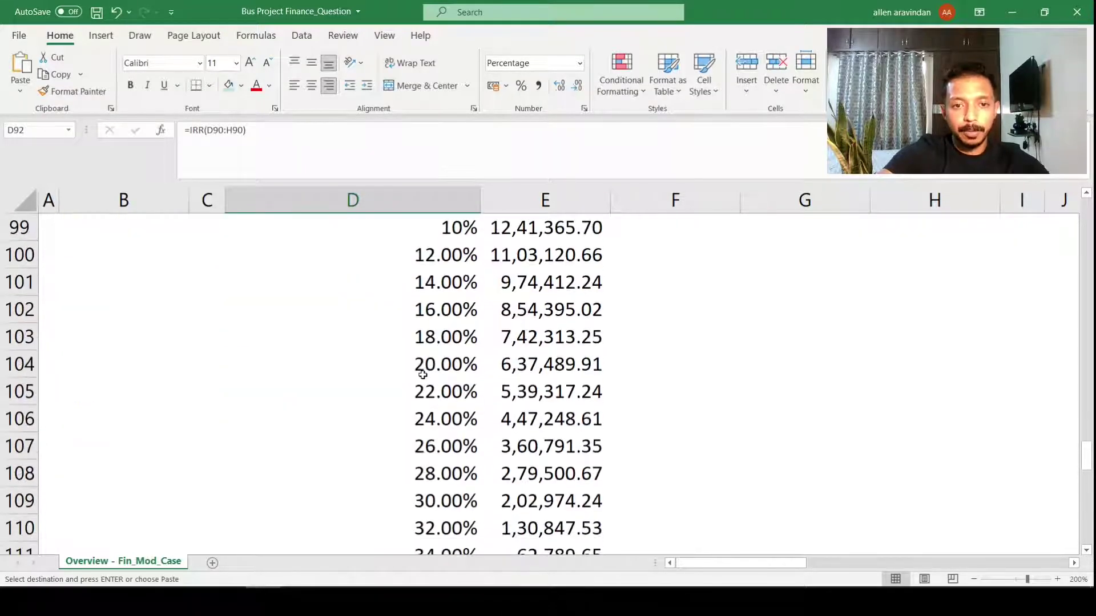
scroll(451, 400, up, 1)
right_click(463, 420)
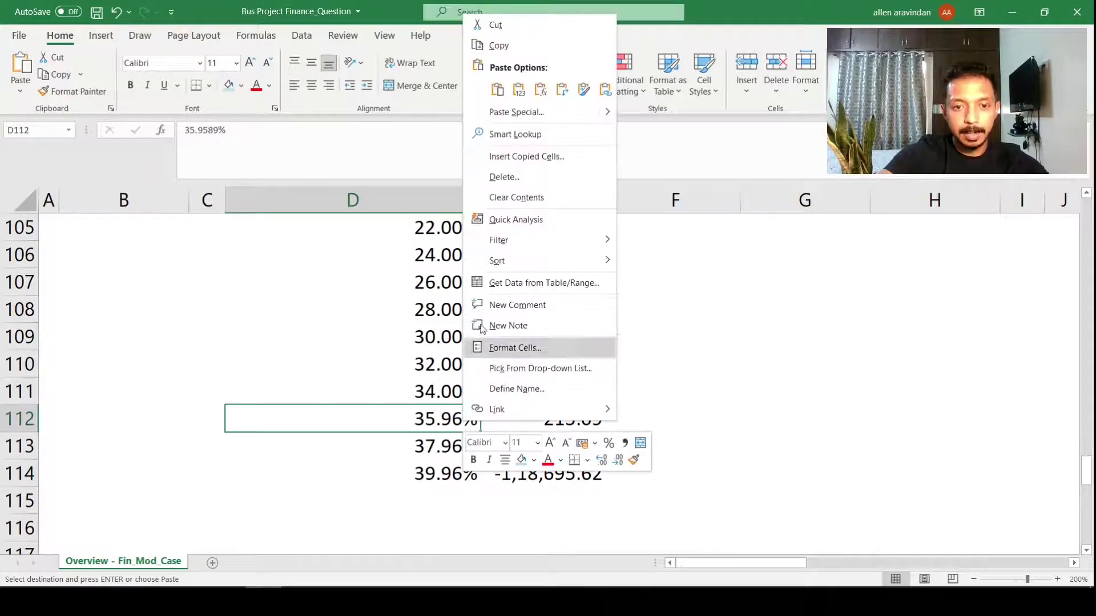
click(520, 89)
click(566, 422)
Step: Insert the recommended scatter chart of NPV against rate from the table in D98:E114
scroll(568, 423, up, 6)
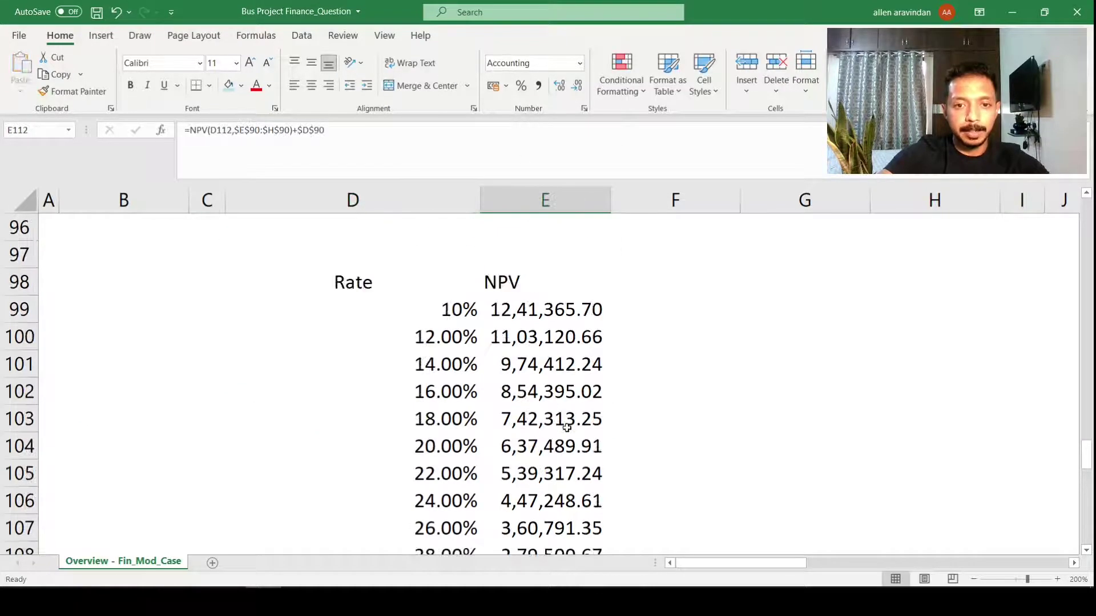
scroll(460, 372, down, 3)
click(426, 289)
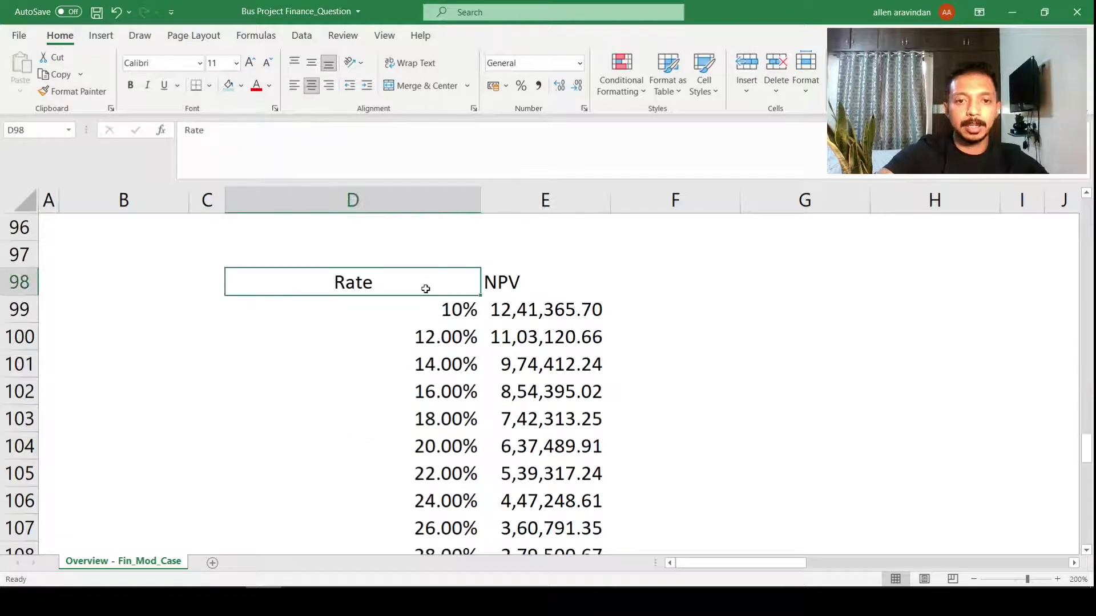
key(shift+Right)
key(ctrl+shift+Down)
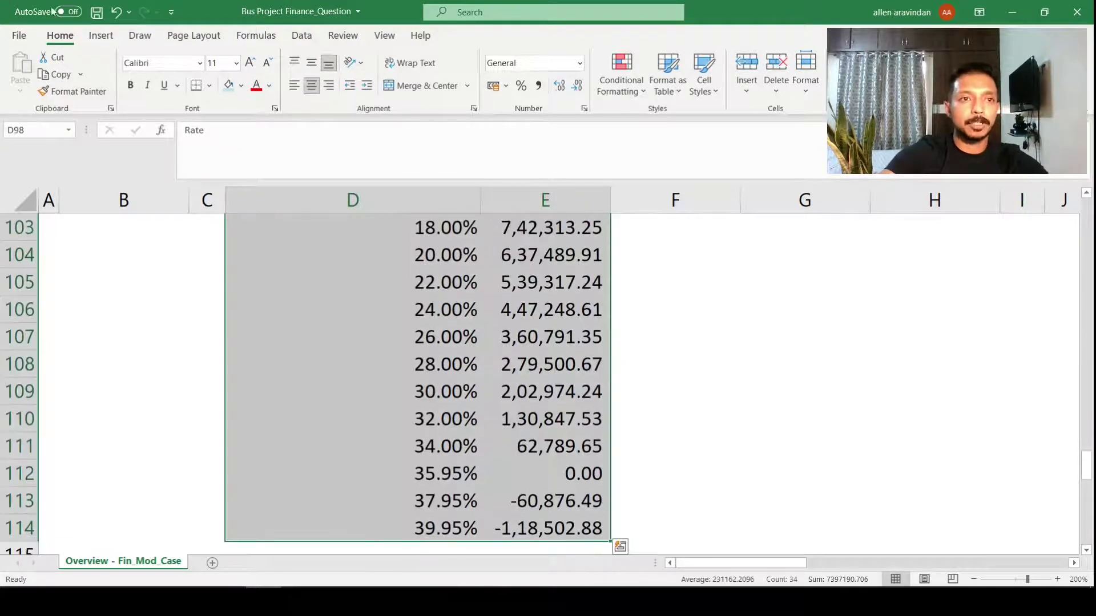
click(101, 35)
click(468, 63)
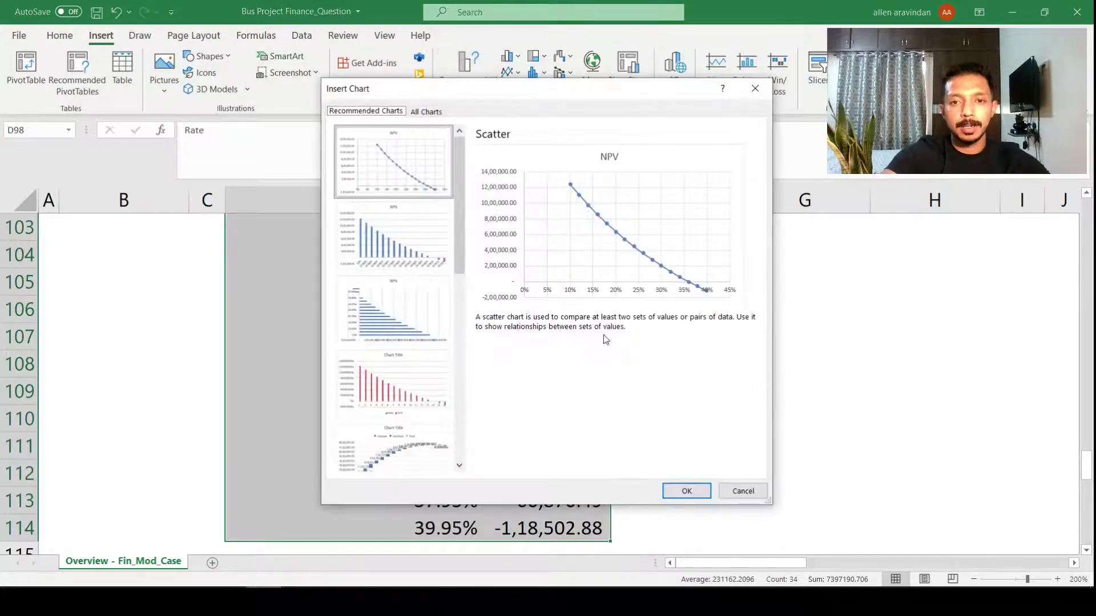
click(690, 491)
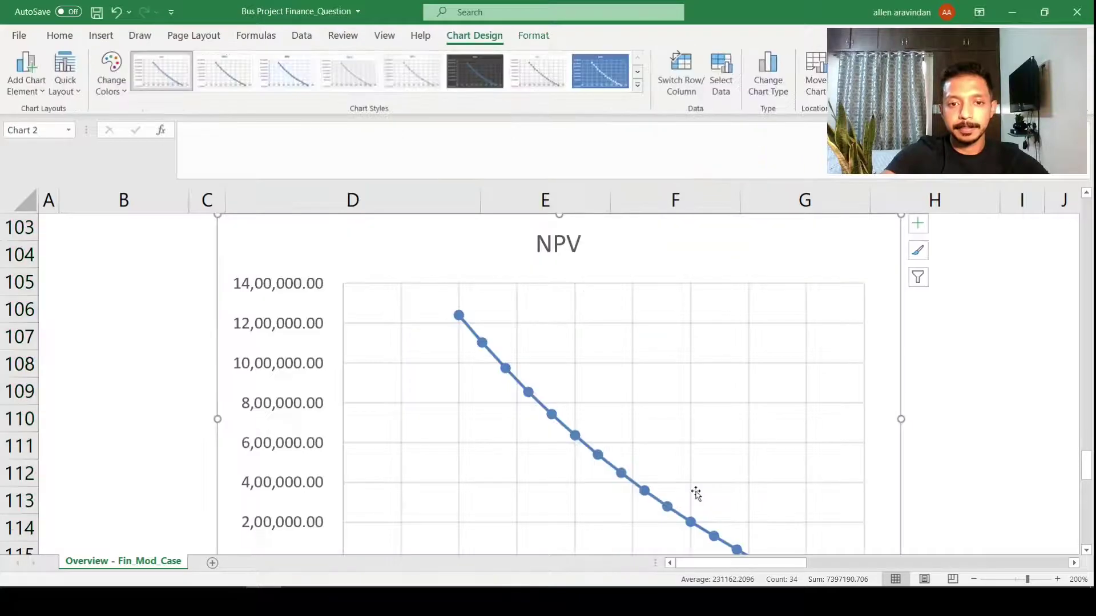
Step: Examine the point where the new chart's NPV curve crosses zero, then leave the chart
scroll(695, 461, down, 3)
scroll(695, 457, up, 1)
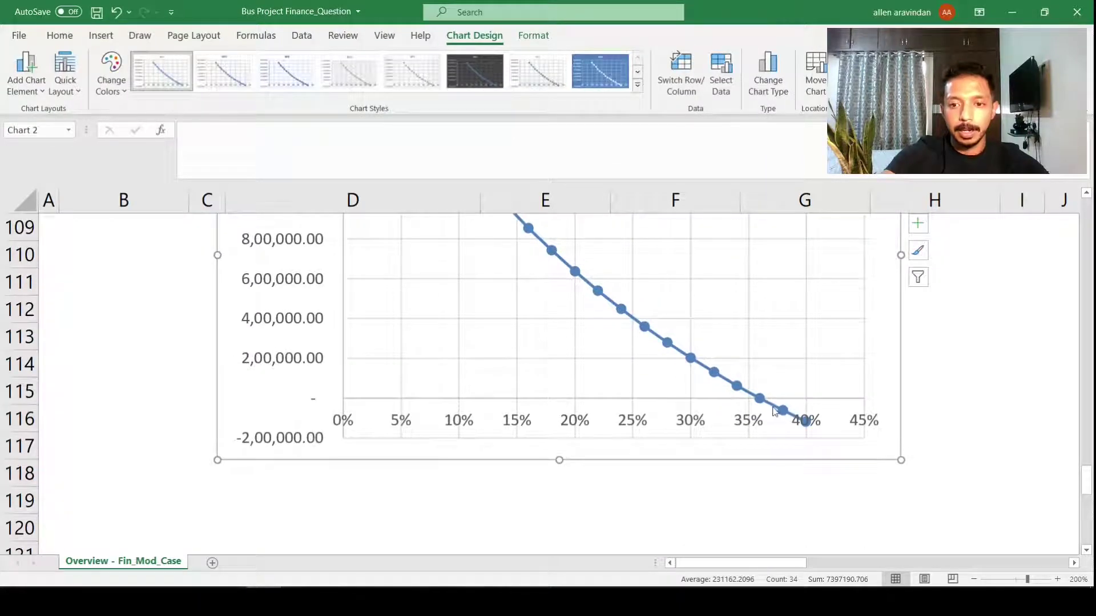
click(764, 403)
click(760, 400)
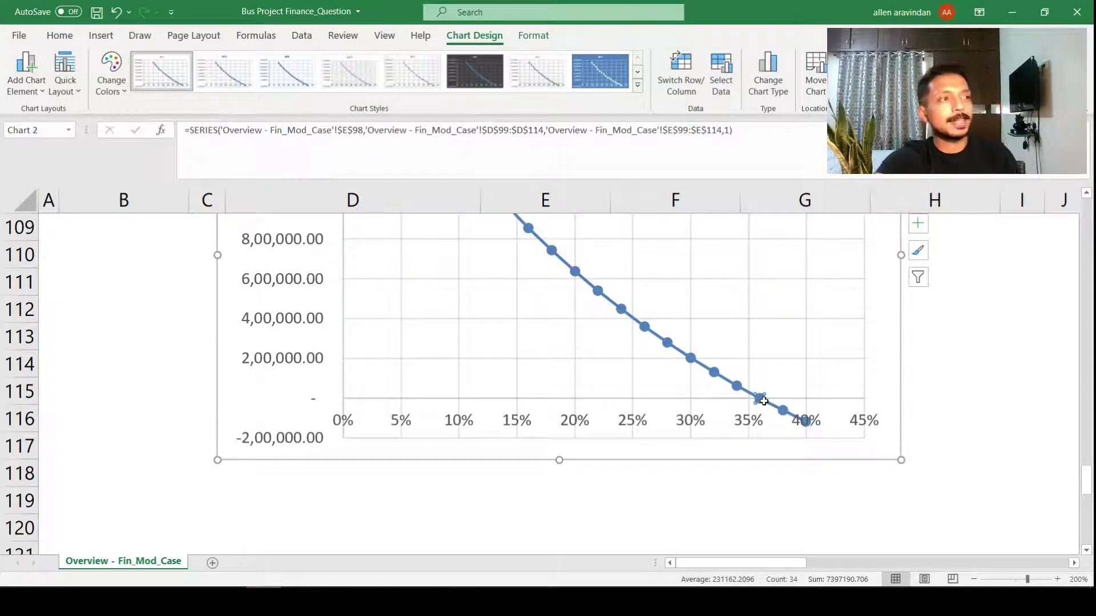
click(898, 314)
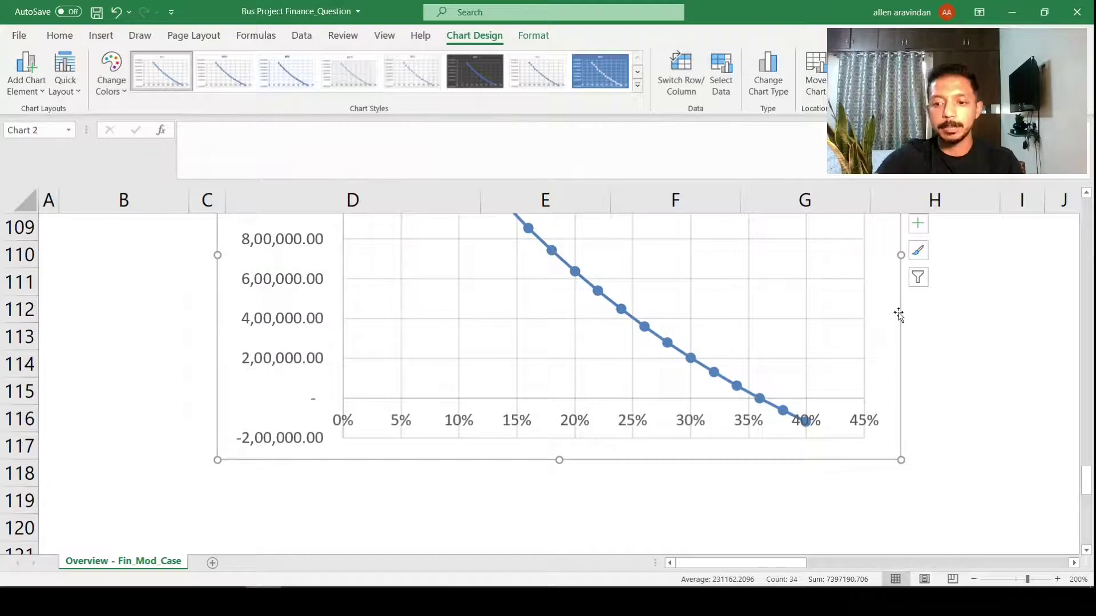
key(Escape)
Step: Review the discounted cash flows in row 91 against the IRR in D92 and the NPV in D93
scroll(898, 311, up, 8)
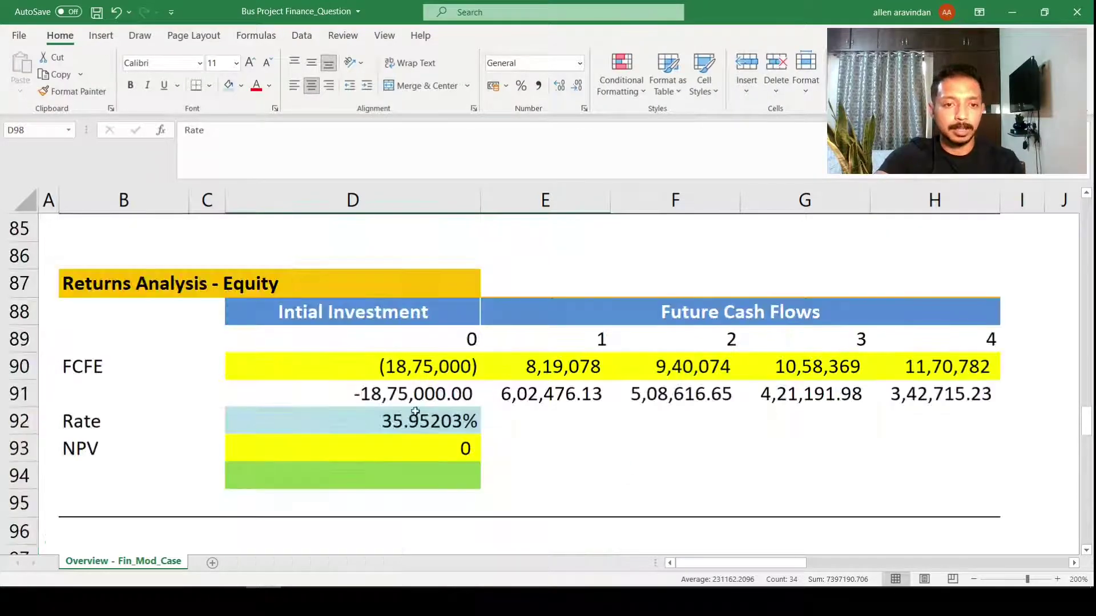
click(408, 439)
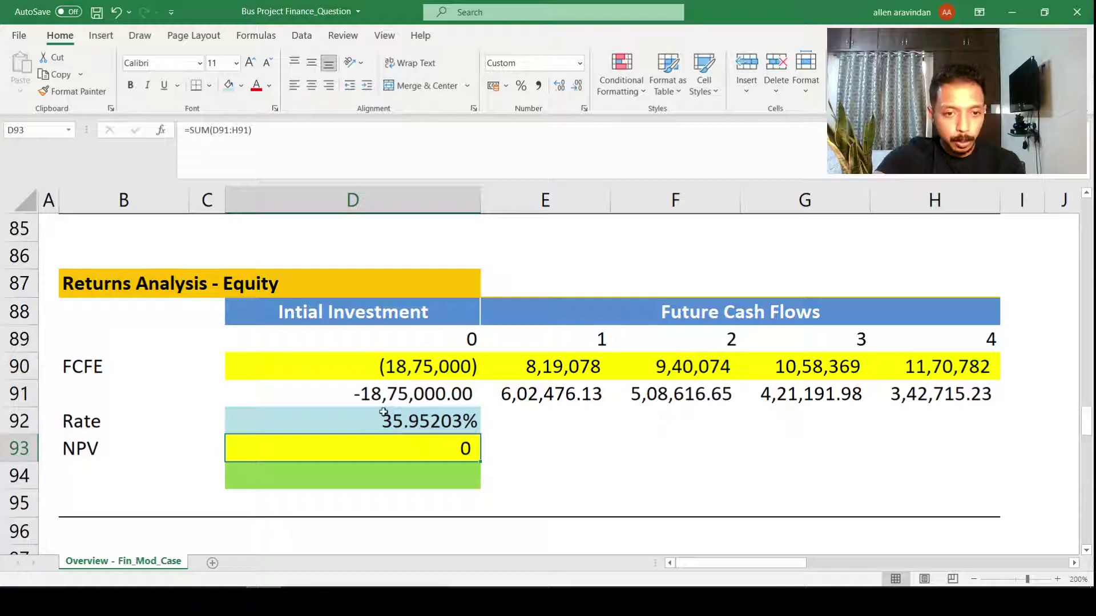
click(571, 386)
click(624, 391)
click(816, 399)
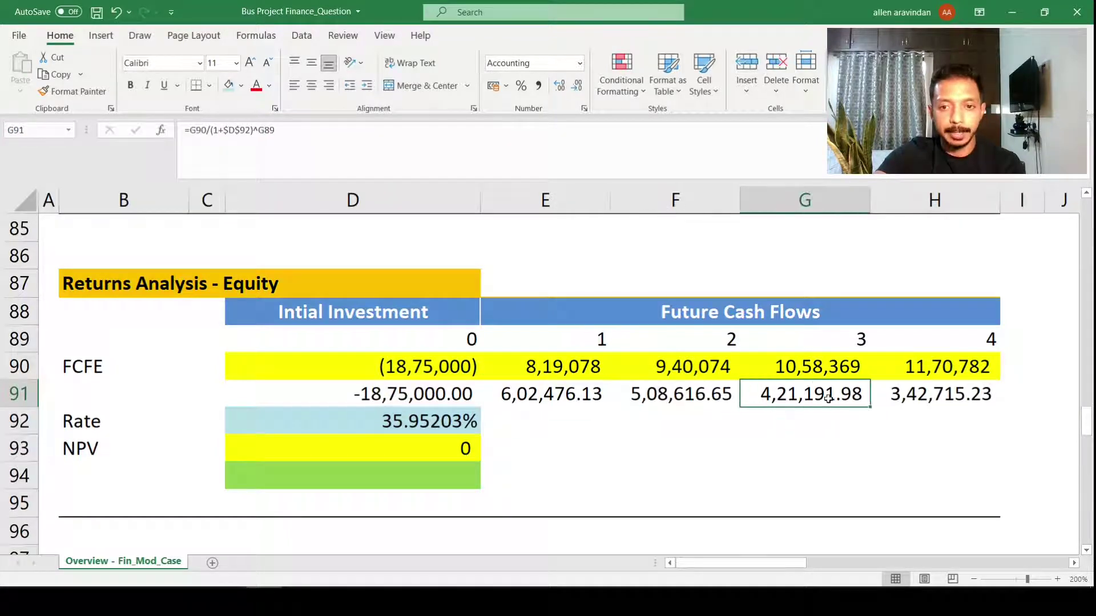
click(915, 392)
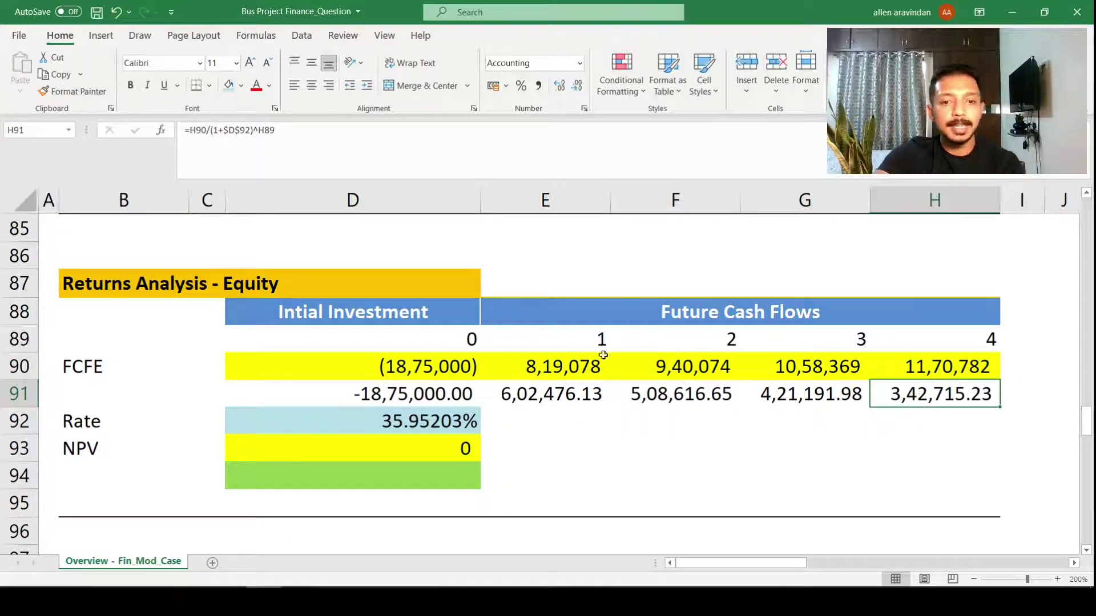
click(394, 426)
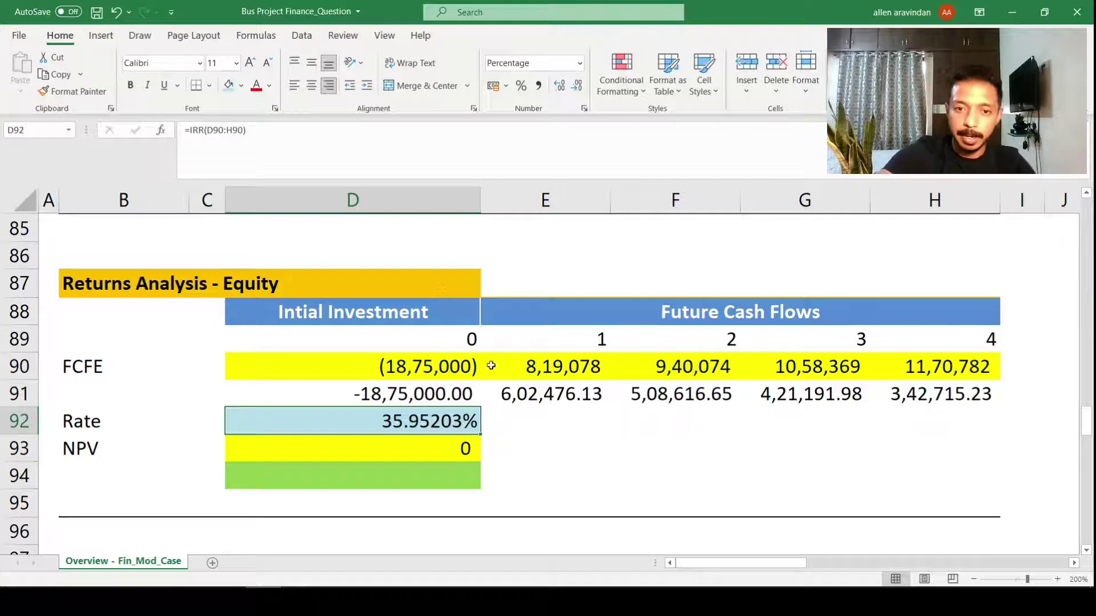
click(517, 384)
Step: Start a MIRR formula in D93 with the FCFE cash flows D90:H90 as its values
click(340, 440)
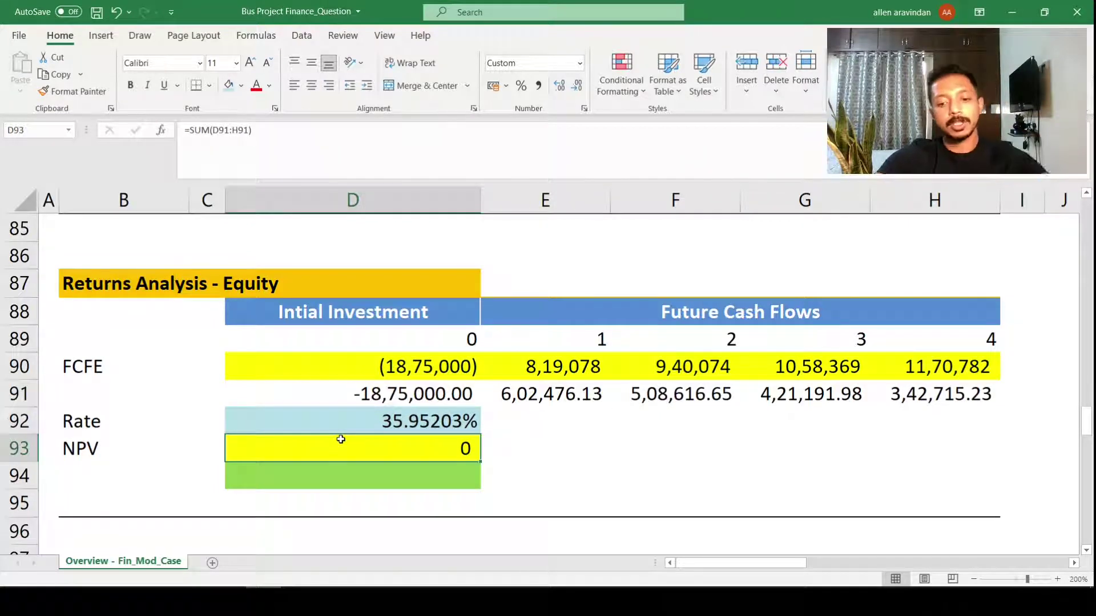
text(=mi)
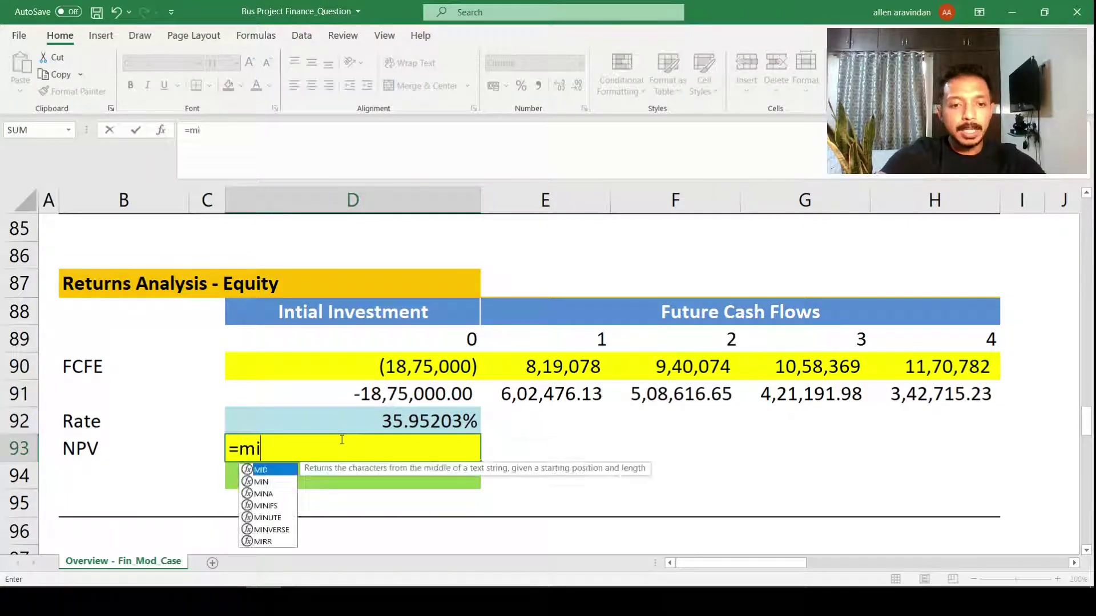
text(rr()
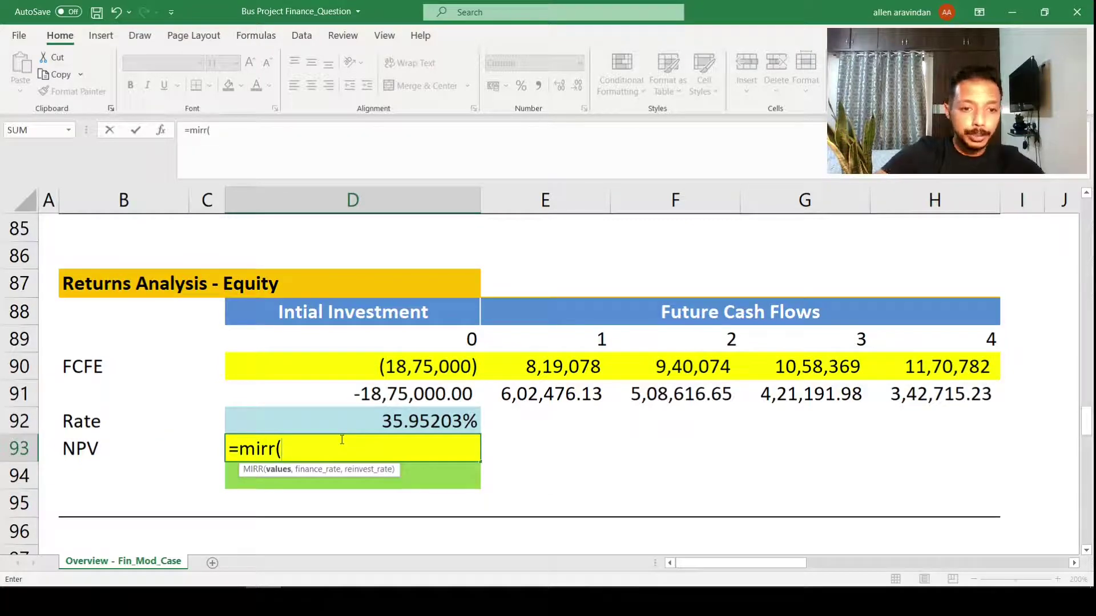
key(Up)
key(Up)
key(Up)
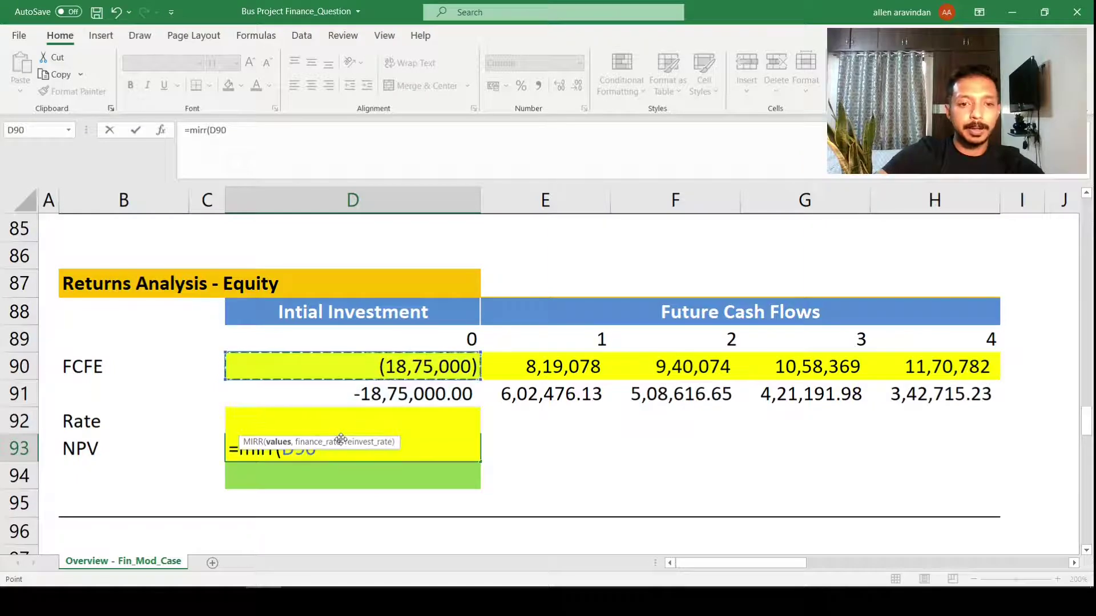
key(shift+Right)
key(shift+Right)
key(shift+Right)
key(shift+Right)
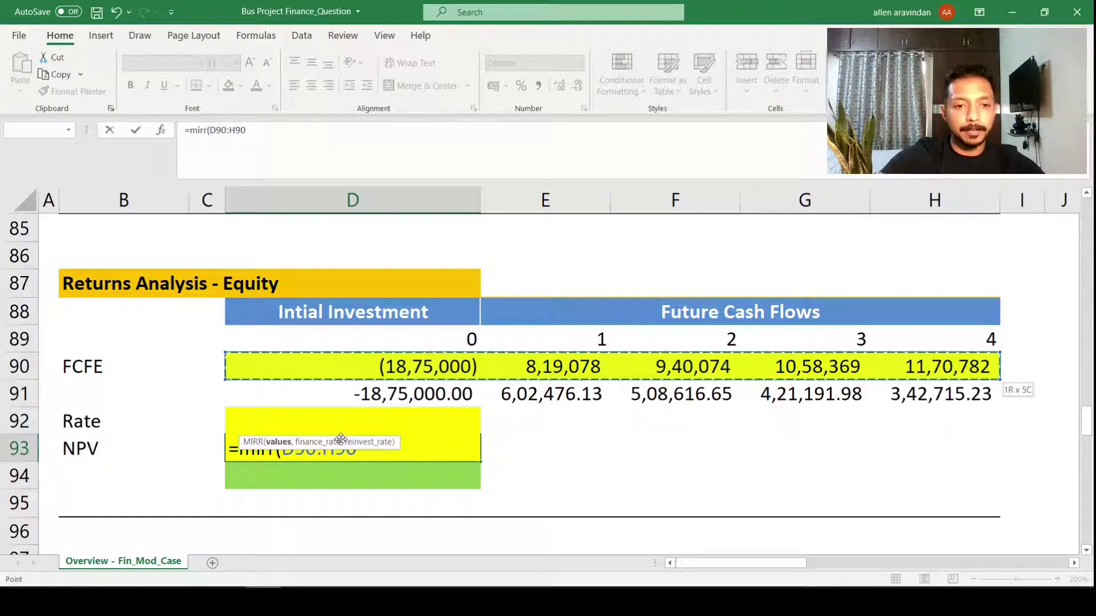
text(,)
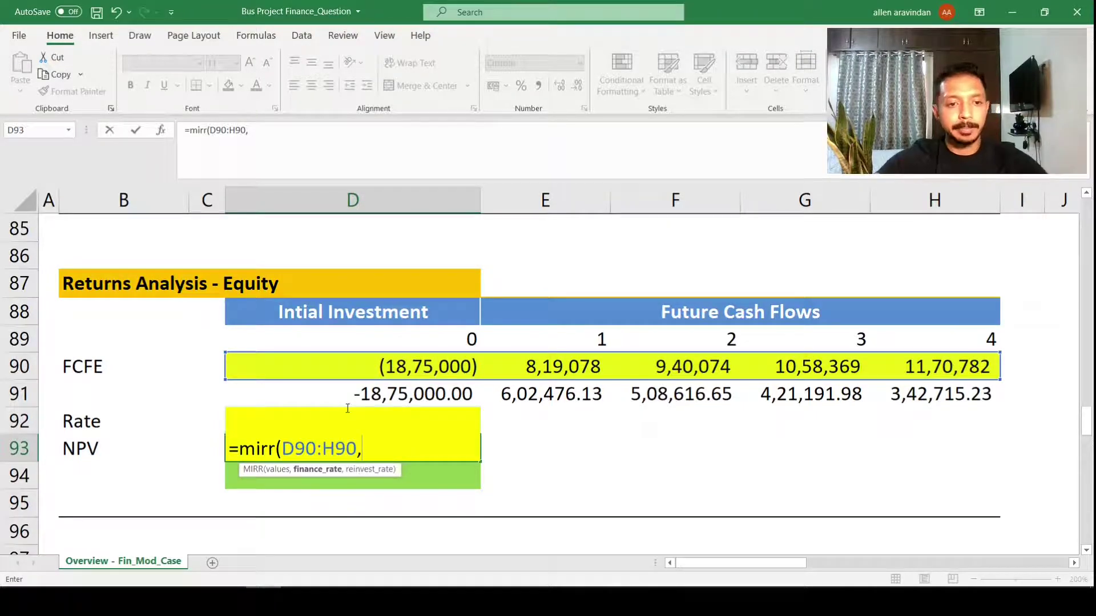
Step: Complete the MIRR formula in D93 with a 15% finance rate and an 8% reinvestment rate
scroll(347, 409, up, 1)
scroll(347, 408, down, 2)
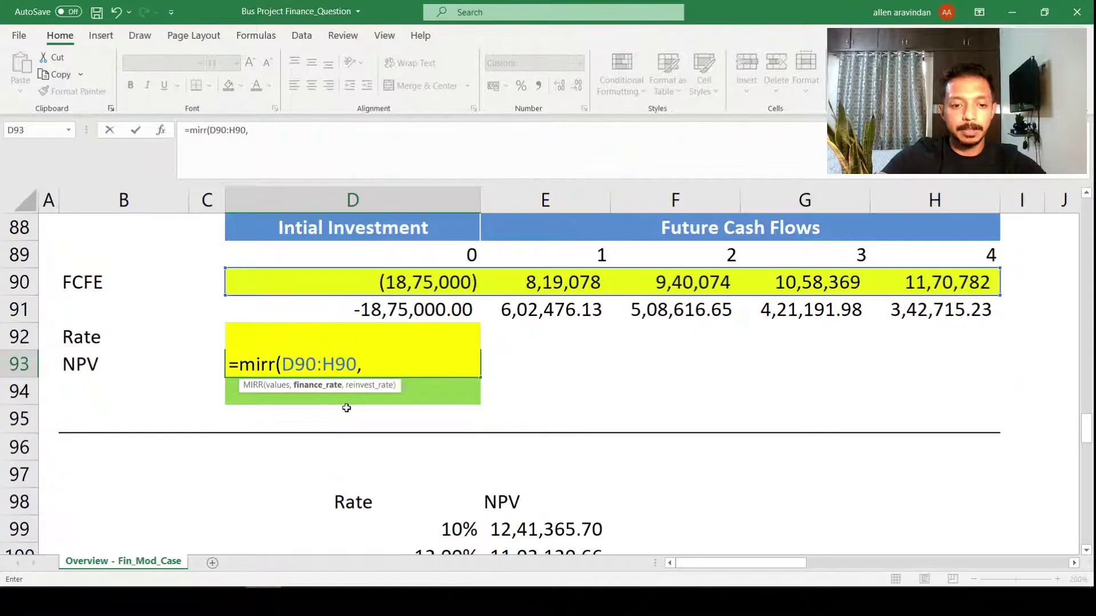
text(15%,25)
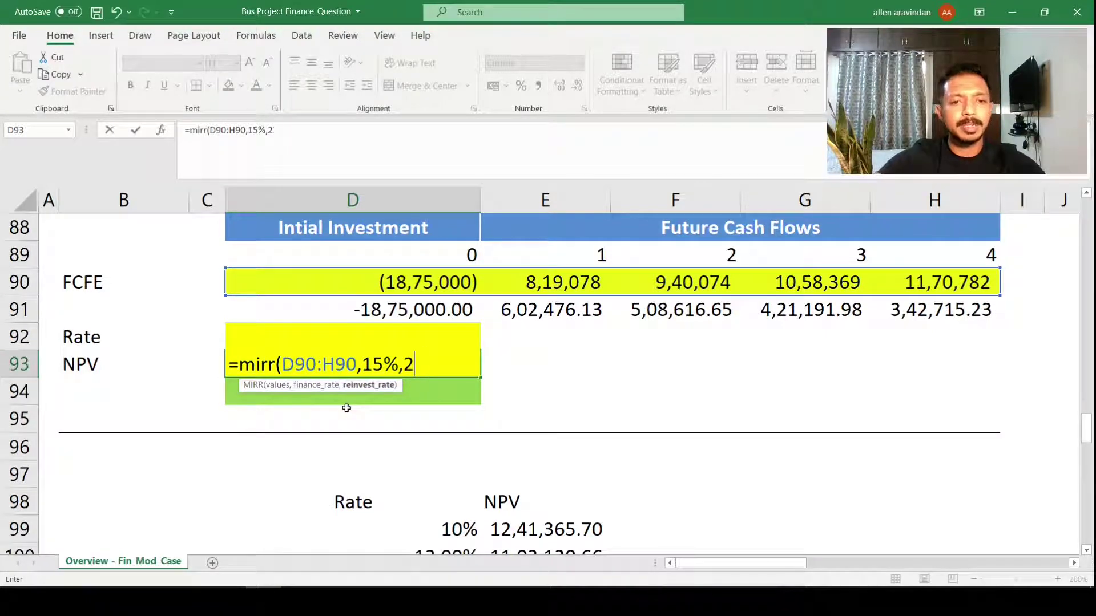
key(BackSpace)
text(17)
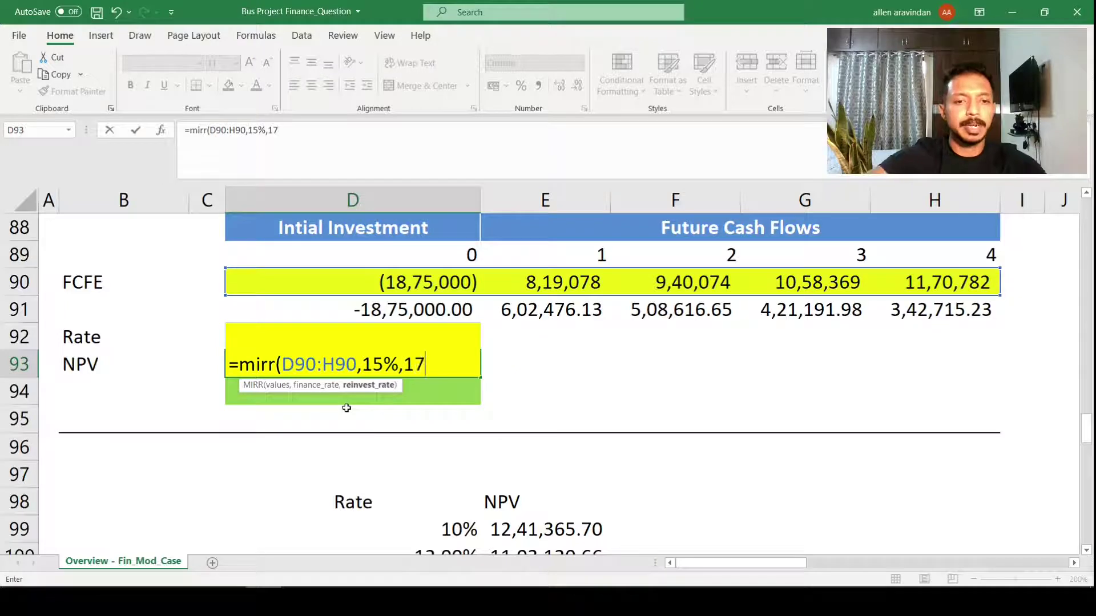
key(BackSpace)
key(BackSpace)
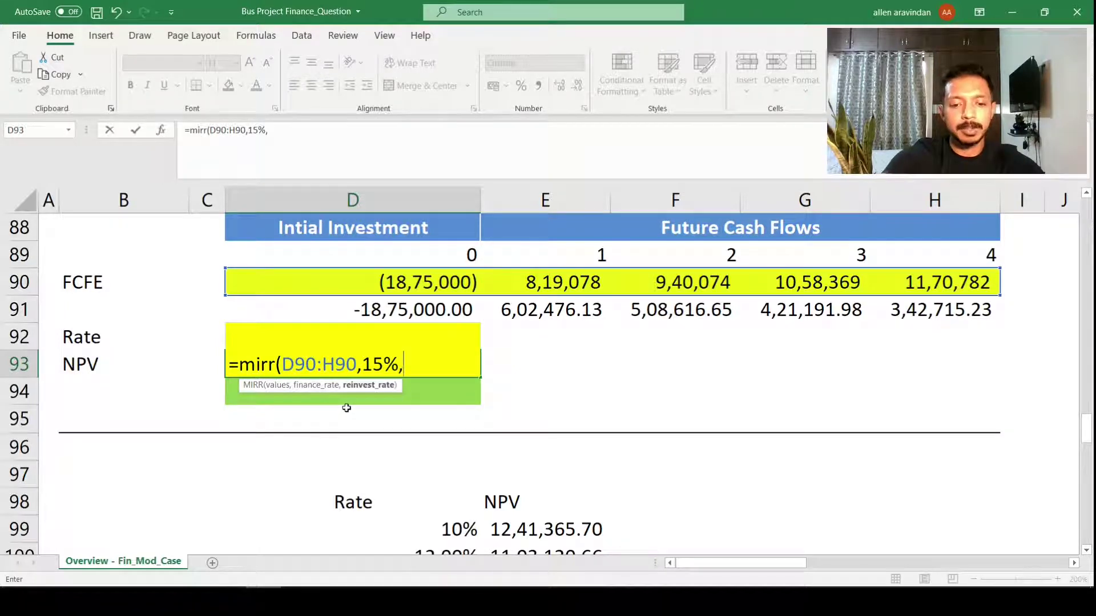
text(8%))
key(Return)
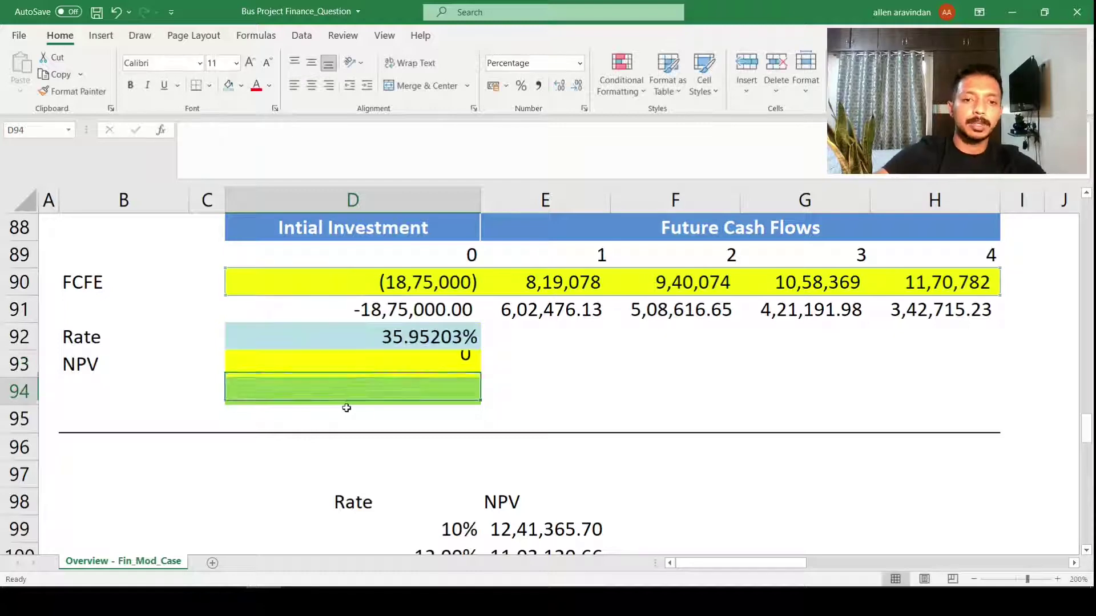
Step: Format the MIRR result in D93 as a percentage with four decimal places
key(Up)
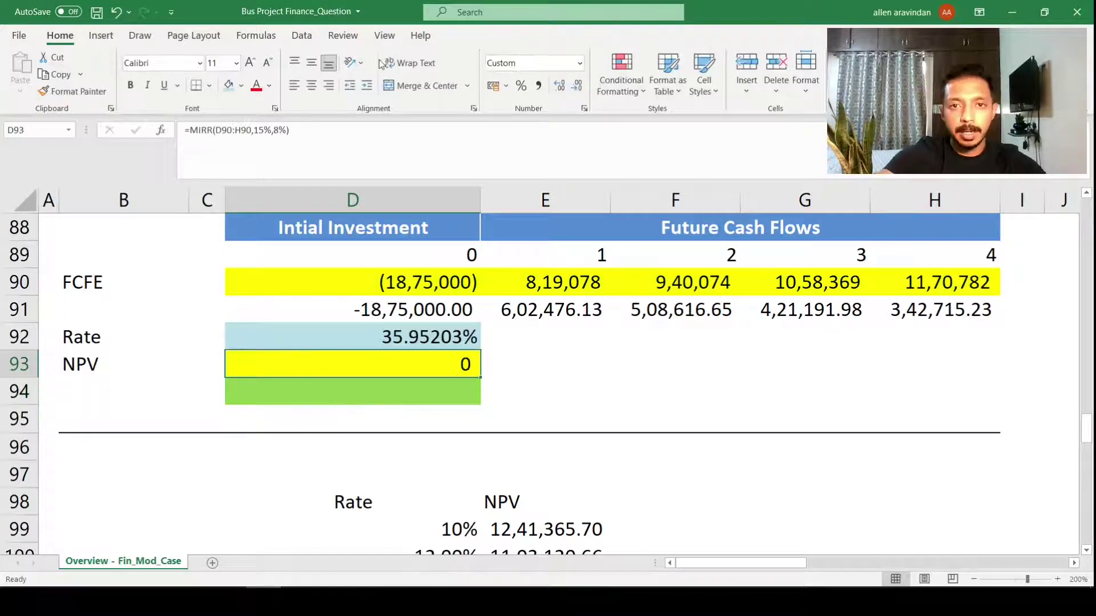
click(559, 86)
click(580, 62)
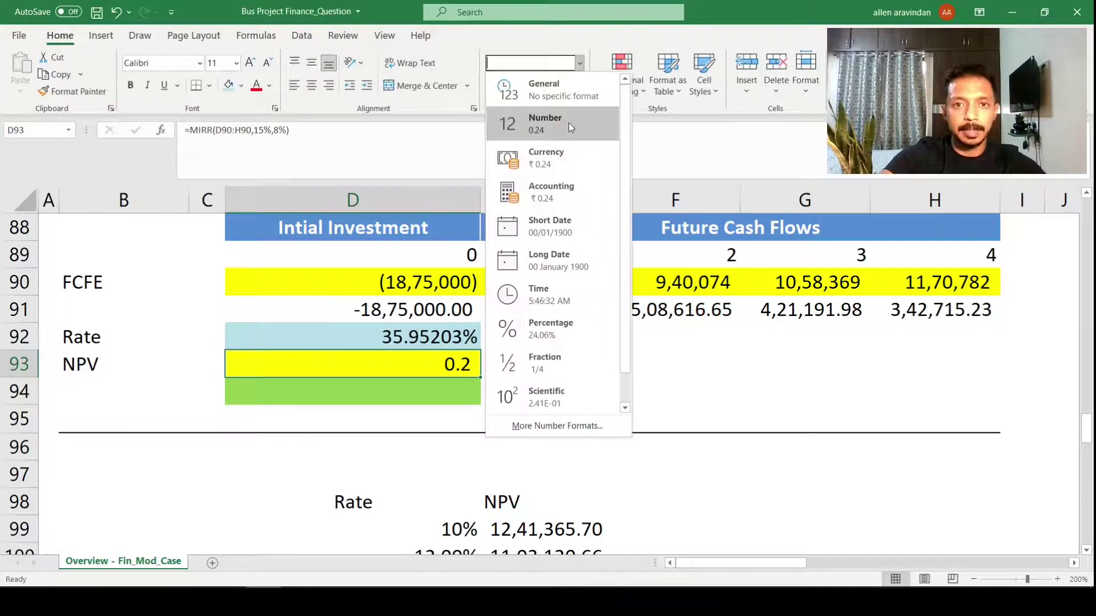
click(483, 137)
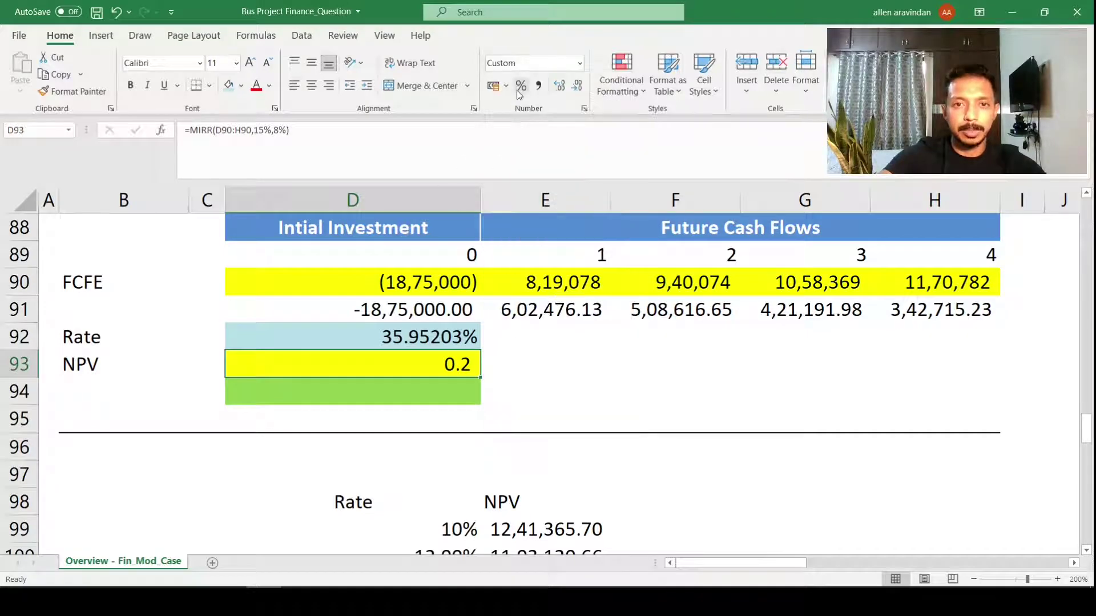
click(520, 93)
click(559, 86)
click(559, 86)
click(559, 86)
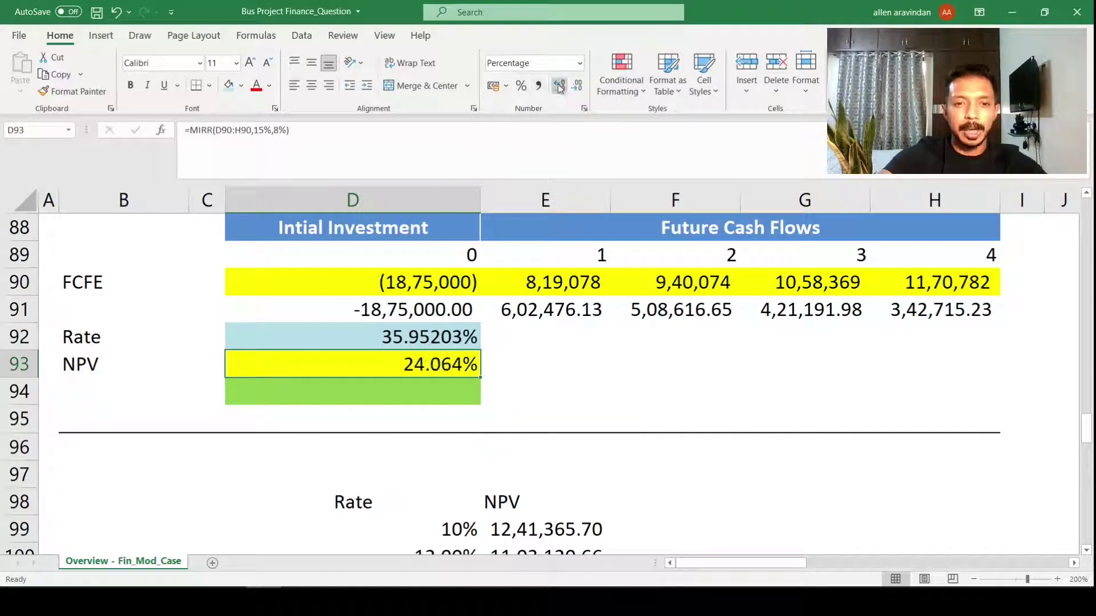
click(560, 86)
Step: Set the reinvestment rate in the D93 MIRR formula to 4% and check the revised formula
double_click(447, 364)
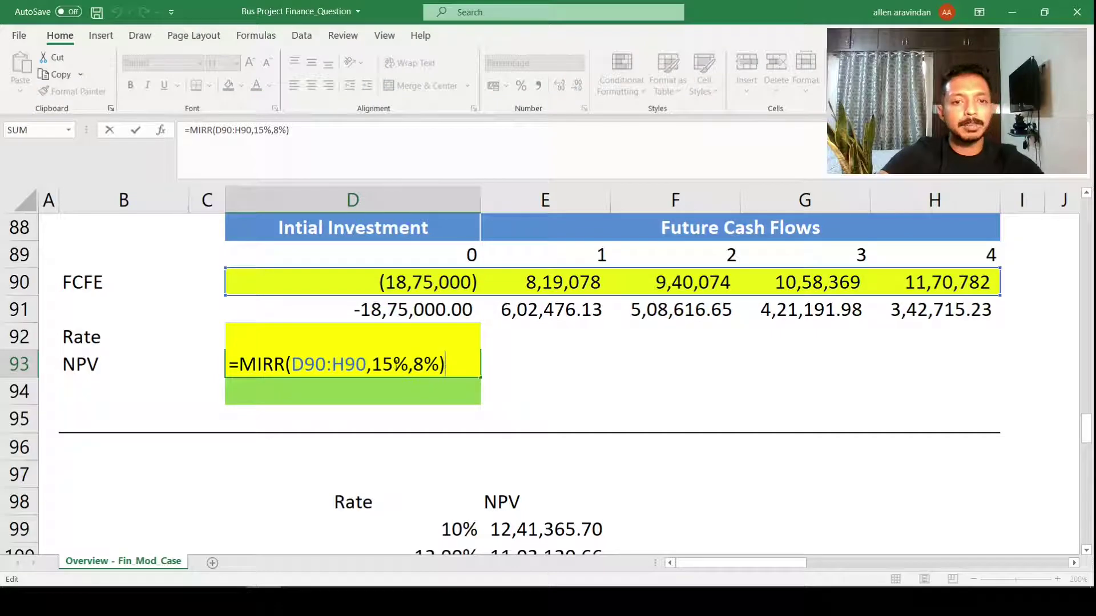
click(386, 365)
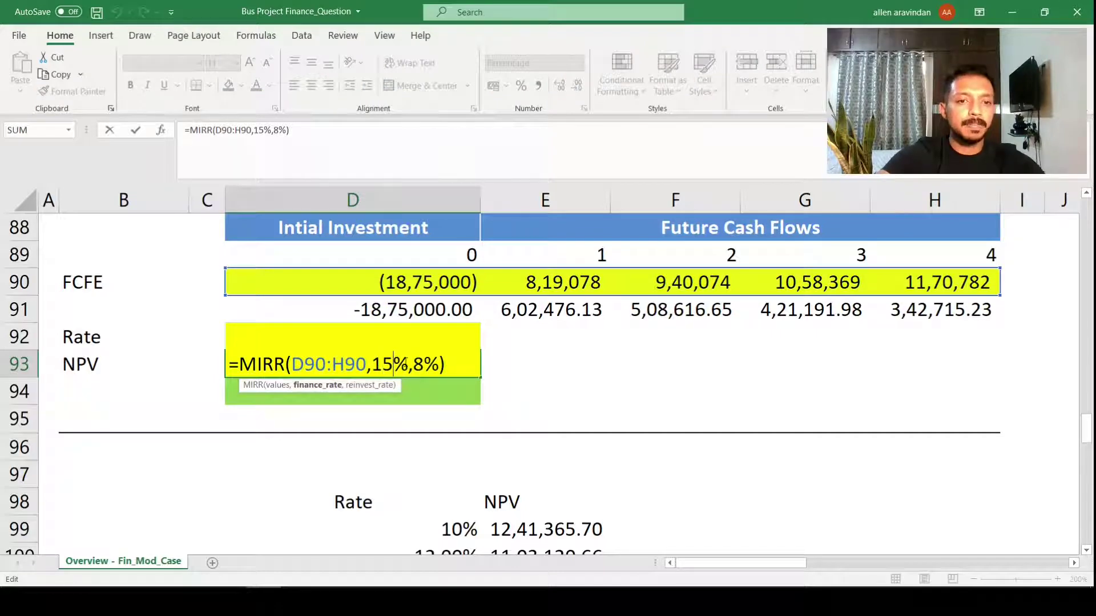
drag(406, 365, 439, 365)
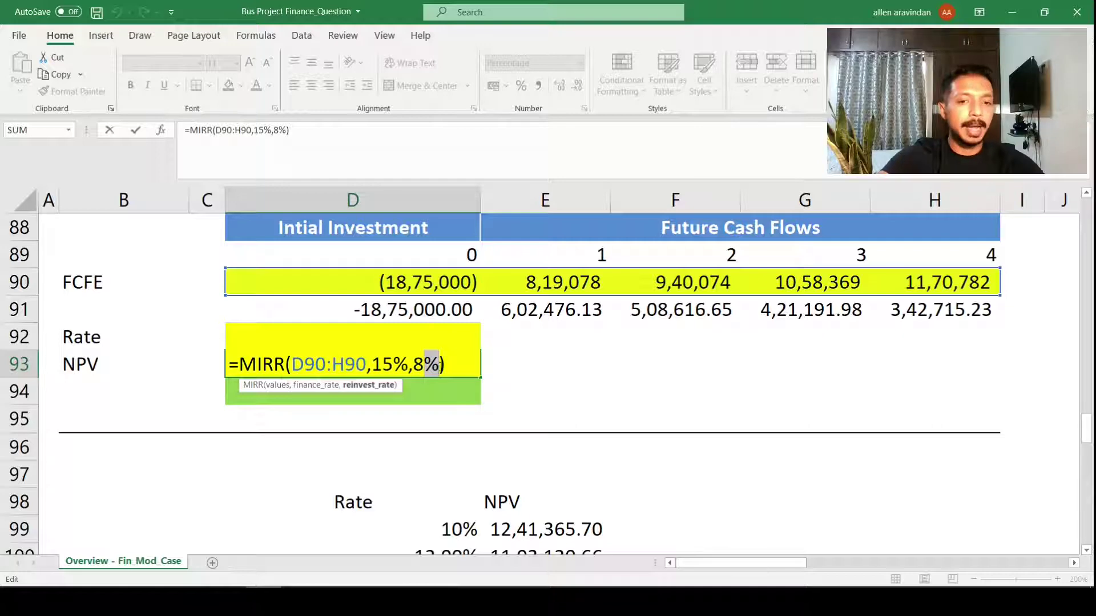
click(424, 364)
key(BackSpace)
text(4)
key(Return)
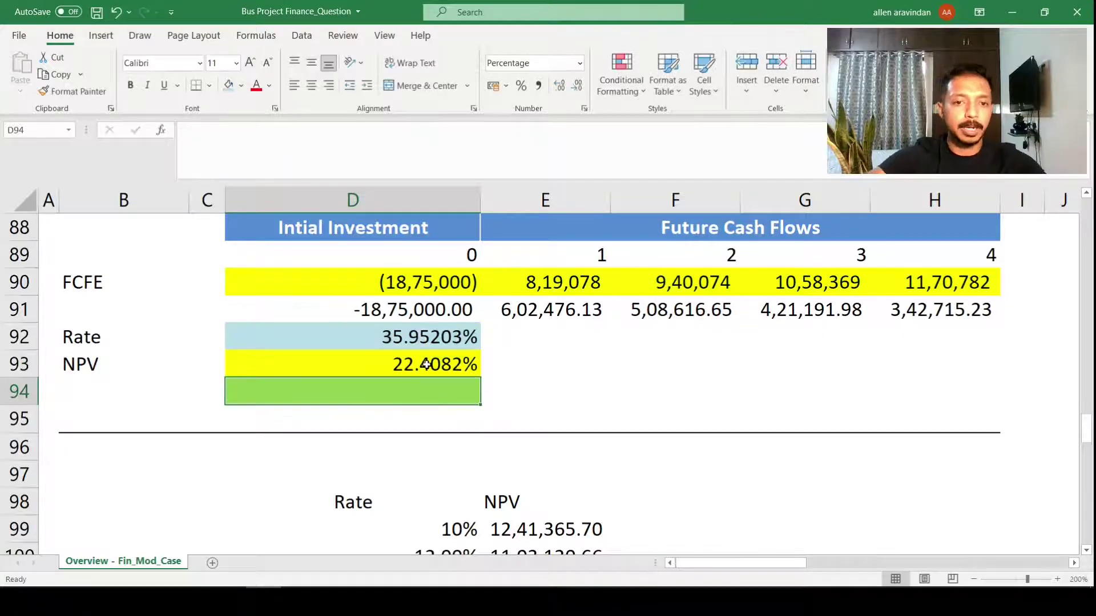
click(426, 364)
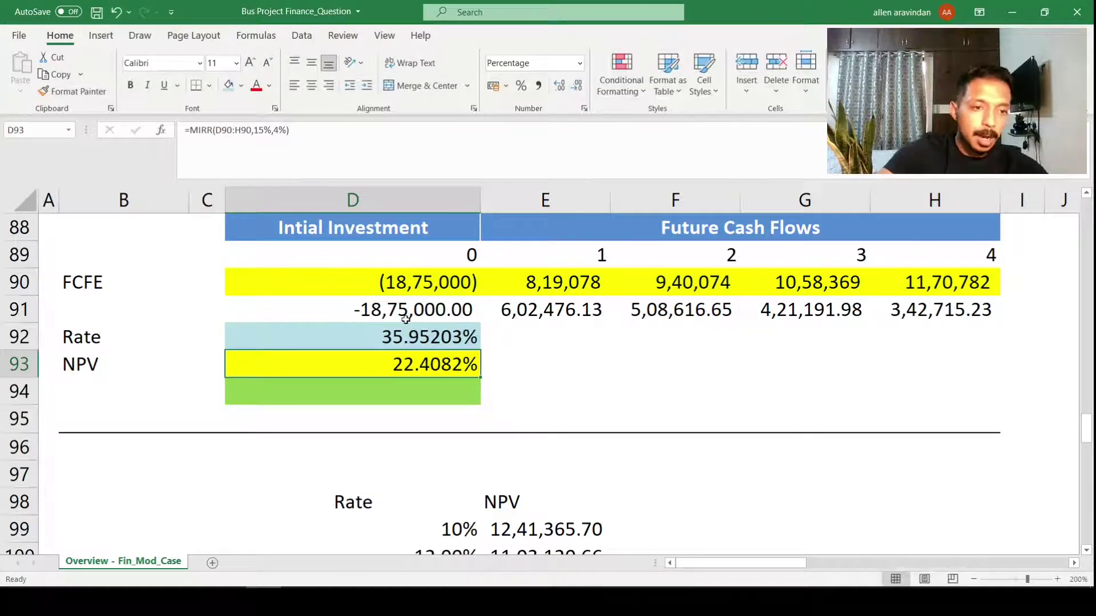
key(F2)
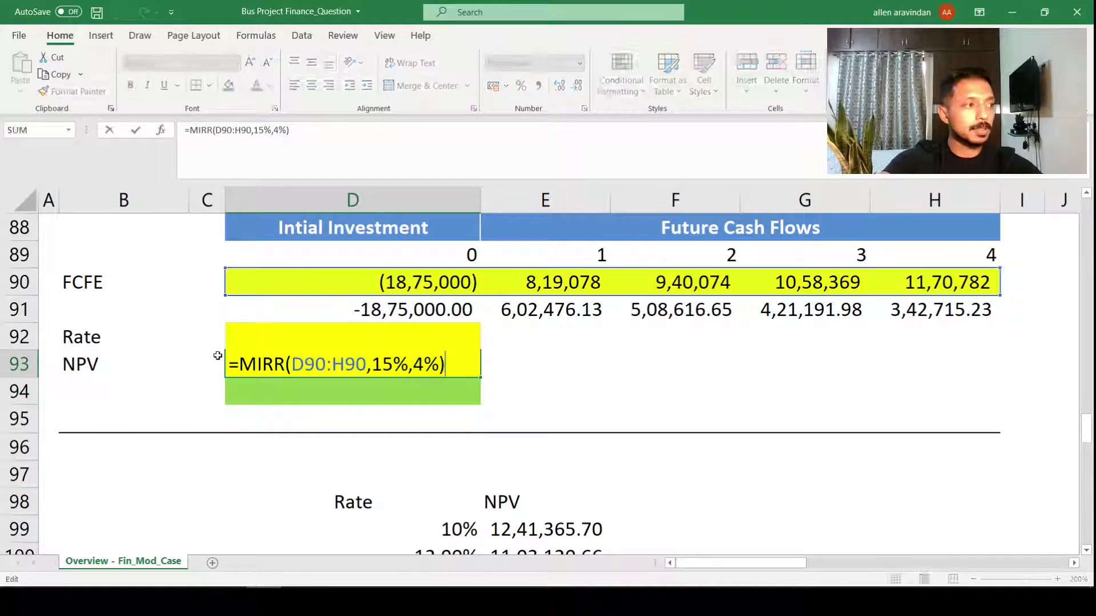
key(Escape)
Step: Label the result in D93 by entering MIRR in the adjacent cell E93
click(546, 359)
text(MIRR)
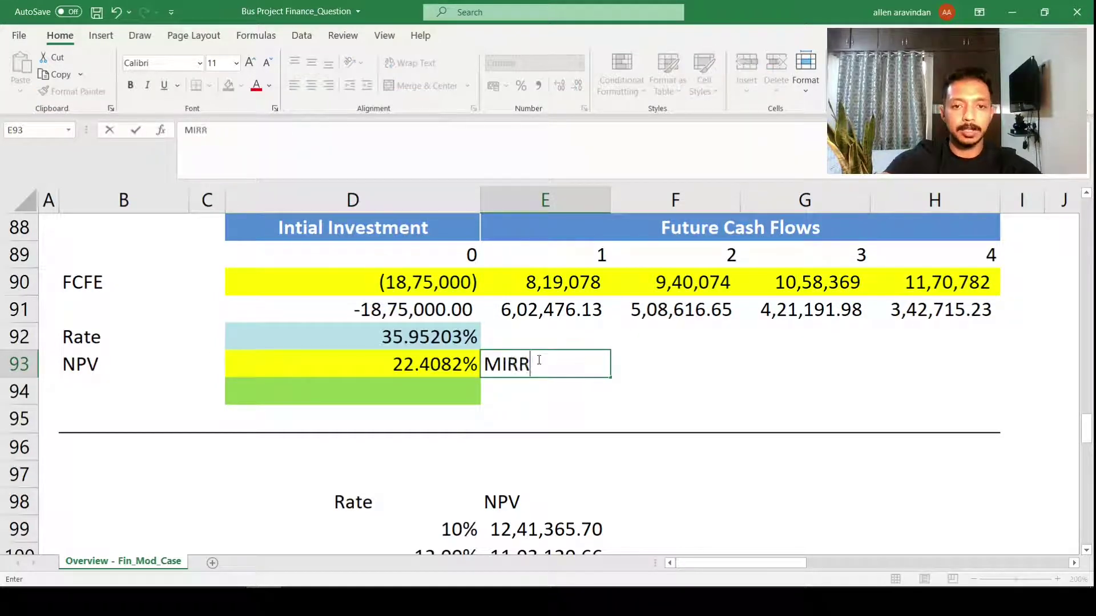
key(Return)
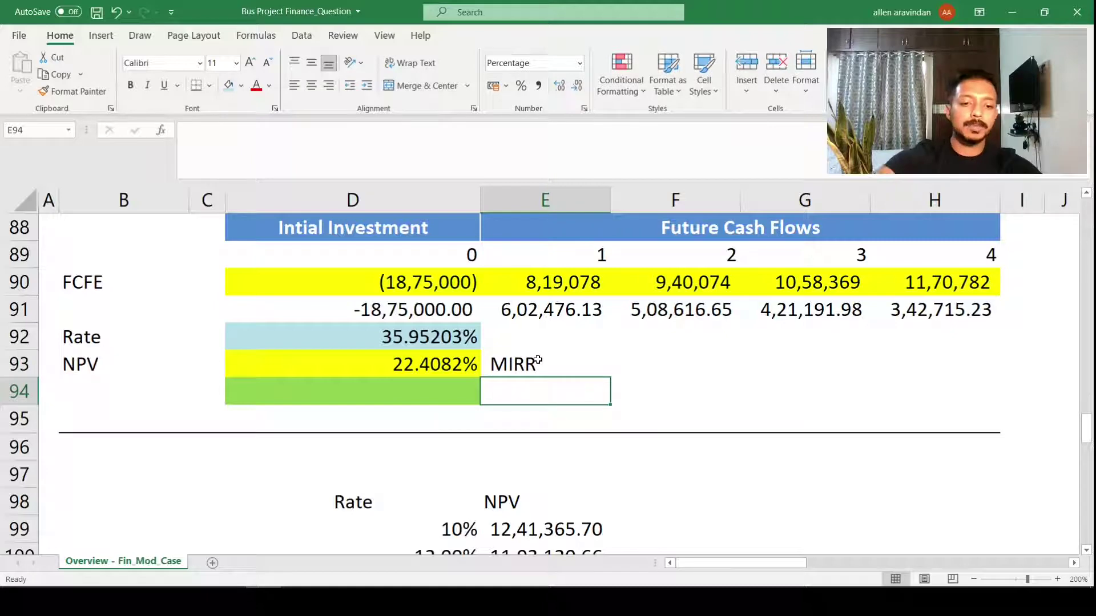
text(XIRR)
key(Return)
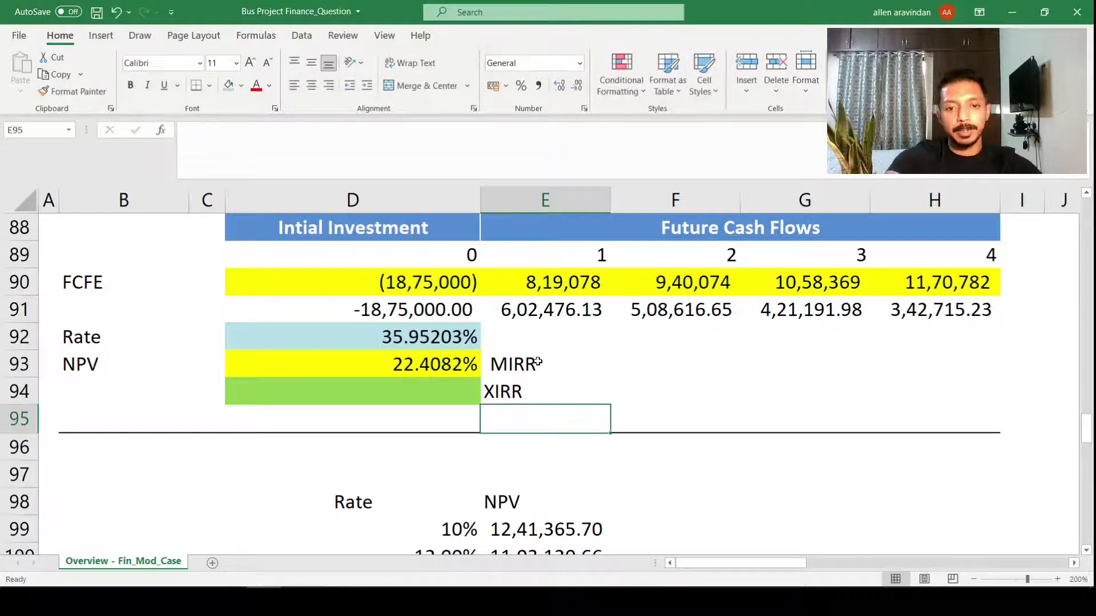
click(510, 391)
key(Delete)
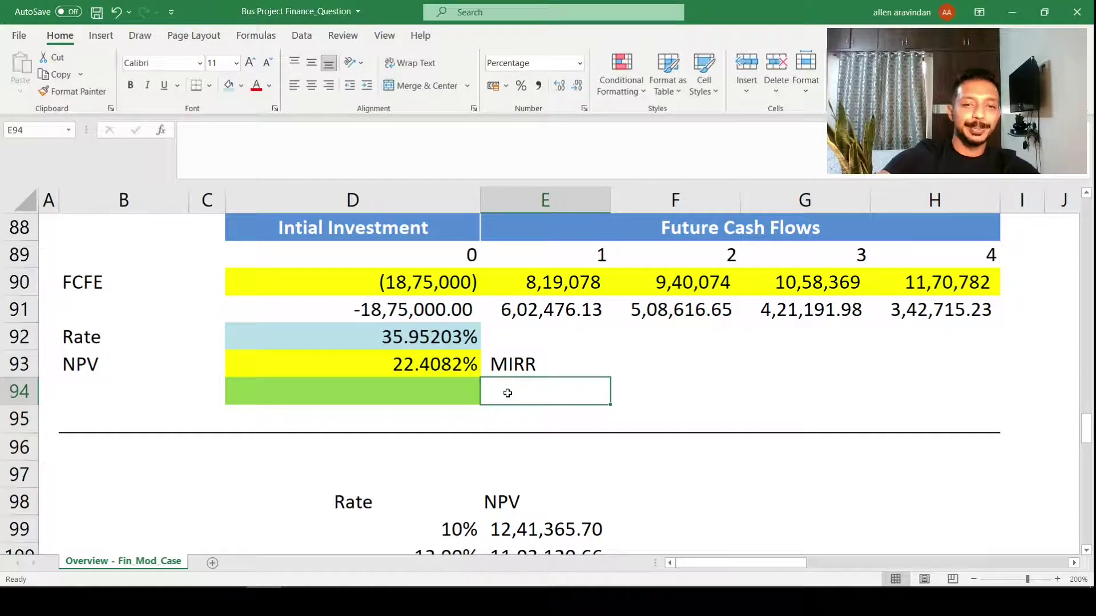
Step: Review the bus, financing, operating and general assumptions above the income statement, including the debt share in H6 and the diesel rate in N9
scroll(508, 393, up, 16)
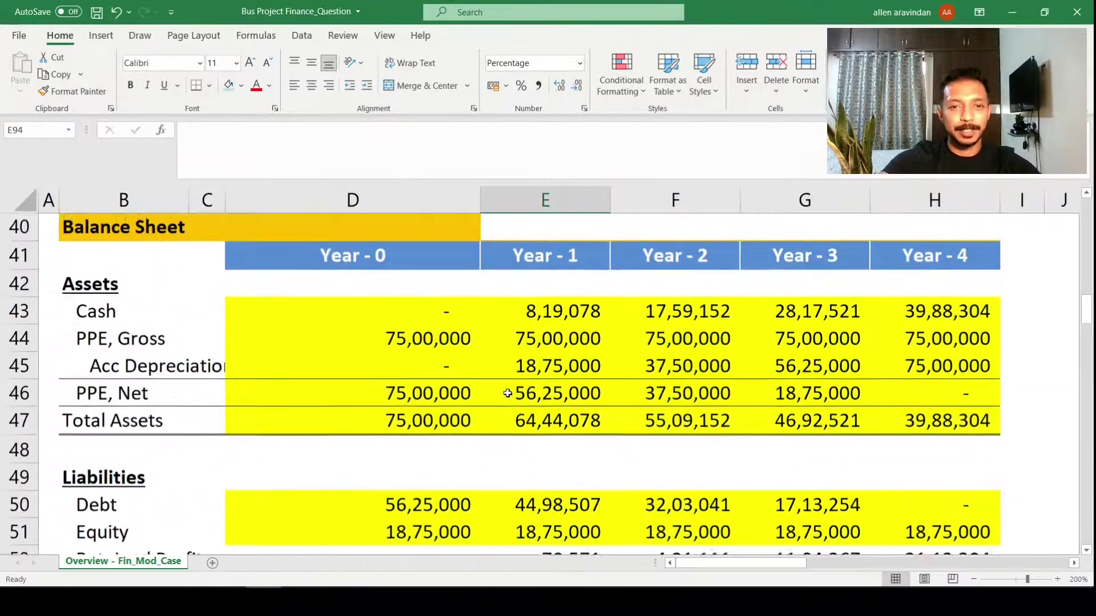
scroll(508, 392, up, 13)
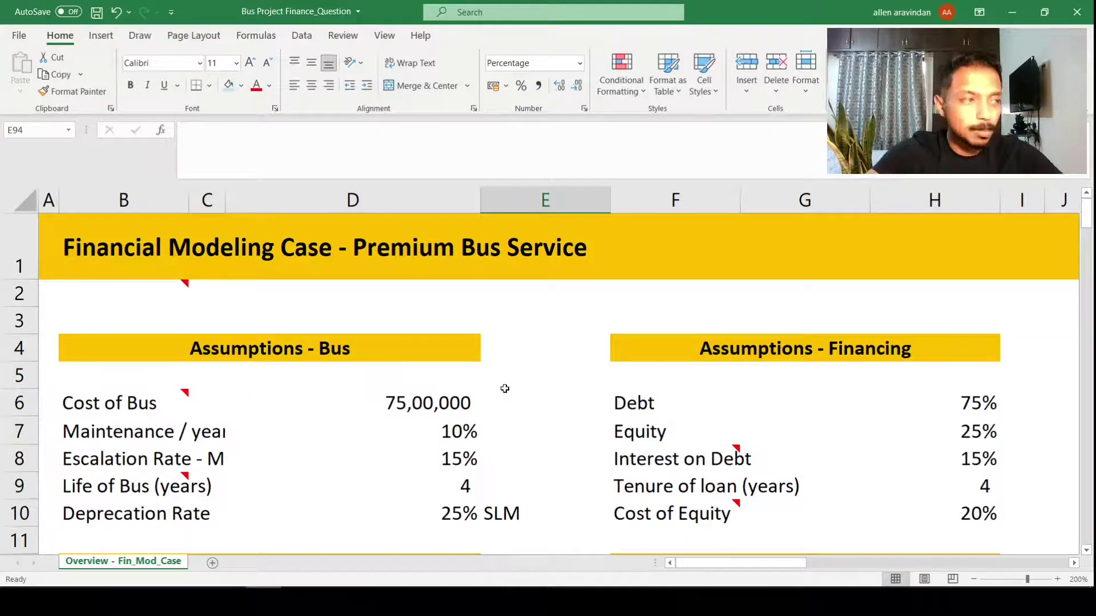
scroll(504, 388, down, 3)
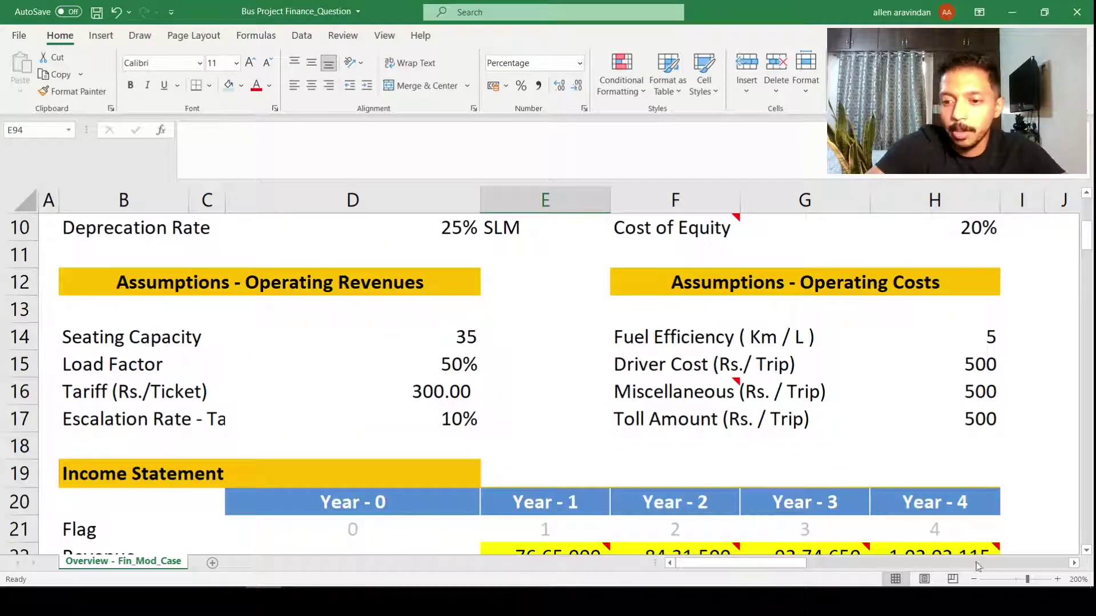
click(973, 579)
click(974, 579)
click(974, 580)
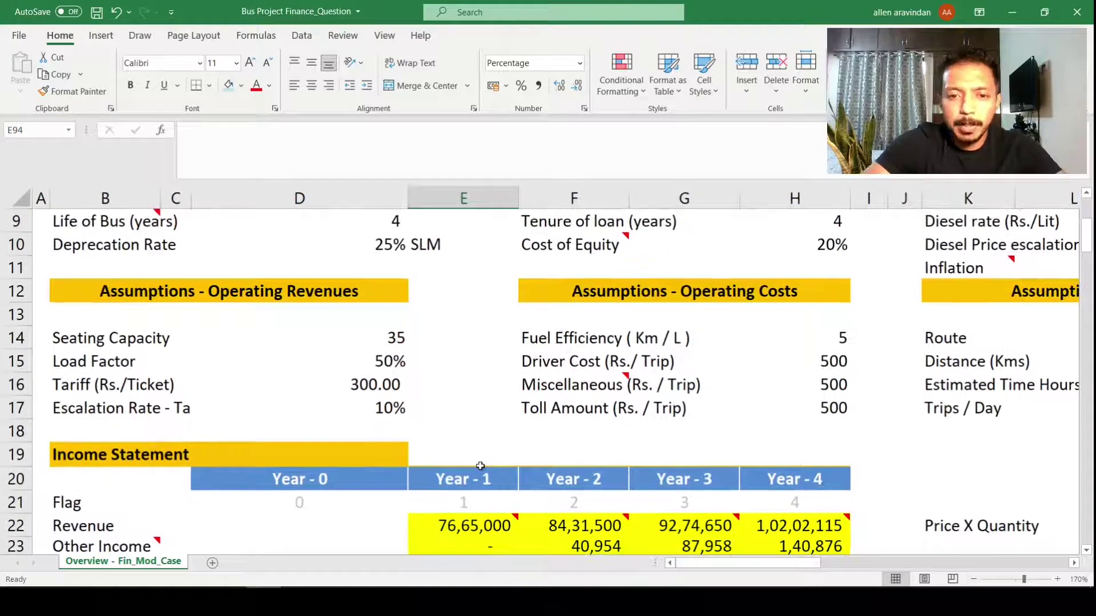
scroll(478, 451, up, 3)
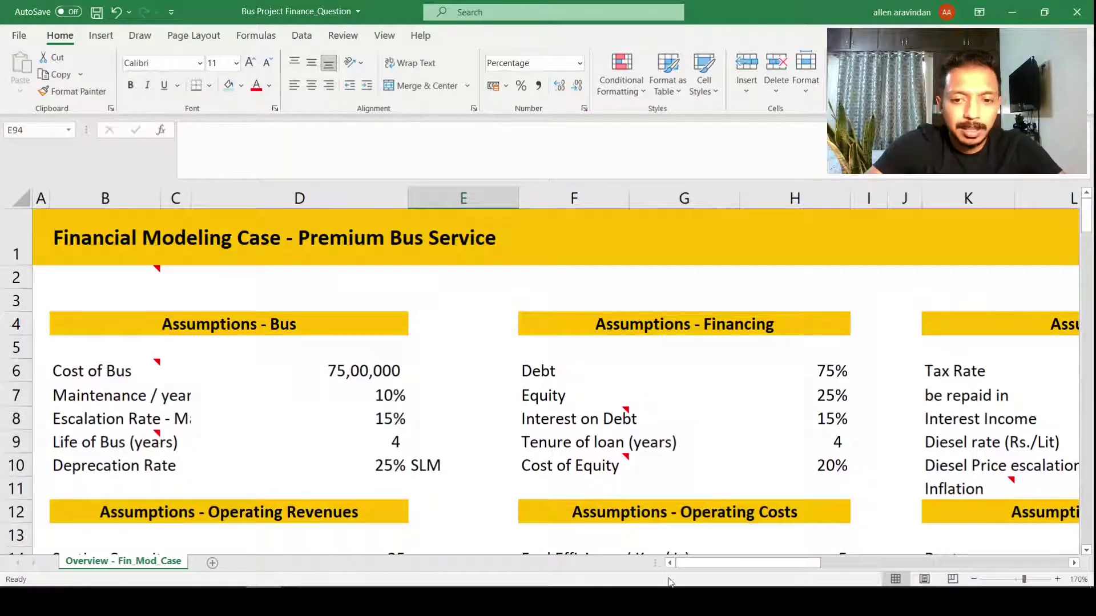
drag(709, 566, 766, 519)
scroll(628, 466, down, 1)
scroll(629, 467, down, 3)
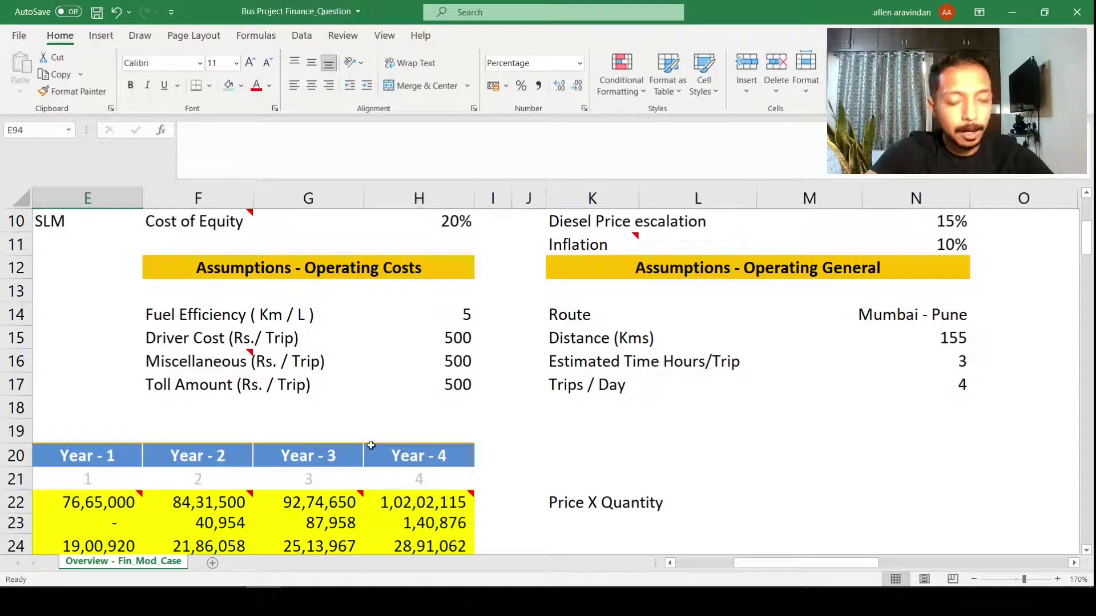
scroll(261, 435, up, 3)
scroll(260, 435, down, 2)
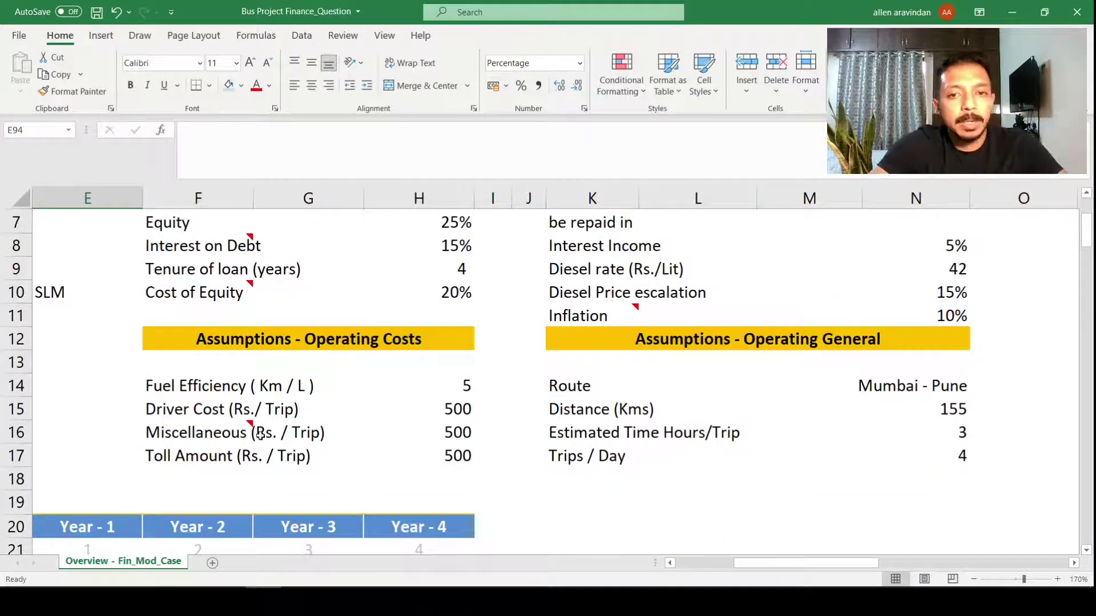
scroll(260, 435, up, 1)
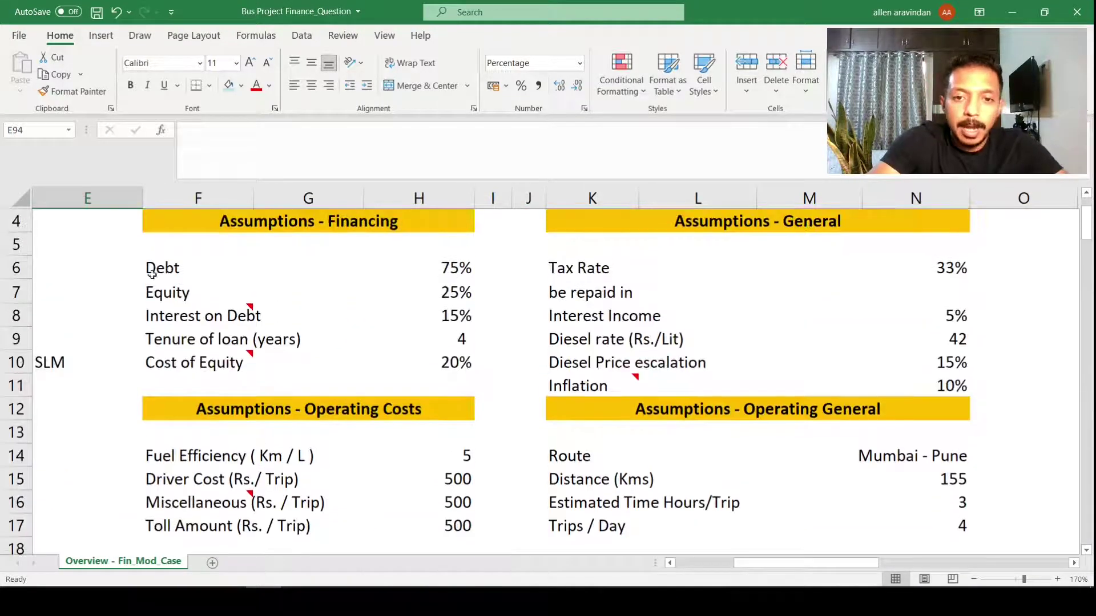
click(425, 261)
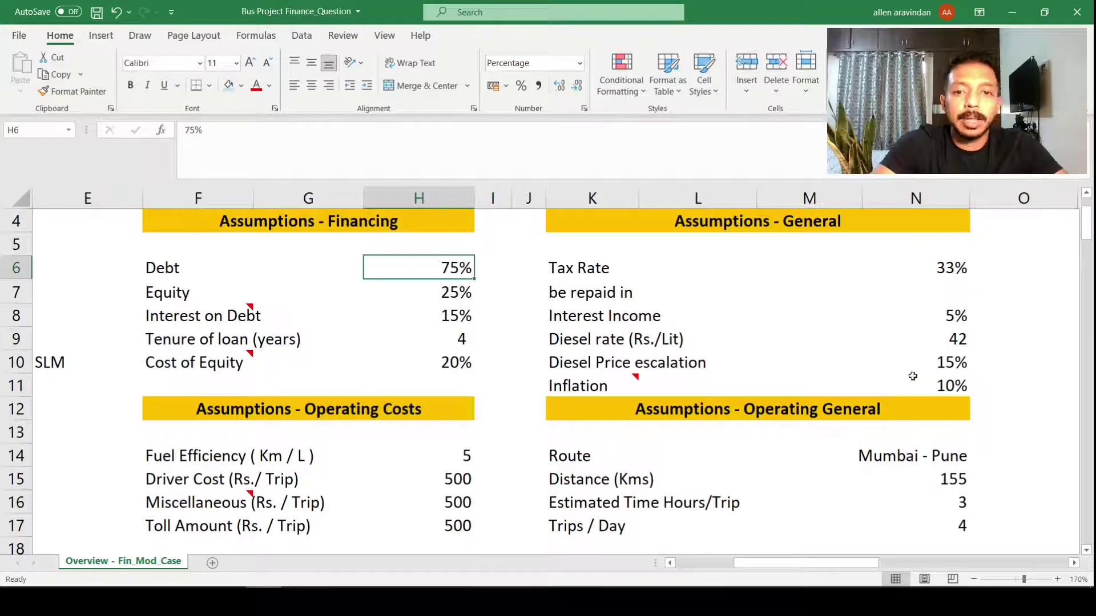
click(954, 340)
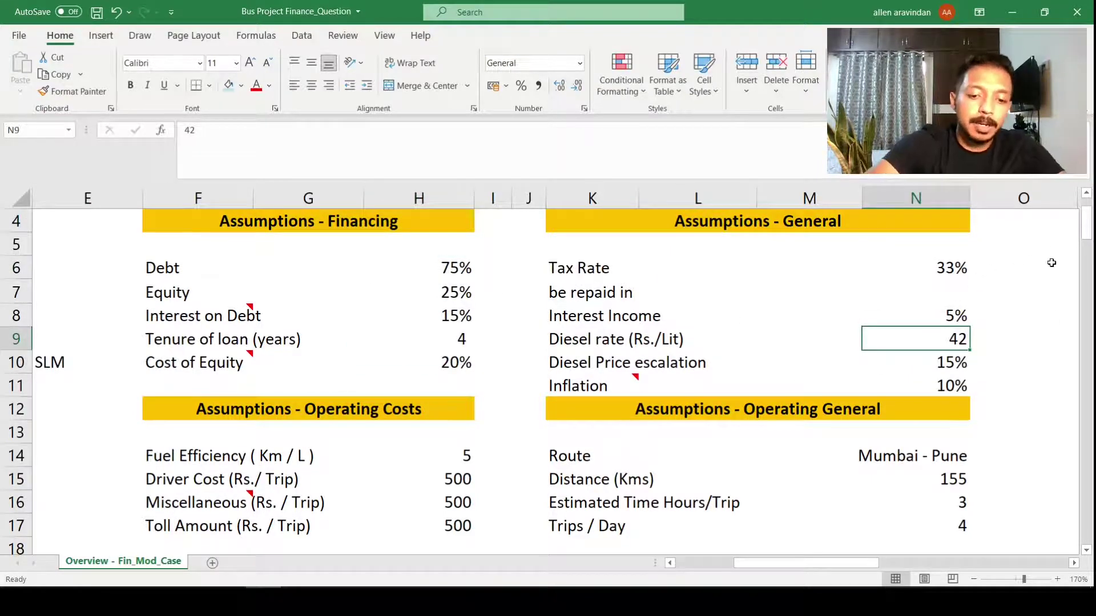
Step: Set the general assumptions to a diesel rate of 80 in N9, diesel price escalation of 5% and inflation of 6%
text(80)
key(Return)
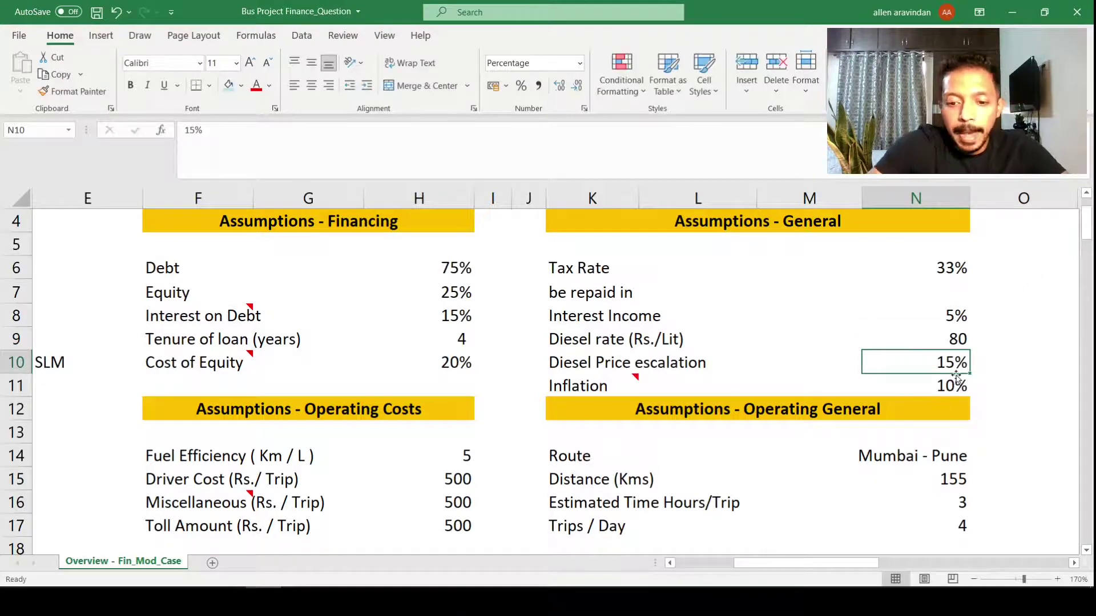
text(5)
key(Return)
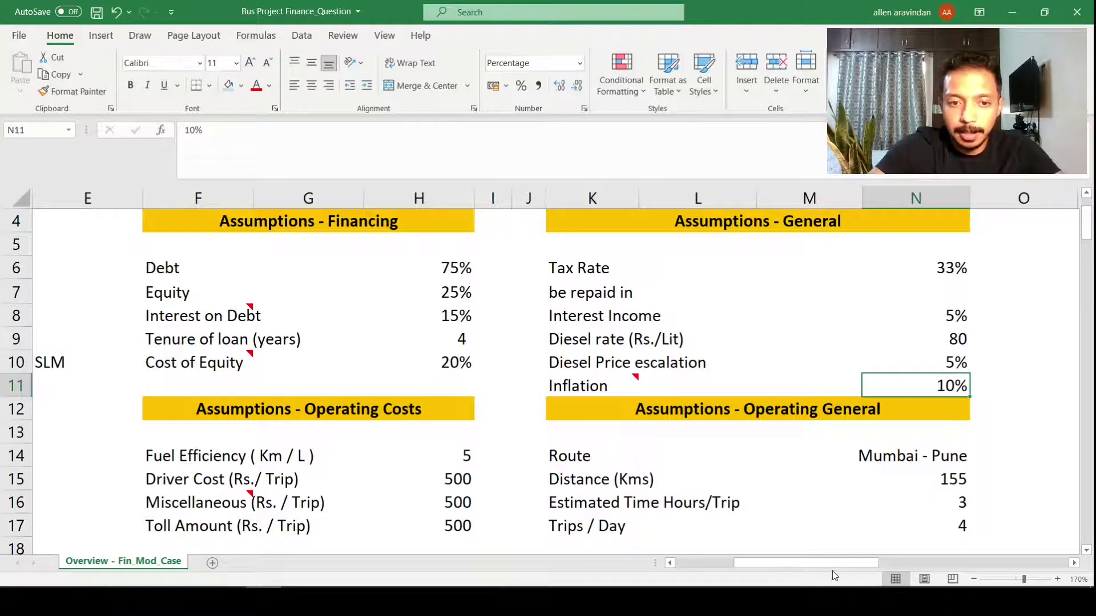
text(6)
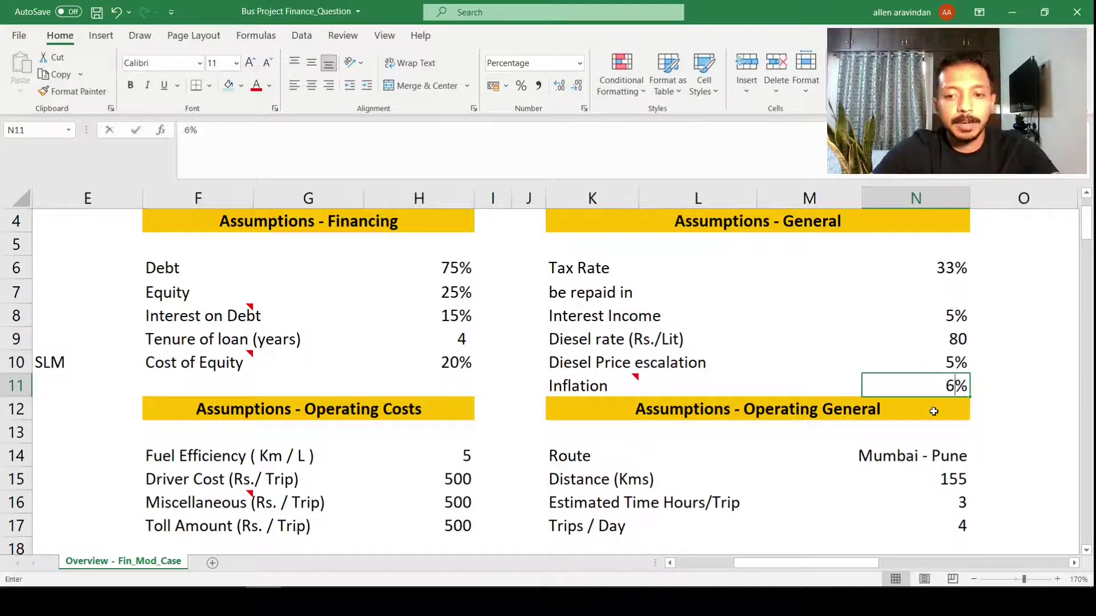
key(Return)
Step: Set the tariff per ticket in D16 of the operating revenue assumptions to 400
drag(868, 562, 809, 562)
scroll(368, 434, down, 1)
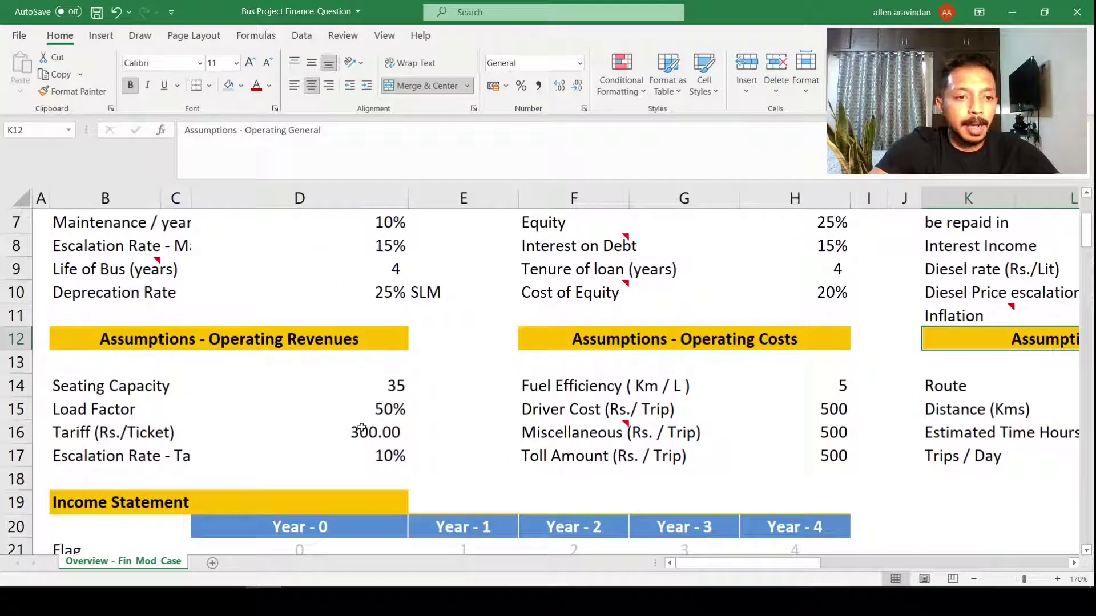
click(382, 437)
text(400)
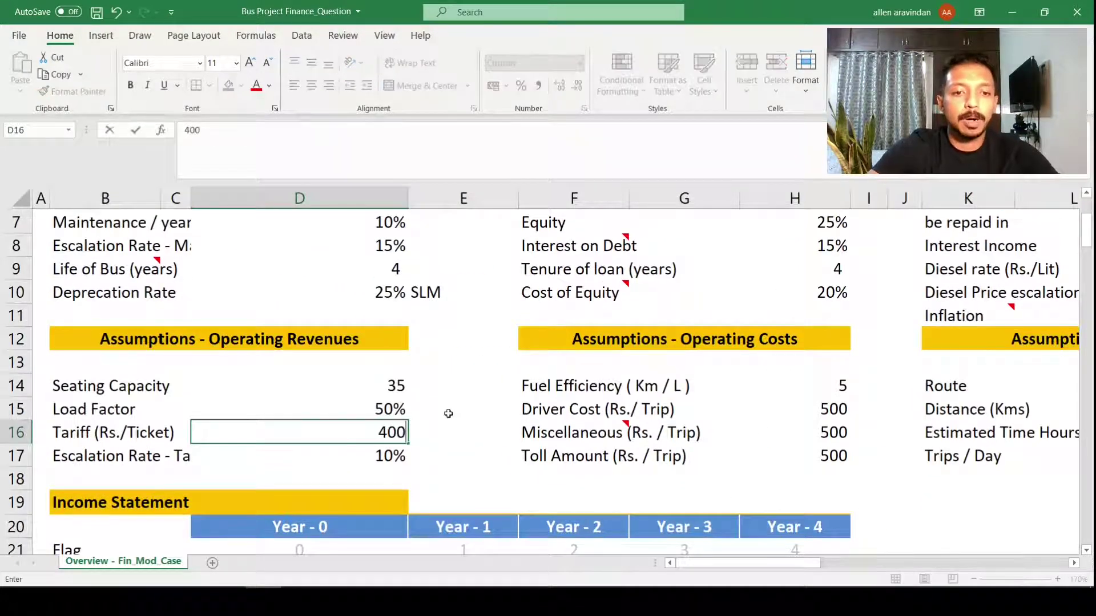
key(Return)
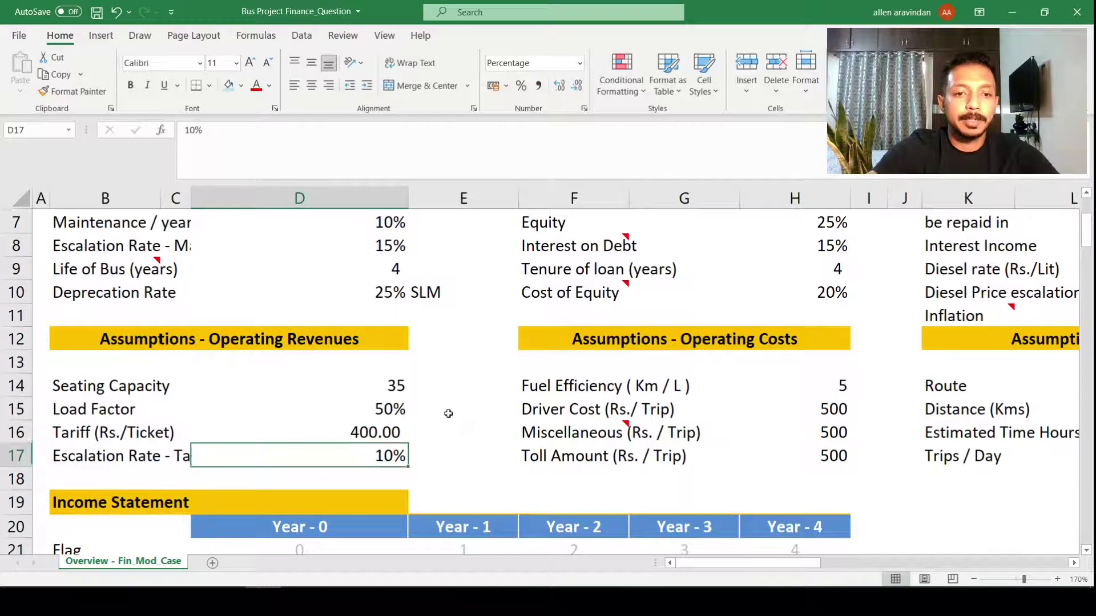
click(421, 504)
Step: Set the toll amount per trip in H17 of the operating cost assumptions to 800
click(778, 448)
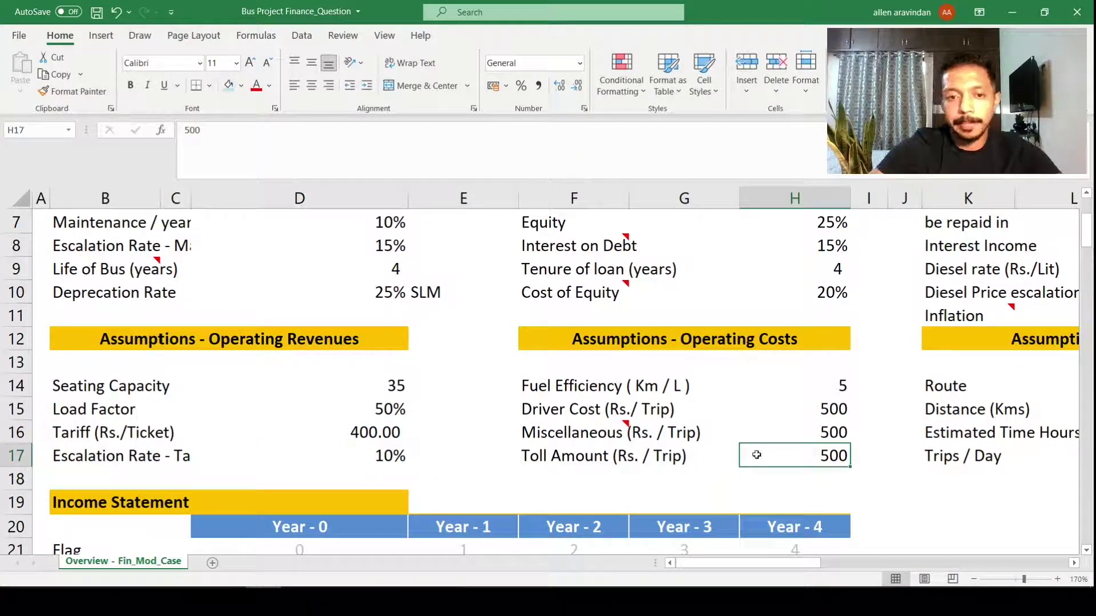
key(Right)
key(Right)
key(Left)
key(Left)
text(800)
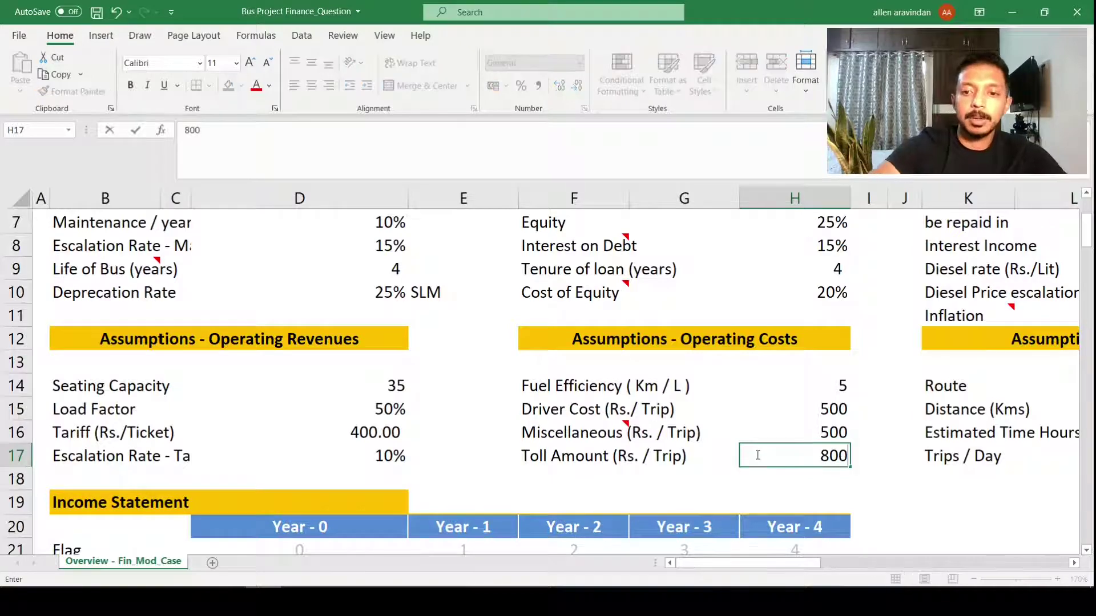
key(Return)
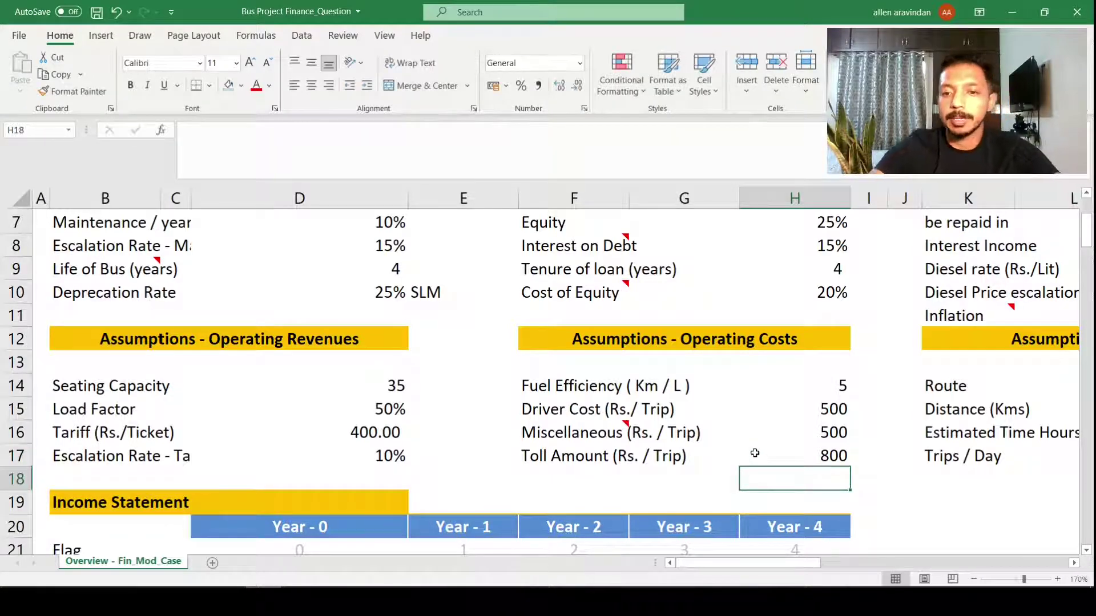
Step: Check the MIRR in D93 and the IRR in D92 under the revised diesel, inflation, tariff and toll assumptions
scroll(746, 451, down, 7)
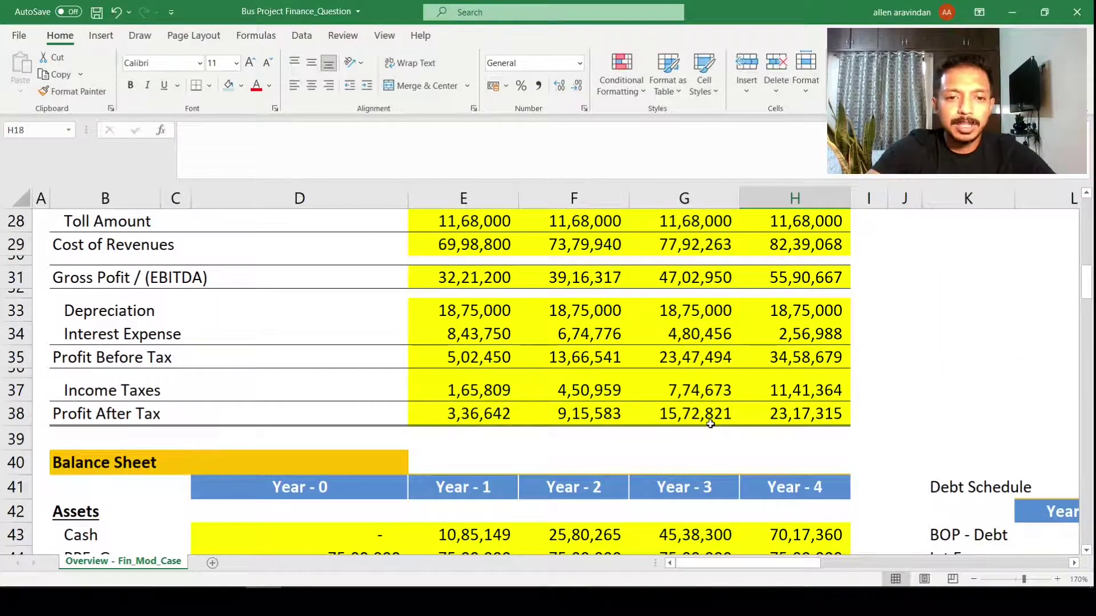
scroll(710, 424, down, 14)
scroll(710, 424, down, 7)
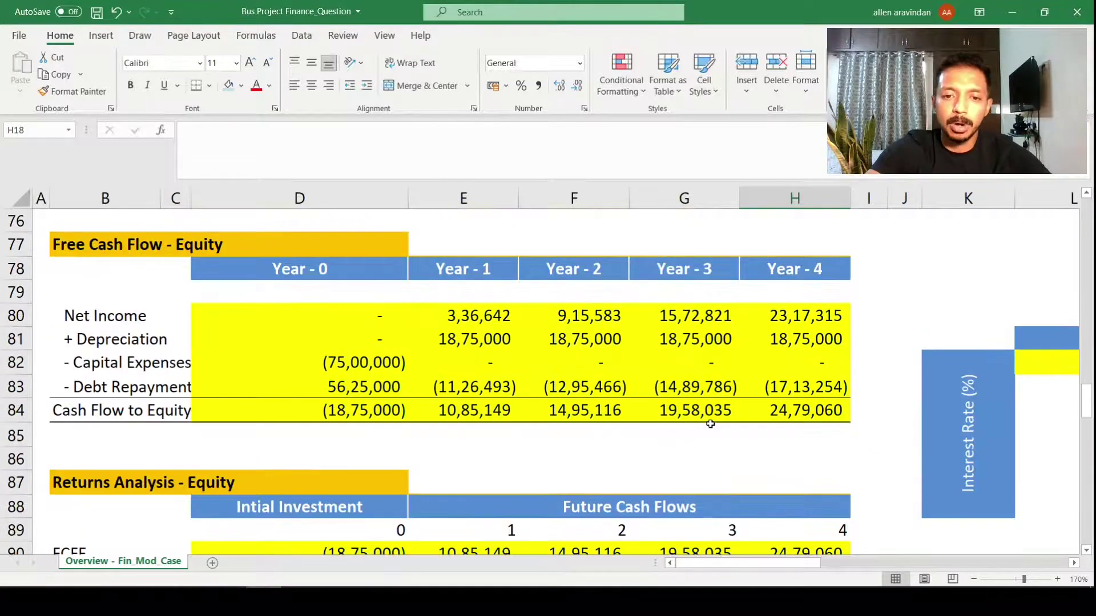
click(349, 267)
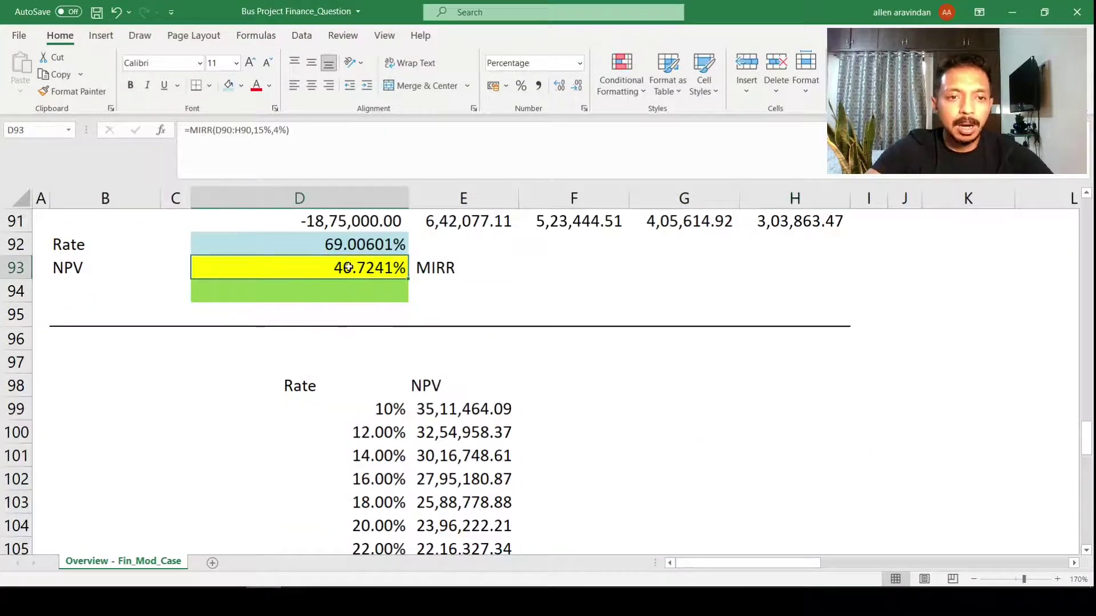
scroll(346, 290, up, 1)
click(352, 315)
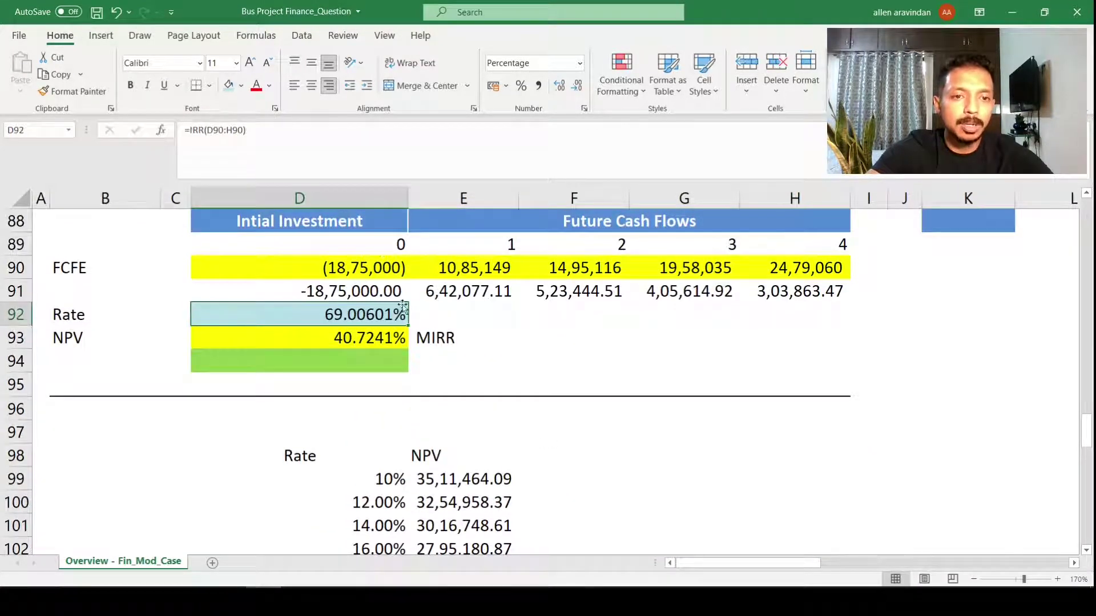
Step: Try a tariff of 300 per ticket in D16 and check its effect on the equity returns analysis
scroll(483, 351, up, 5)
scroll(483, 353, up, 20)
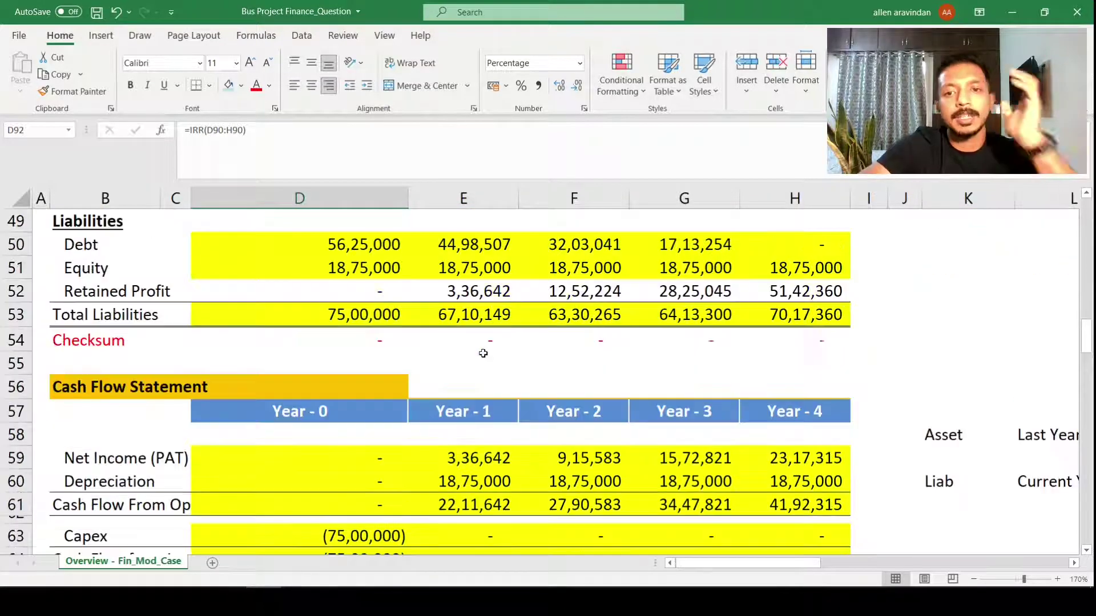
scroll(473, 353, down, 3)
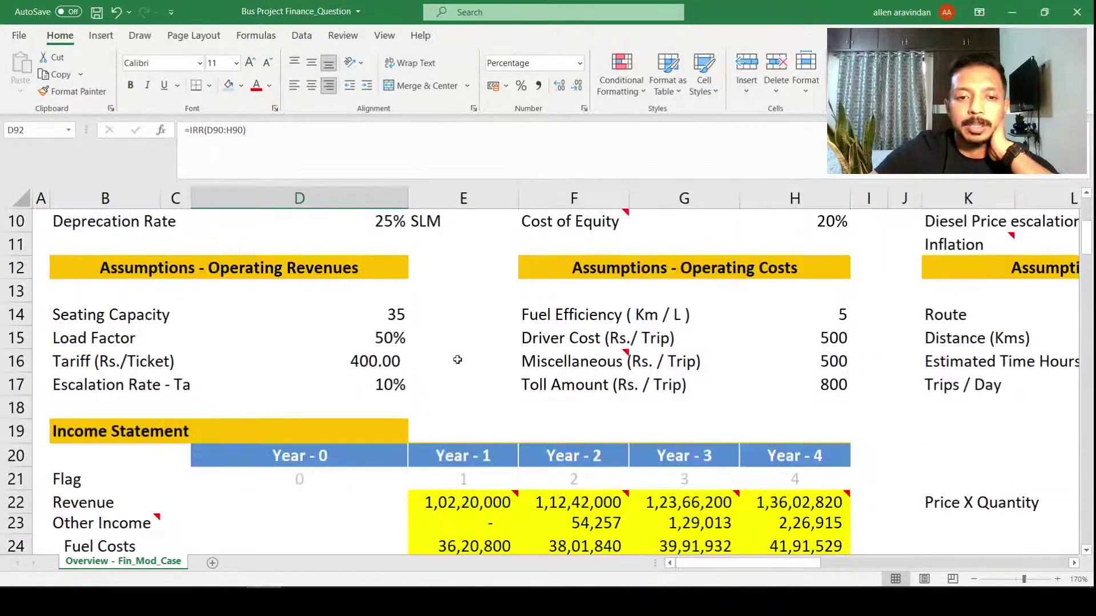
click(399, 361)
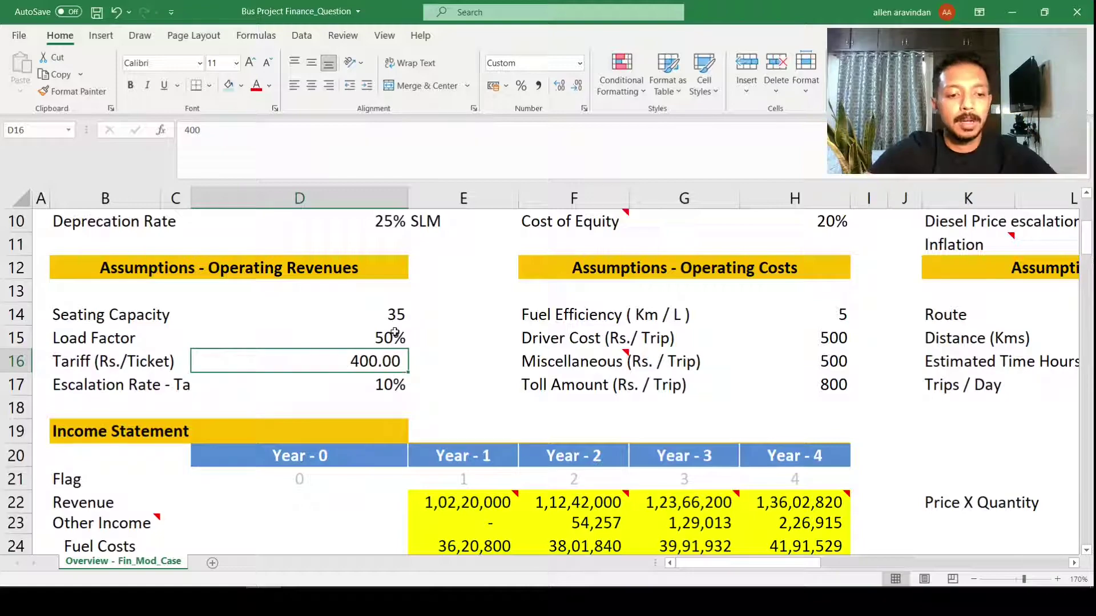
text(300)
key(Return)
scroll(395, 332, down, 6)
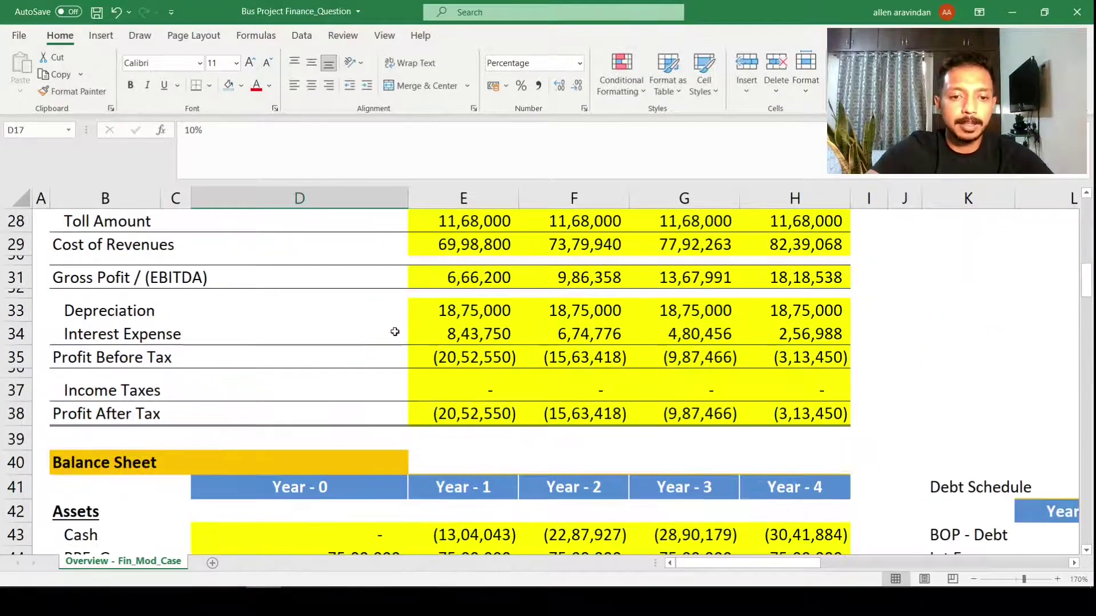
scroll(395, 332, down, 19)
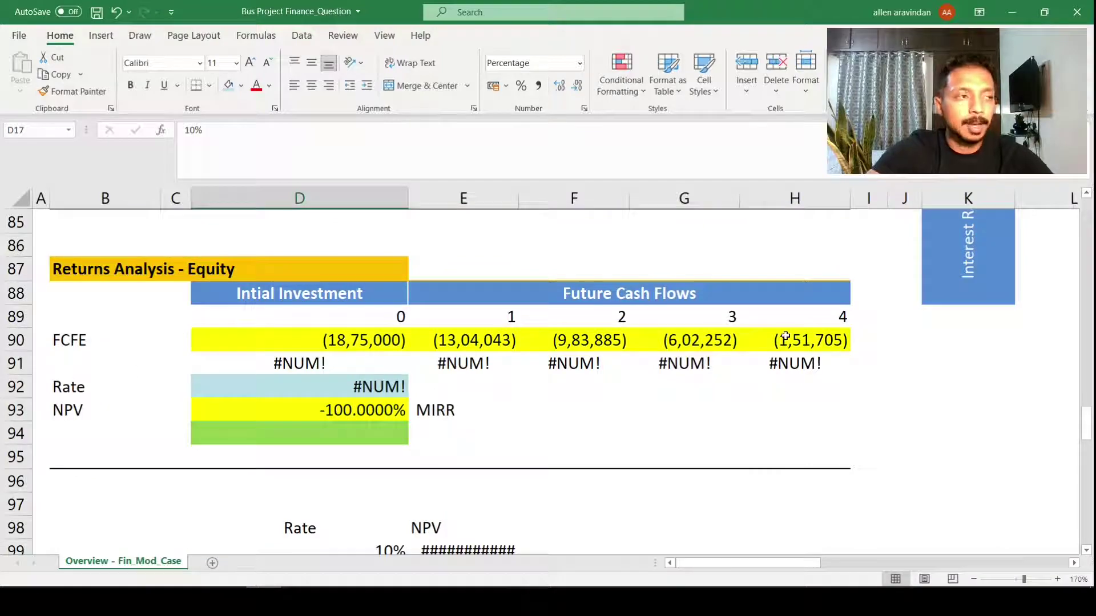
Step: Set the tariff per ticket in D16 back to 400
scroll(785, 337, up, 20)
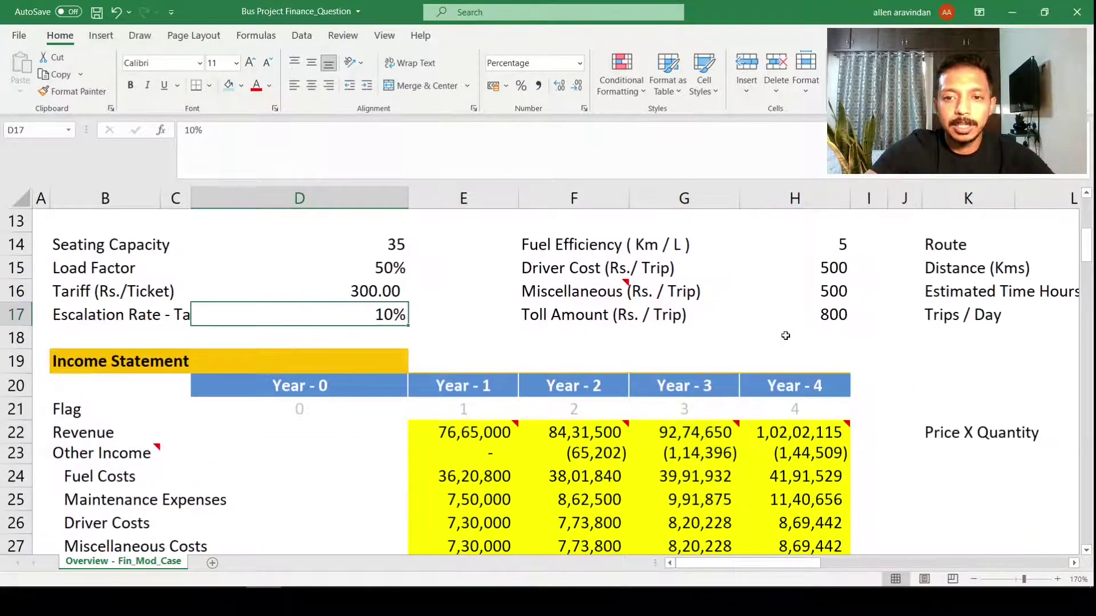
scroll(786, 335, up, 3)
scroll(584, 500, down, 2)
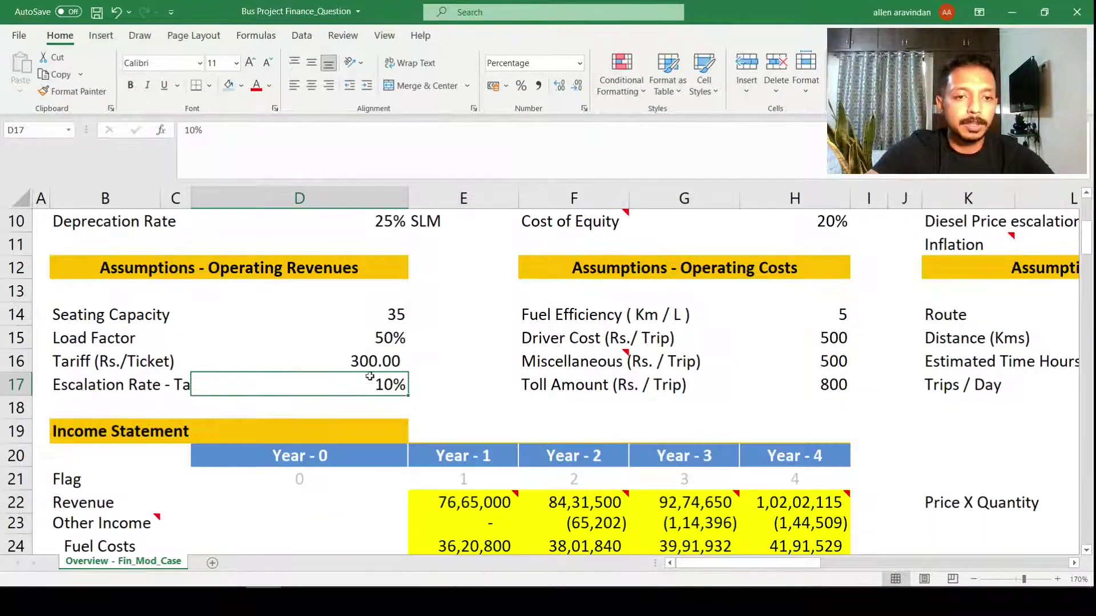
click(361, 358)
text(480)
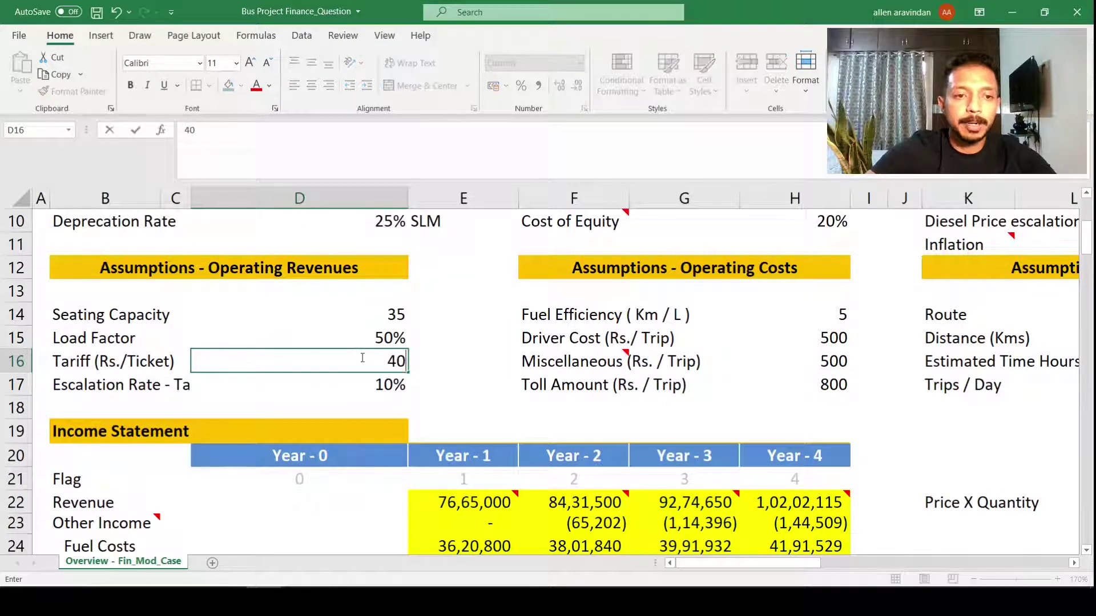
key(Return)
Step: Examine the equity cash flows, the MIRR in D93 and the IRR in D92 with the restored tariff
scroll(369, 364, down, 9)
scroll(371, 370, down, 4)
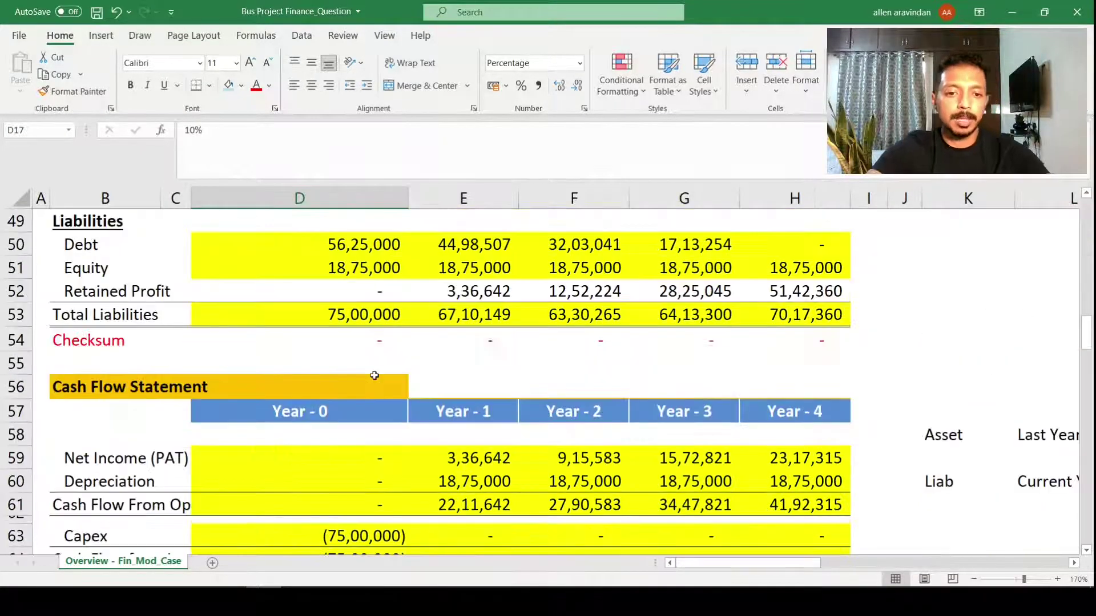
scroll(374, 375, down, 3)
scroll(379, 378, down, 7)
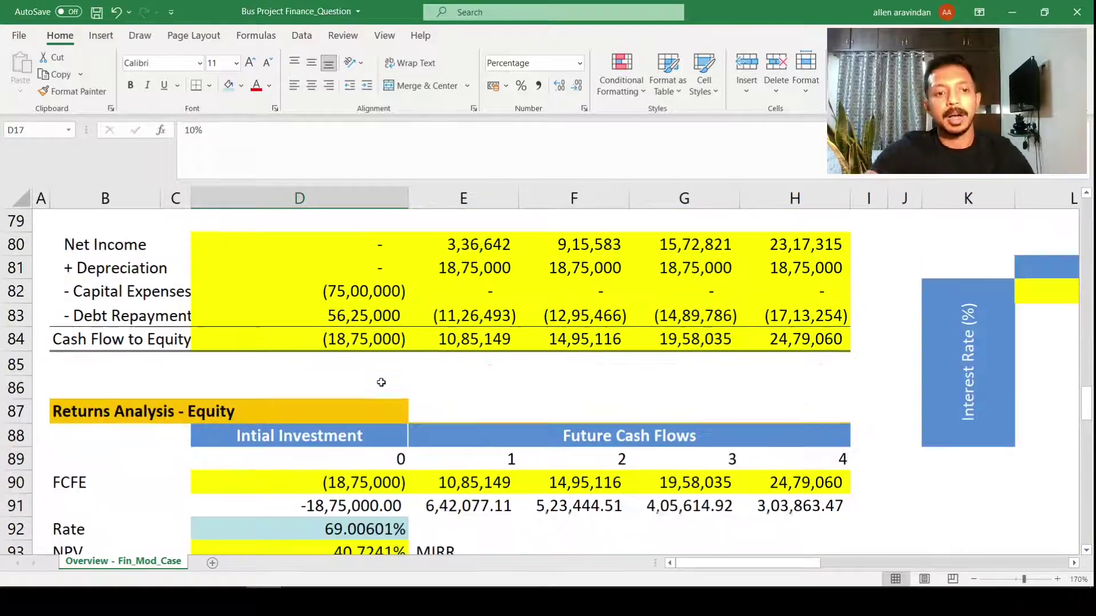
scroll(384, 381, down, 2)
click(318, 411)
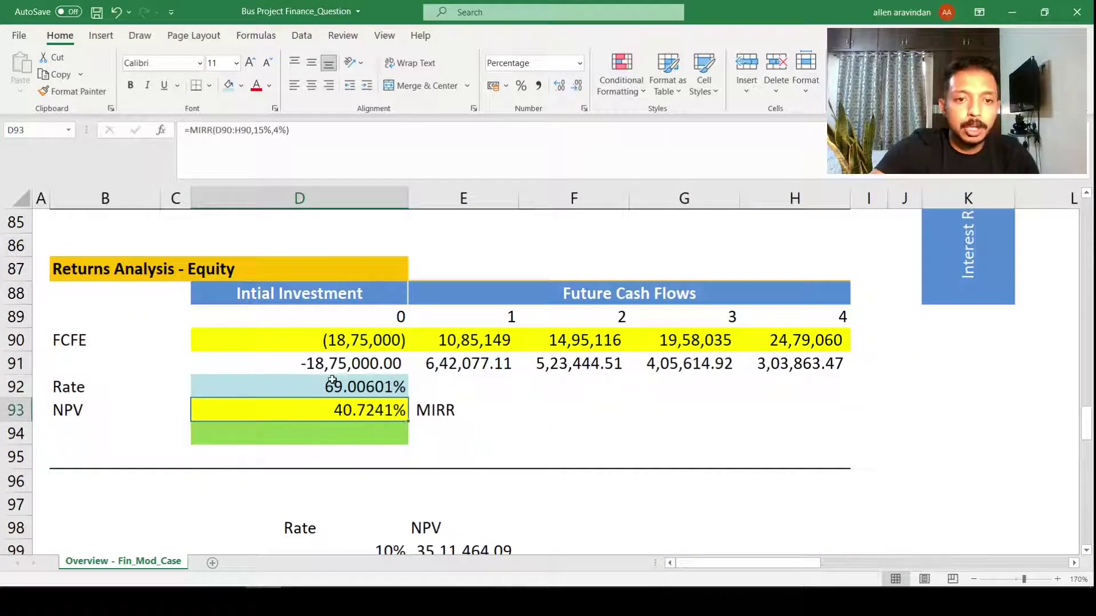
click(333, 381)
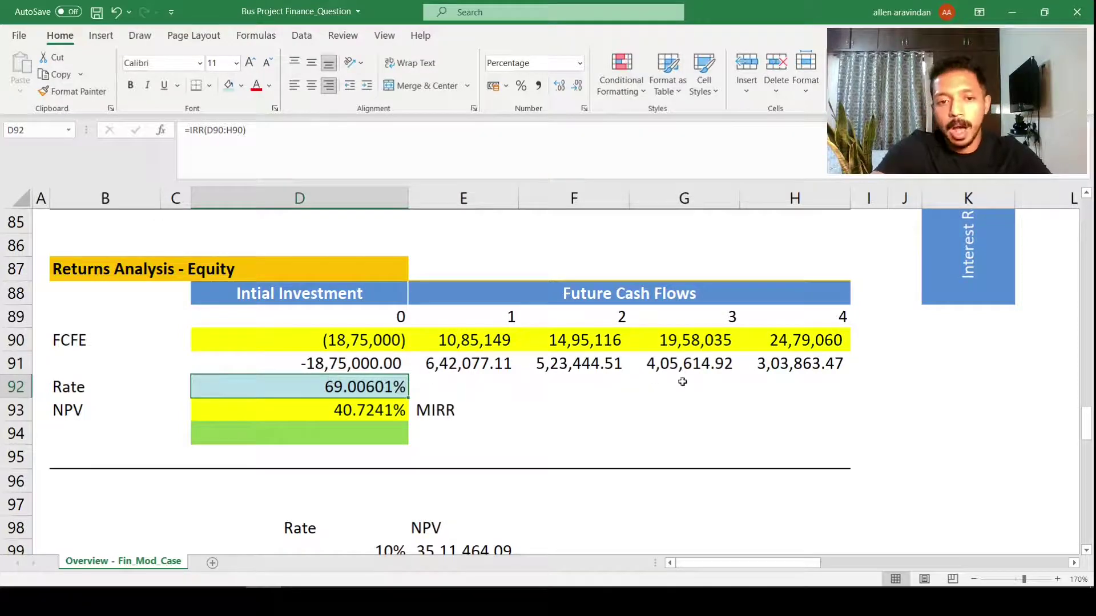
click(458, 465)
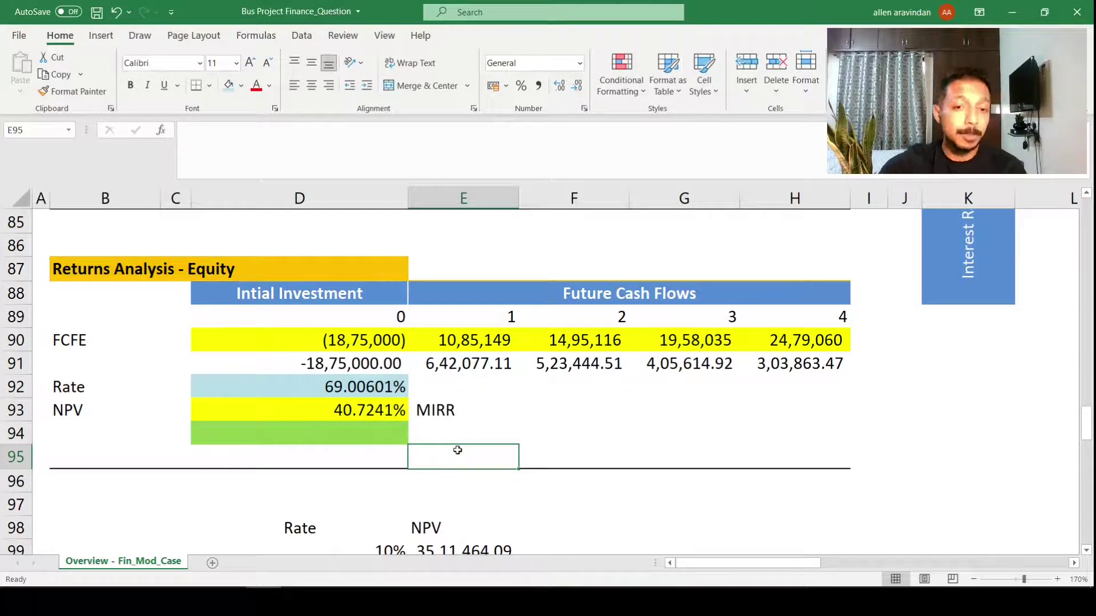
click(485, 432)
click(419, 411)
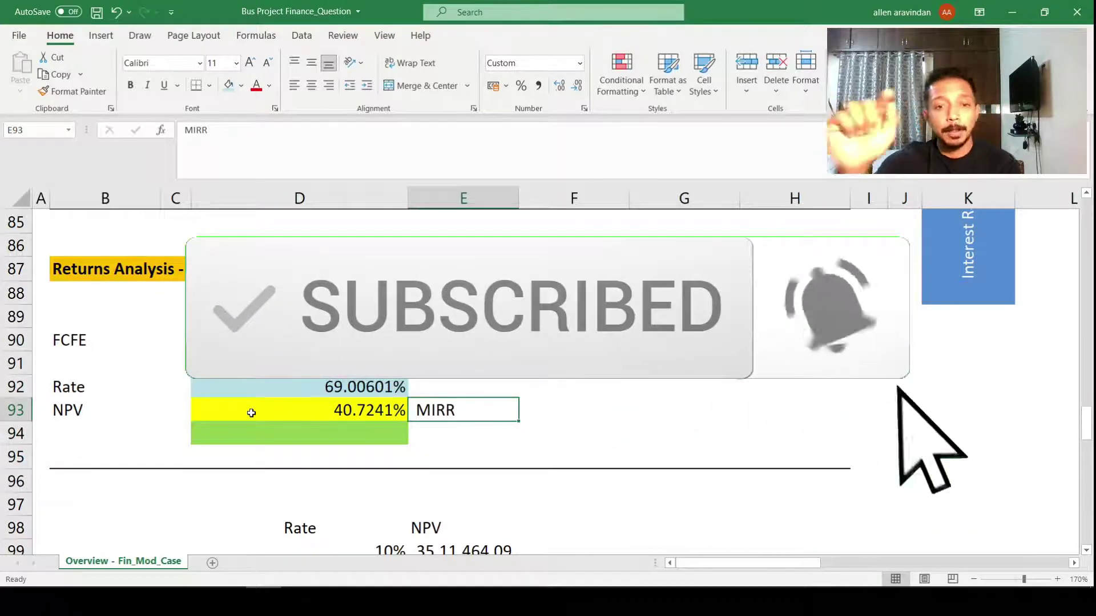
click(264, 433)
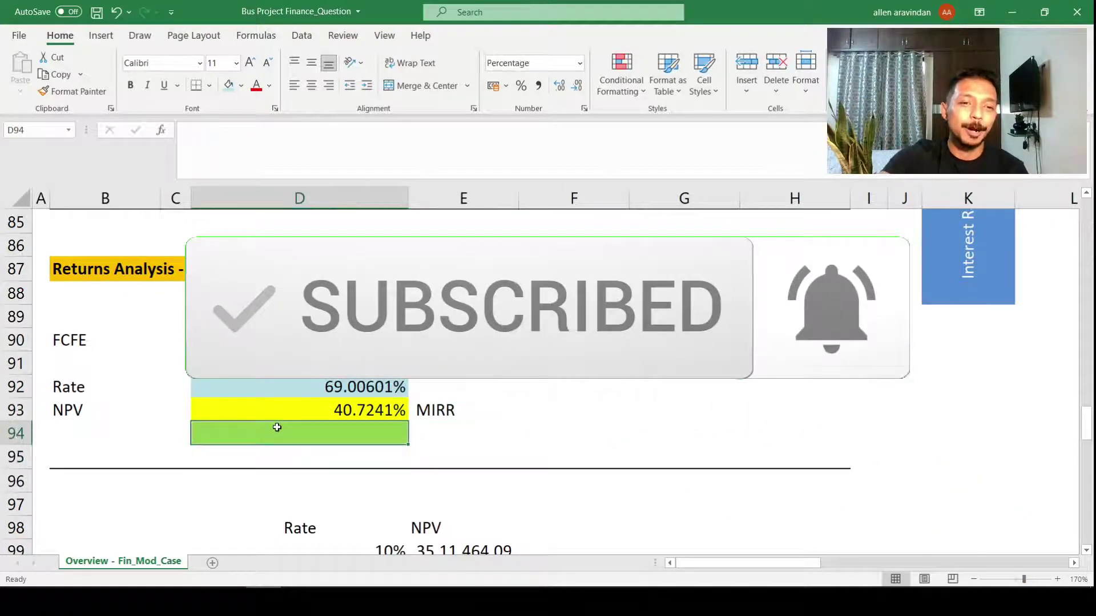